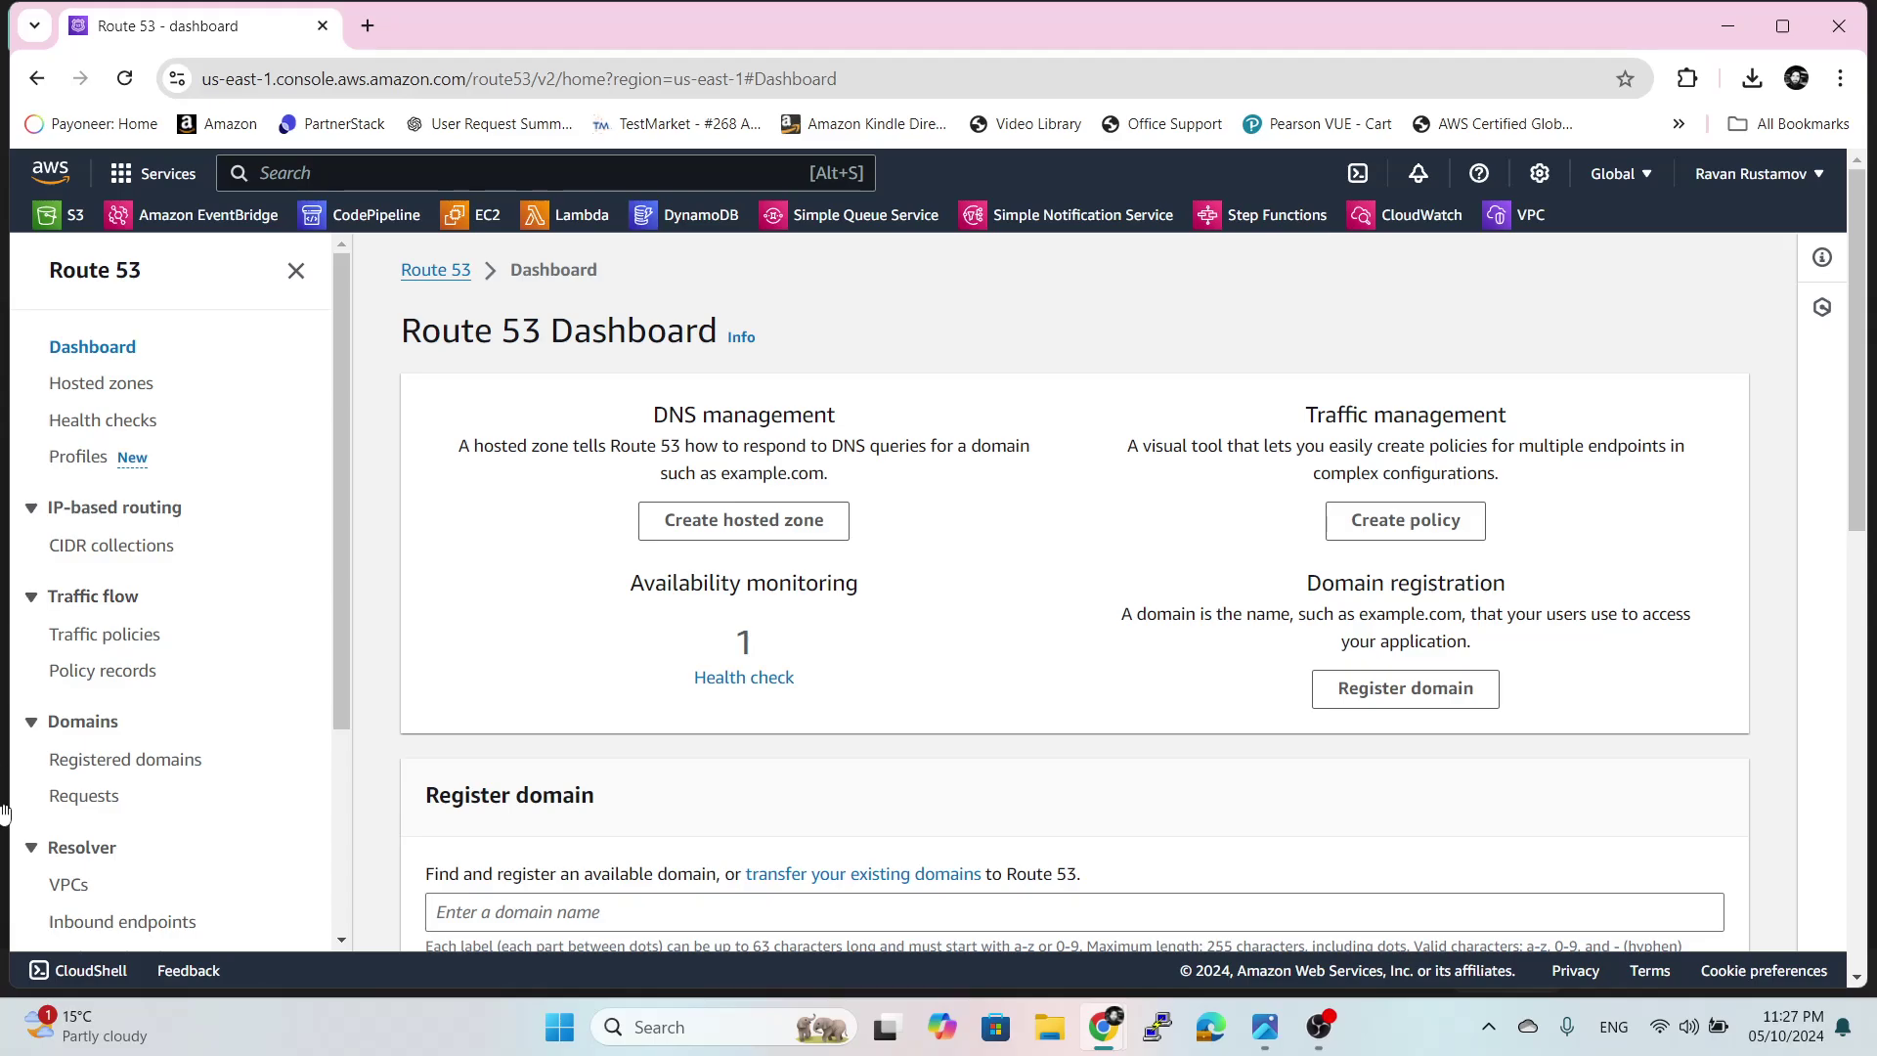
- Start a new Route 53 hosted zone and set its domain name to myinternaldomain.local
{"action": "left_click", "coordinate": [96, 391]}
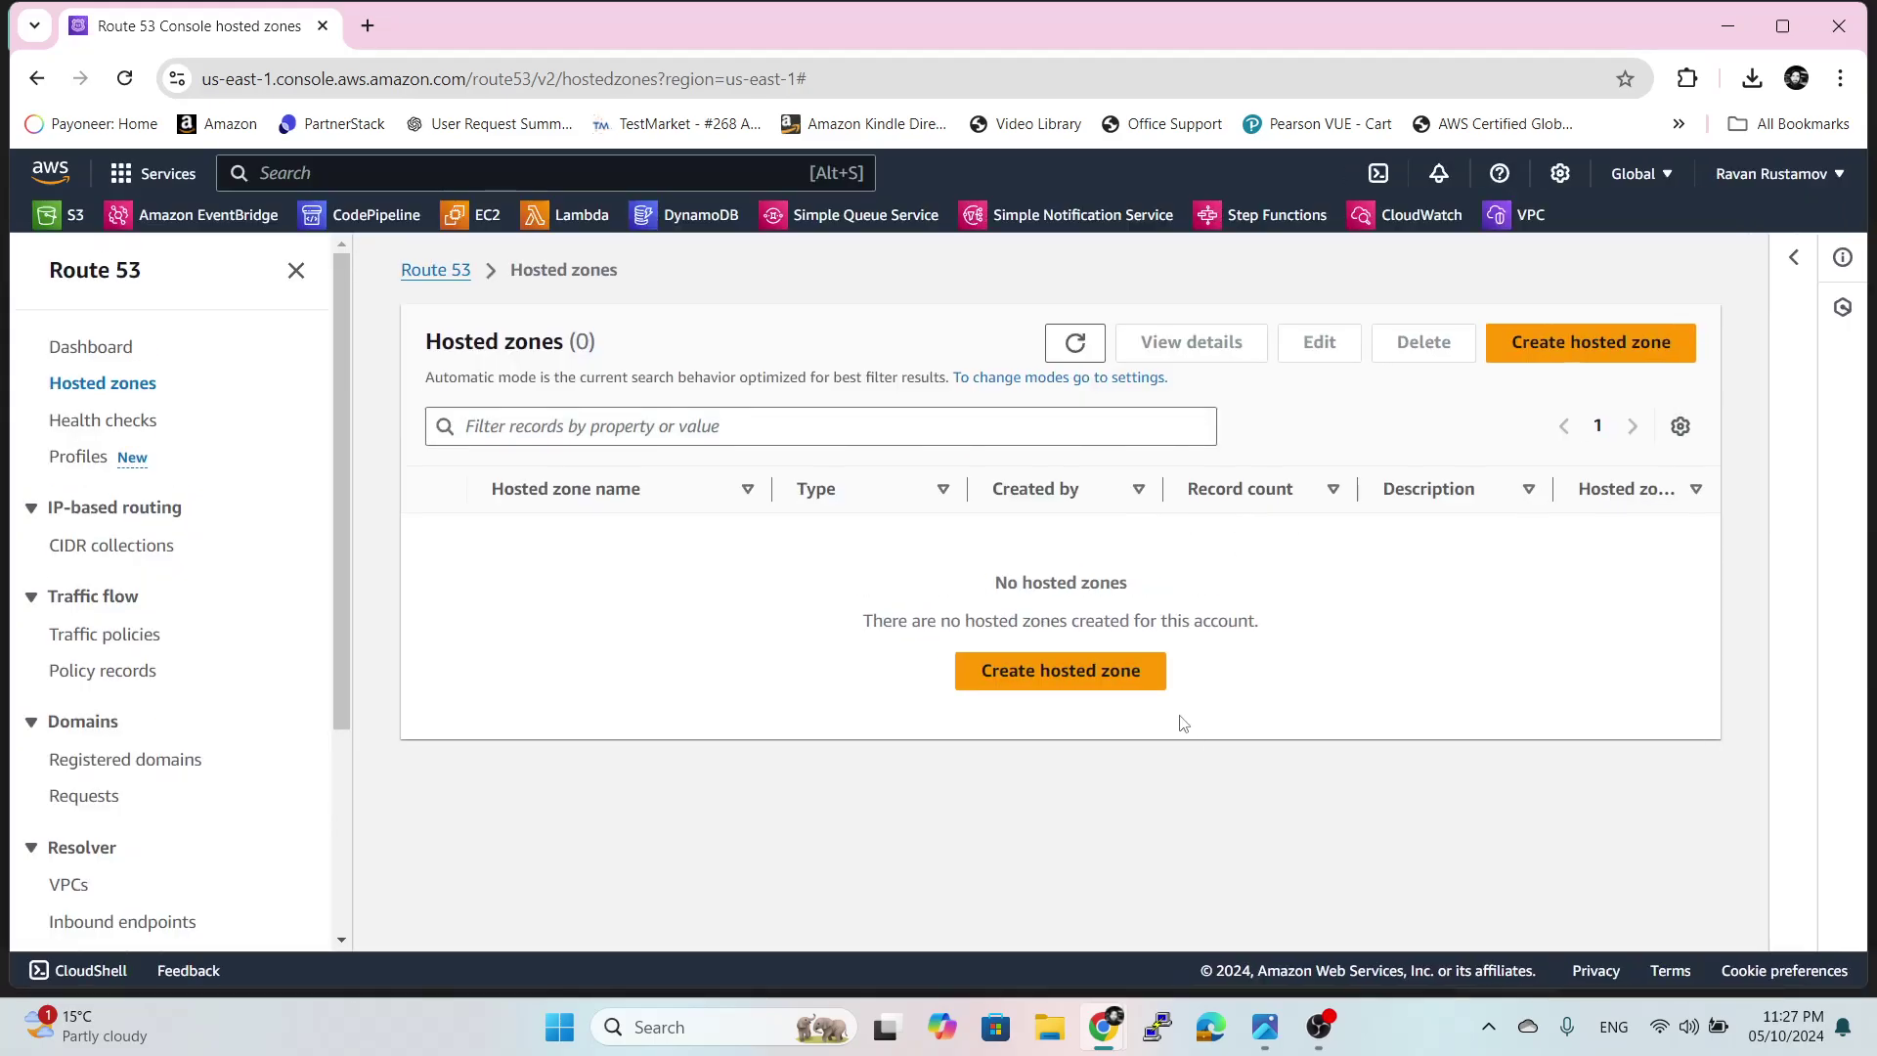
{"action": "left_click", "coordinate": [1067, 687]}
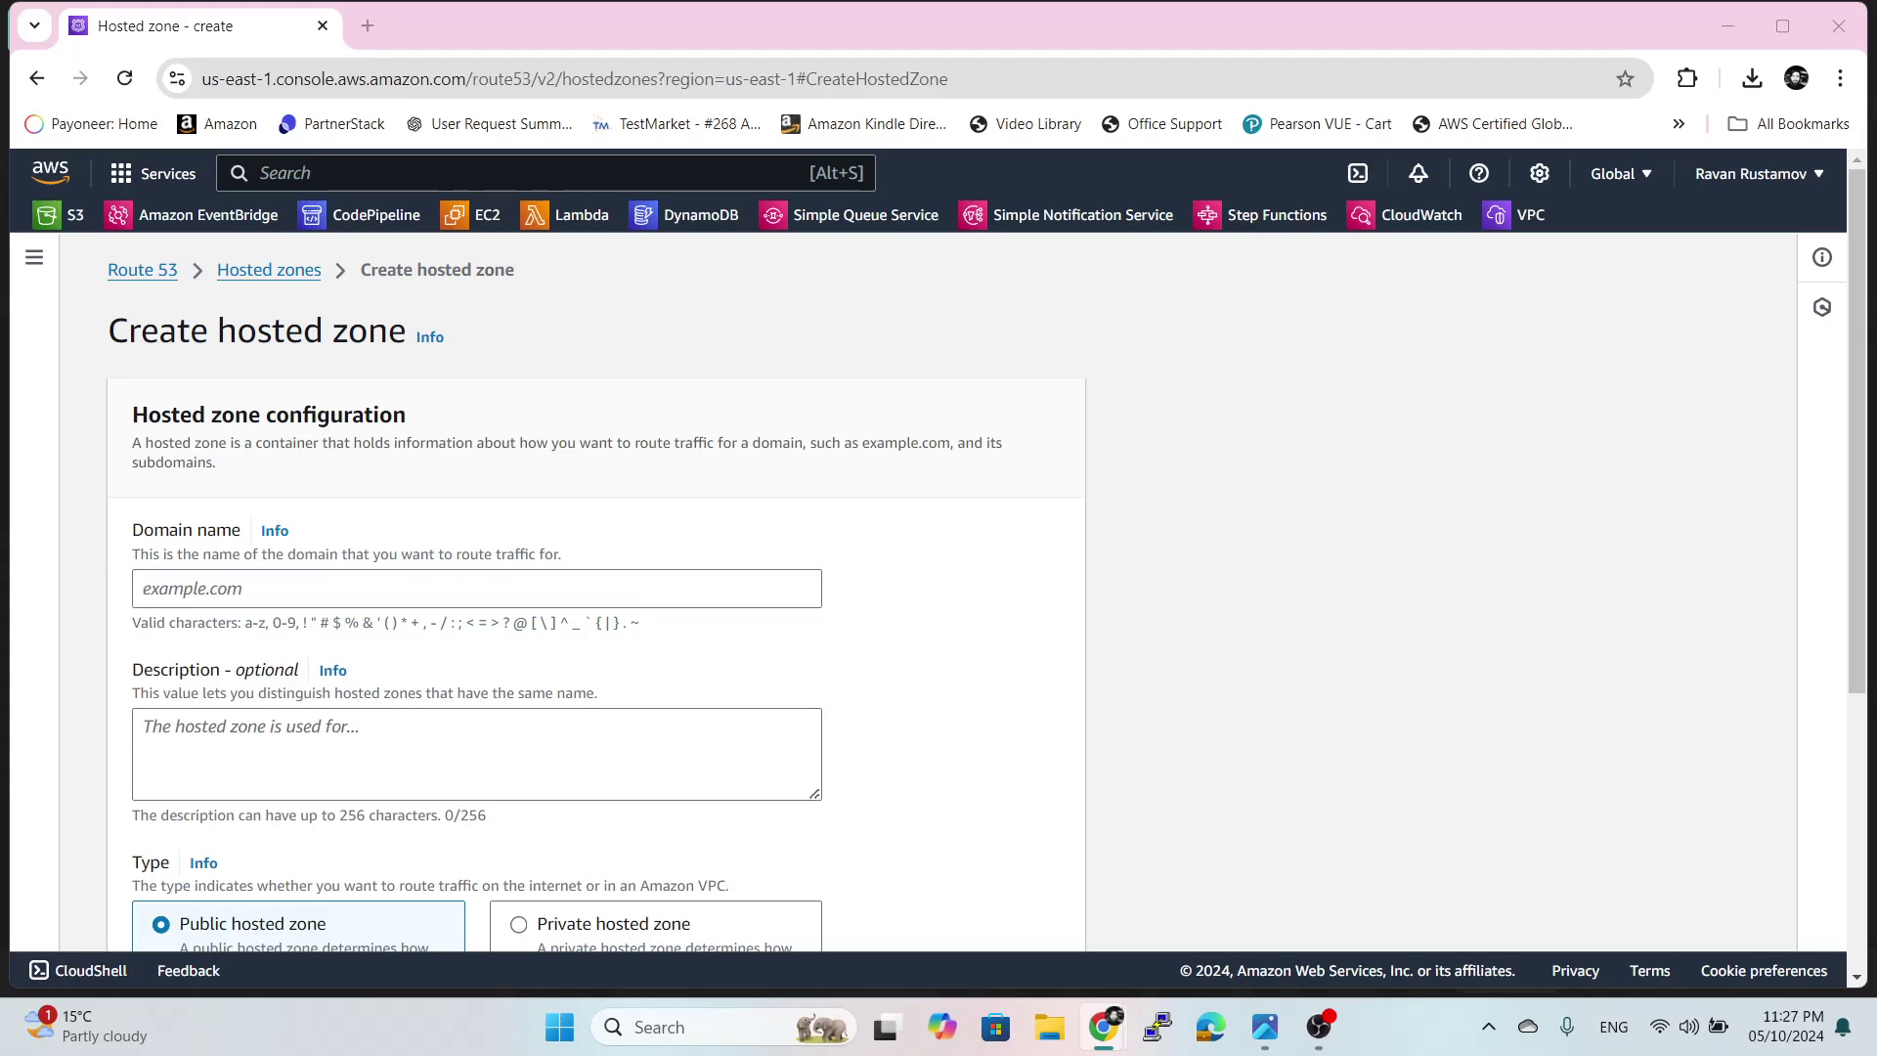
{"action": "left_click", "coordinate": [688, 588]}
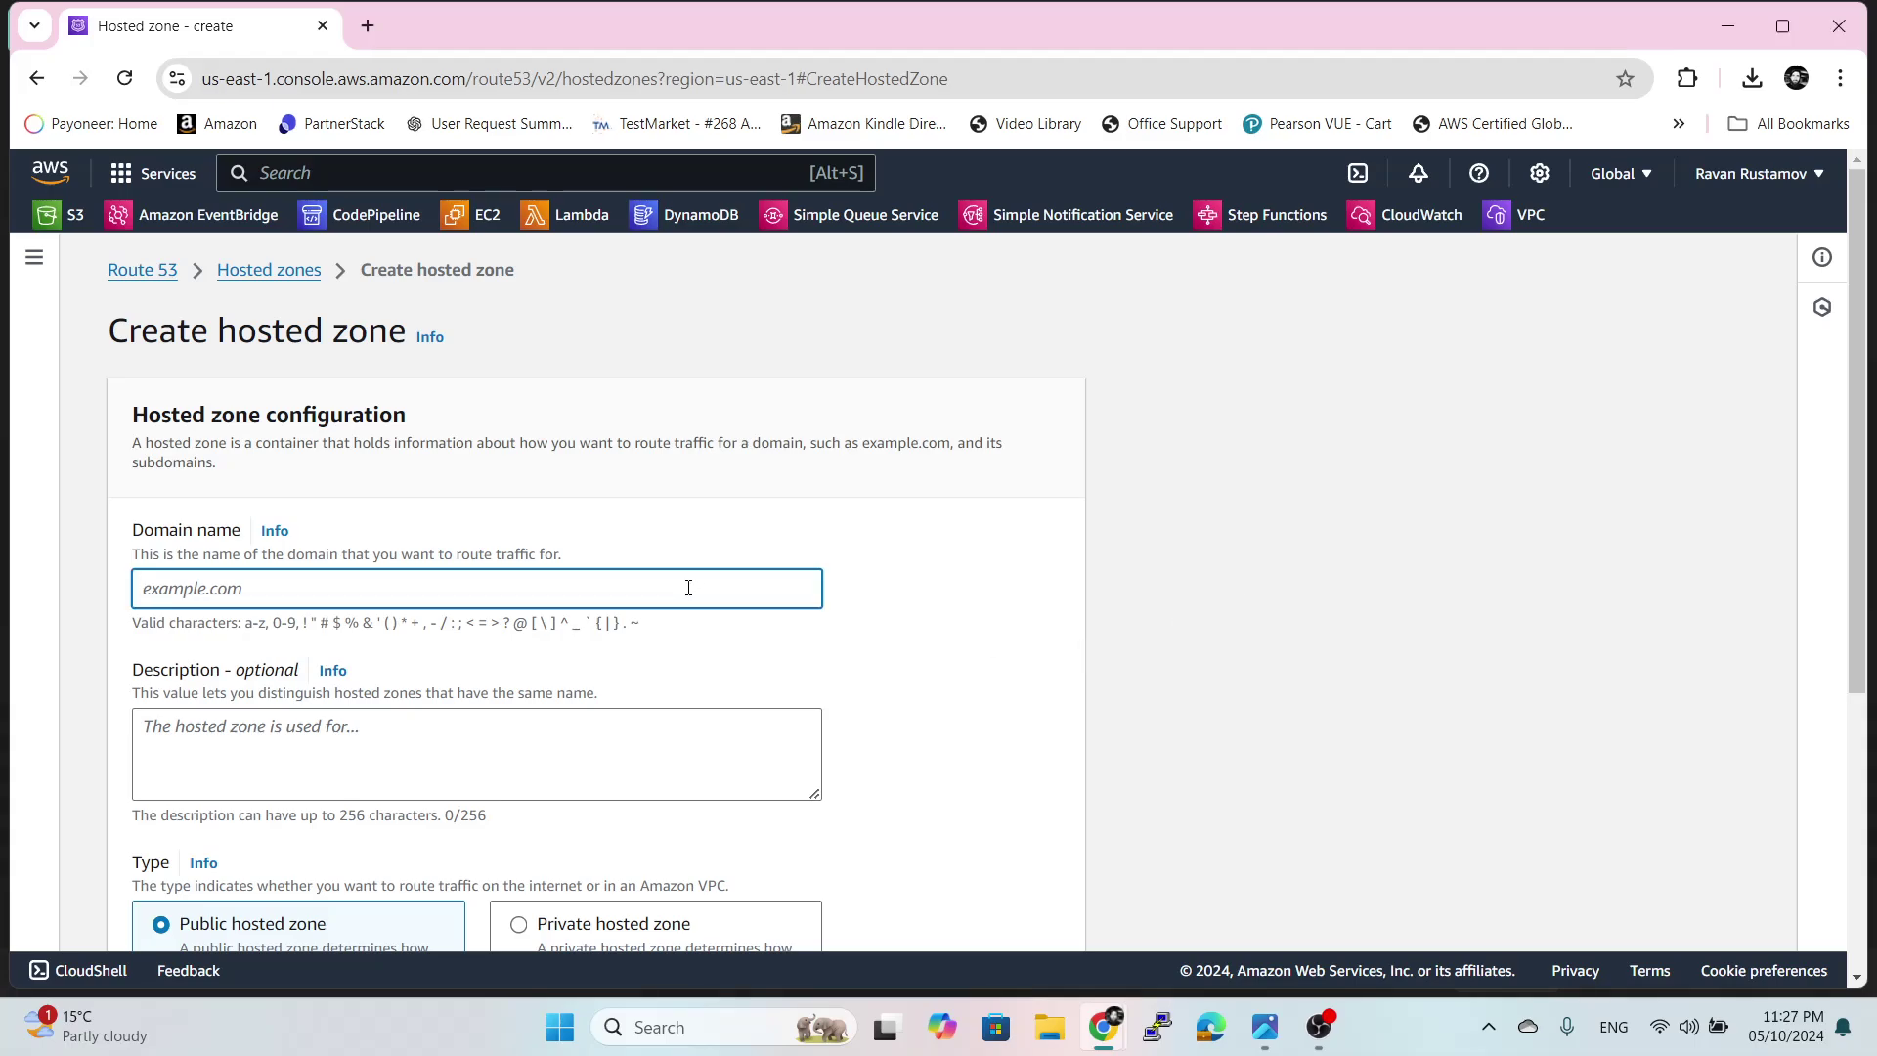
{"action": "type", "text": "myinternaldomain.com"}
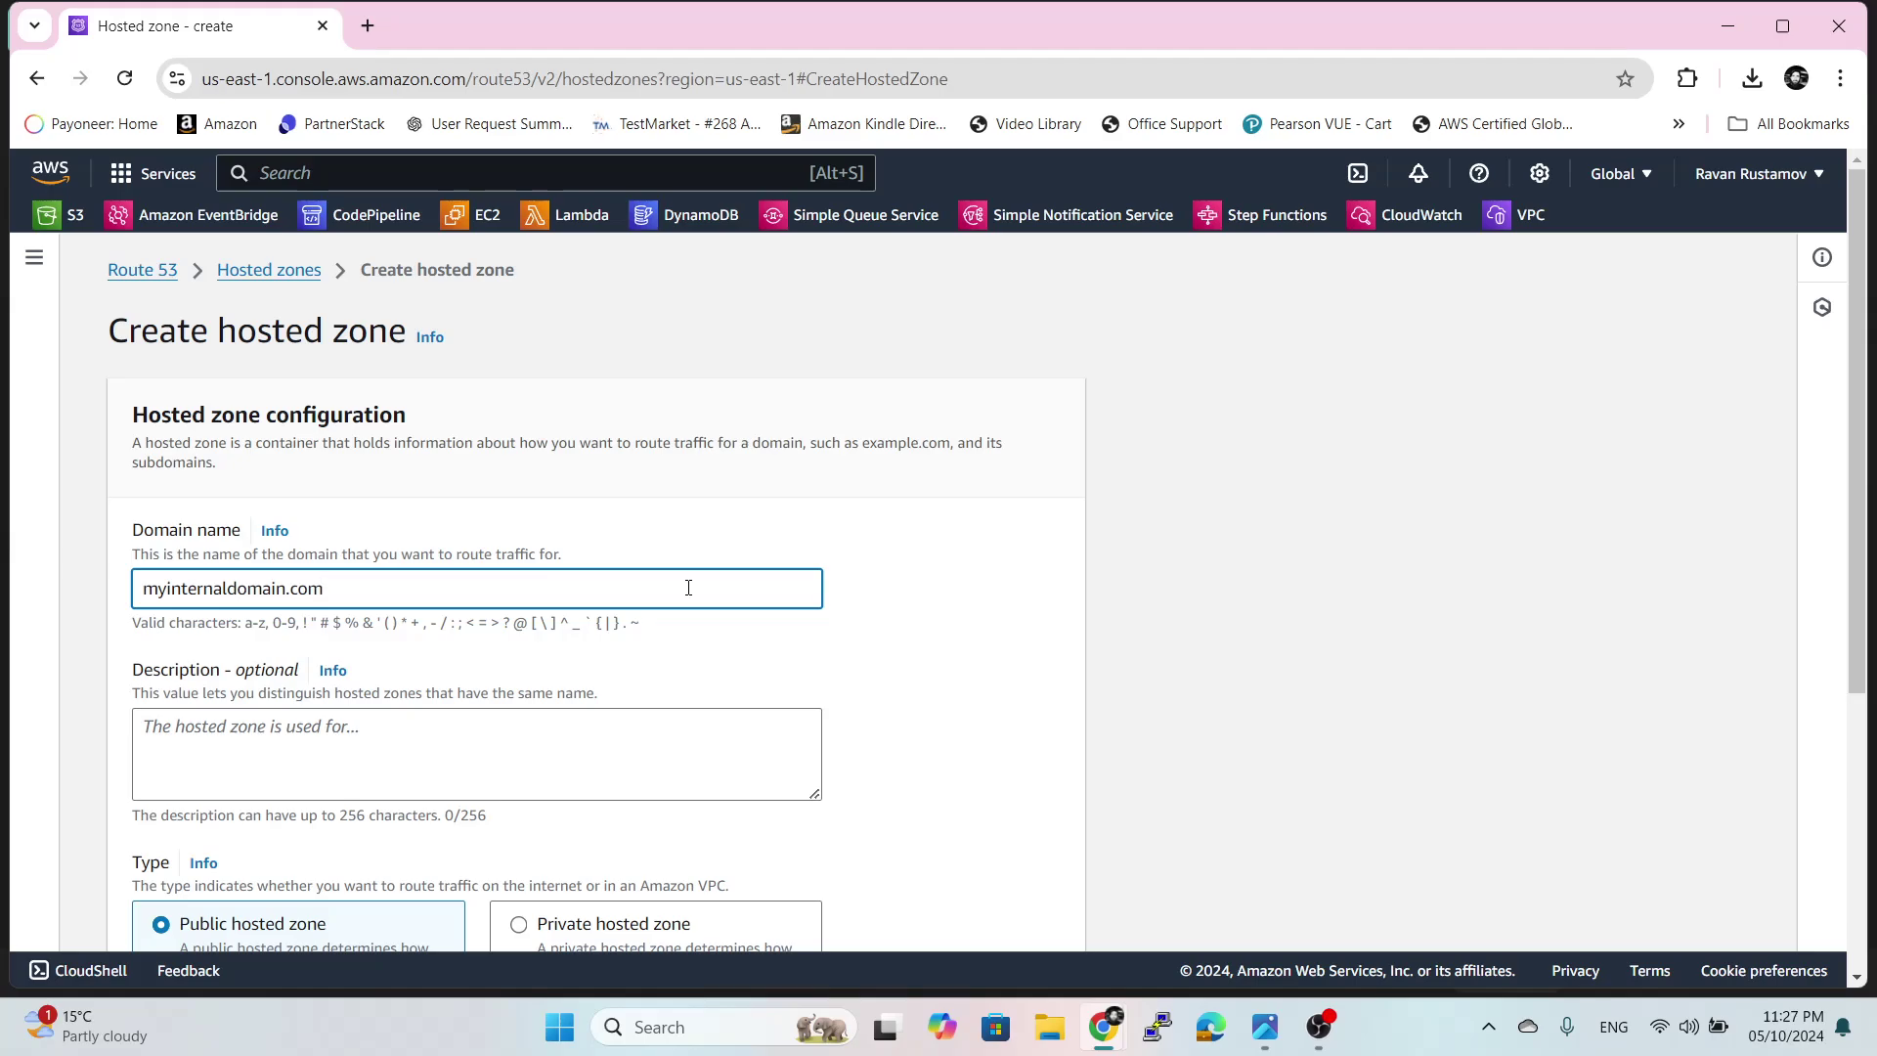
{"action": "key", "text": "BackSpace"}
{"action": "key", "text": "BackSpace"}
{"action": "type", "text": "local"}
{"action": "left_click", "coordinate": [992, 647]}
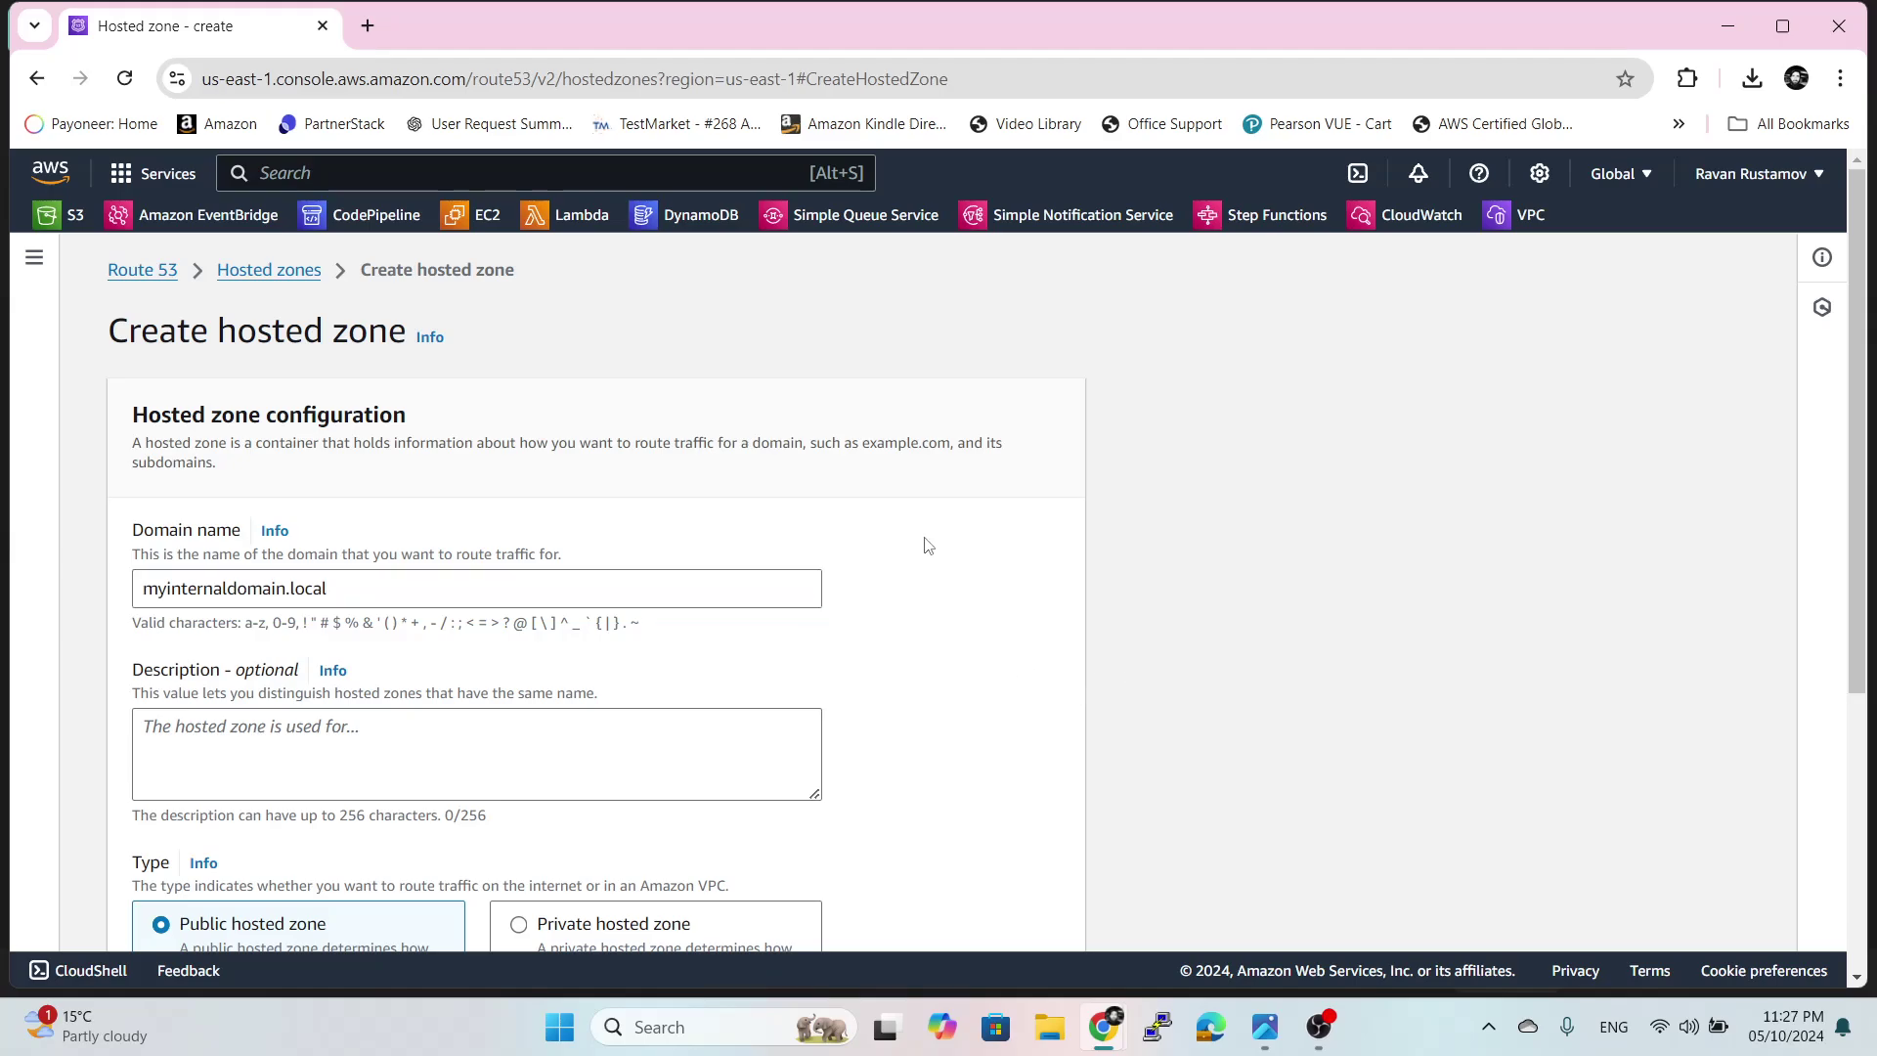
- Describe the hosted zone as "primamery A record" and set its type to private hosted zone
{"action": "left_click", "coordinate": [426, 750]}
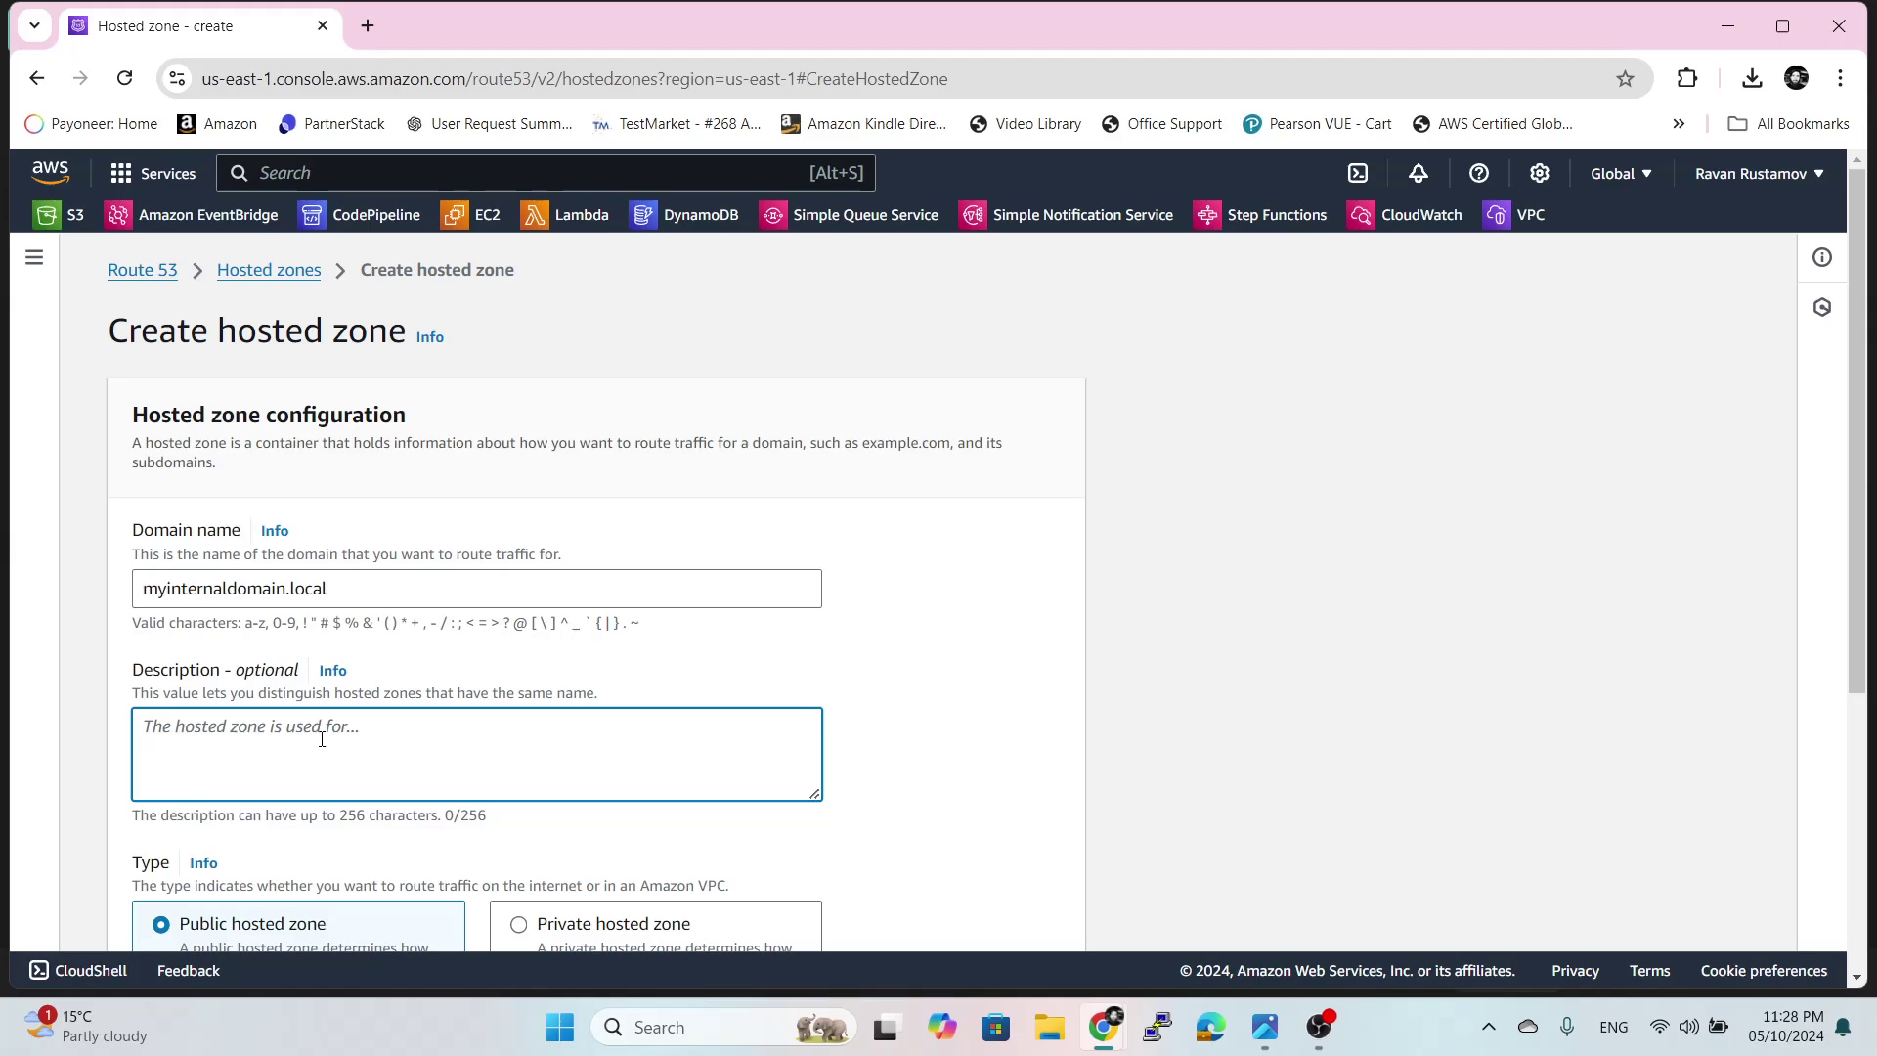
{"action": "type", "text": "primamery "}
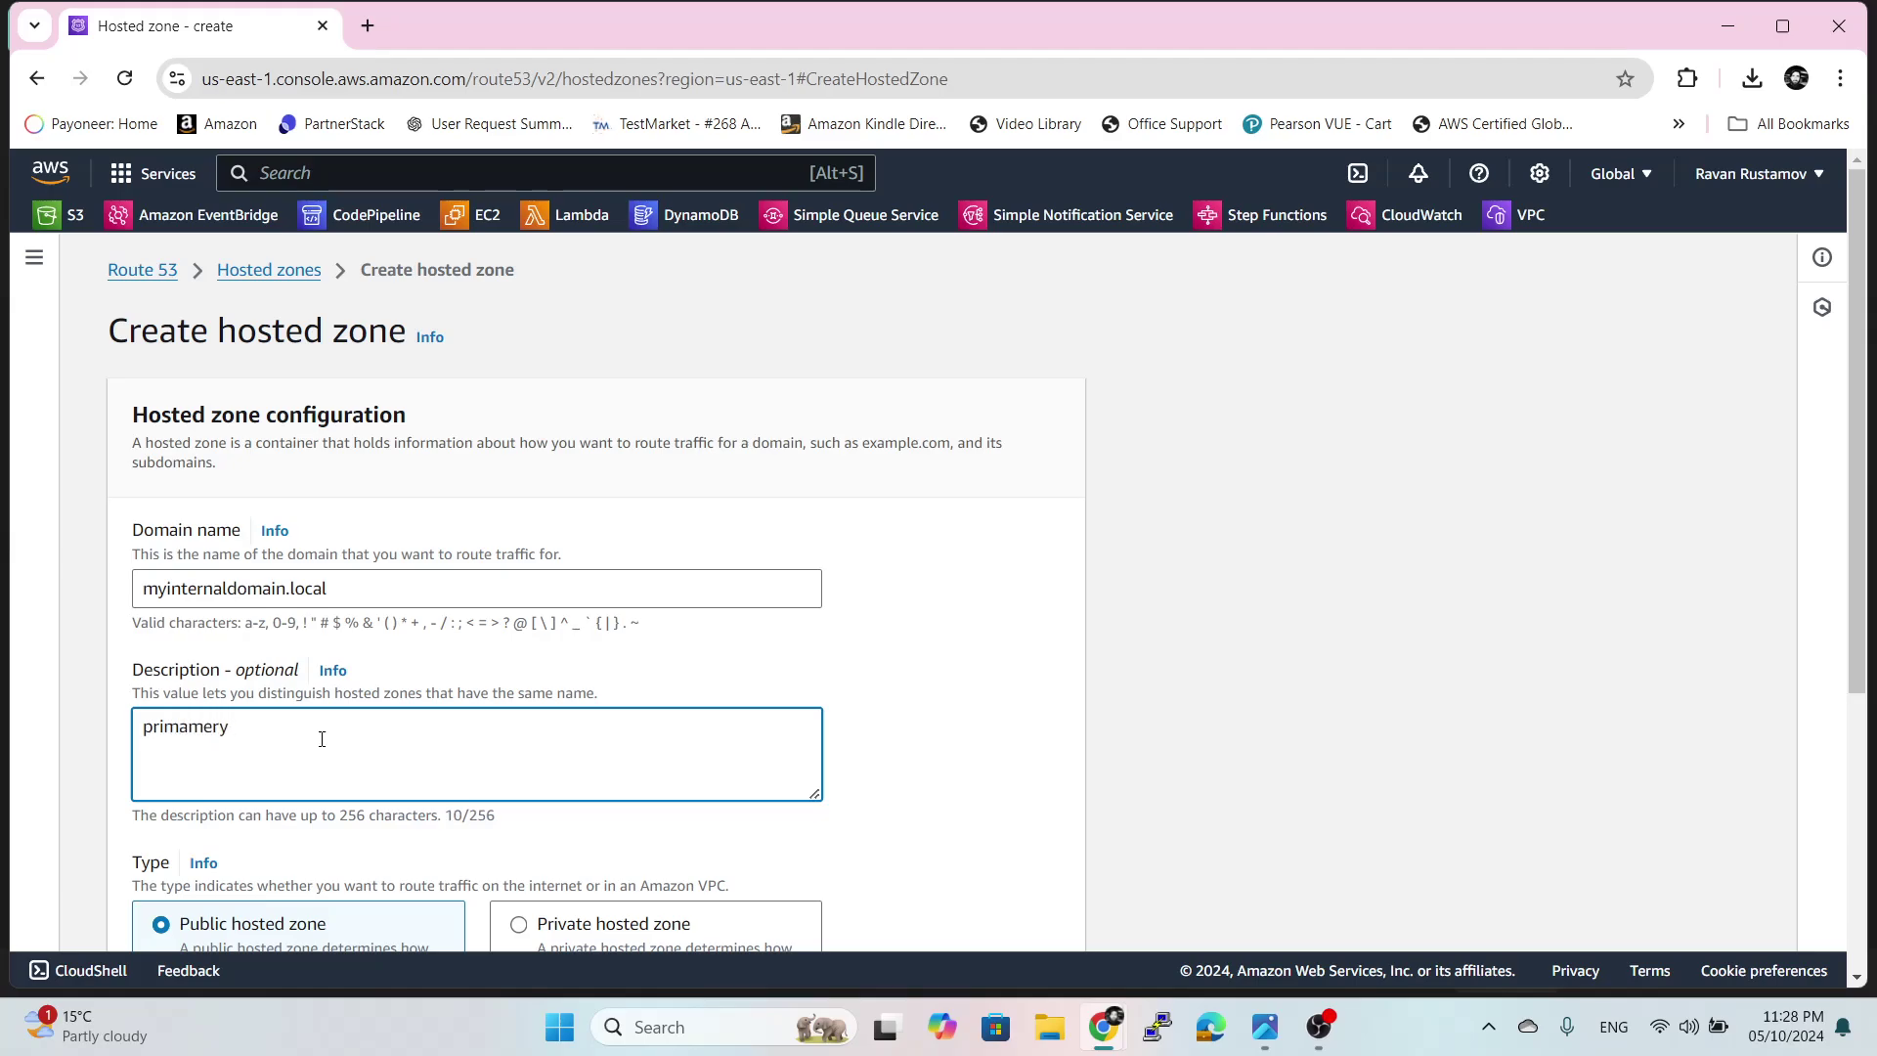
{"action": "type", "text": "A record"}
{"action": "scroll", "coordinate": [349, 747], "scroll_direction": "down", "scroll_amount": 3}
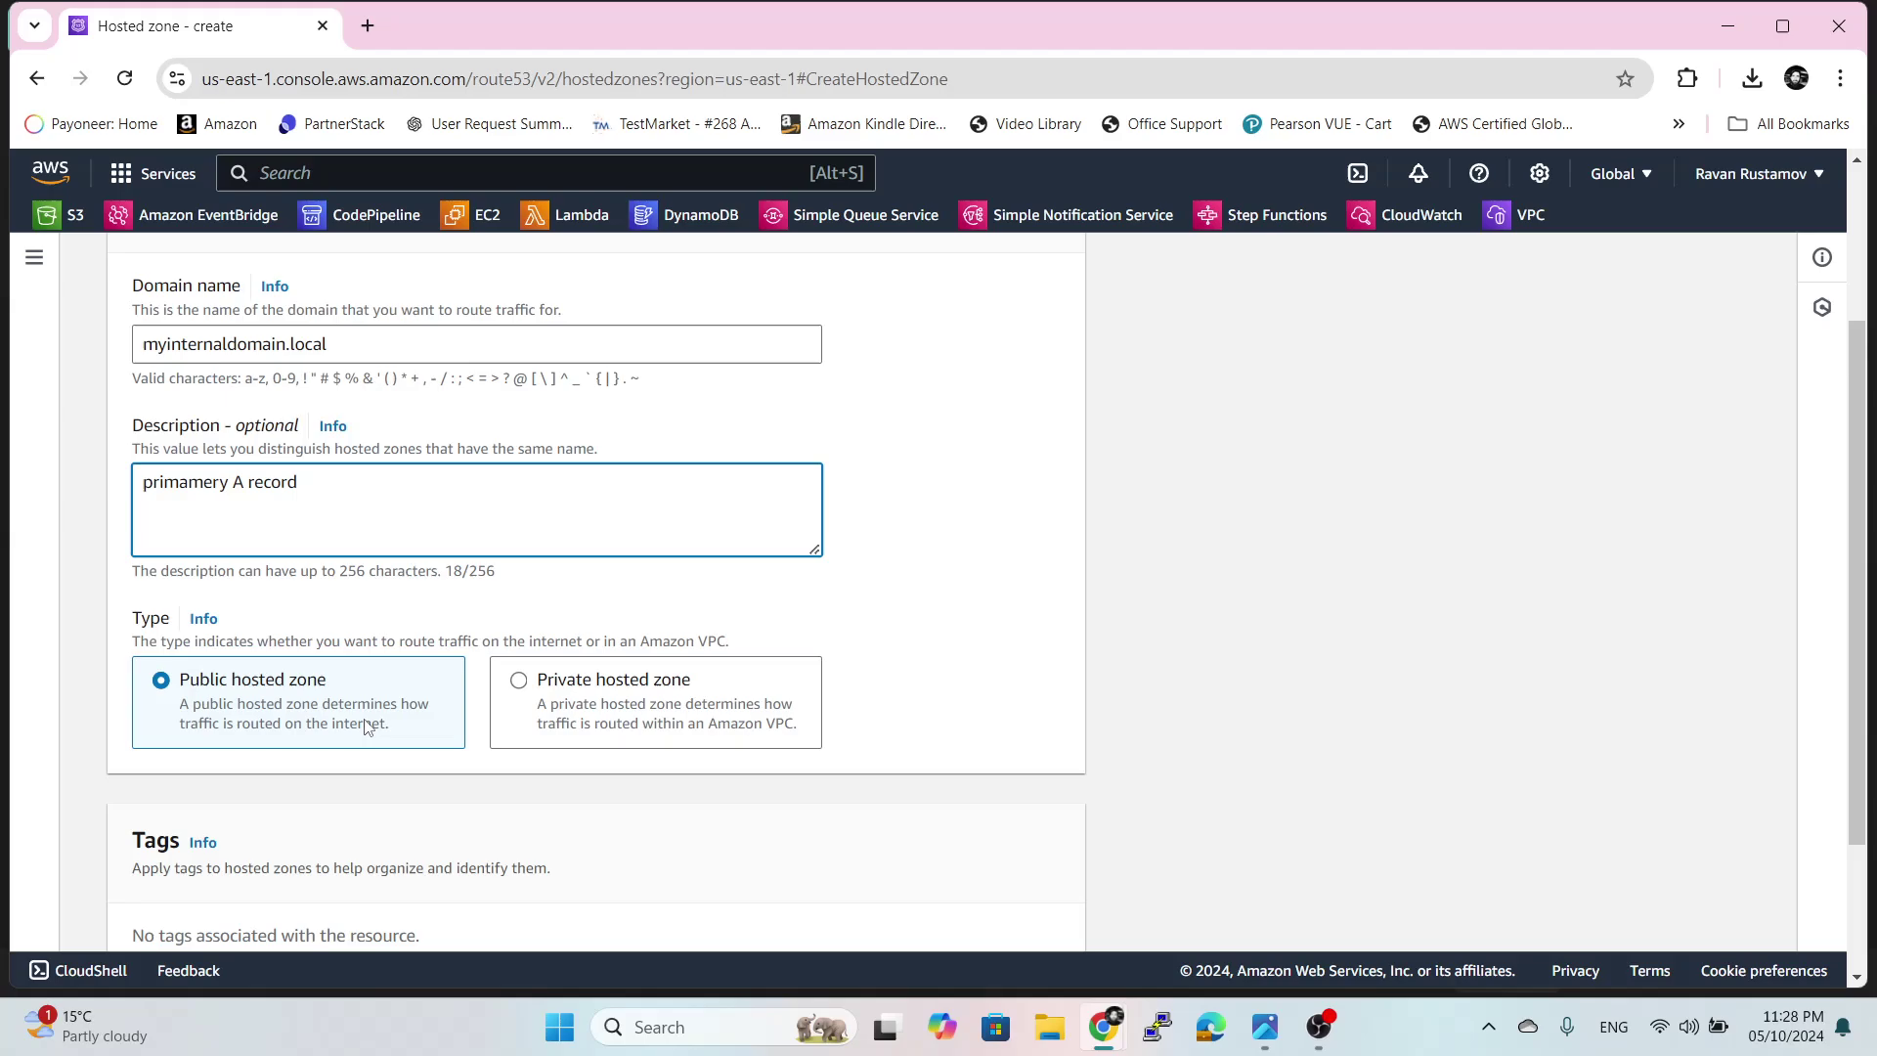
{"action": "left_click", "coordinate": [528, 688]}
- Associate the hosted zone with vpc-0080174aa714cd2ad in the US East (N. Virginia) region
{"action": "scroll", "coordinate": [981, 671], "scroll_direction": "down", "scroll_amount": 5}
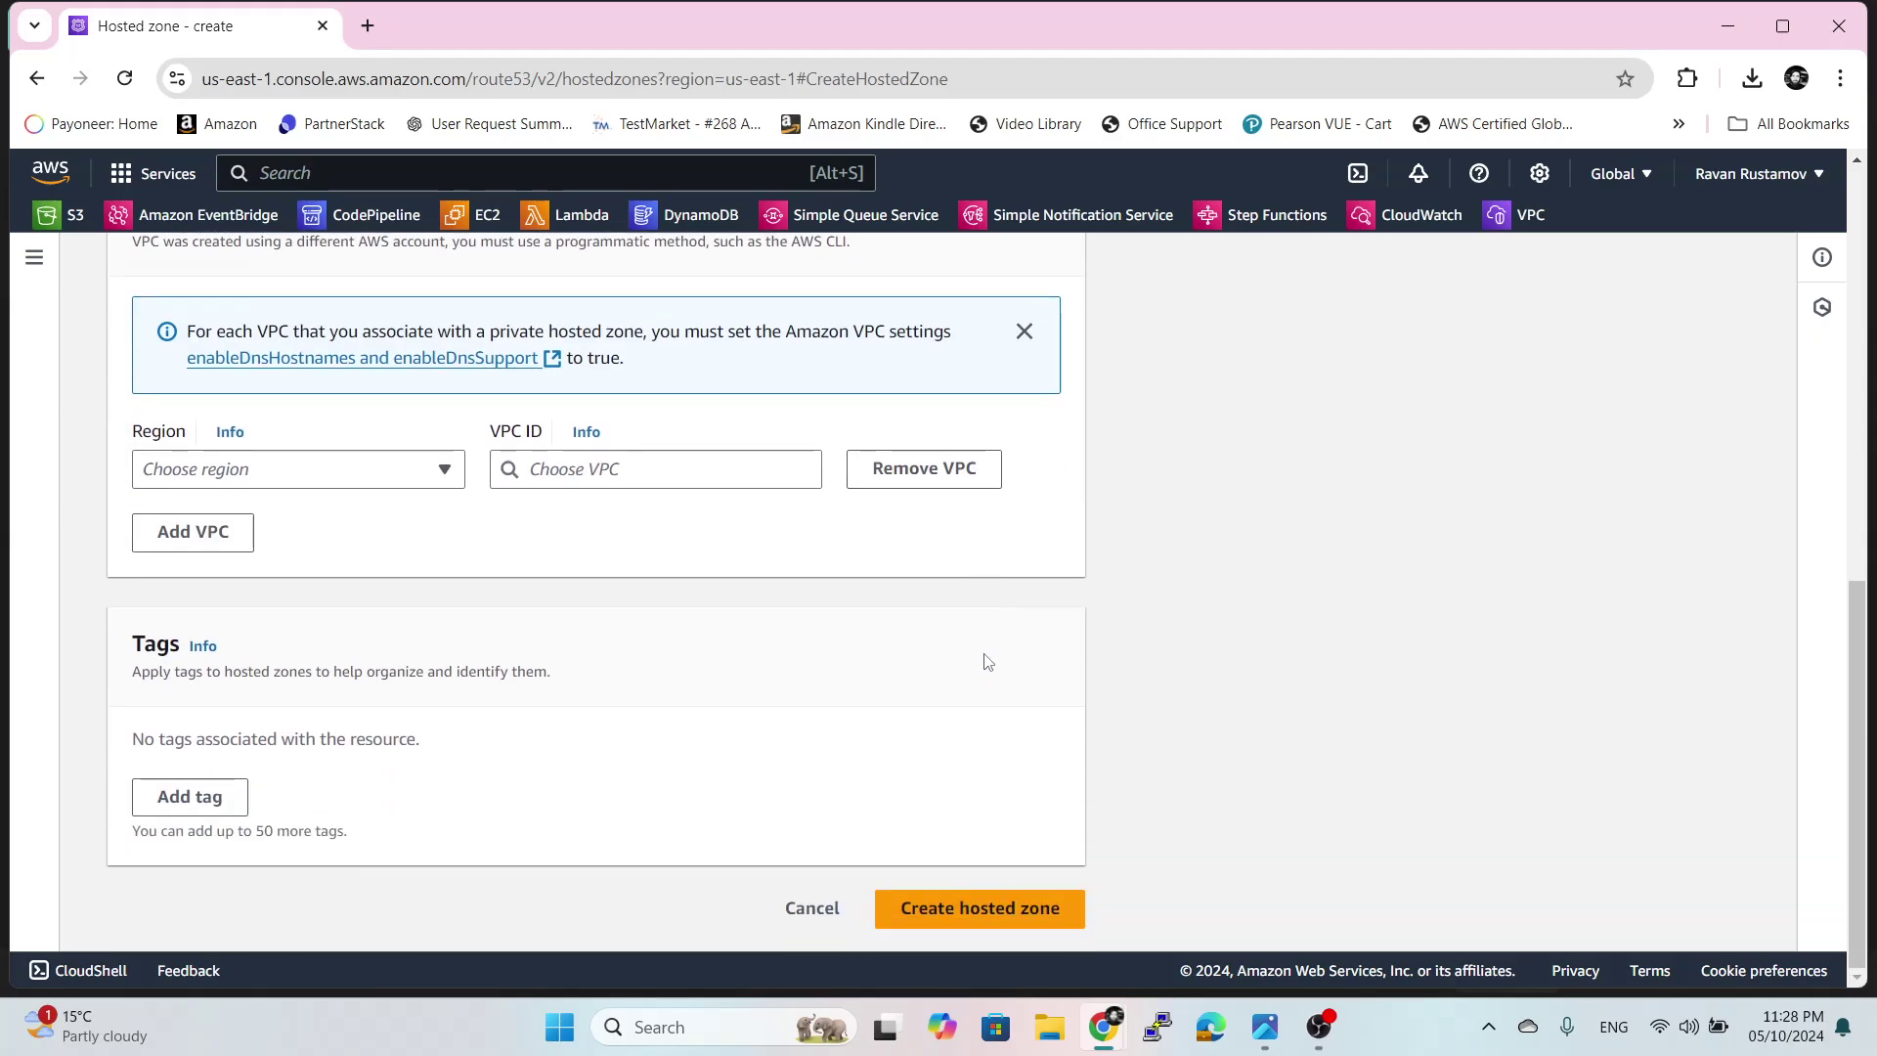
{"action": "left_click", "coordinate": [398, 469]}
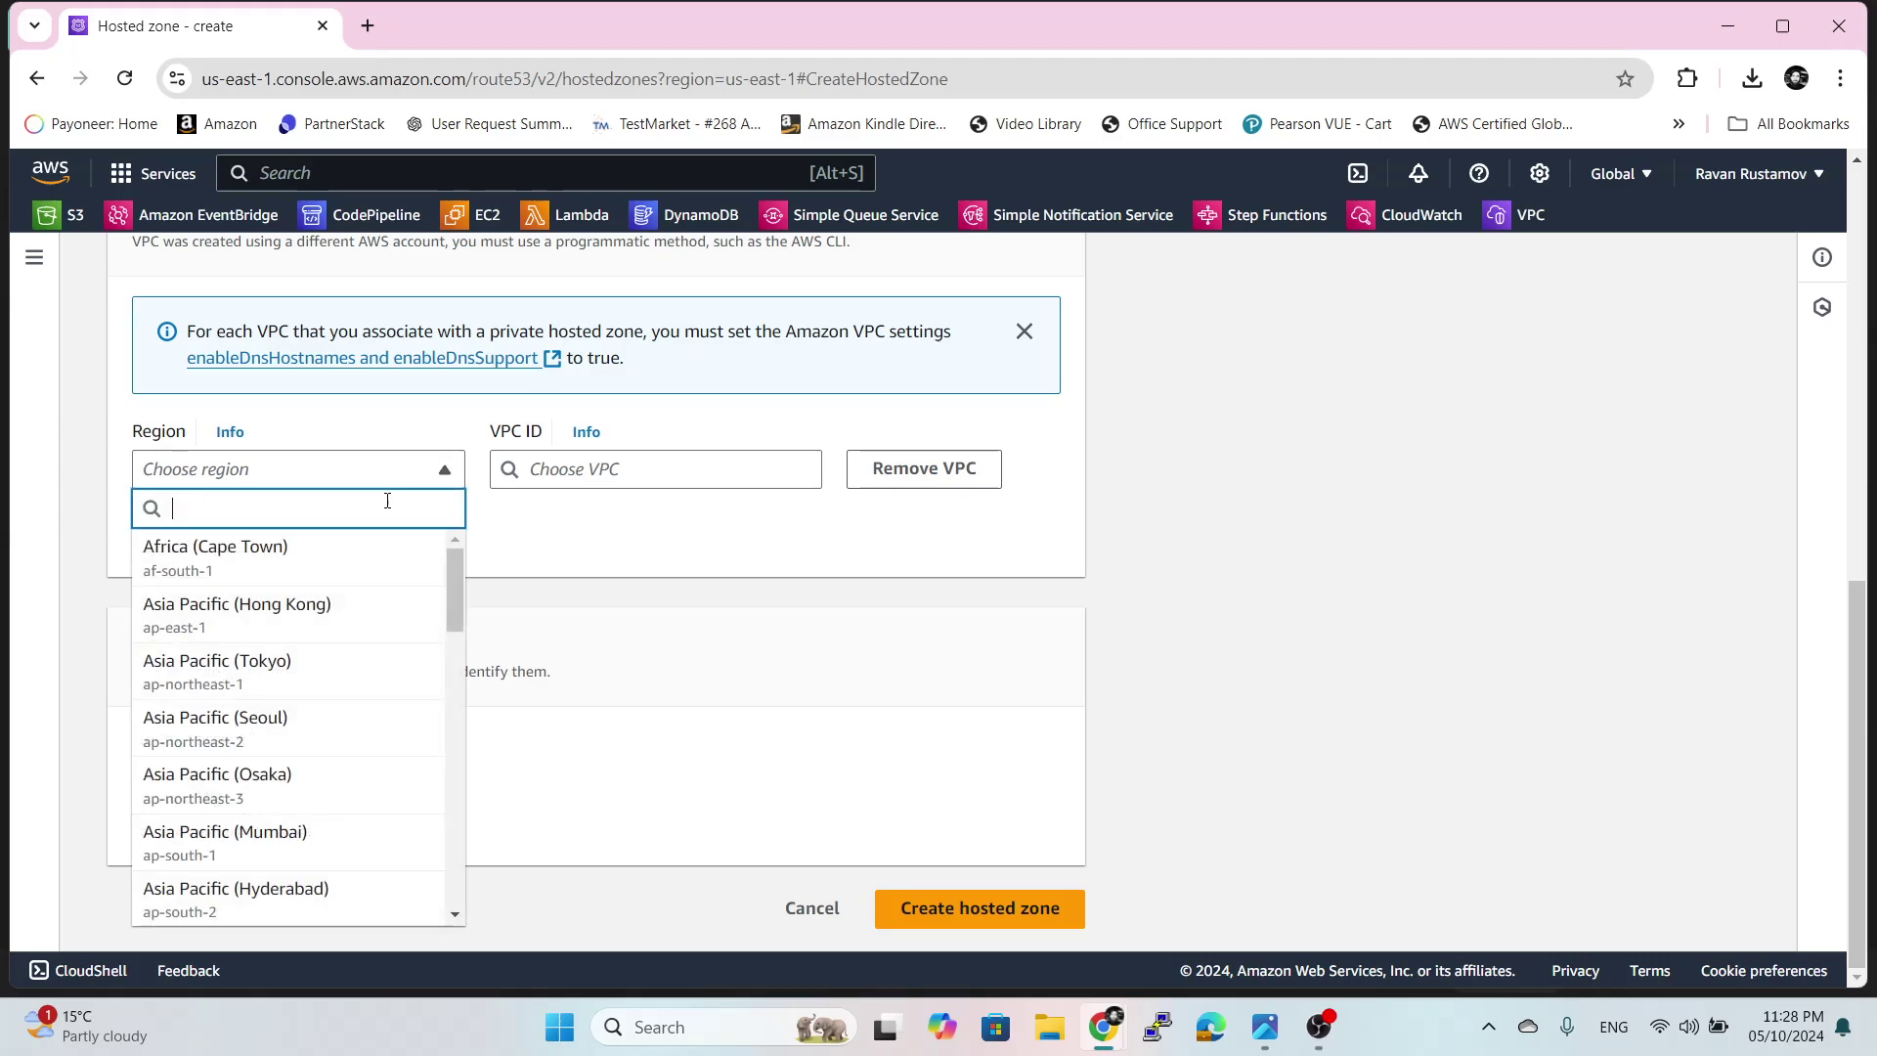
{"action": "left_click_drag", "start_coordinate": [456, 592], "coordinate": [462, 906]}
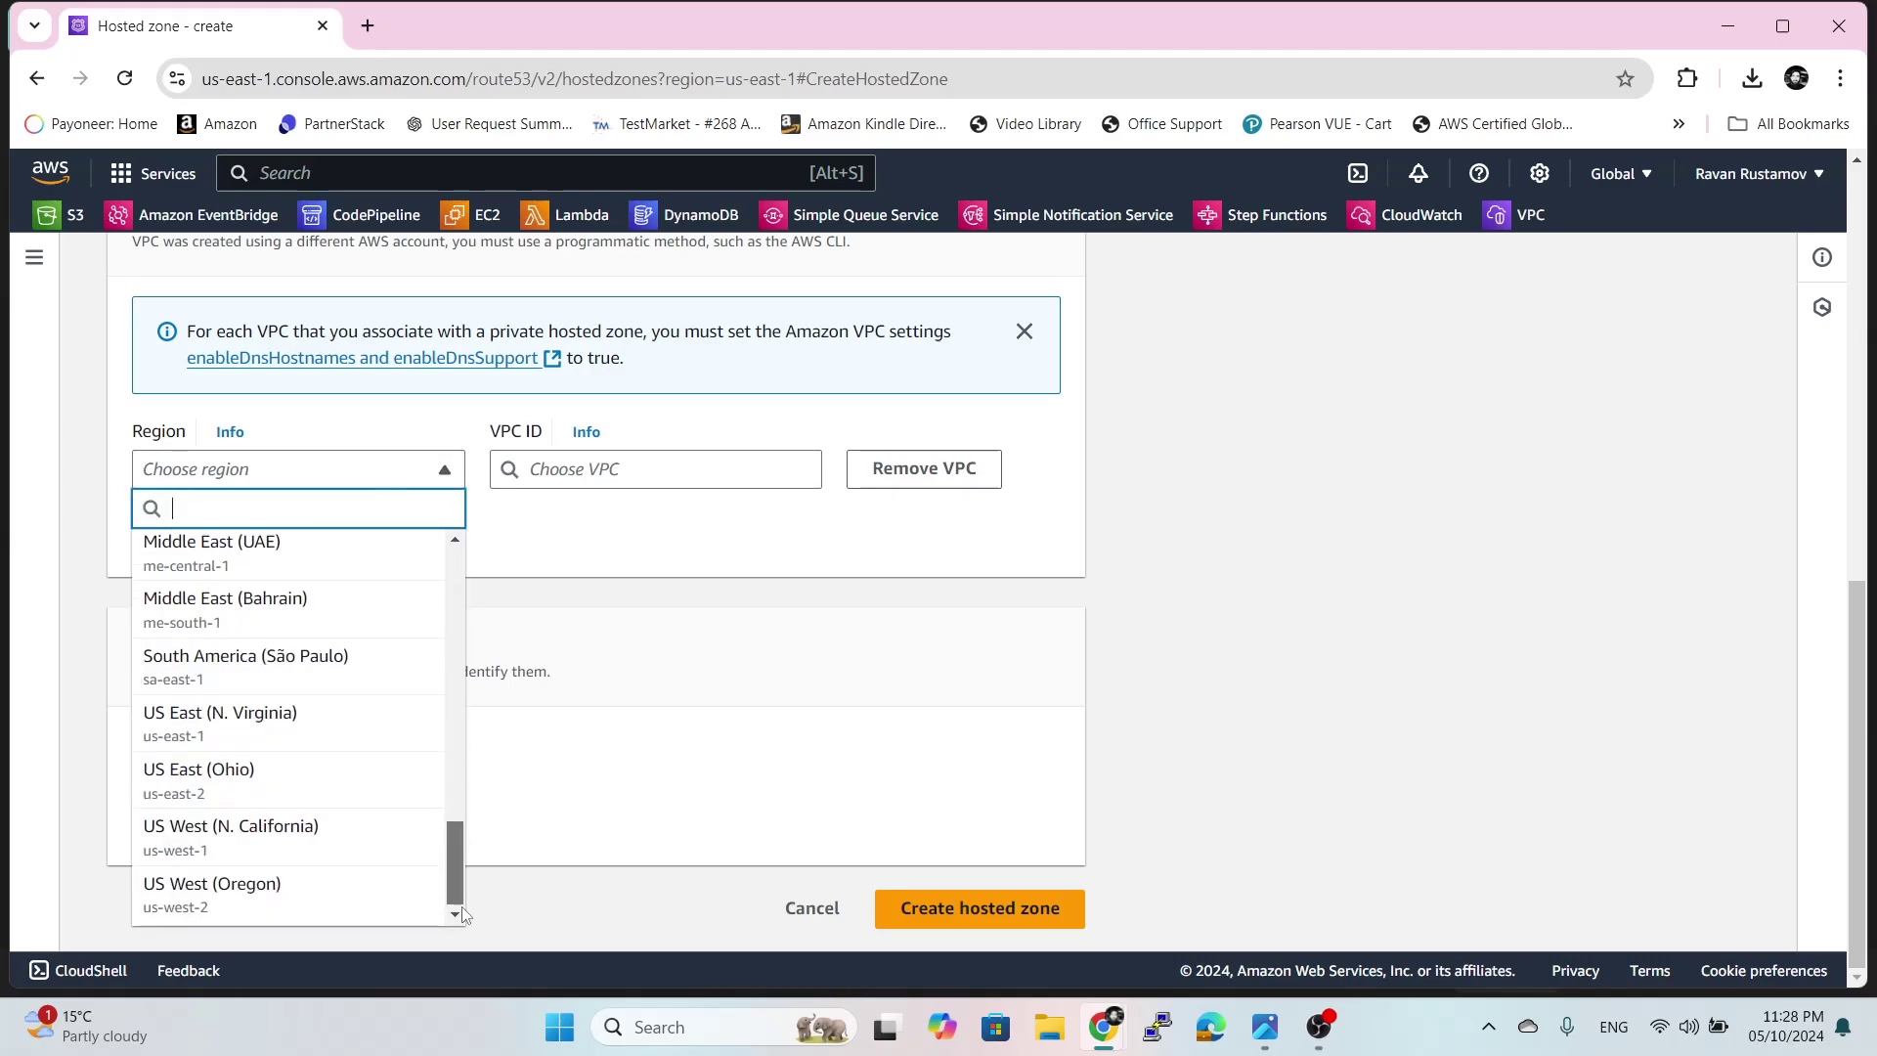
{"action": "left_click", "coordinate": [319, 733]}
{"action": "left_click", "coordinate": [631, 472]}
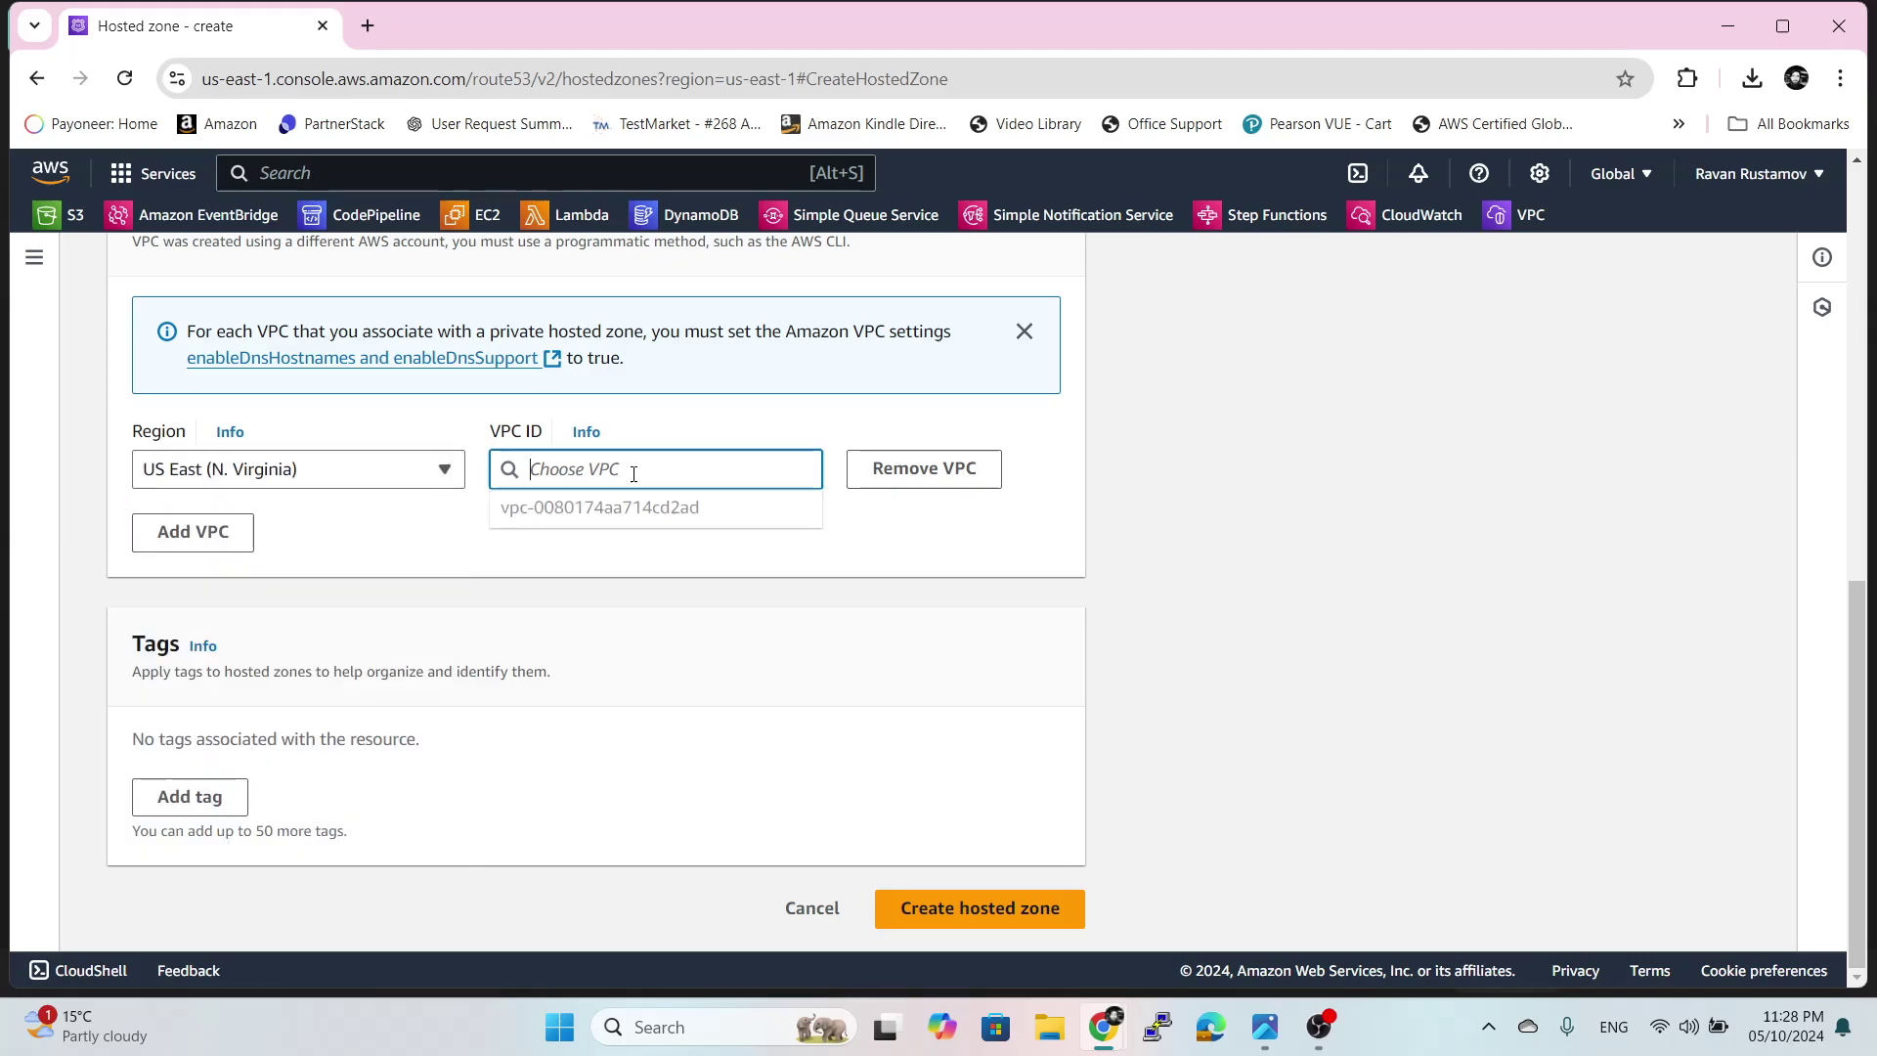
{"action": "left_click", "coordinate": [714, 521]}
{"action": "left_click", "coordinate": [628, 554]}
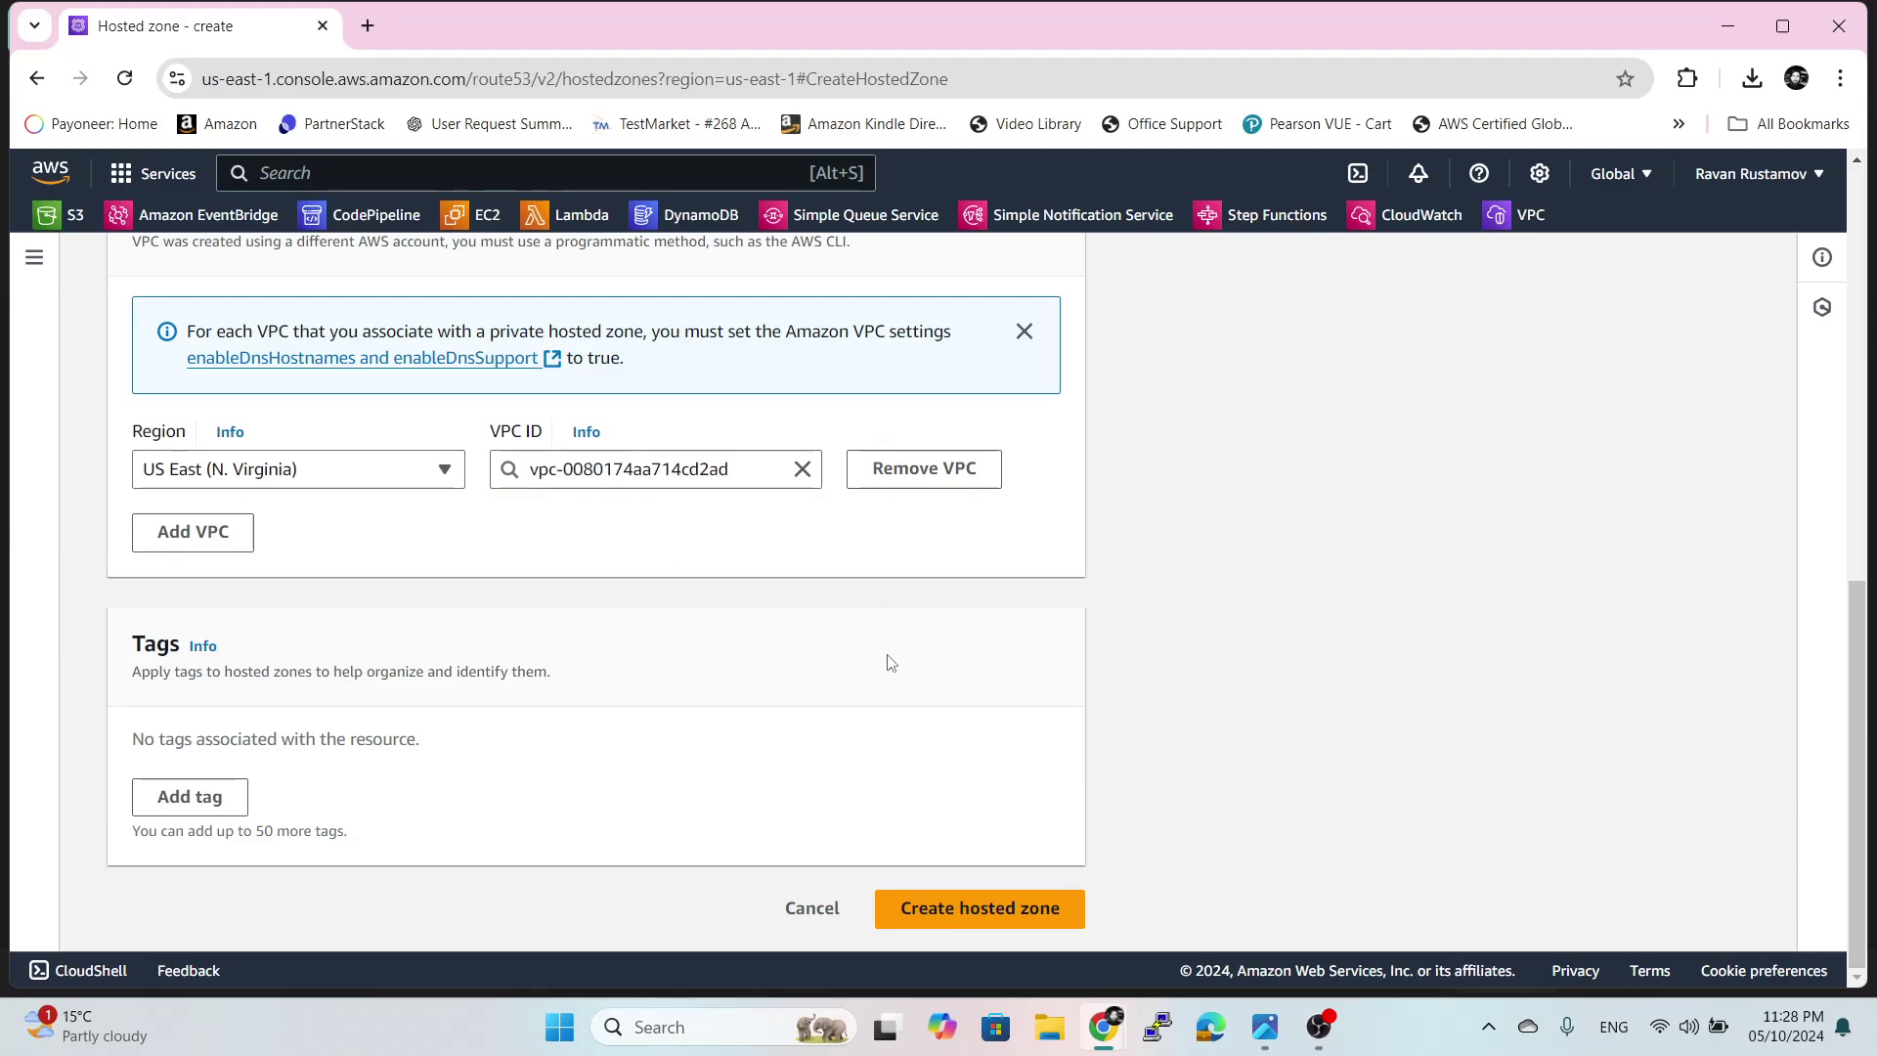
- Create the hosted zone, and dismiss the record details pane and the success notice
{"action": "left_click", "coordinate": [997, 923]}
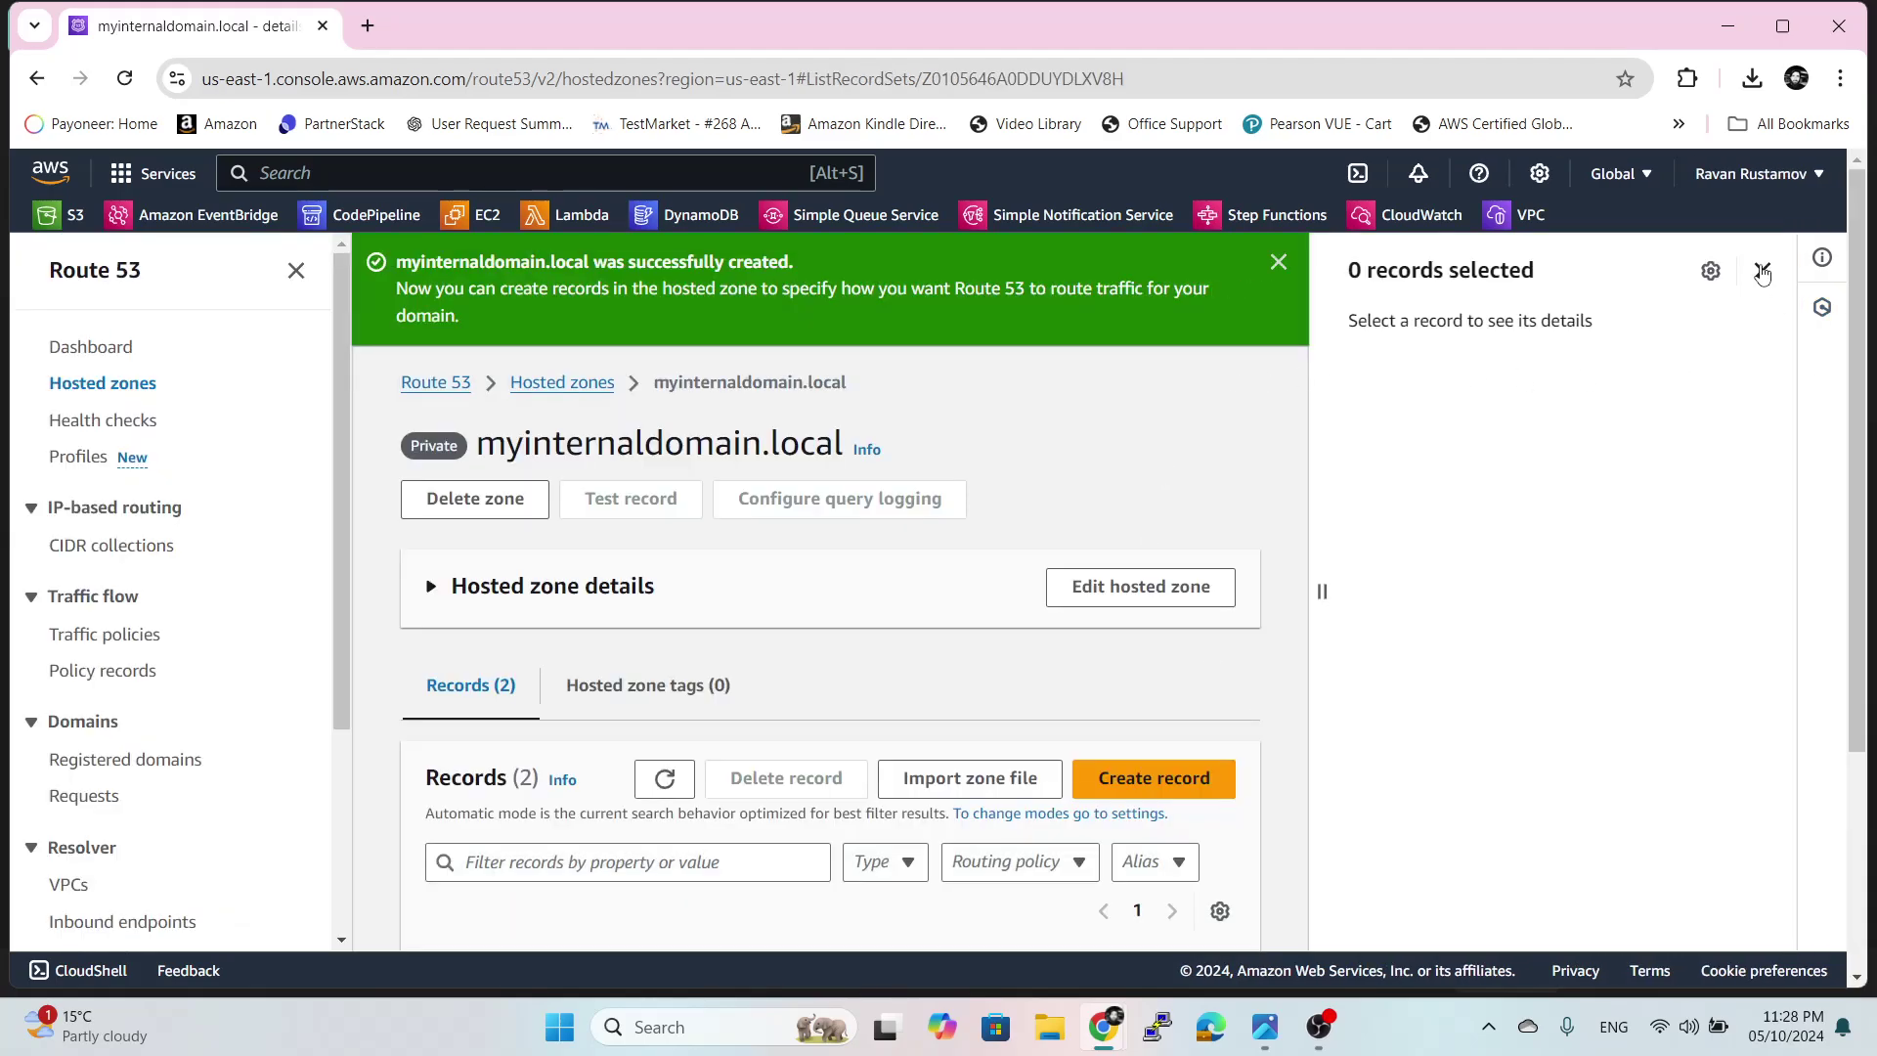
{"action": "left_click", "coordinate": [1763, 270]}
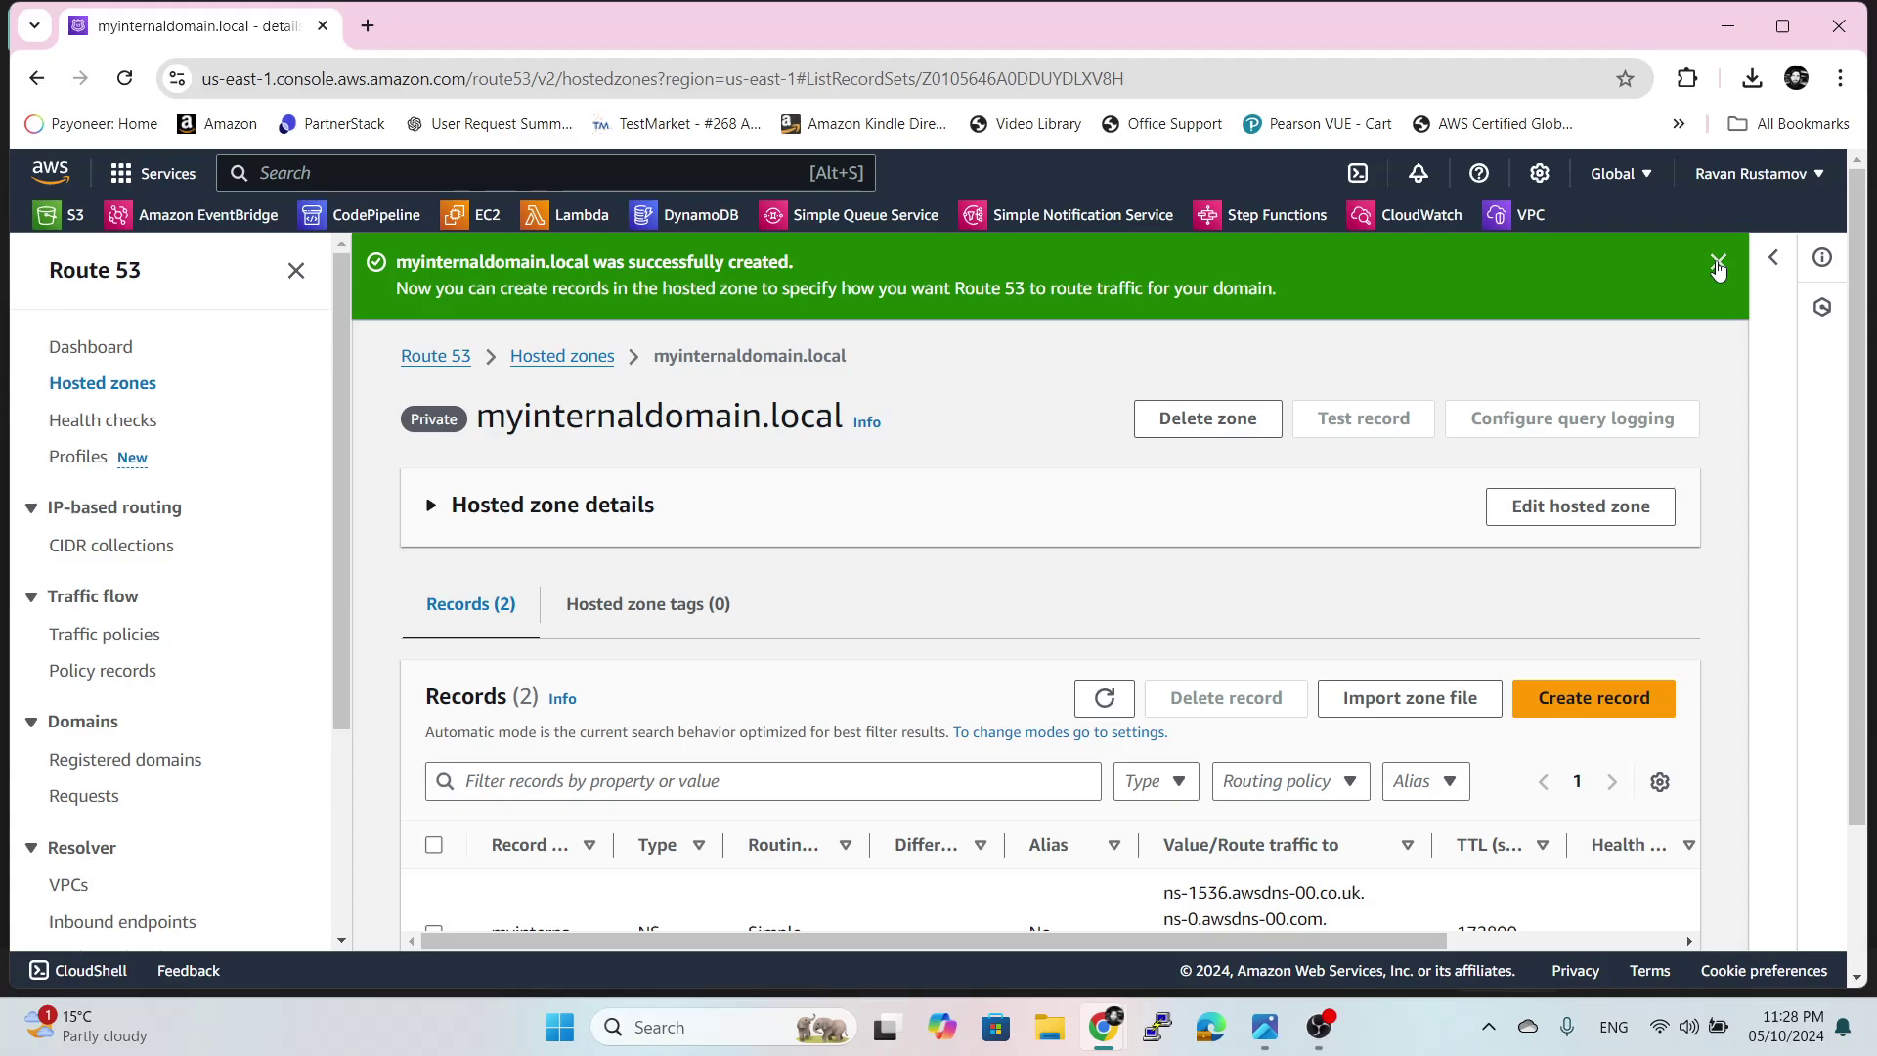
{"action": "left_click", "coordinate": [1718, 261]}
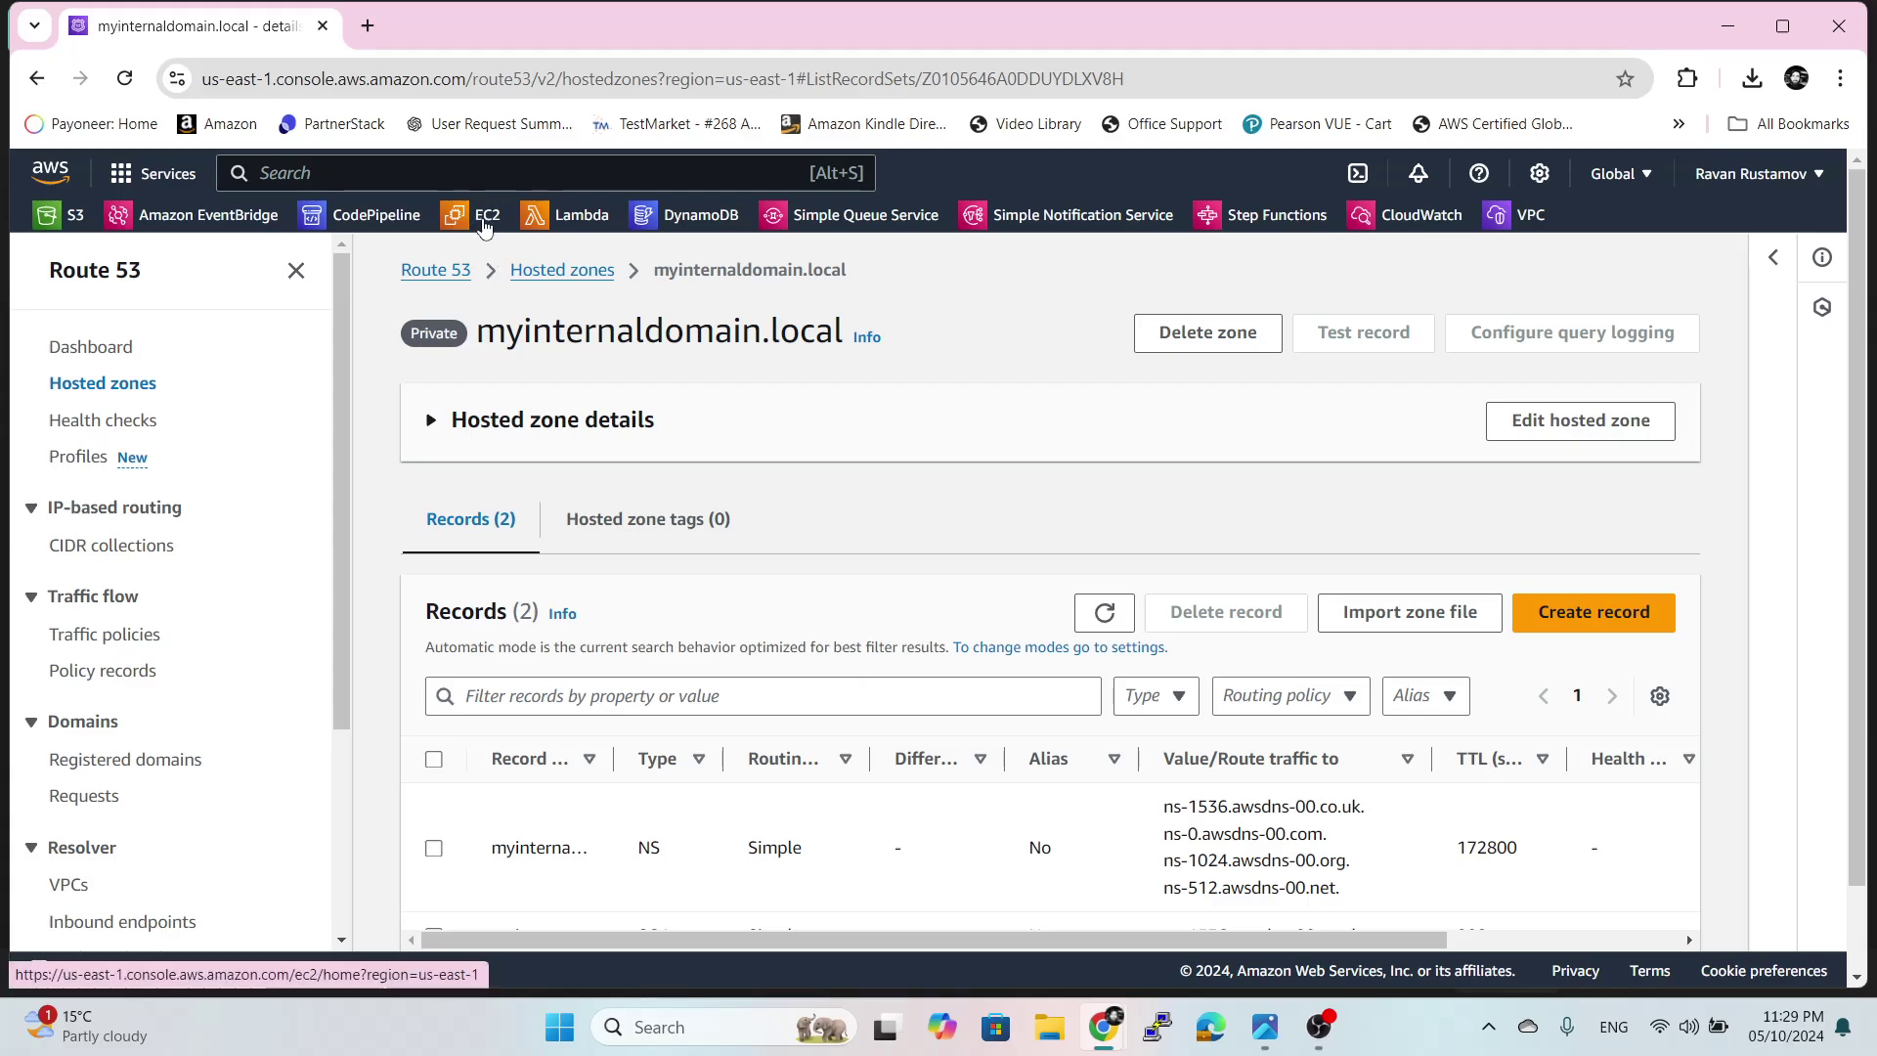
- Start launching a new EC2 instance and name it ec2-us-east1a
{"action": "left_click", "coordinate": [483, 224]}
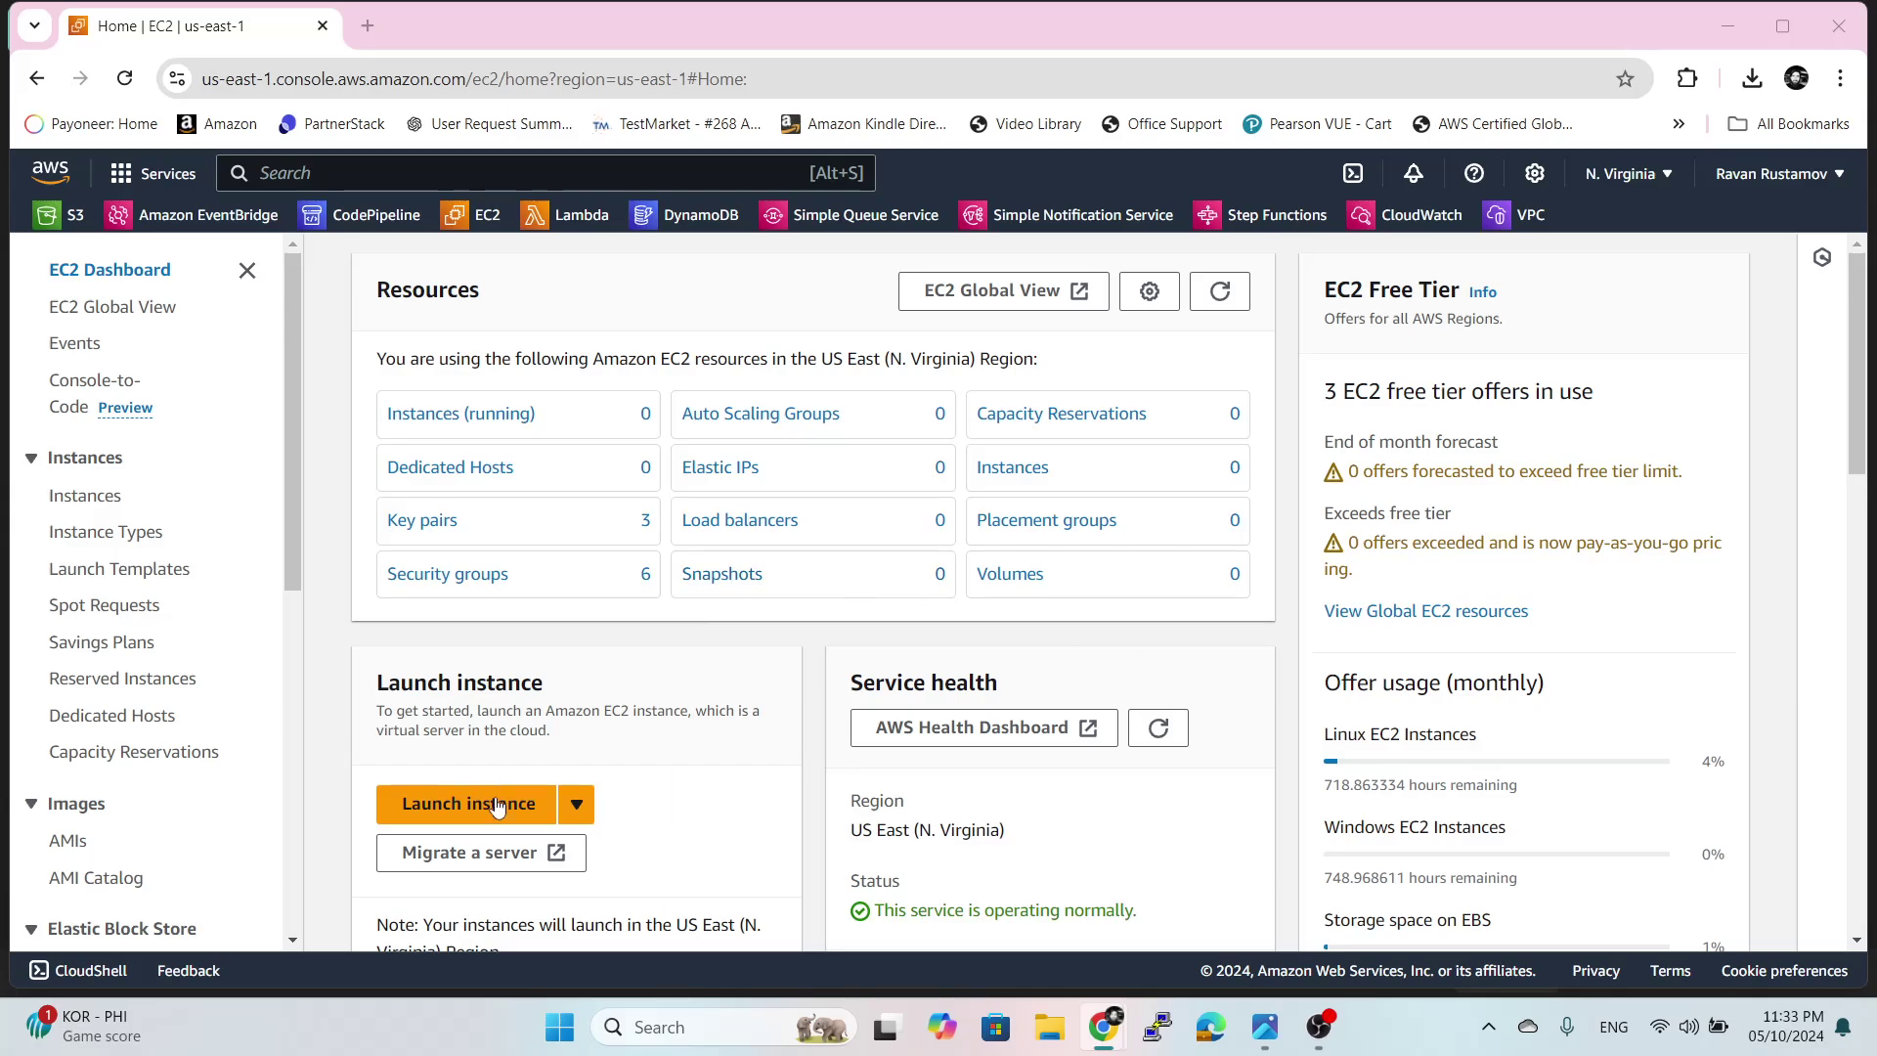
{"action": "left_click", "coordinate": [470, 820]}
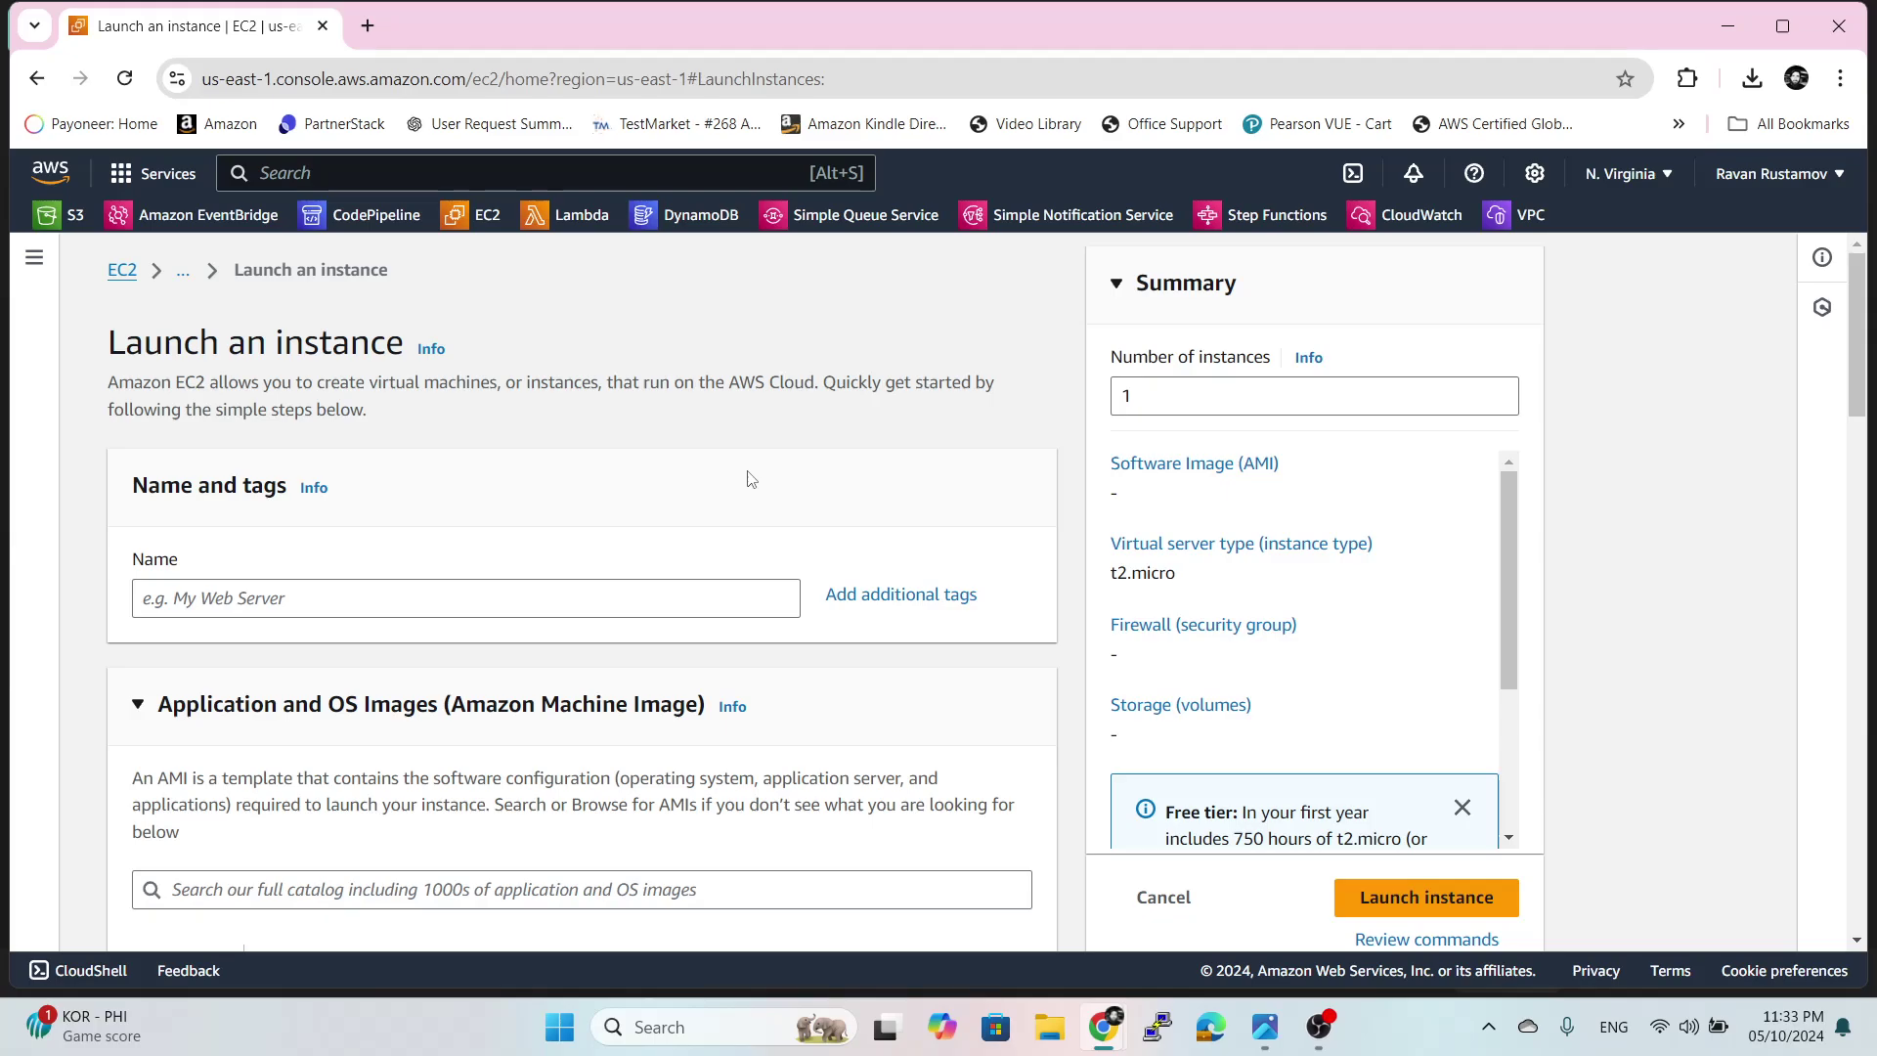
{"action": "left_click", "coordinate": [368, 597]}
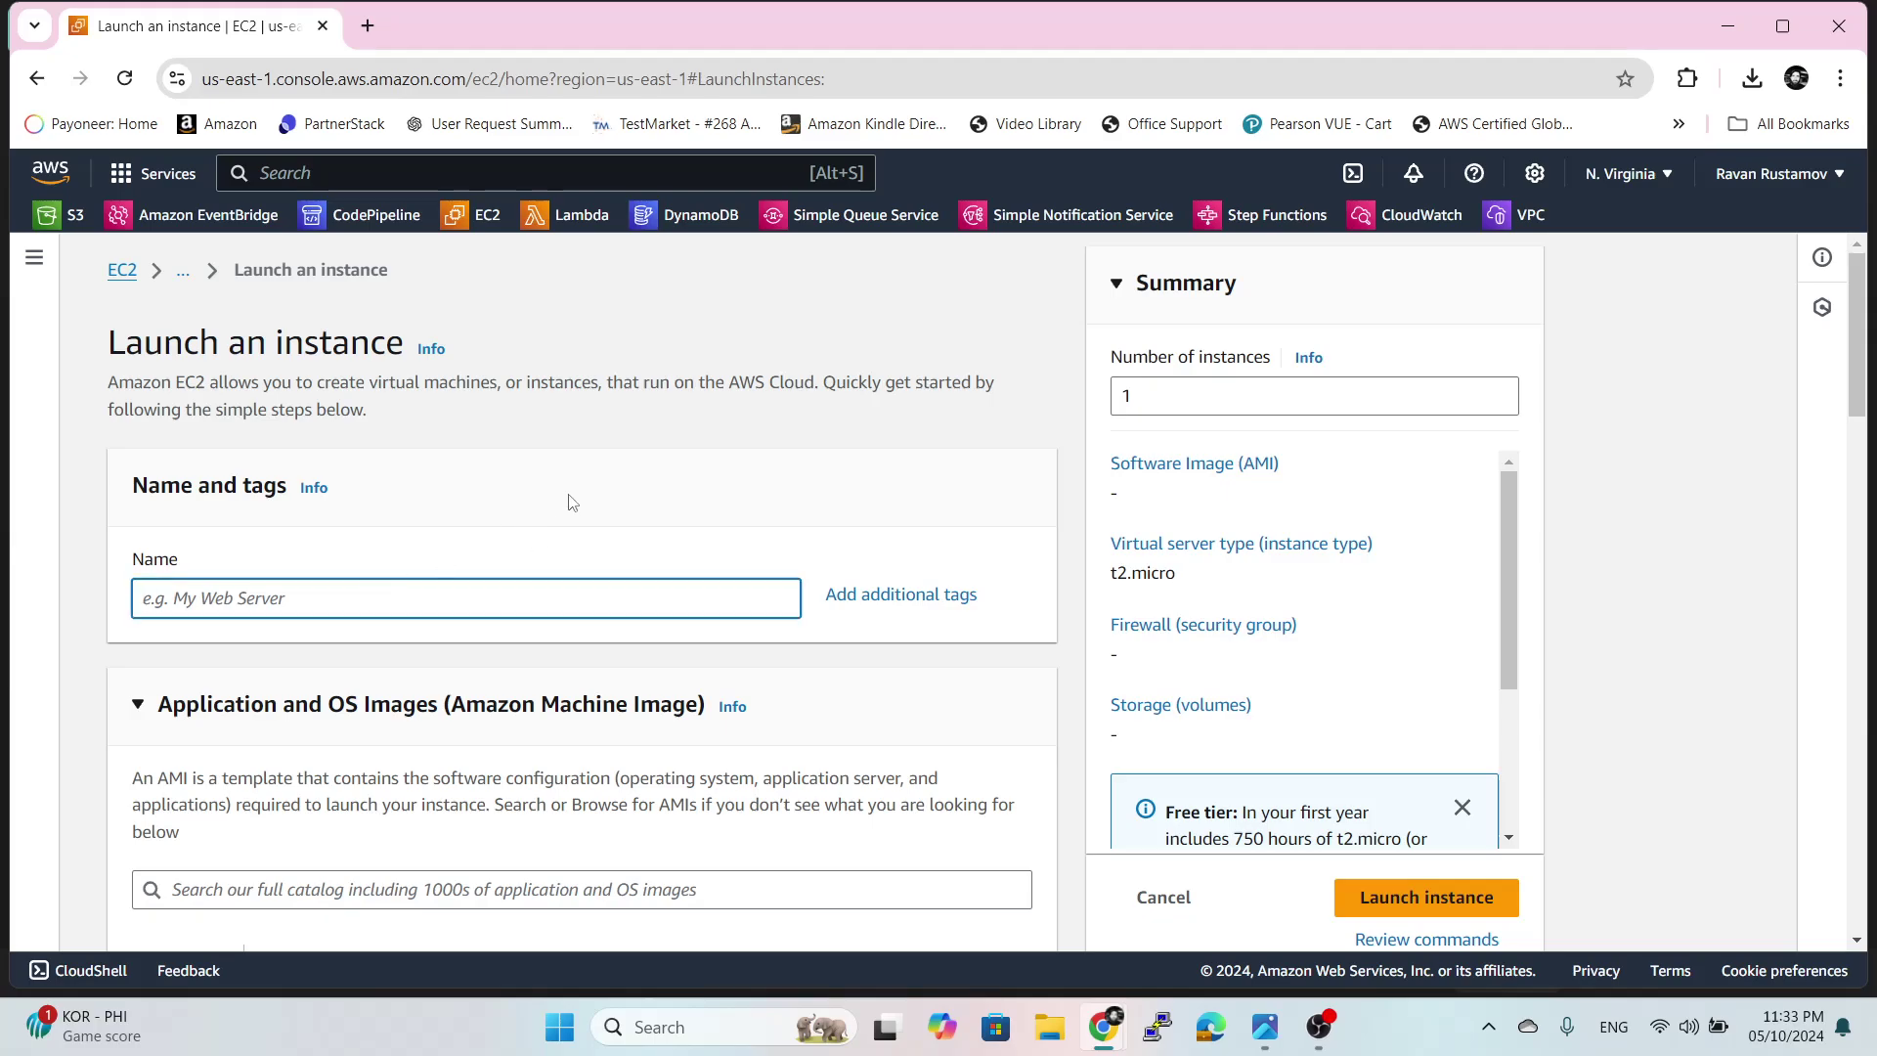
{"action": "type", "text": "ec2-"}
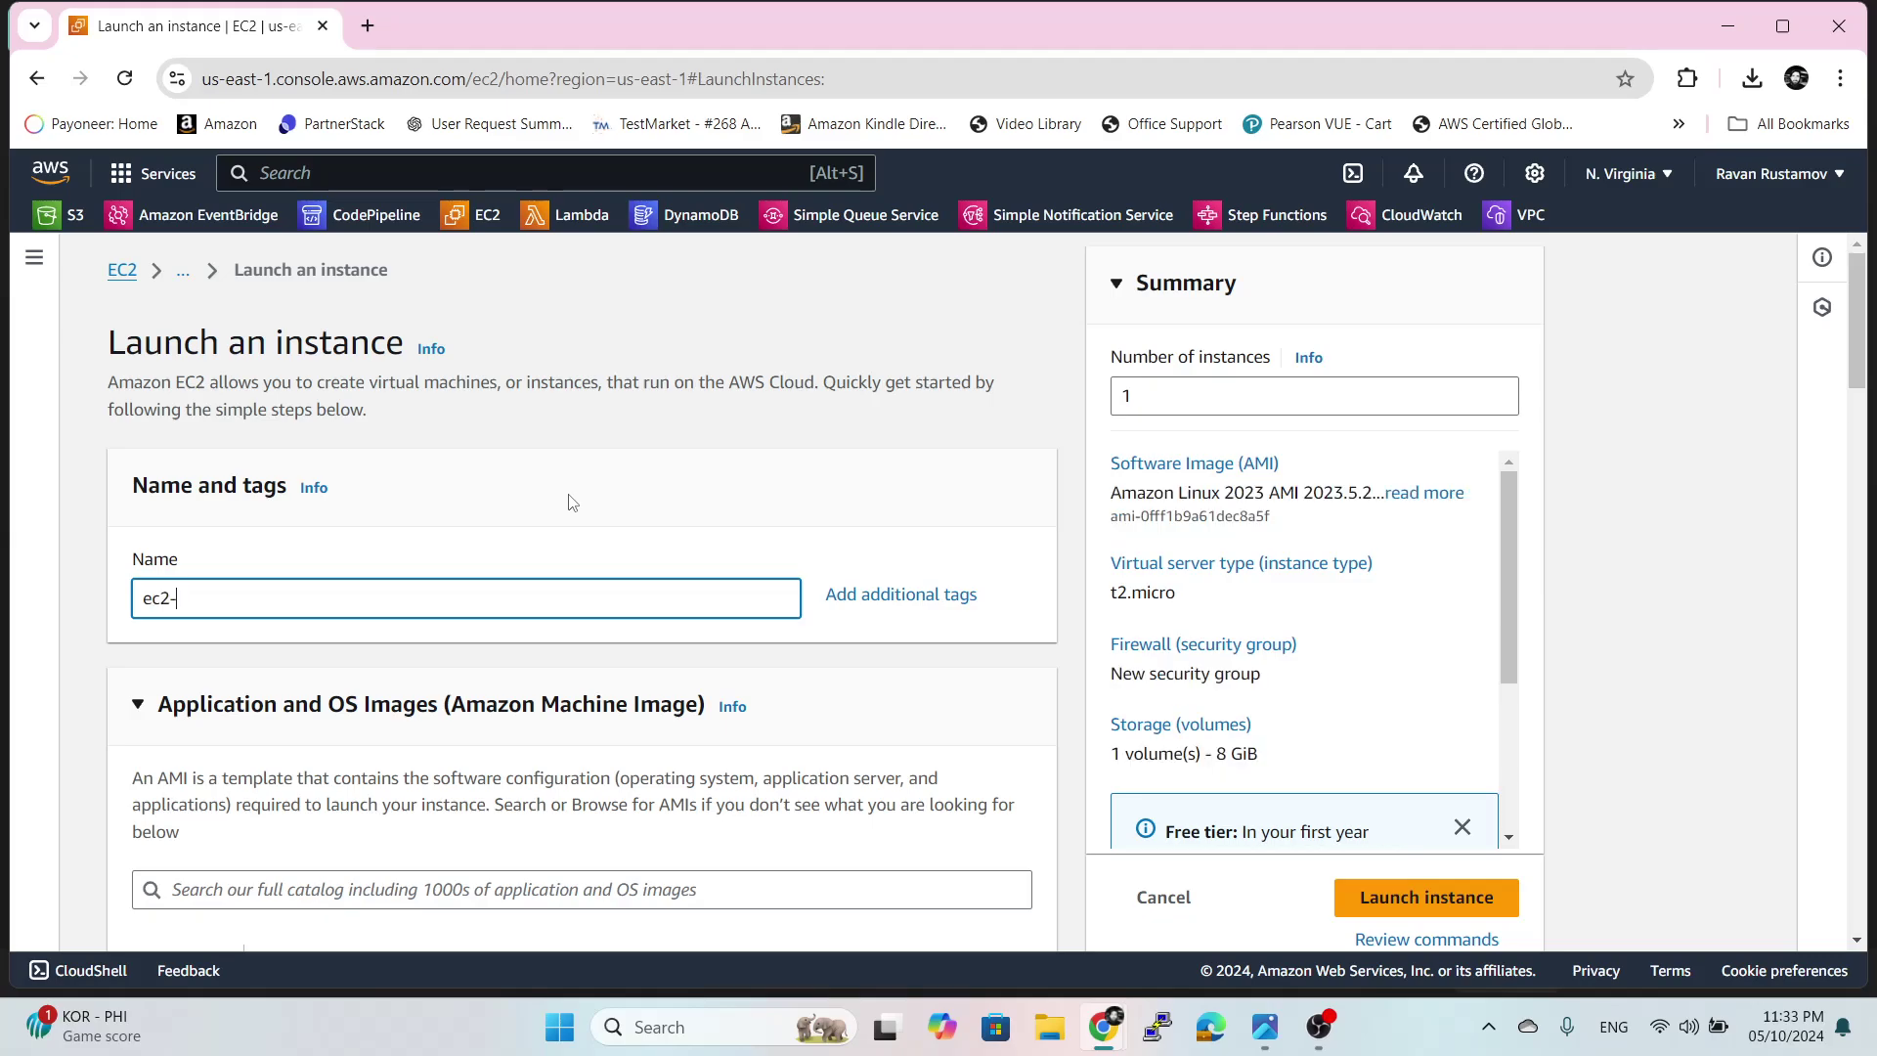
{"action": "type", "text": "us-east"}
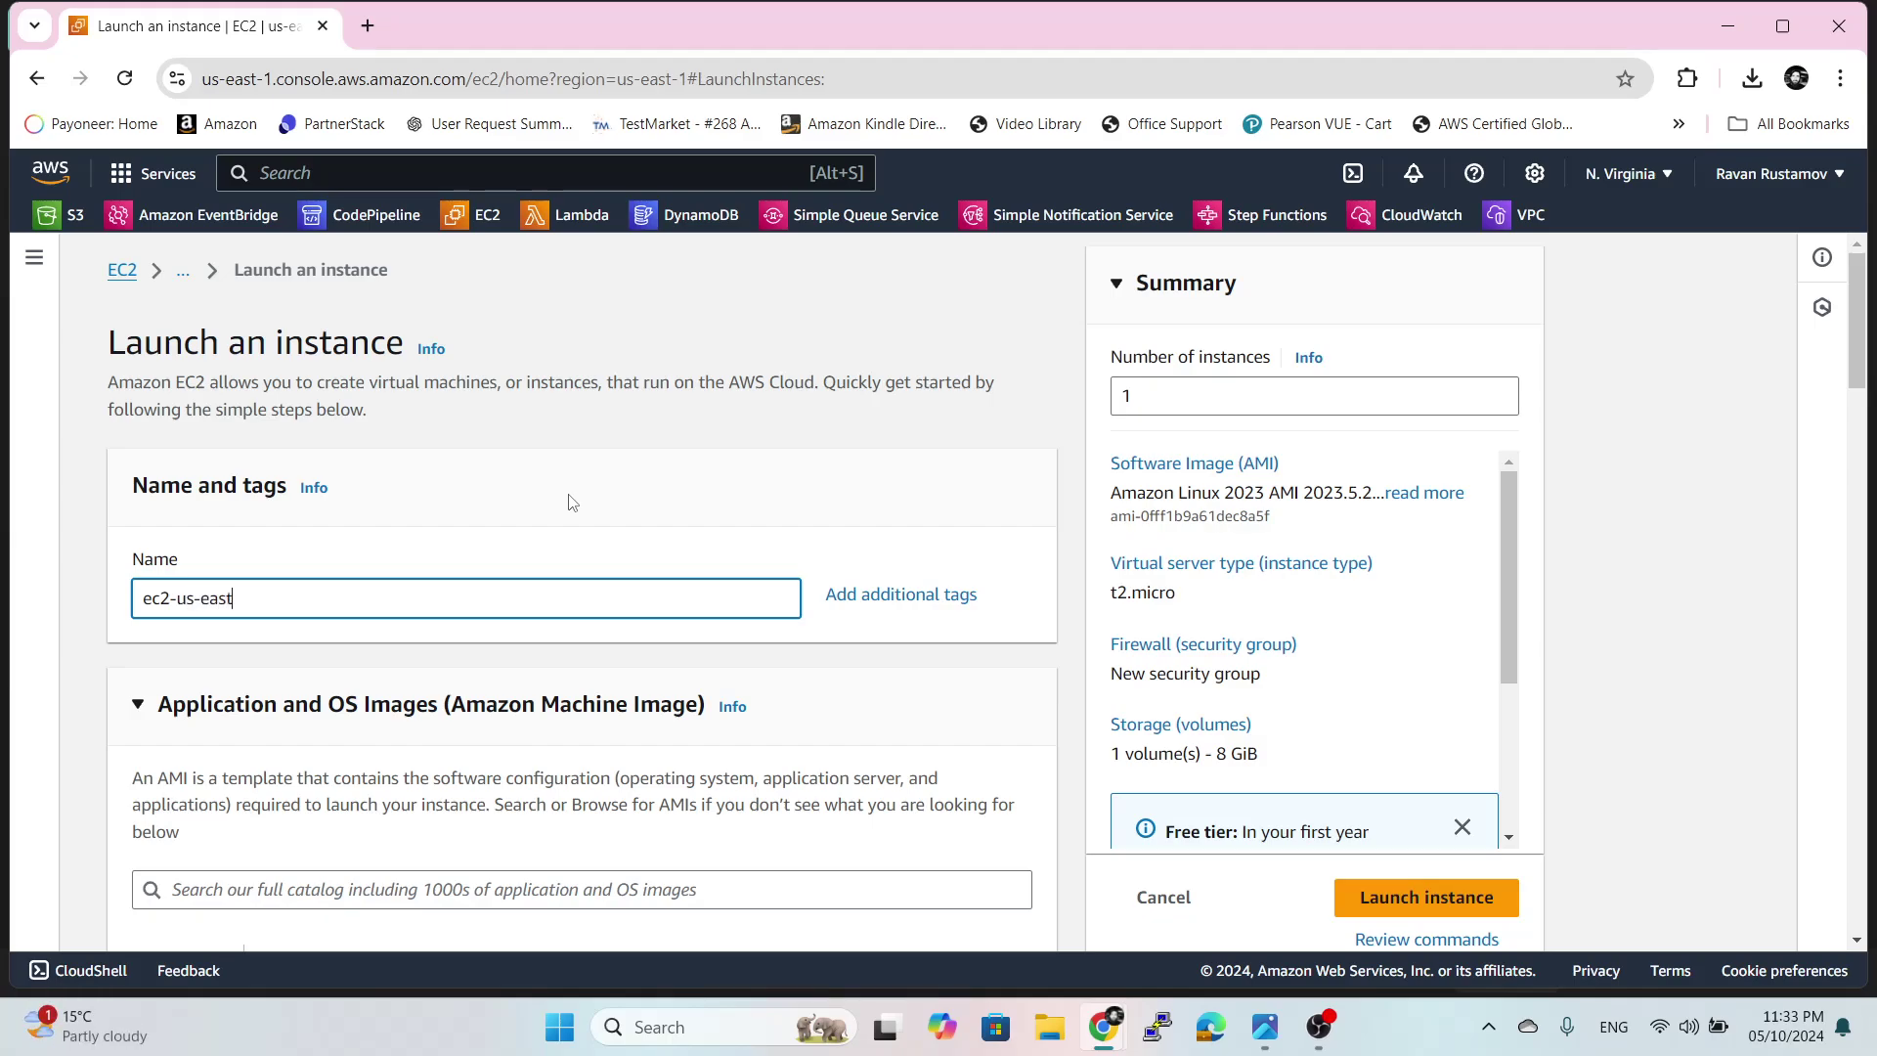
{"action": "type", "text": "1a"}
{"action": "left_click", "coordinate": [905, 657]}
- Choose the existing key pair named private for logging in to the instance
{"action": "scroll", "coordinate": [904, 657], "scroll_direction": "down", "scroll_amount": 5}
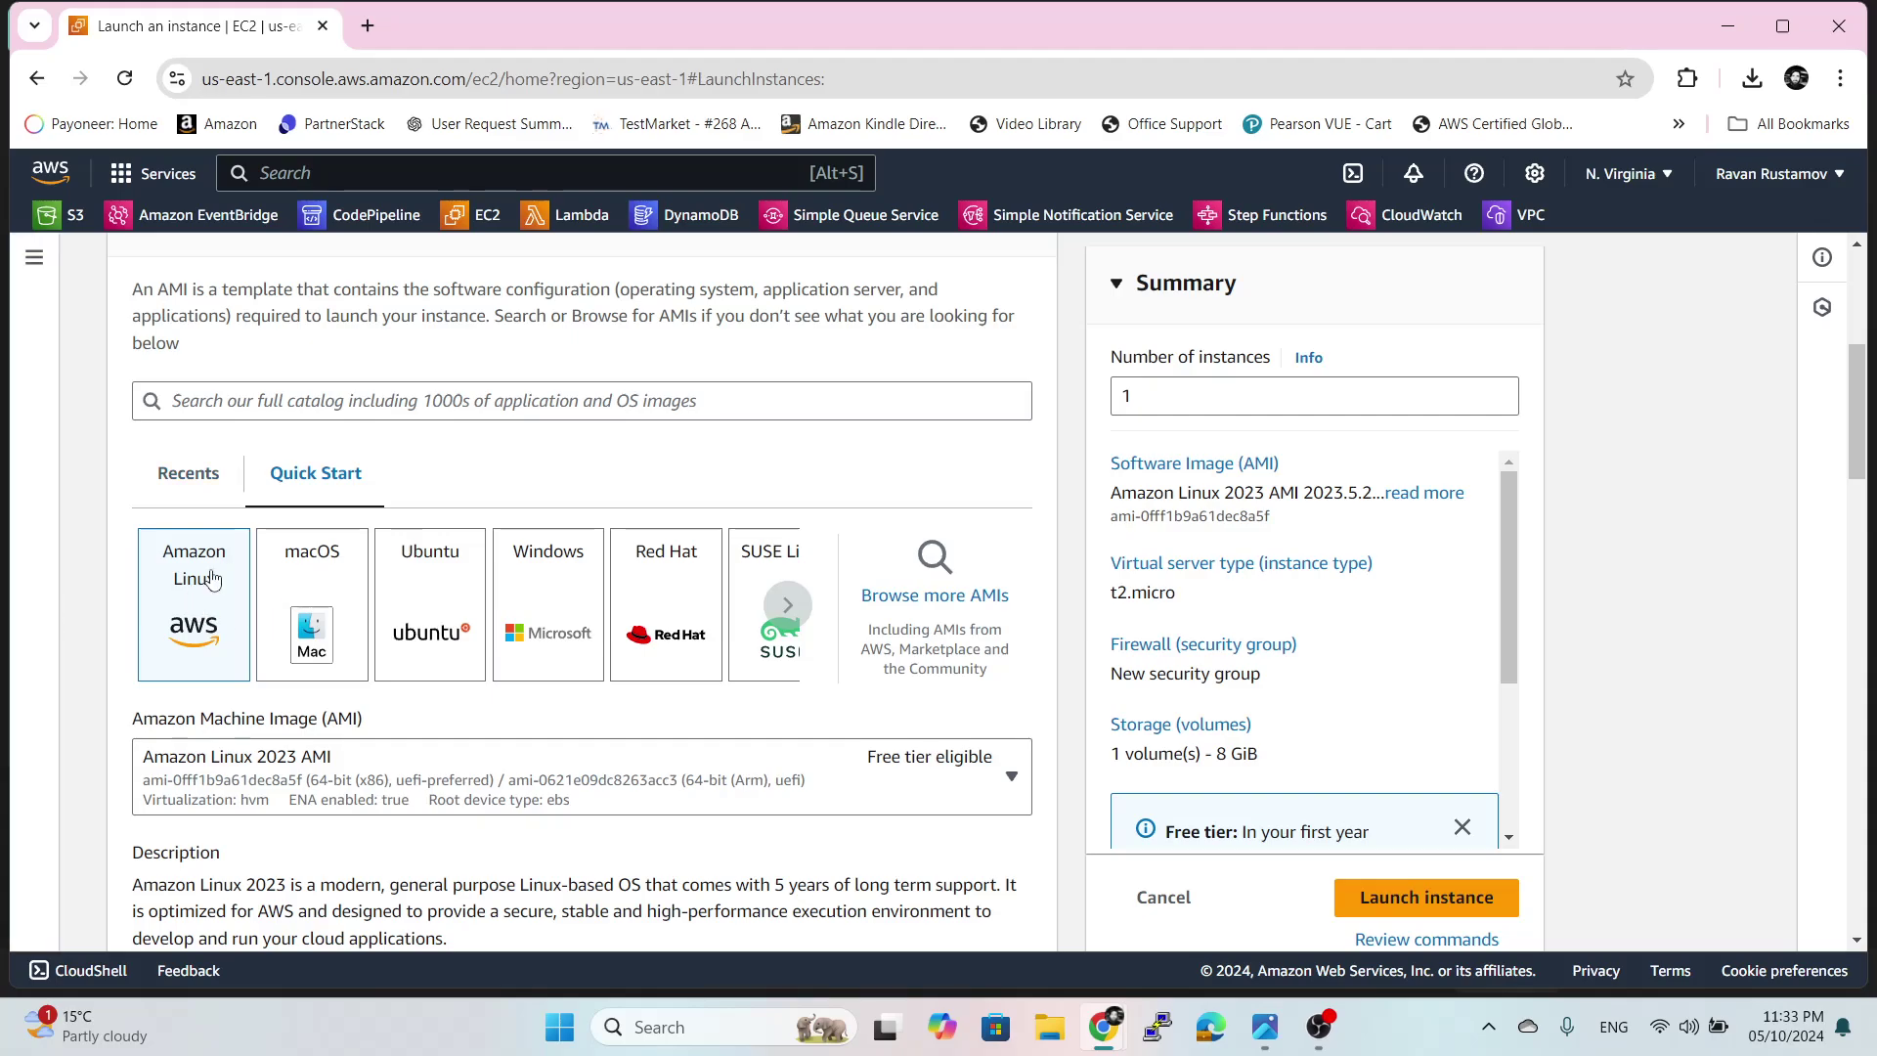
{"action": "scroll", "coordinate": [448, 740], "scroll_direction": "down", "scroll_amount": 7}
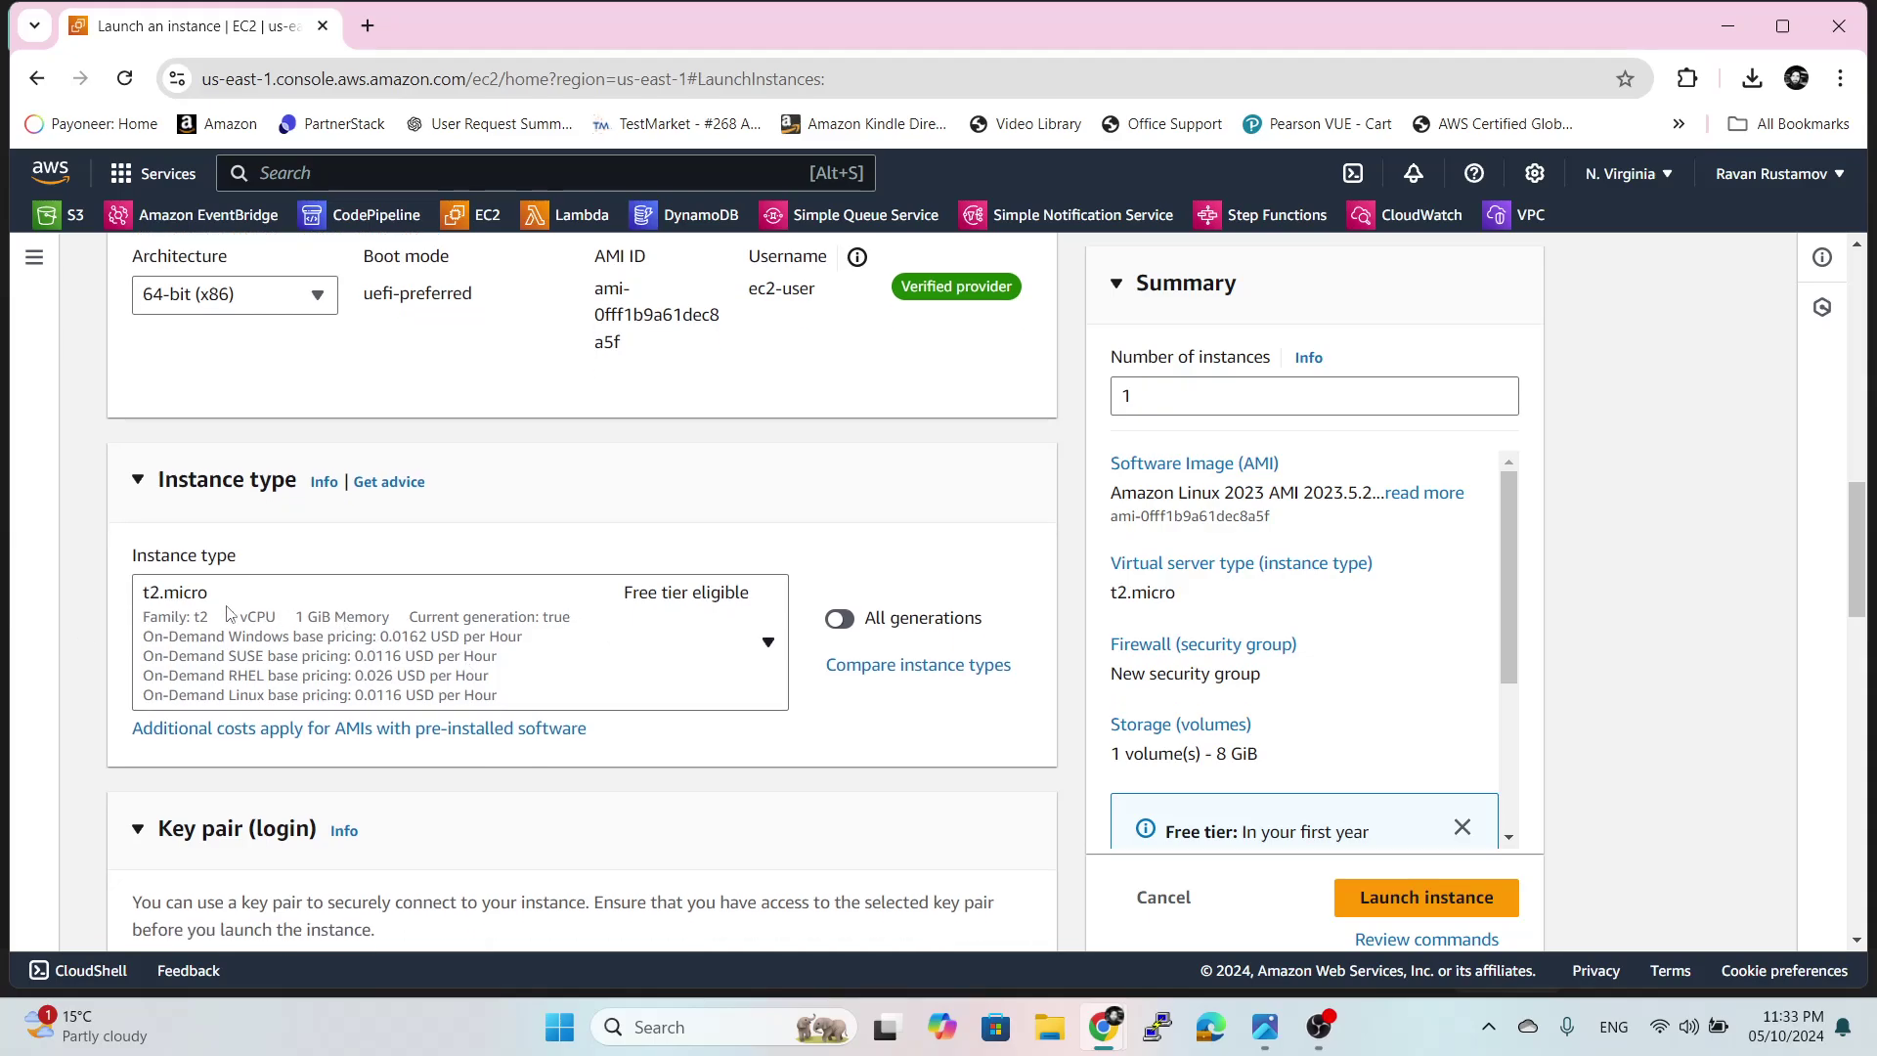
{"action": "scroll", "coordinate": [479, 622], "scroll_direction": "down", "scroll_amount": 2}
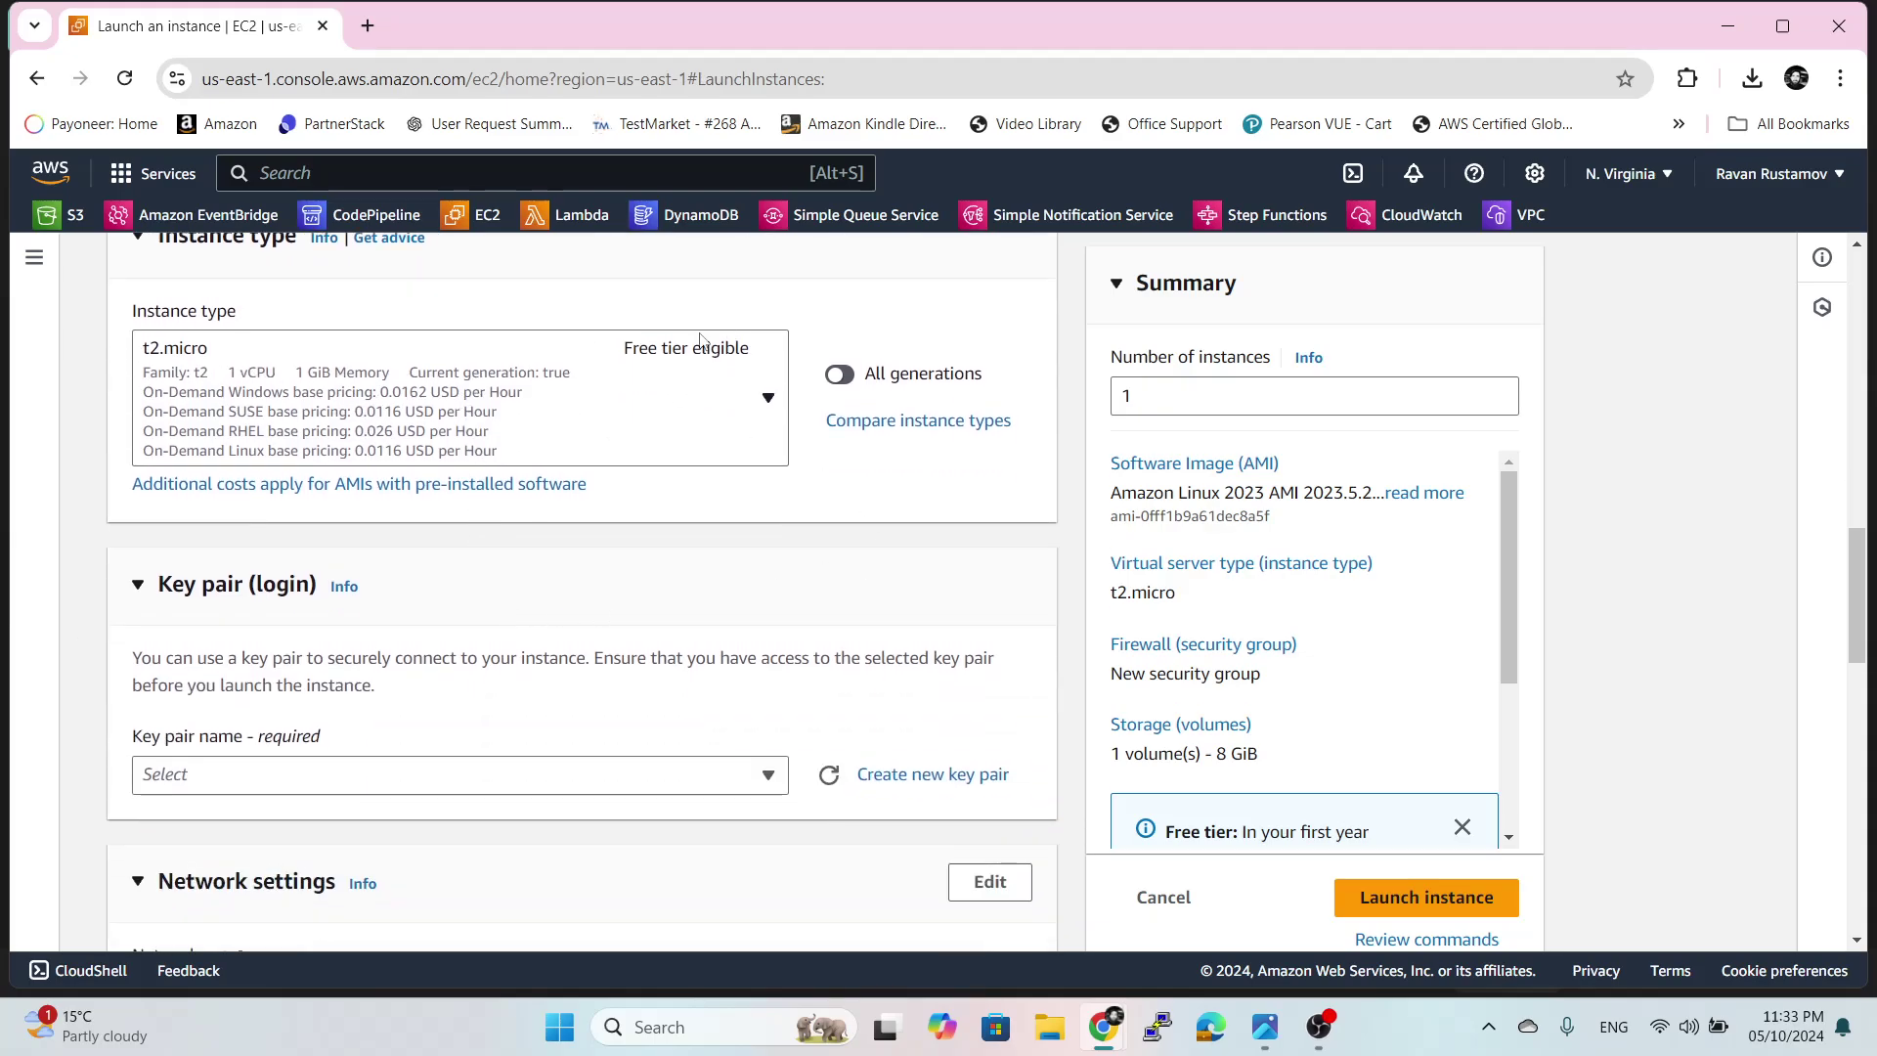
{"action": "scroll", "coordinate": [636, 552], "scroll_direction": "down", "scroll_amount": 2}
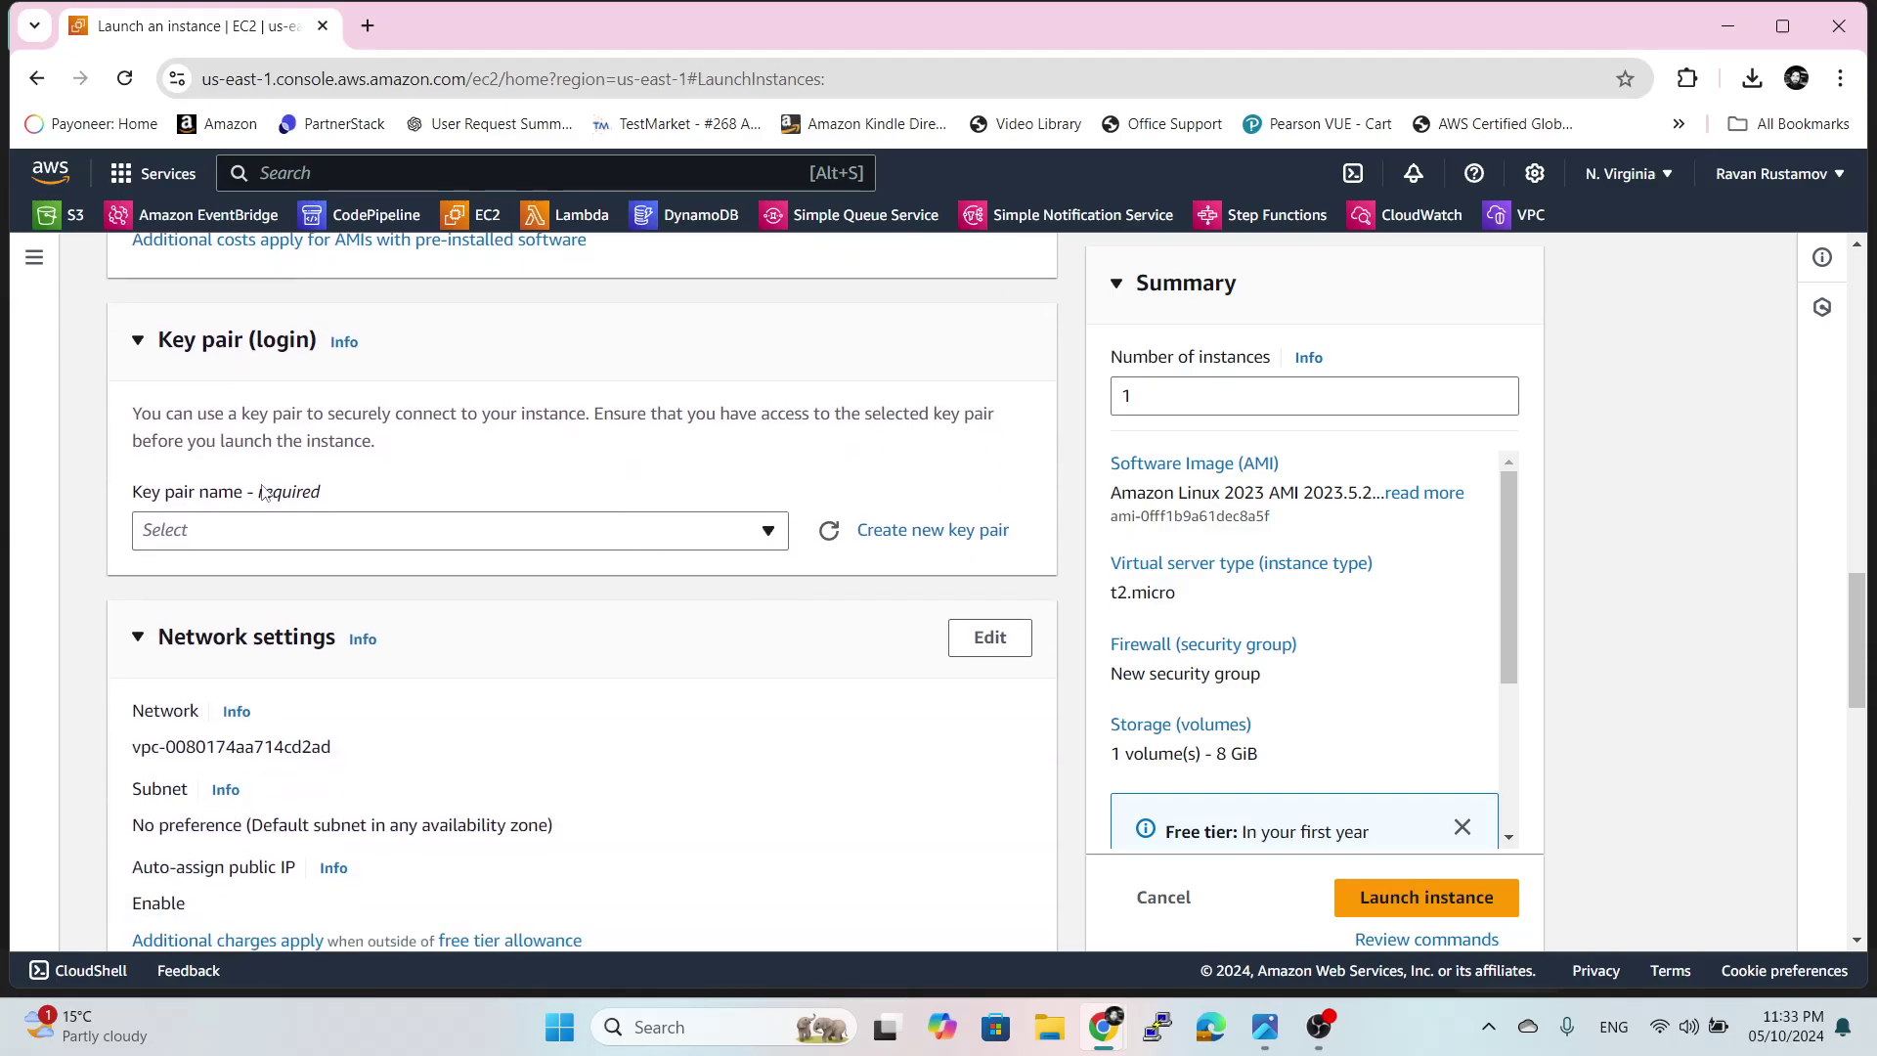
{"action": "left_click", "coordinate": [450, 546]}
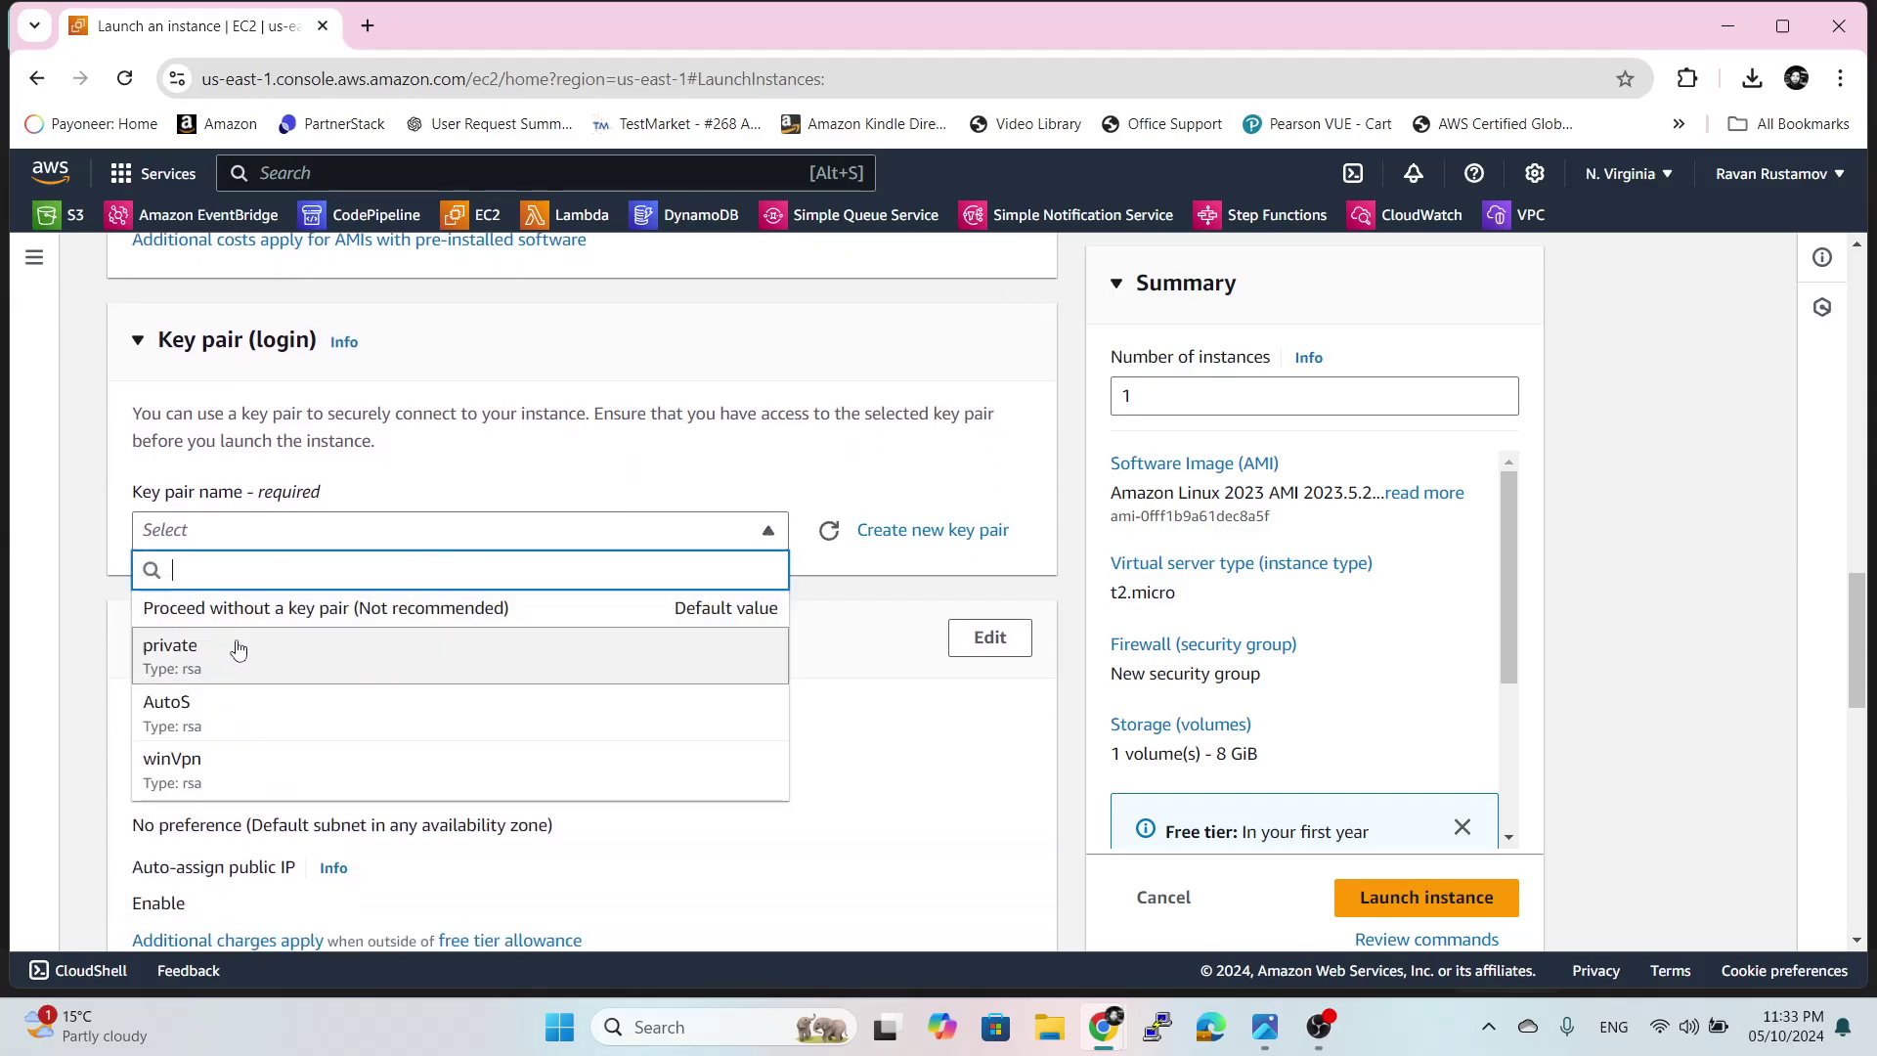
{"action": "left_click", "coordinate": [241, 653]}
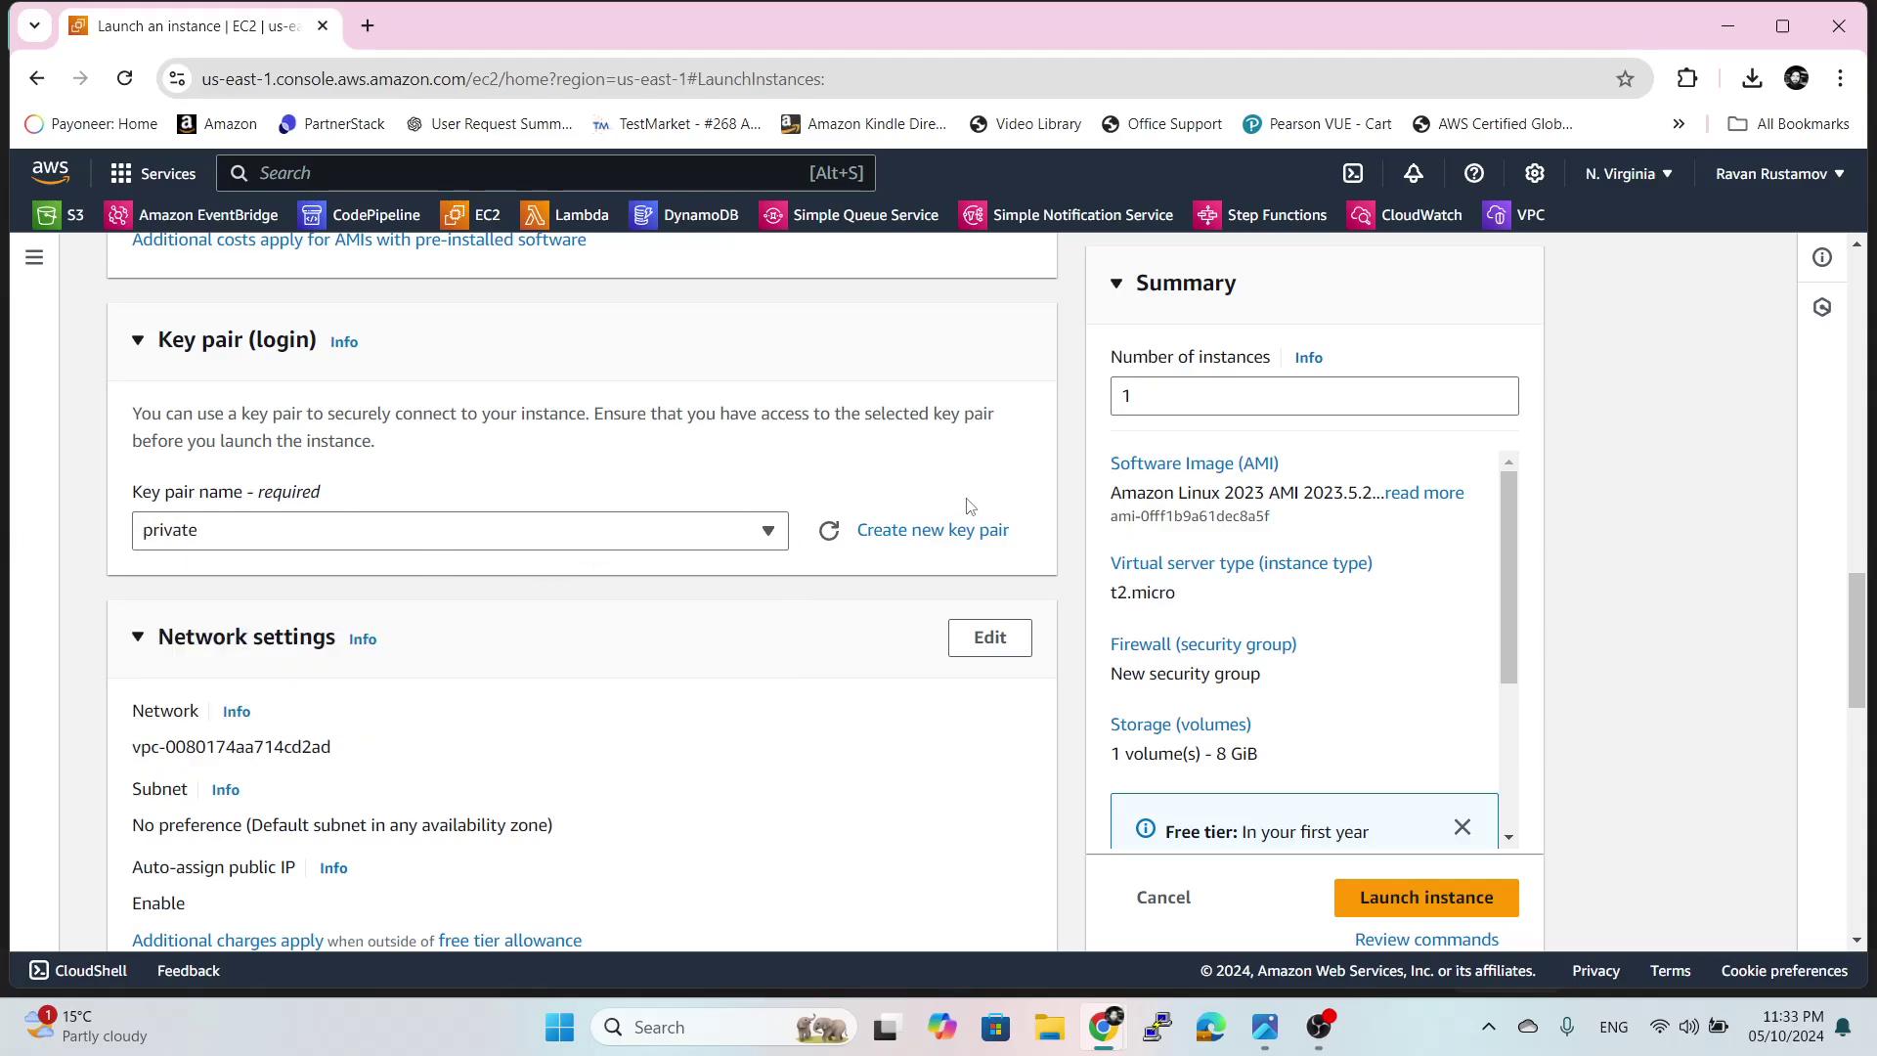
- Edit the instance's network settings to use subnet-0d5688a21d94dba01 in the us-east-1a availability zone of the default VPC
{"action": "scroll", "coordinate": [587, 626], "scroll_direction": "down", "scroll_amount": 2}
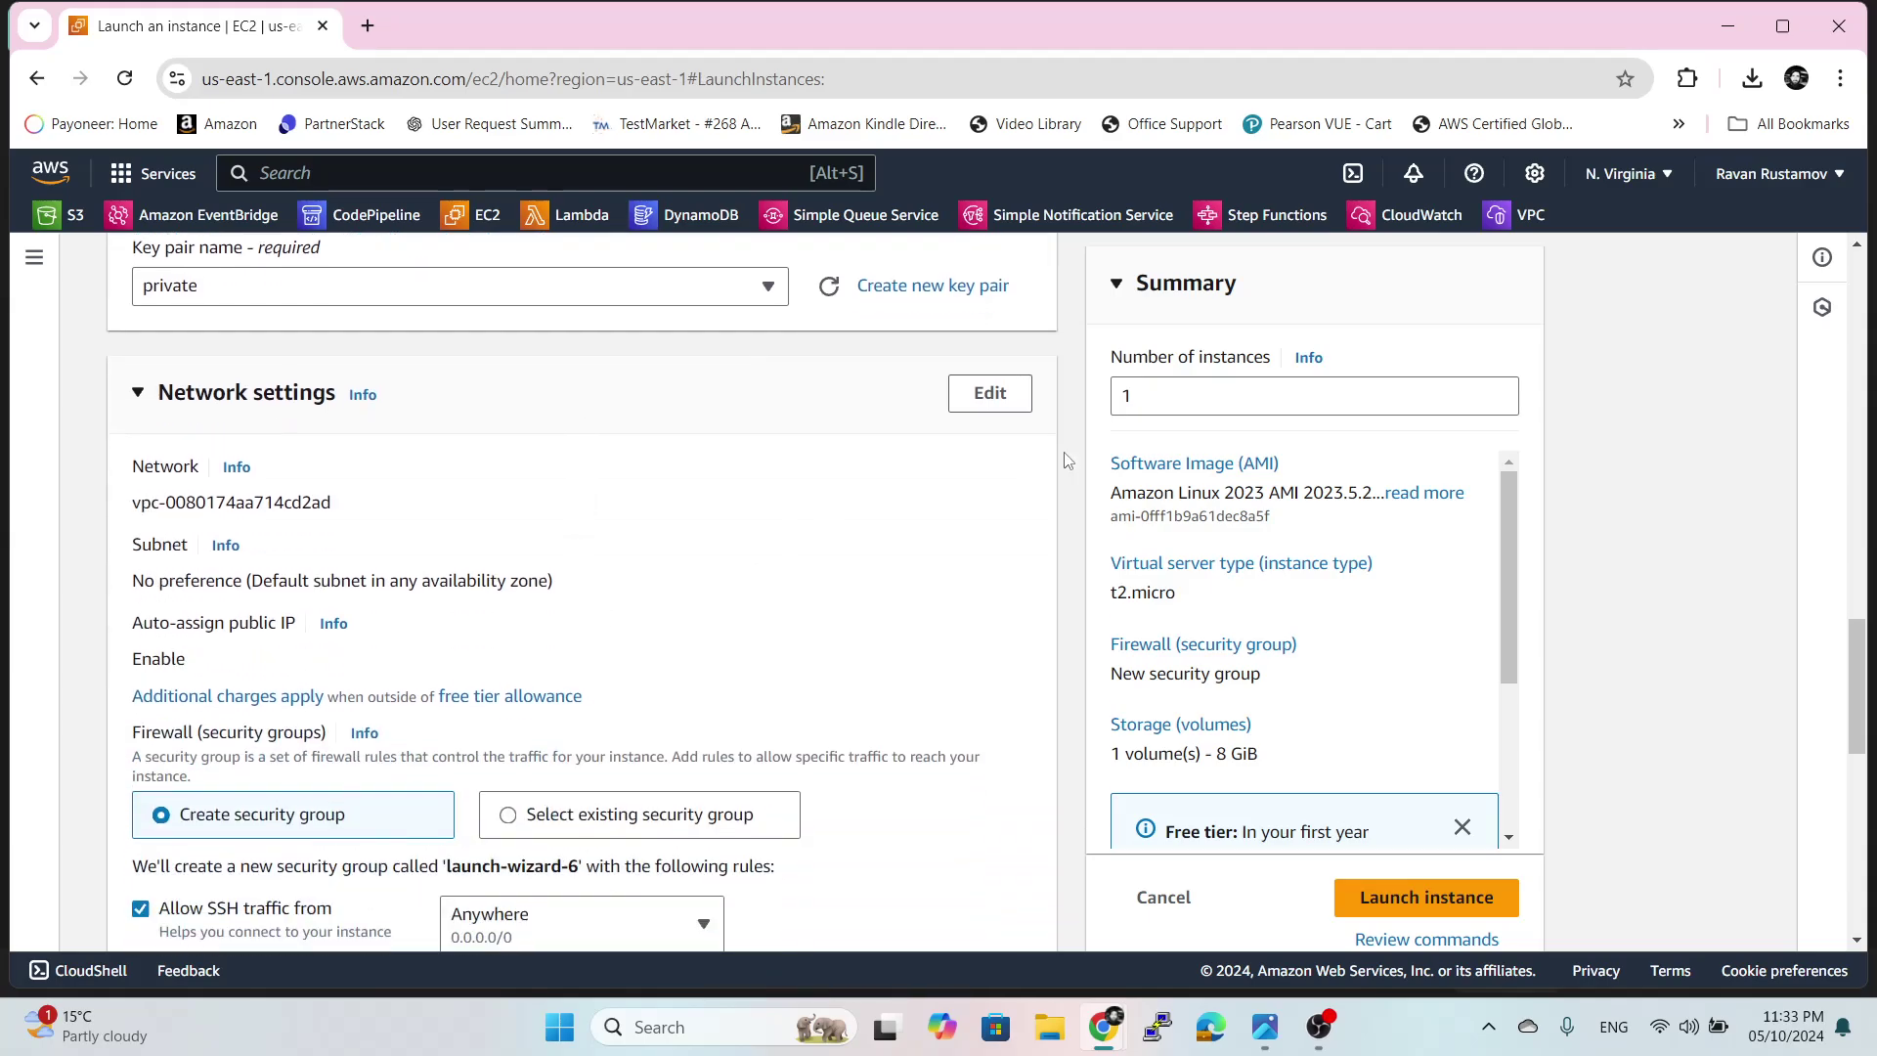
{"action": "left_click", "coordinate": [987, 395]}
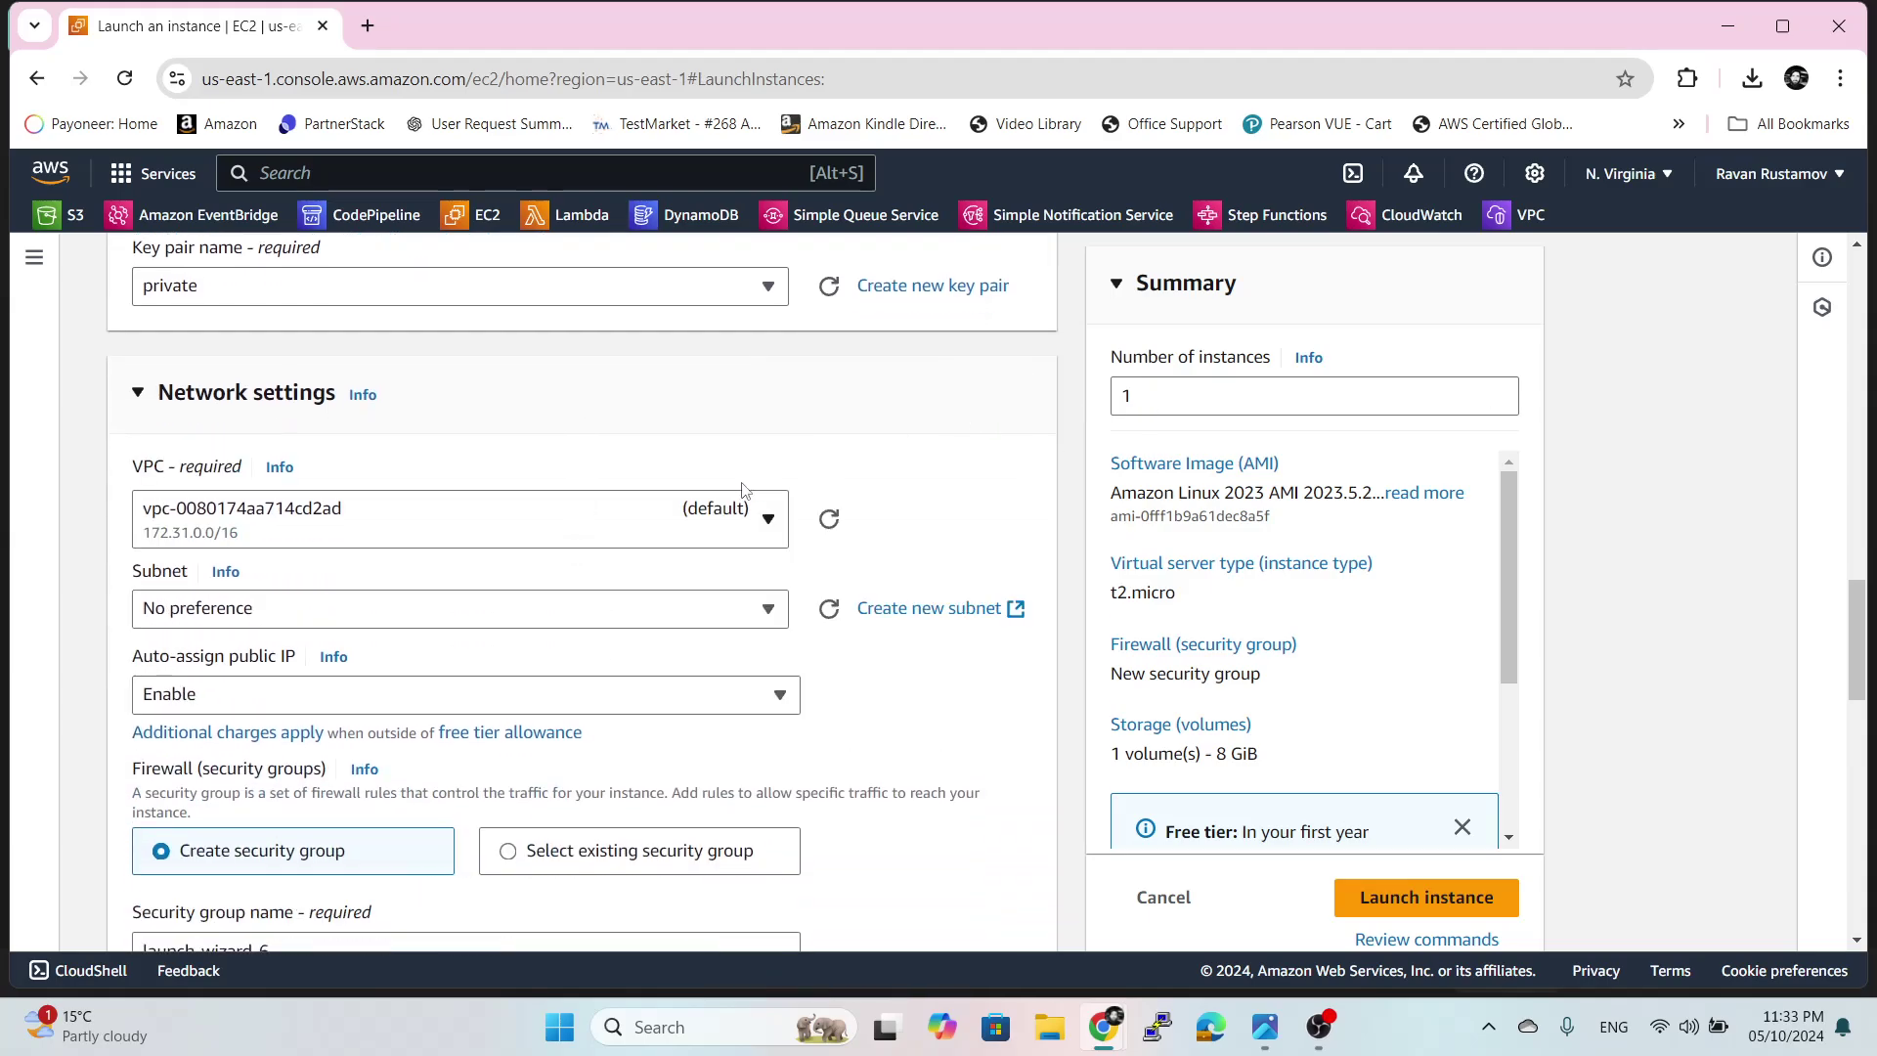
{"action": "left_click", "coordinate": [645, 533]}
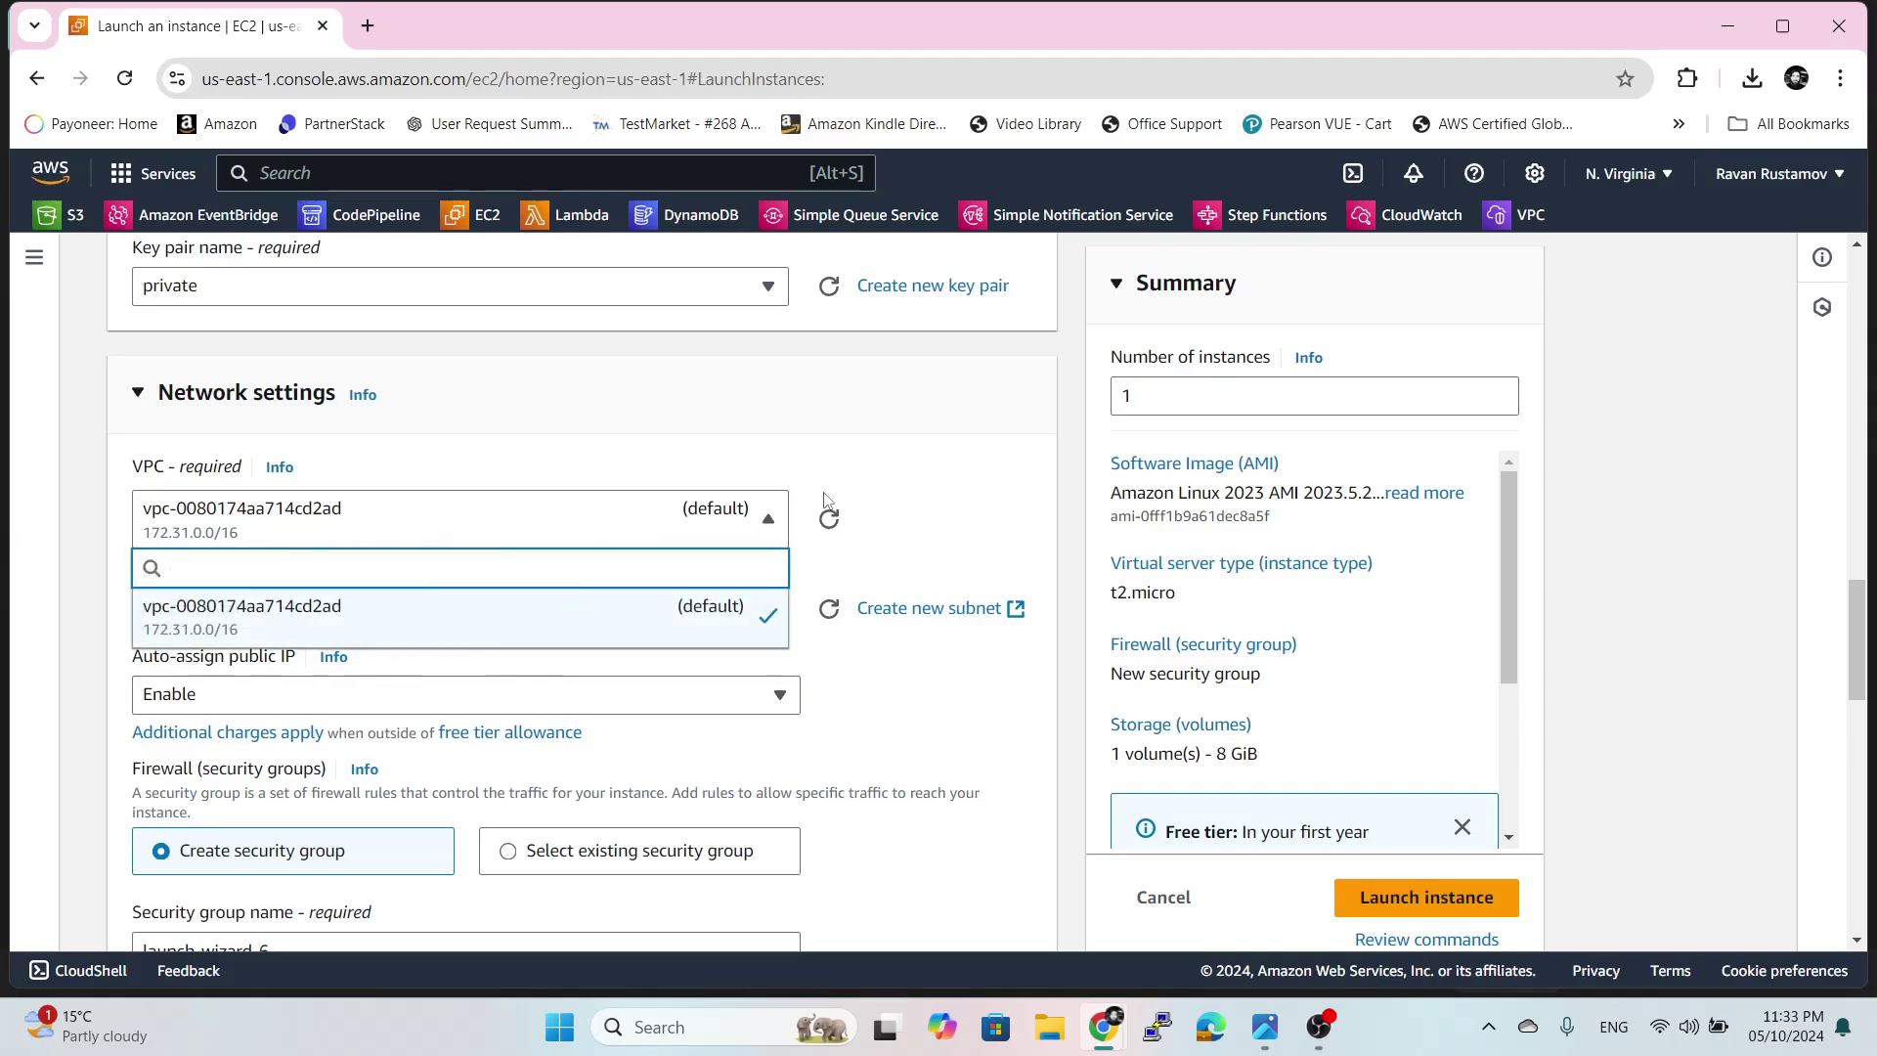
{"action": "left_click", "coordinate": [936, 496]}
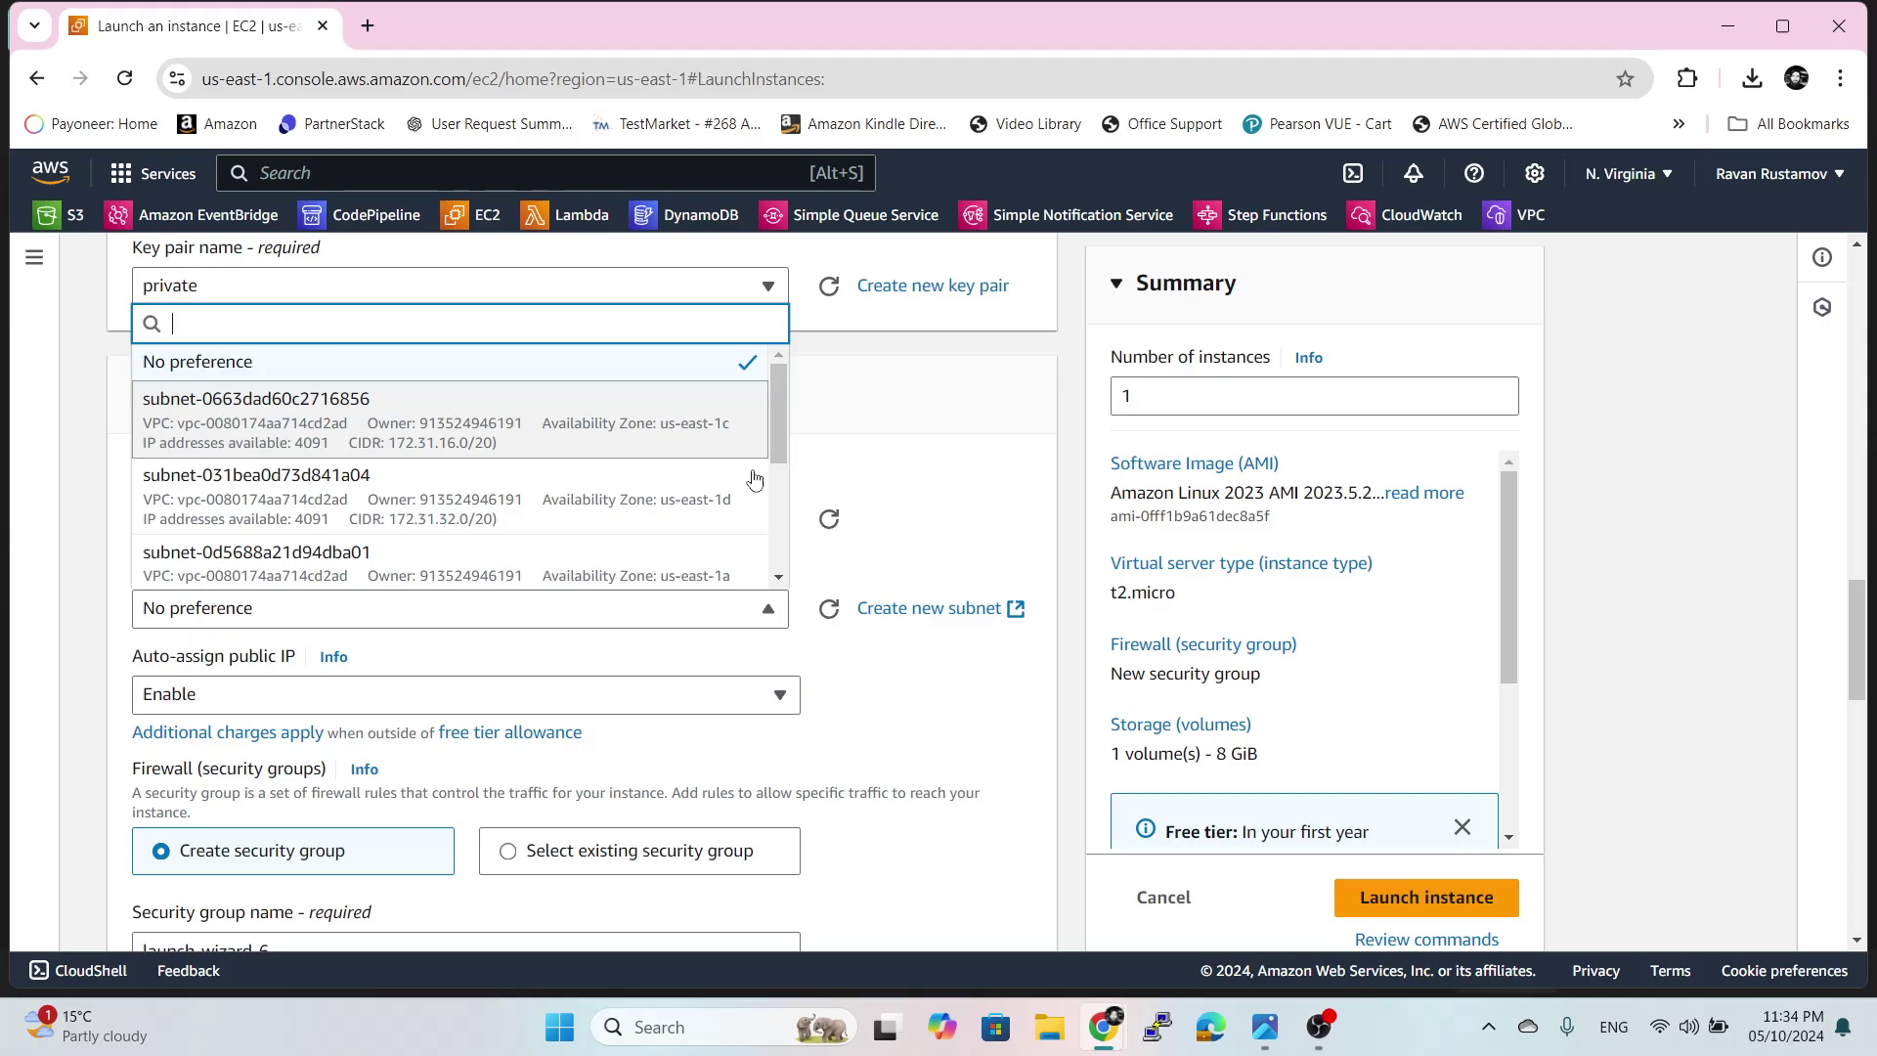
{"action": "left_click", "coordinate": [700, 570]}
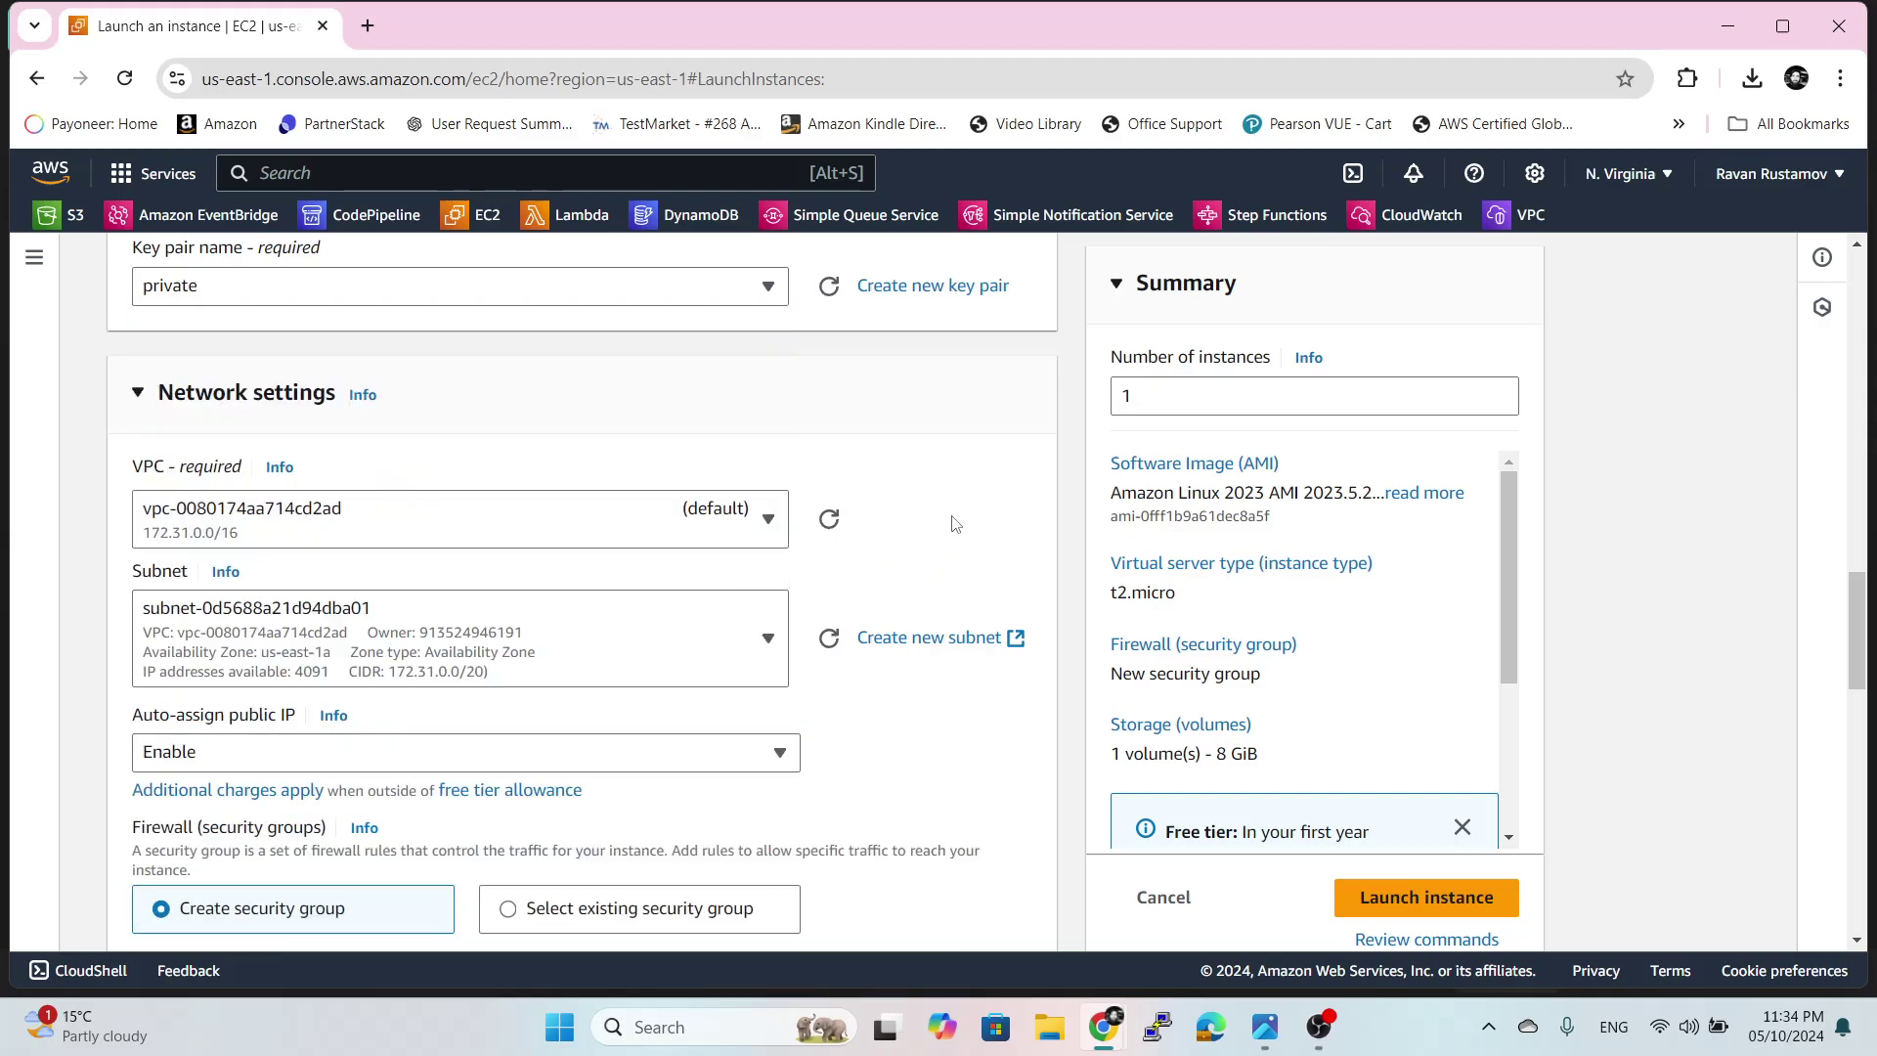
- Review the new security group's settings and dismiss the warning about open access under its SSH rule
{"action": "scroll", "coordinate": [955, 523], "scroll_direction": "down", "scroll_amount": 2}
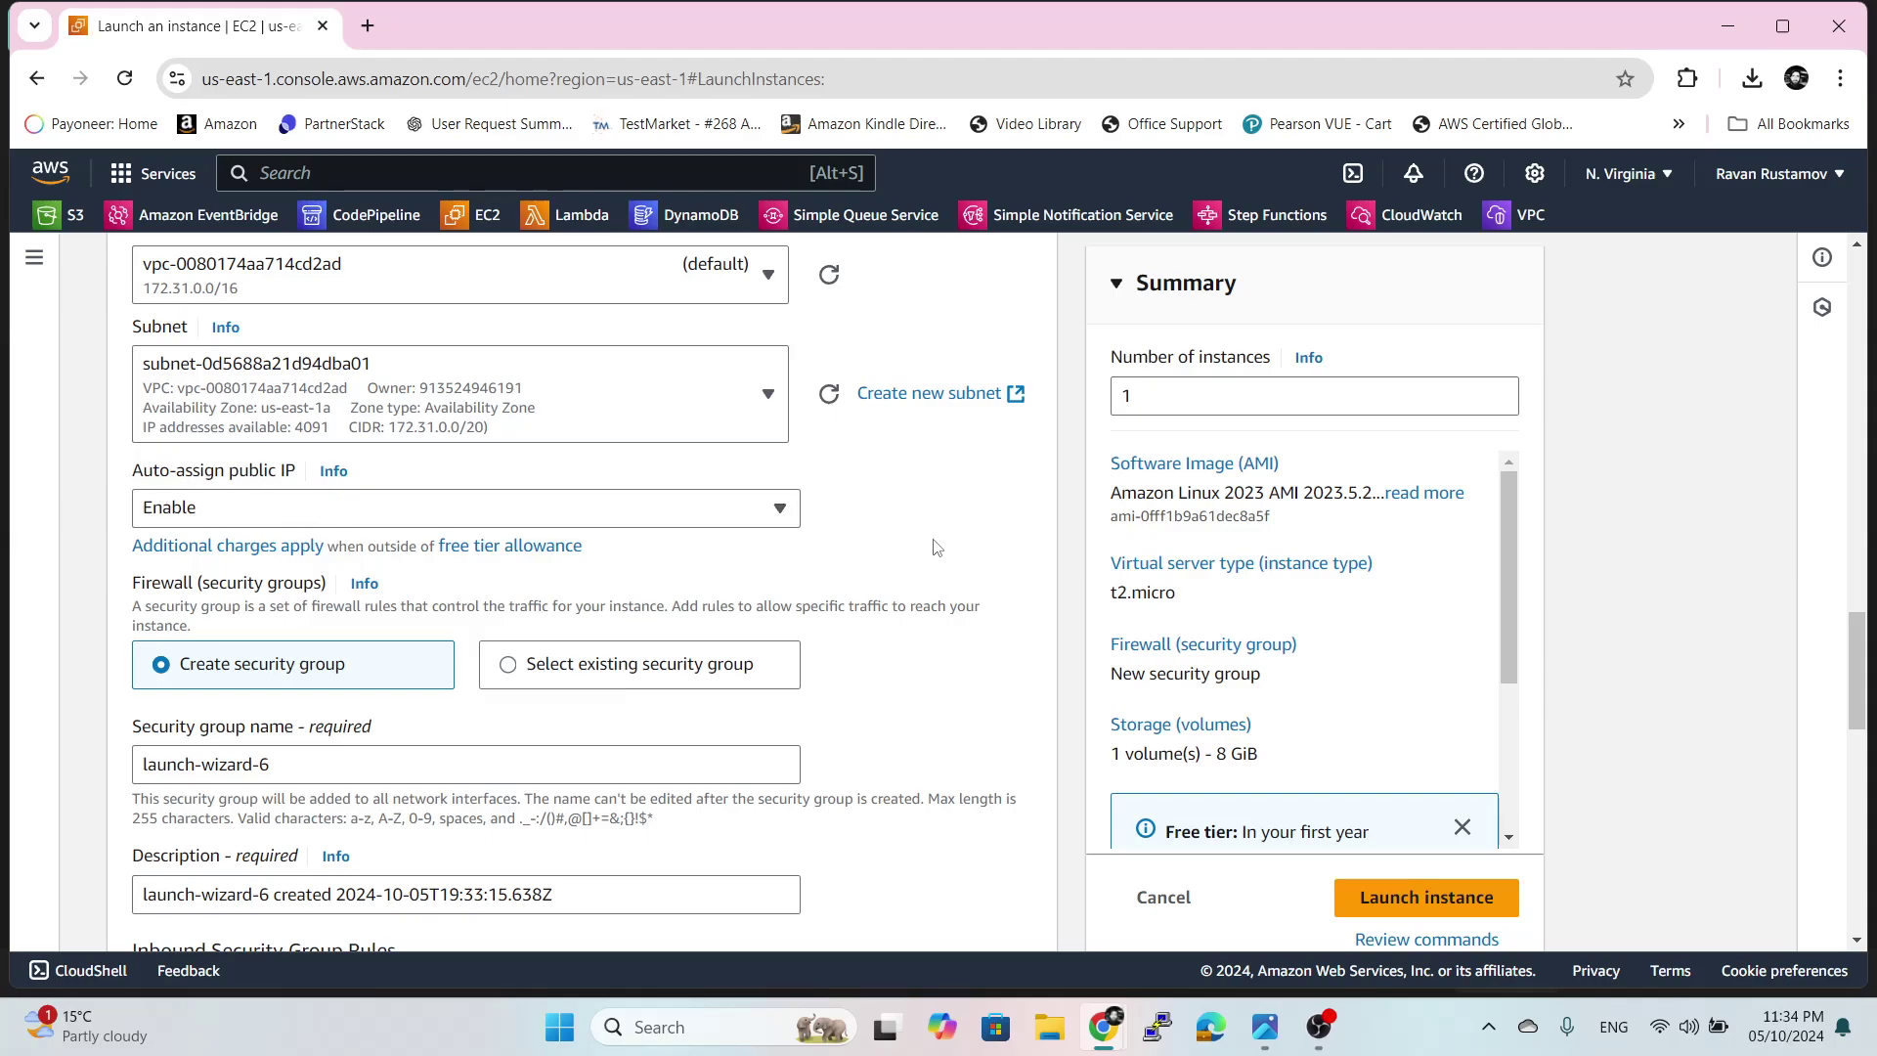
{"action": "scroll", "coordinate": [944, 532], "scroll_direction": "down", "scroll_amount": 2}
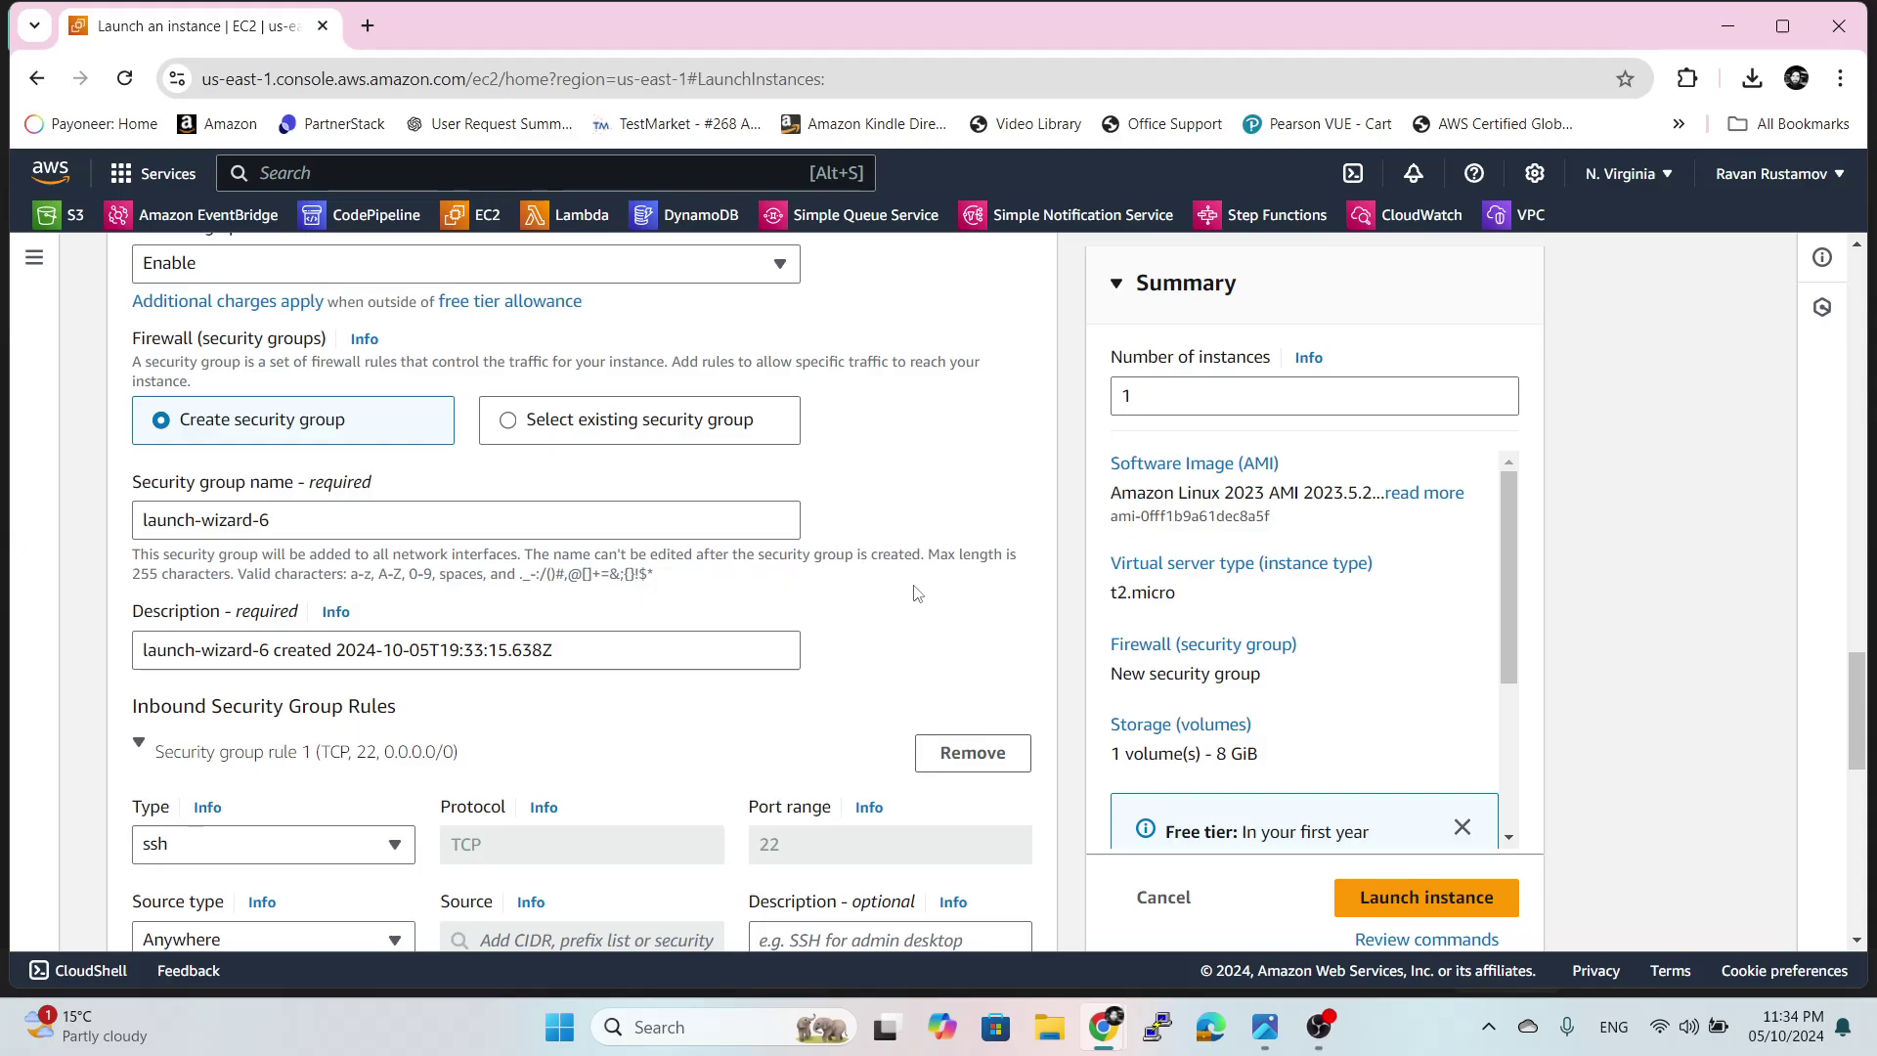
{"action": "scroll", "coordinate": [917, 593], "scroll_direction": "down", "scroll_amount": 4}
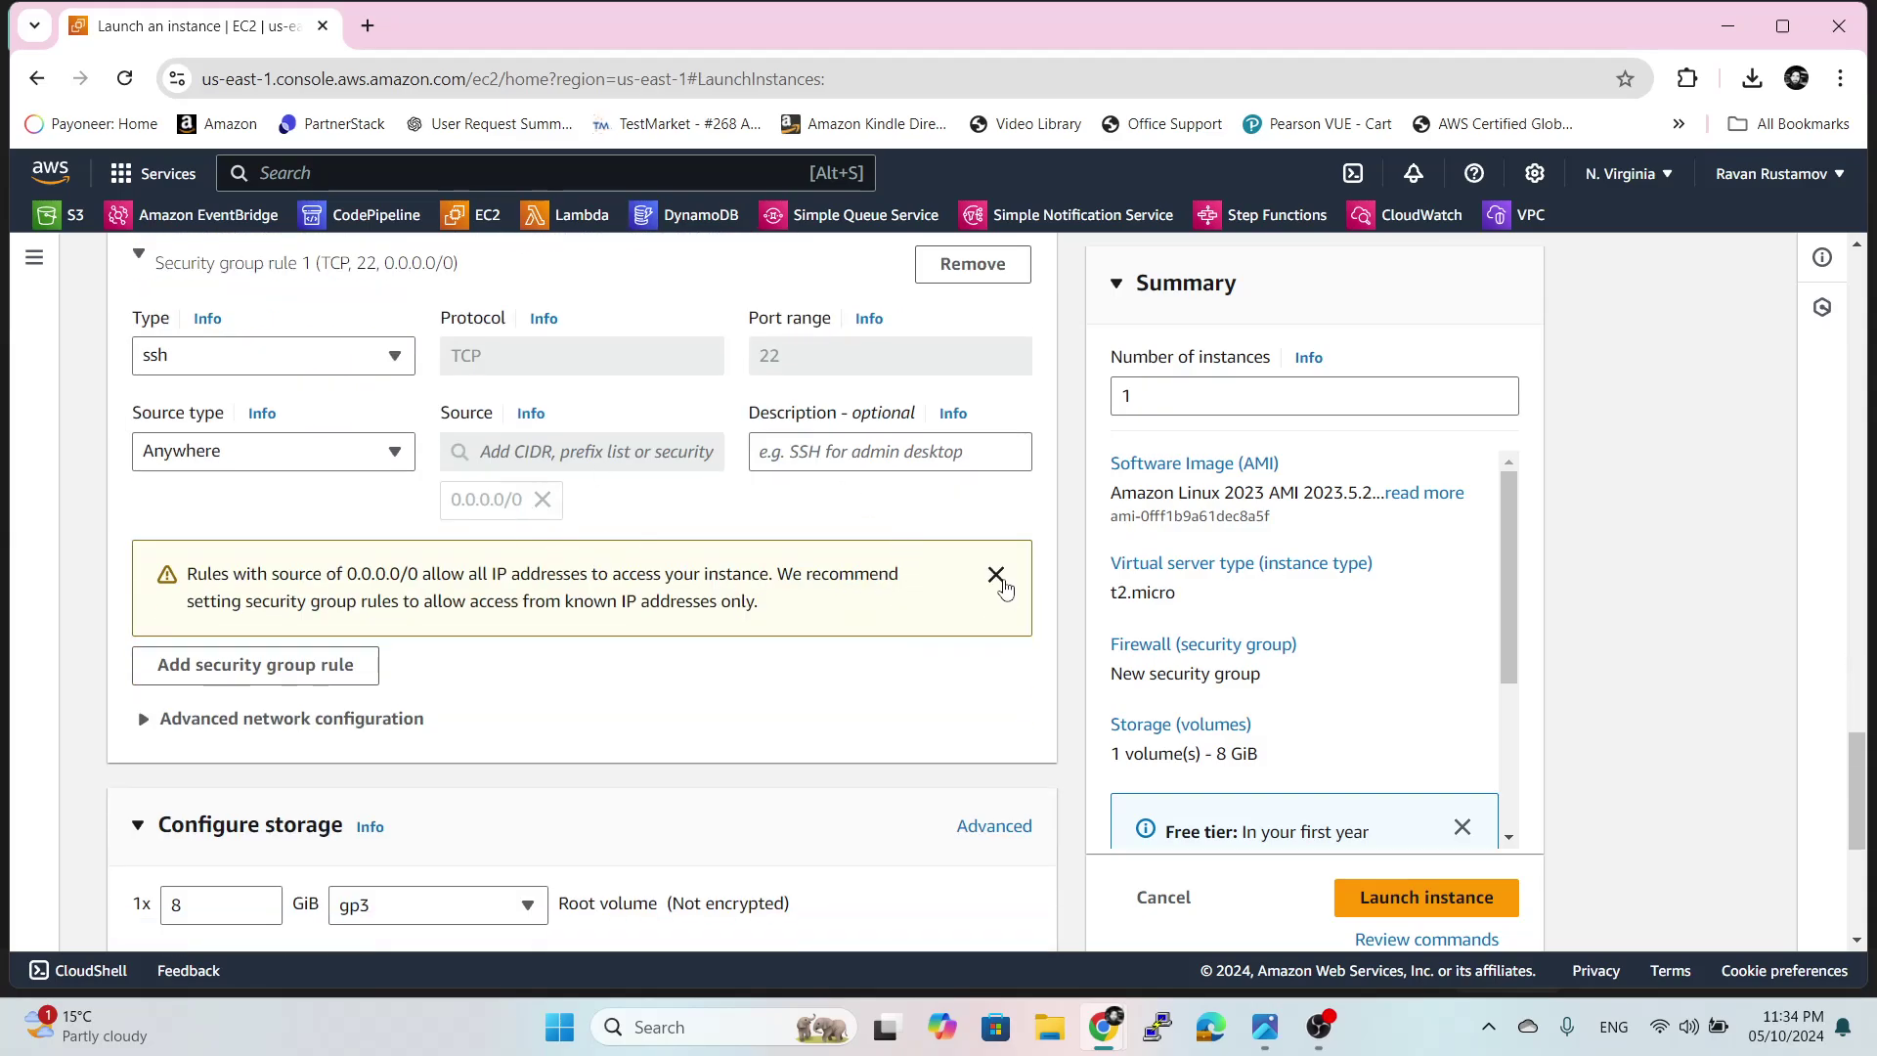
{"action": "left_click", "coordinate": [996, 574]}
{"action": "scroll", "coordinate": [735, 542], "scroll_direction": "up", "scroll_amount": 4}
{"action": "scroll", "coordinate": [303, 626], "scroll_direction": "down", "scroll_amount": 2}
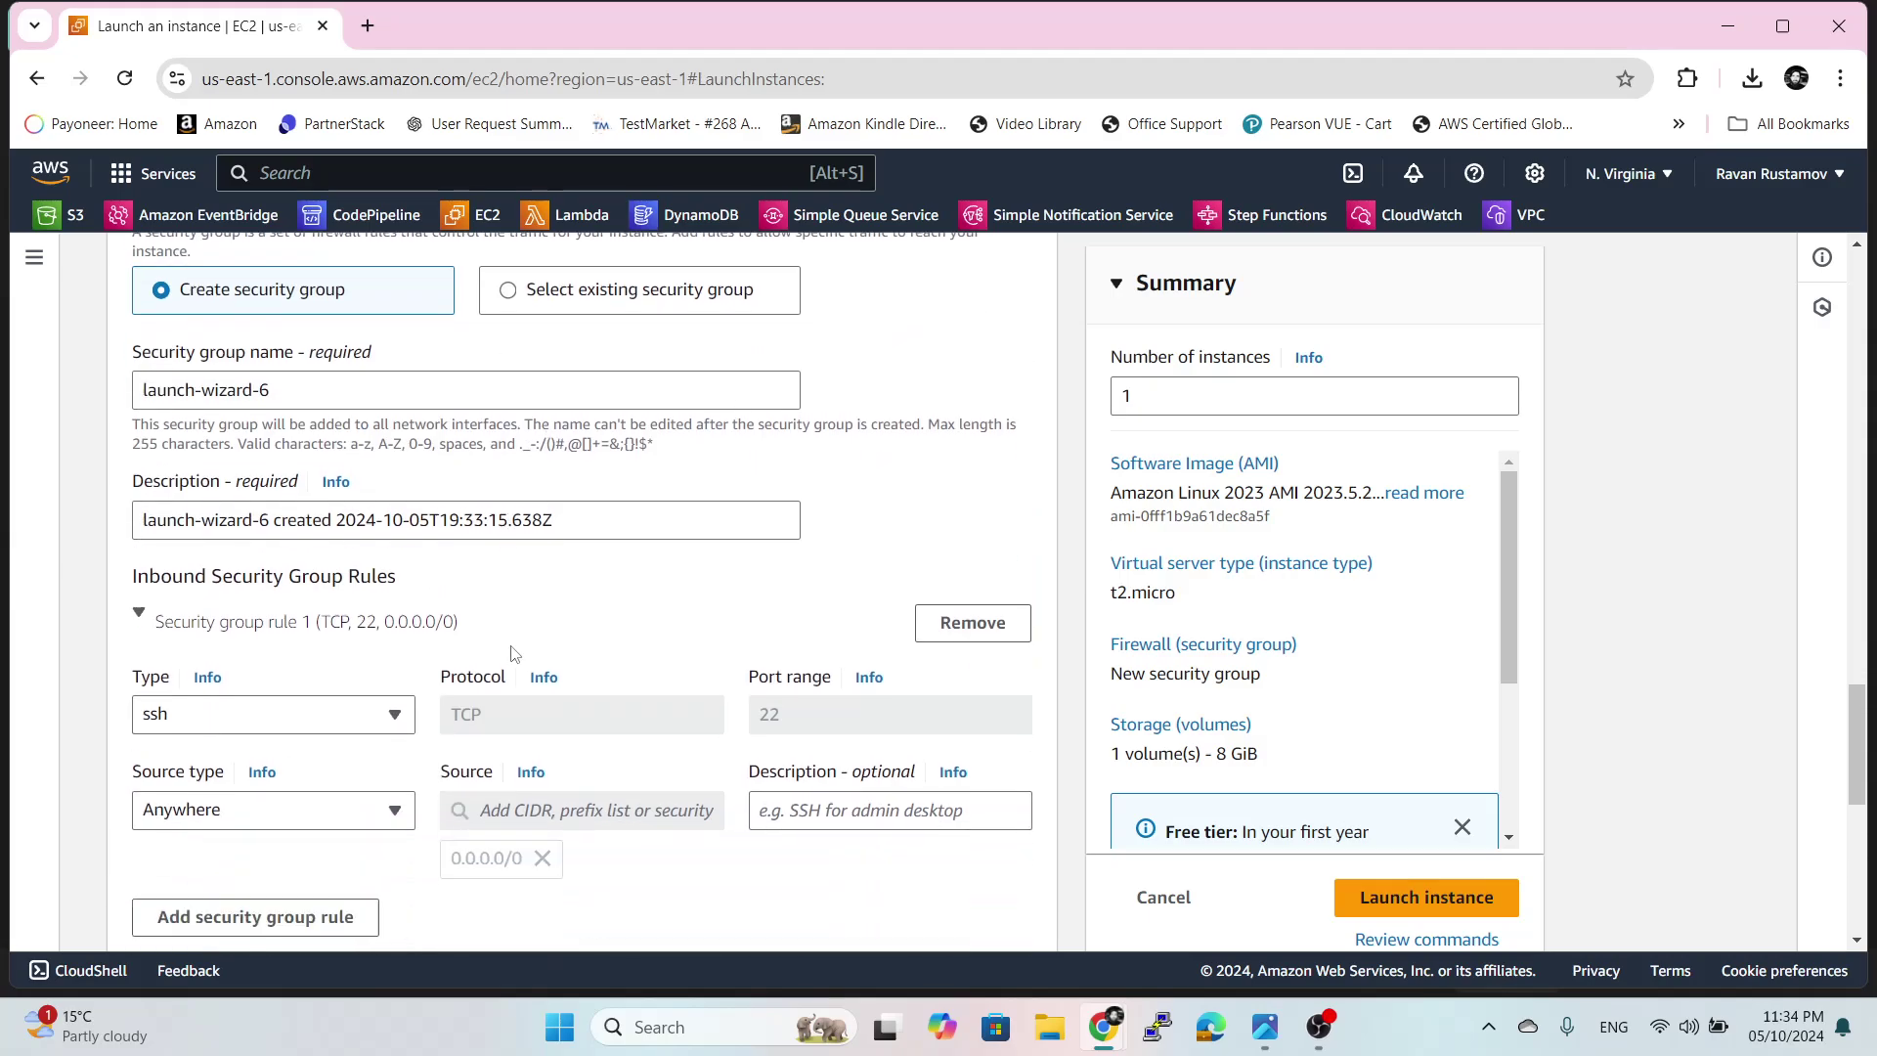
- Add a second inbound security group rule of type Custom UDP on port 53 with source type Anywhere
{"action": "left_click", "coordinate": [233, 800]}
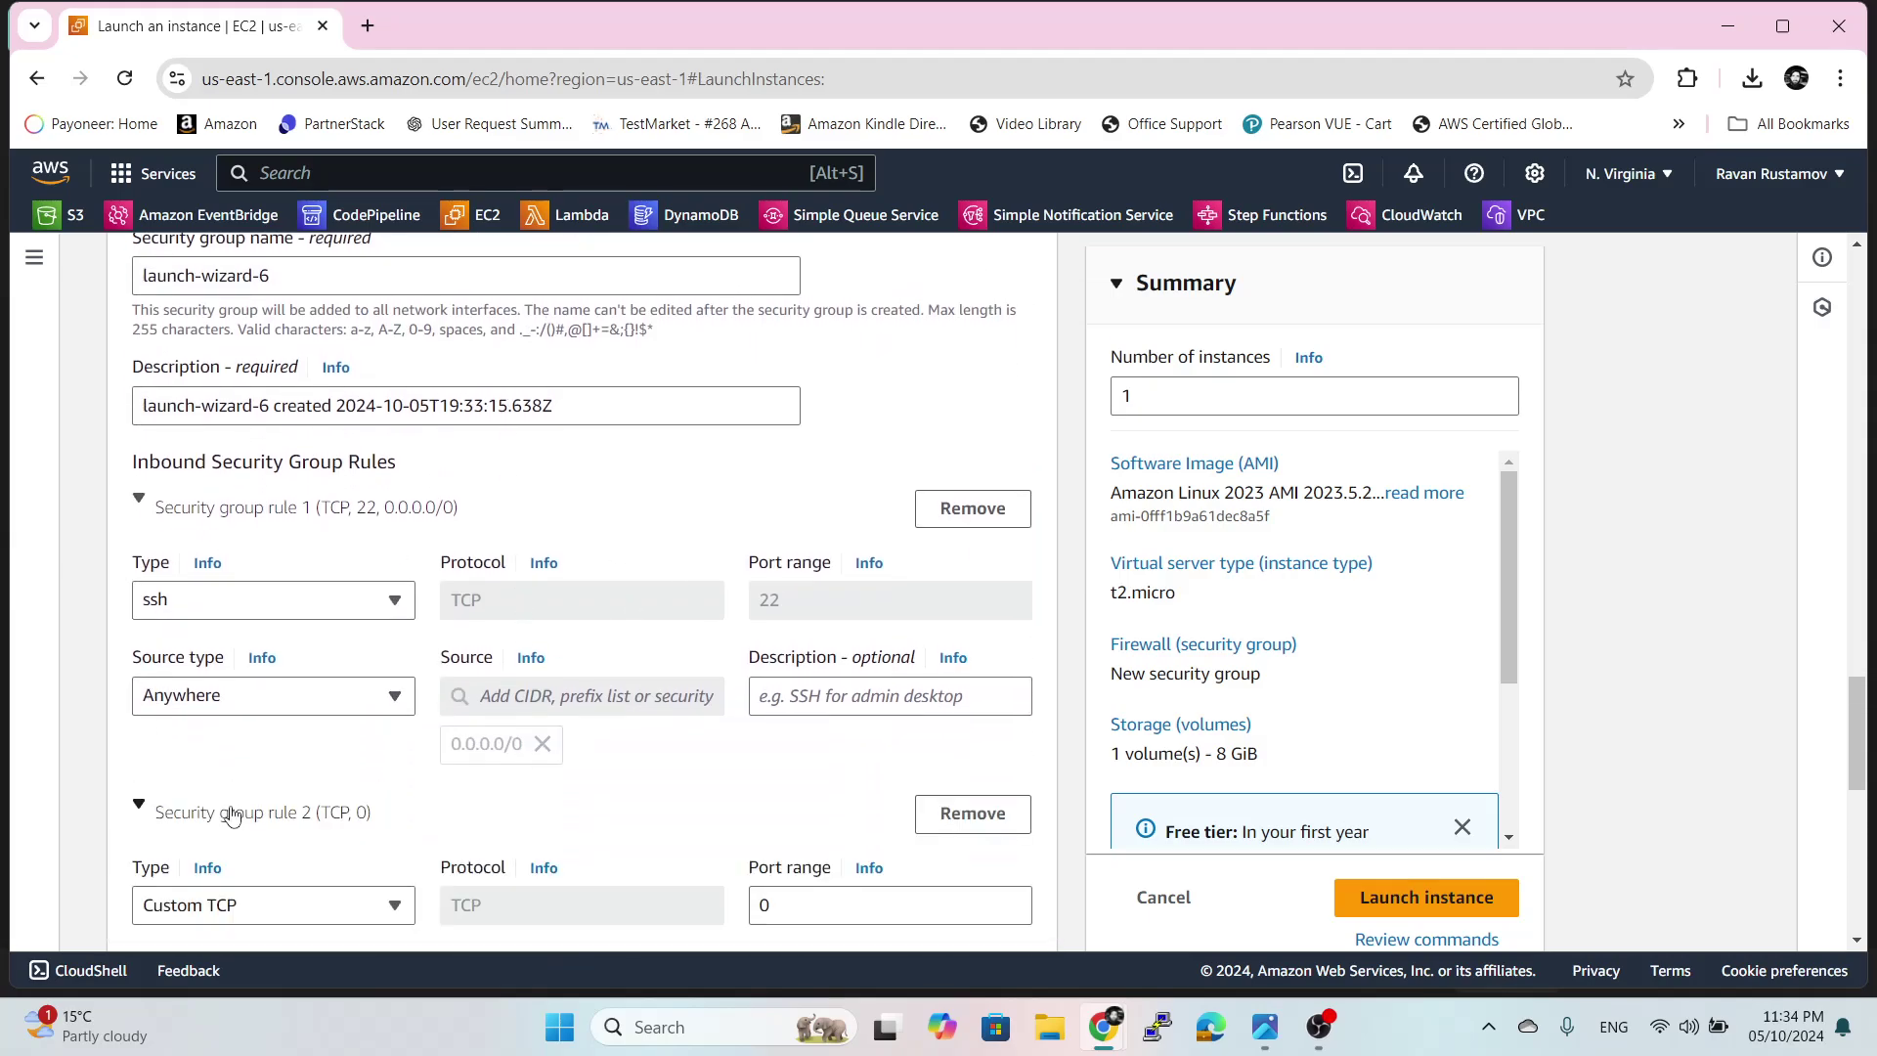
{"action": "scroll", "coordinate": [293, 773], "scroll_direction": "down", "scroll_amount": 2}
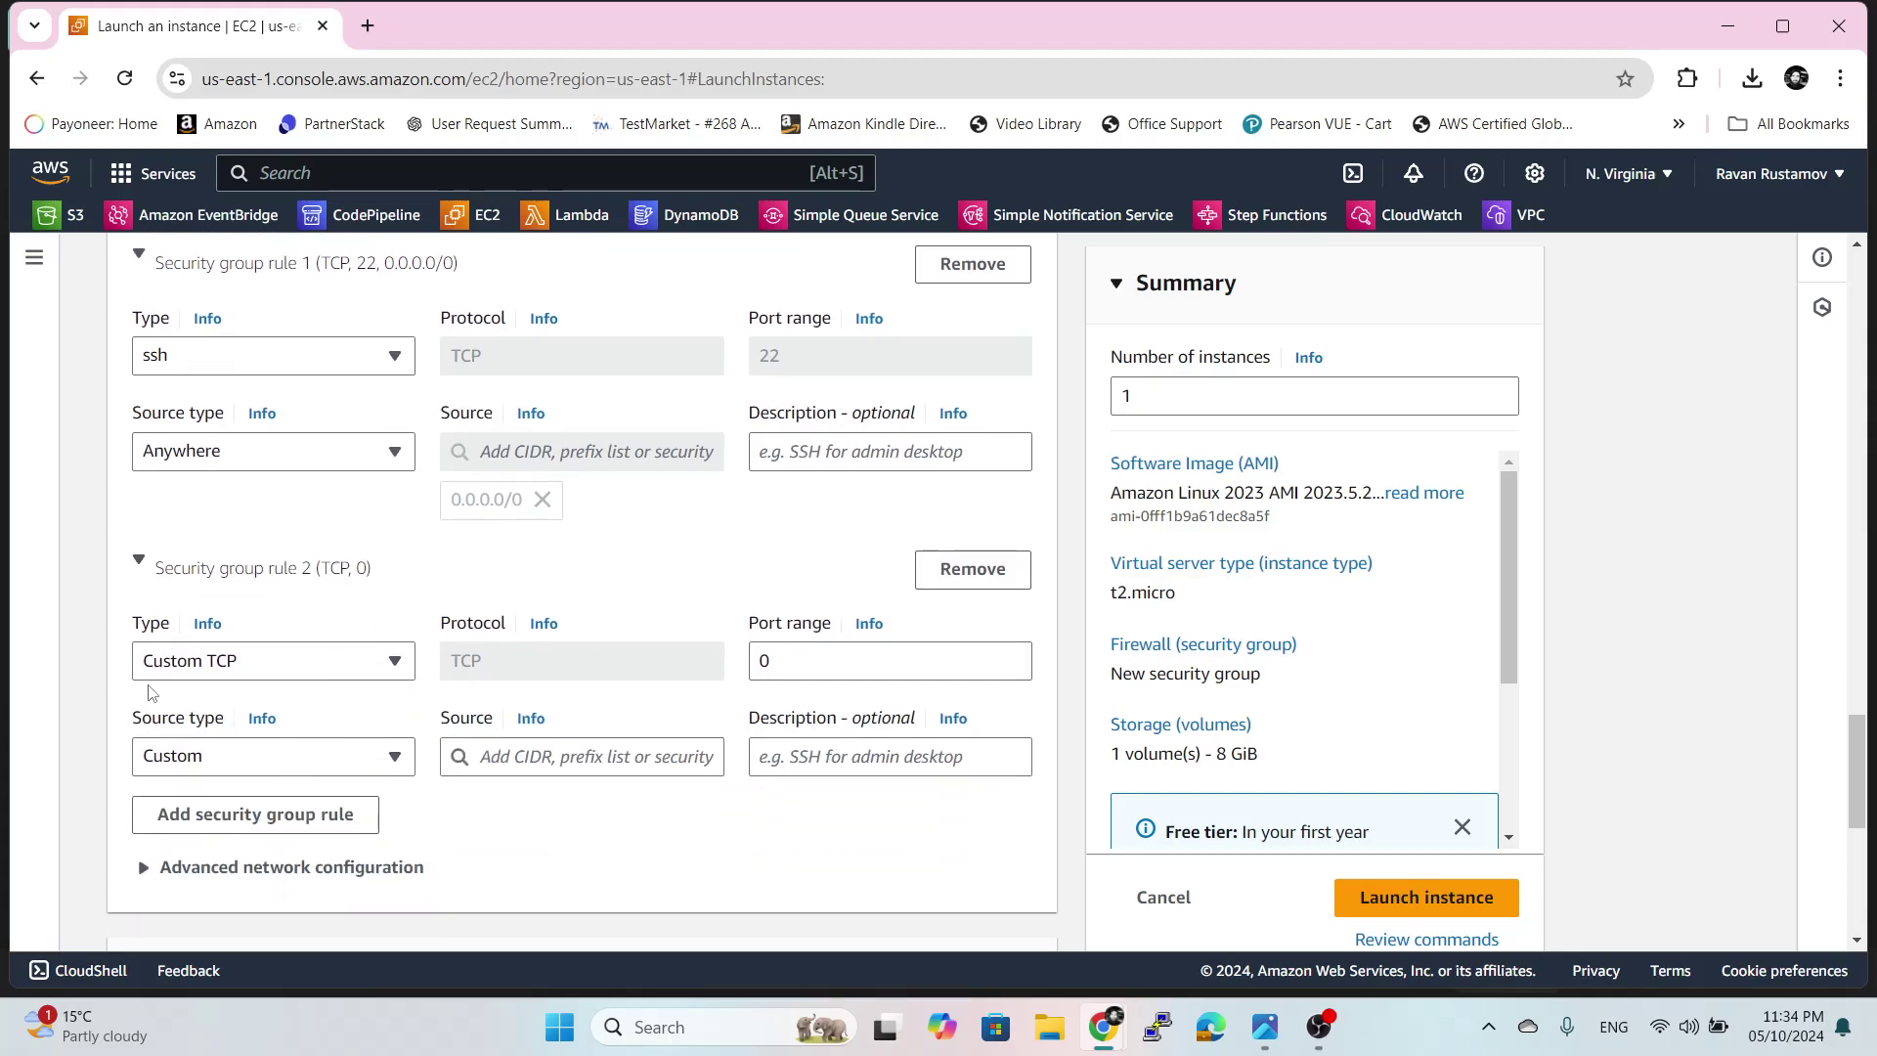
{"action": "left_click", "coordinate": [199, 673]}
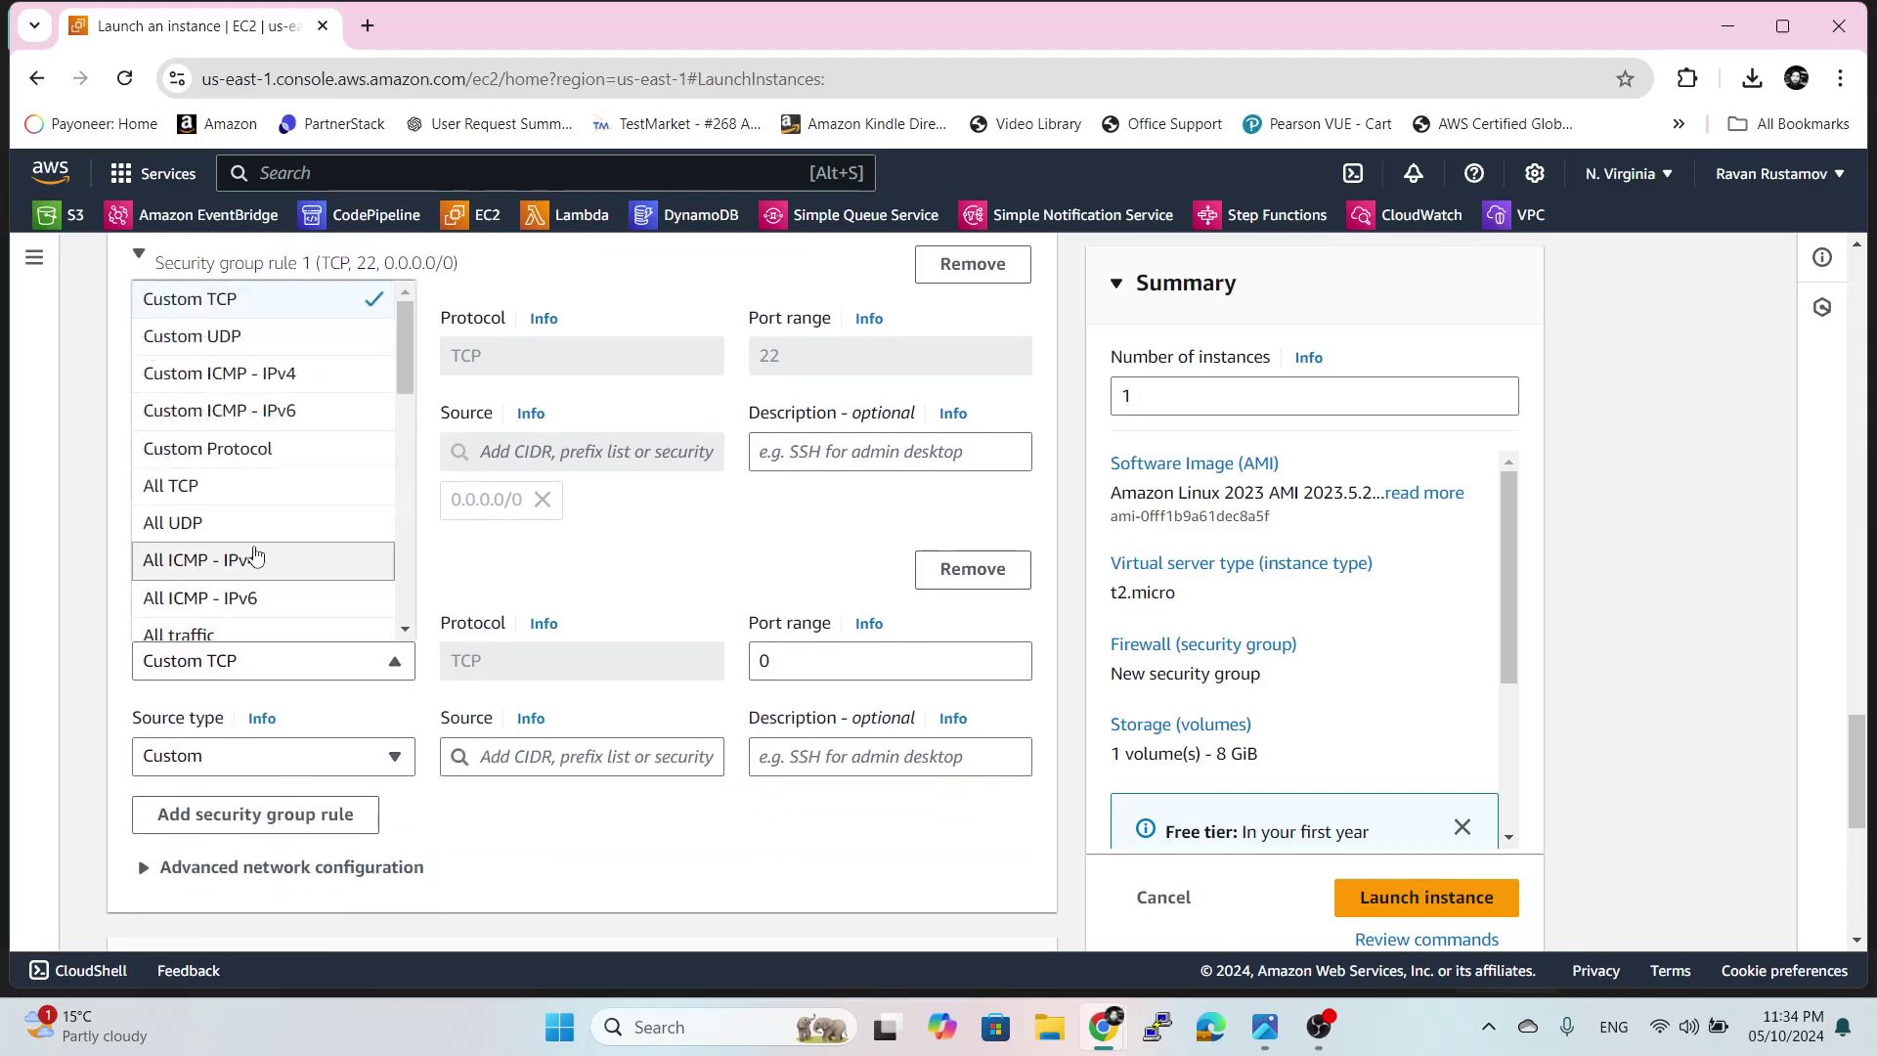
{"action": "left_click", "coordinate": [269, 337]}
{"action": "left_click_drag", "start_coordinate": [809, 662], "coordinate": [761, 661]}
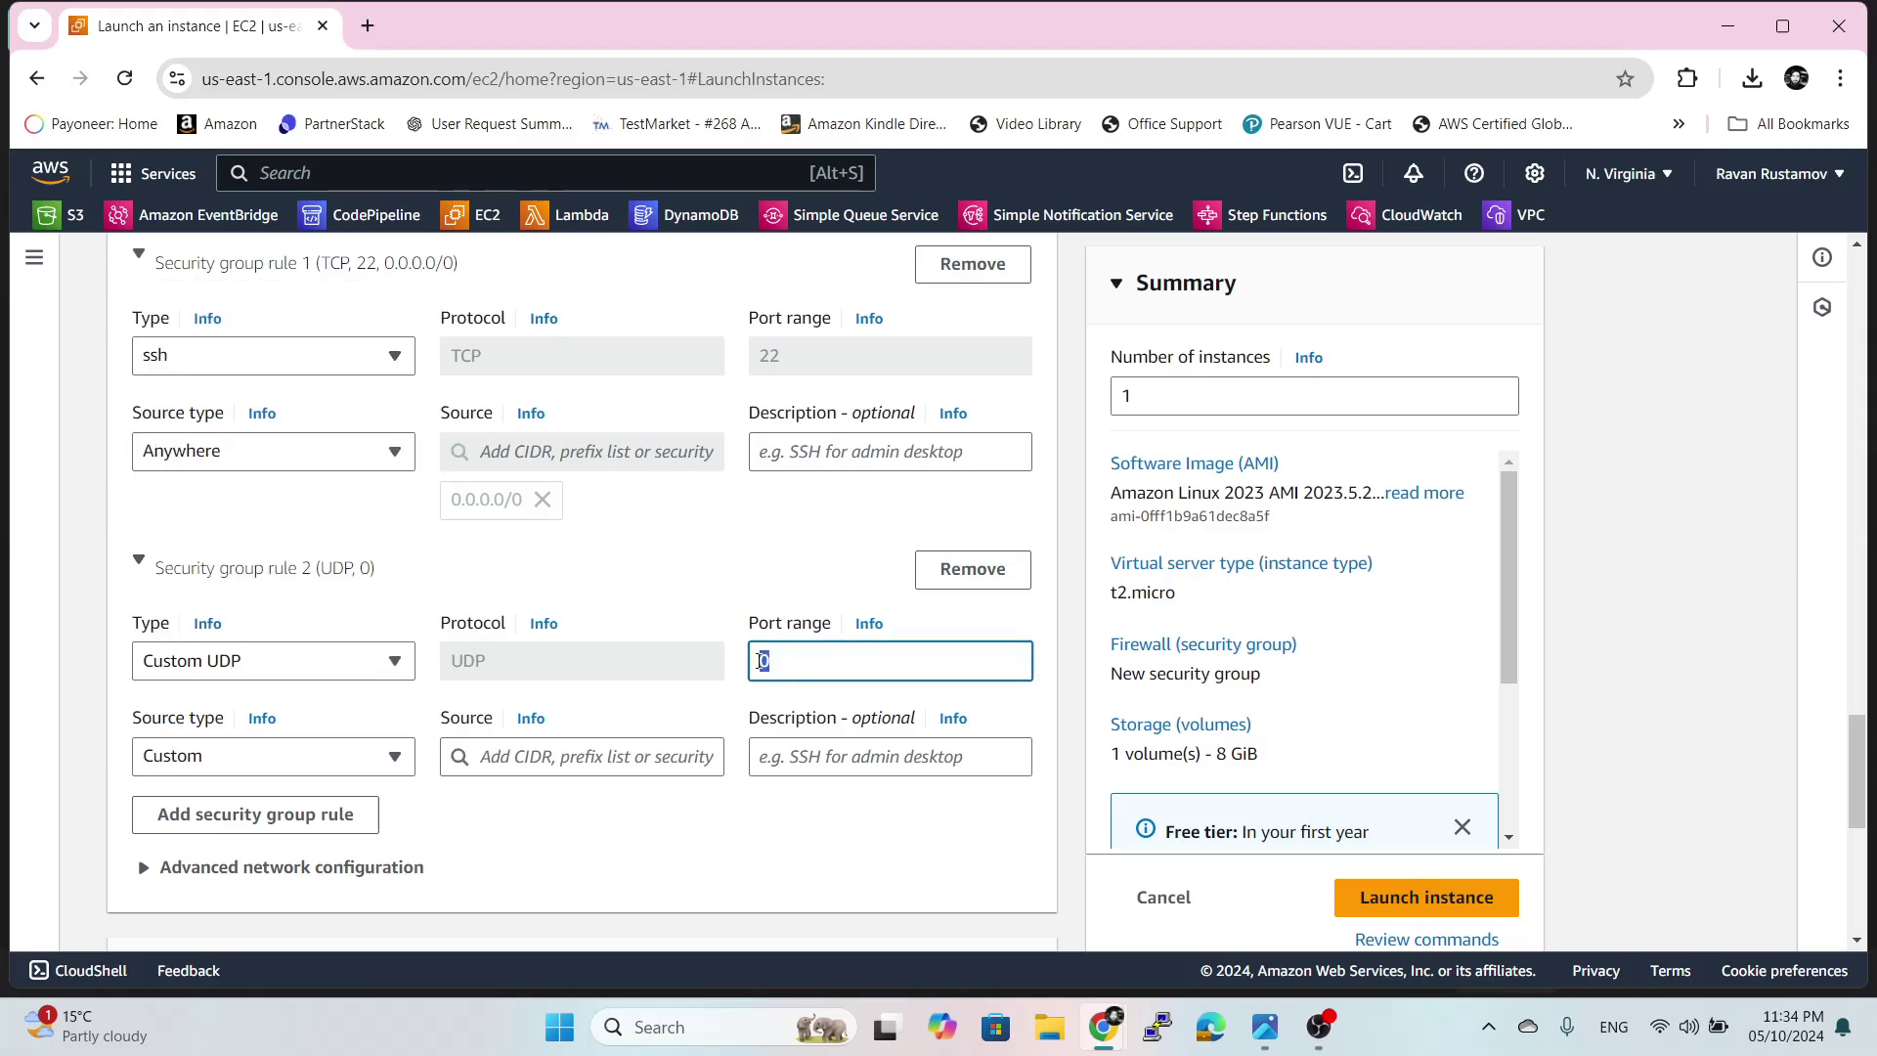
{"action": "type", "text": "53"}
{"action": "left_click", "coordinate": [138, 560]}
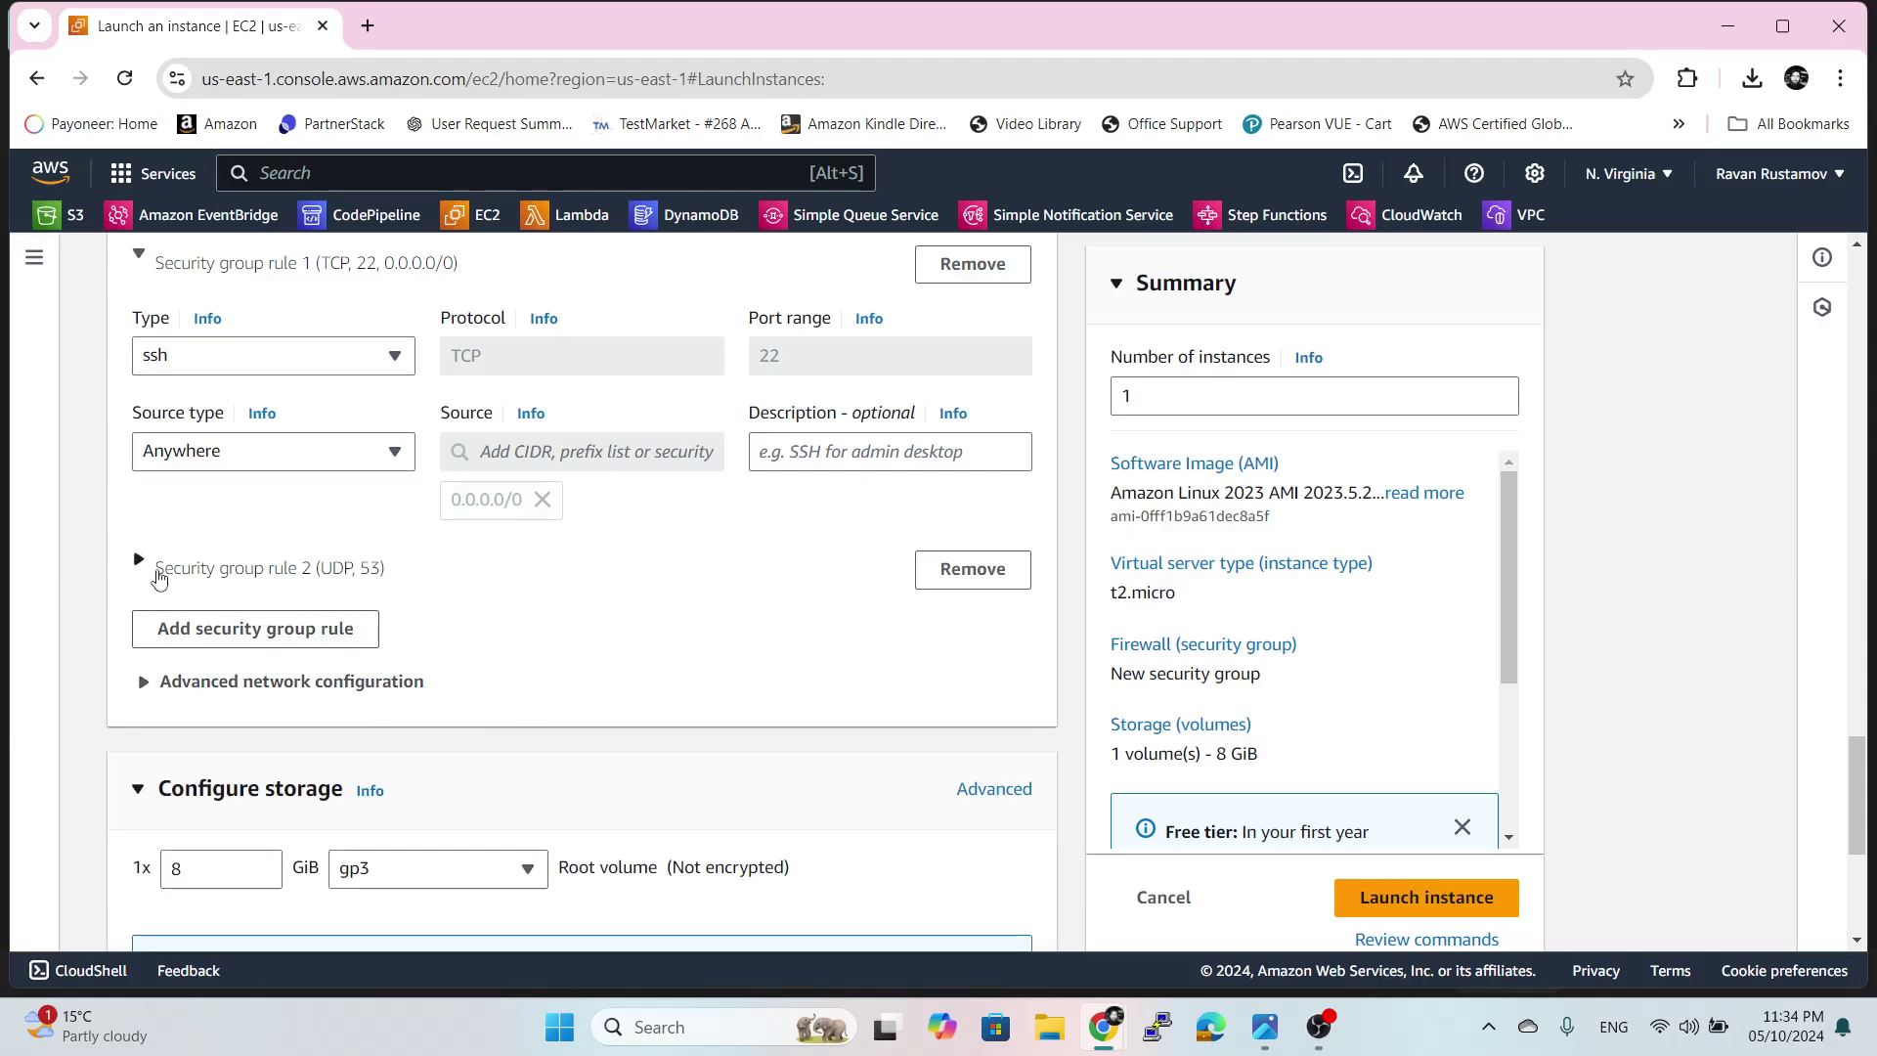
{"action": "left_click", "coordinate": [142, 563]}
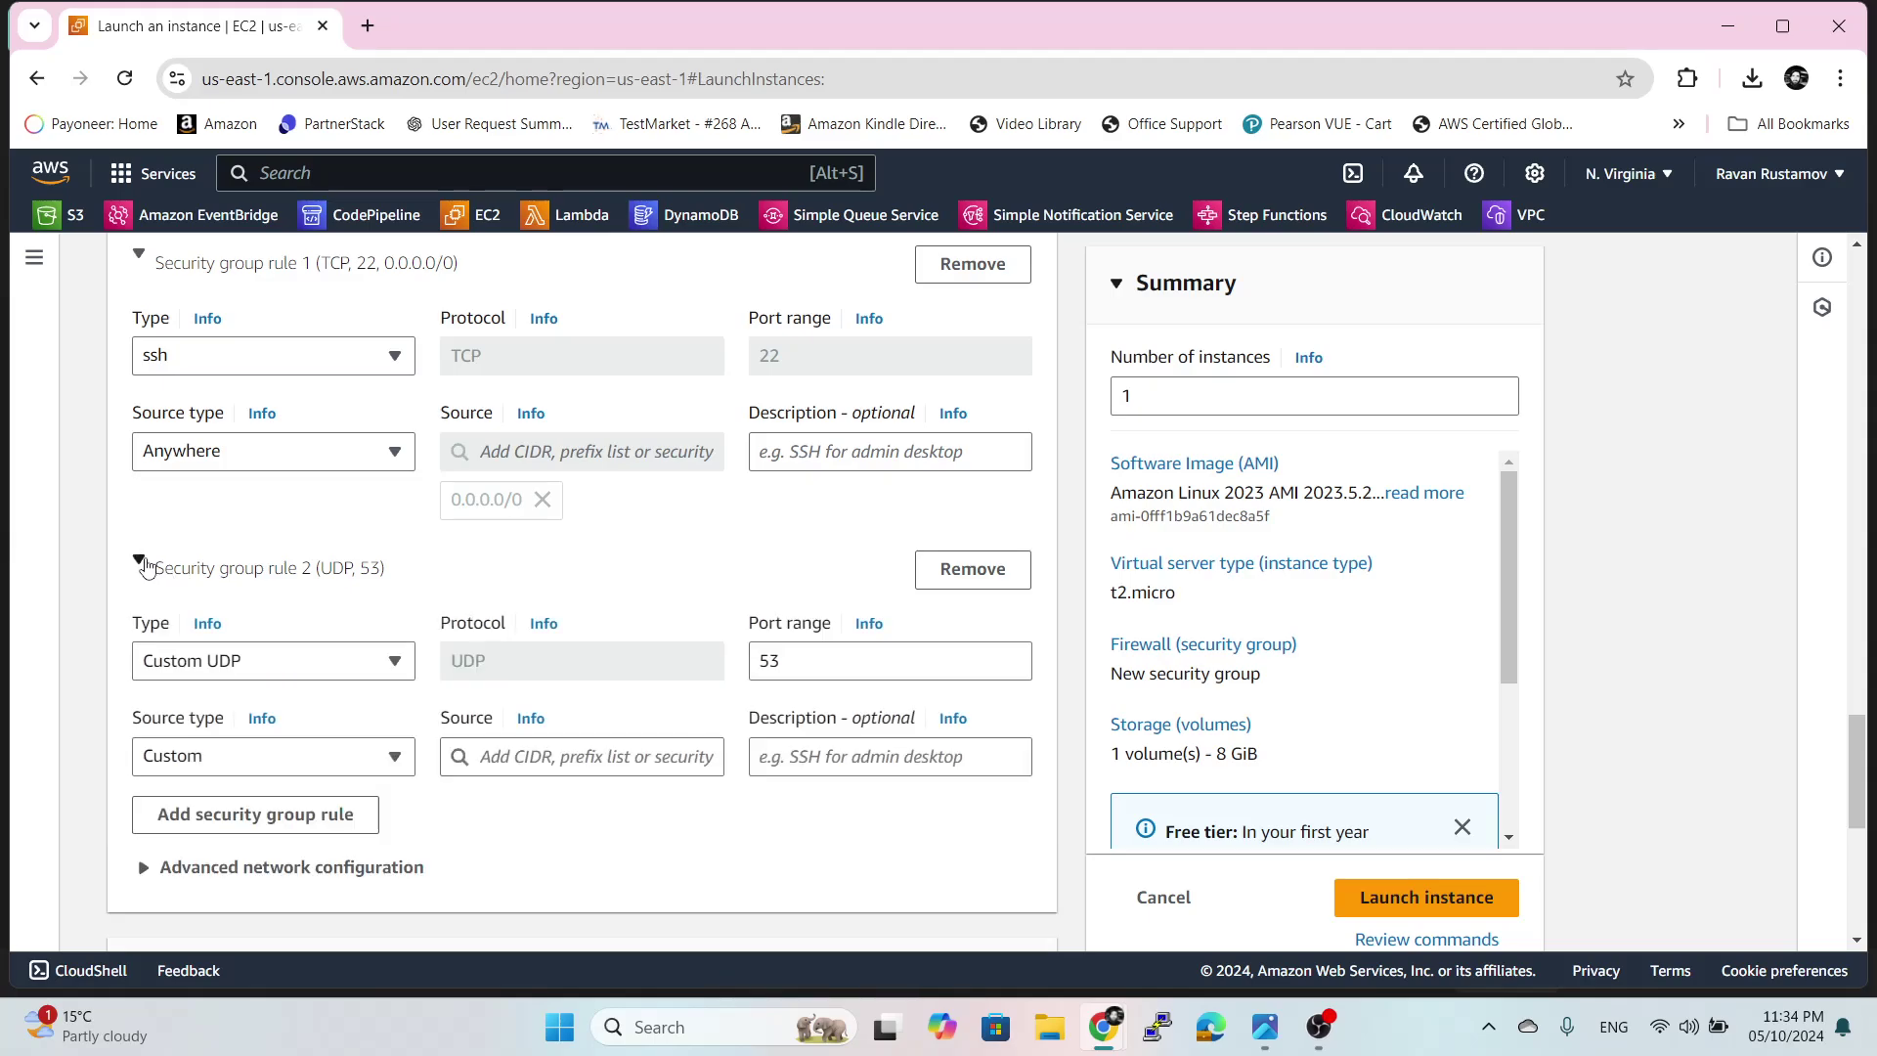
{"action": "left_click", "coordinate": [142, 563]}
{"action": "left_click", "coordinate": [142, 563]}
{"action": "left_click", "coordinate": [332, 764]}
{"action": "left_click", "coordinate": [310, 653]}
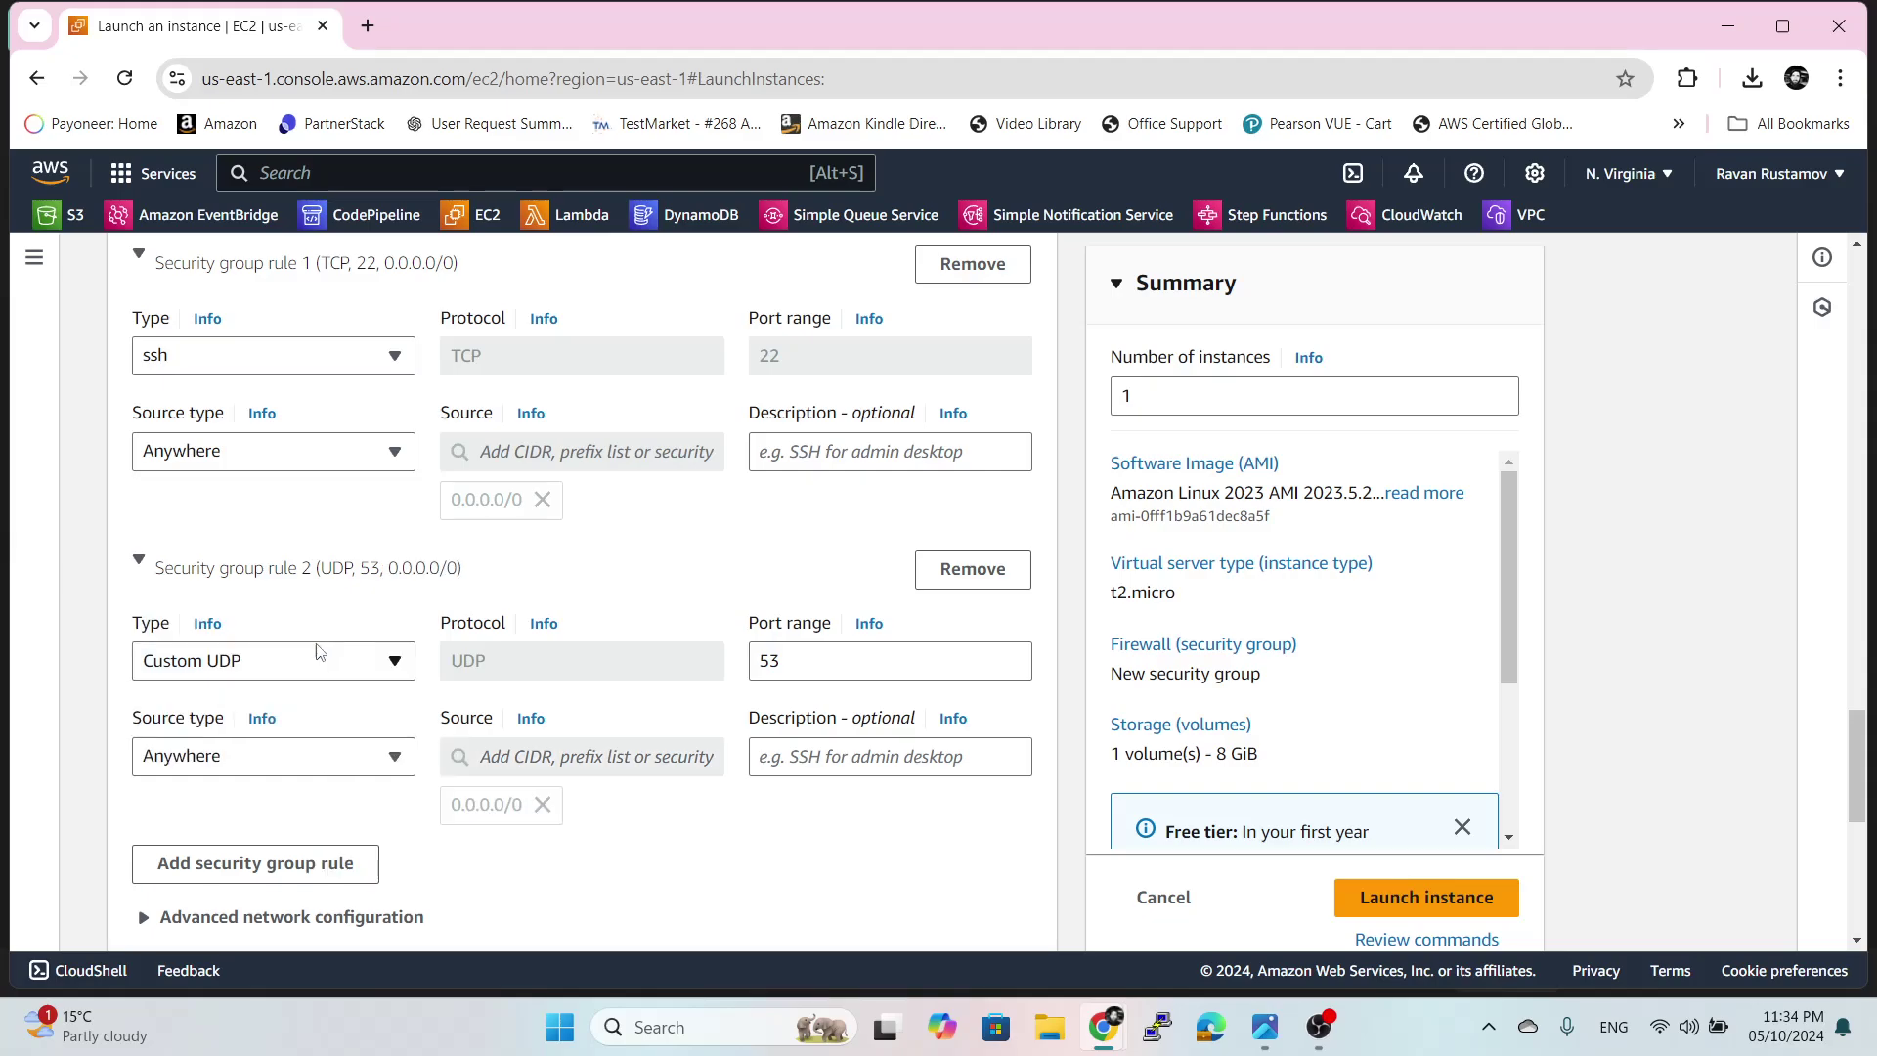
- Add a third inbound security group rule of type All ICMP - IPv4 with source type Anywhere
{"action": "scroll", "coordinate": [517, 583], "scroll_direction": "down", "scroll_amount": 3}
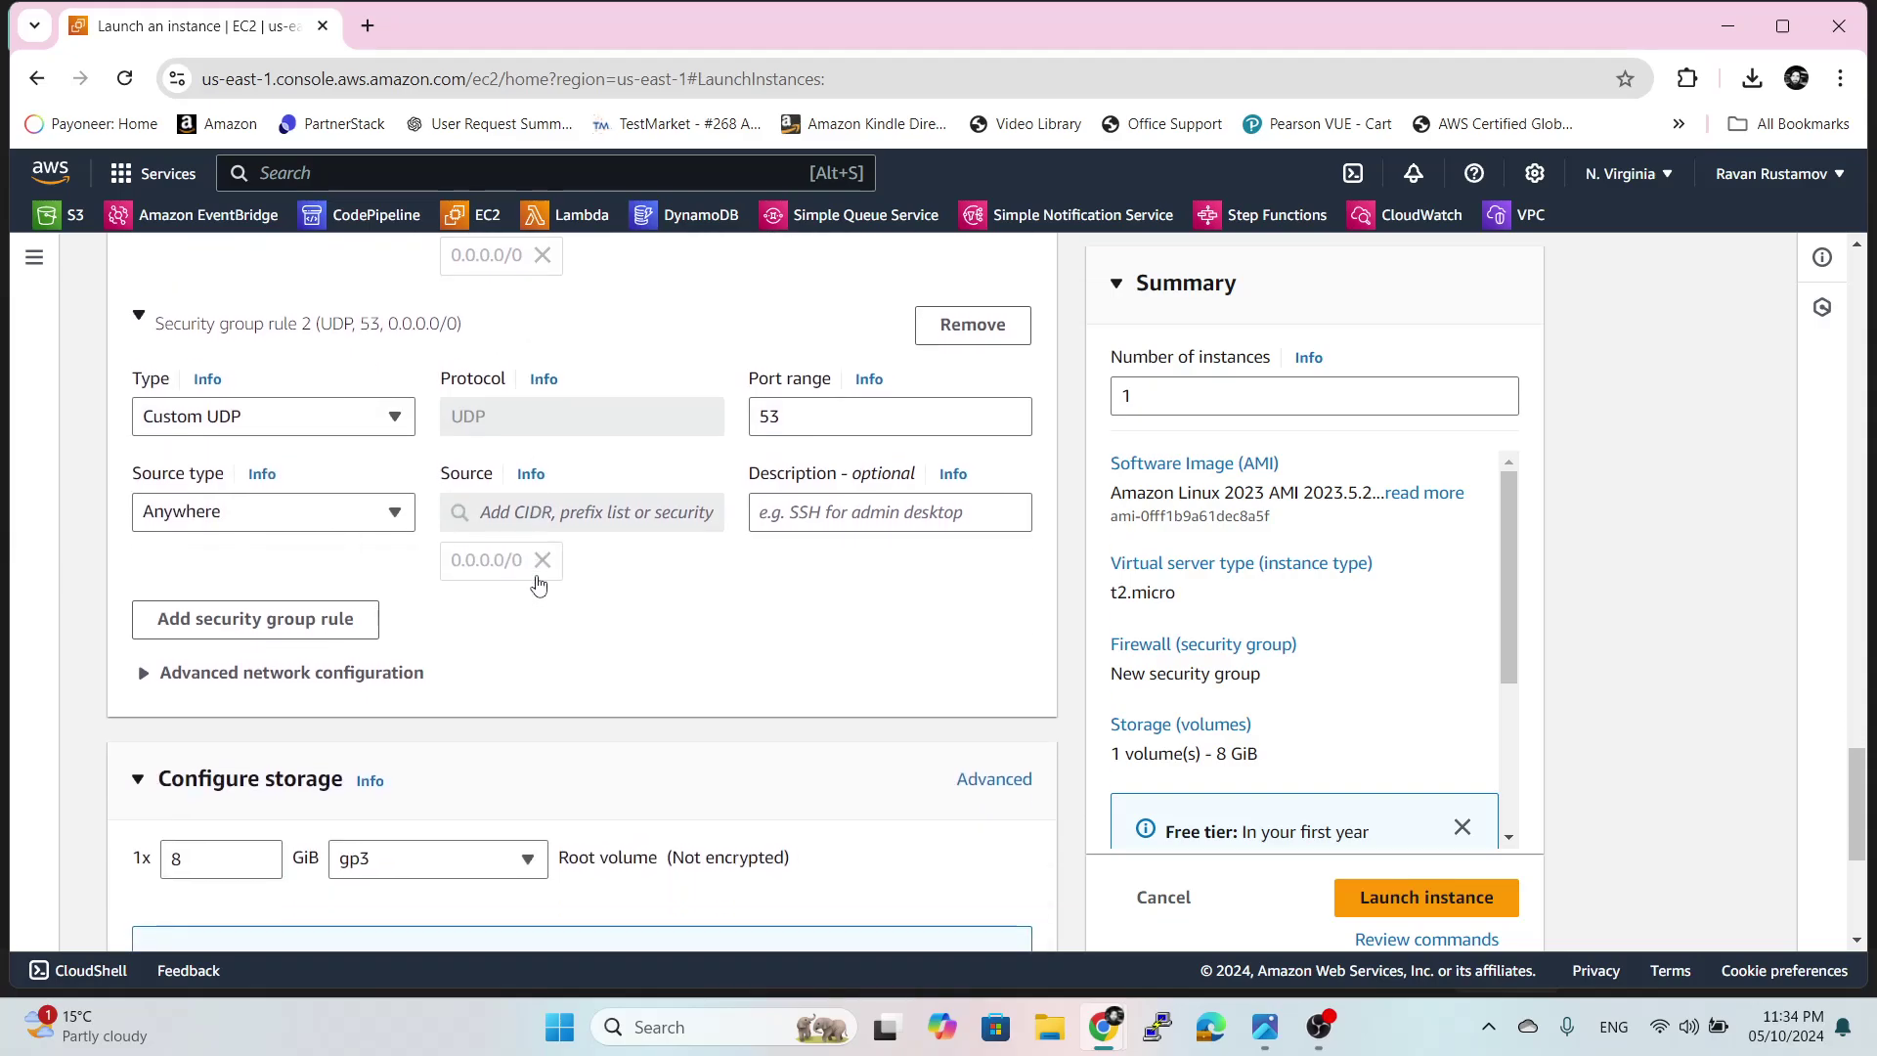
{"action": "left_click", "coordinate": [225, 623]}
{"action": "scroll", "coordinate": [312, 681], "scroll_direction": "down", "scroll_amount": 3}
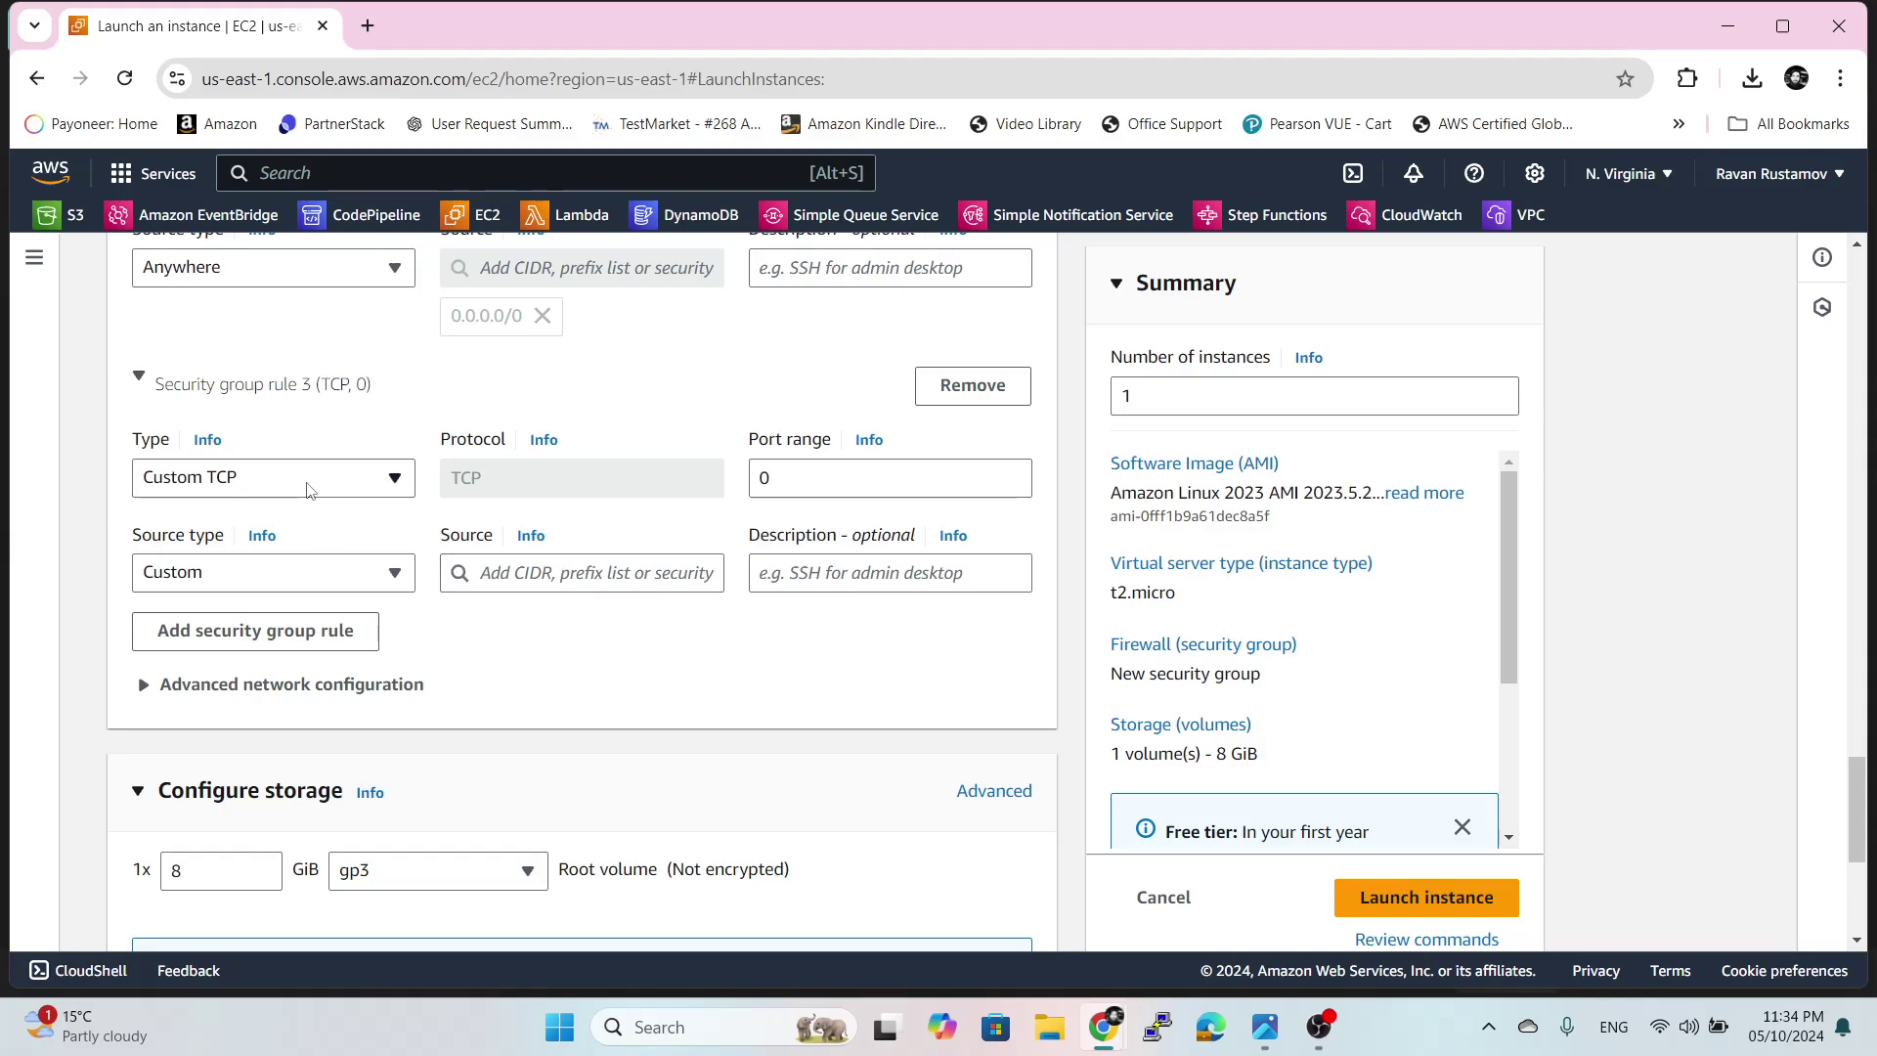
{"action": "left_click", "coordinate": [333, 488]}
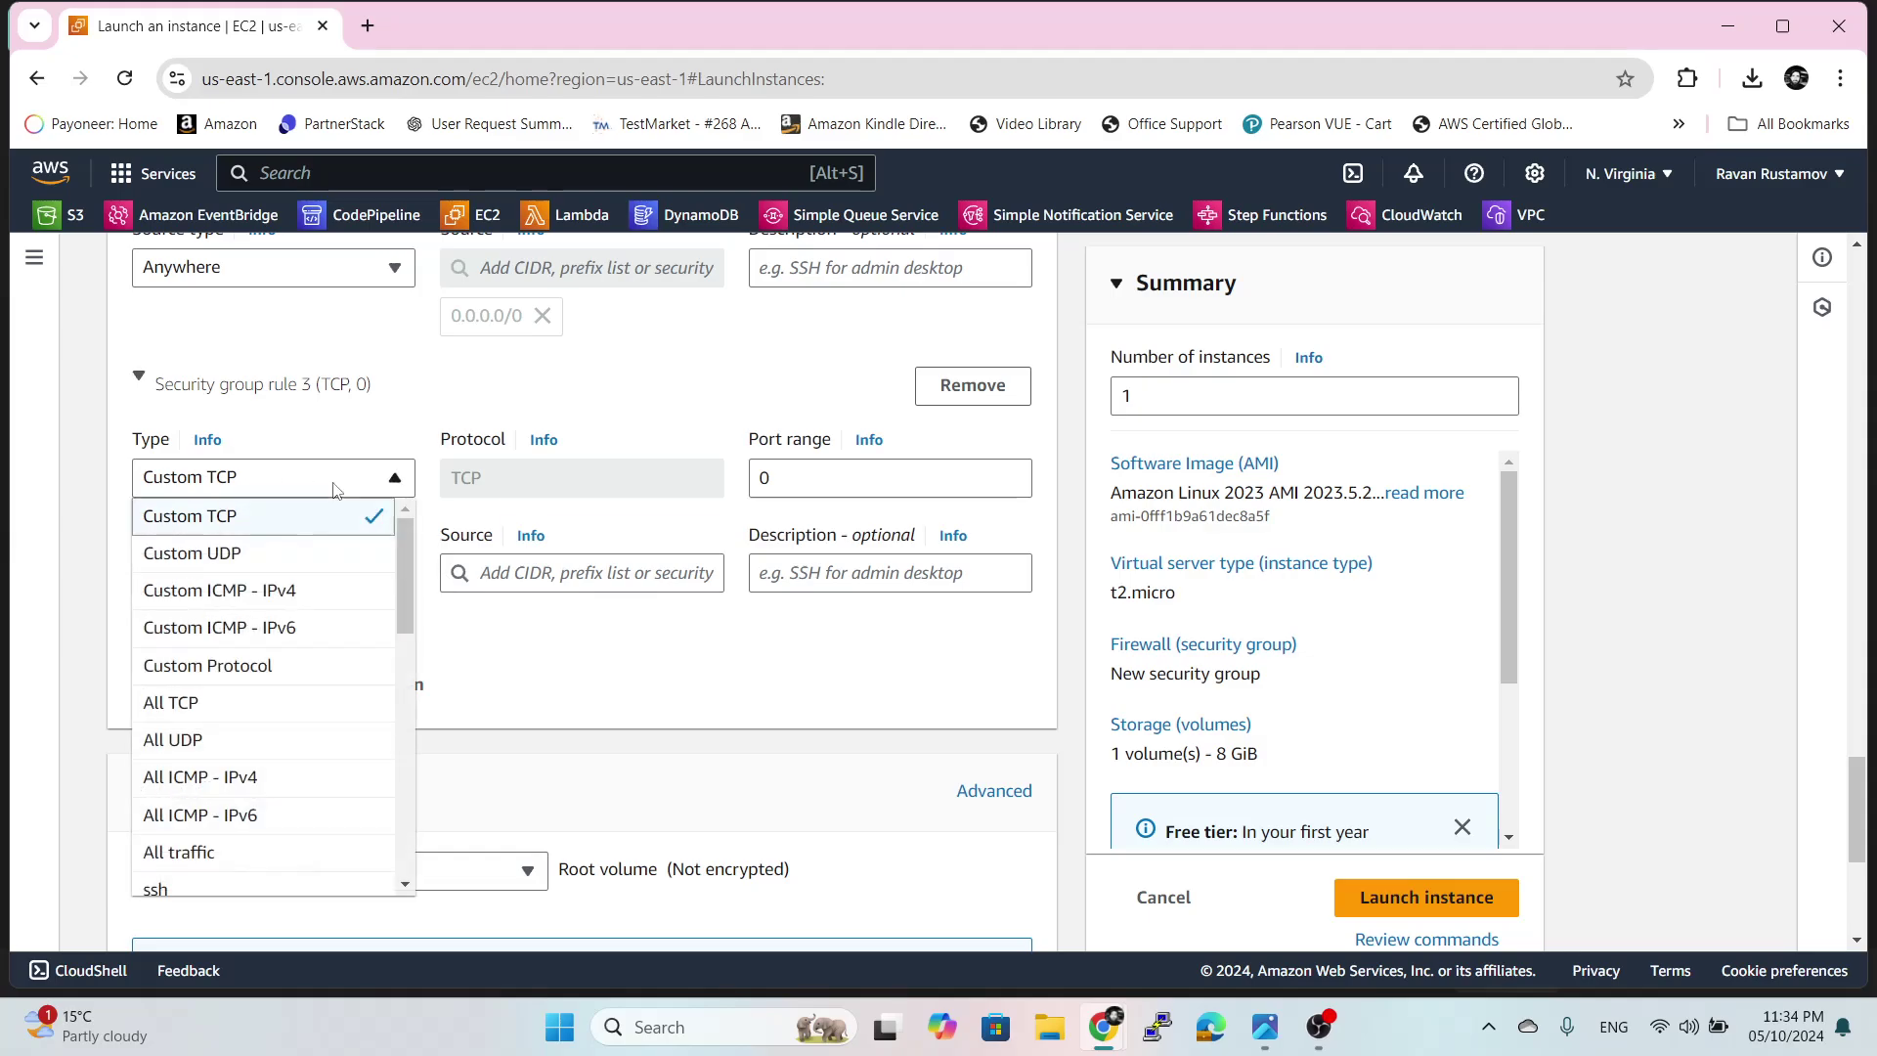
{"action": "left_click", "coordinate": [278, 788]}
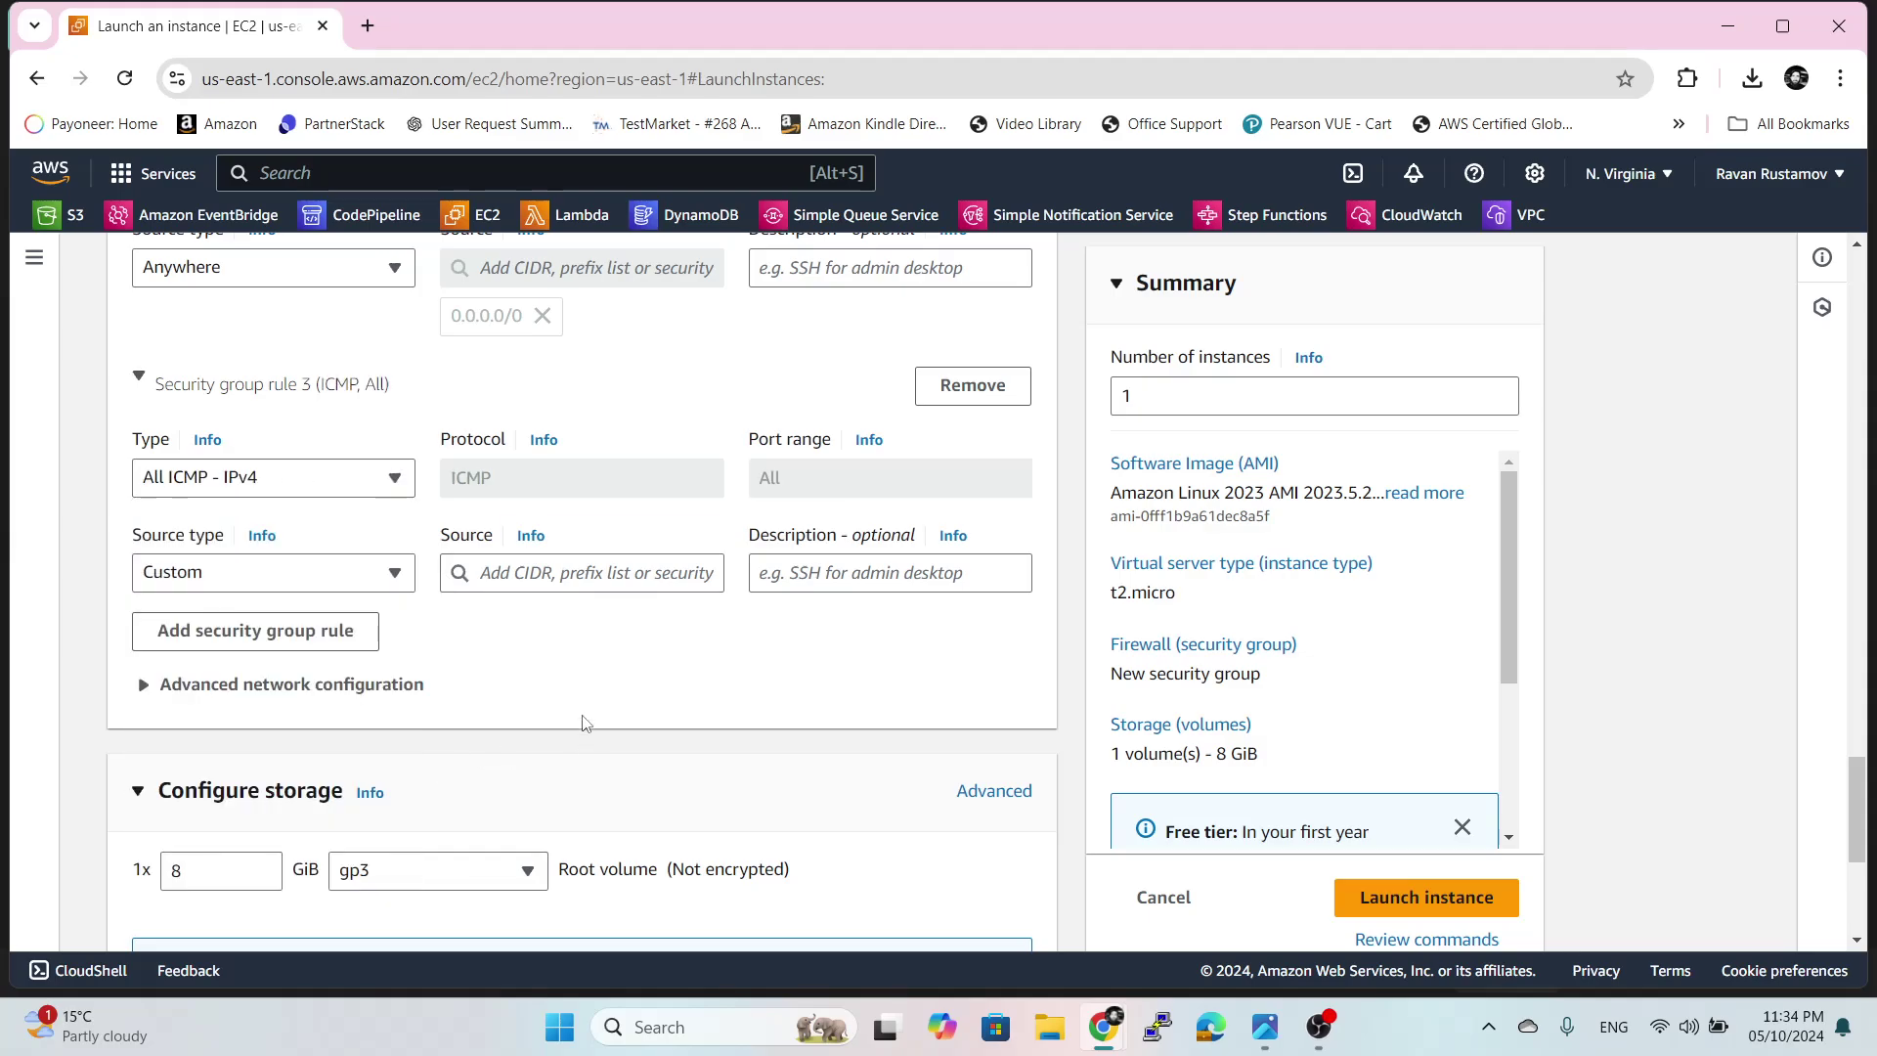
{"action": "left_click", "coordinate": [329, 577]}
{"action": "left_click", "coordinate": [277, 614]}
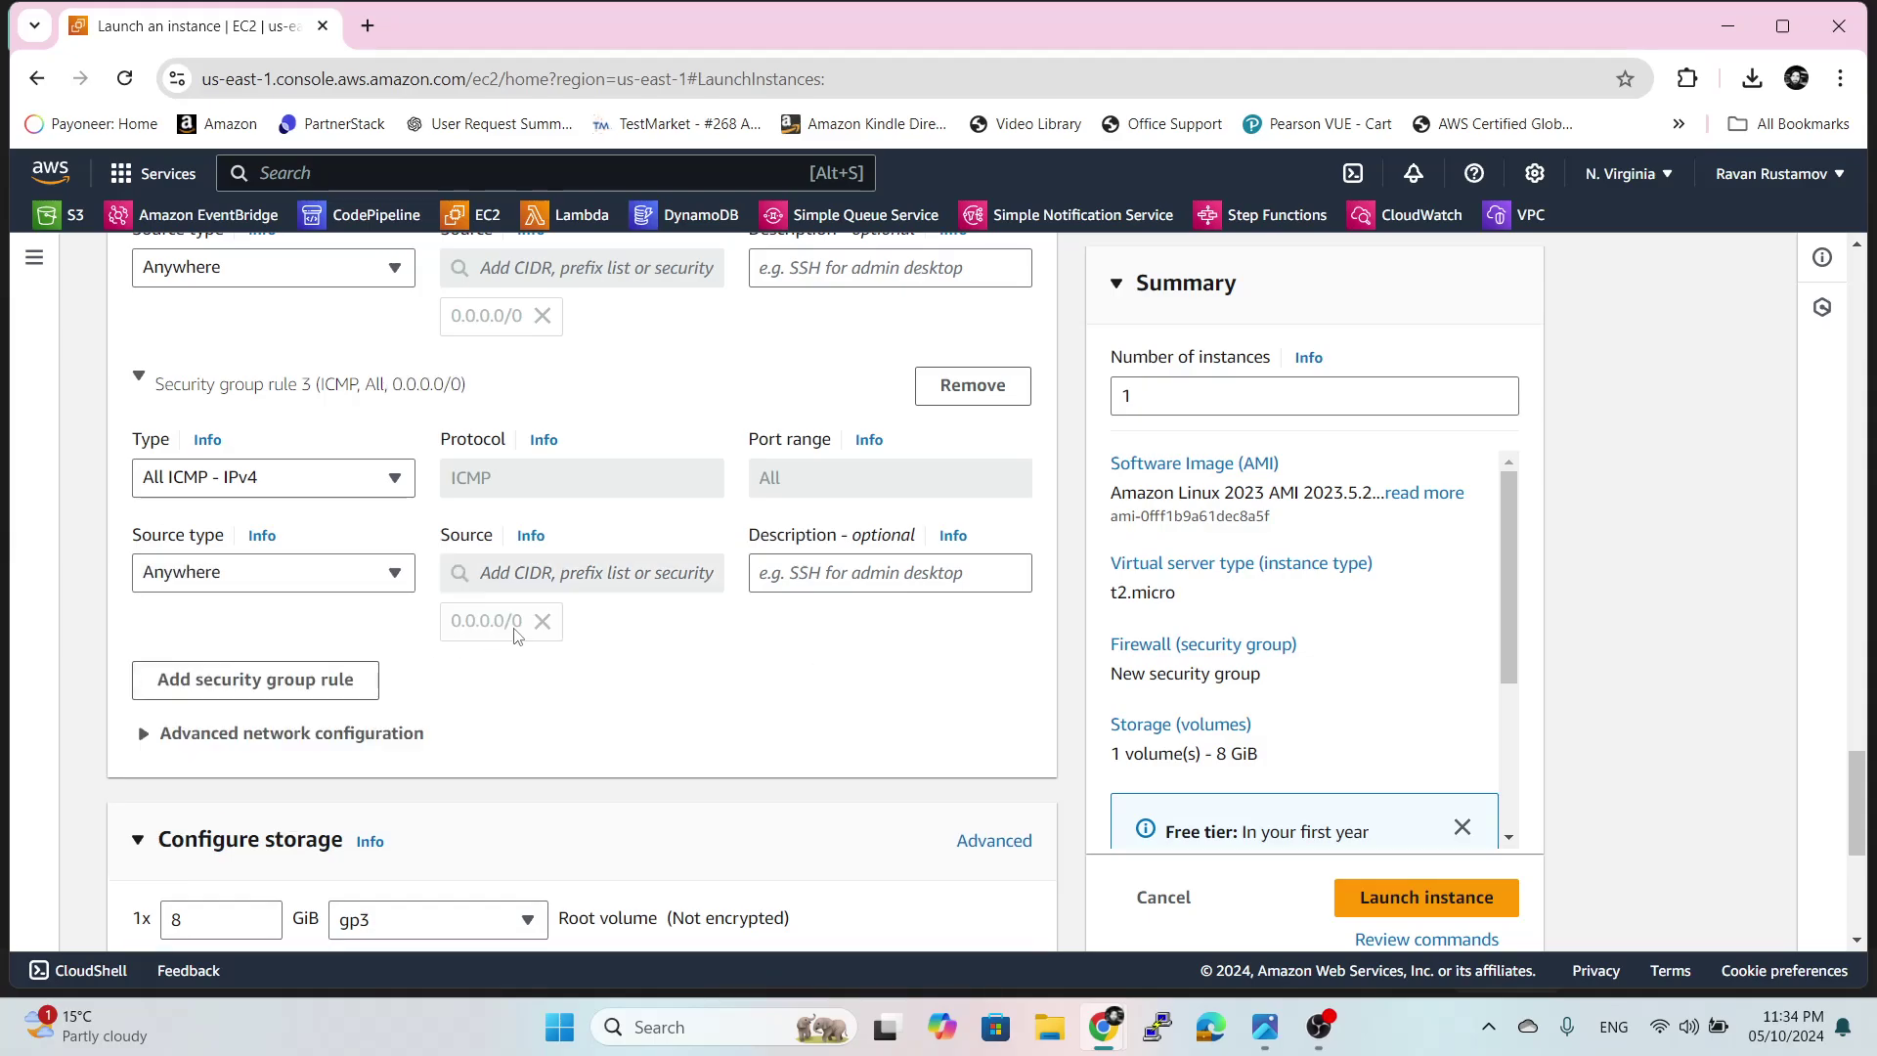
- Check the inbound rules and set the number of instances to launch to 2
{"action": "scroll", "coordinate": [763, 658], "scroll_direction": "down", "scroll_amount": 3}
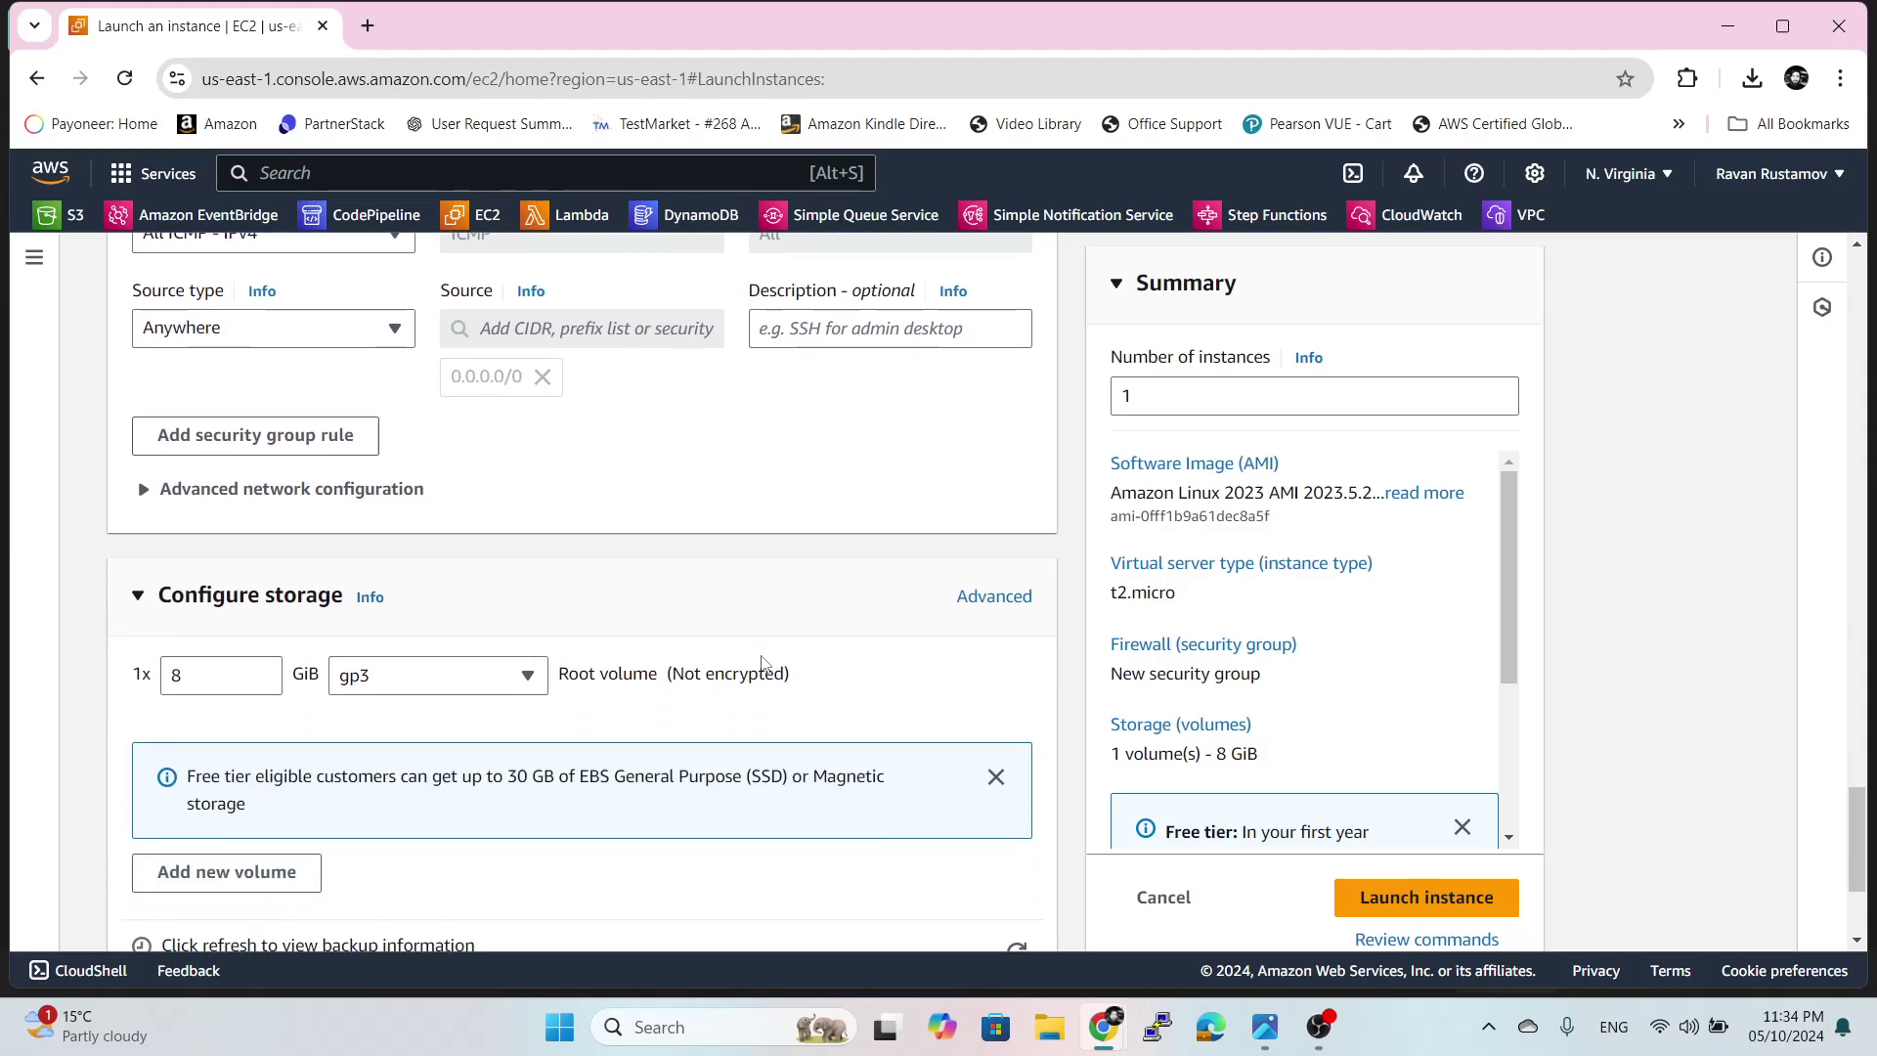
{"action": "scroll", "coordinate": [547, 587], "scroll_direction": "up", "scroll_amount": 8}
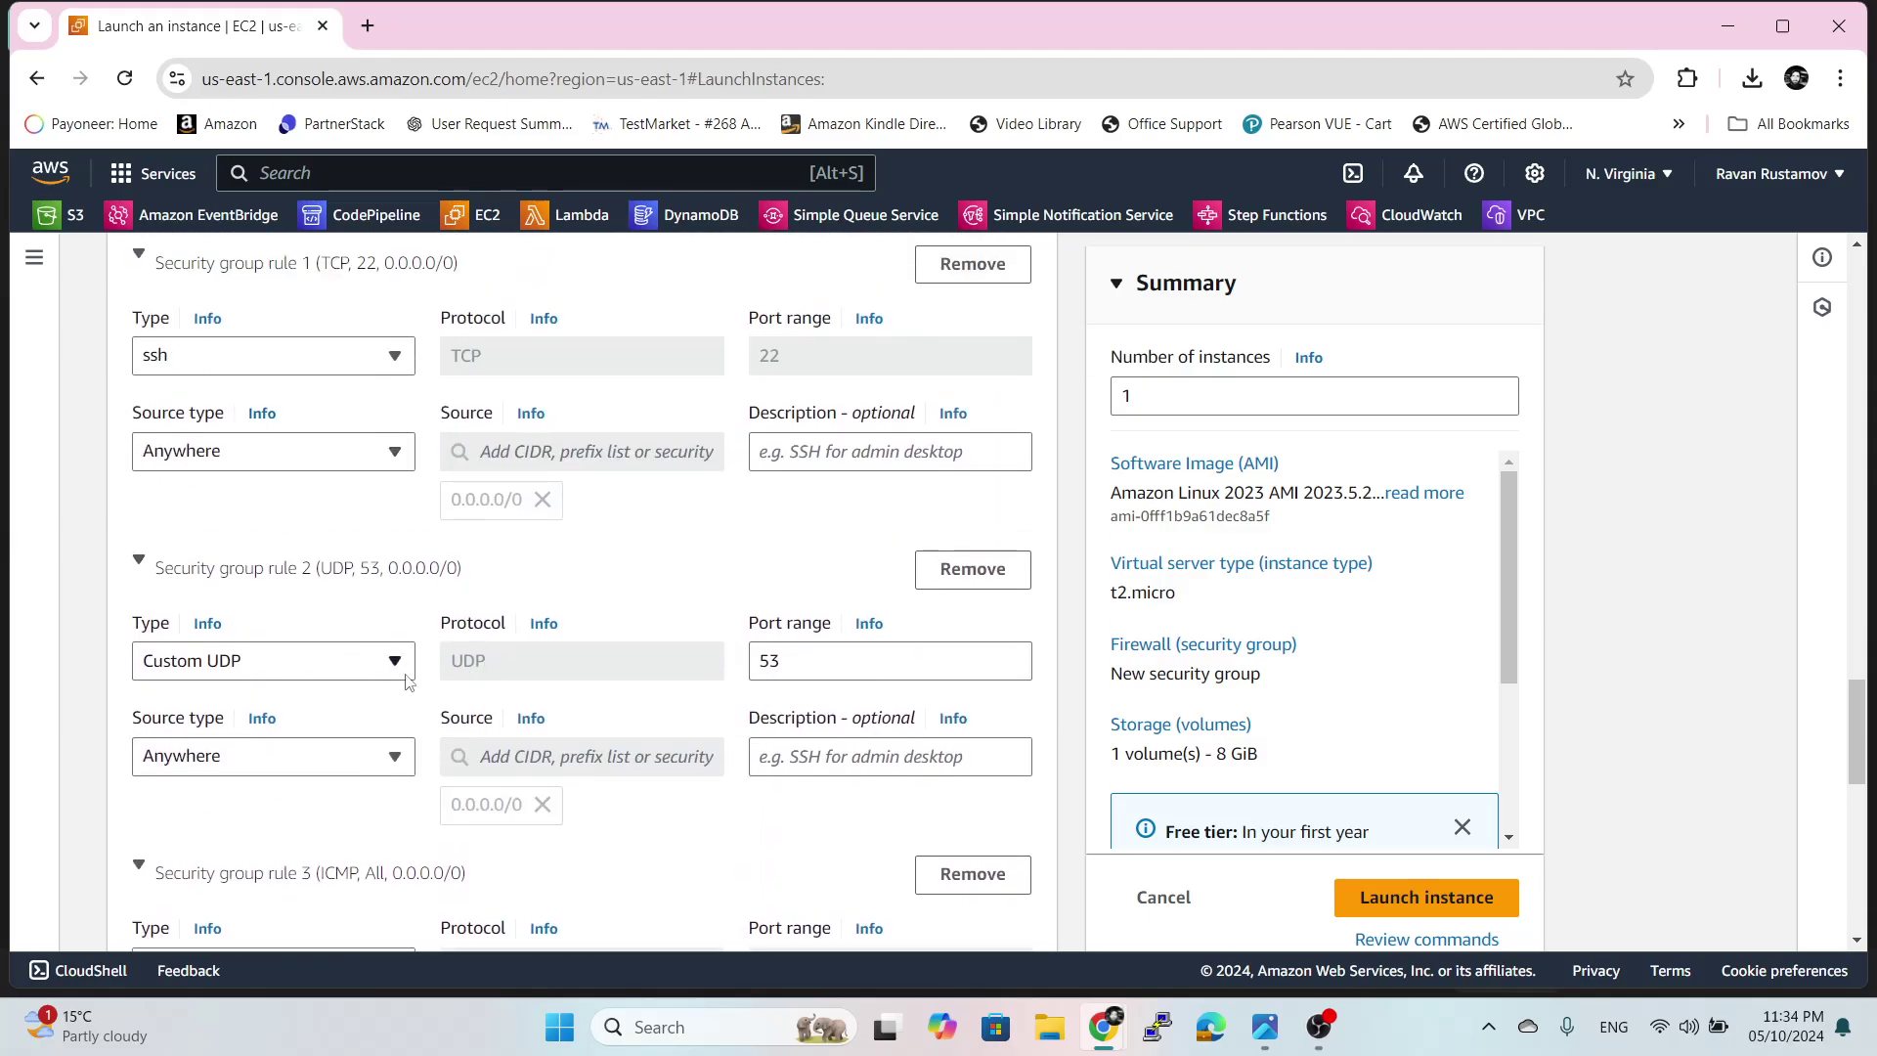
{"action": "scroll", "coordinate": [410, 684], "scroll_direction": "down", "scroll_amount": 5}
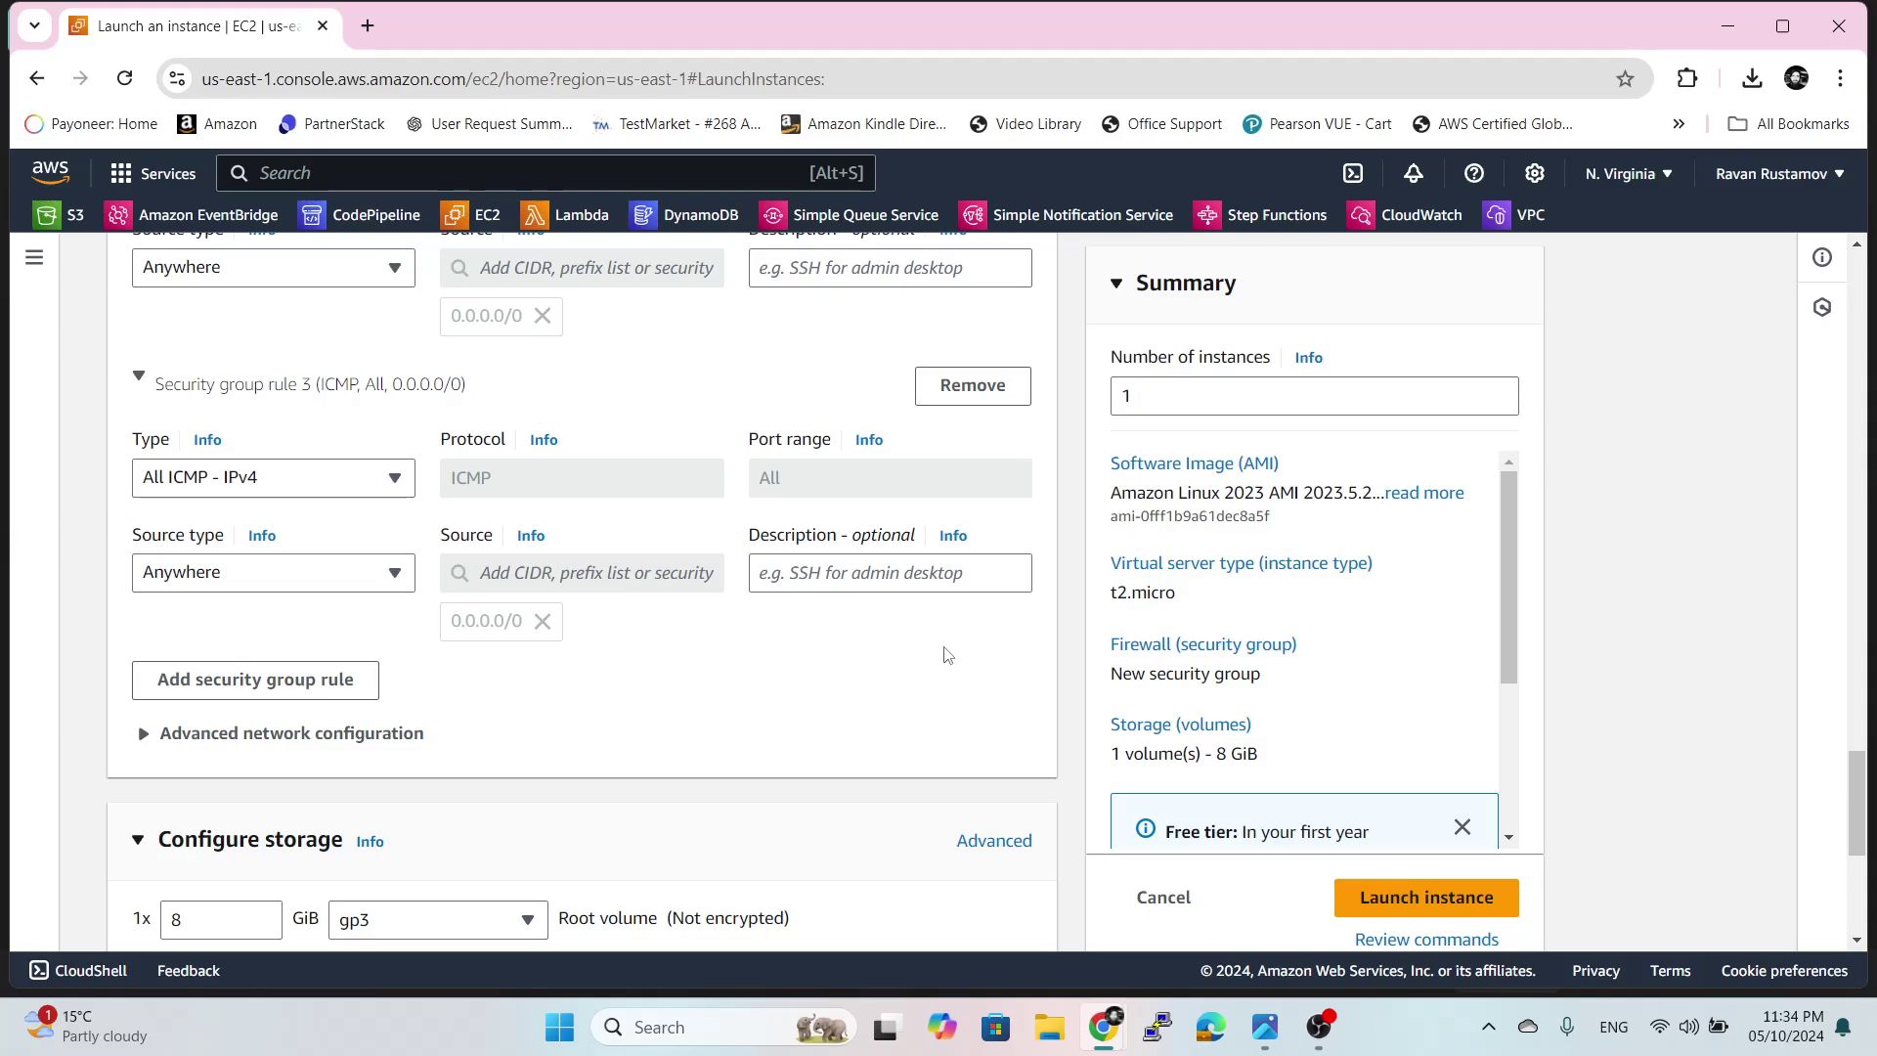
{"action": "double_click", "coordinate": [1114, 396]}
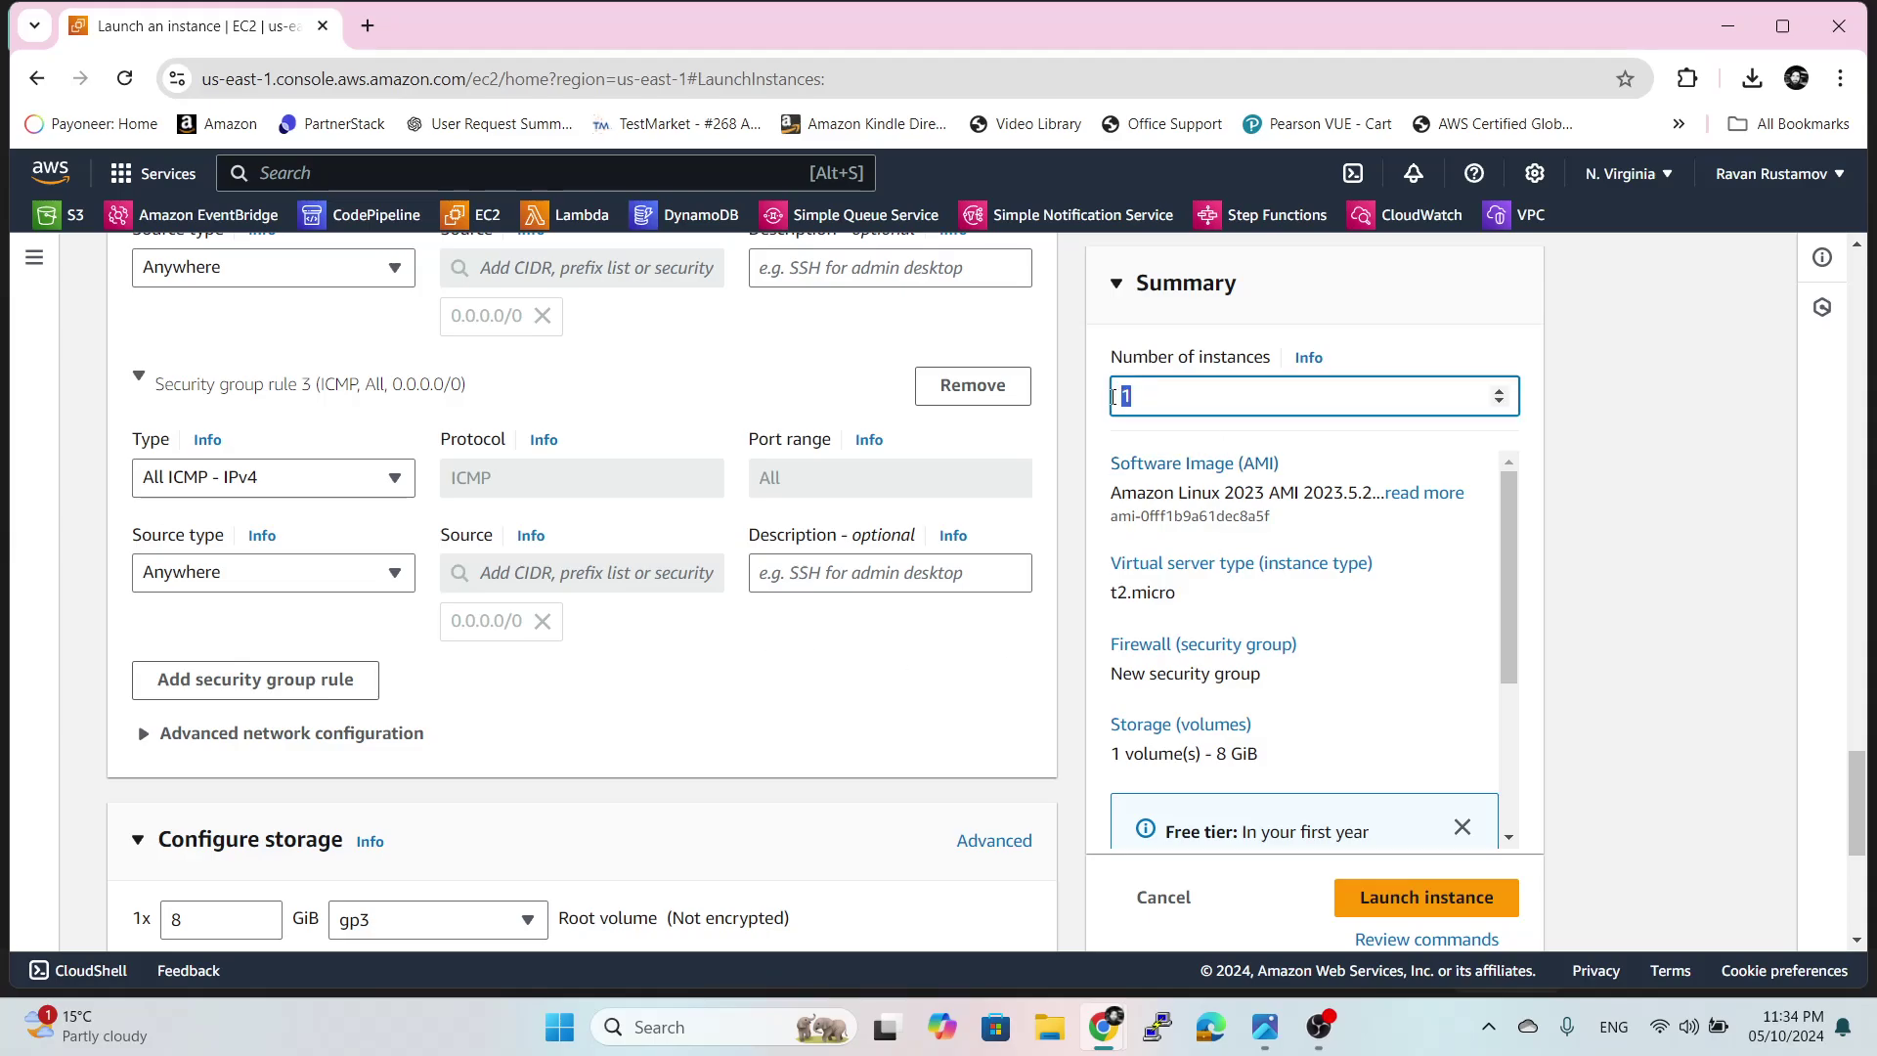
{"action": "left_click", "coordinate": [1632, 459]}
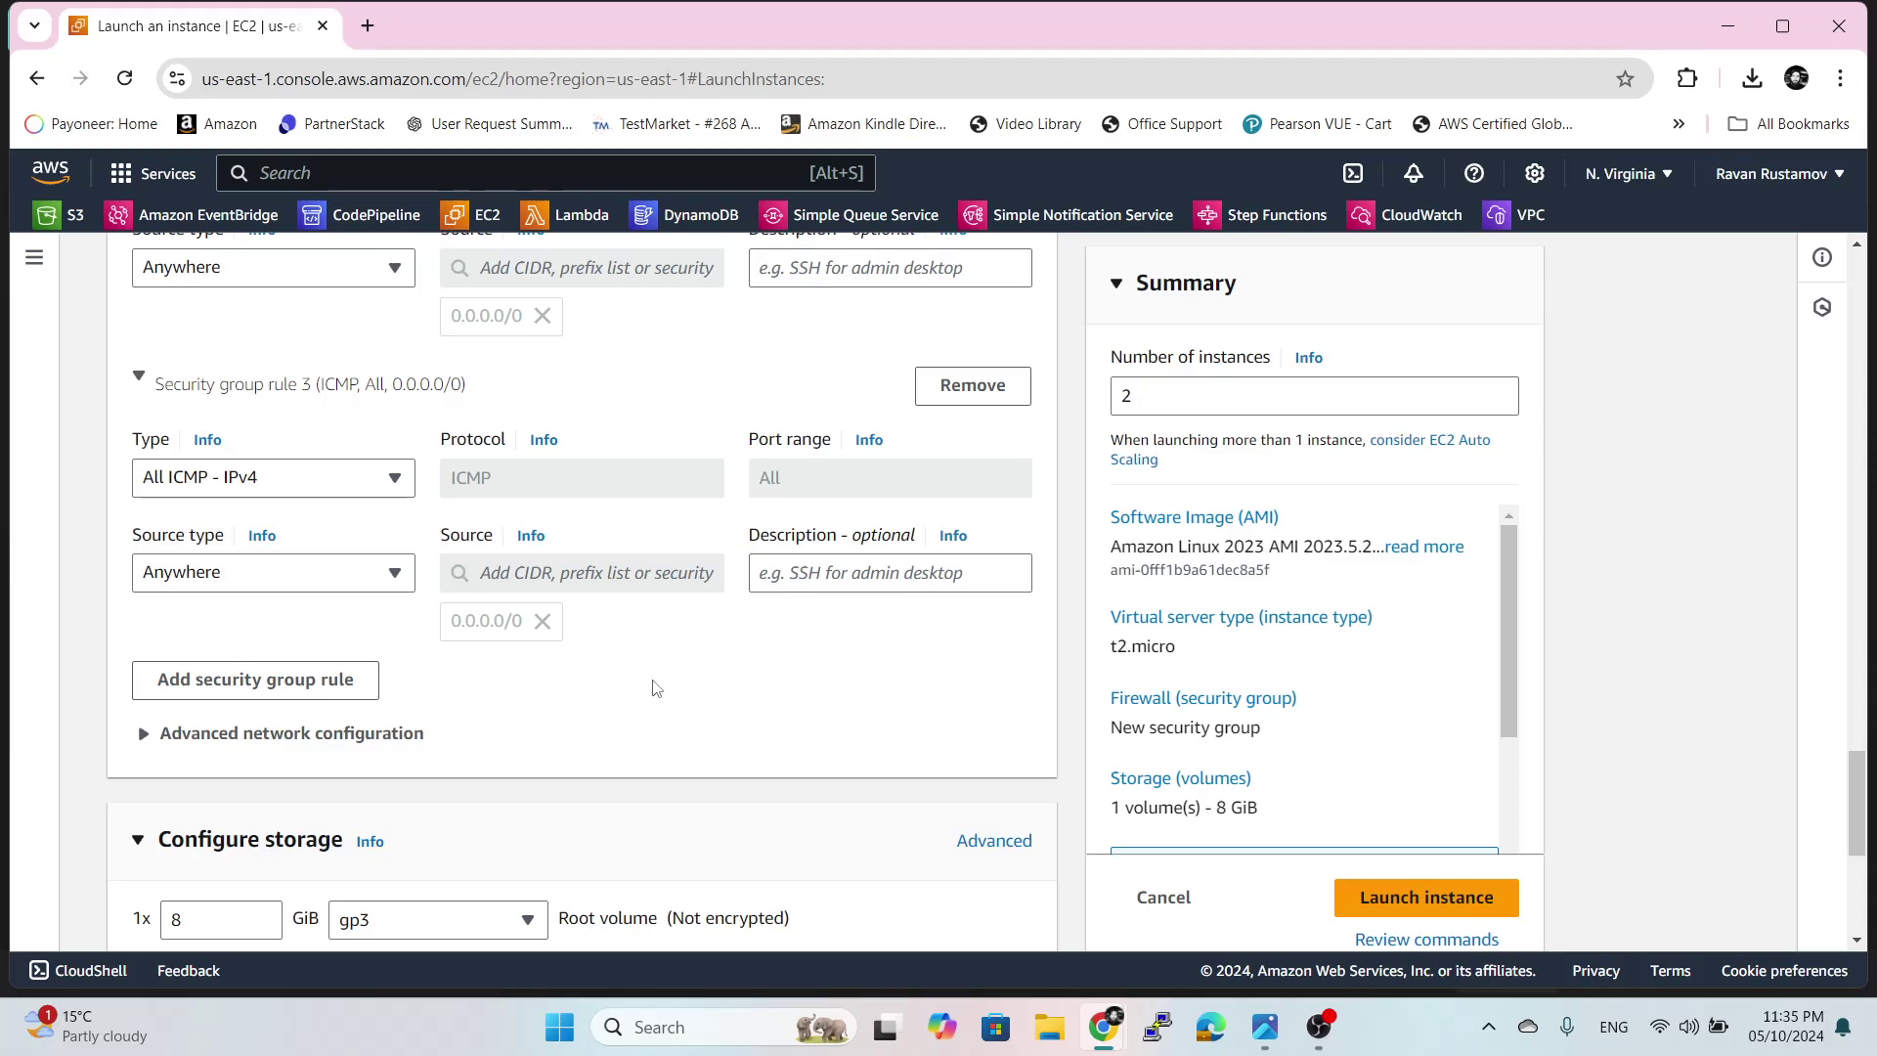
- Expand the advanced details and paste the bash script that installs Nginx and builds a region web page as user data
{"action": "scroll", "coordinate": [675, 689], "scroll_direction": "down", "scroll_amount": 2}
{"action": "scroll", "coordinate": [421, 767], "scroll_direction": "down", "scroll_amount": 2}
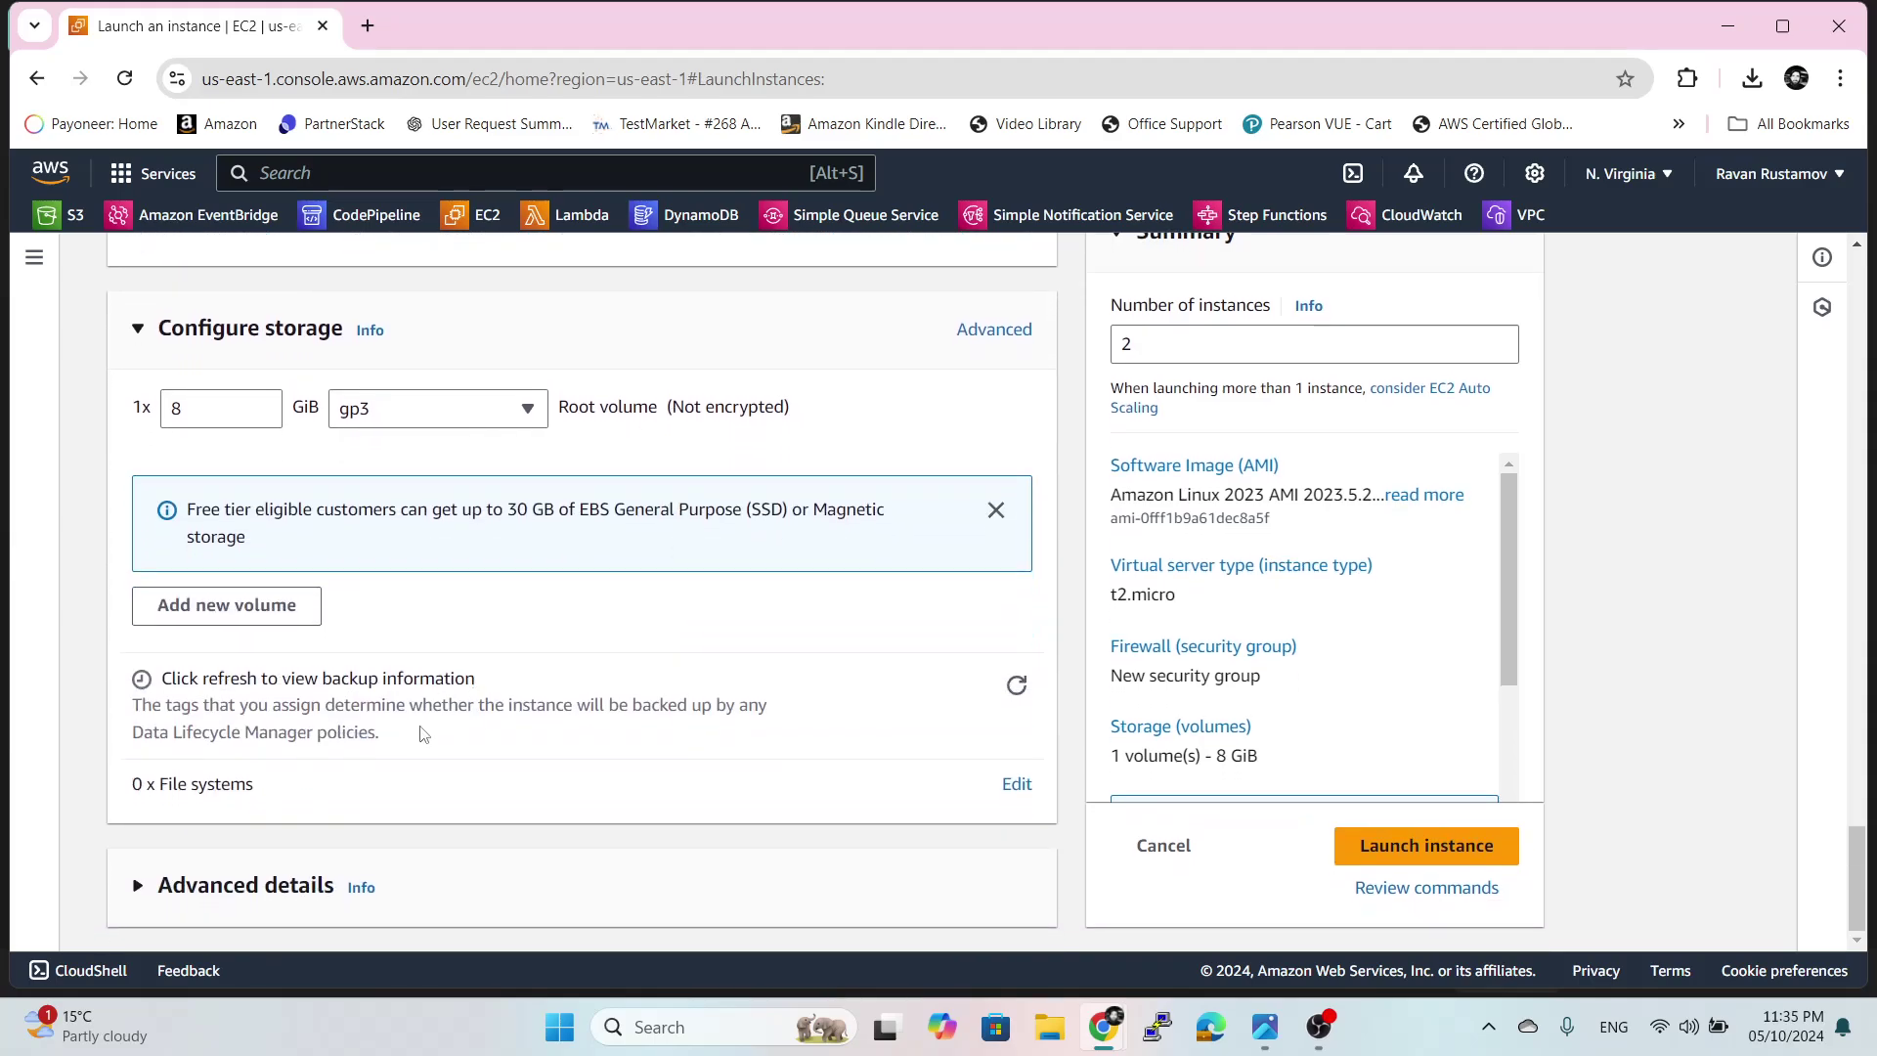
{"action": "left_click", "coordinate": [181, 887]}
{"action": "scroll", "coordinate": [511, 809], "scroll_direction": "down", "scroll_amount": 6}
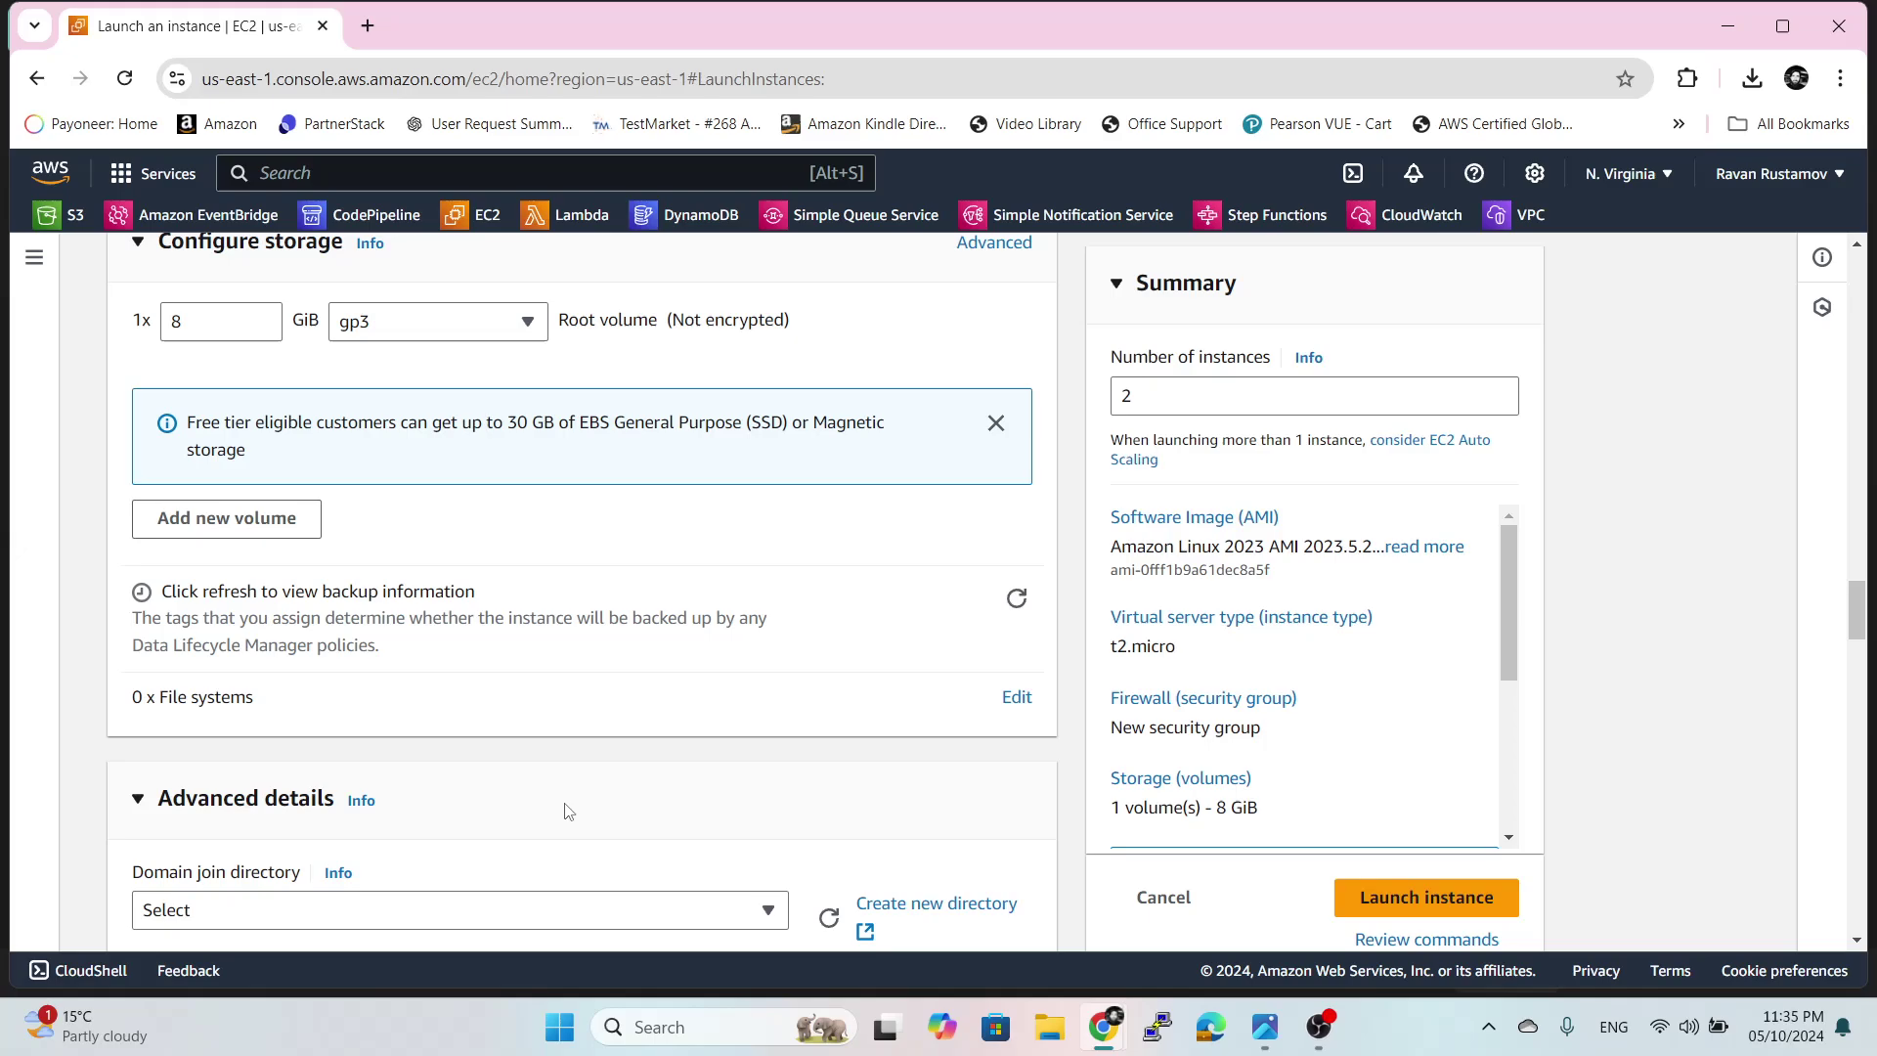
{"action": "scroll", "coordinate": [576, 798], "scroll_direction": "down", "scroll_amount": 20}
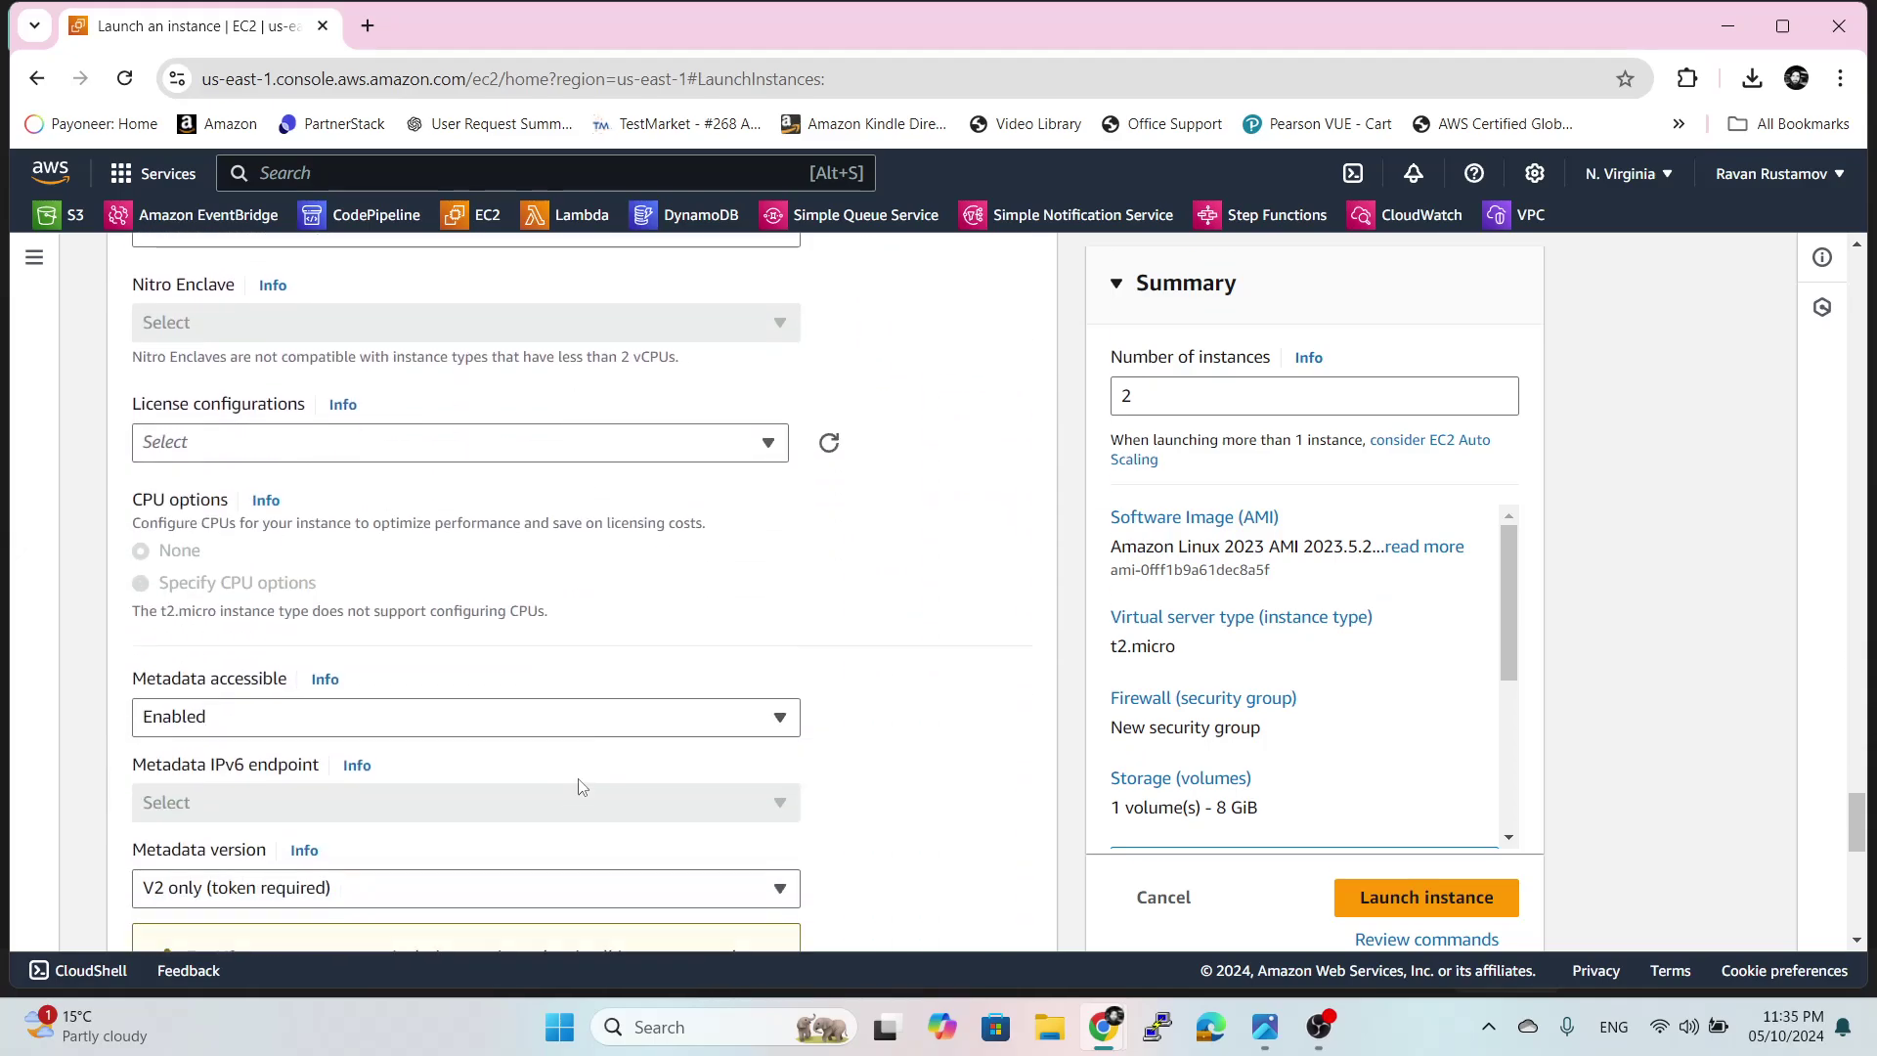
{"action": "scroll", "coordinate": [577, 780], "scroll_direction": "down", "scroll_amount": 5}
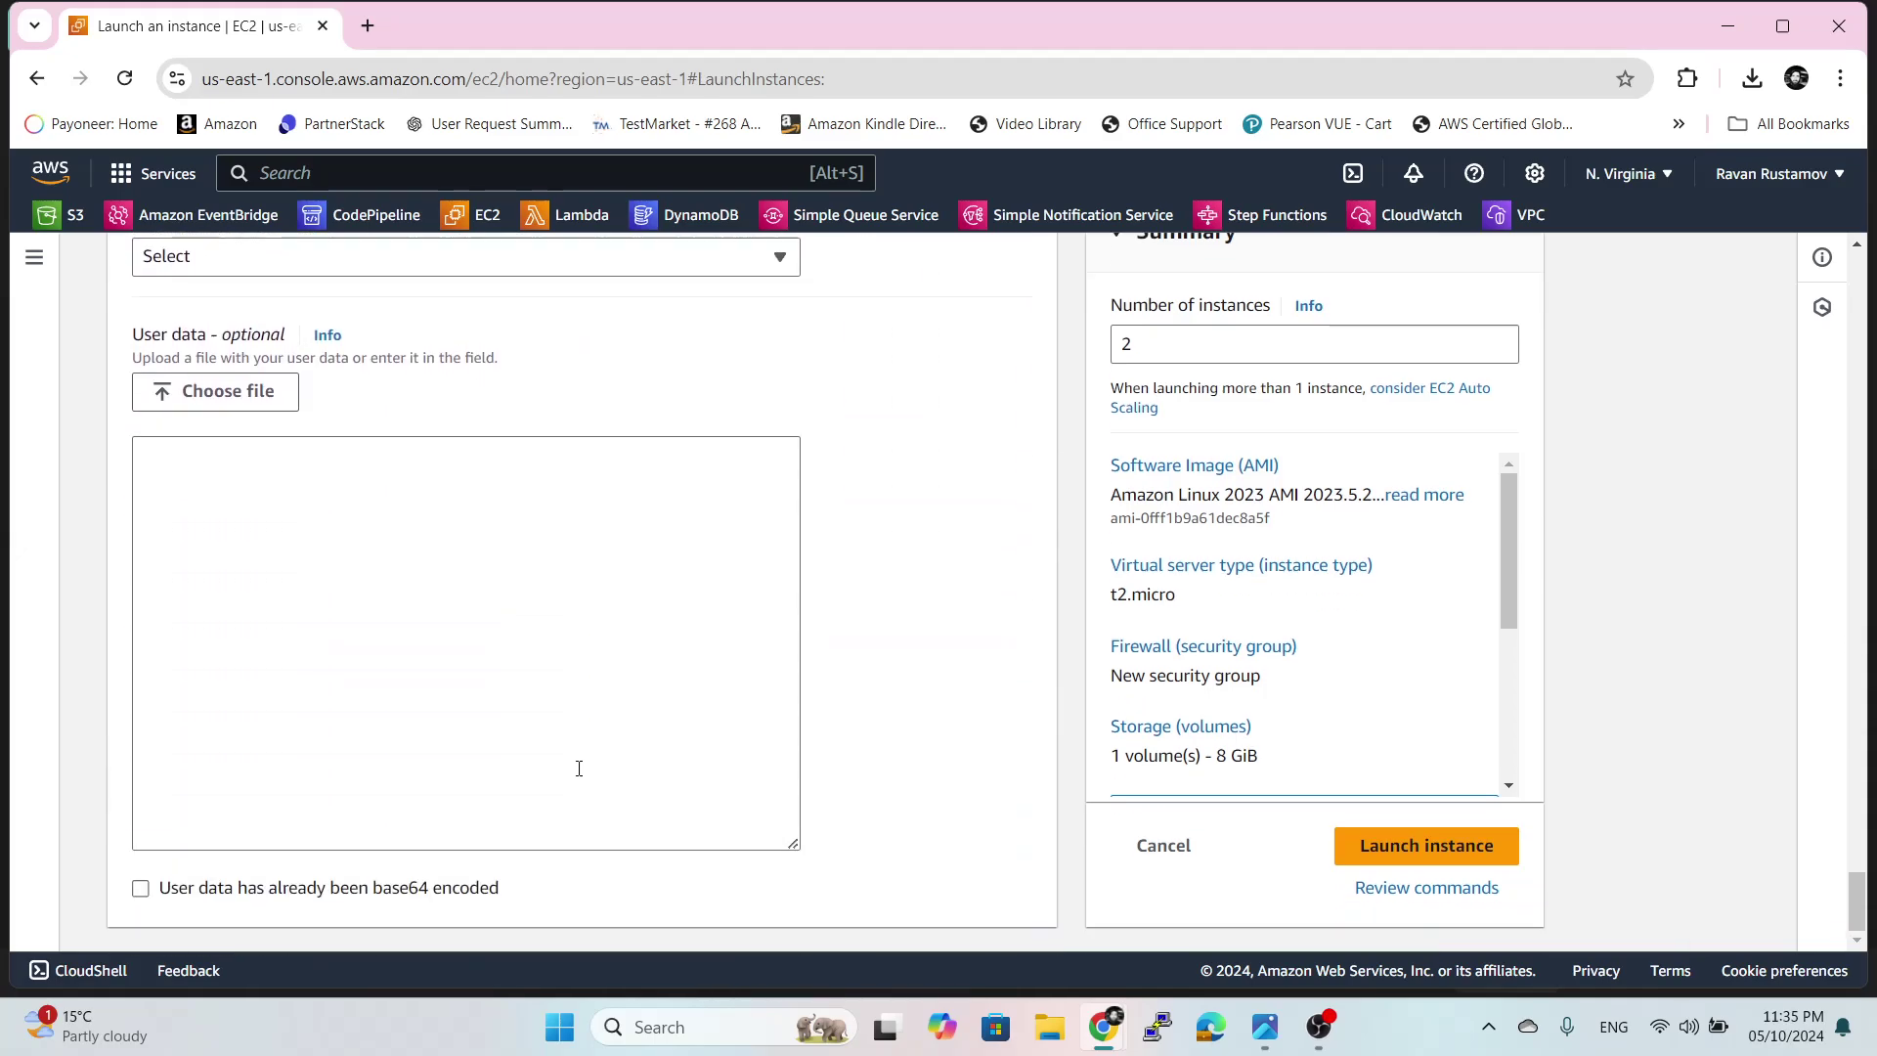
{"action": "left_click", "coordinate": [262, 515]}
{"action": "left_click", "coordinate": [232, 544]}
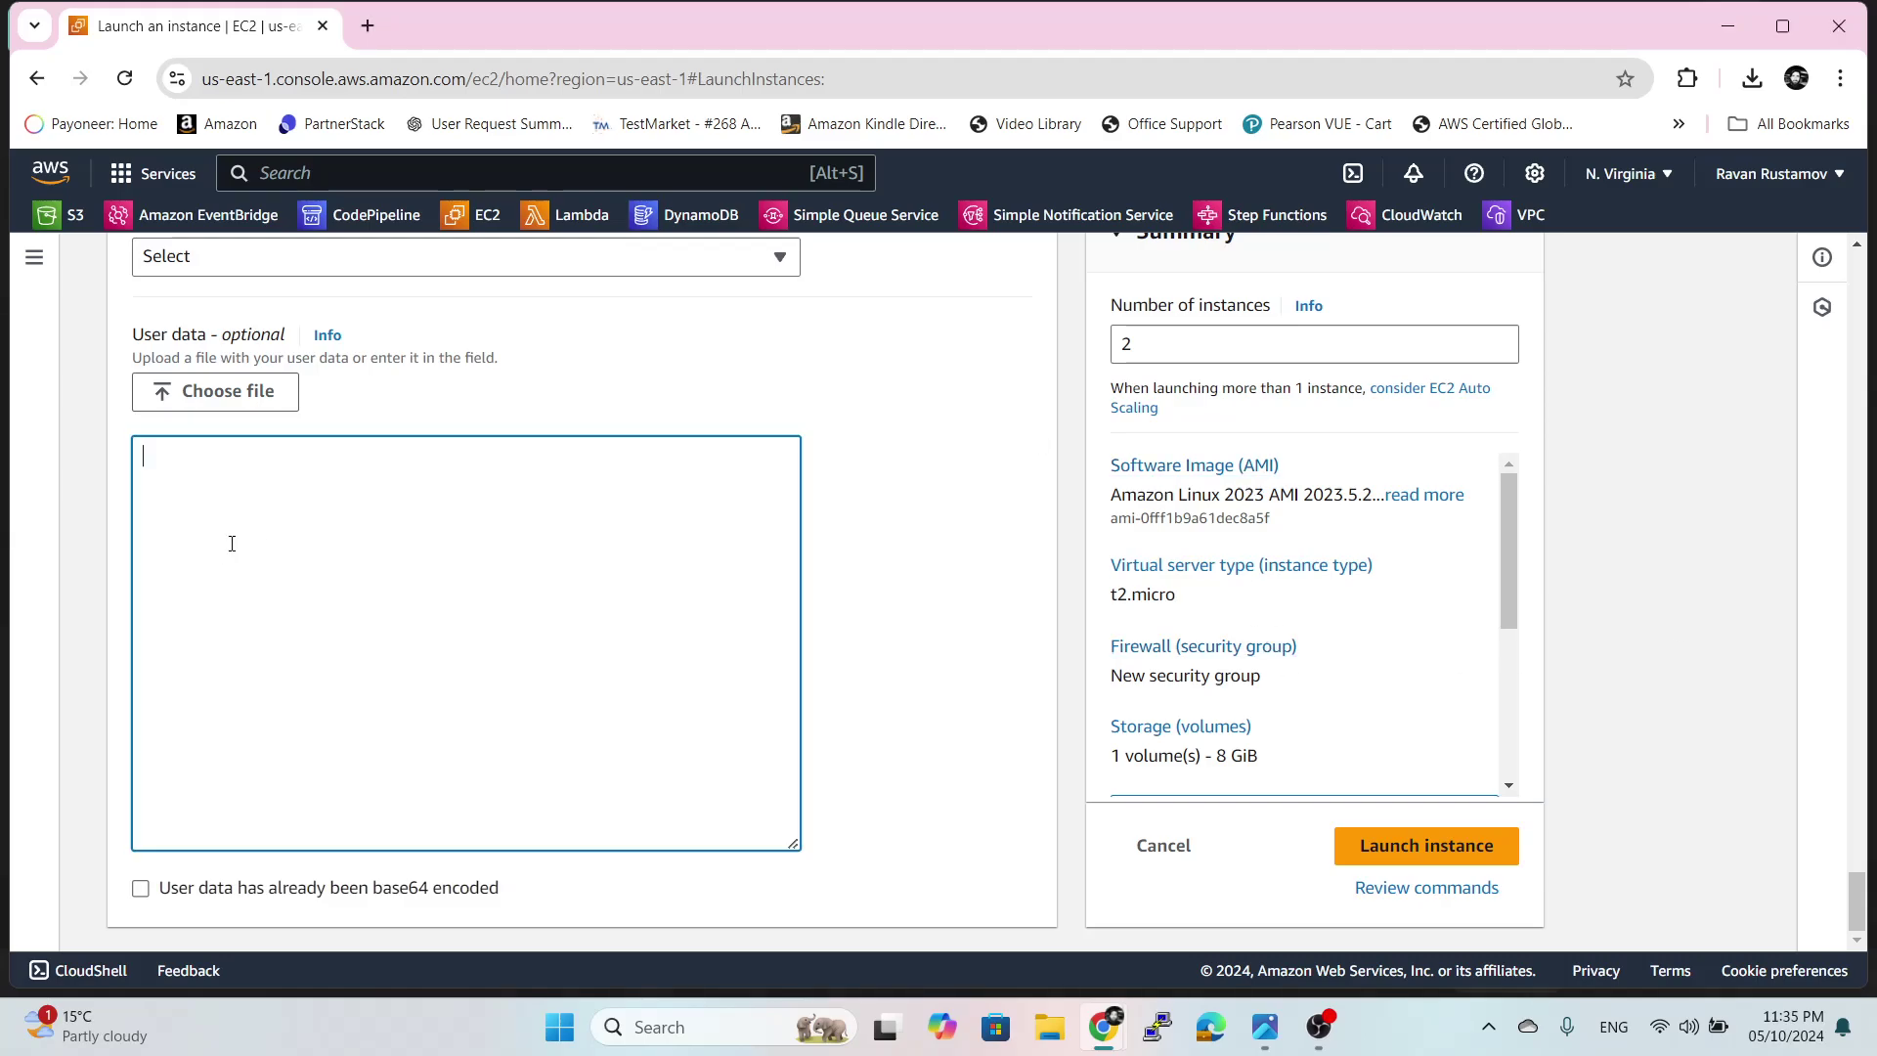
{"action": "key", "text": "ctrl+v"}
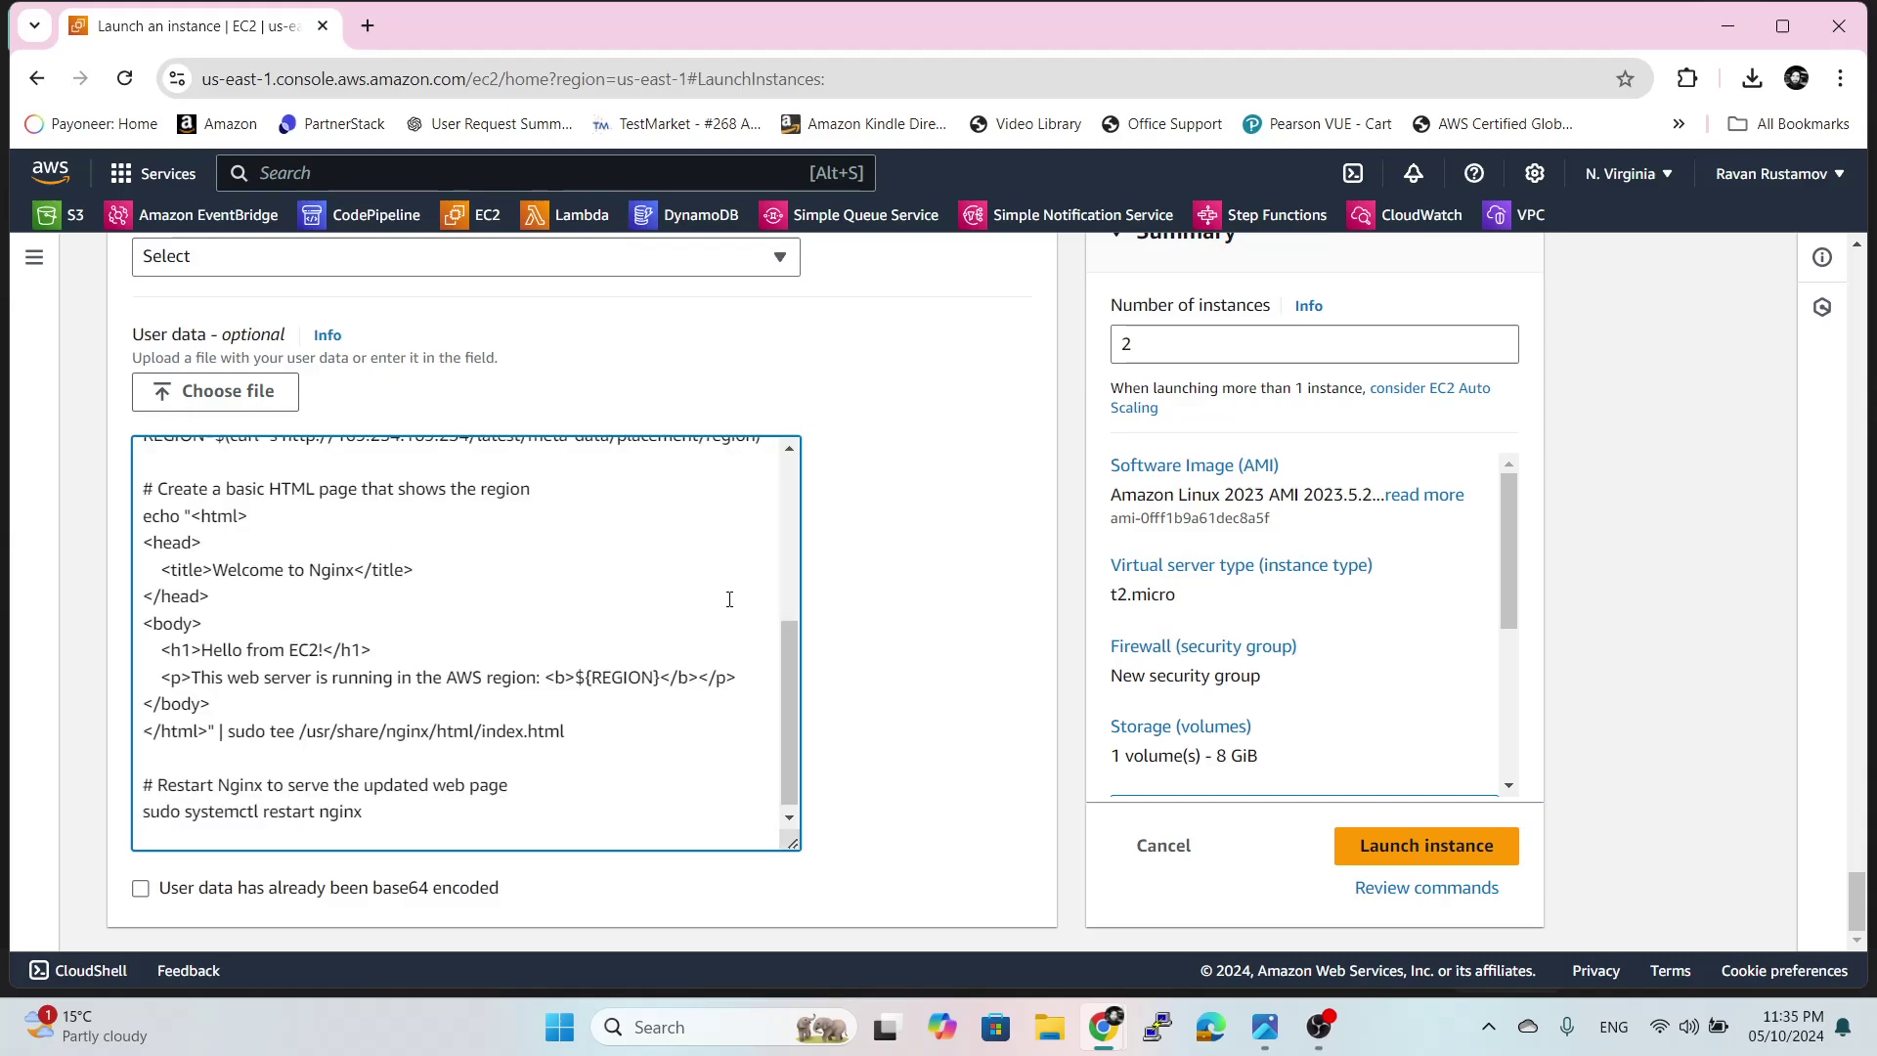
{"action": "scroll", "coordinate": [684, 591], "scroll_direction": "up", "scroll_amount": 4}
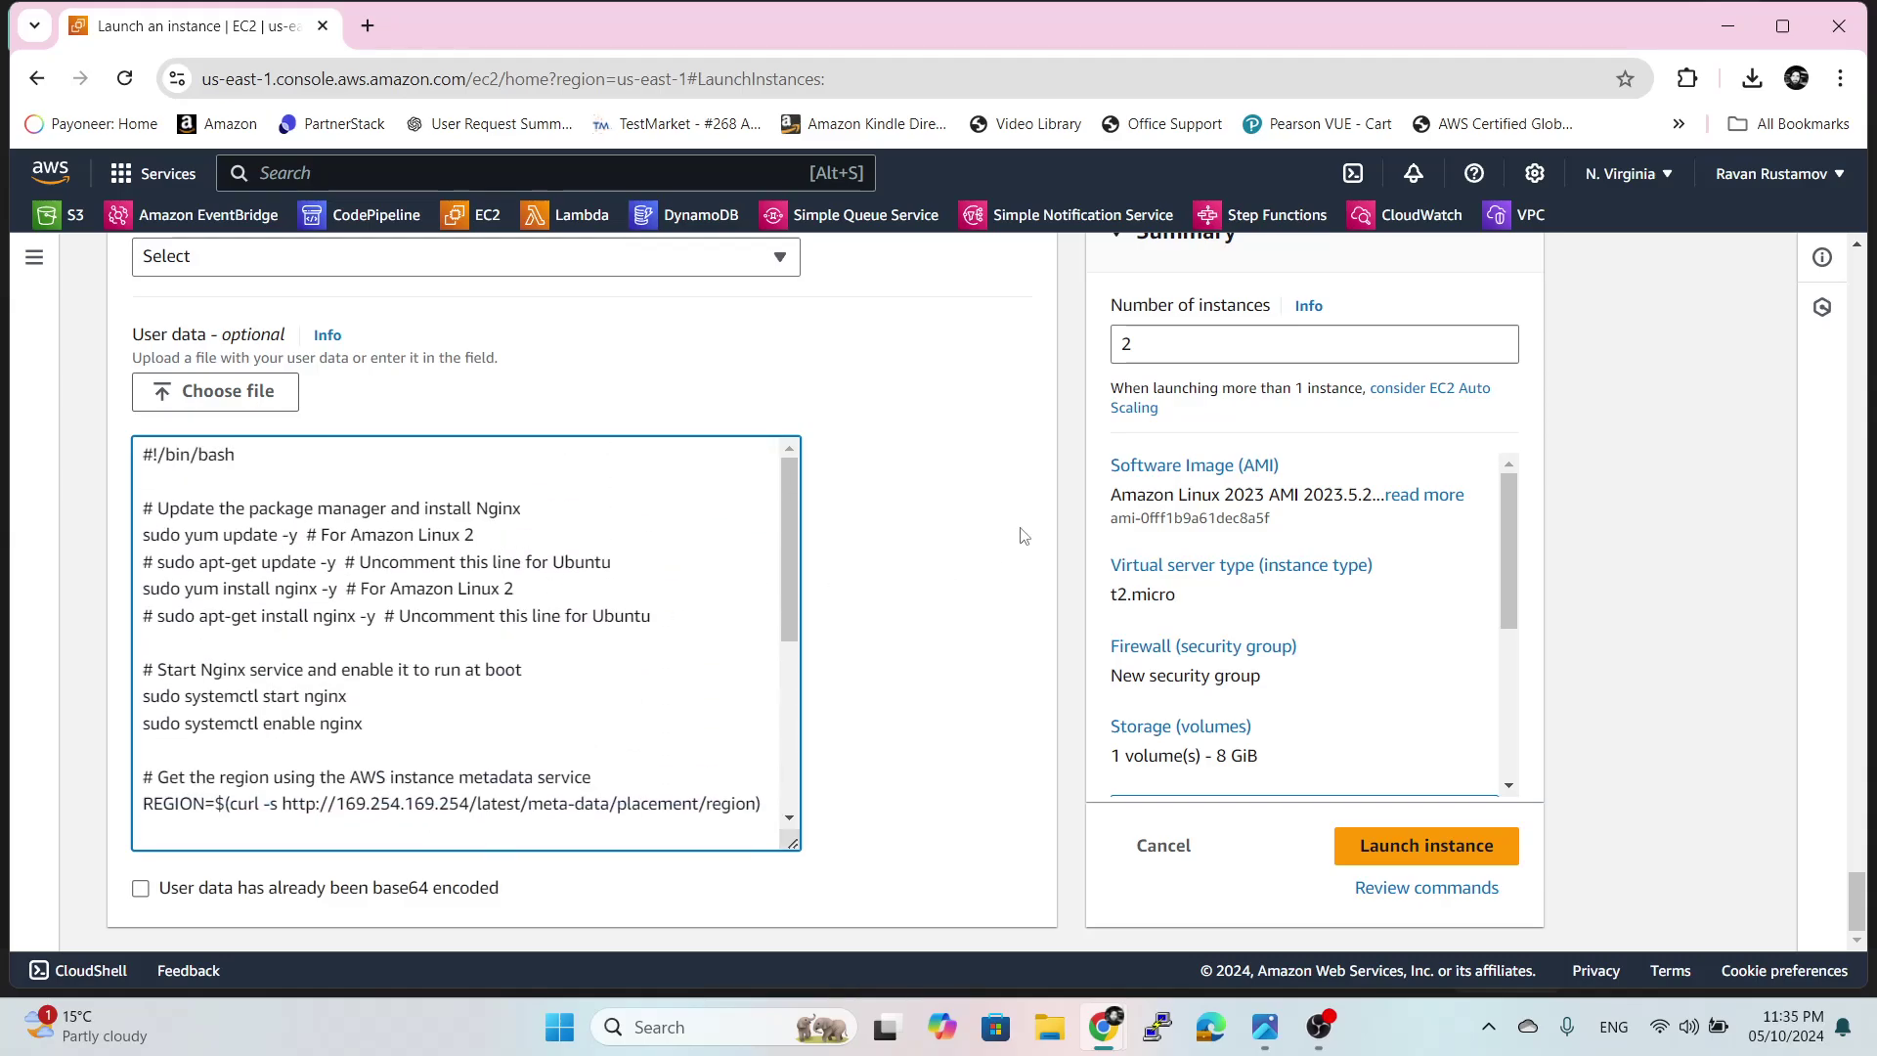
{"action": "left_click", "coordinate": [930, 544]}
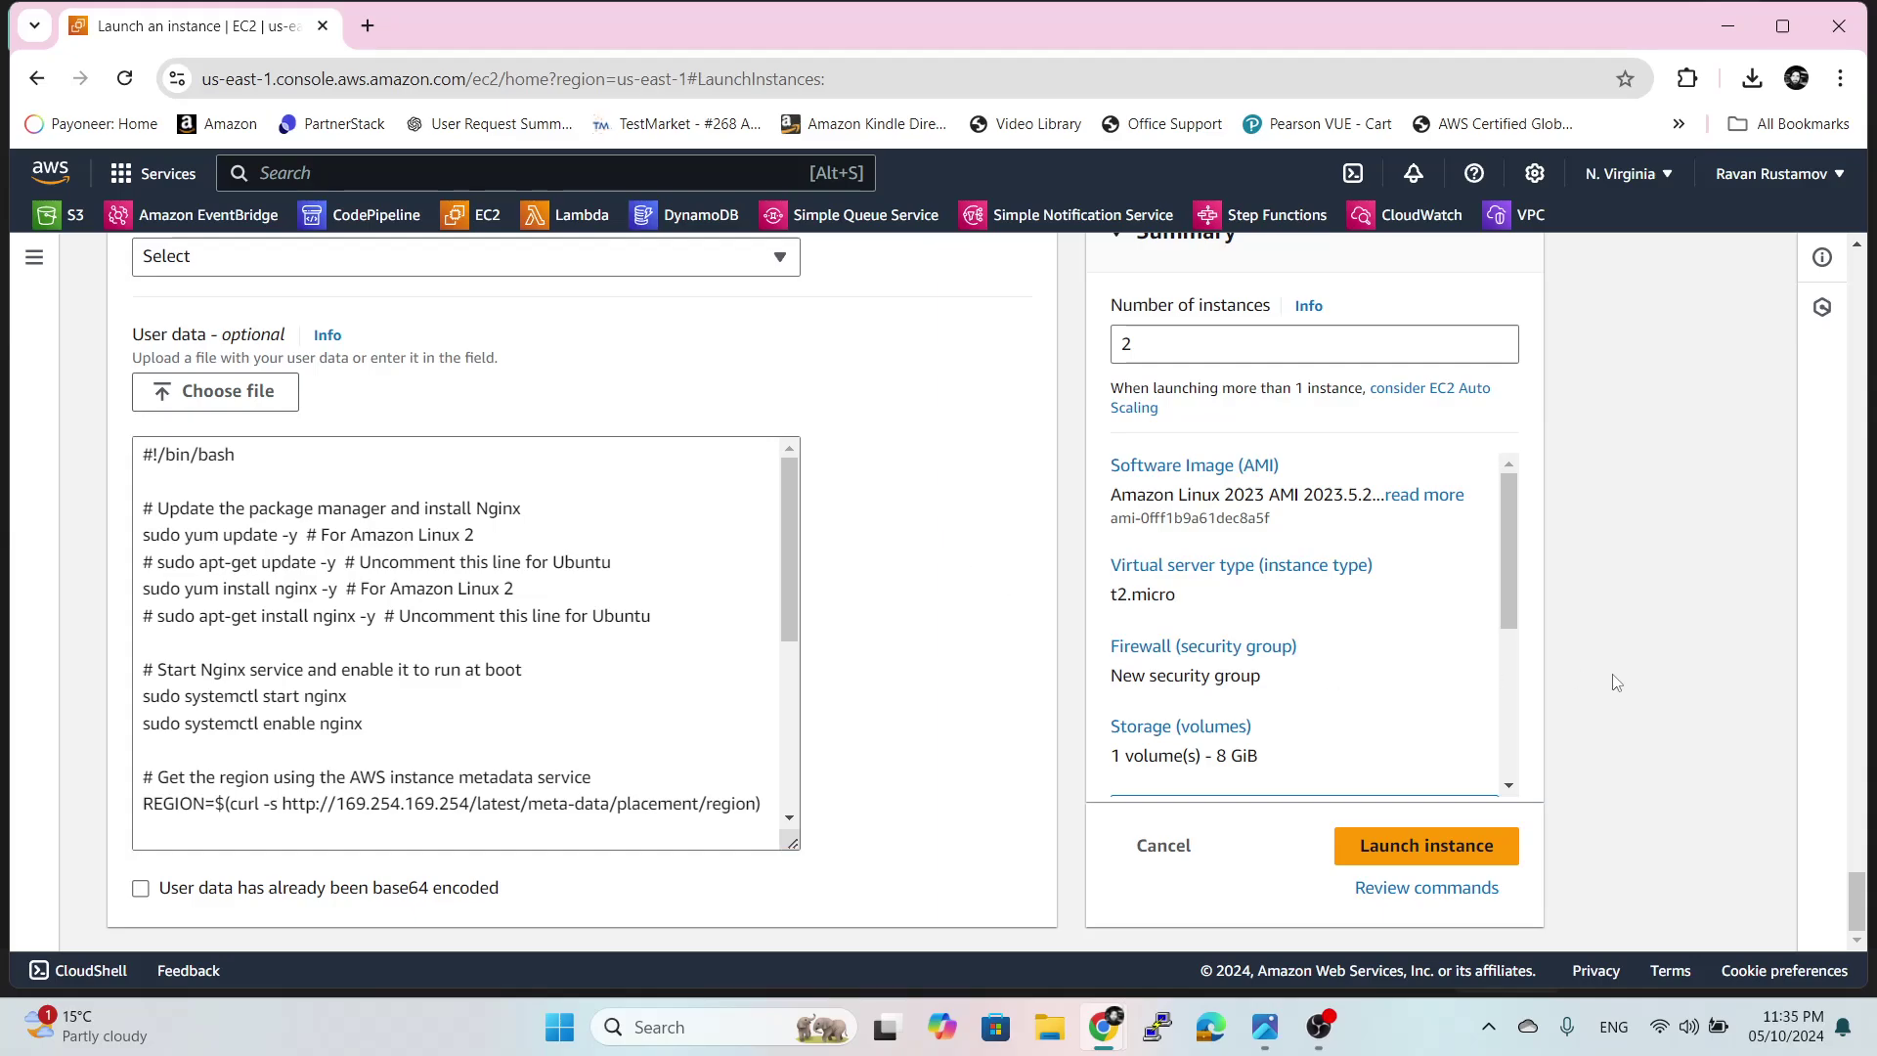
- Launch the two configured instances and open the list of all instances
{"action": "left_click", "coordinate": [1450, 853]}
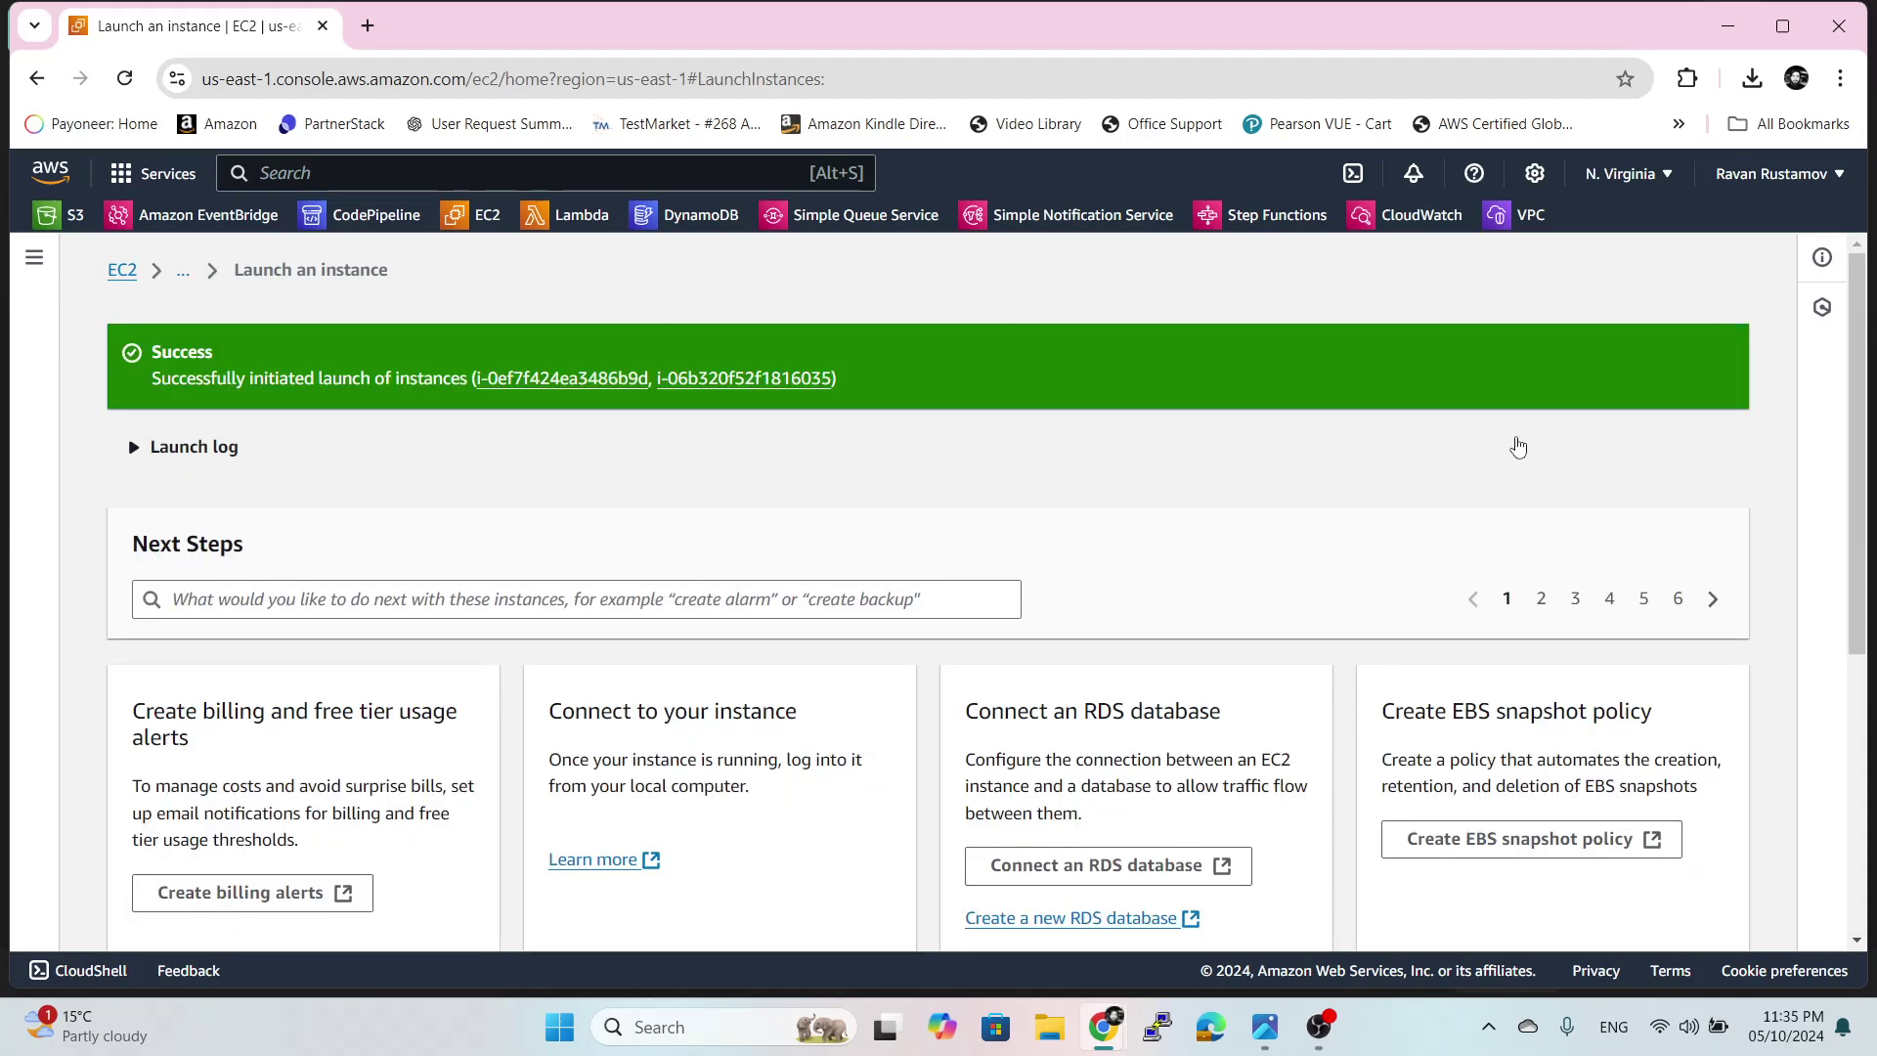
{"action": "scroll", "coordinate": [1520, 450], "scroll_direction": "down", "scroll_amount": 5}
{"action": "left_click", "coordinate": [1679, 920]}
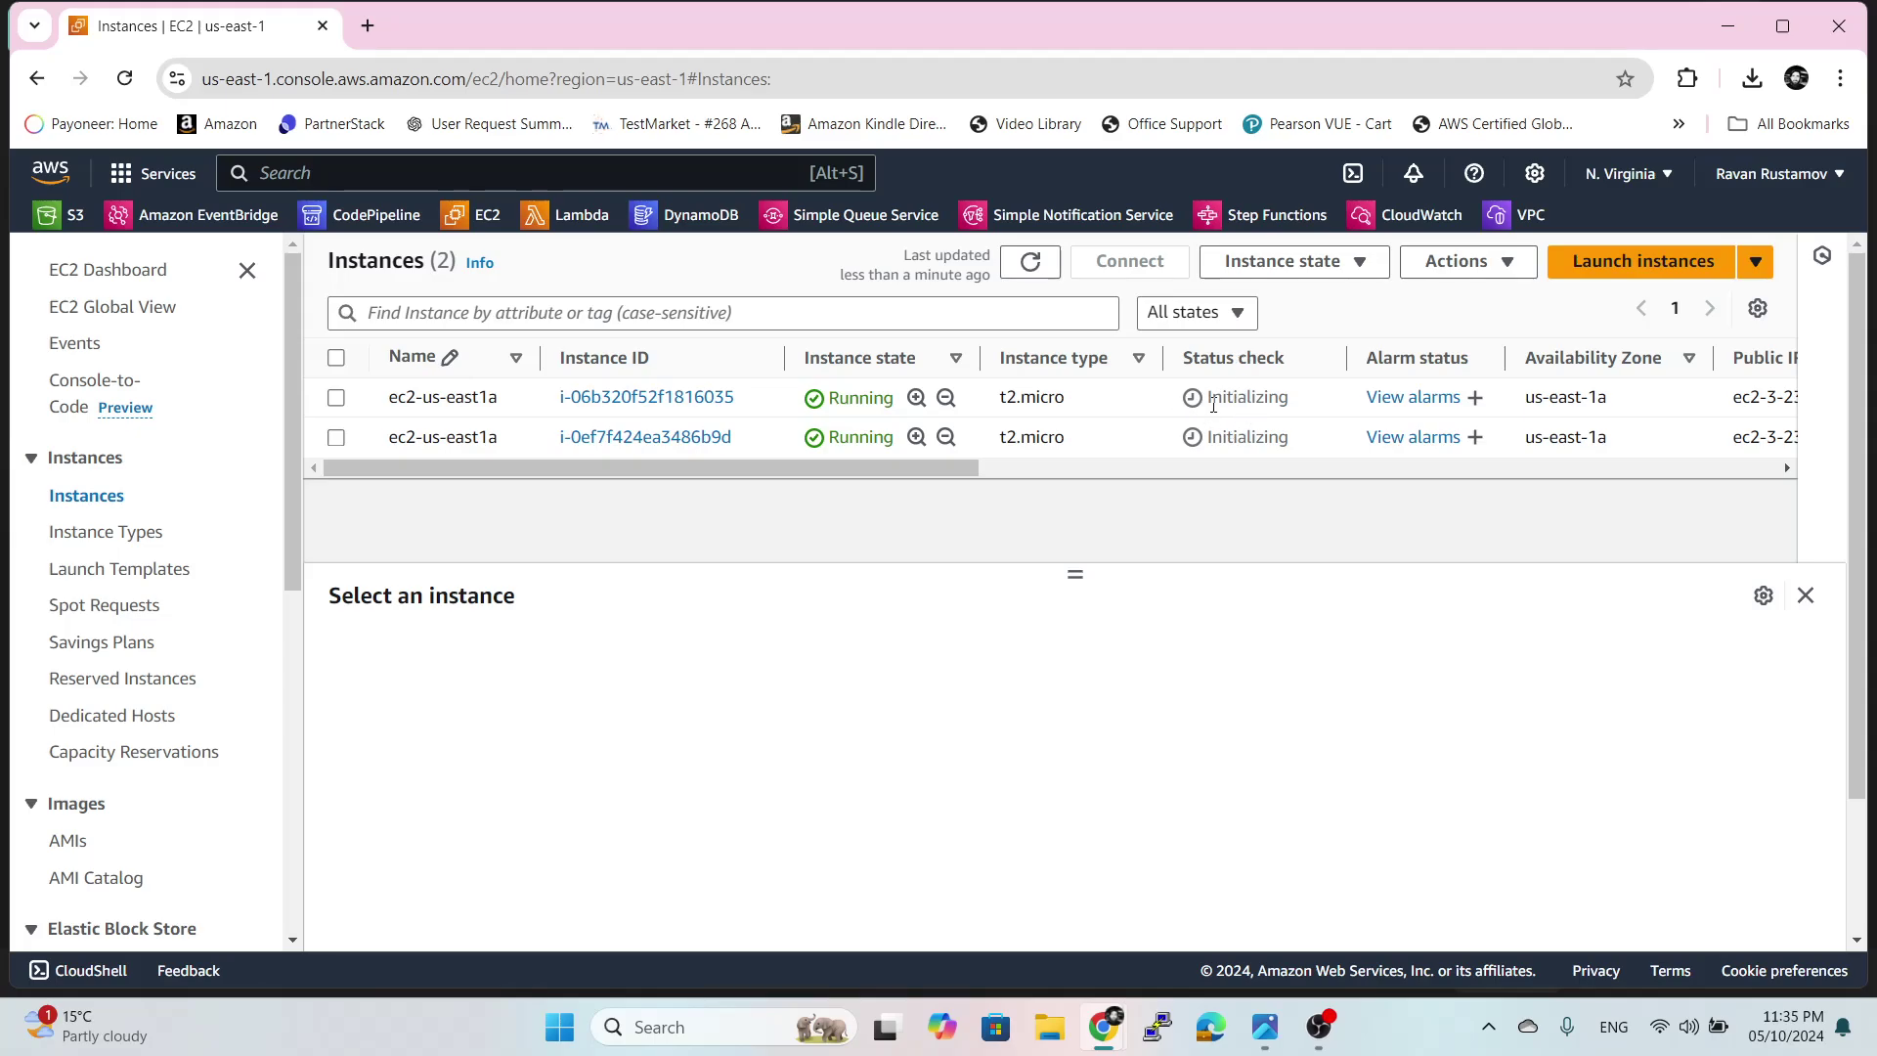
- Switch the console to the US East (Ohio) region and open the list of VPCs in the VPC console
{"action": "left_click", "coordinate": [1836, 176]}
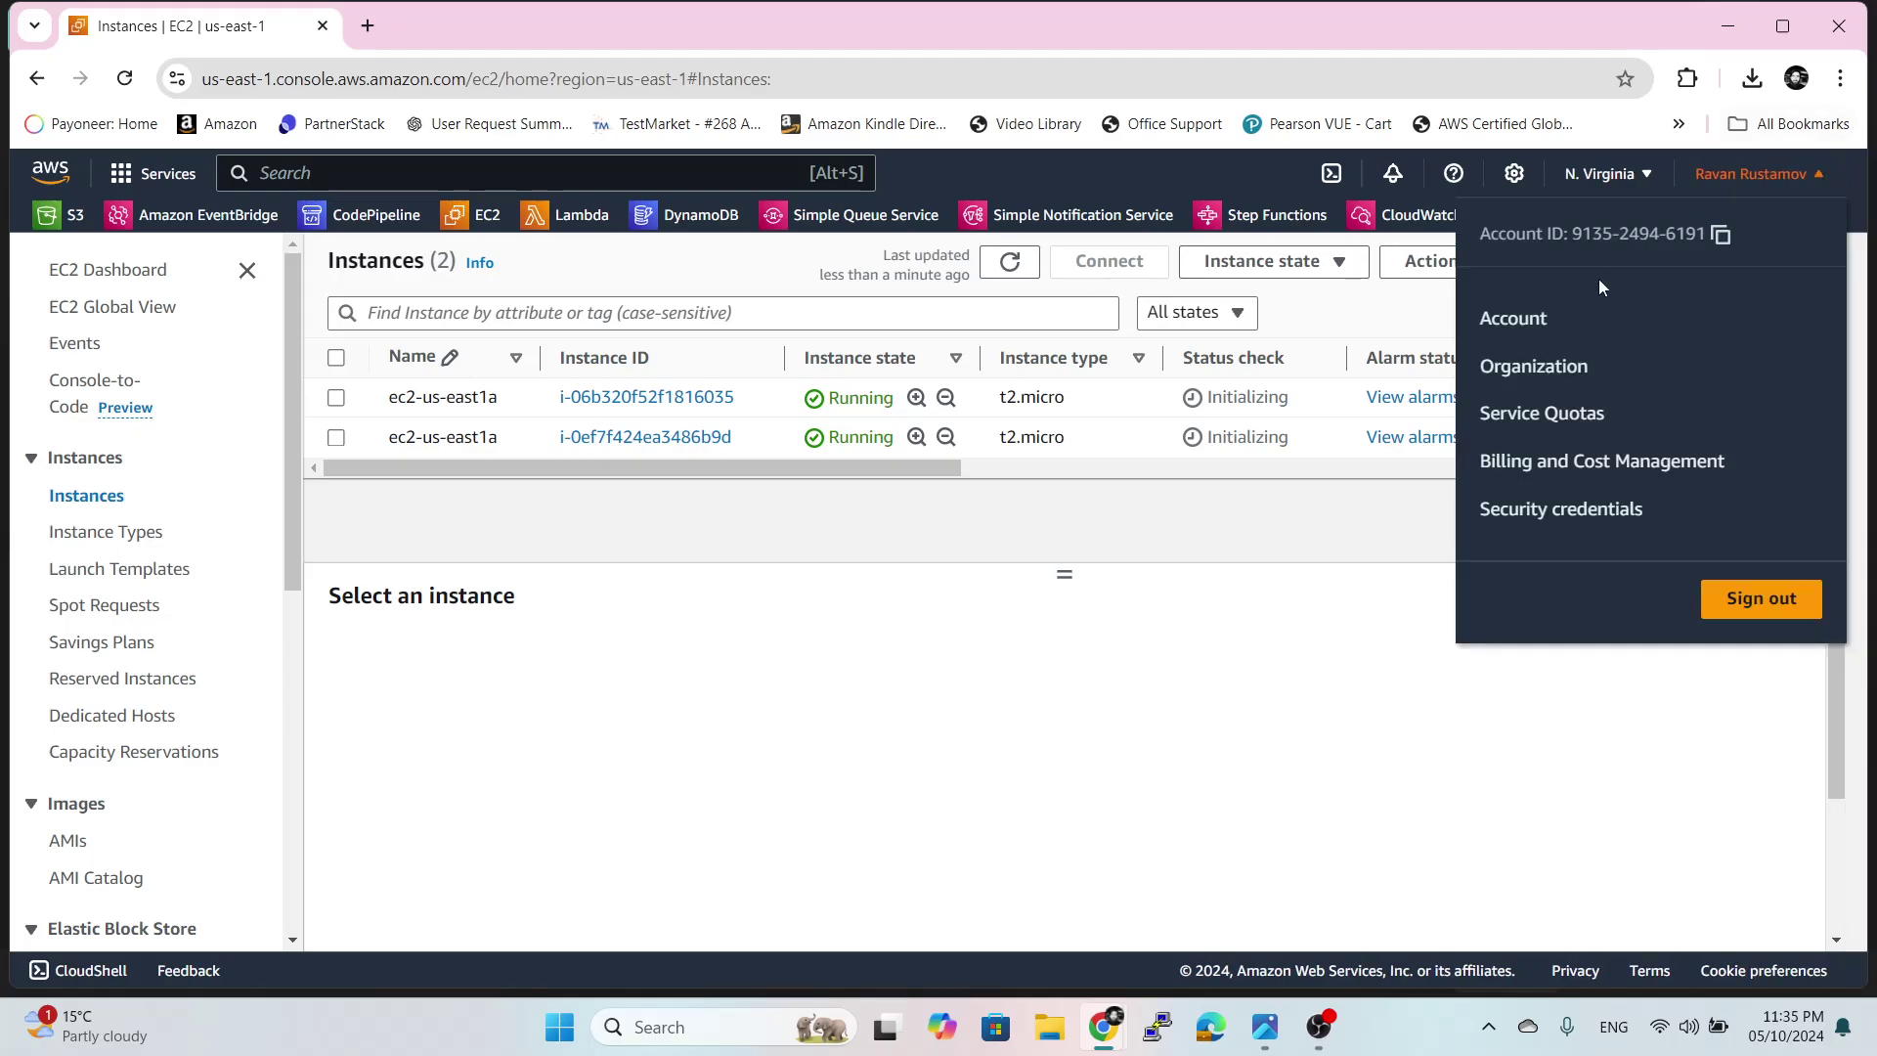
{"action": "left_click", "coordinate": [1605, 174]}
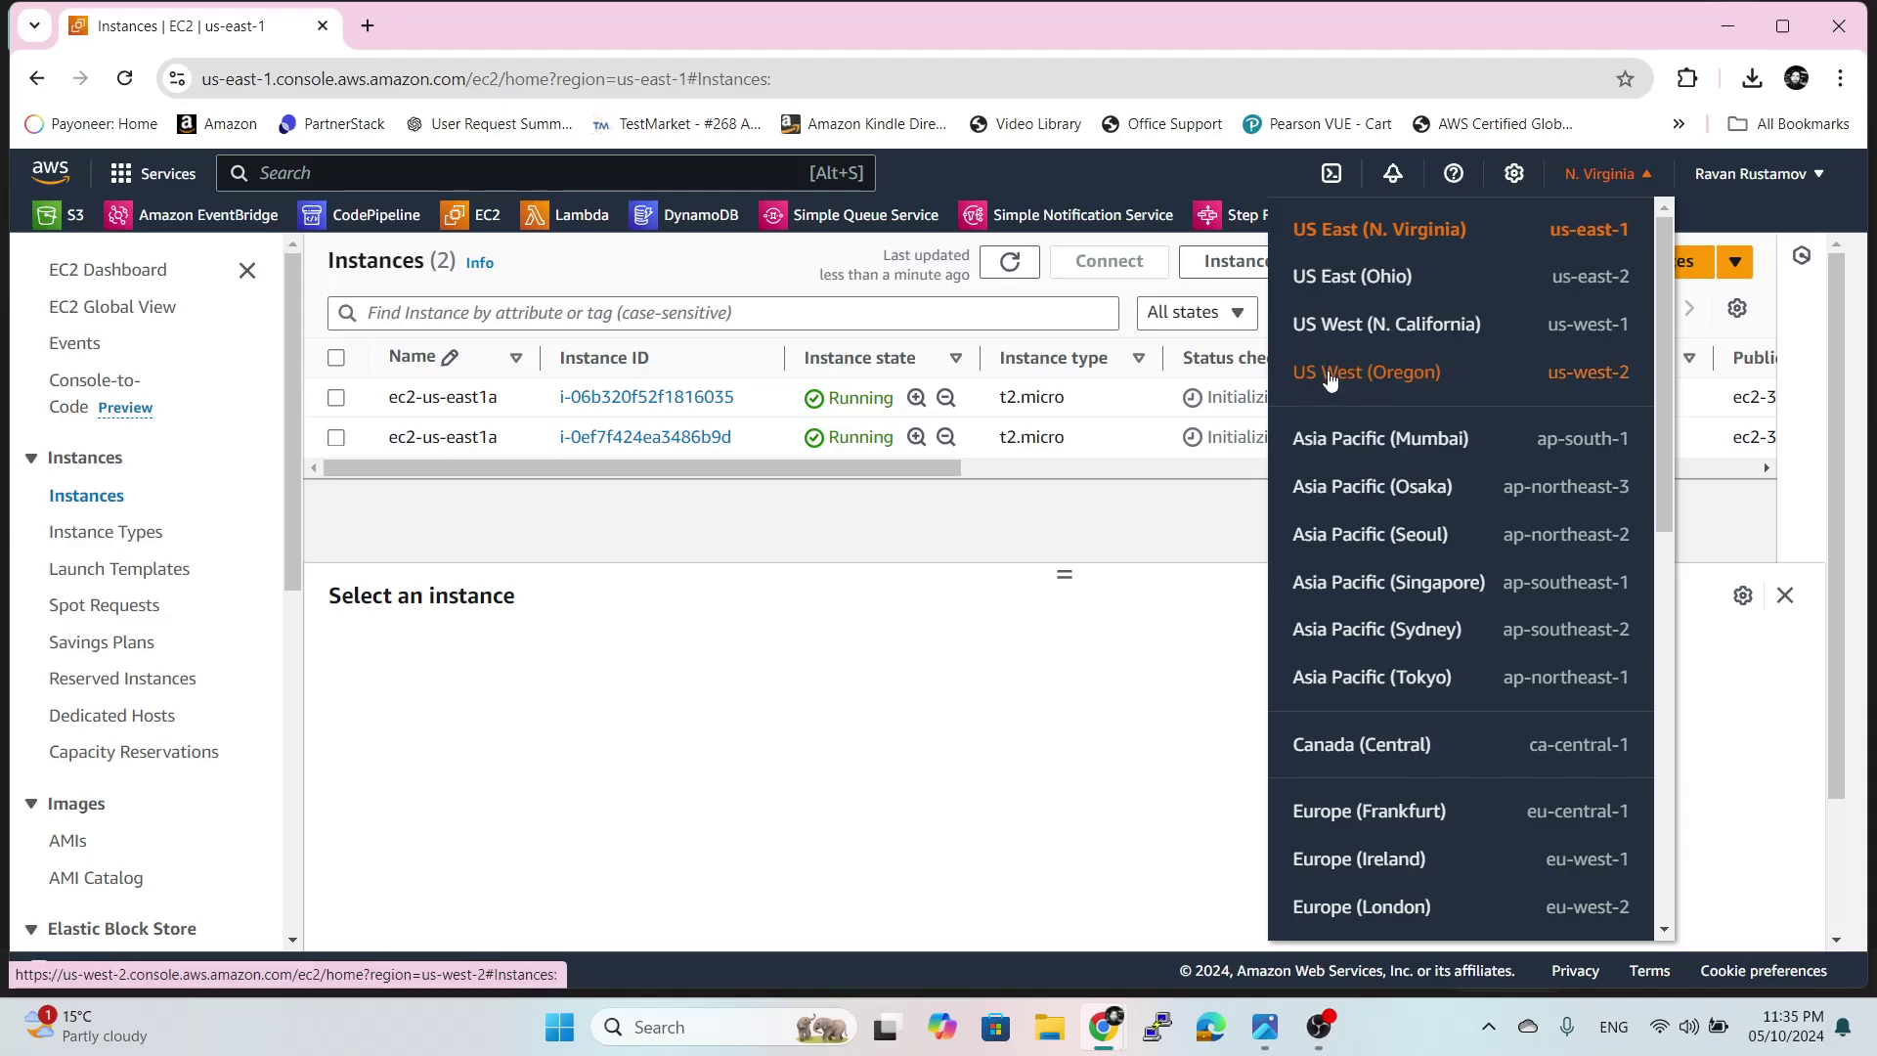
{"action": "left_click", "coordinate": [1375, 279]}
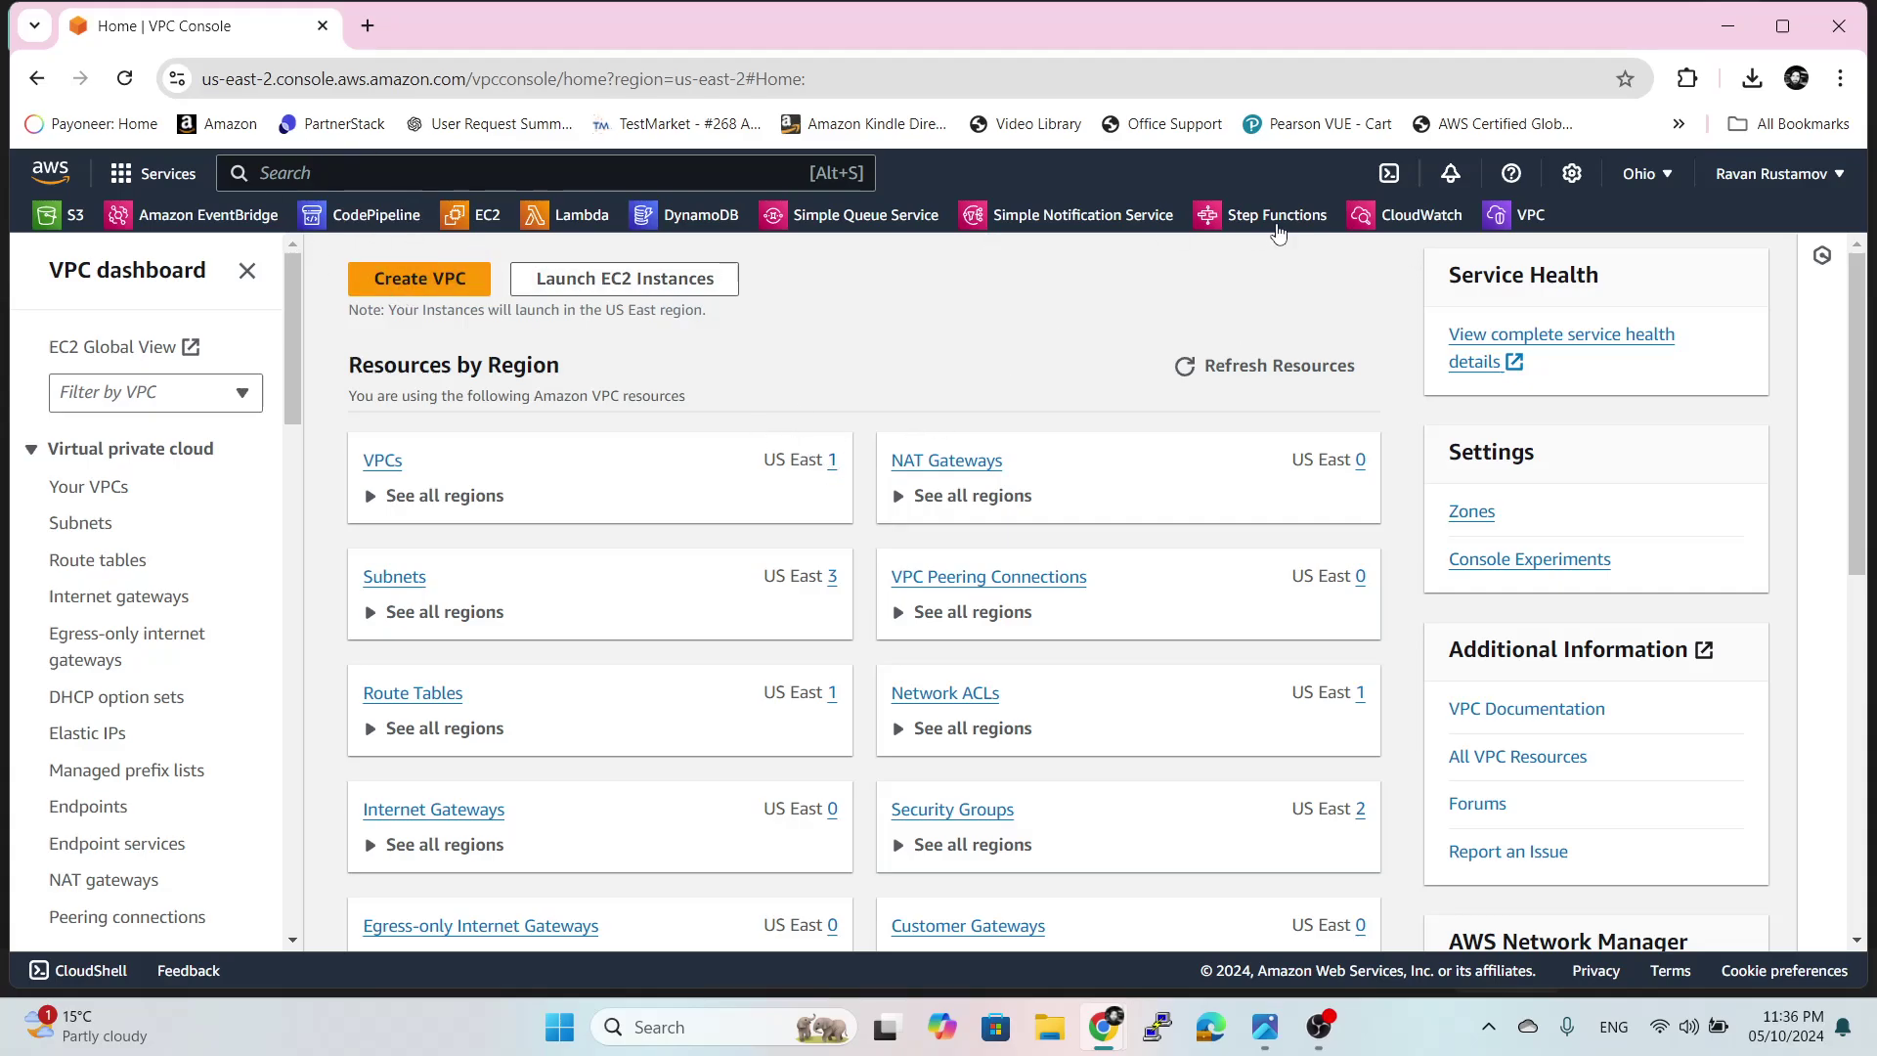
{"action": "left_click", "coordinate": [832, 465]}
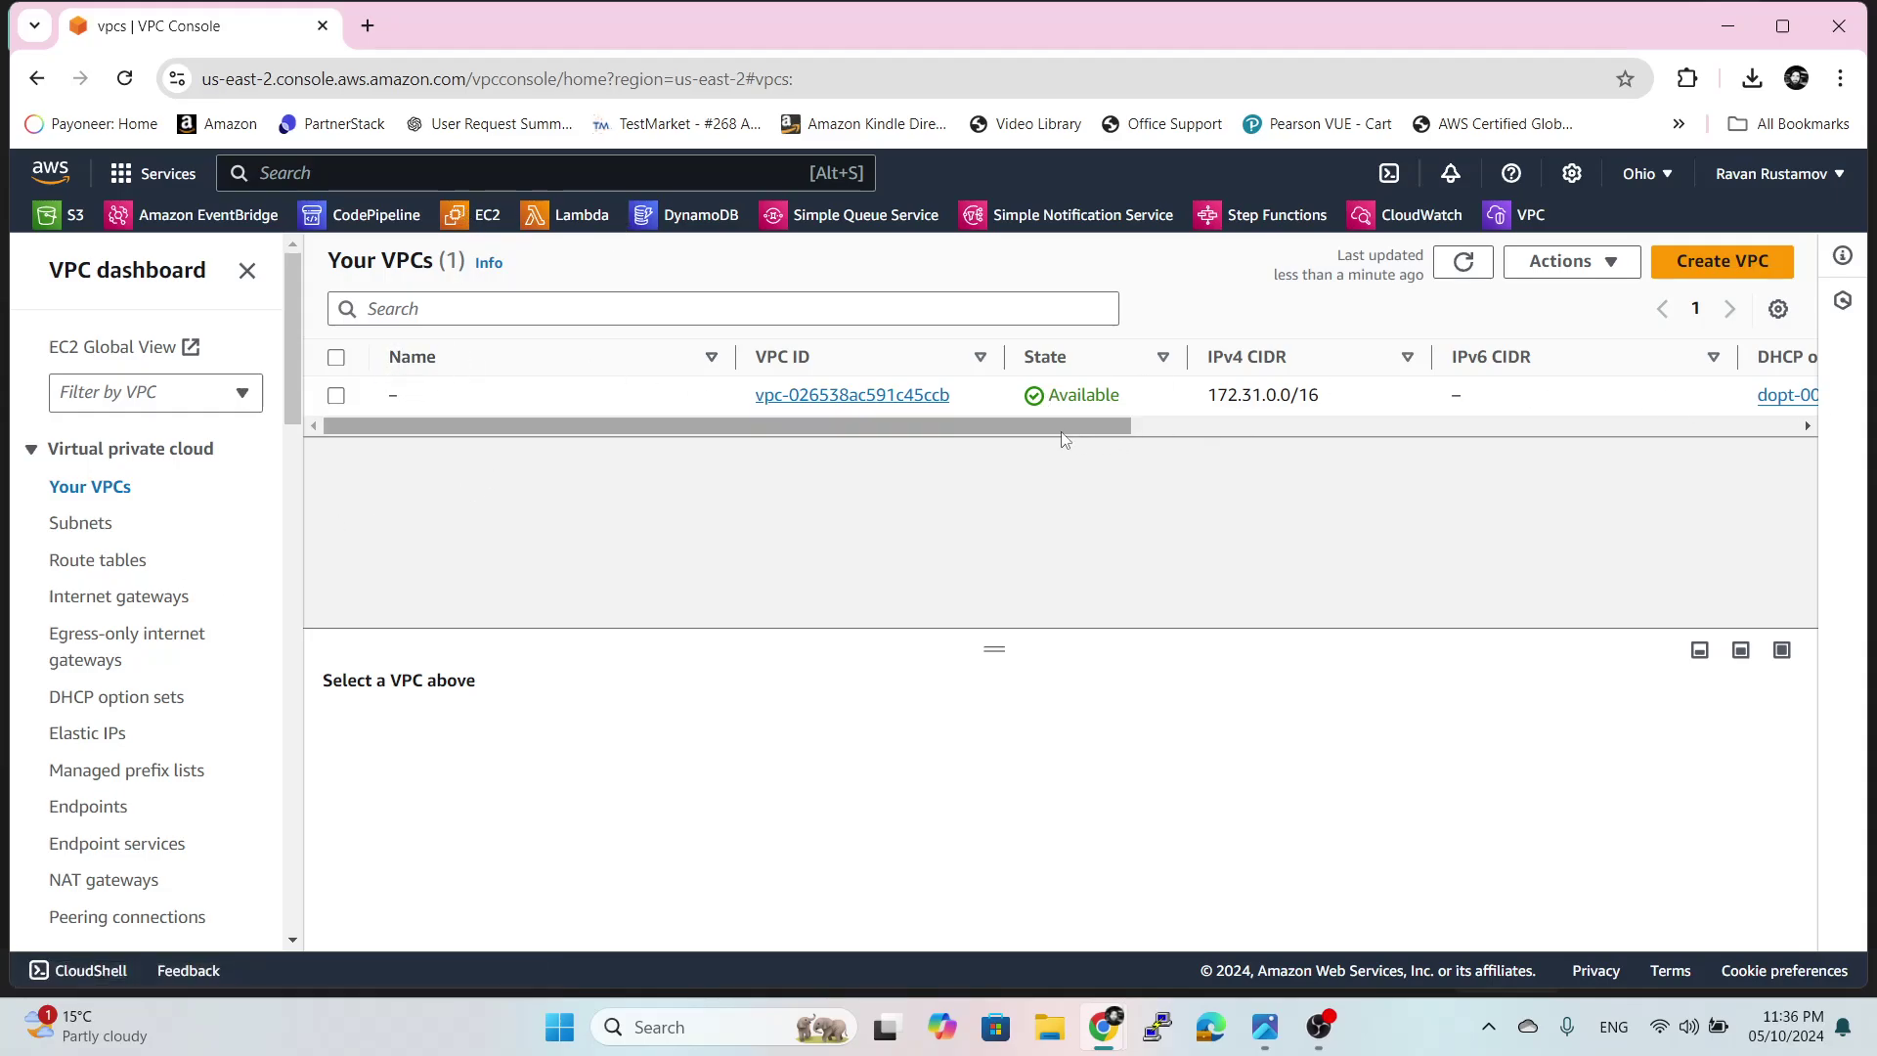
- Start launching an EC2 instance in the Ohio region and name it ec2-ohio-region
{"action": "left_click_drag", "start_coordinate": [1052, 427], "coordinate": [758, 466]}
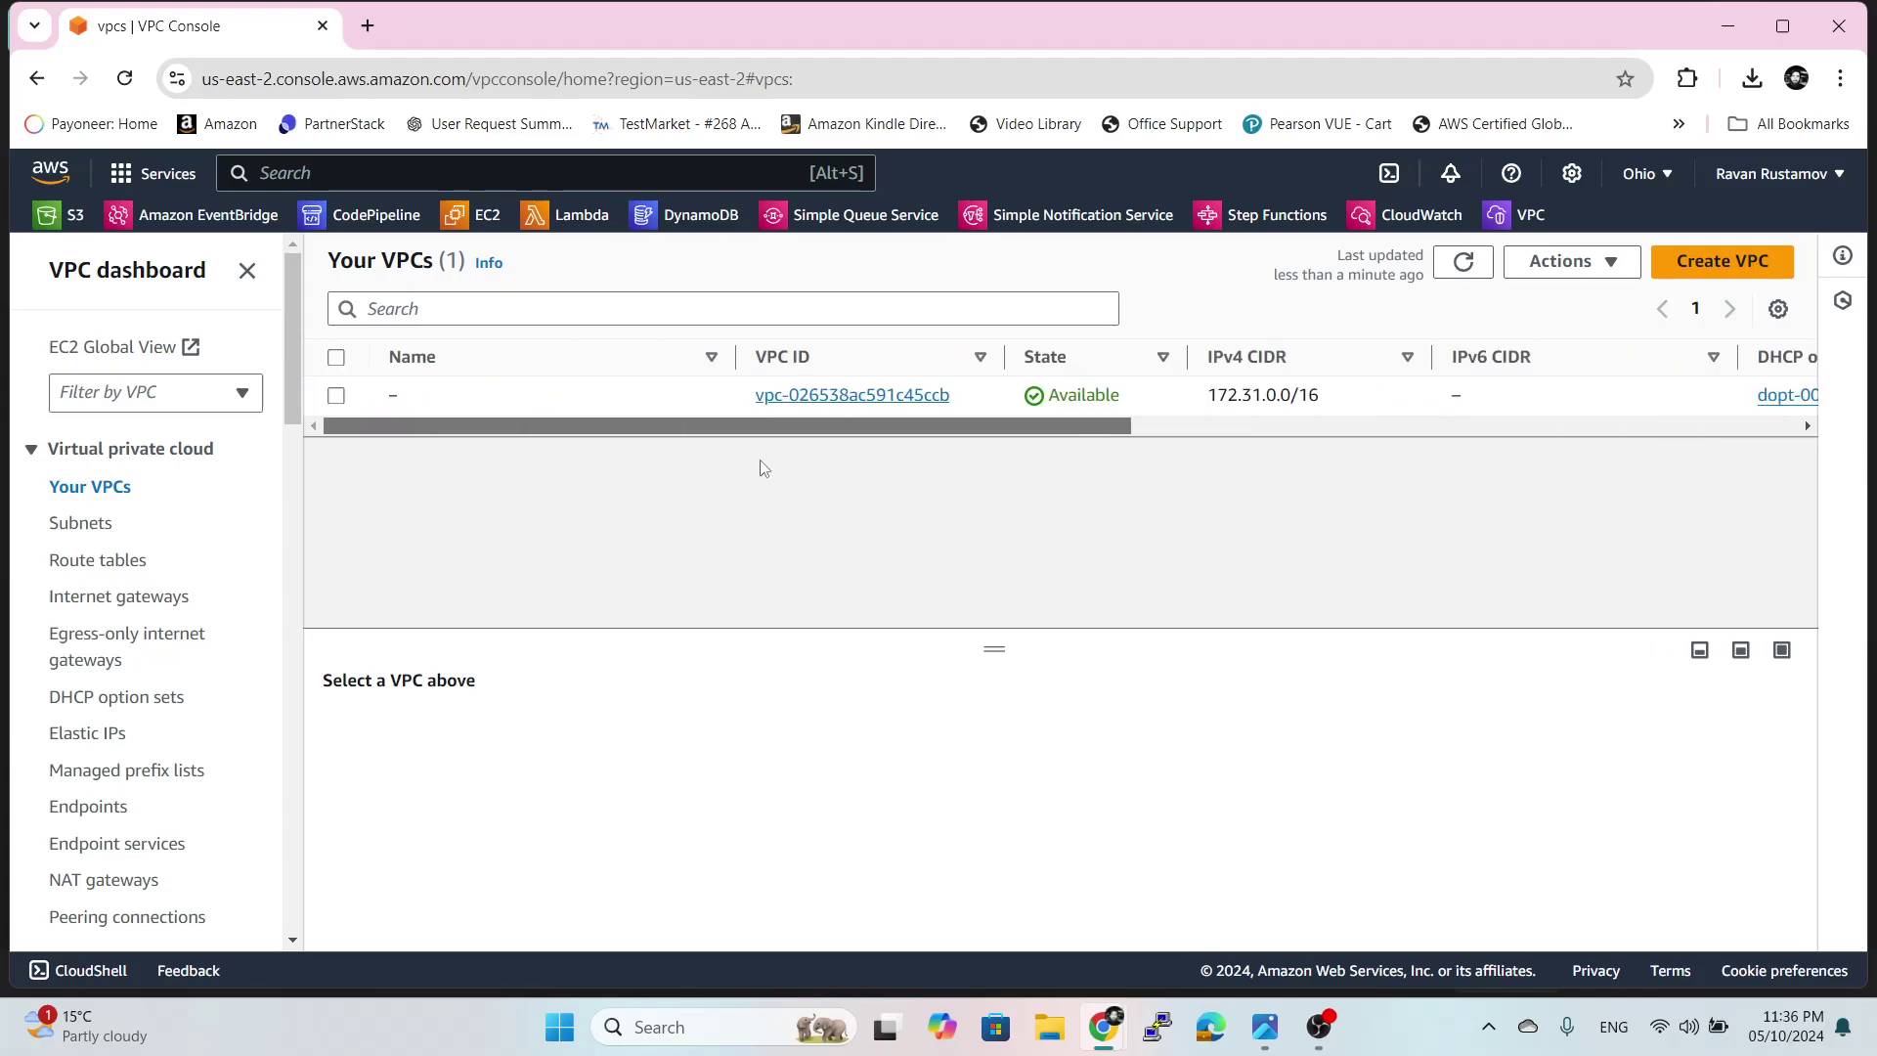
{"action": "left_click", "coordinate": [463, 217]}
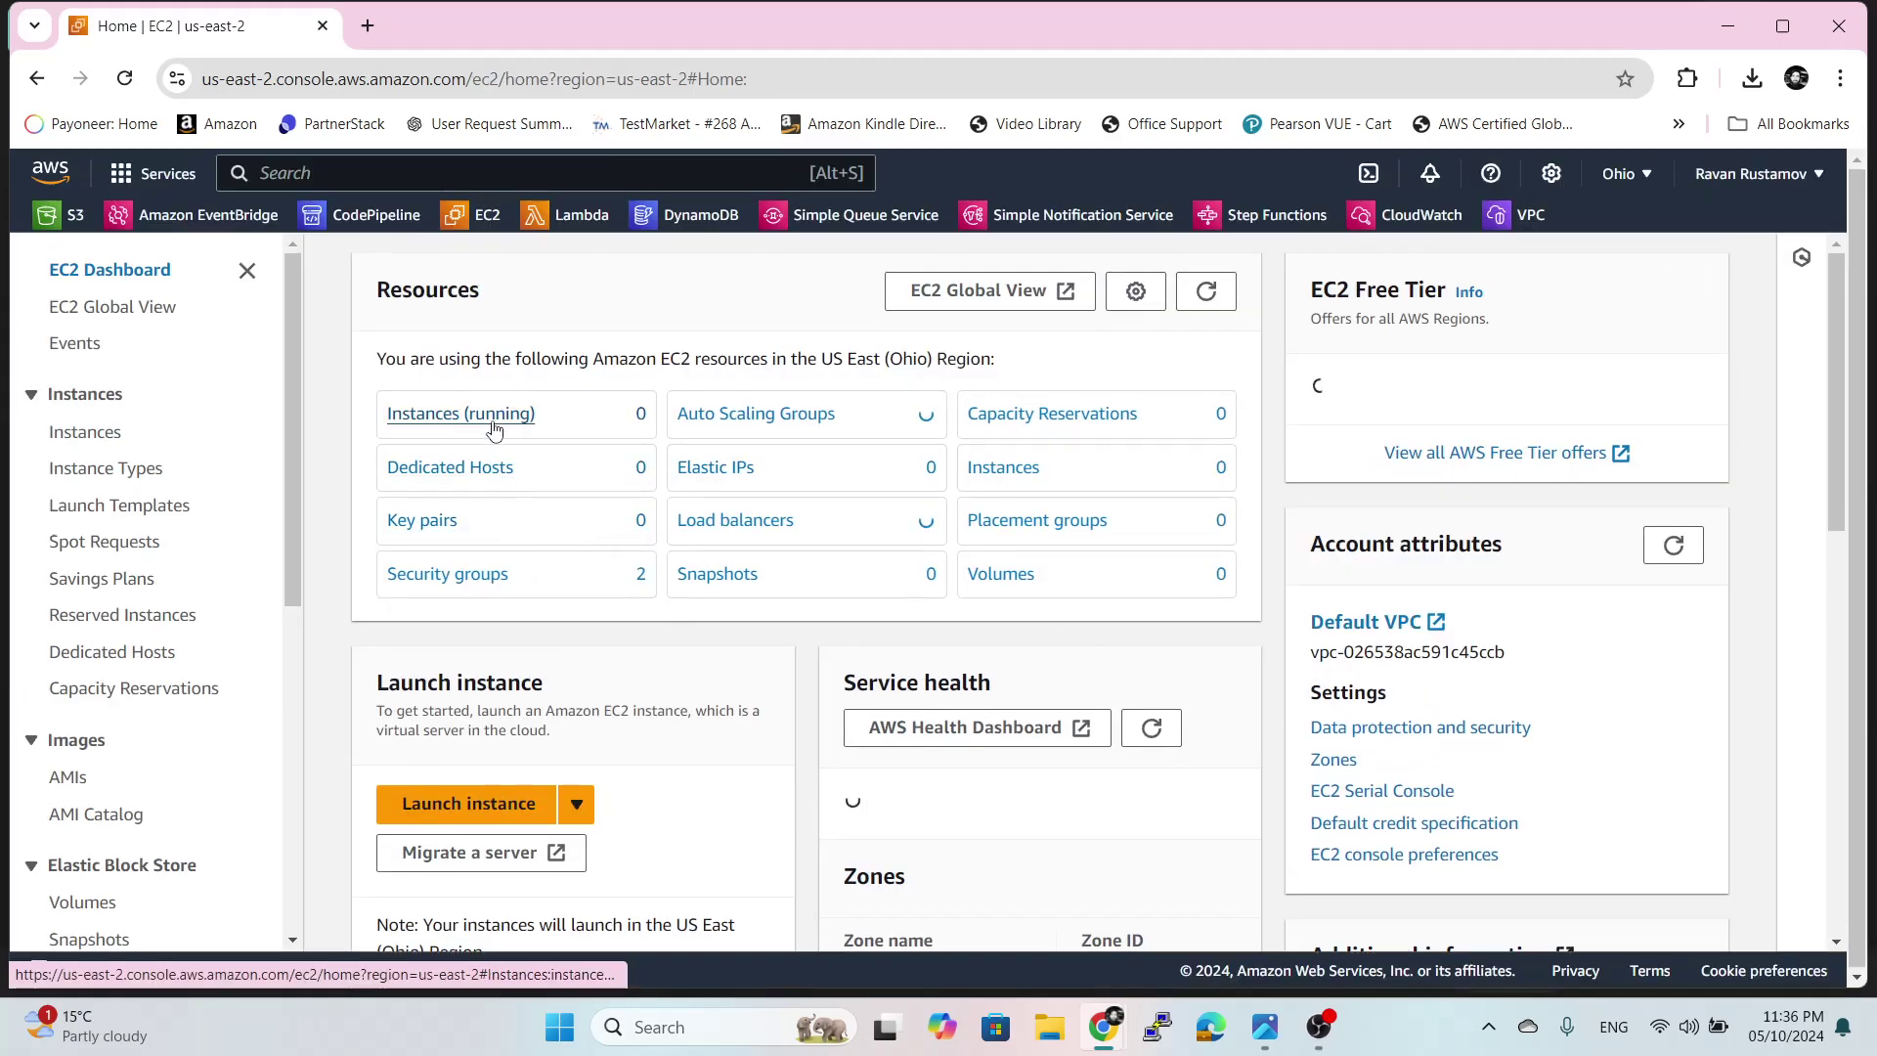
{"action": "left_click", "coordinate": [479, 814]}
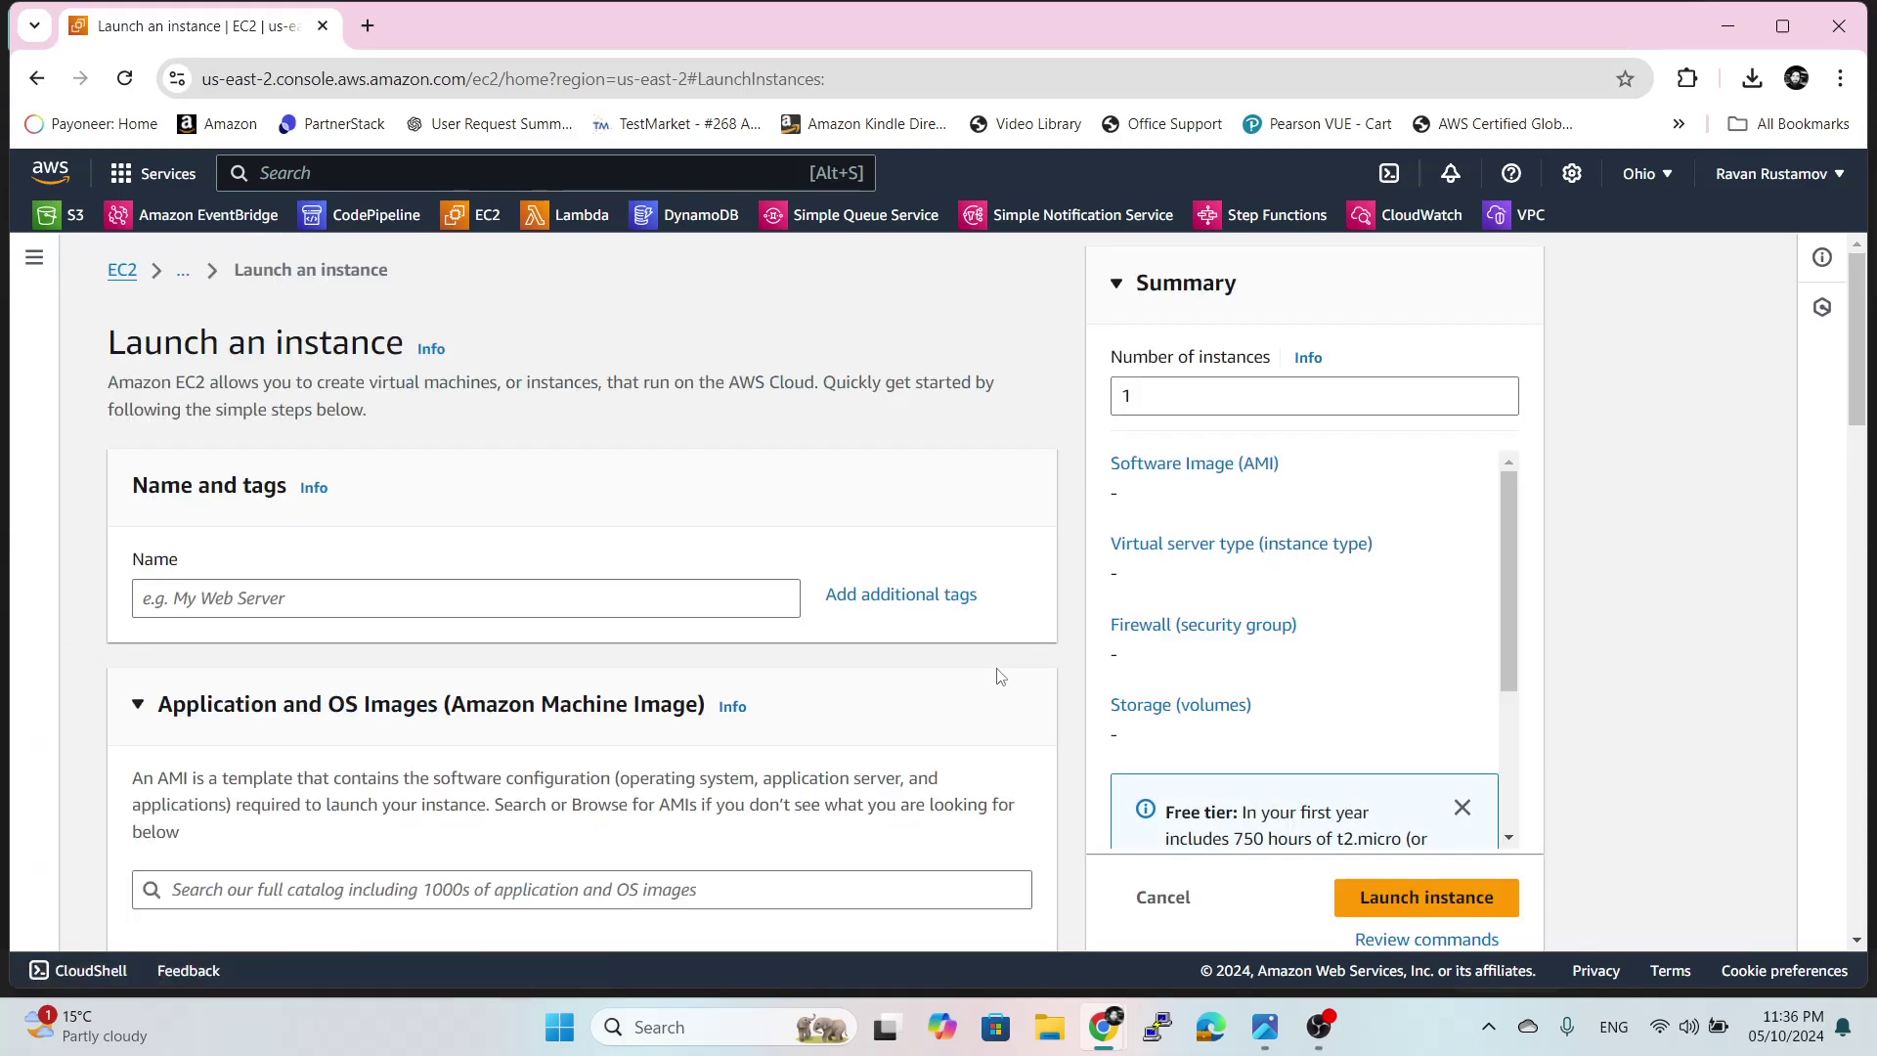
{"action": "left_click", "coordinate": [427, 599]}
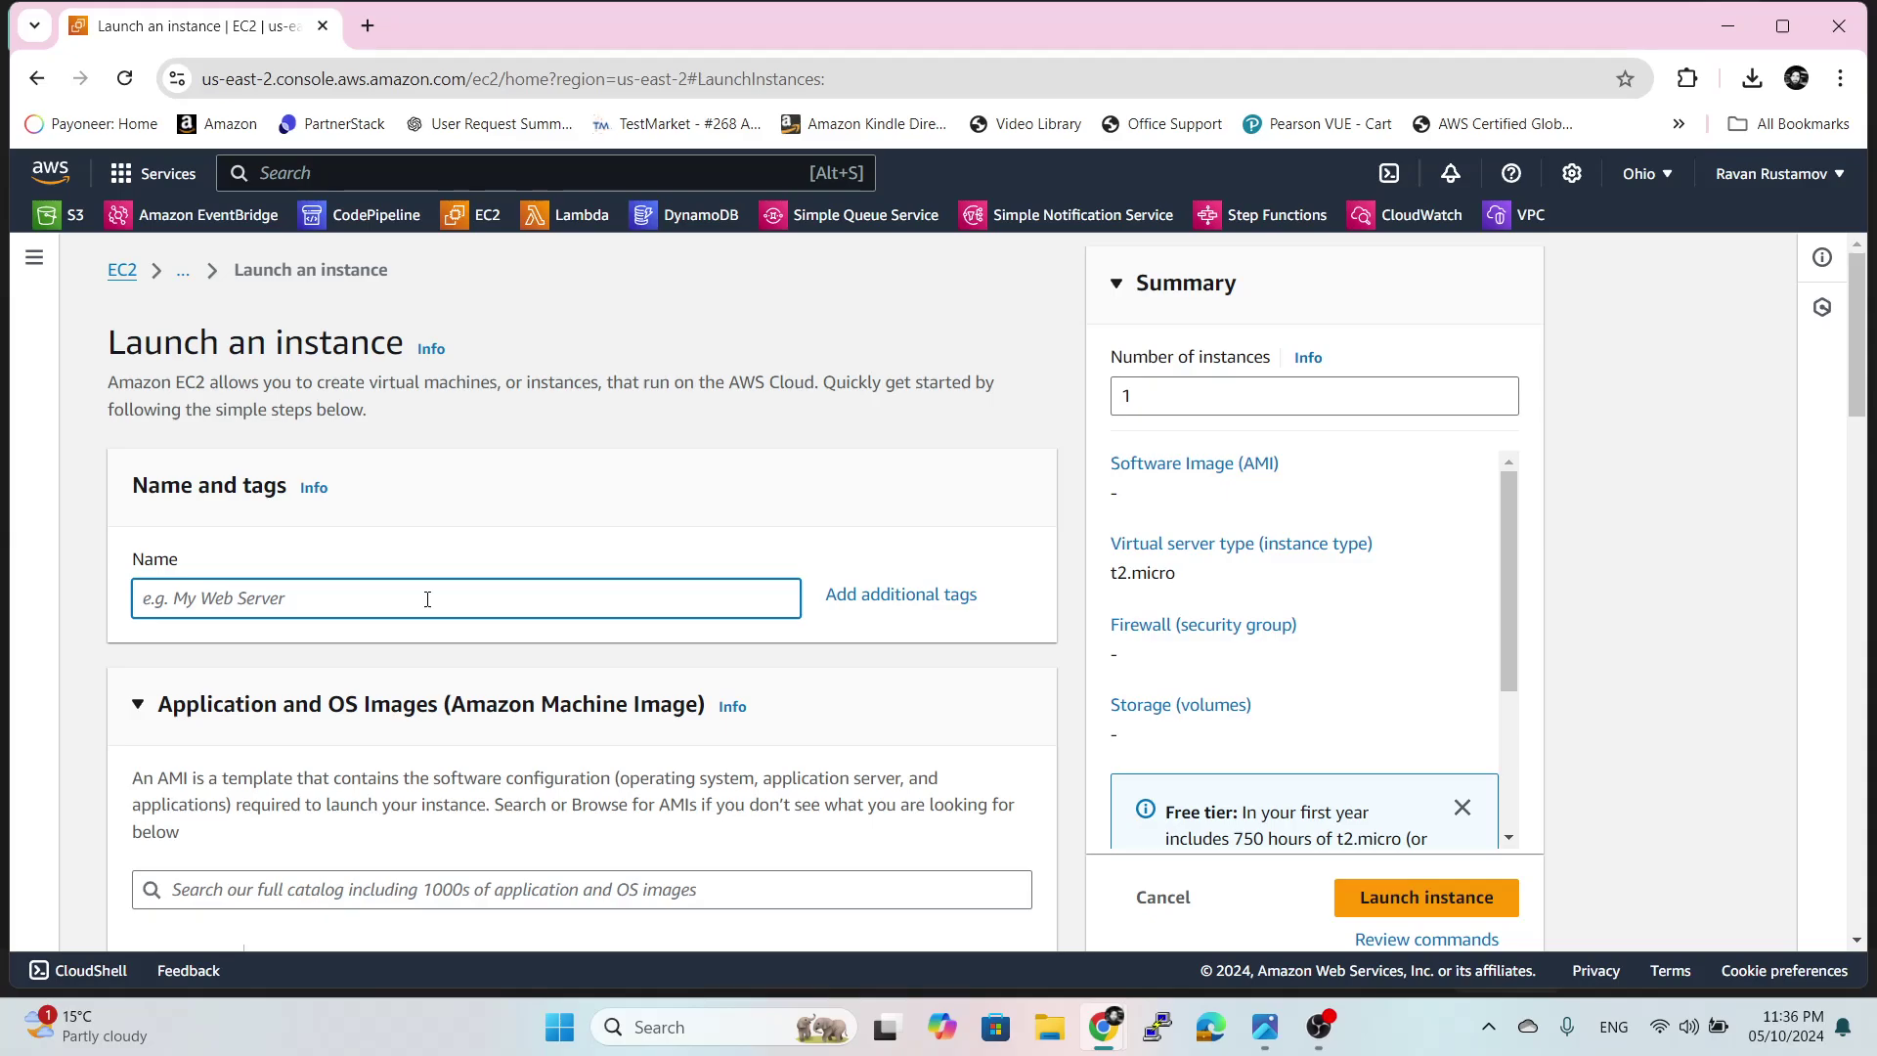
{"action": "type", "text": "ec2-ohio-region"}
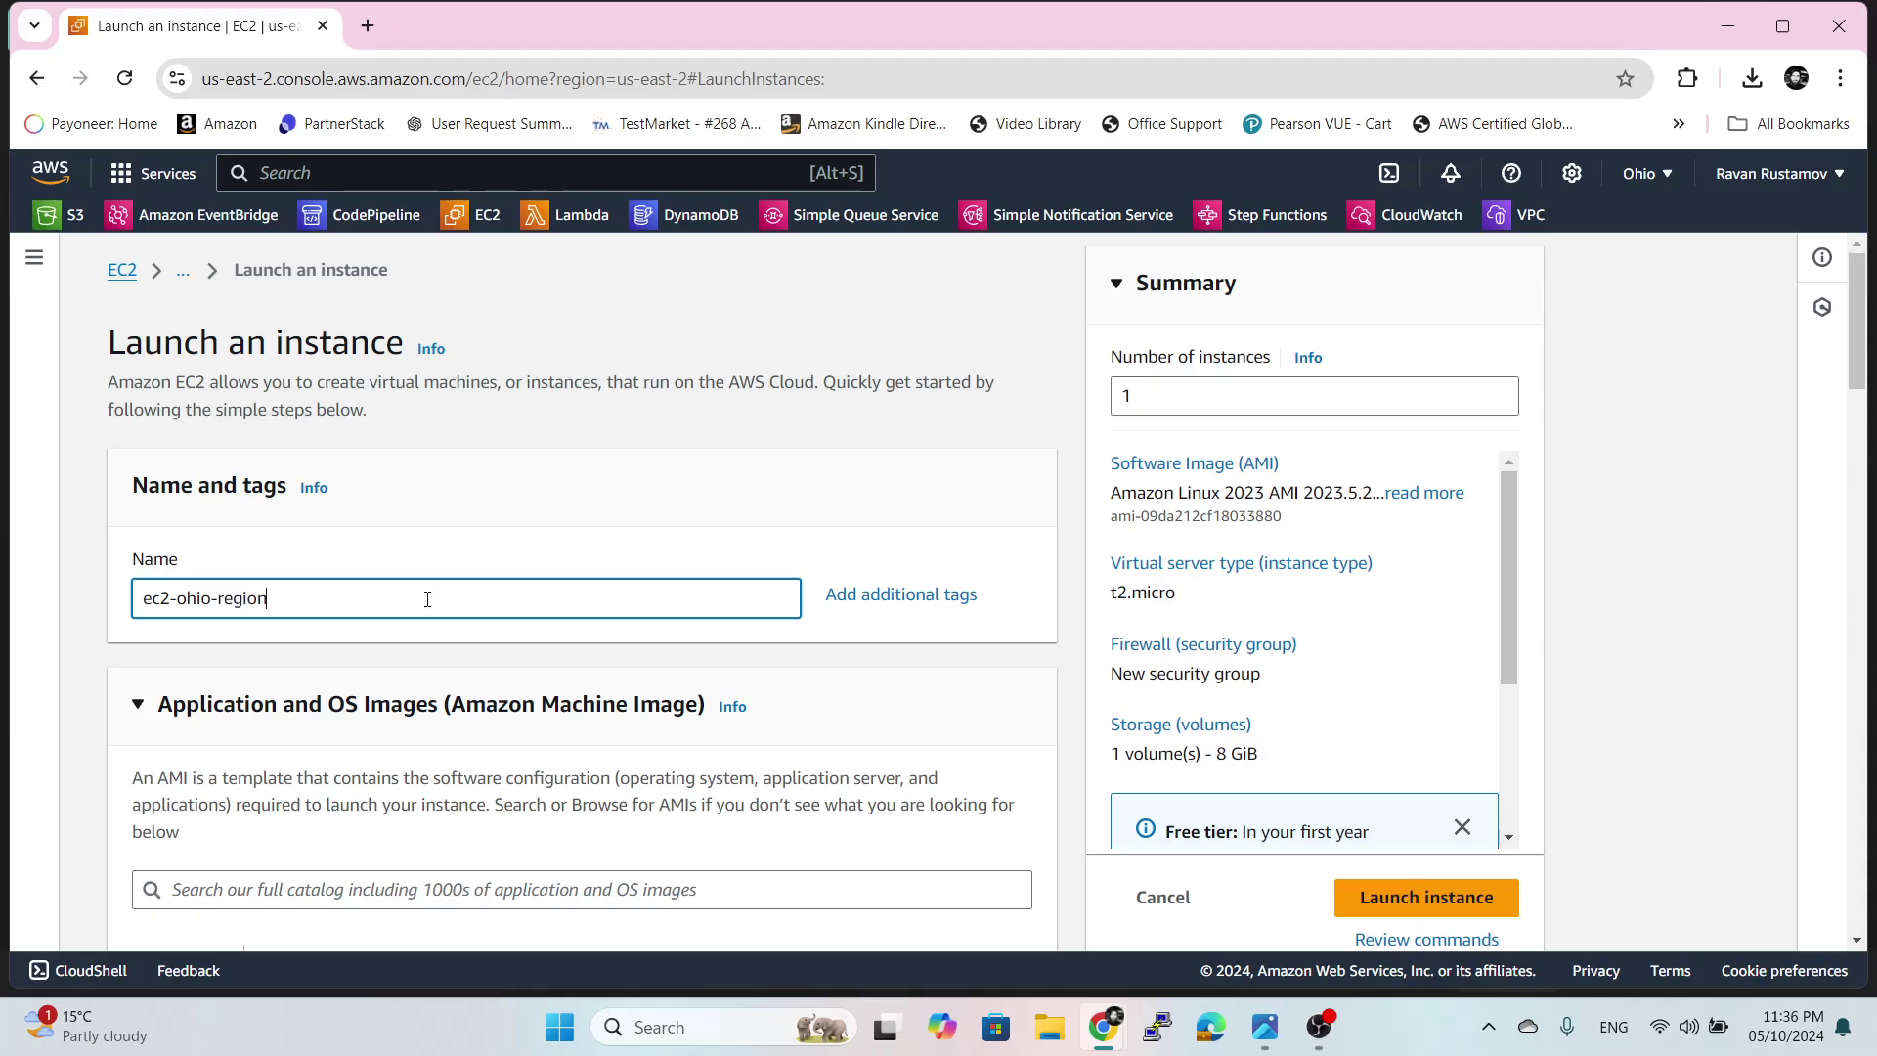
- Create an RSA key pair named ohio in .pem format and select it as the instance's login key pair
{"action": "scroll", "coordinate": [438, 599], "scroll_direction": "down", "scroll_amount": 3}
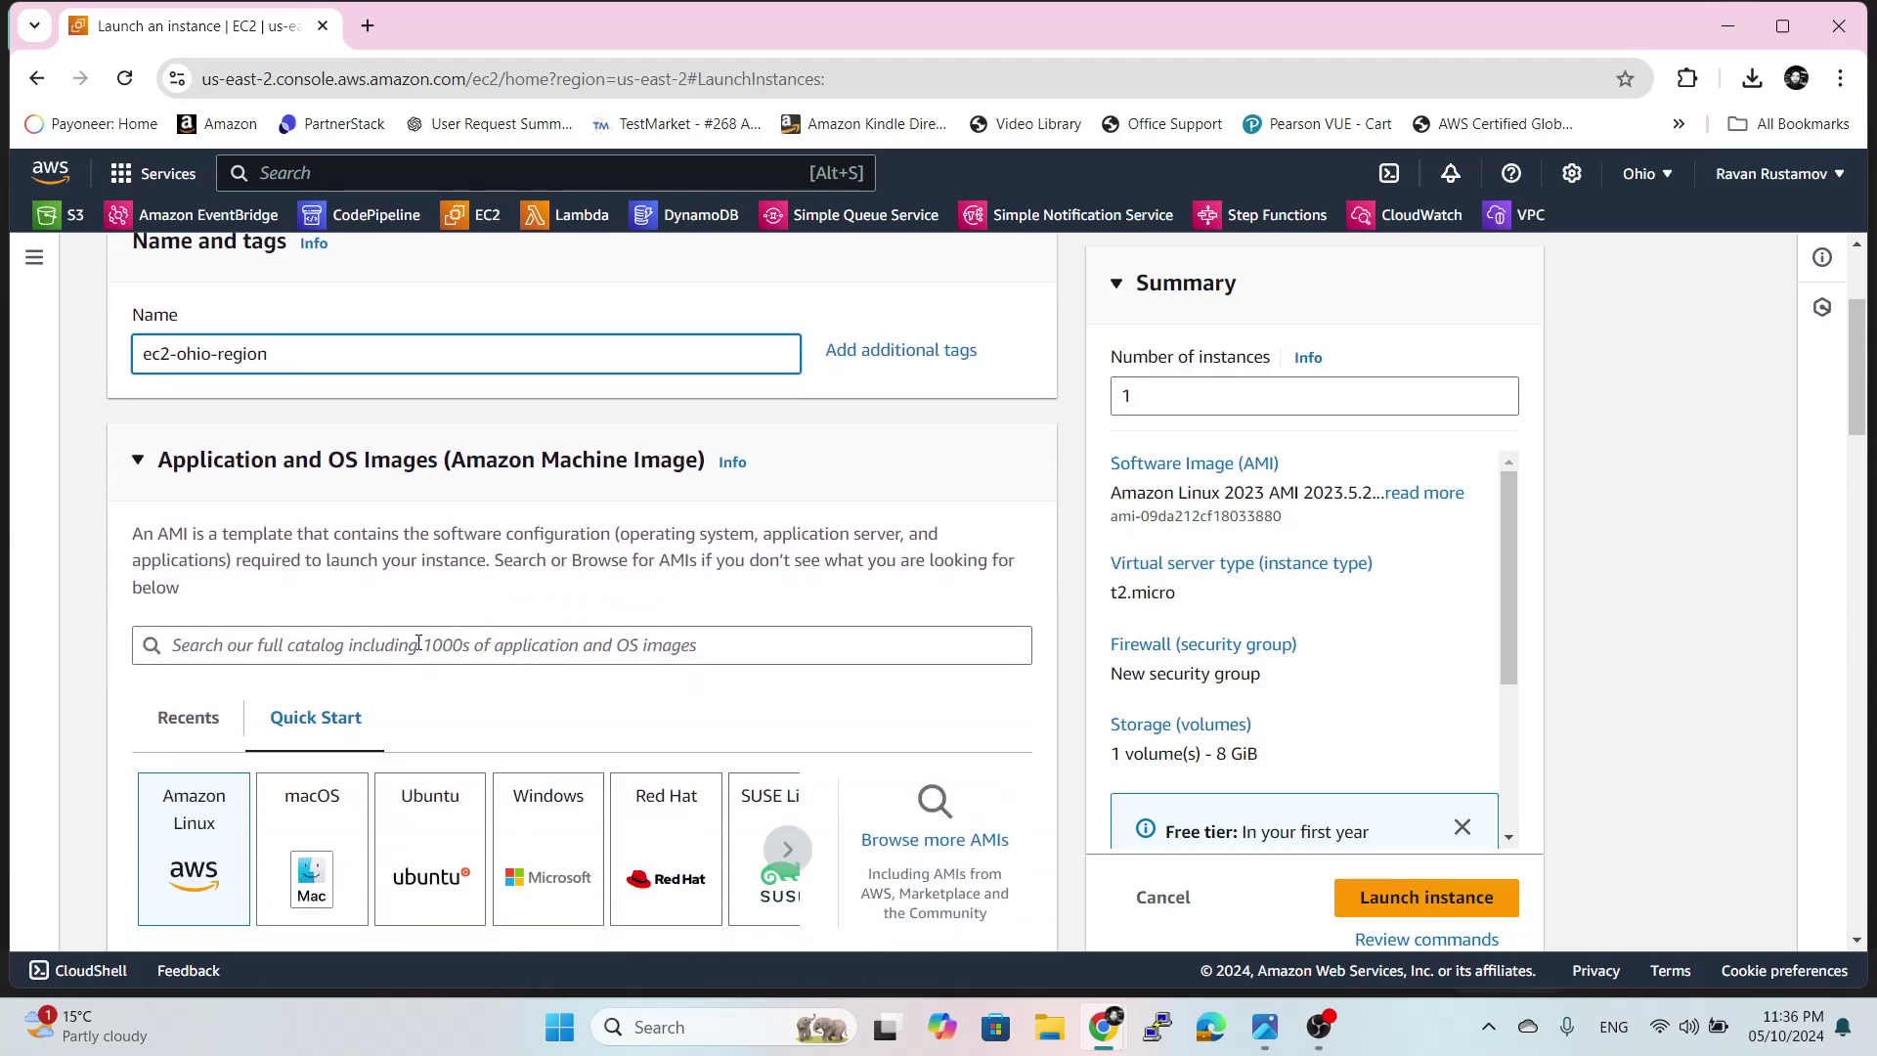
{"action": "scroll", "coordinate": [411, 709], "scroll_direction": "down", "scroll_amount": 5}
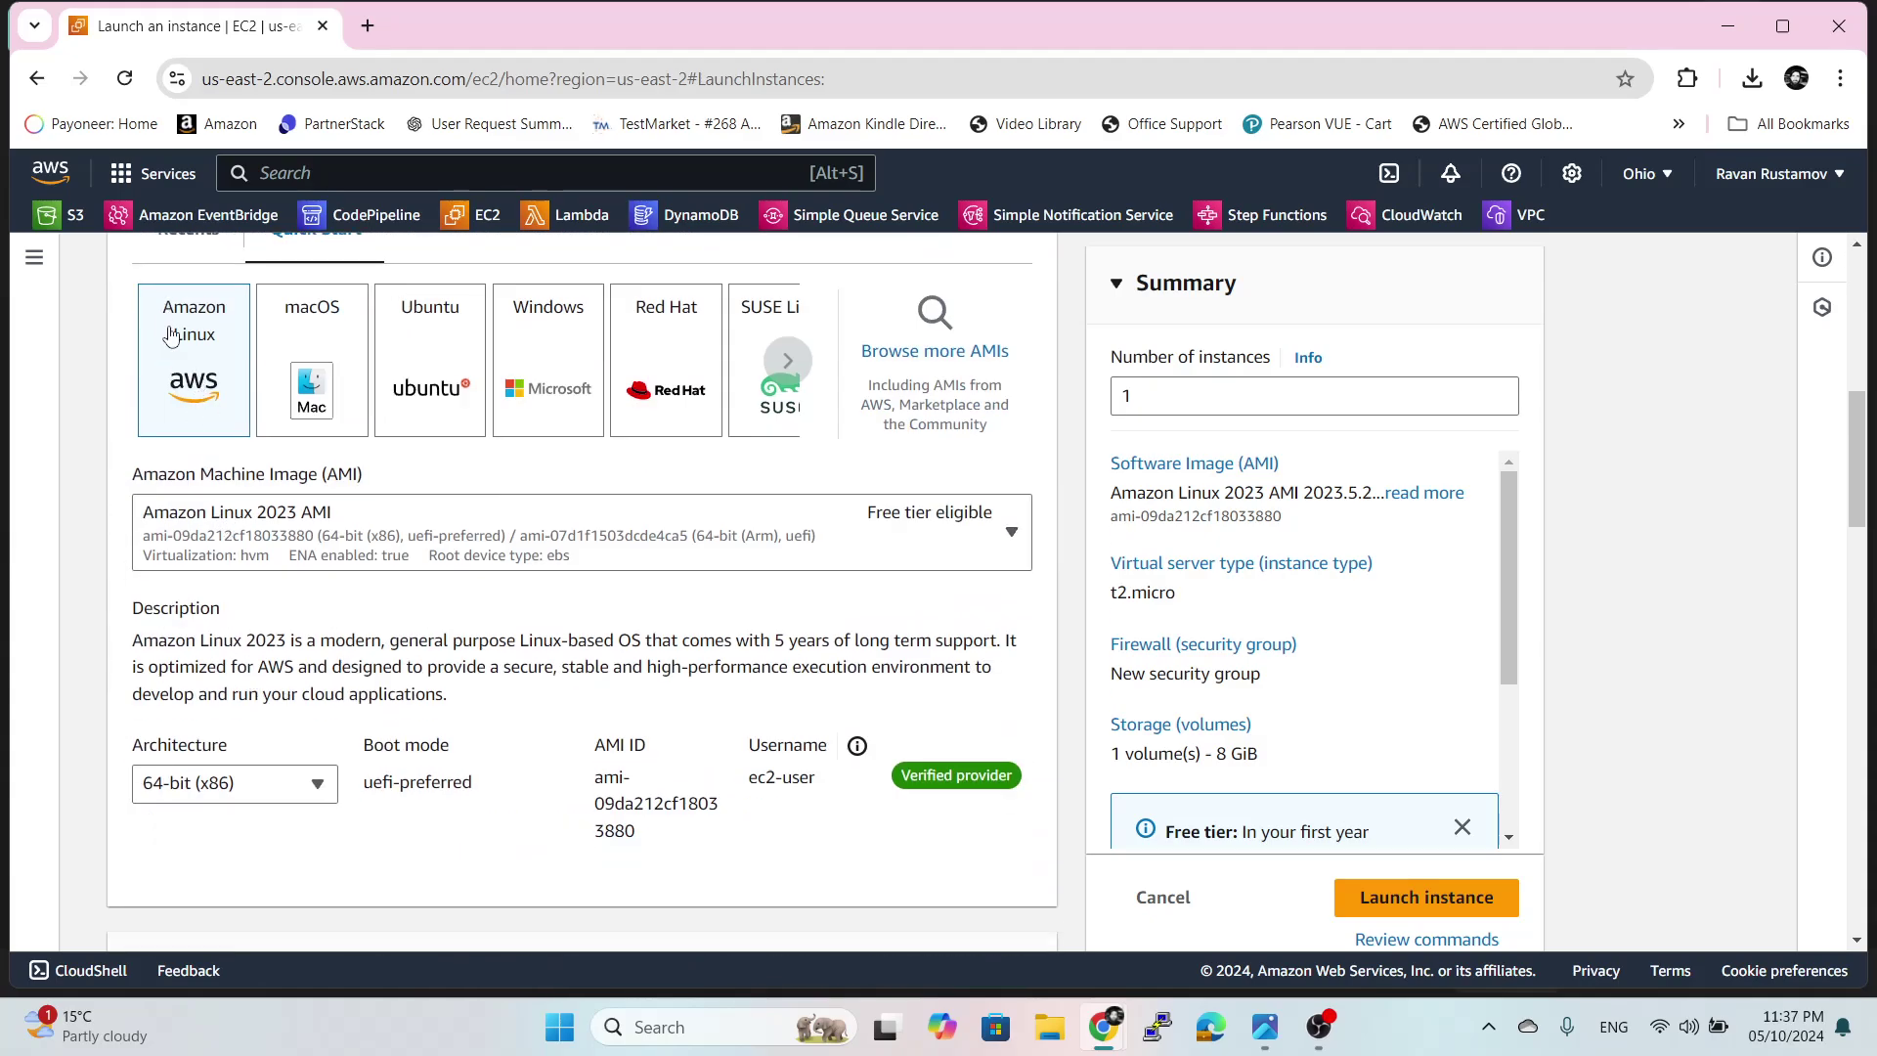
{"action": "scroll", "coordinate": [319, 669], "scroll_direction": "down", "scroll_amount": 3}
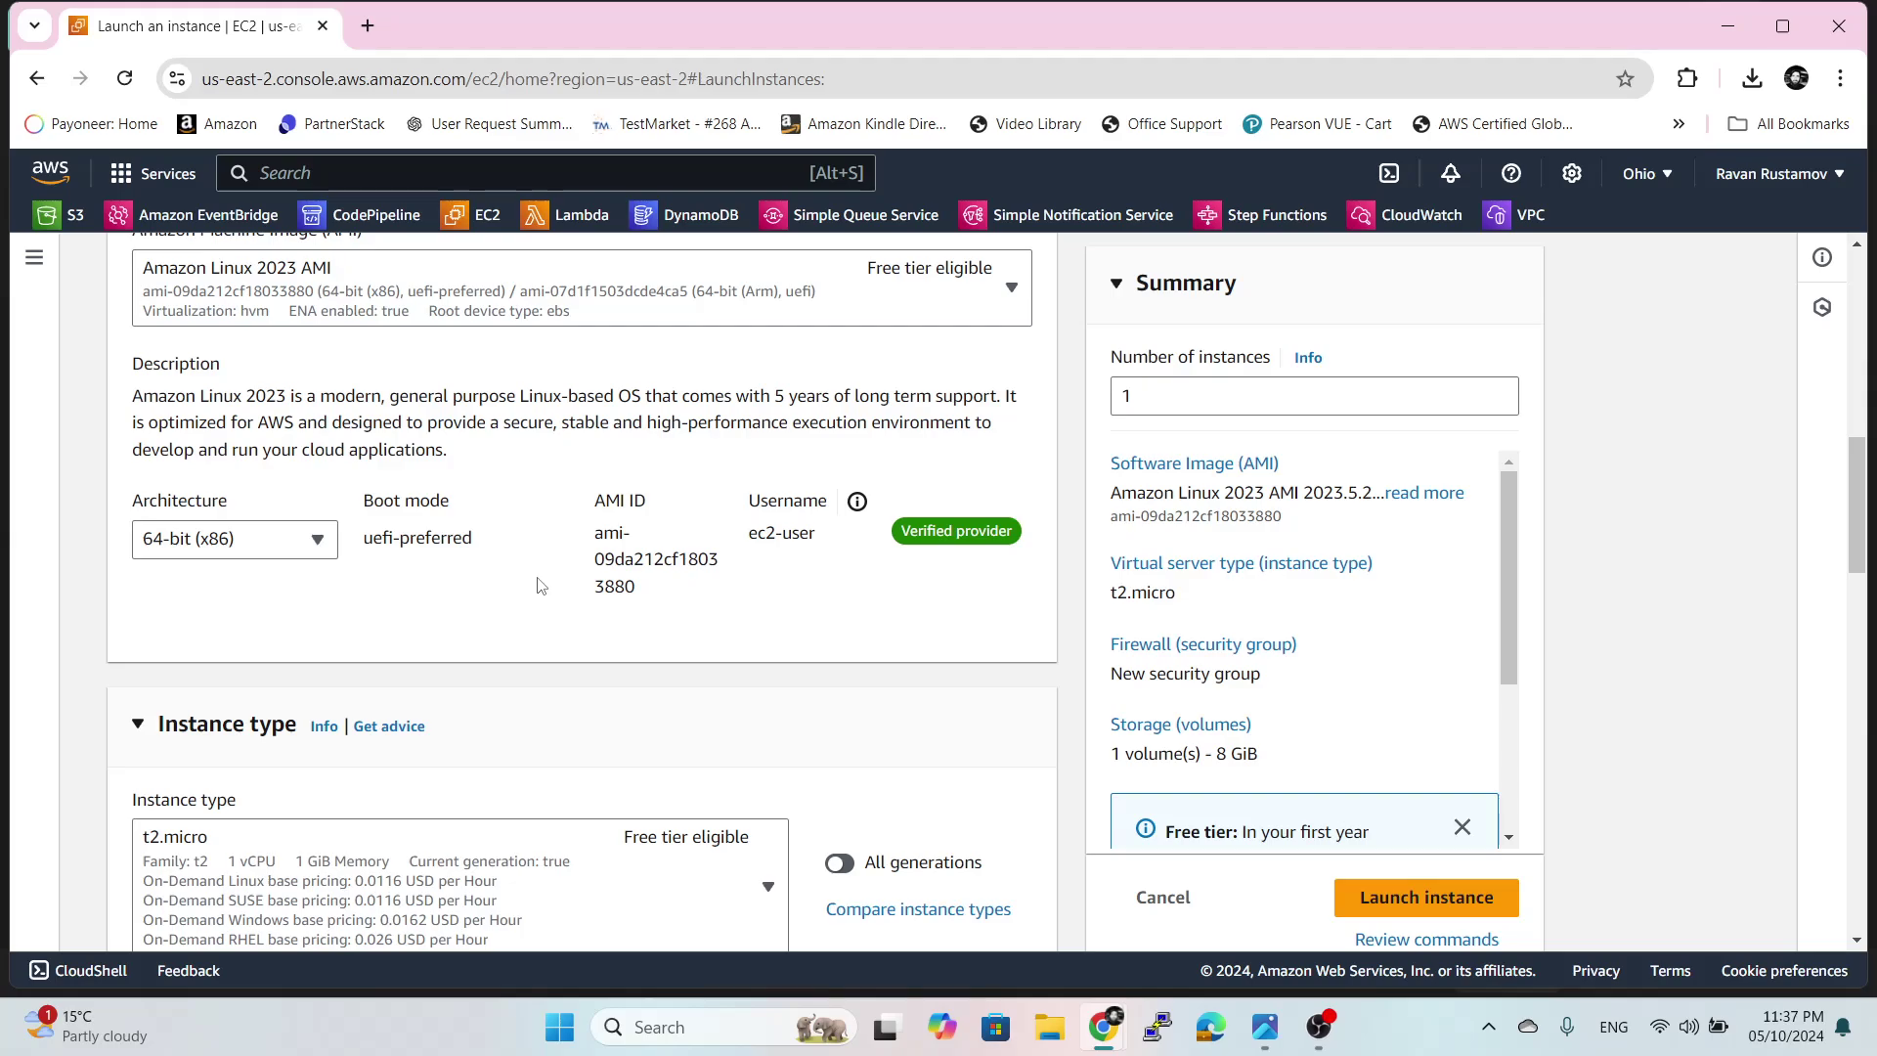
{"action": "scroll", "coordinate": [543, 587], "scroll_direction": "down", "scroll_amount": 8}
{"action": "scroll", "coordinate": [440, 454], "scroll_direction": "up", "scroll_amount": 3}
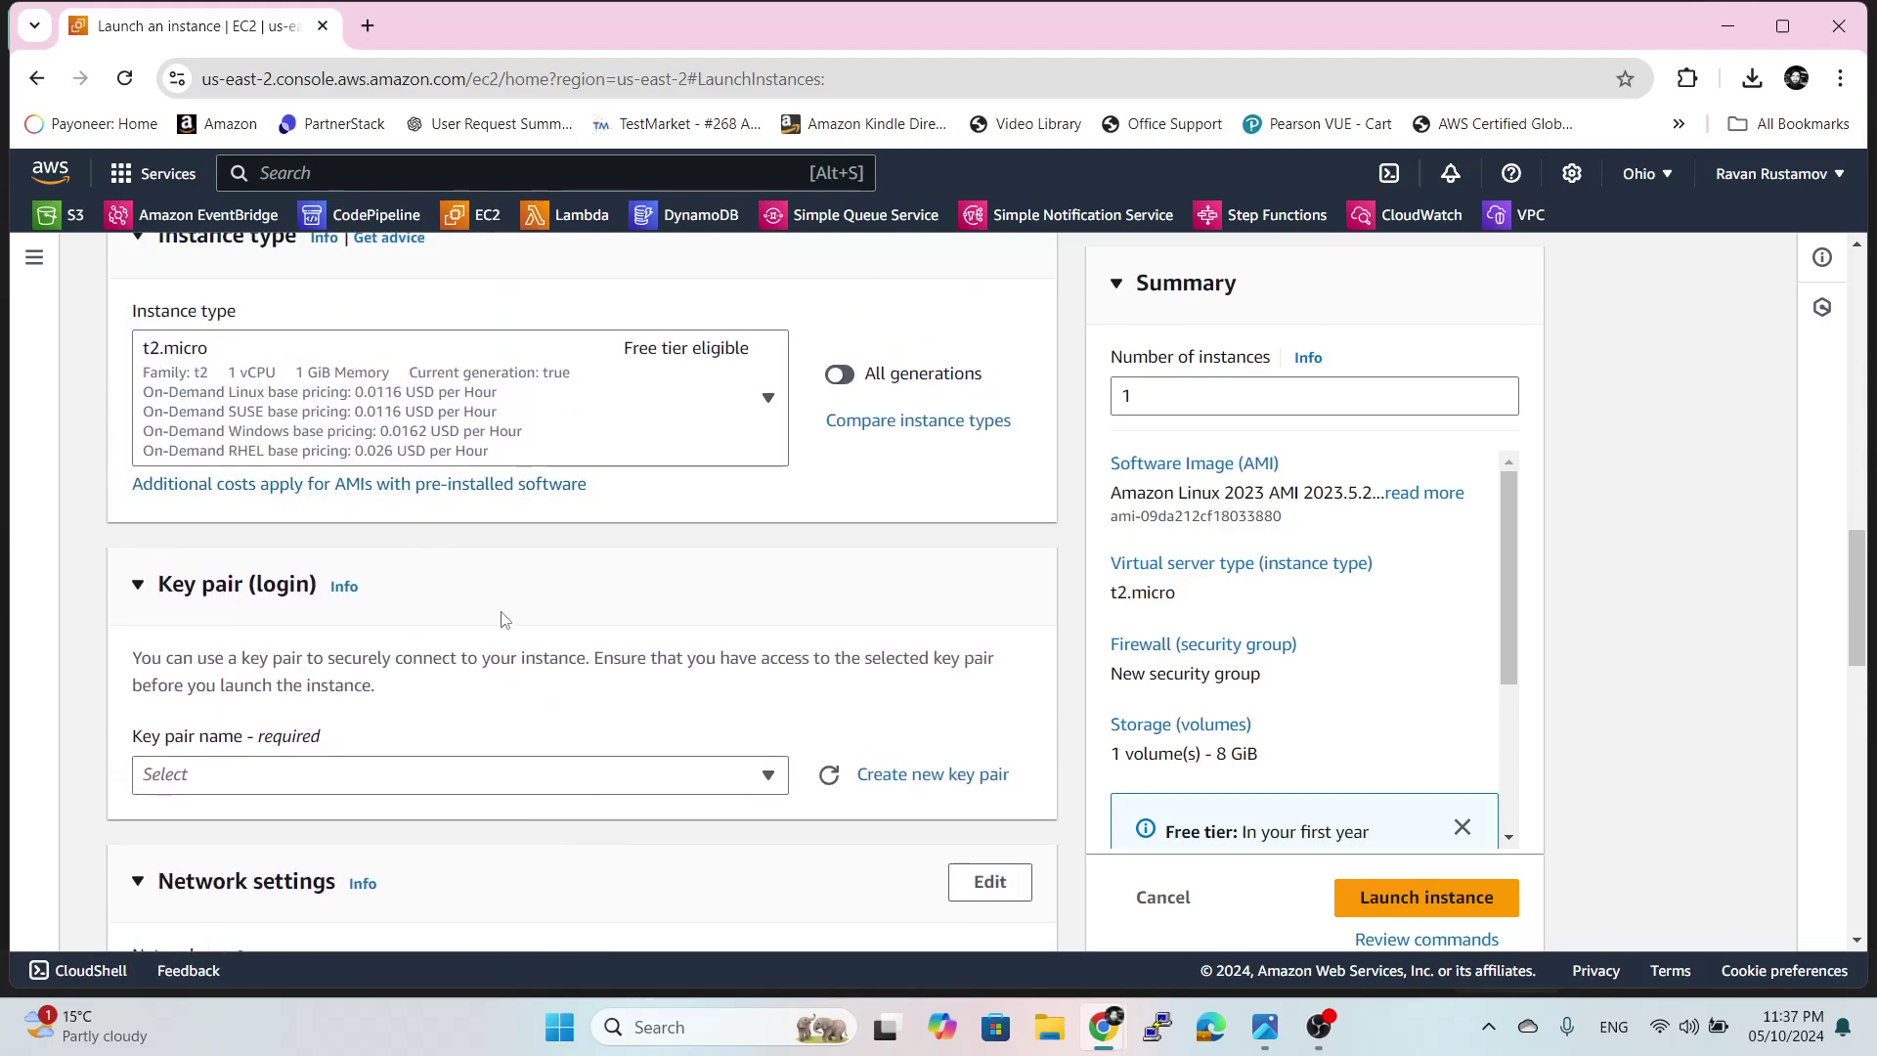
{"action": "scroll", "coordinate": [547, 621], "scroll_direction": "down", "scroll_amount": 3}
{"action": "left_click", "coordinate": [585, 540]}
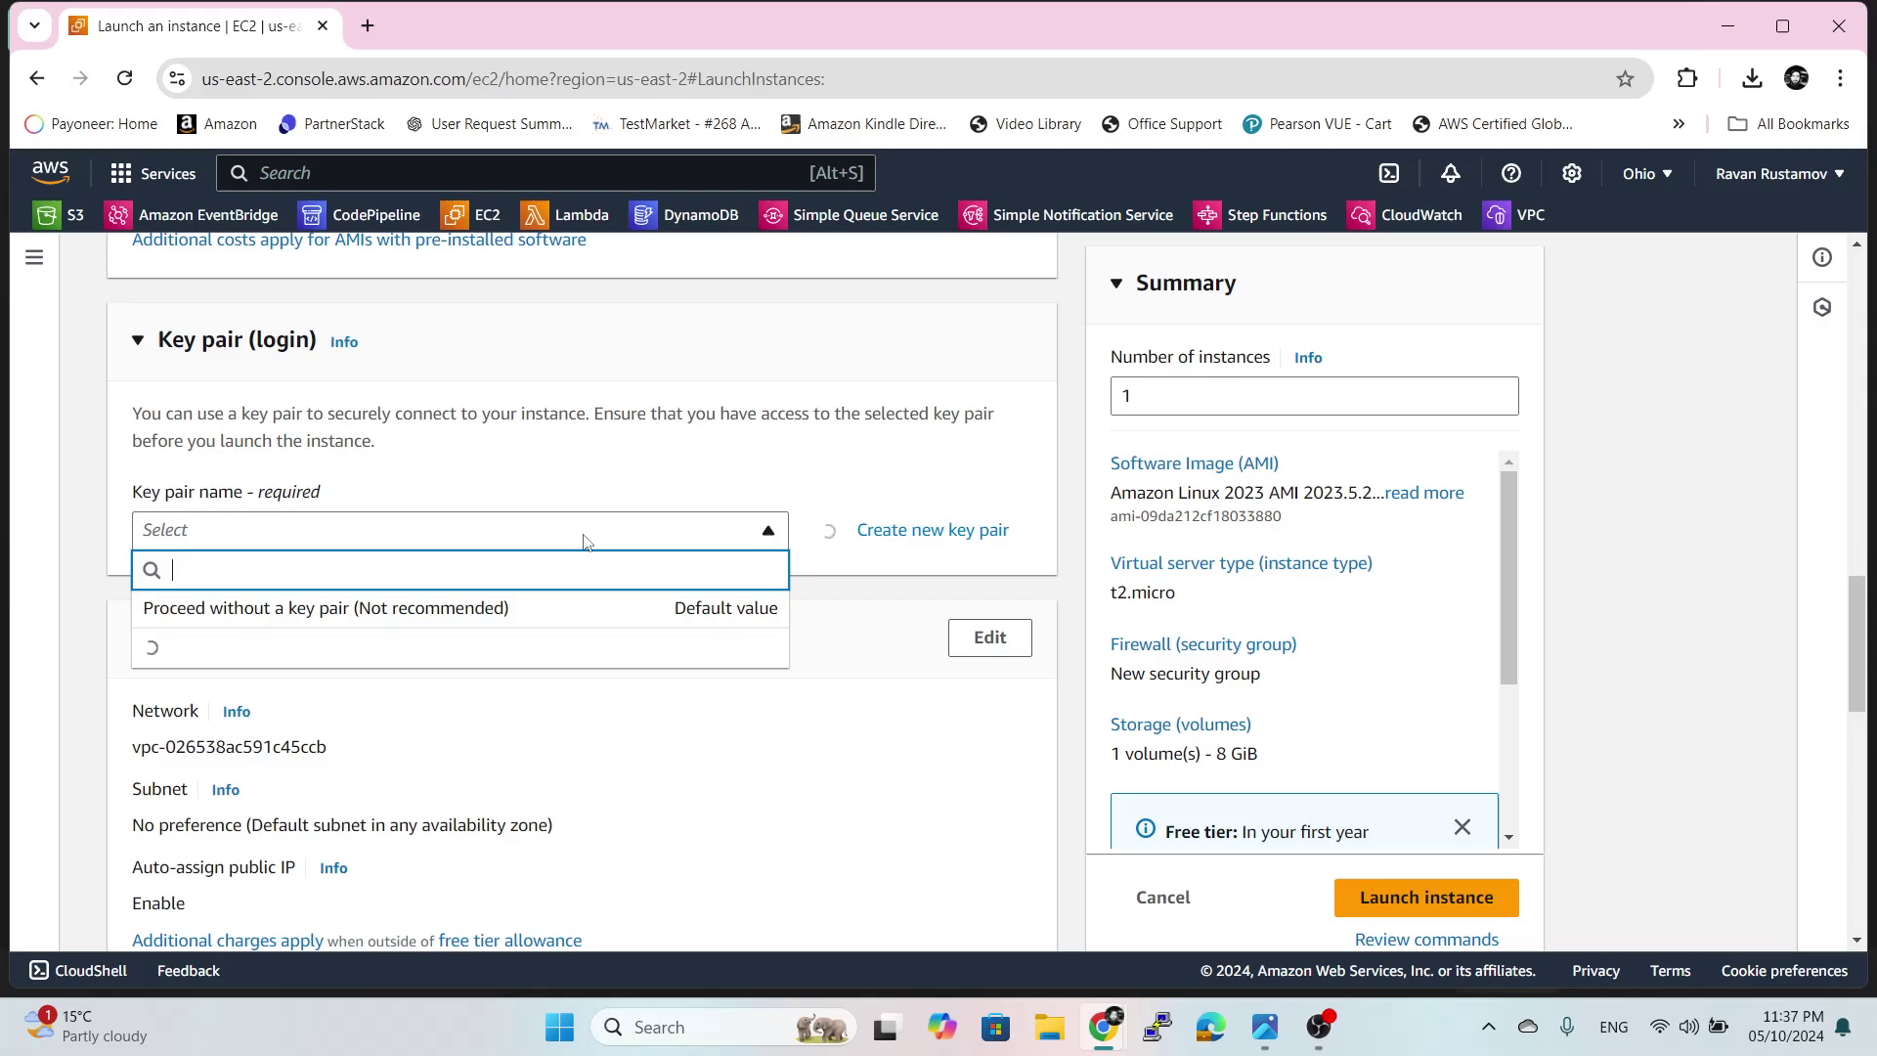
{"action": "left_click", "coordinate": [870, 475]}
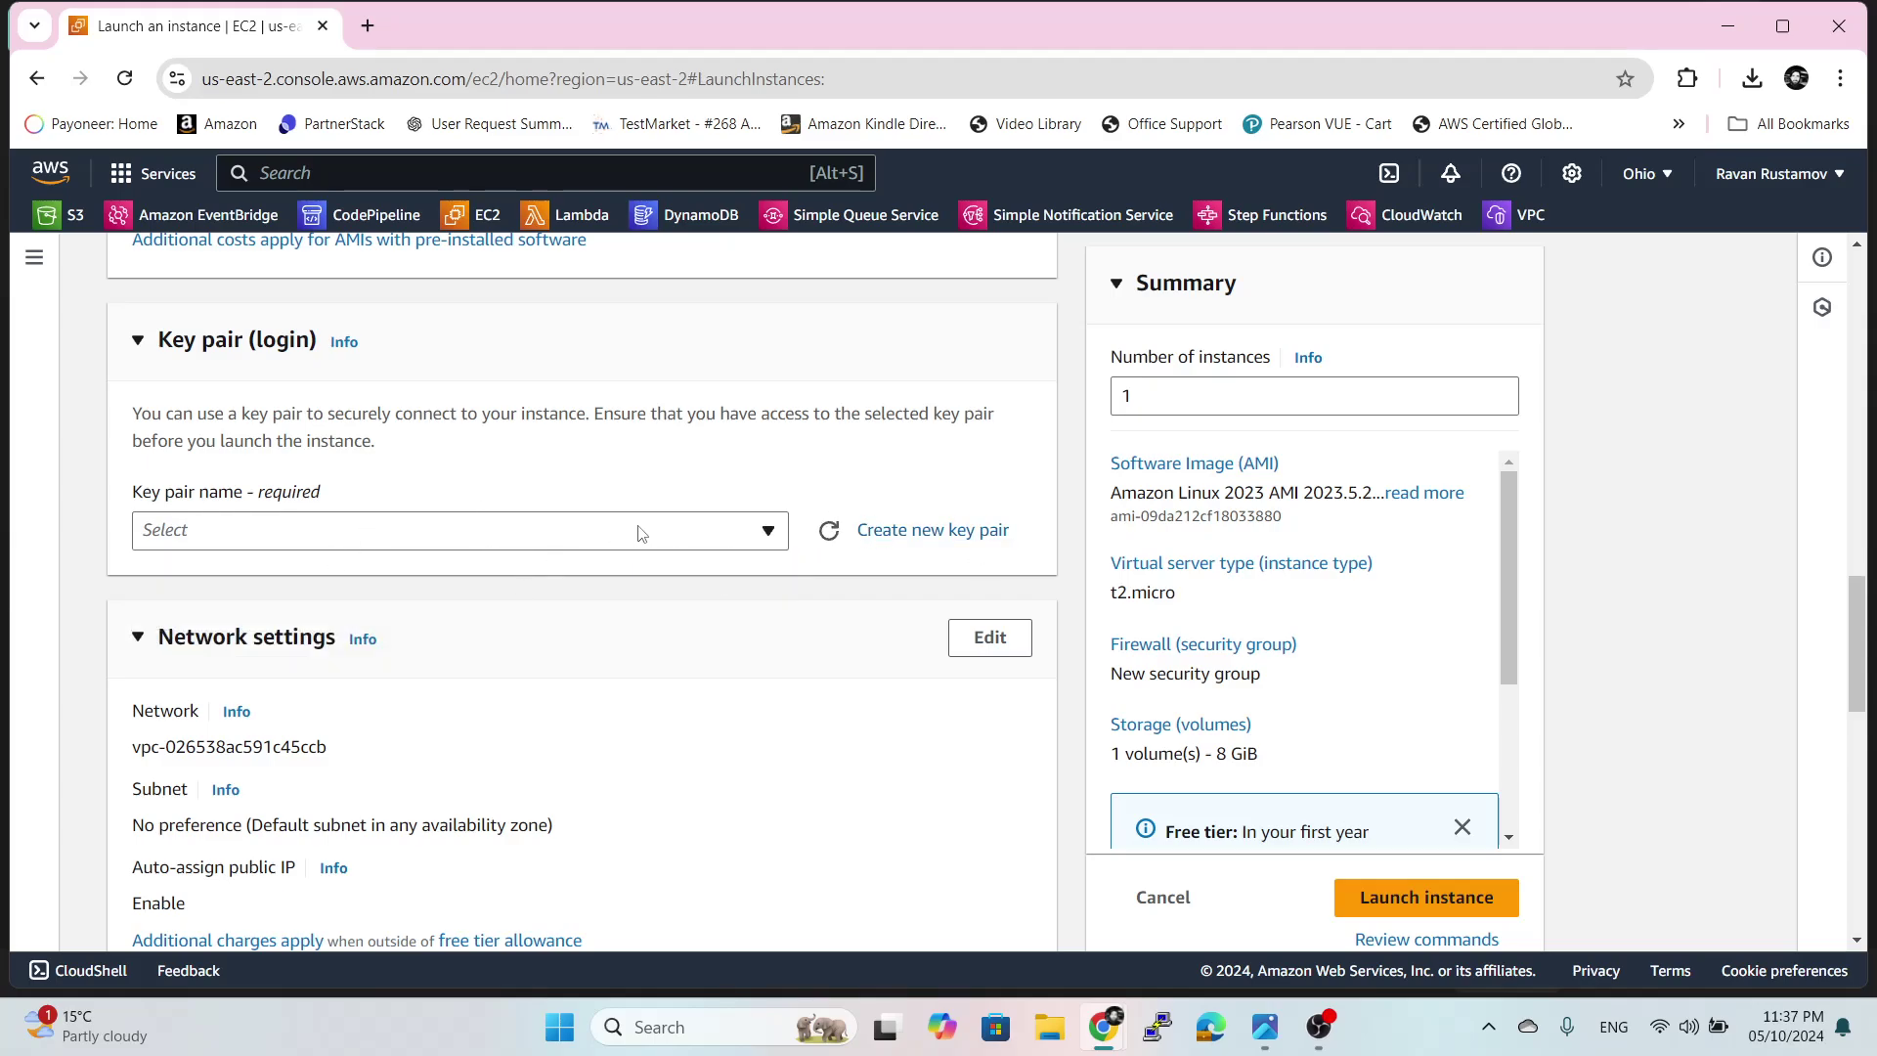
{"action": "left_click", "coordinate": [927, 531]}
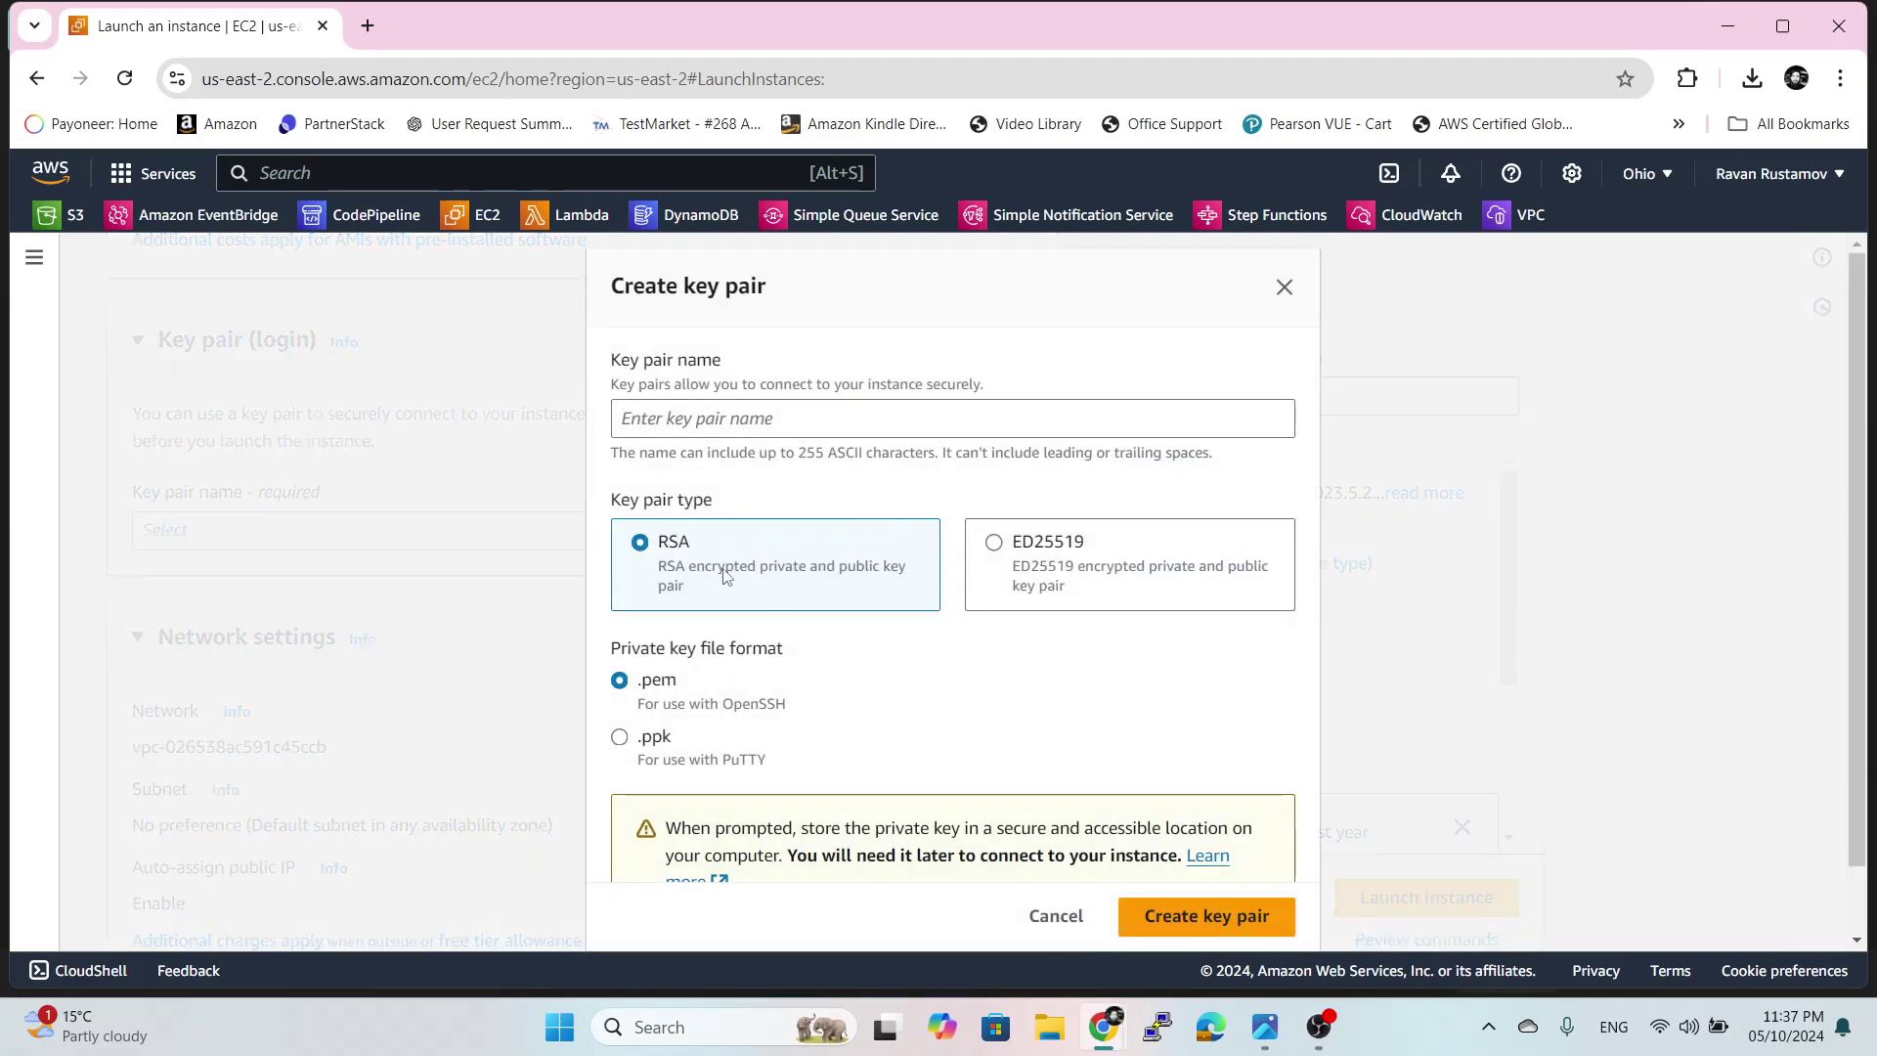
{"action": "left_click", "coordinate": [746, 422]}
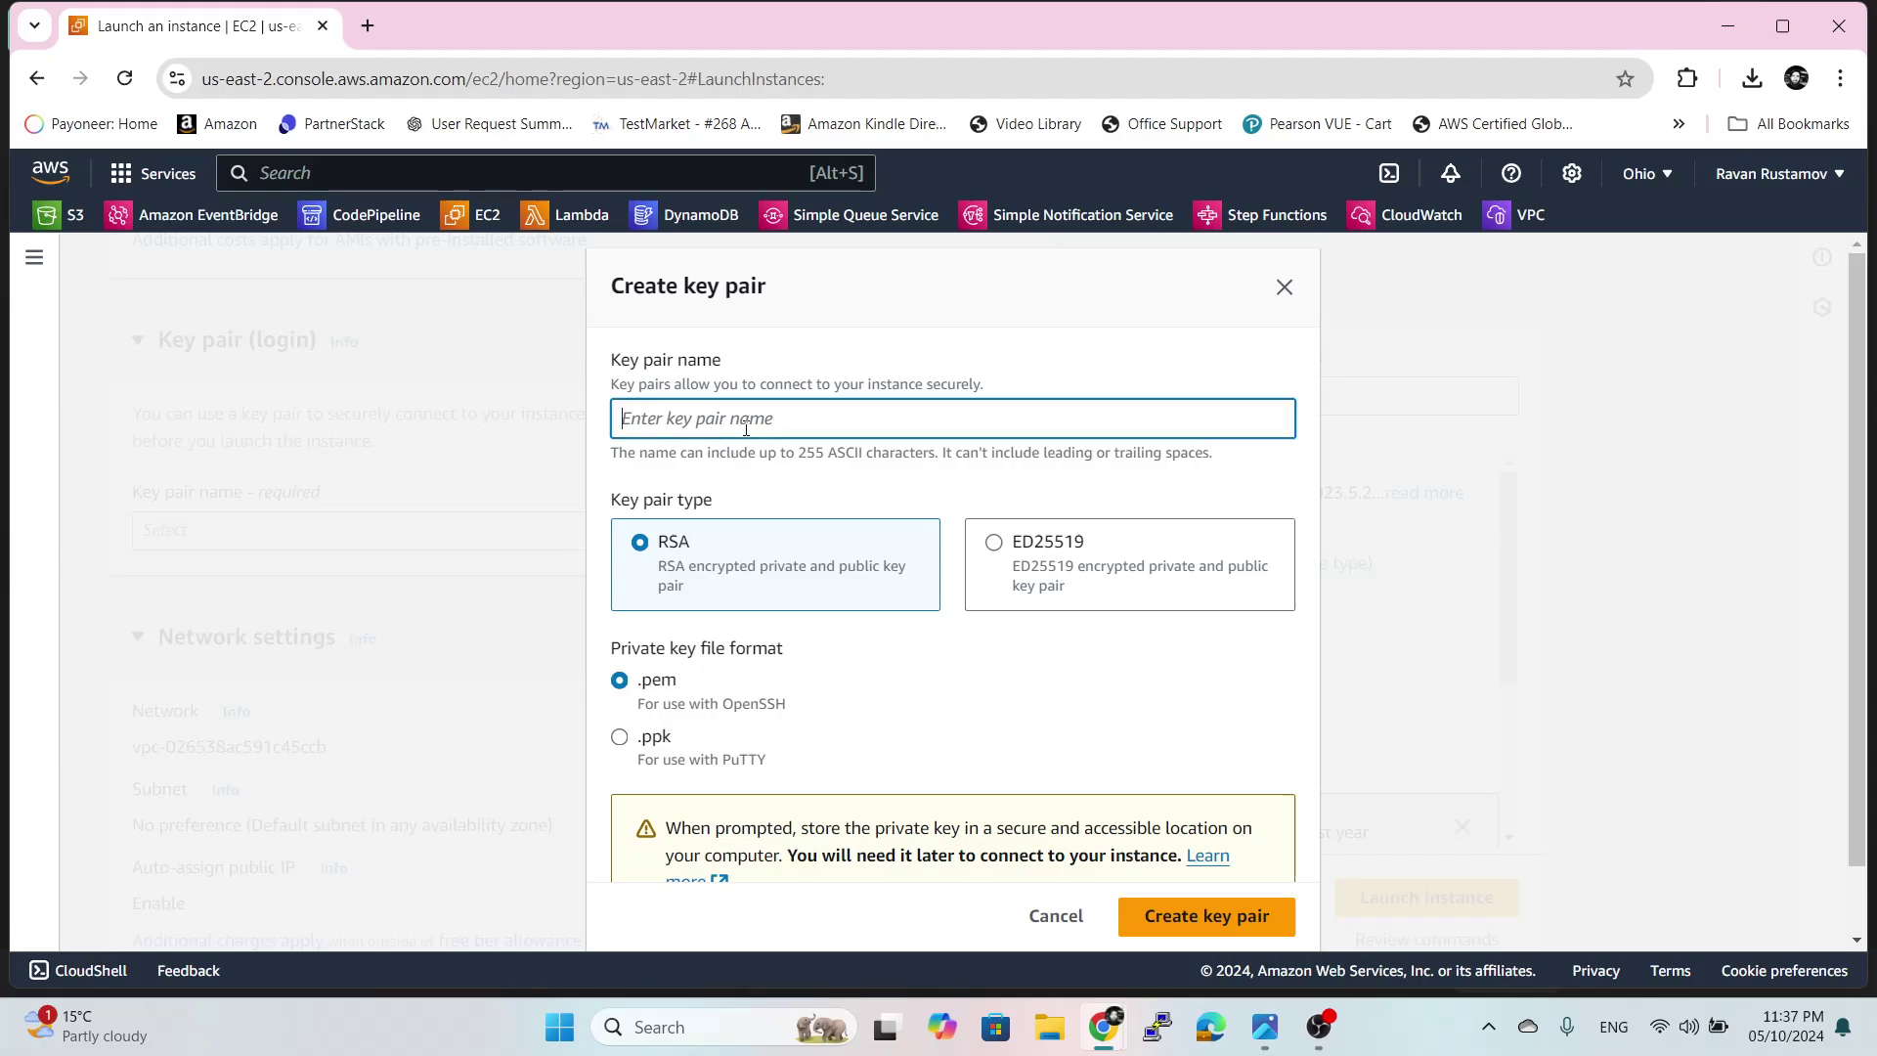
{"action": "type", "text": "ohio"}
{"action": "left_click", "coordinate": [946, 713]}
{"action": "scroll", "coordinate": [1011, 675], "scroll_direction": "down", "scroll_amount": 2}
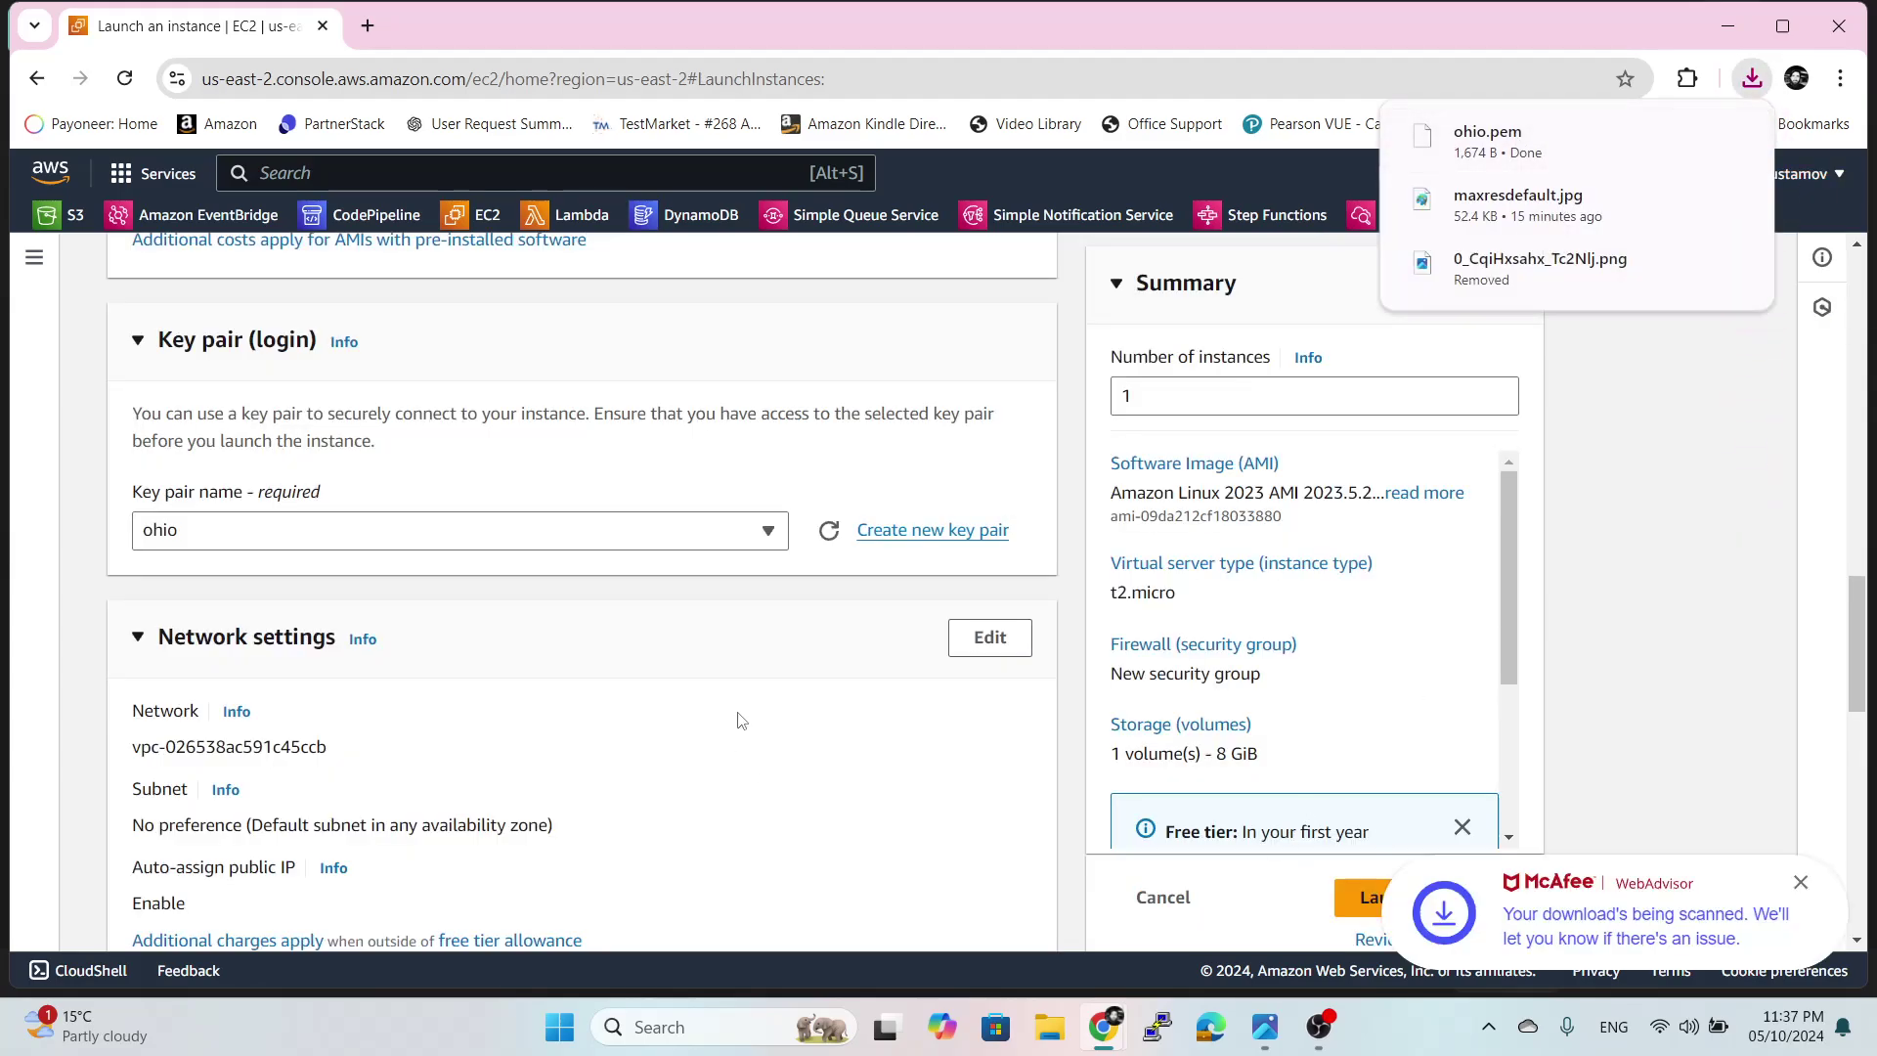
{"action": "left_click", "coordinate": [768, 545]}
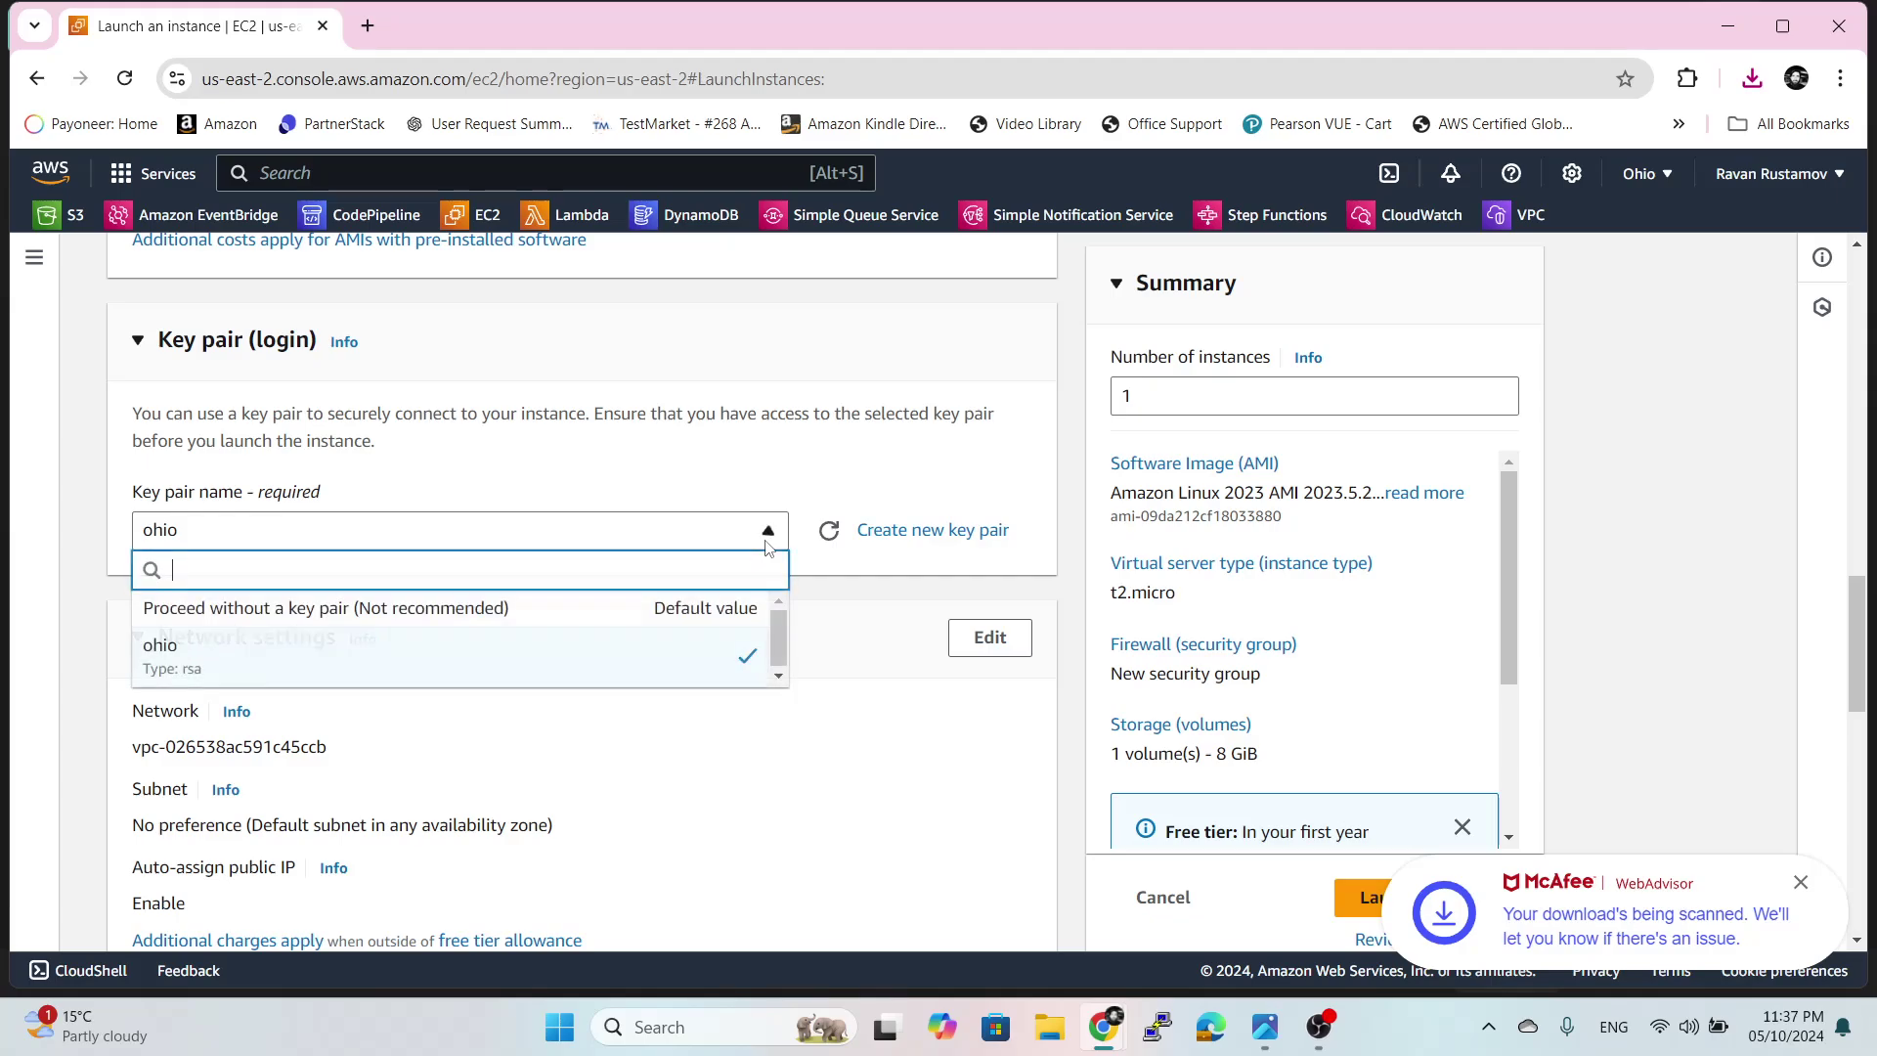
{"action": "left_click", "coordinate": [489, 665]}
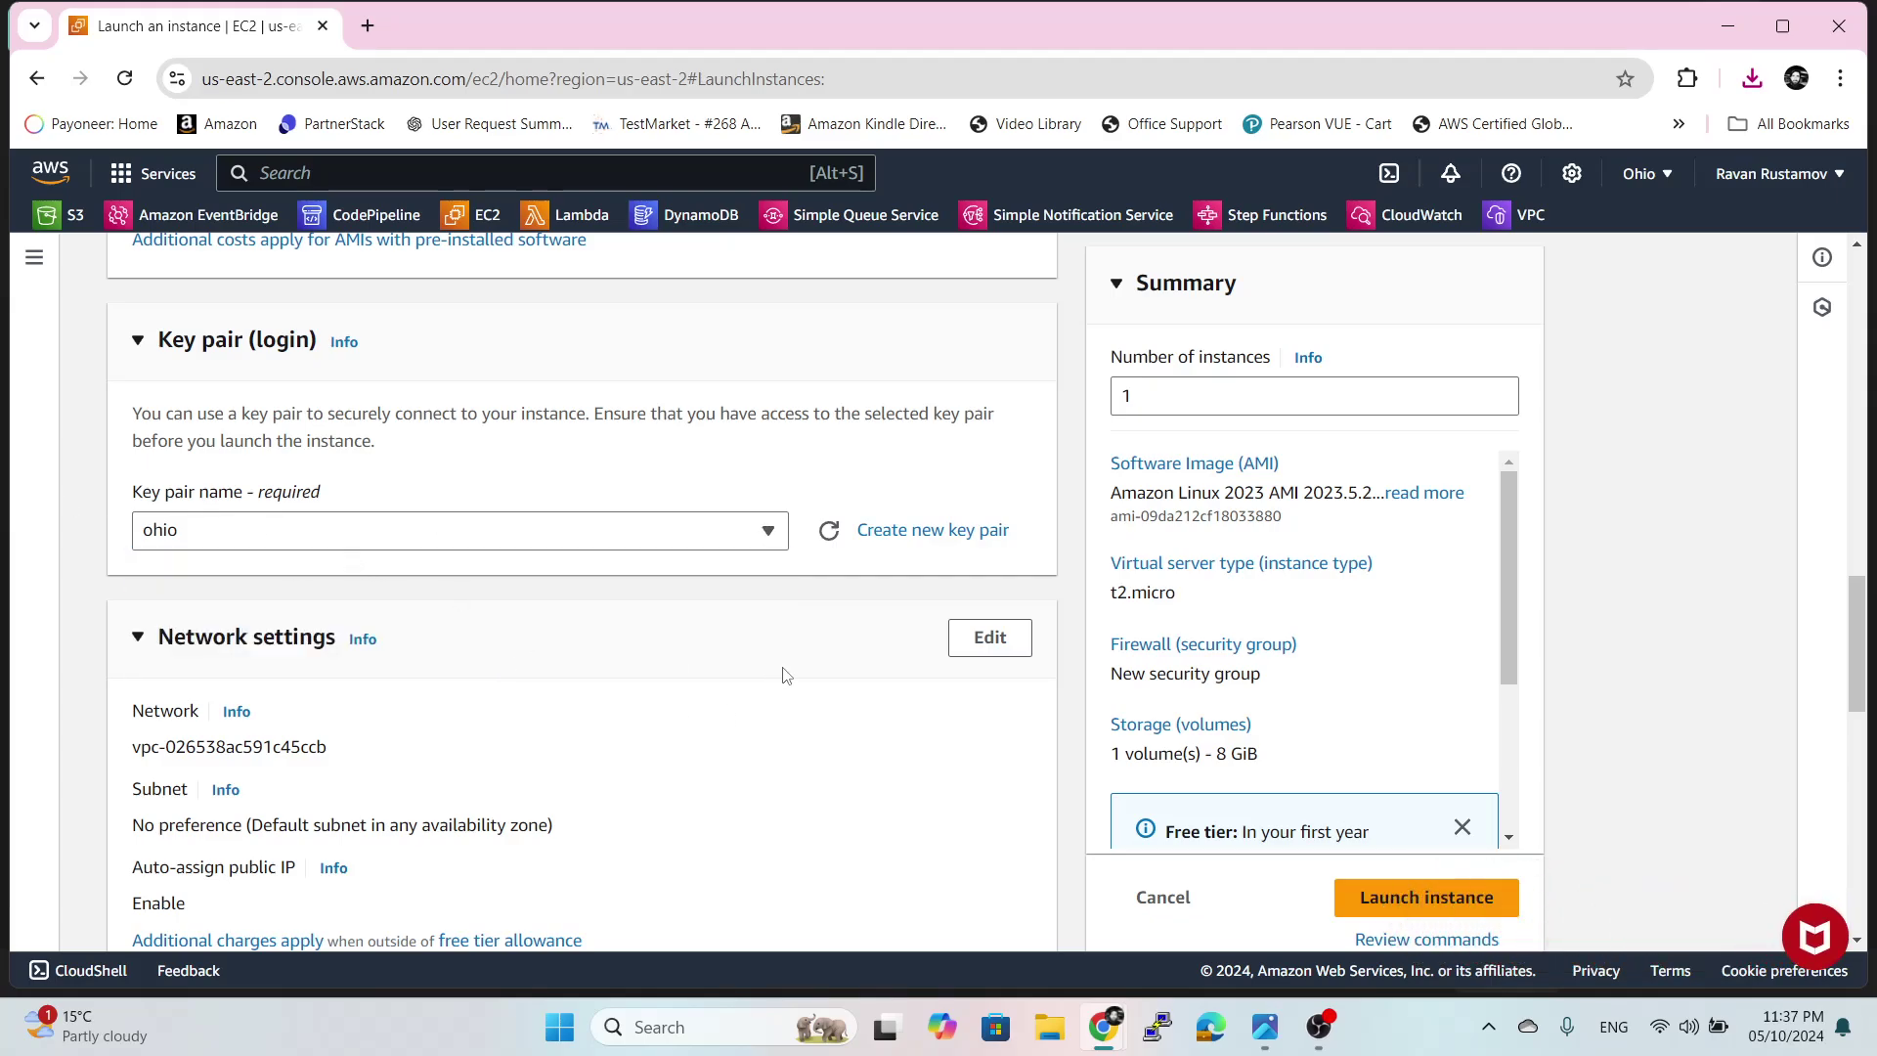
- Edit the network settings, keeping the default VPC and choosing its subnet in availability zone us-east-2a
{"action": "left_click", "coordinate": [989, 638]}
{"action": "scroll", "coordinate": [746, 658], "scroll_direction": "down", "scroll_amount": 2}
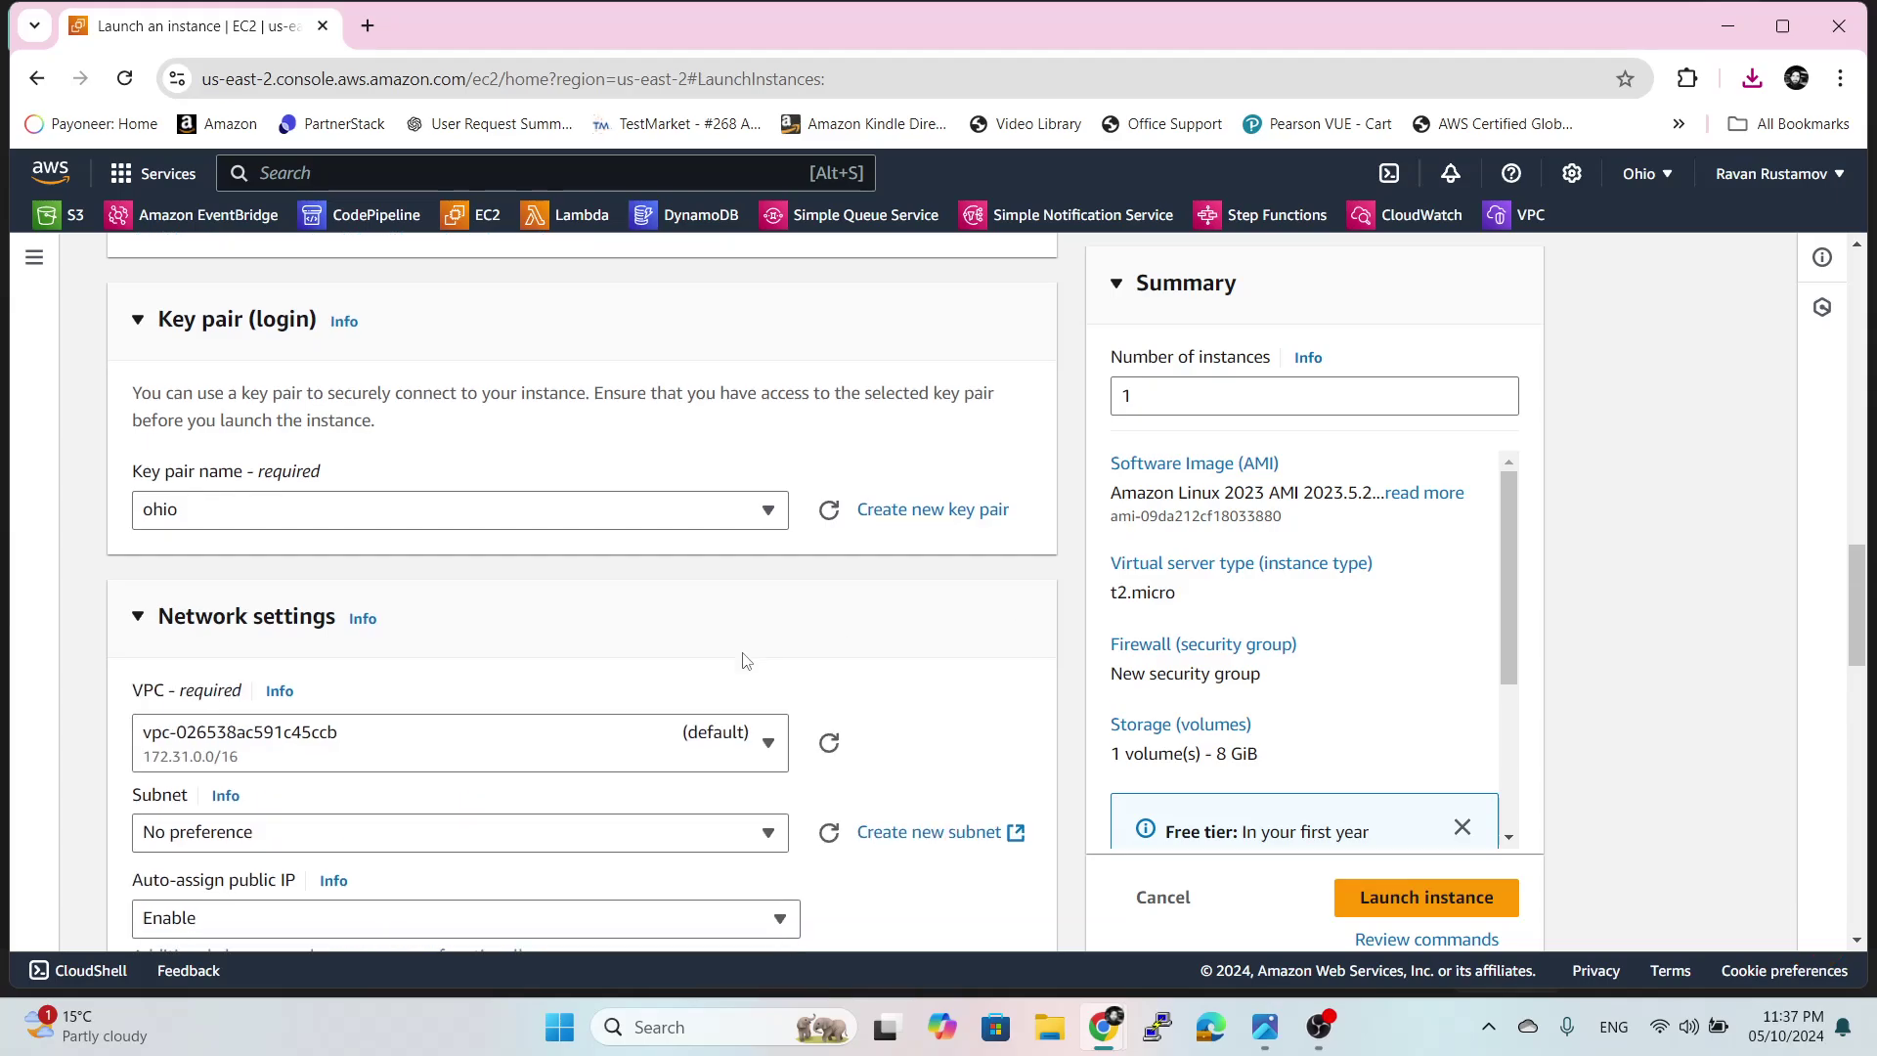
{"action": "left_click", "coordinate": [543, 526]}
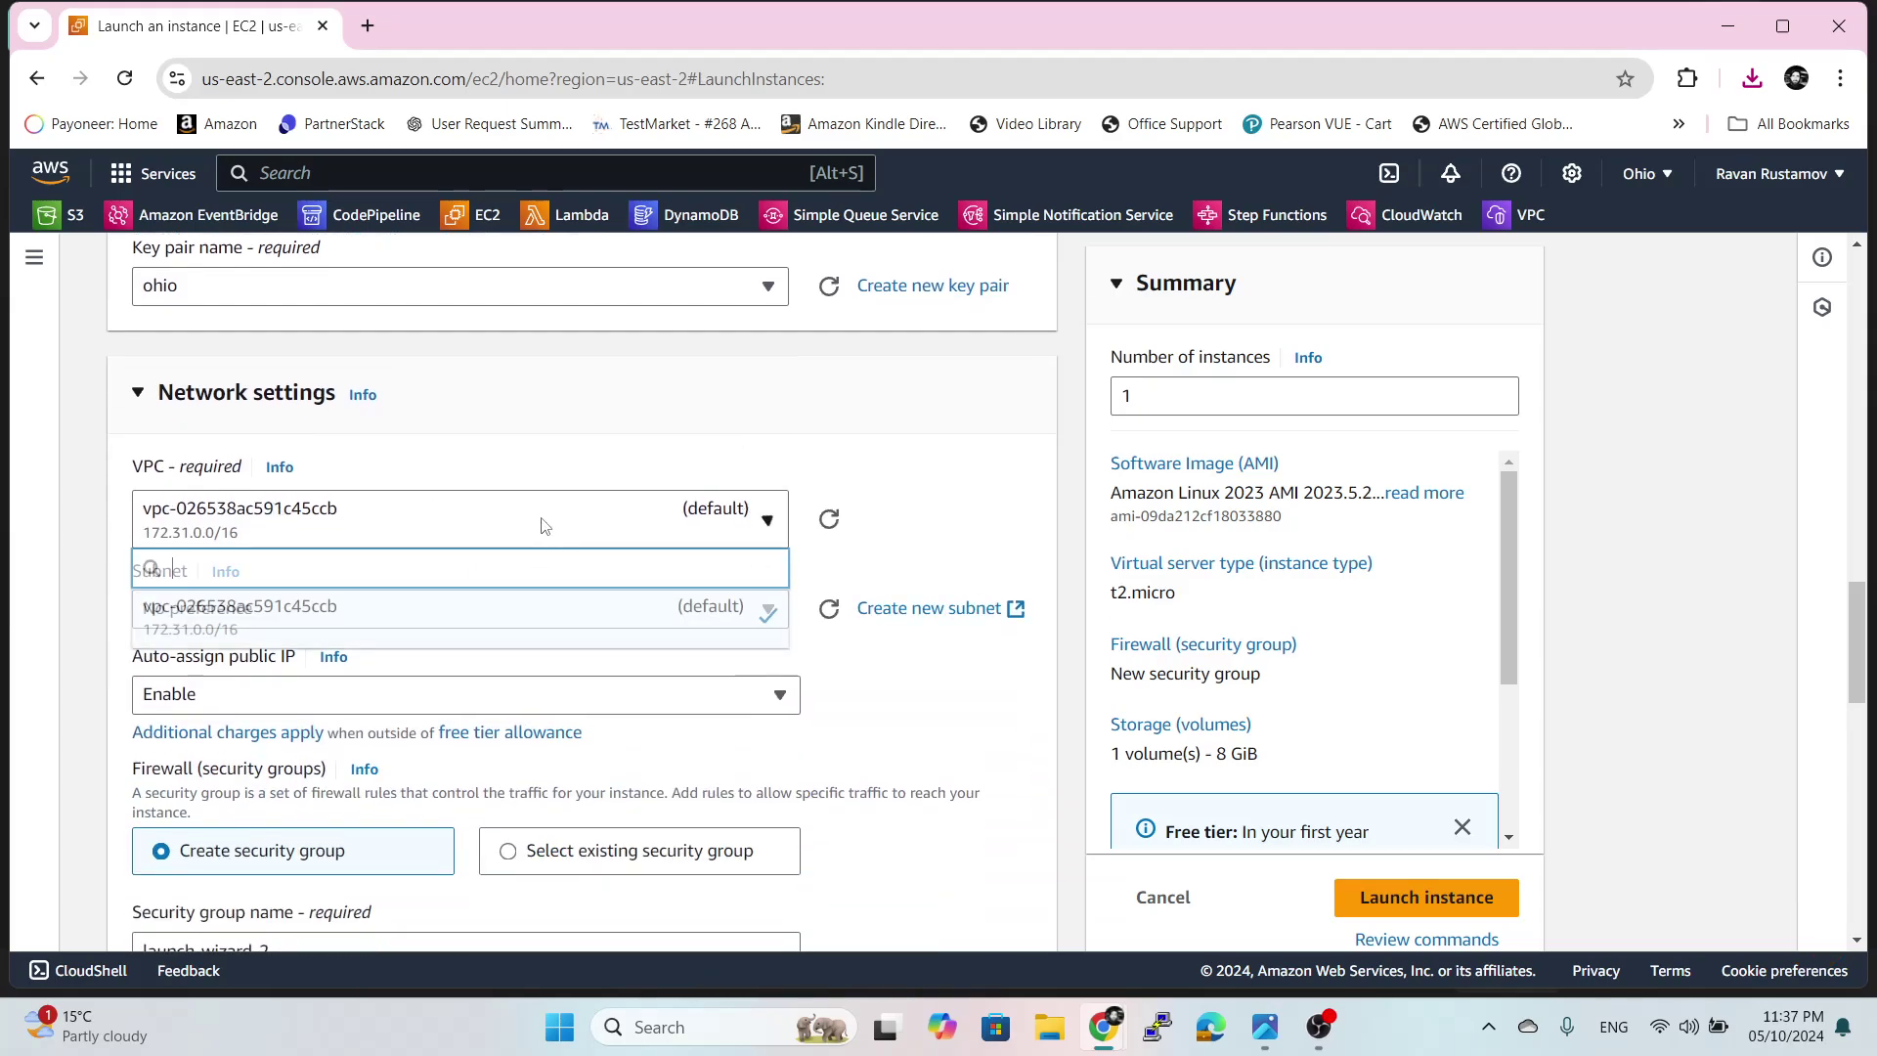
{"action": "left_click", "coordinate": [951, 510]}
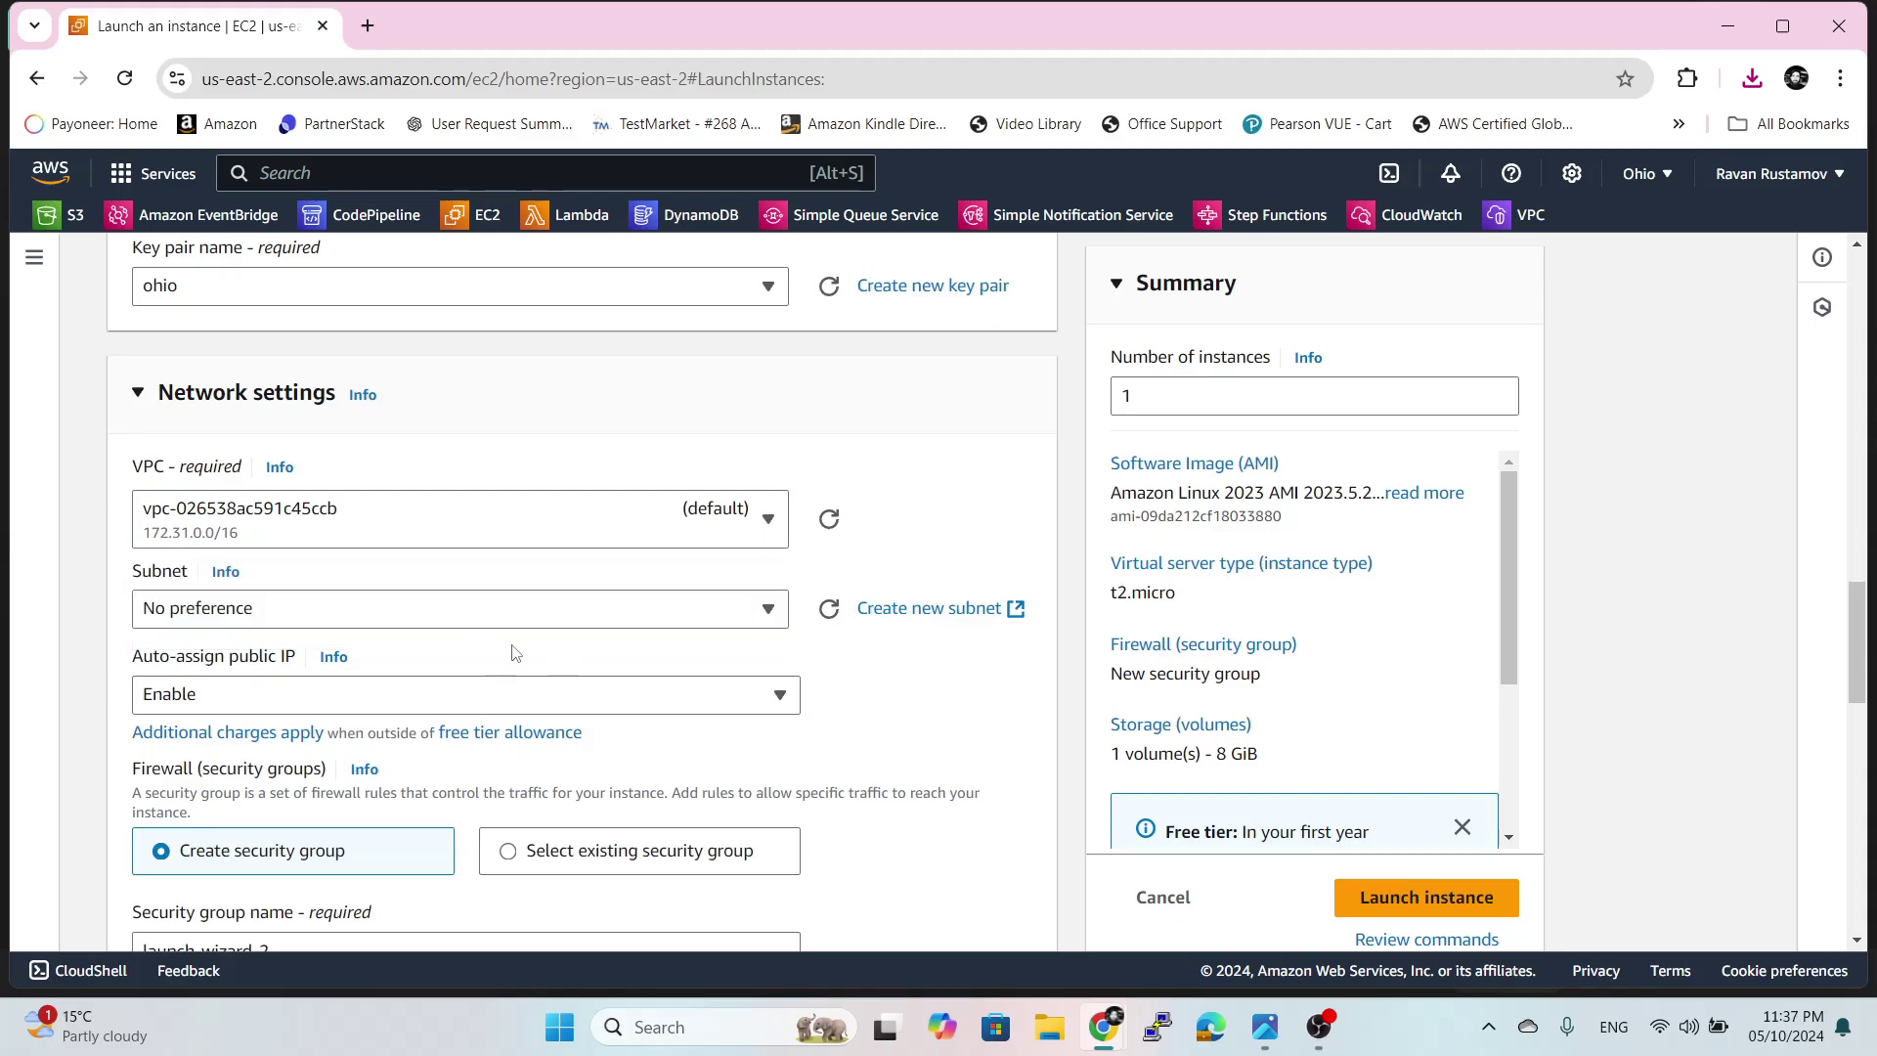
{"action": "left_click", "coordinate": [529, 624]}
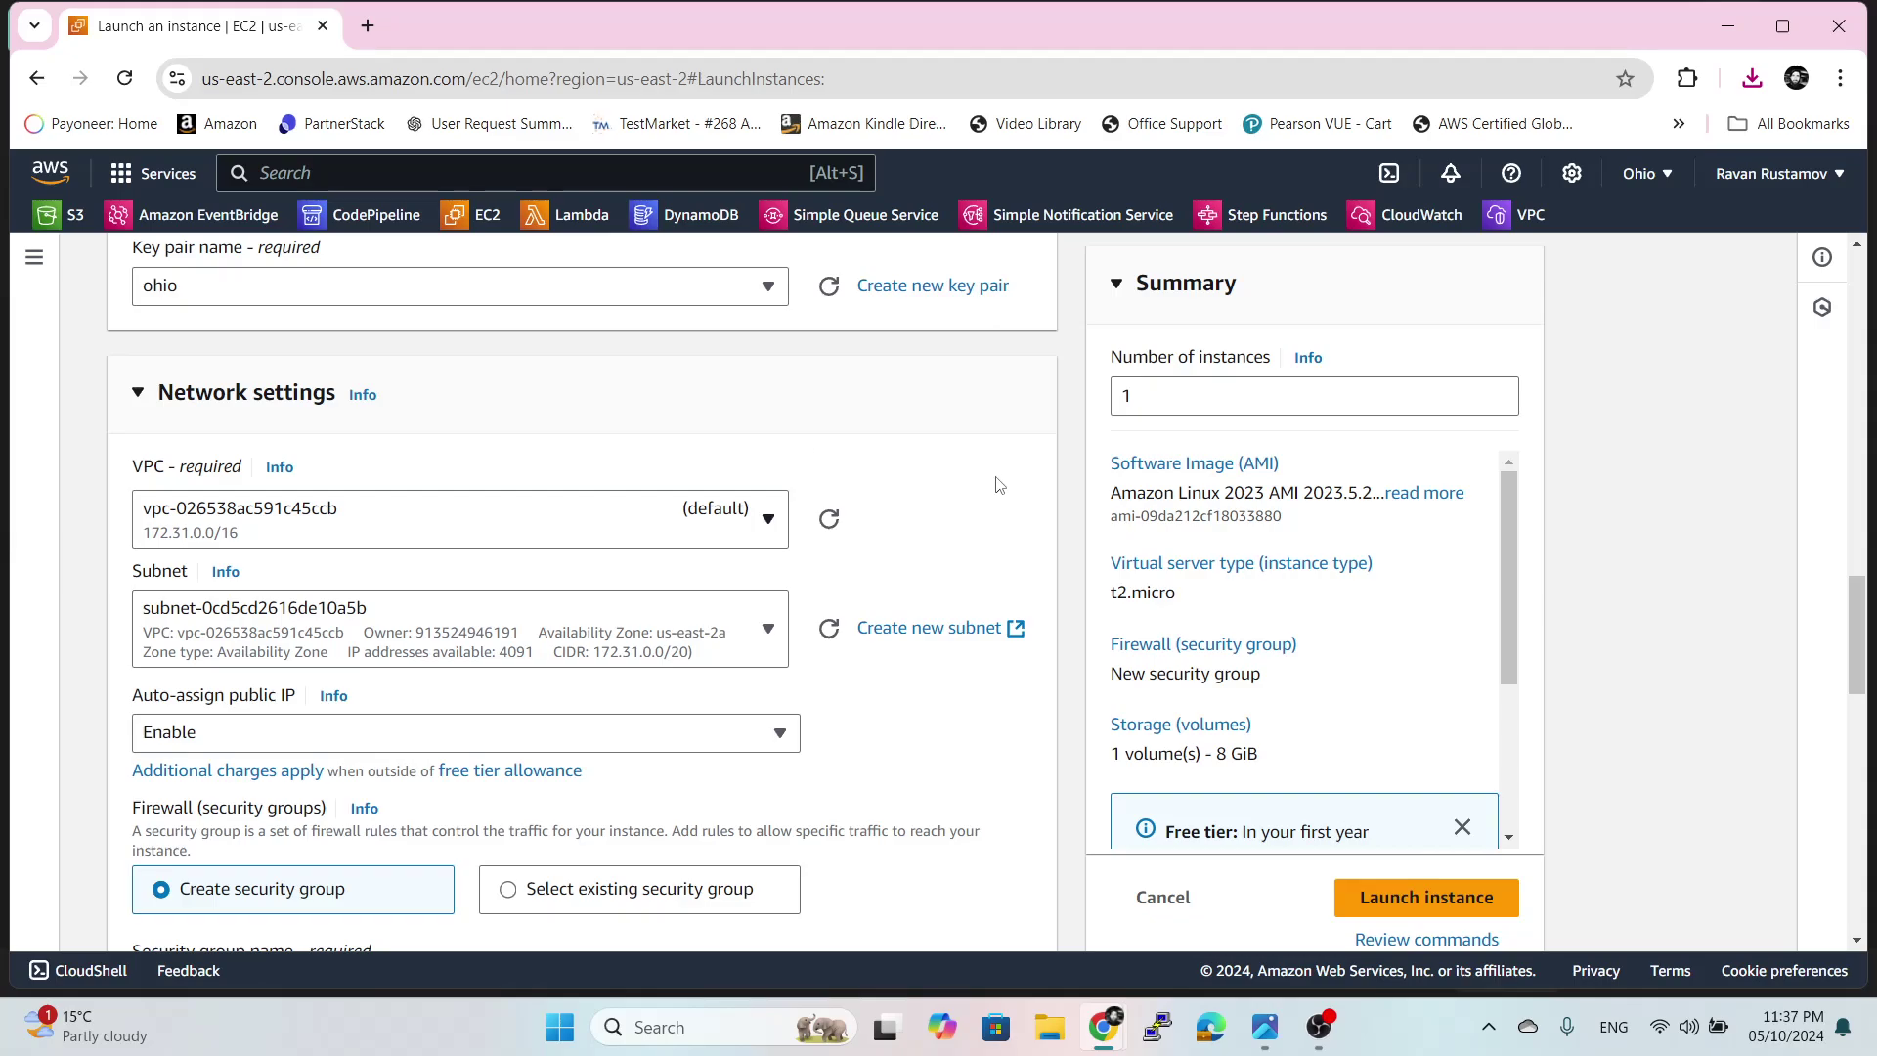
- Add a second inbound security group rule of type Custom UDP with port range 53
{"action": "scroll", "coordinate": [996, 481], "scroll_direction": "down", "scroll_amount": 3}
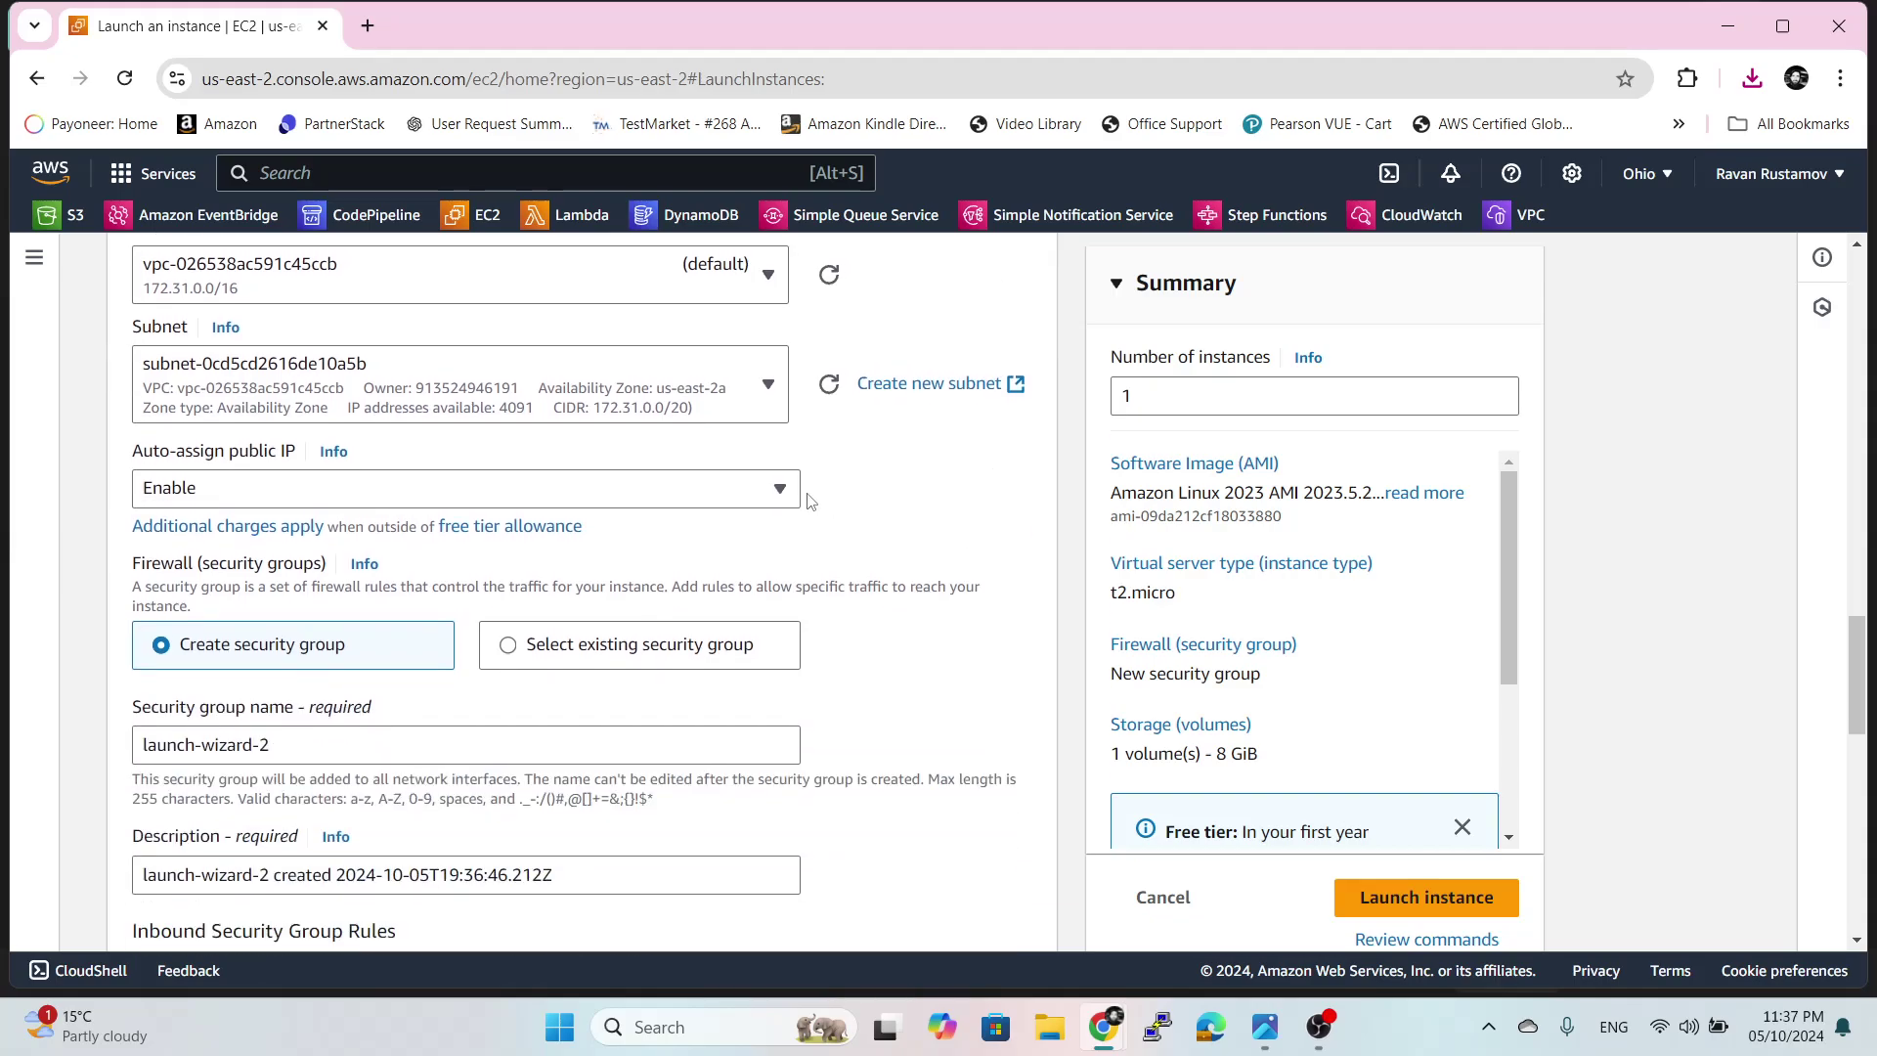
{"action": "scroll", "coordinate": [1032, 512], "scroll_direction": "down", "scroll_amount": 3}
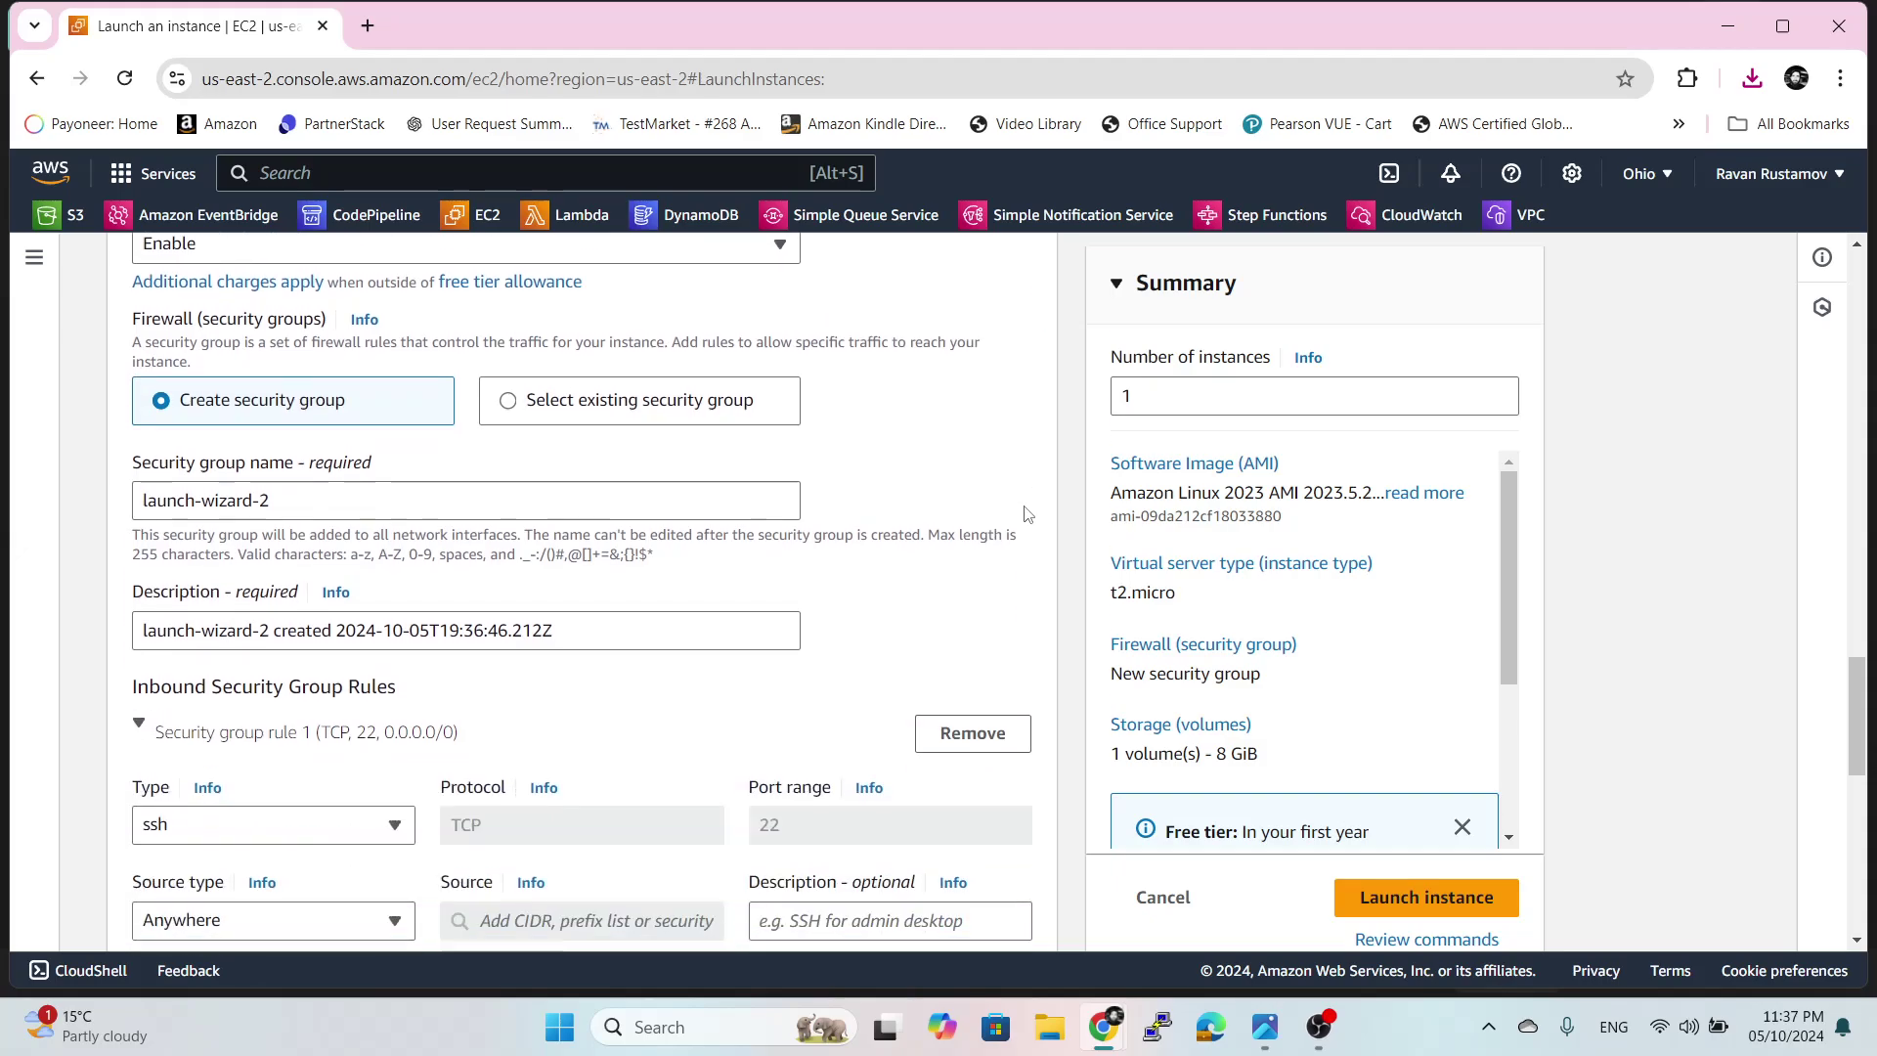
{"action": "scroll", "coordinate": [846, 569], "scroll_direction": "down", "scroll_amount": 3}
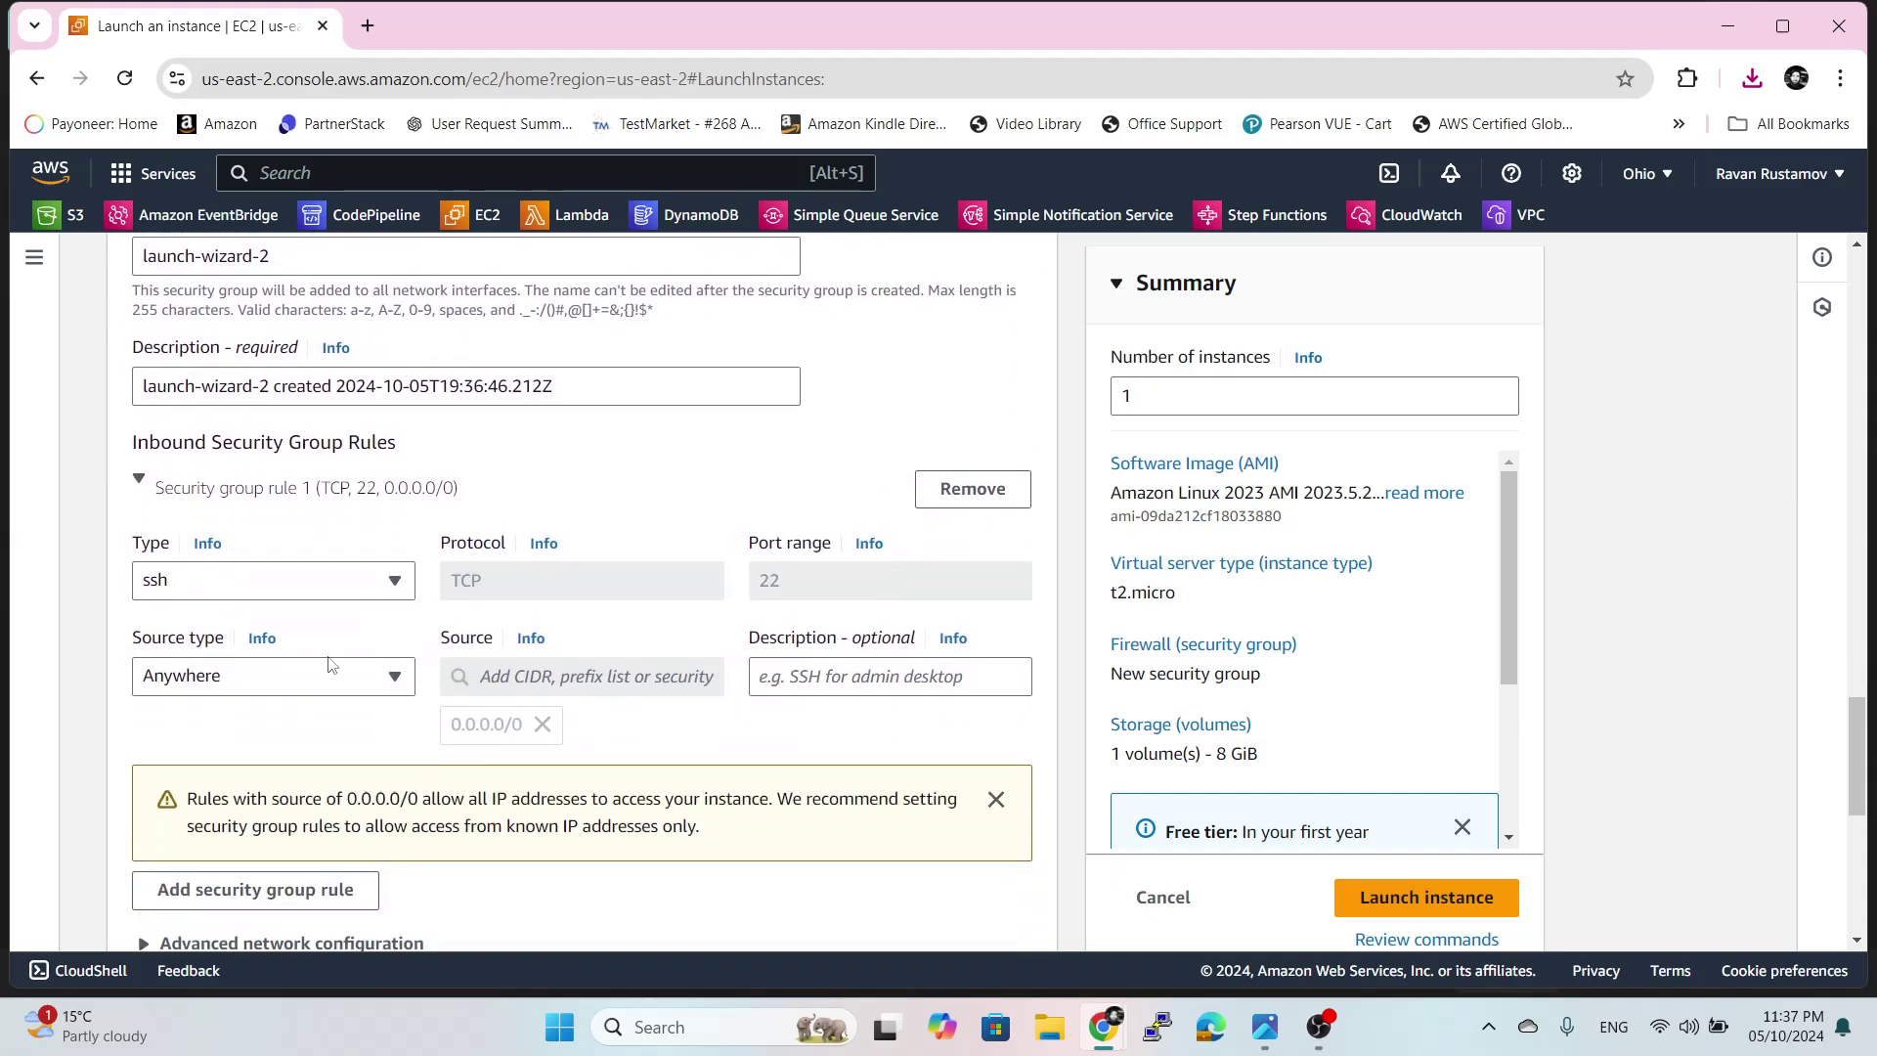
{"action": "scroll", "coordinate": [332, 665], "scroll_direction": "down", "scroll_amount": 7}
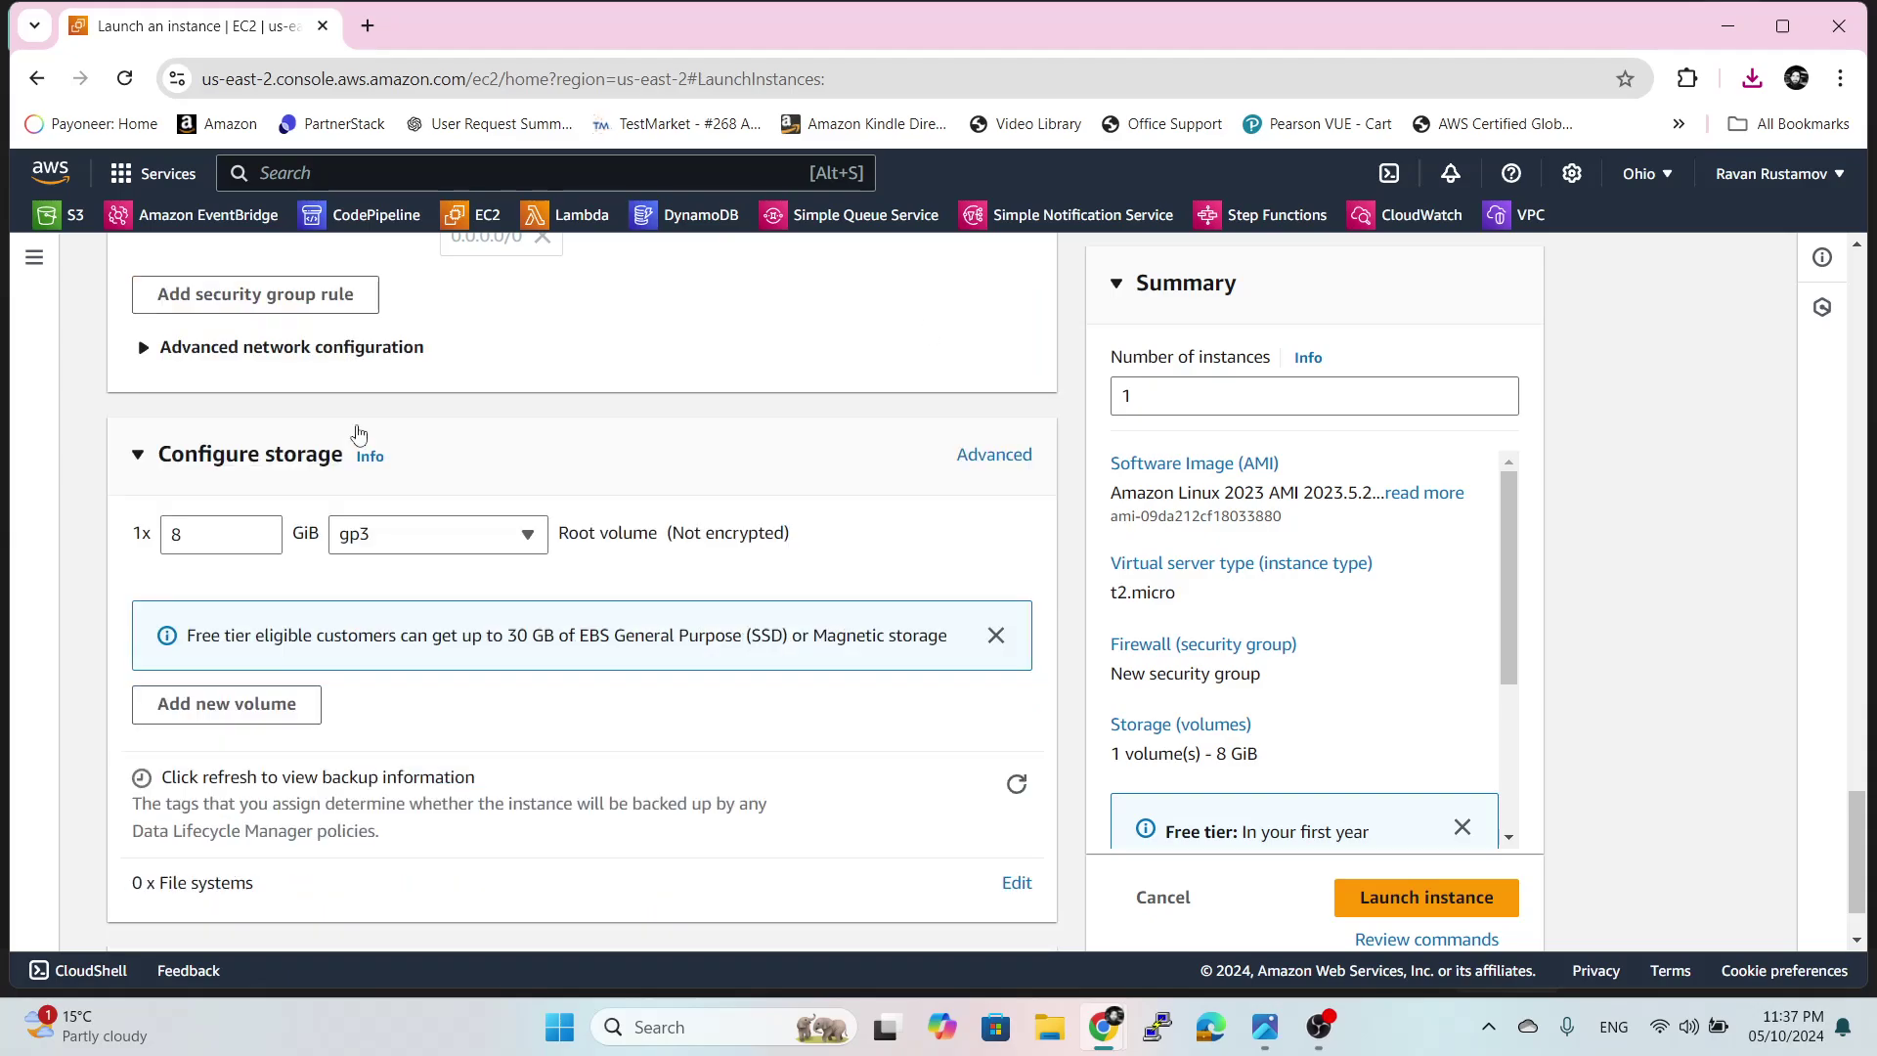
{"action": "scroll", "coordinate": [380, 518], "scroll_direction": "up", "scroll_amount": 5}
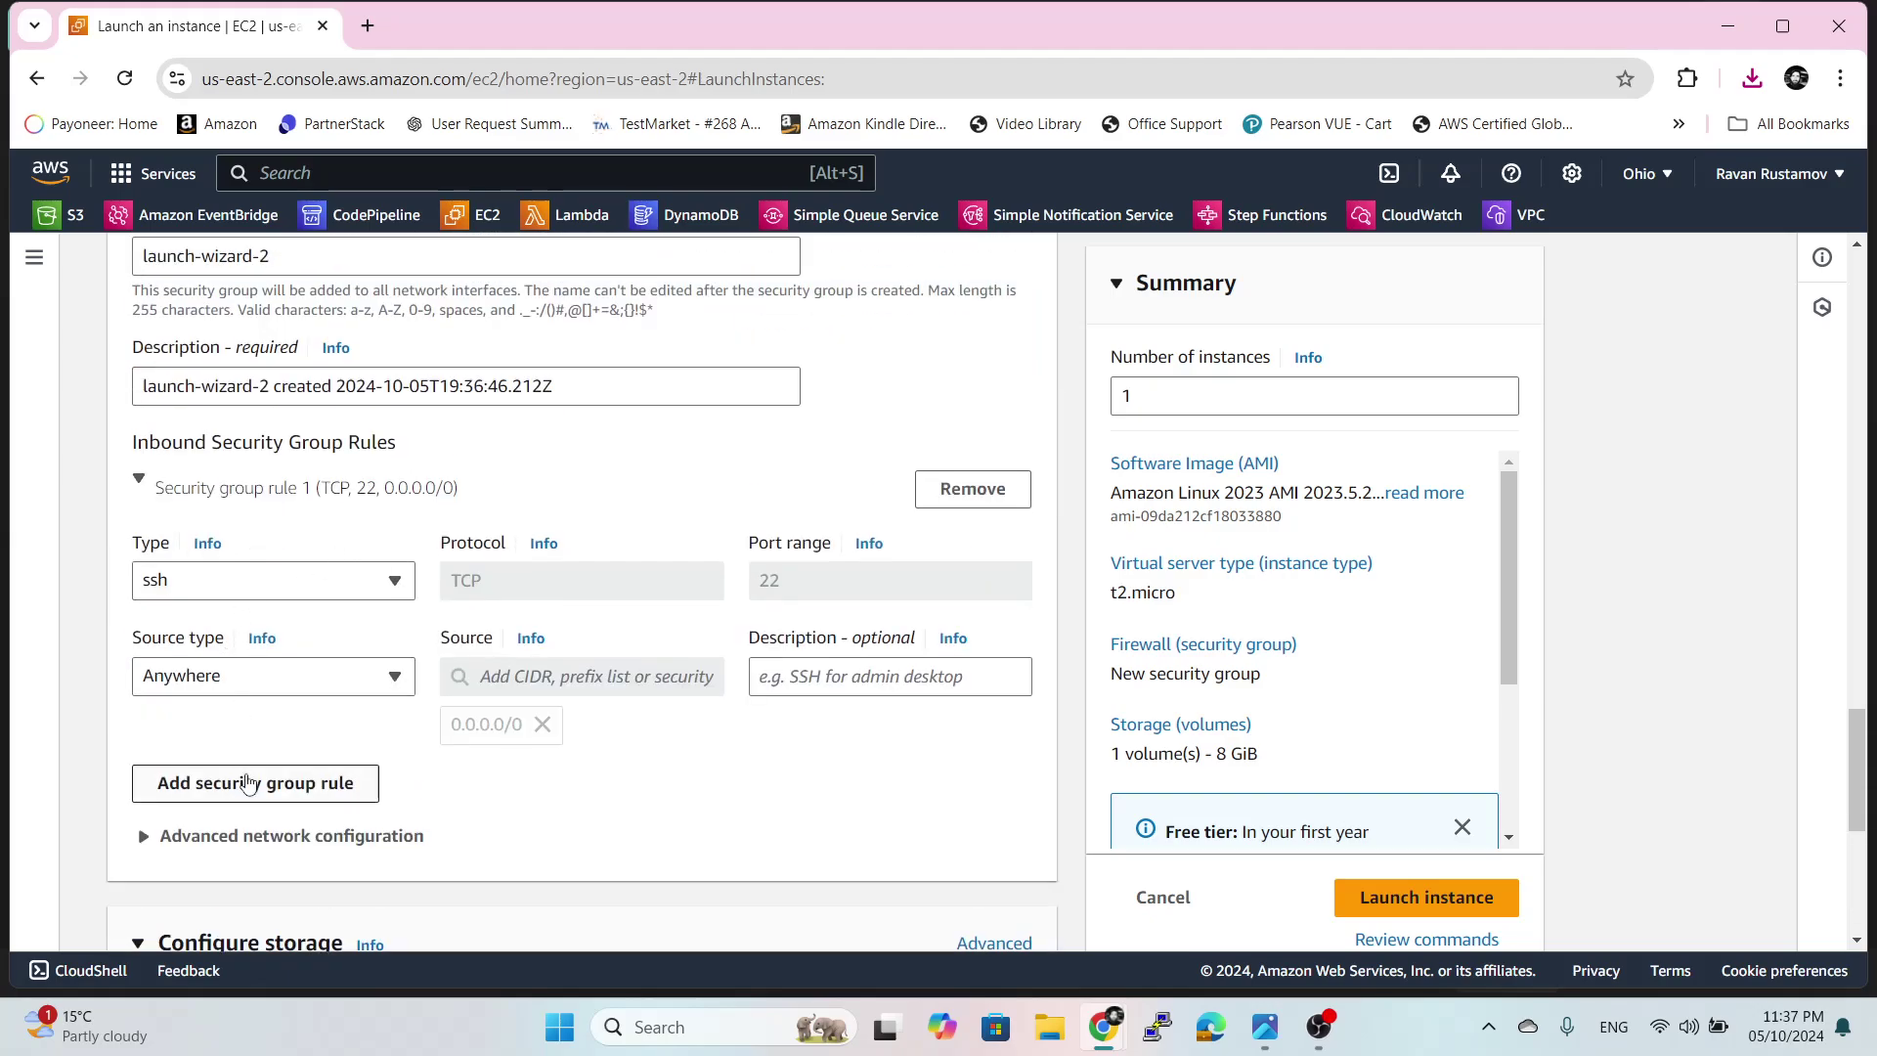
{"action": "left_click", "coordinate": [248, 784]}
{"action": "scroll", "coordinate": [475, 796], "scroll_direction": "down", "scroll_amount": 3}
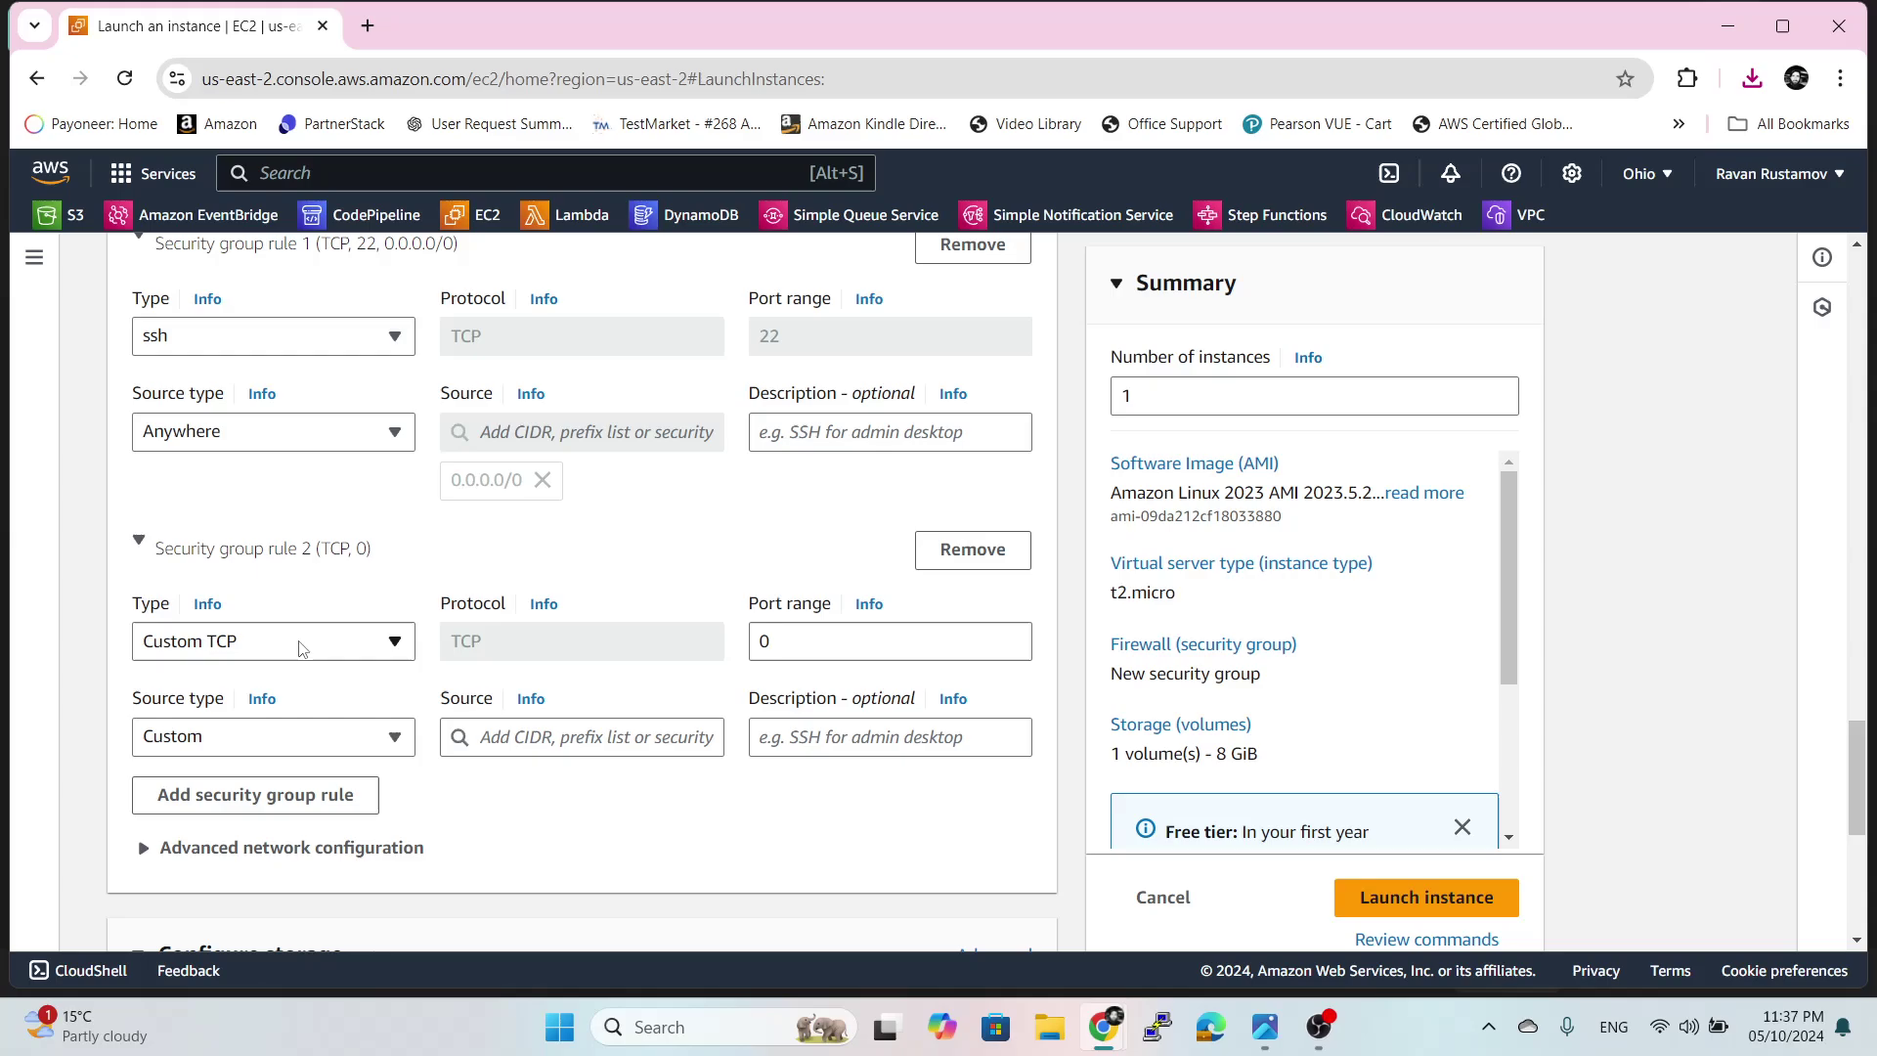
{"action": "left_click", "coordinate": [302, 648]}
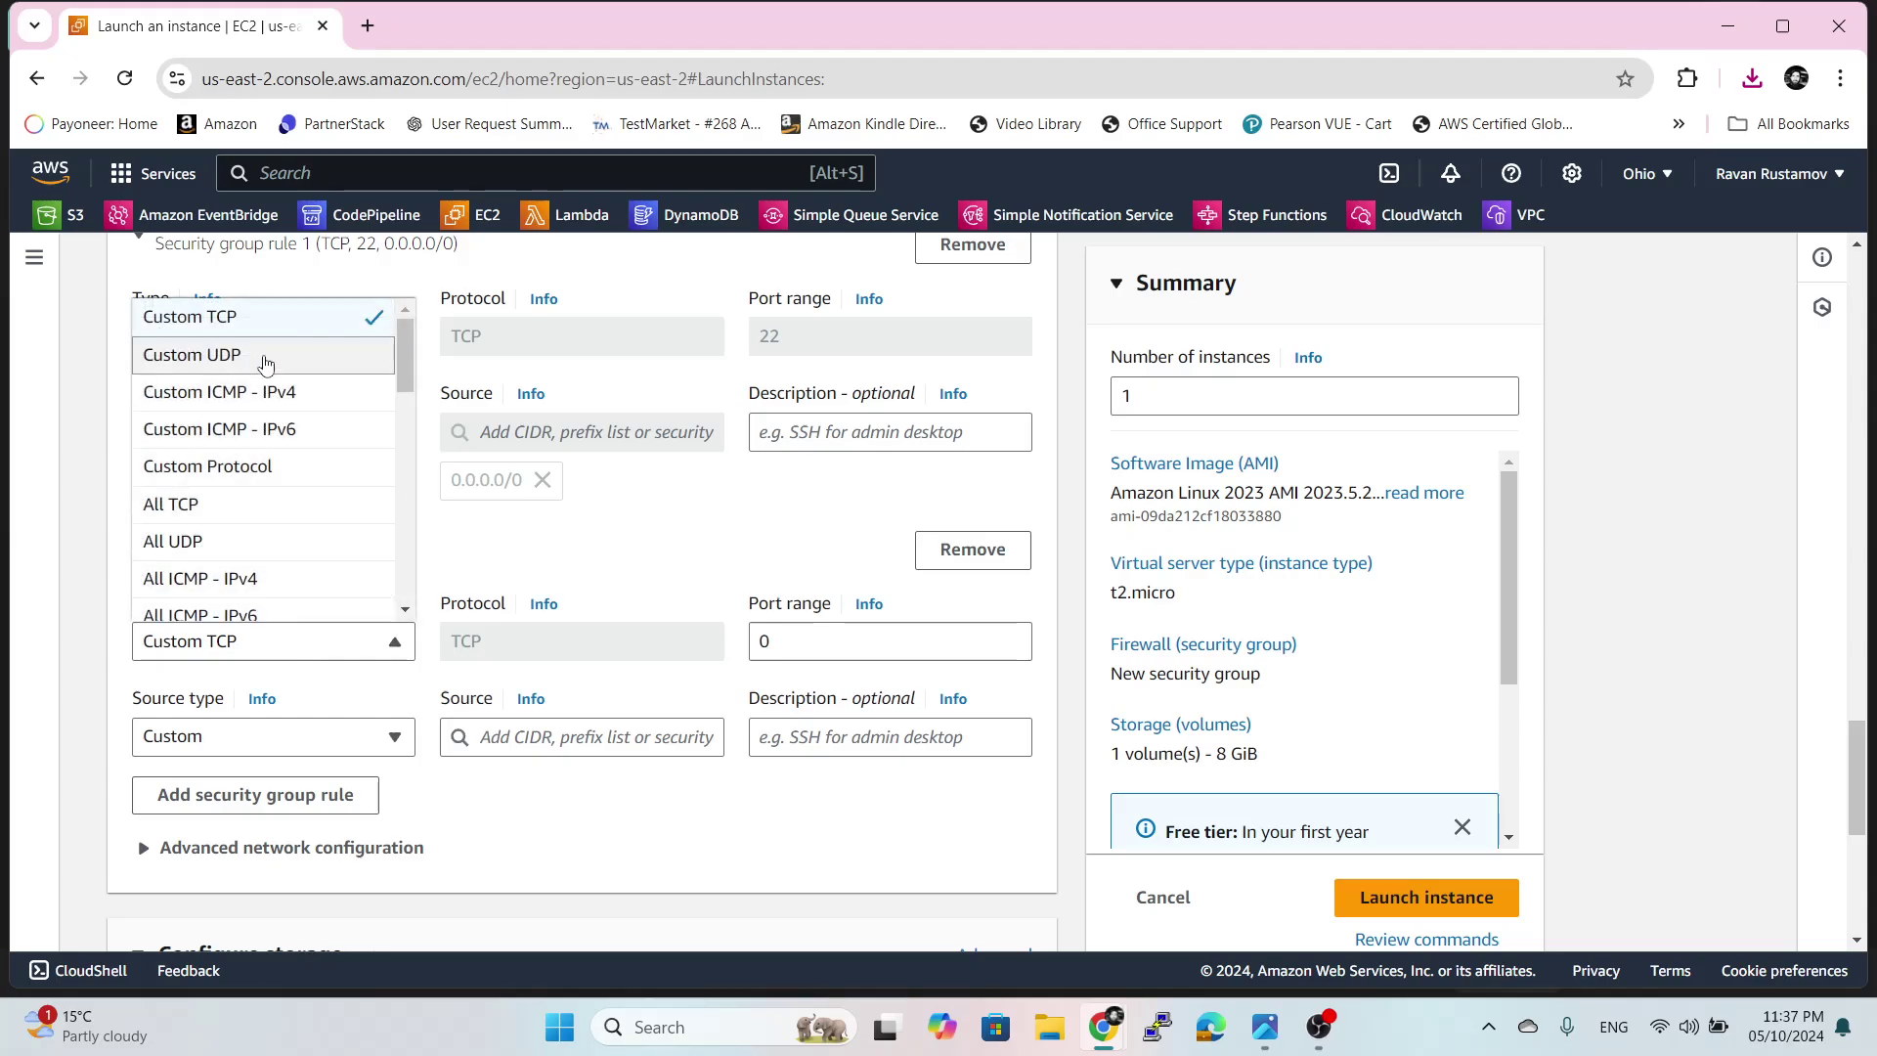
{"action": "left_click", "coordinate": [265, 359]}
{"action": "double_click", "coordinate": [801, 641]}
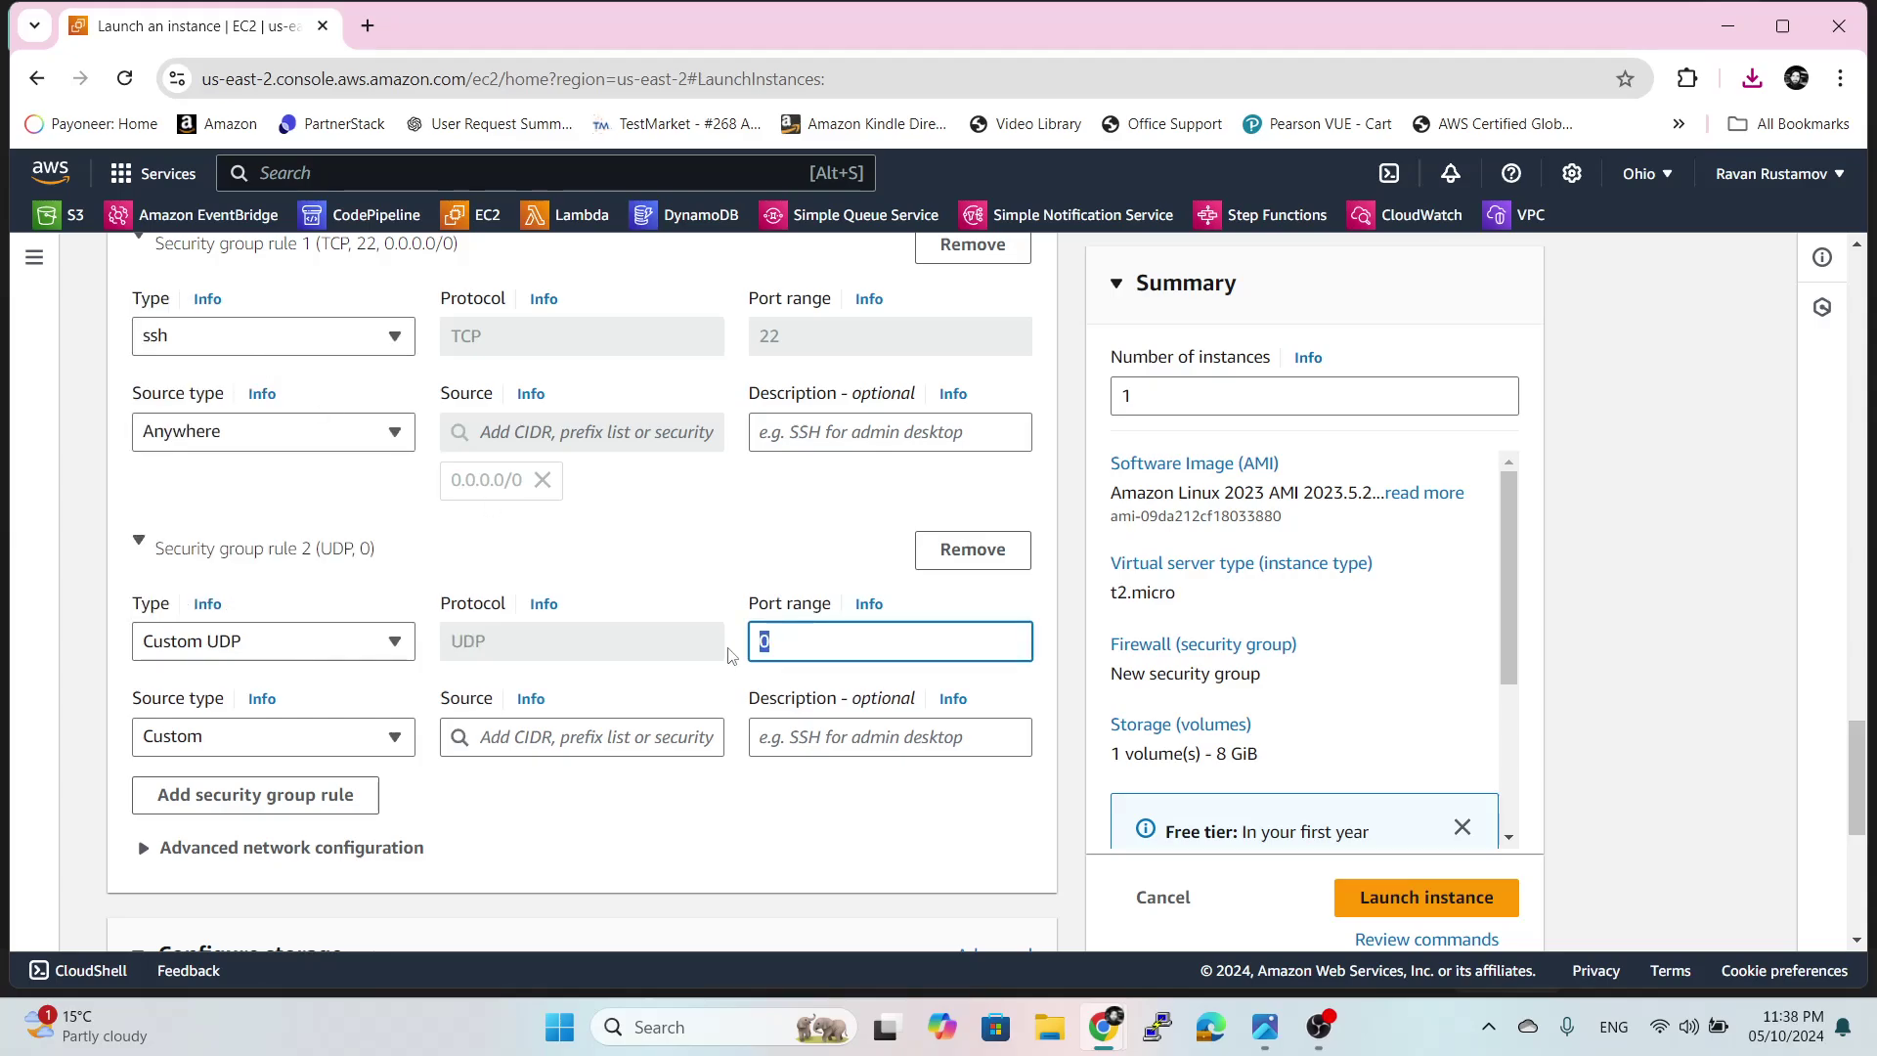
{"action": "type", "text": "53"}
- Set the source type of the UDP port 53 rule to Anywhere
{"action": "left_click", "coordinate": [651, 552]}
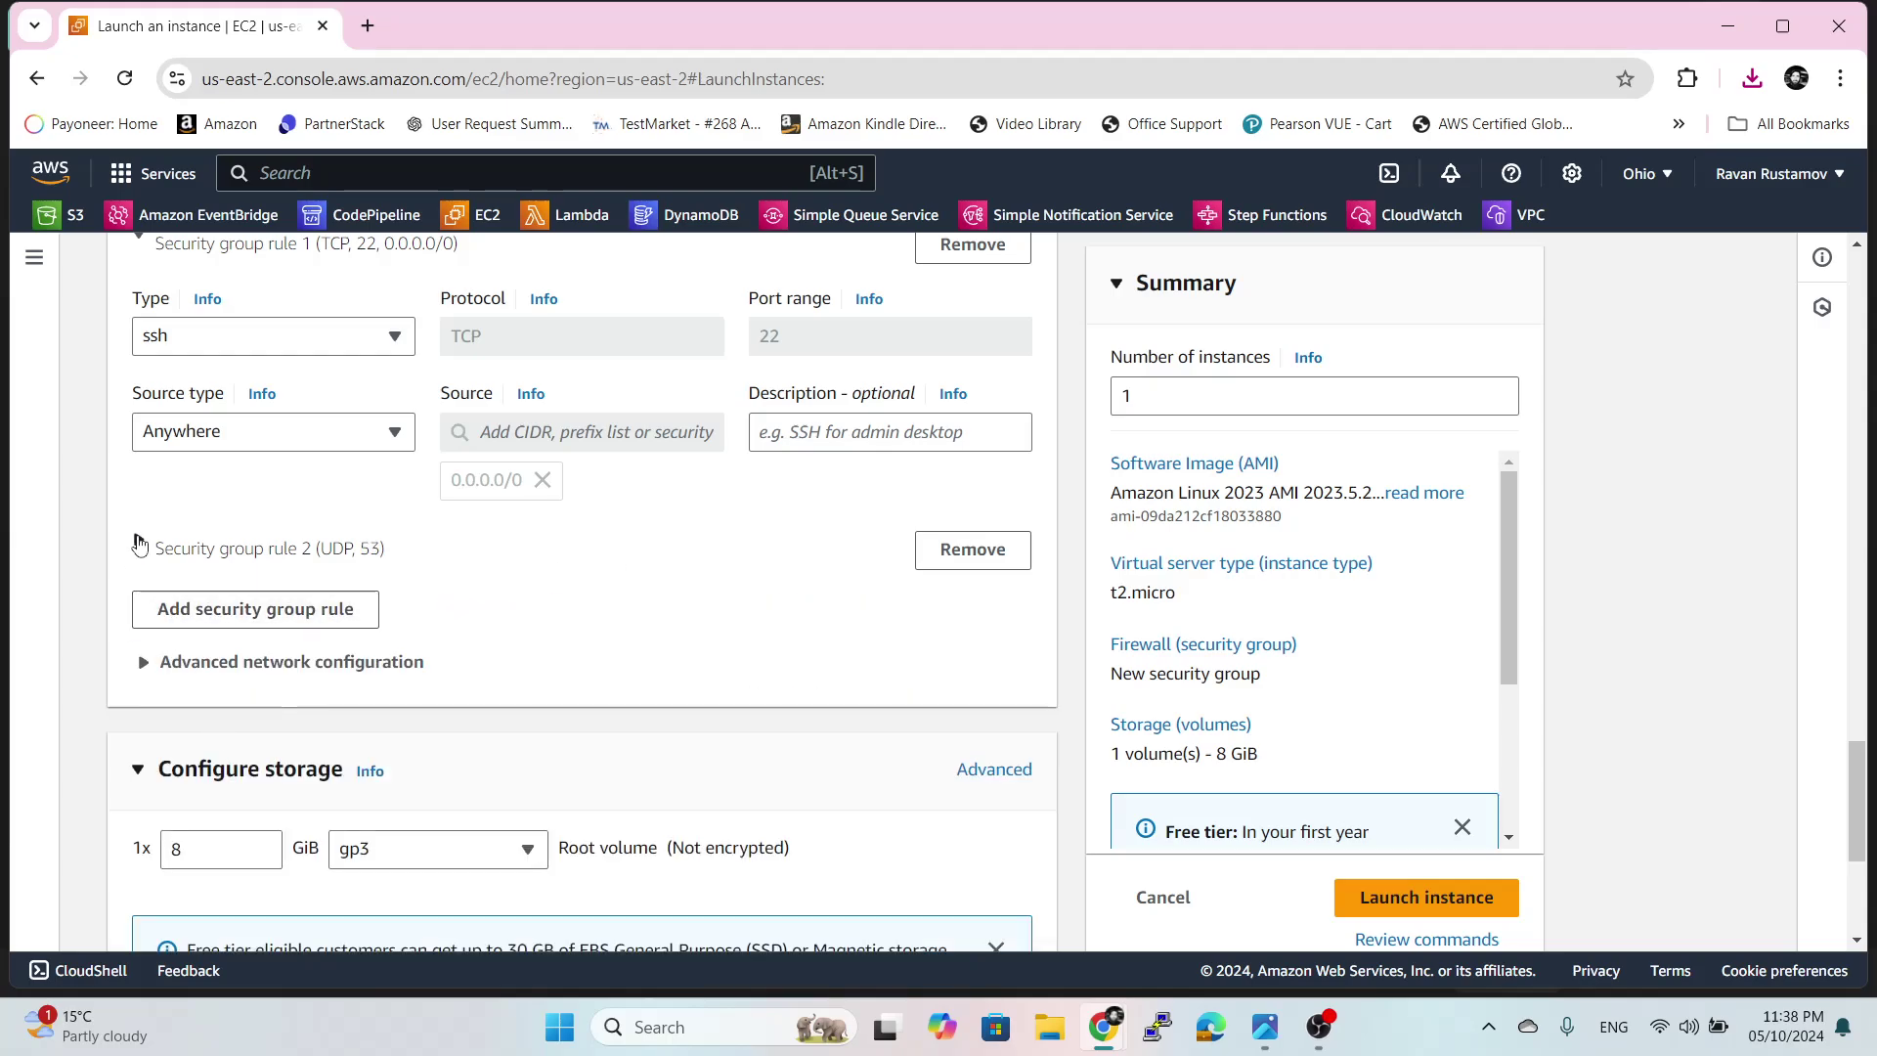
{"action": "left_click", "coordinate": [138, 544]}
{"action": "left_click", "coordinate": [237, 751]}
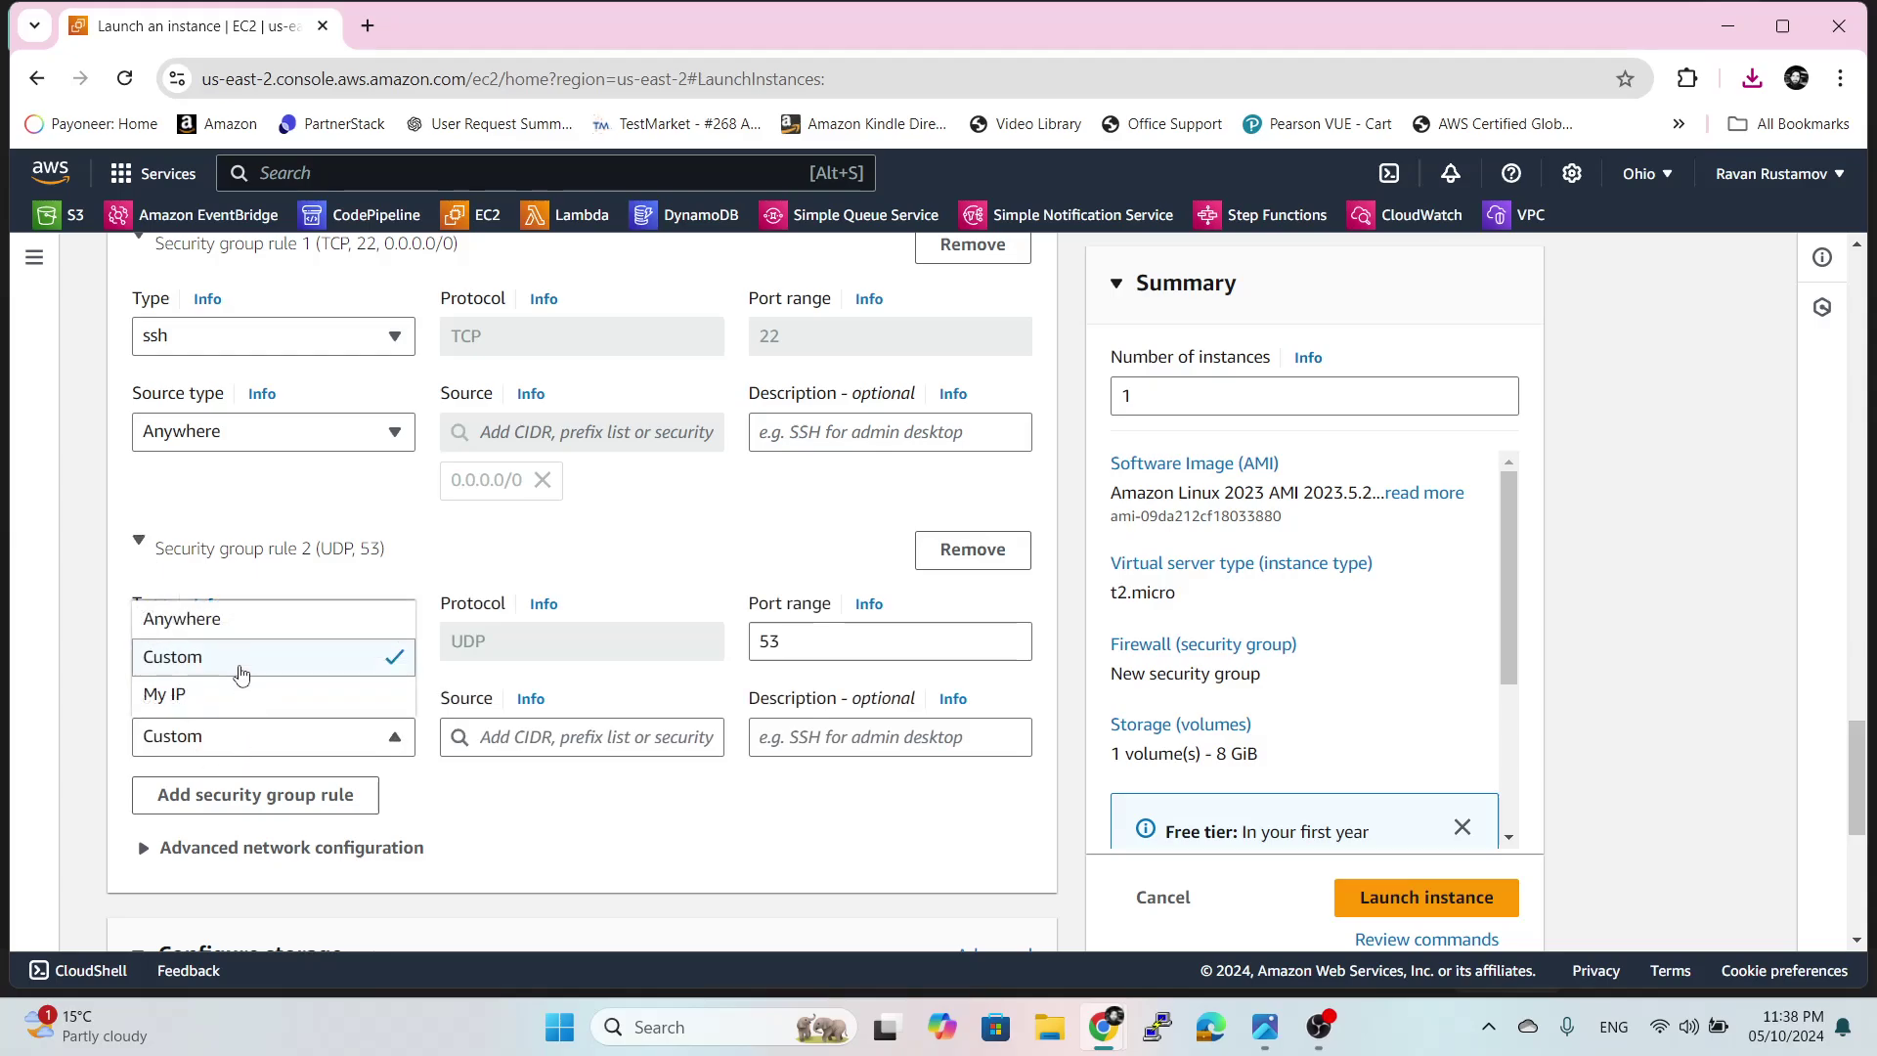
{"action": "left_click", "coordinate": [267, 633]}
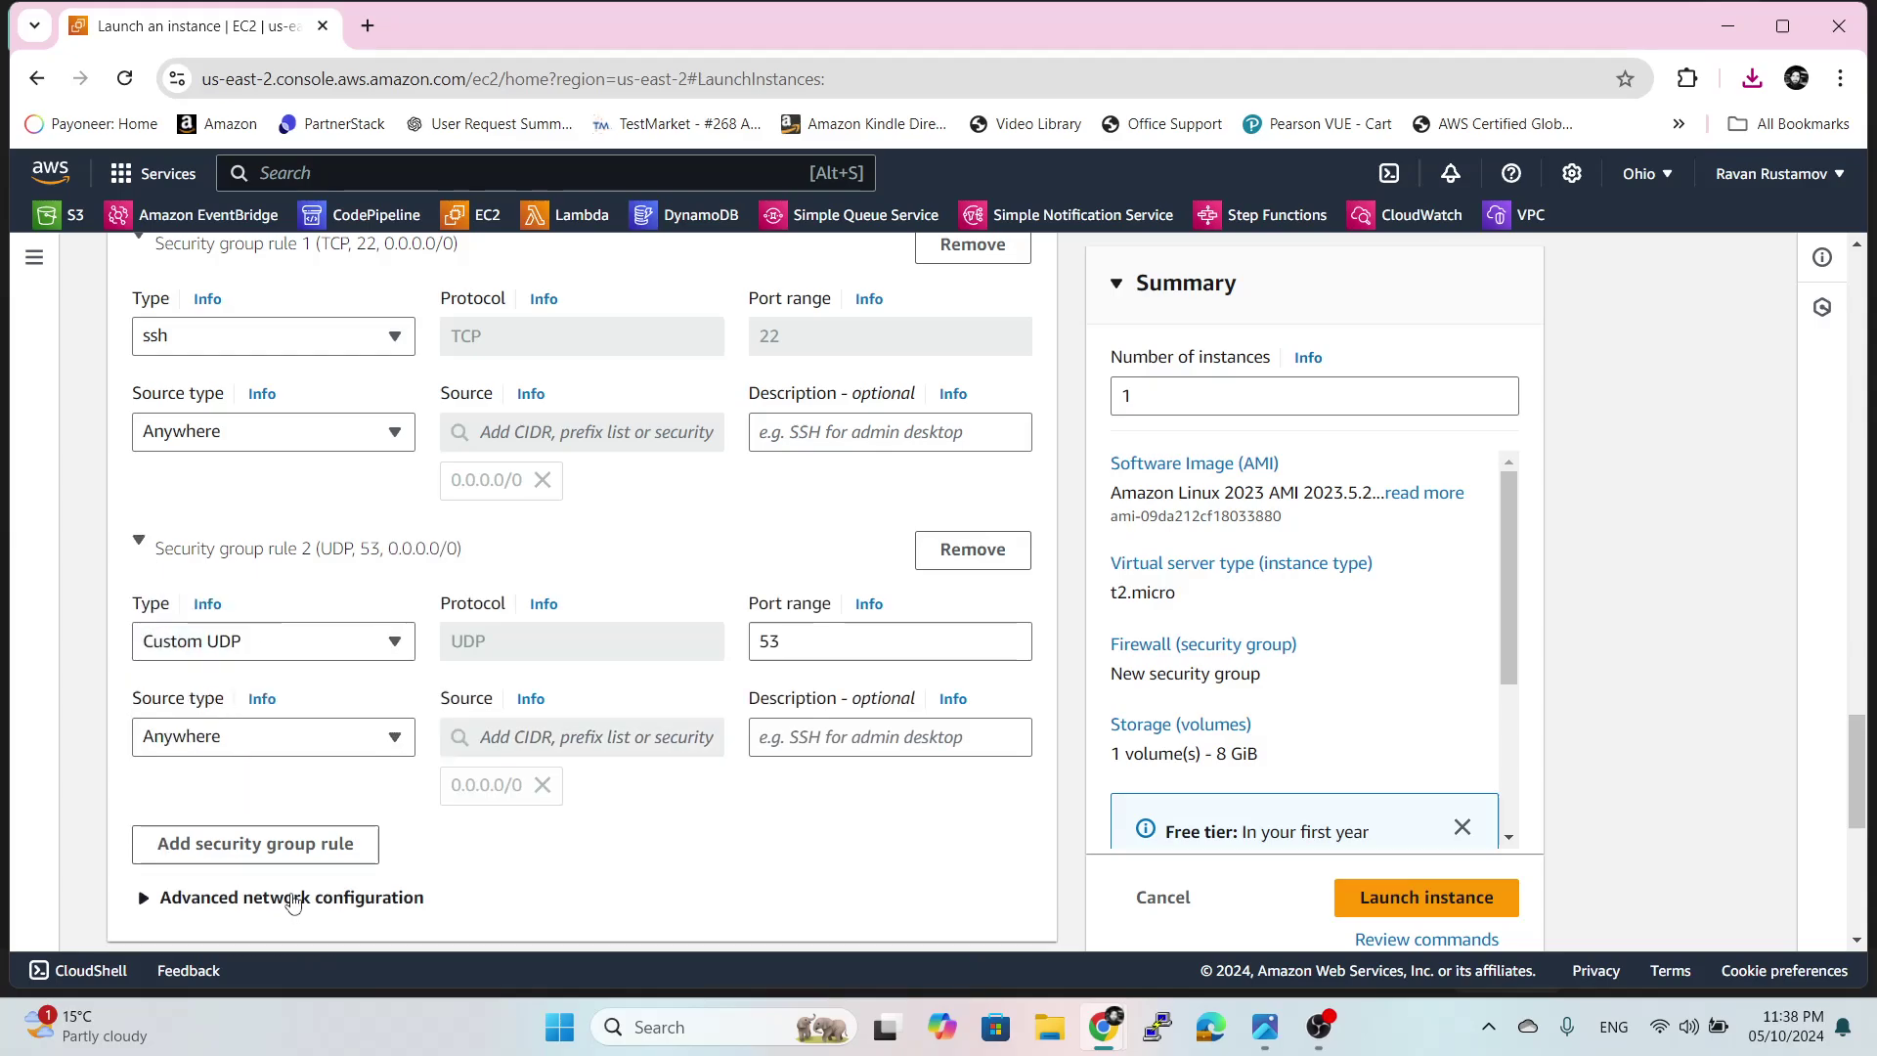
- Add a third inbound security group rule and set its type to All ICMP - IPv4
{"action": "left_click", "coordinate": [281, 843]}
{"action": "scroll", "coordinate": [544, 641], "scroll_direction": "down", "scroll_amount": 5}
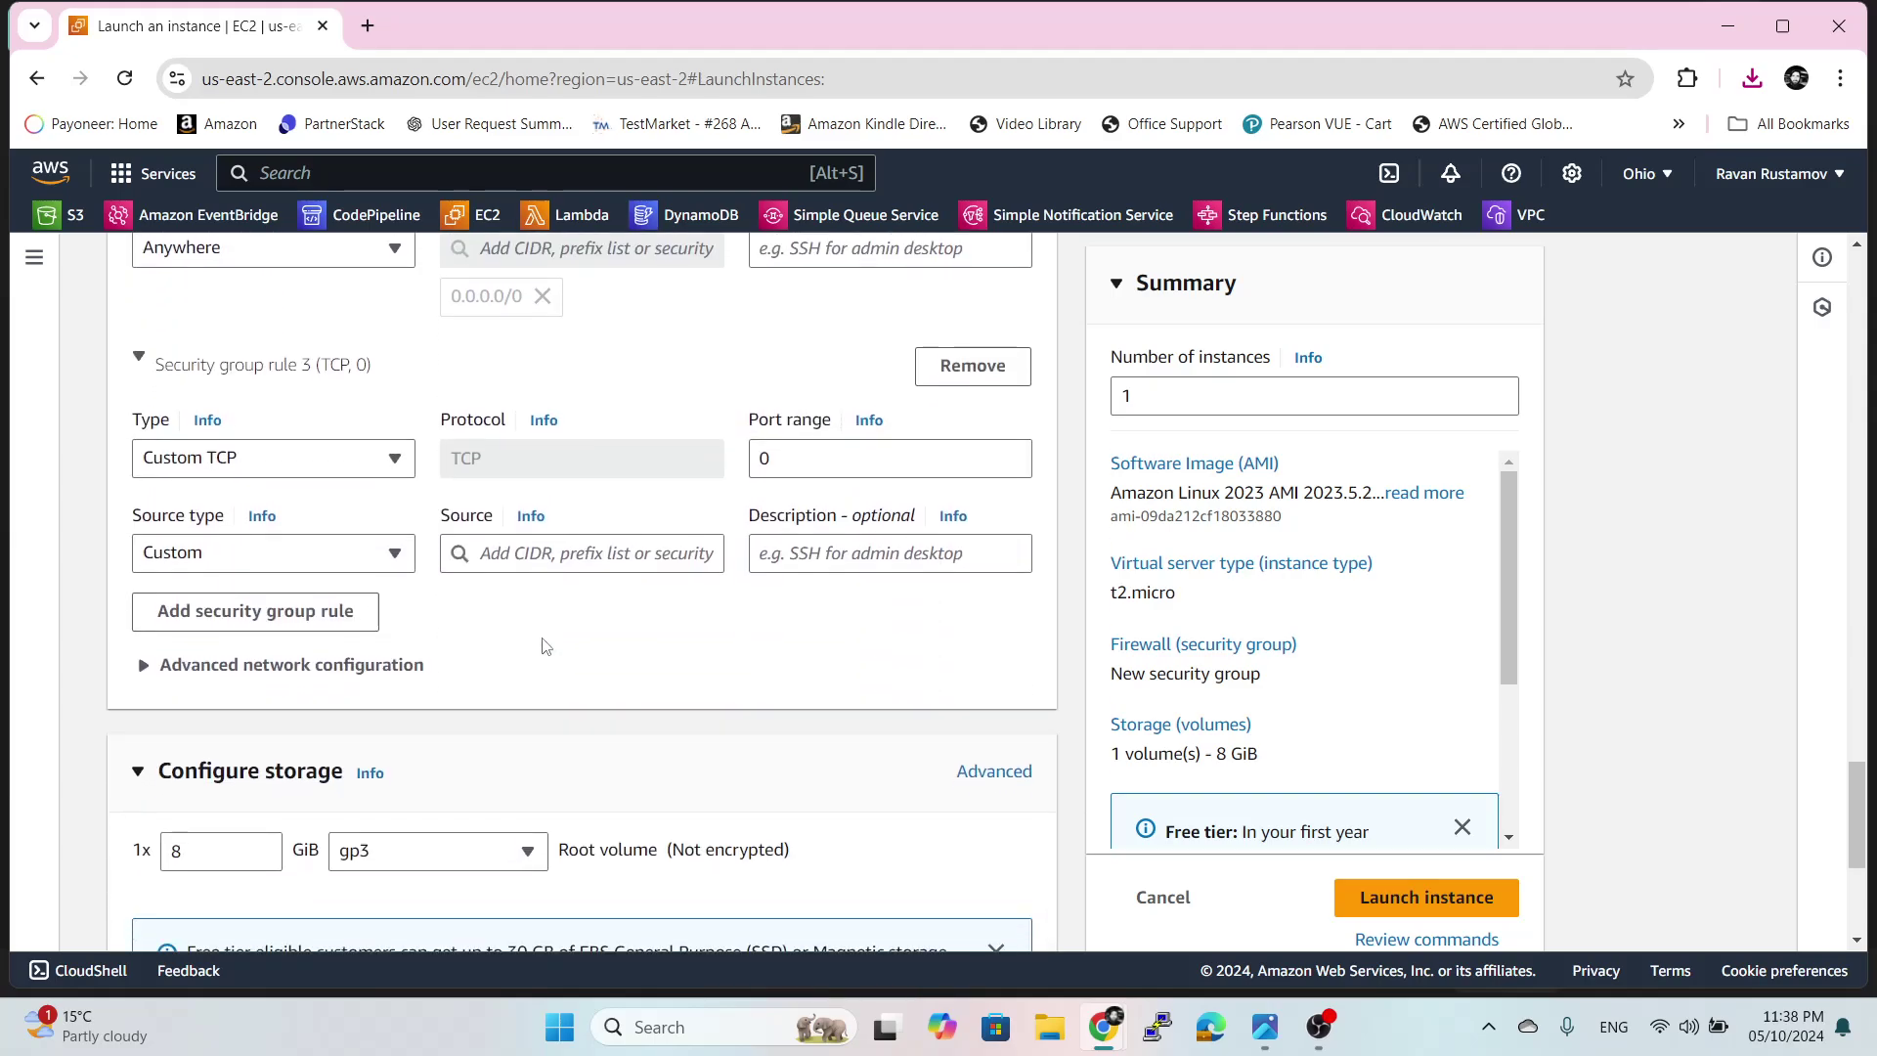
{"action": "left_click", "coordinate": [235, 457]}
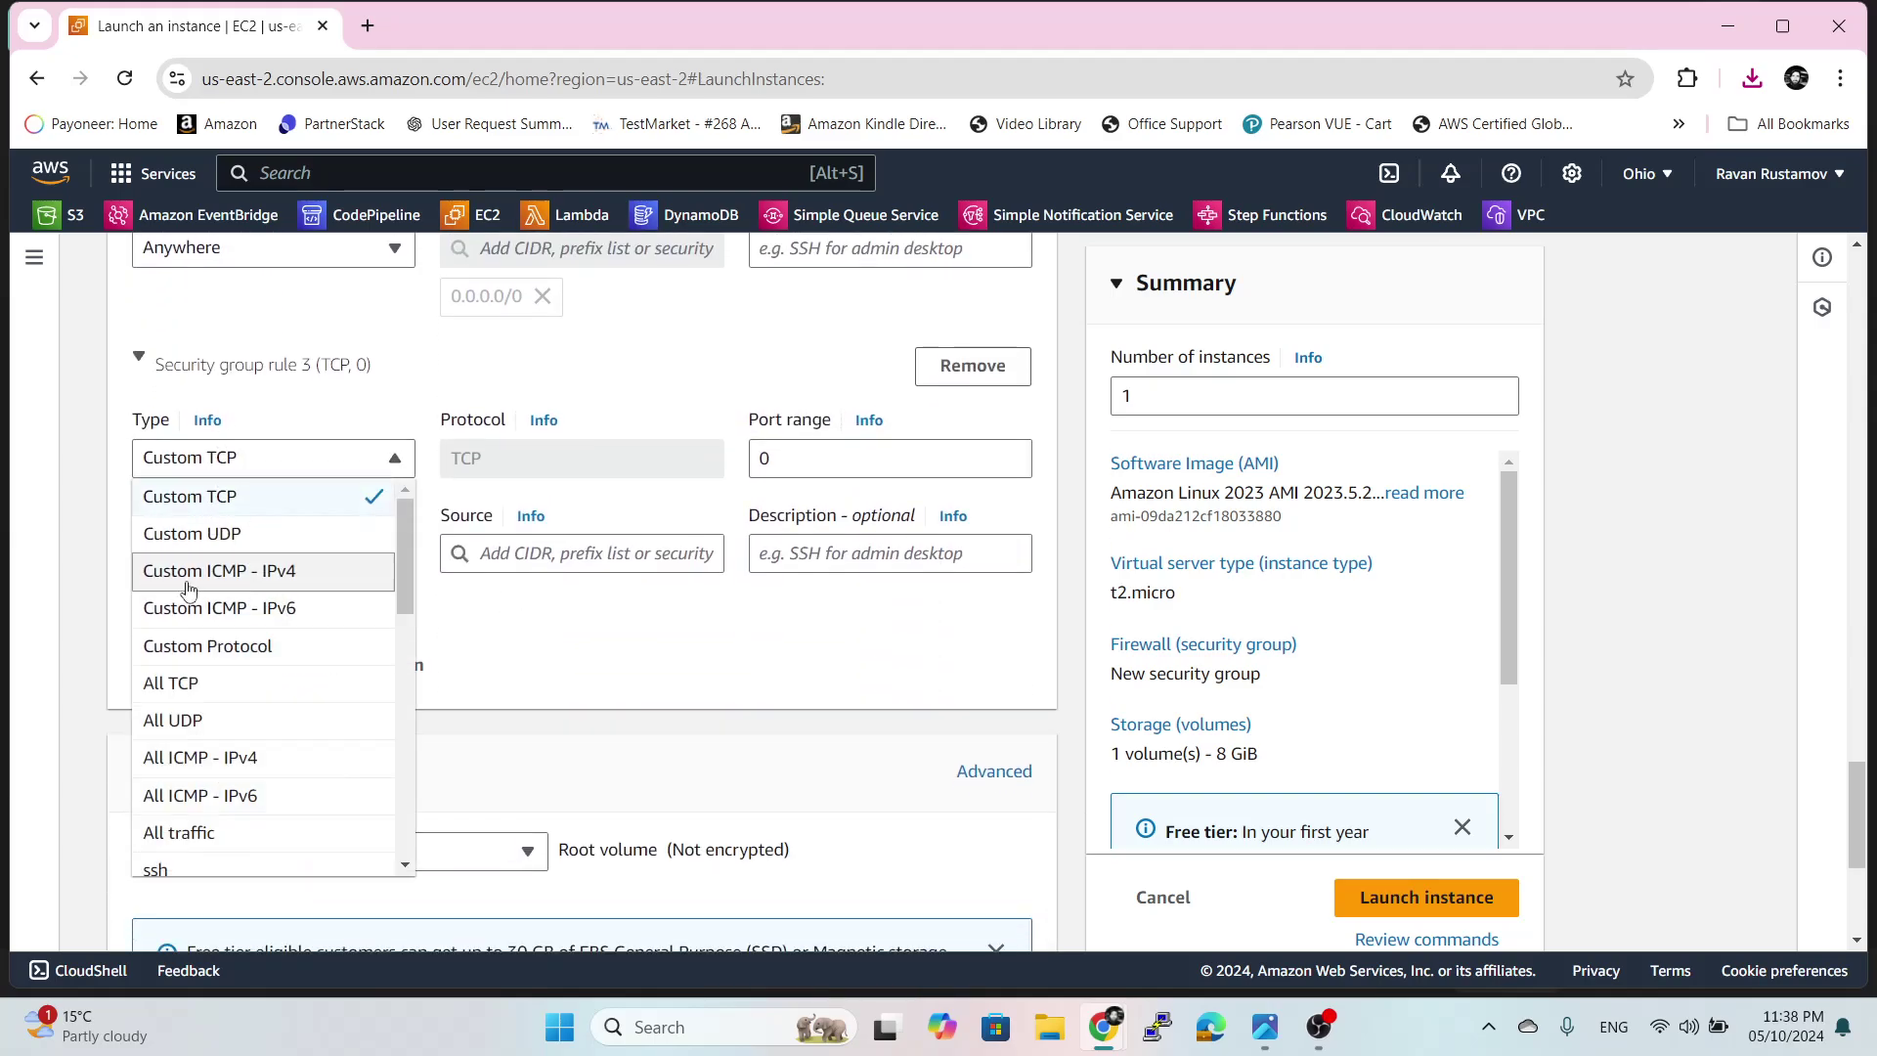
{"action": "left_click", "coordinate": [235, 584]}
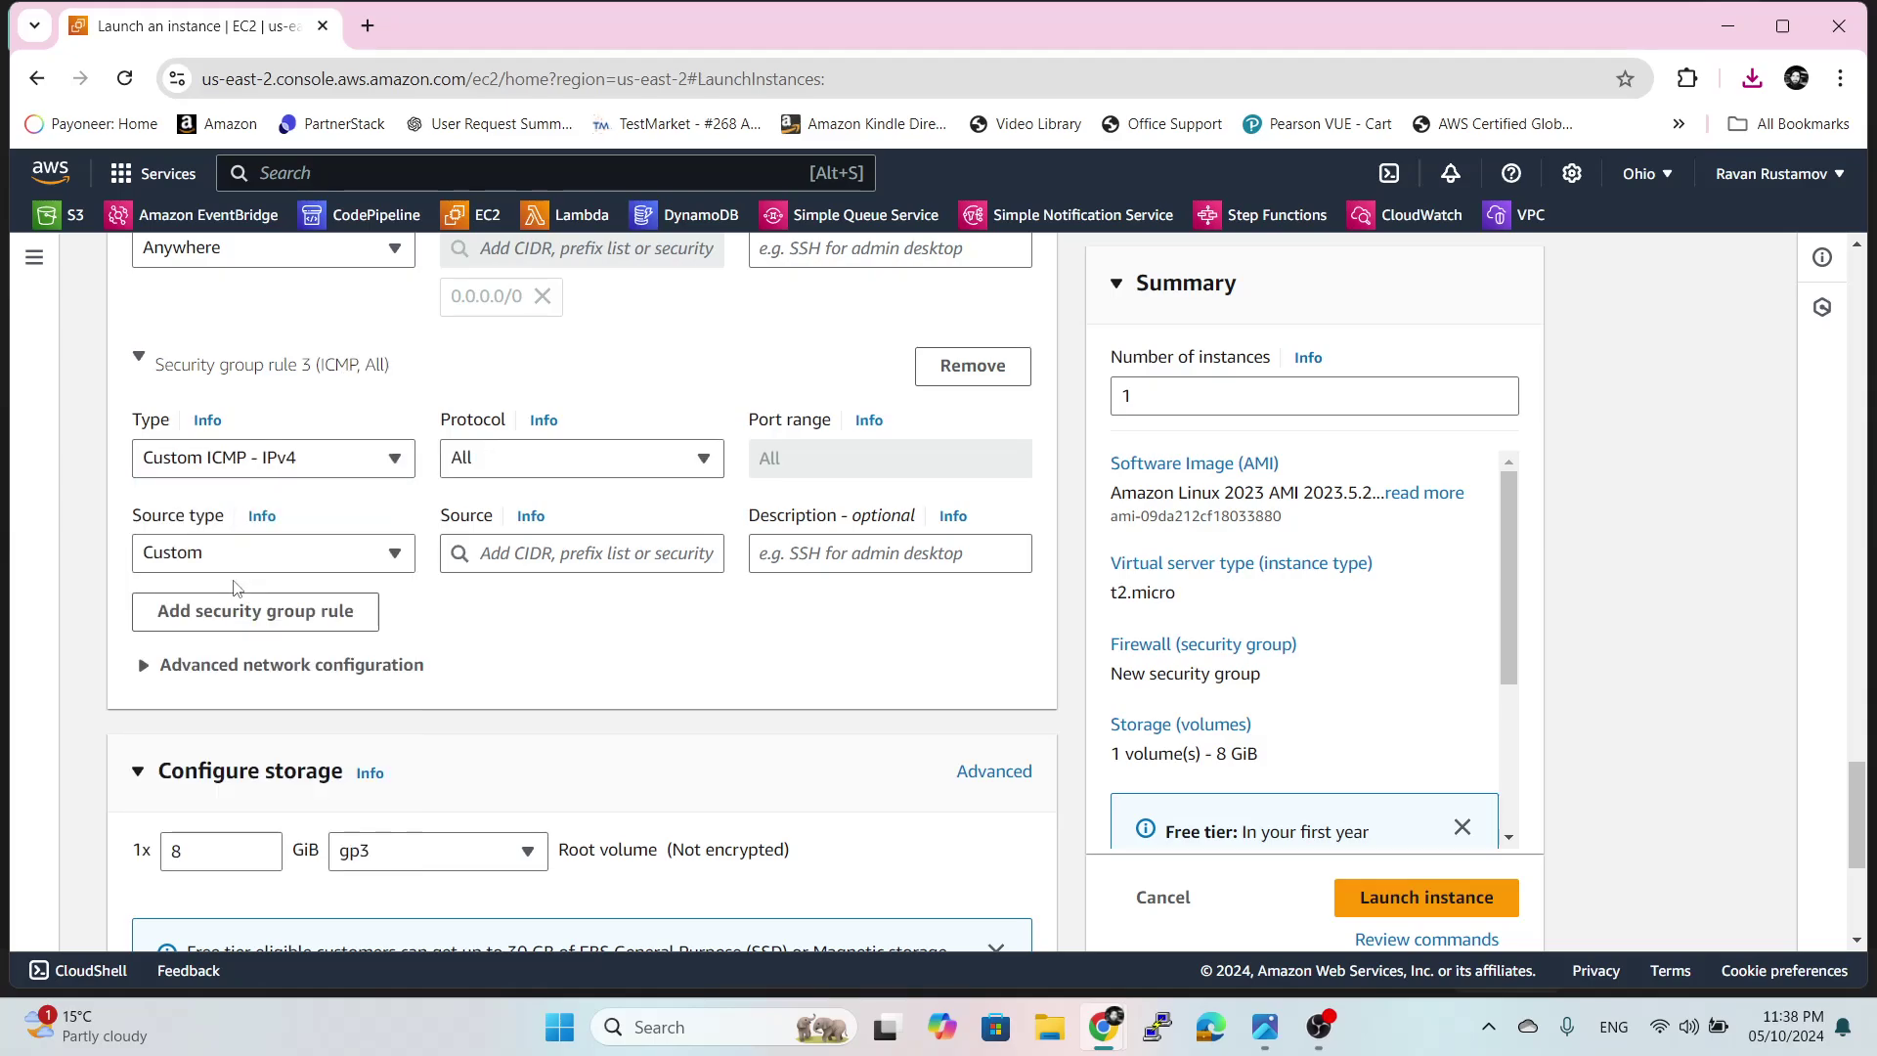
{"action": "left_click", "coordinate": [366, 461]}
{"action": "left_click", "coordinate": [225, 757]}
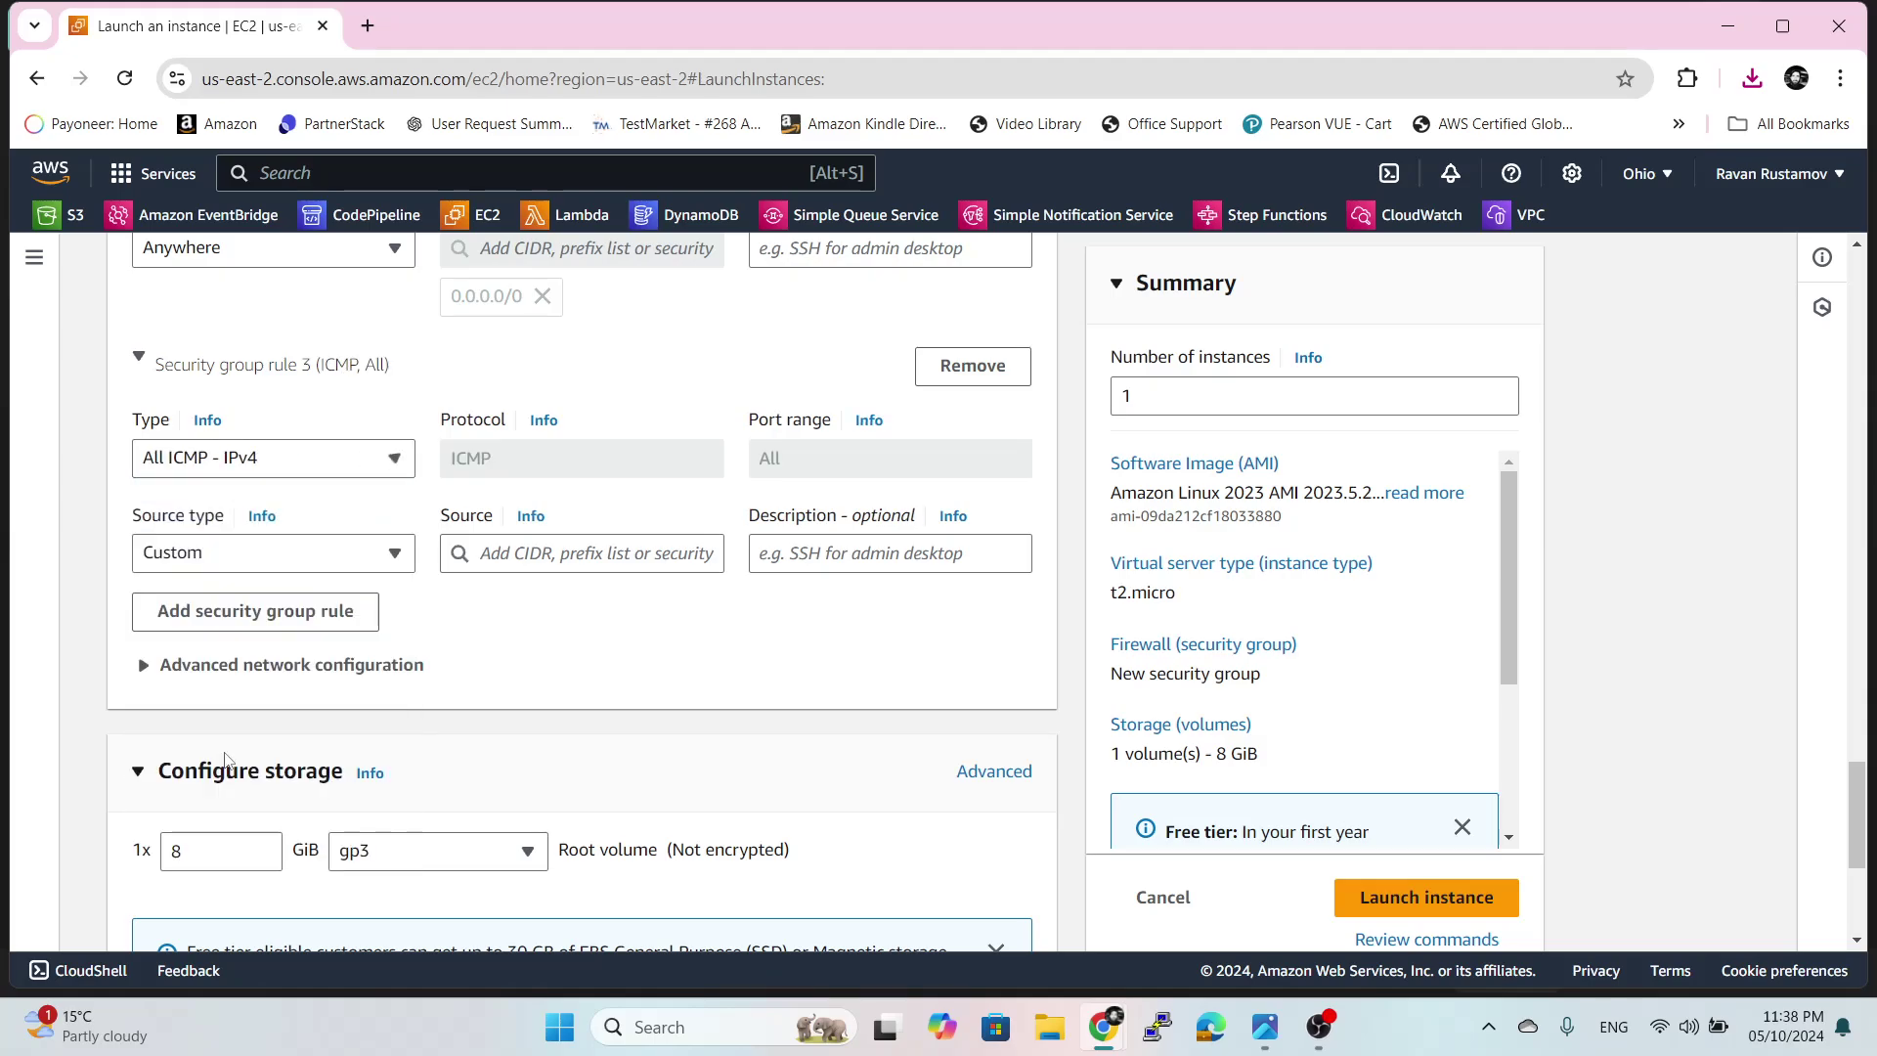
- Set the source type of the All ICMP - IPv4 security group rule to Anywhere
{"action": "left_click", "coordinate": [380, 550]}
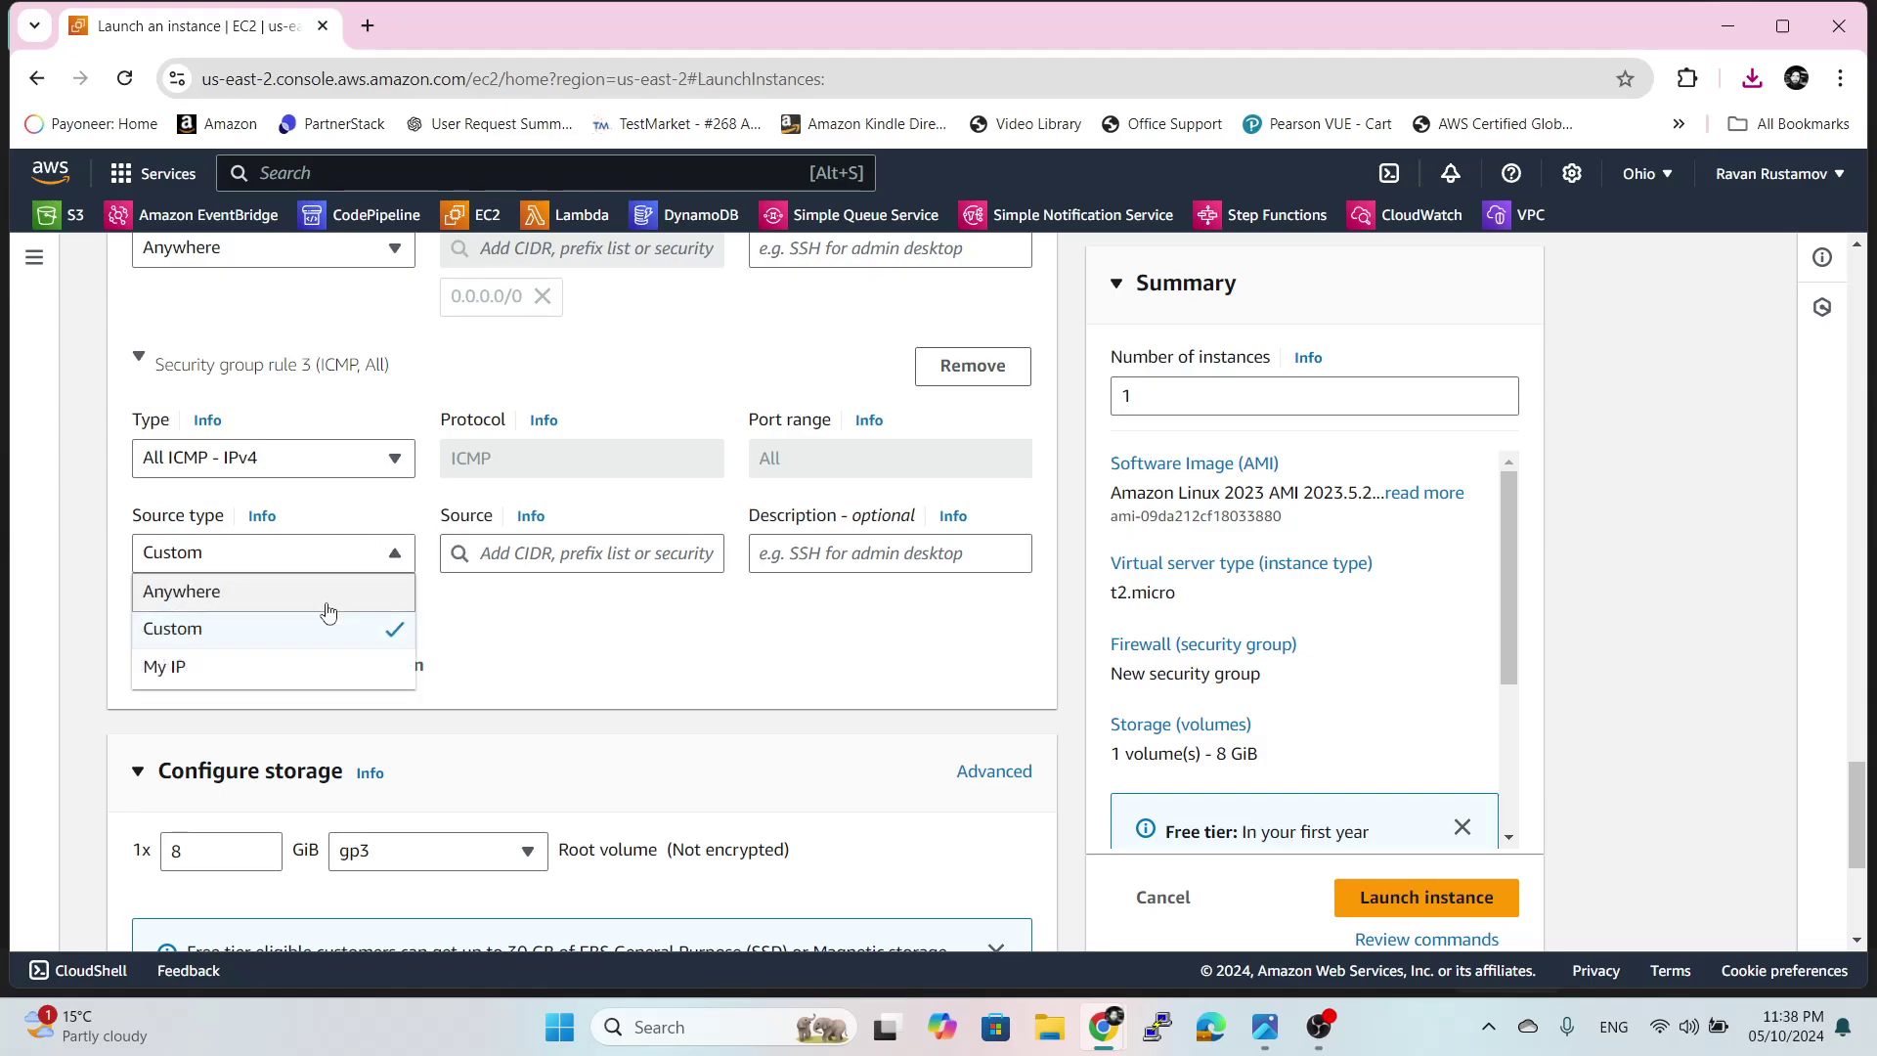
{"action": "left_click", "coordinate": [318, 590]}
{"action": "scroll", "coordinate": [717, 645], "scroll_direction": "down", "scroll_amount": 5}
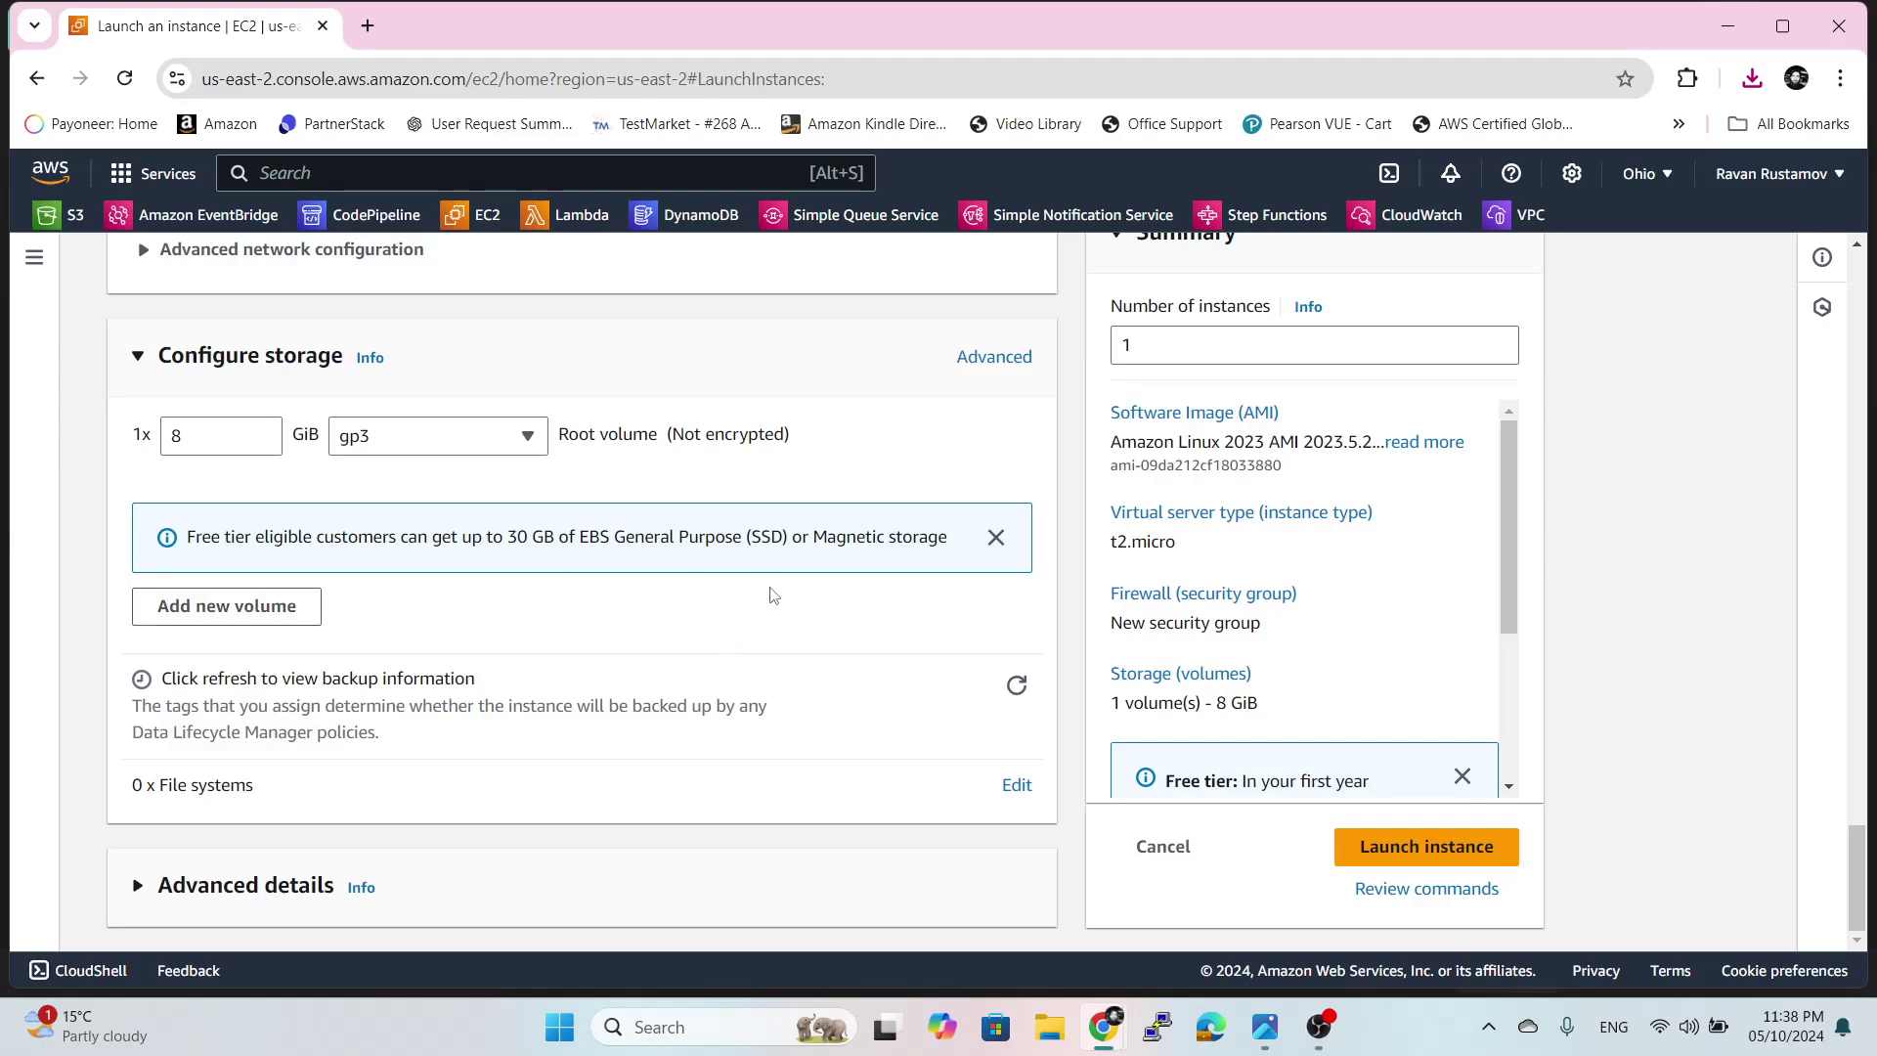
- Set the number of instances to launch to 2
{"action": "scroll", "coordinate": [818, 631], "scroll_direction": "up", "scroll_amount": 3}
{"action": "double_click", "coordinate": [1124, 396]}
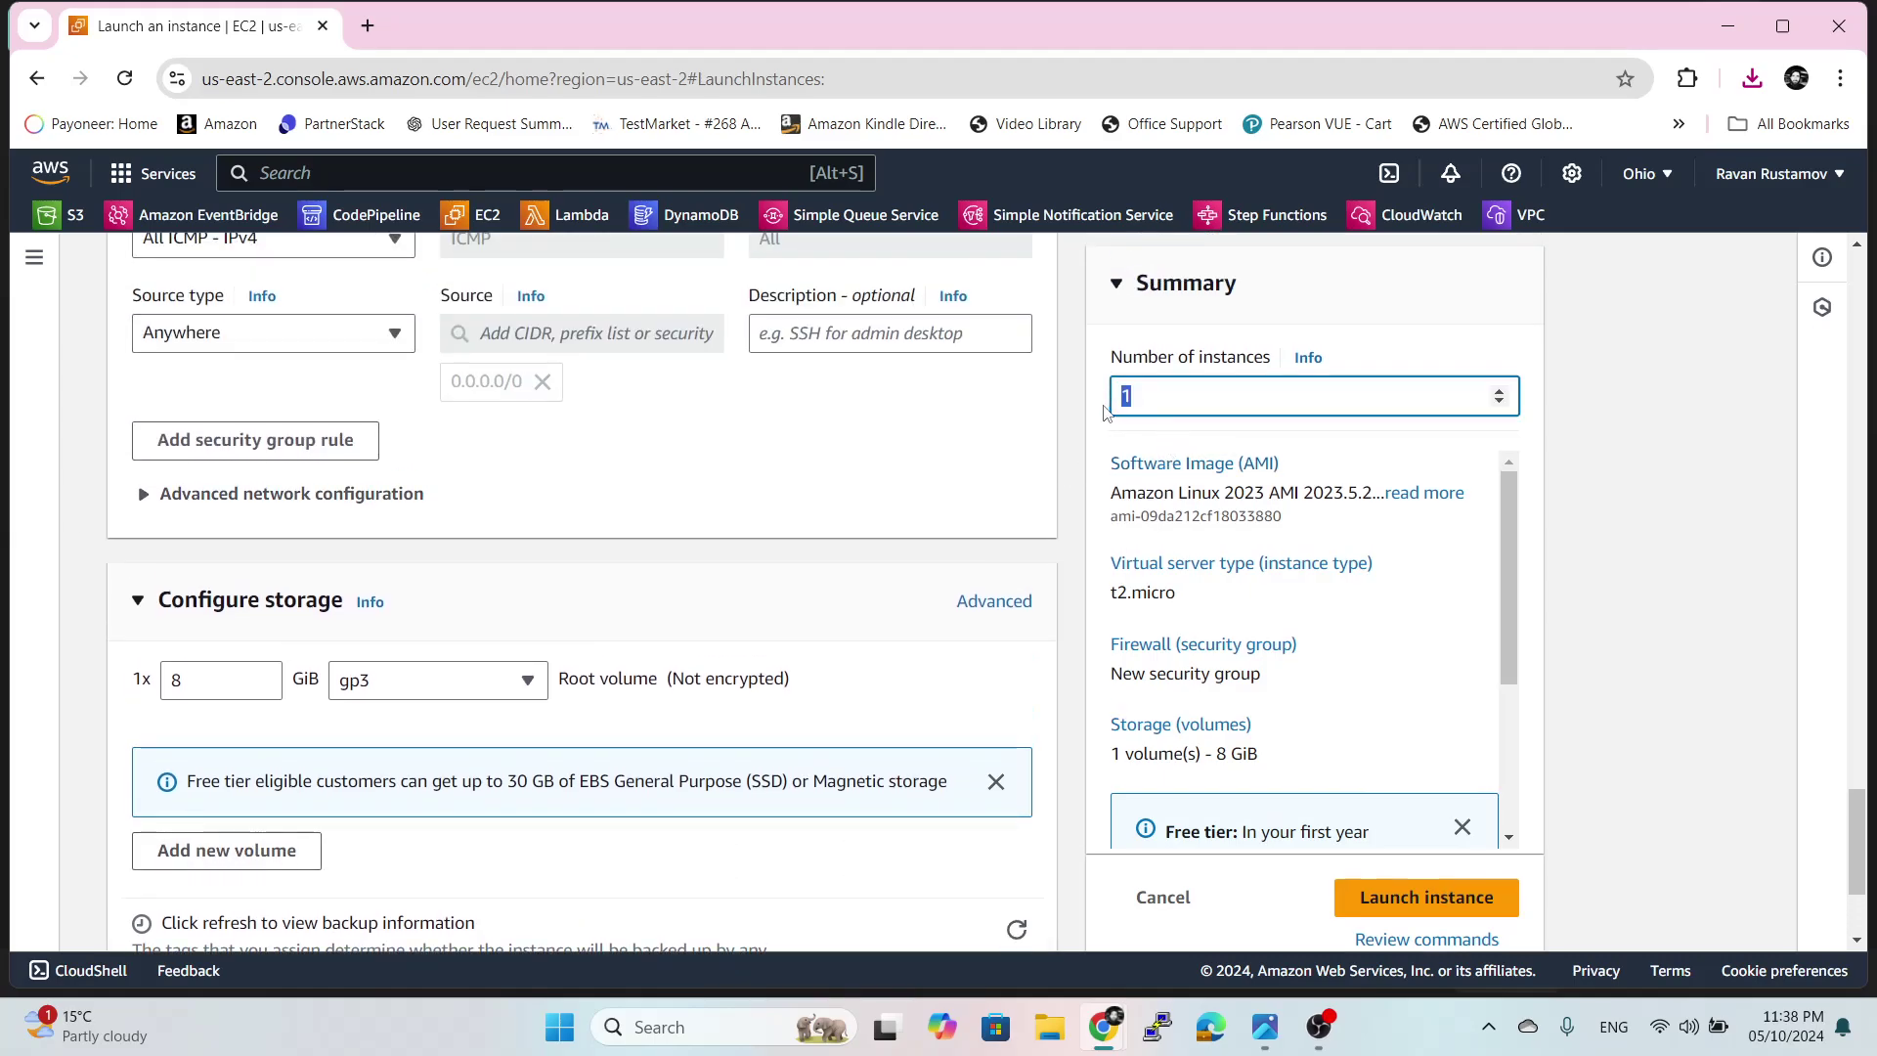
{"action": "left_click", "coordinate": [1588, 498]}
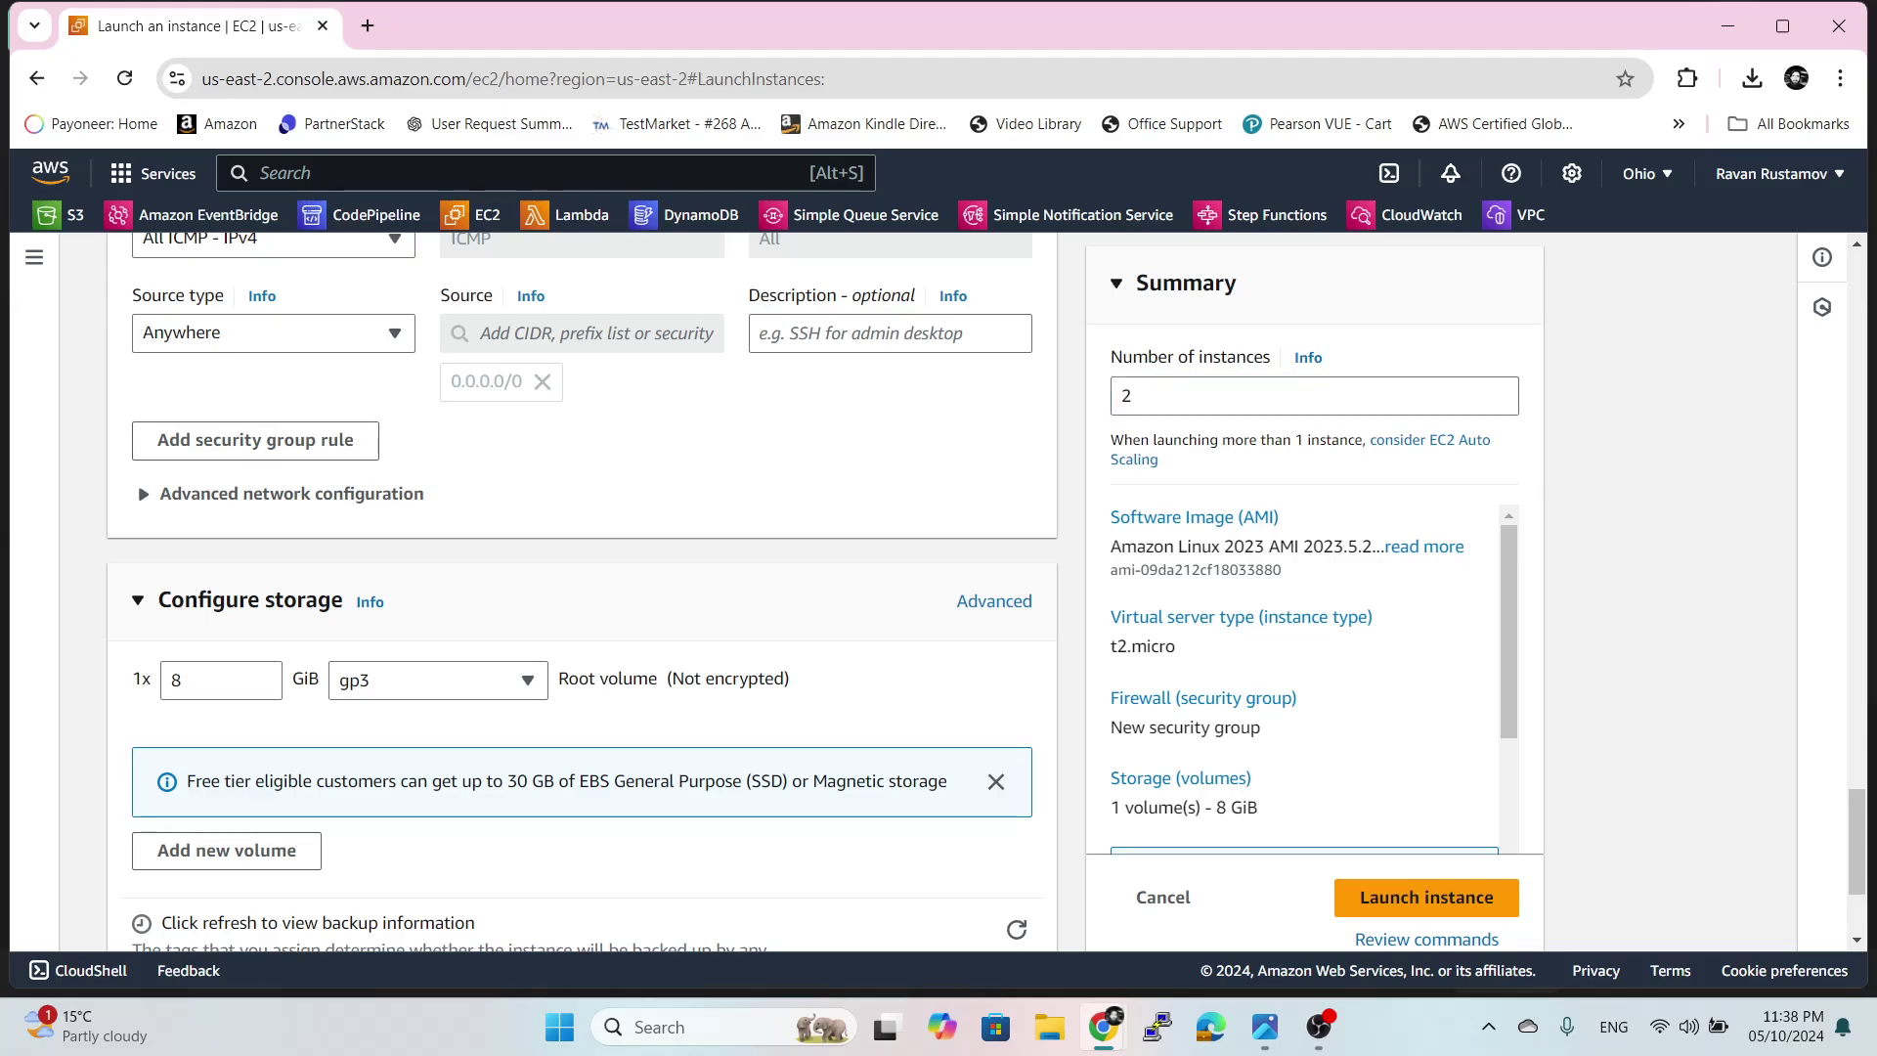
- In the advanced details, paste the copied Nginx web page script, which shows the AWS region, as the user data
{"action": "scroll", "coordinate": [662, 810], "scroll_direction": "down", "scroll_amount": 2}
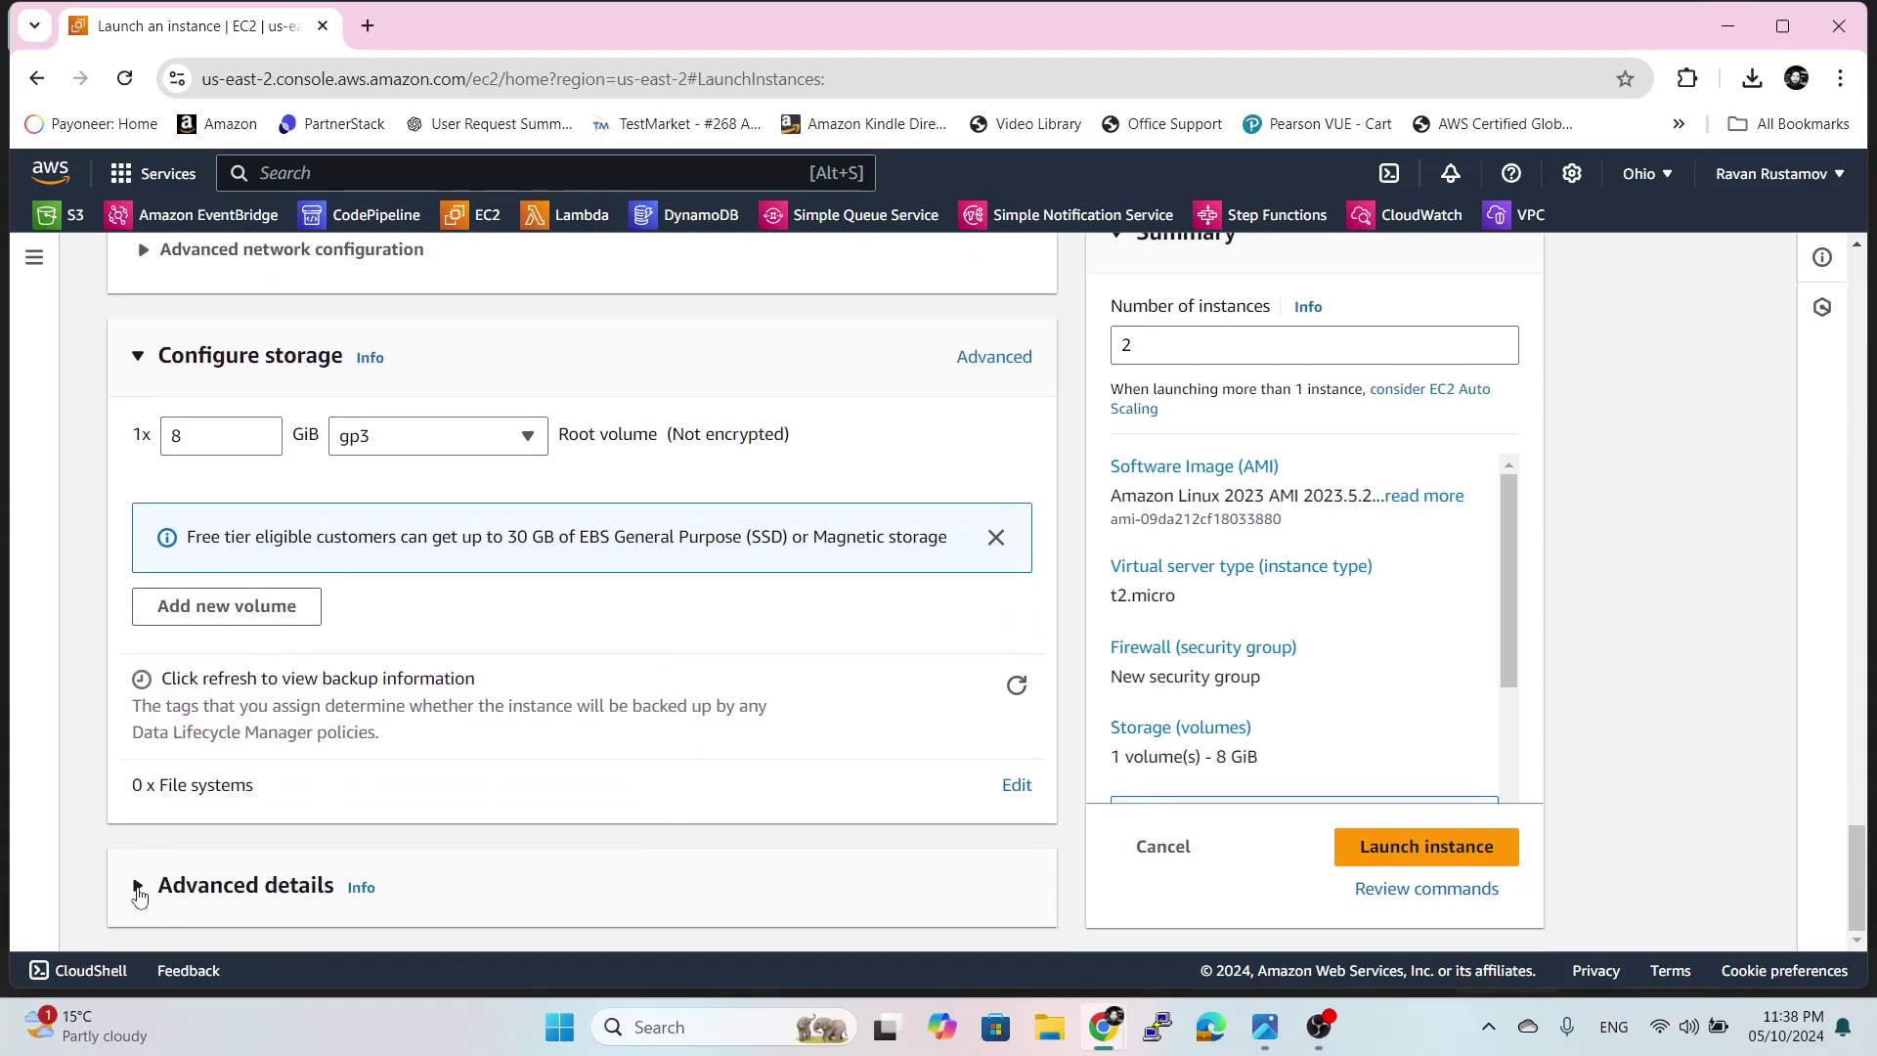
{"action": "left_click", "coordinate": [138, 896]}
{"action": "scroll", "coordinate": [762, 807], "scroll_direction": "down", "scroll_amount": 15}
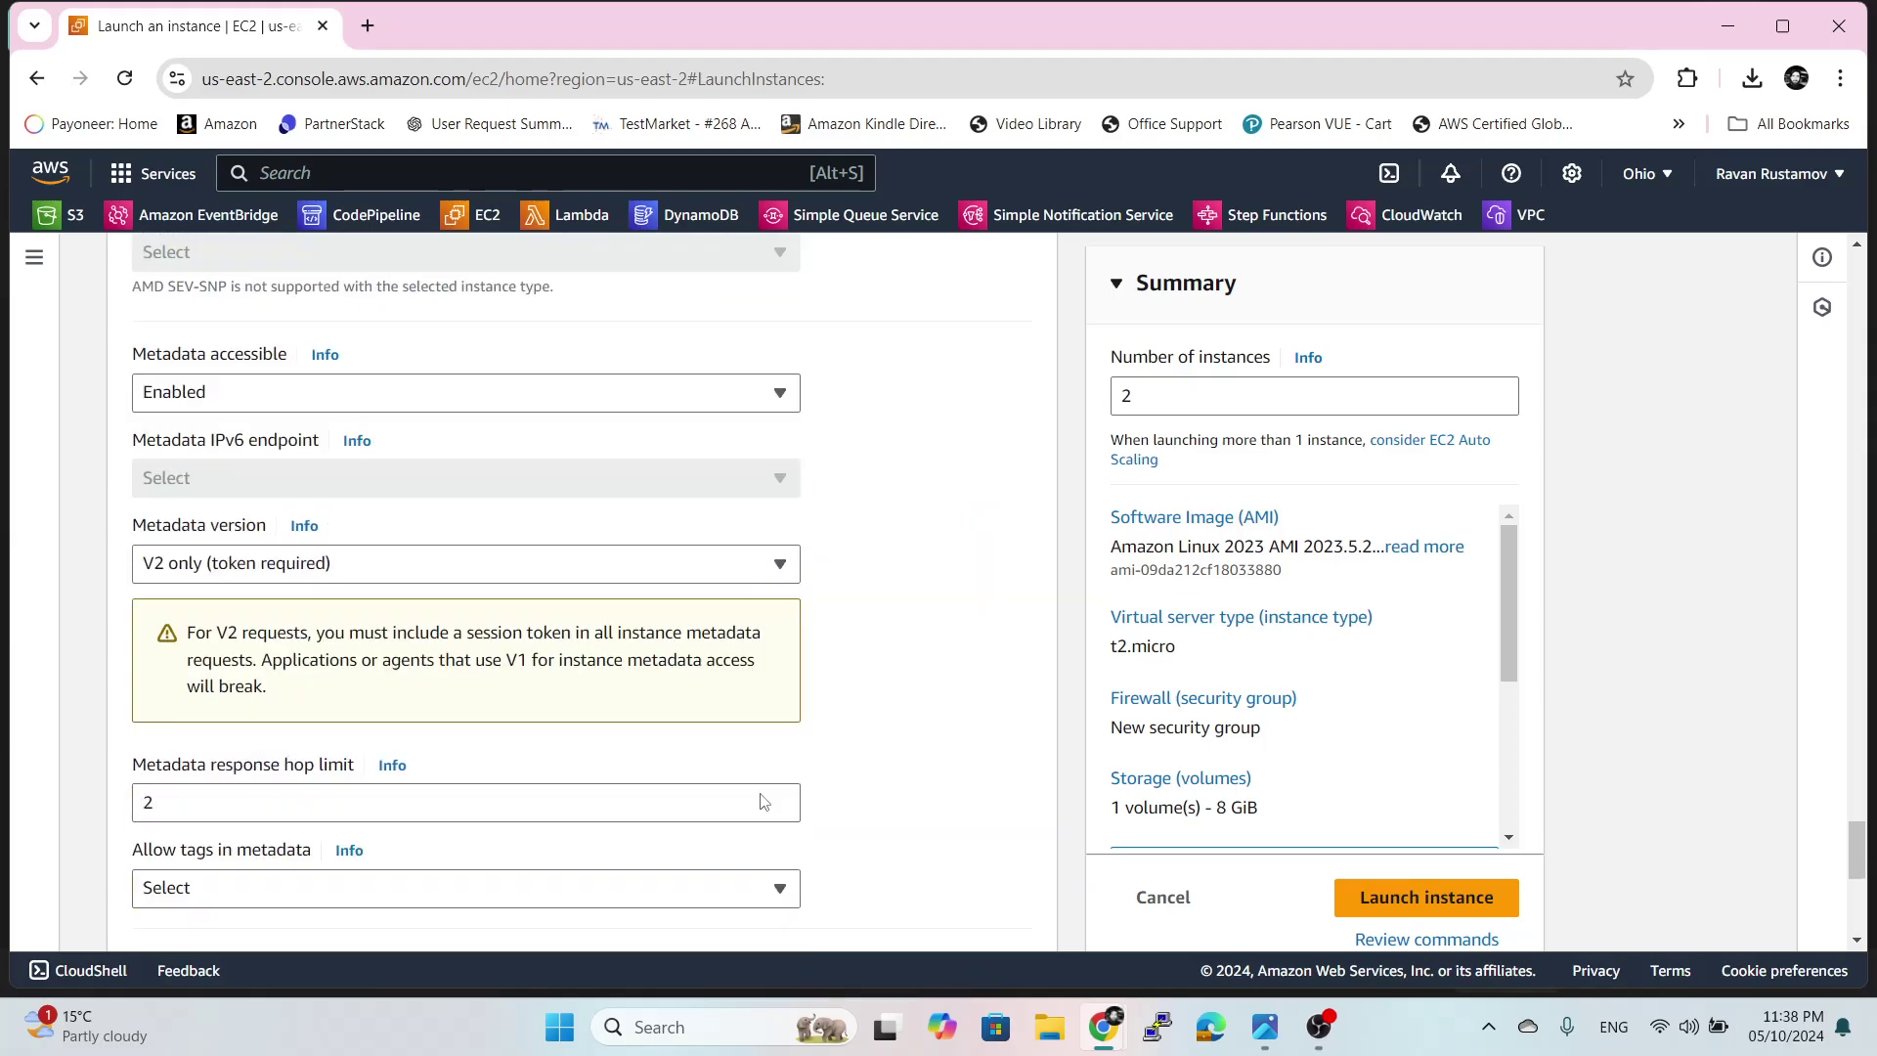
{"action": "scroll", "coordinate": [764, 801], "scroll_direction": "down", "scroll_amount": 5}
{"action": "left_click", "coordinate": [189, 499]}
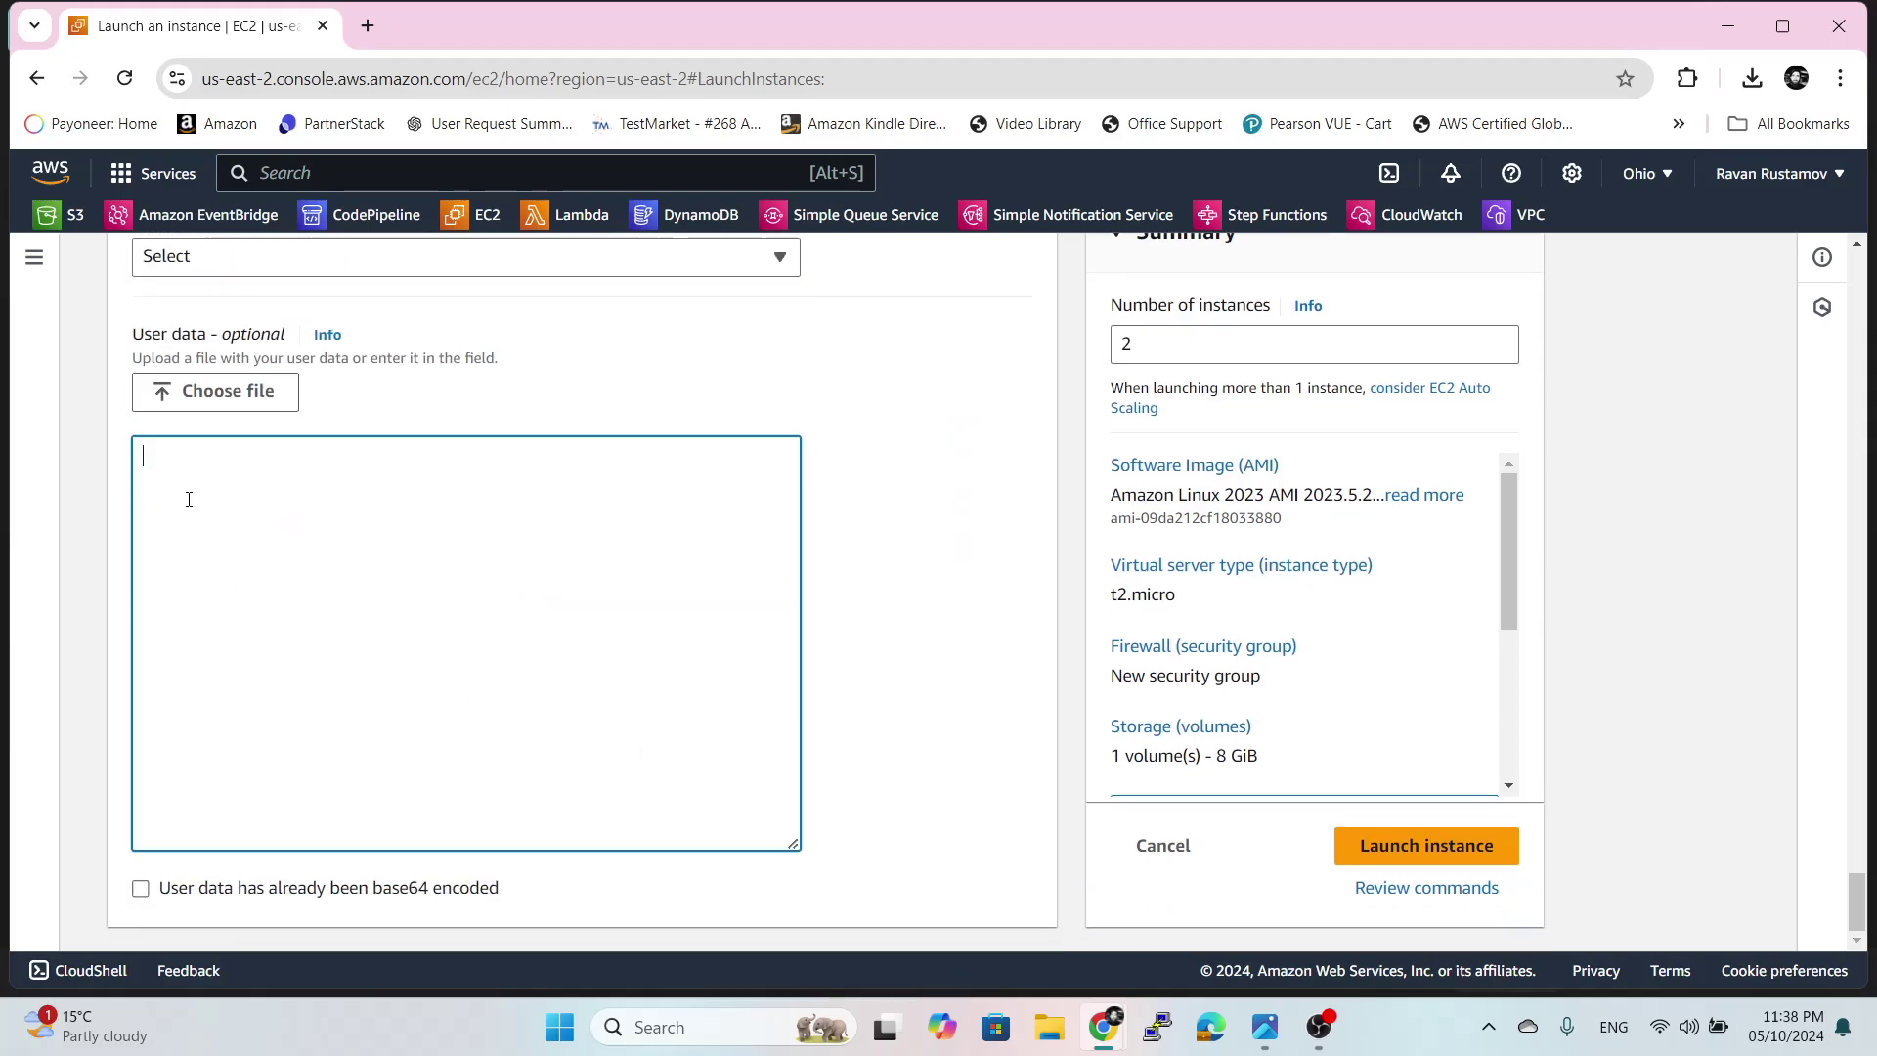
{"action": "key", "text": "ctrl+v"}
{"action": "left_click", "coordinate": [954, 516]}
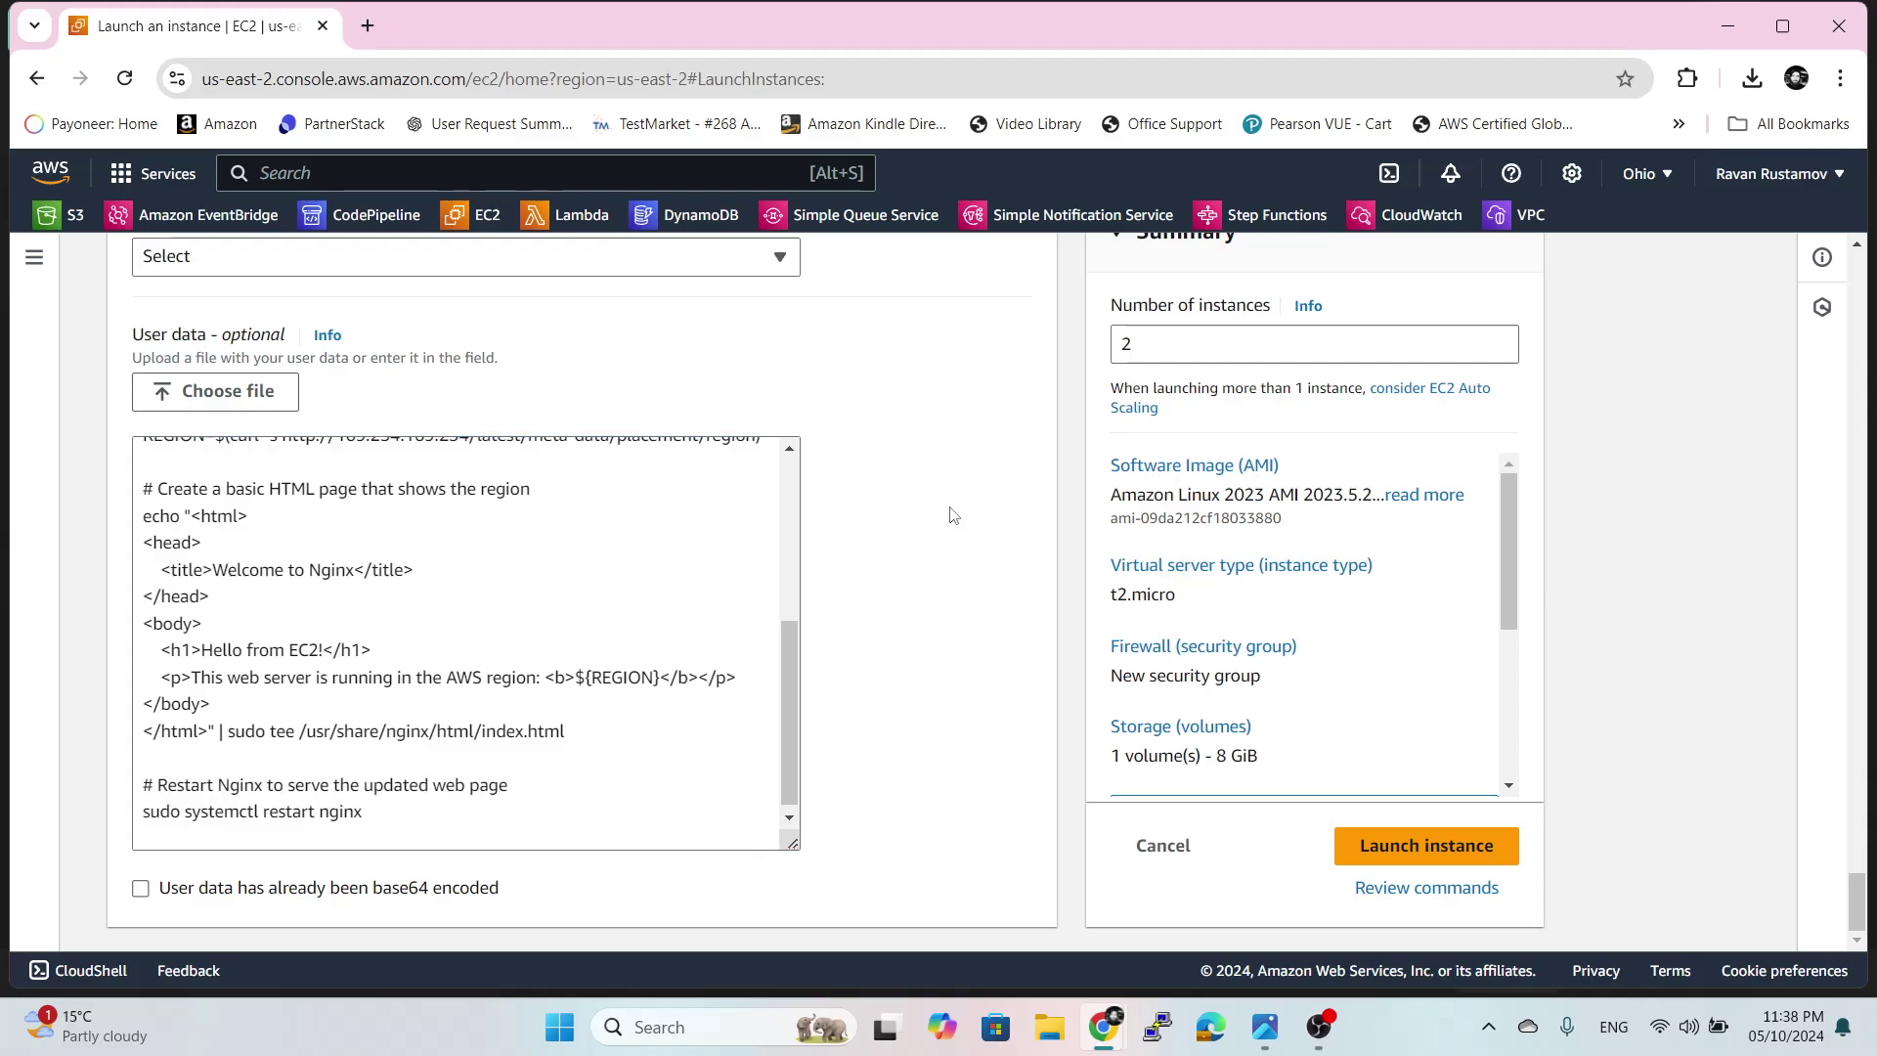
- Launch the configured instances and show the list of all instances
{"action": "left_click", "coordinate": [1420, 853]}
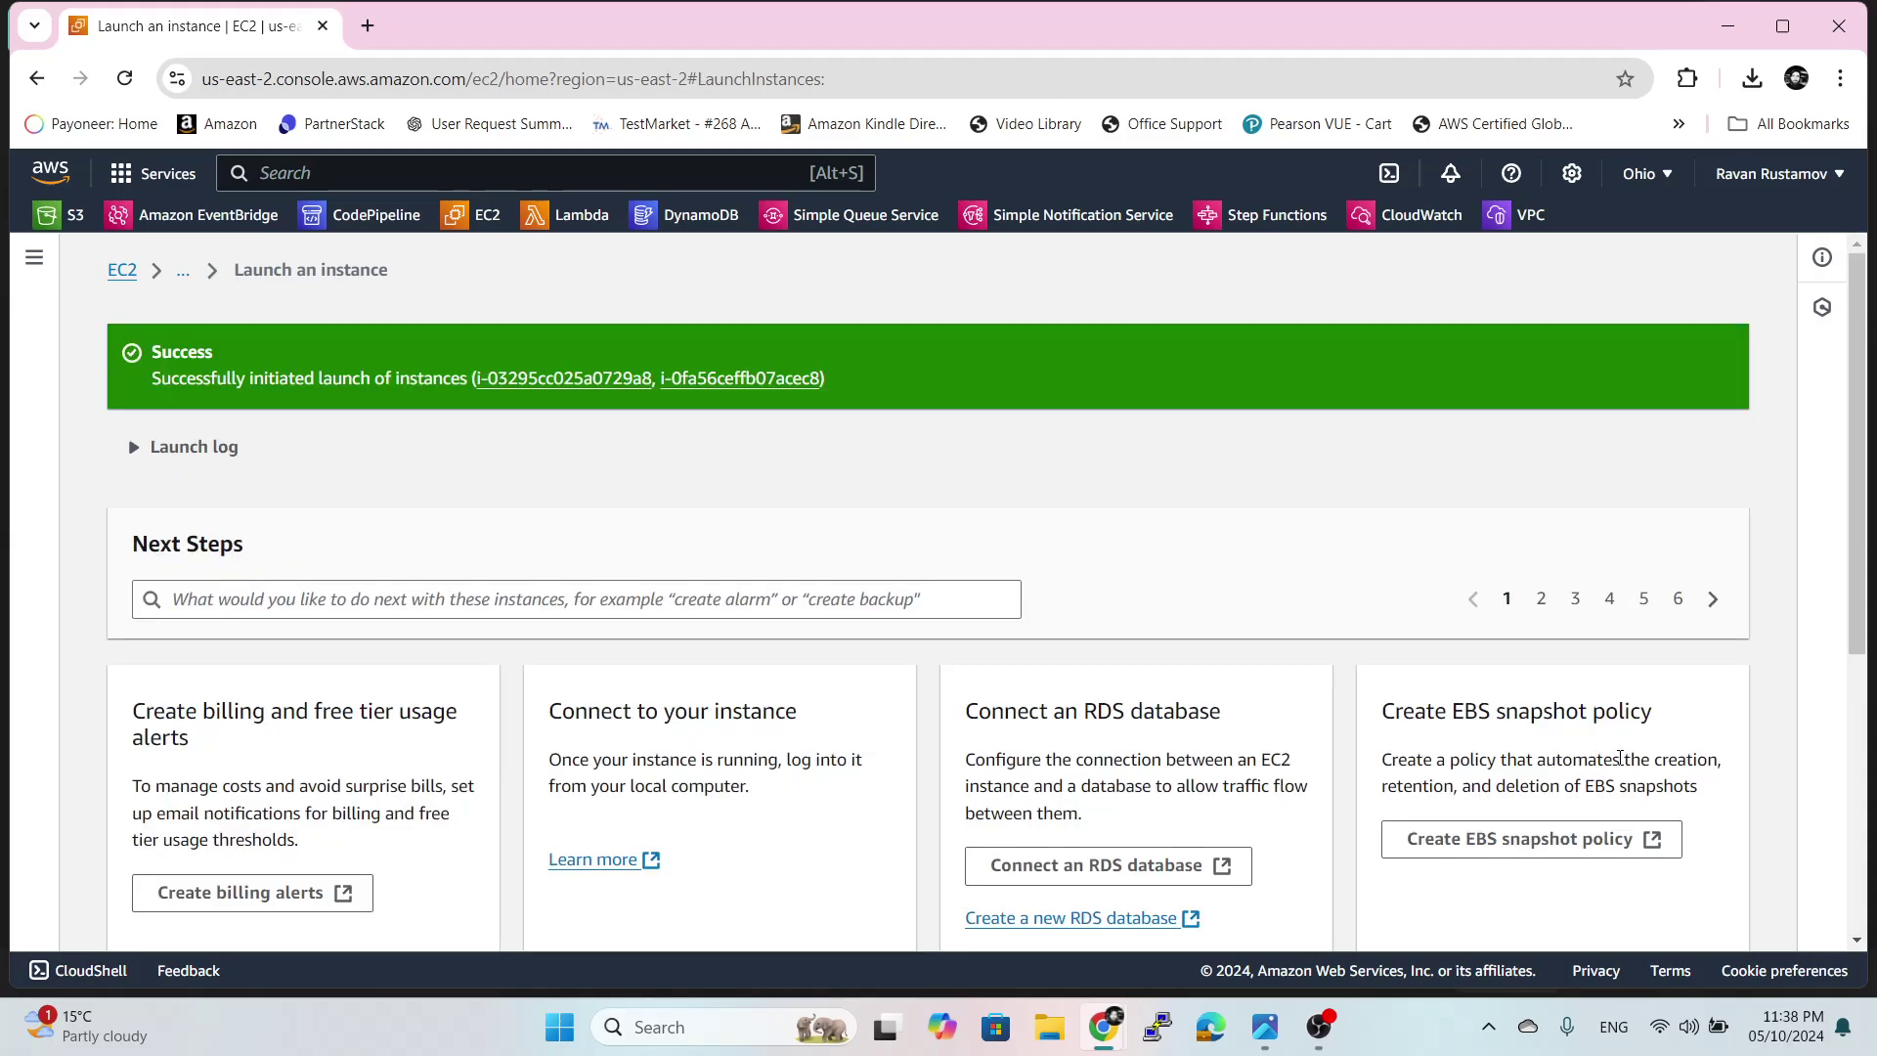
{"action": "scroll", "coordinate": [1736, 659], "scroll_direction": "down", "scroll_amount": 5}
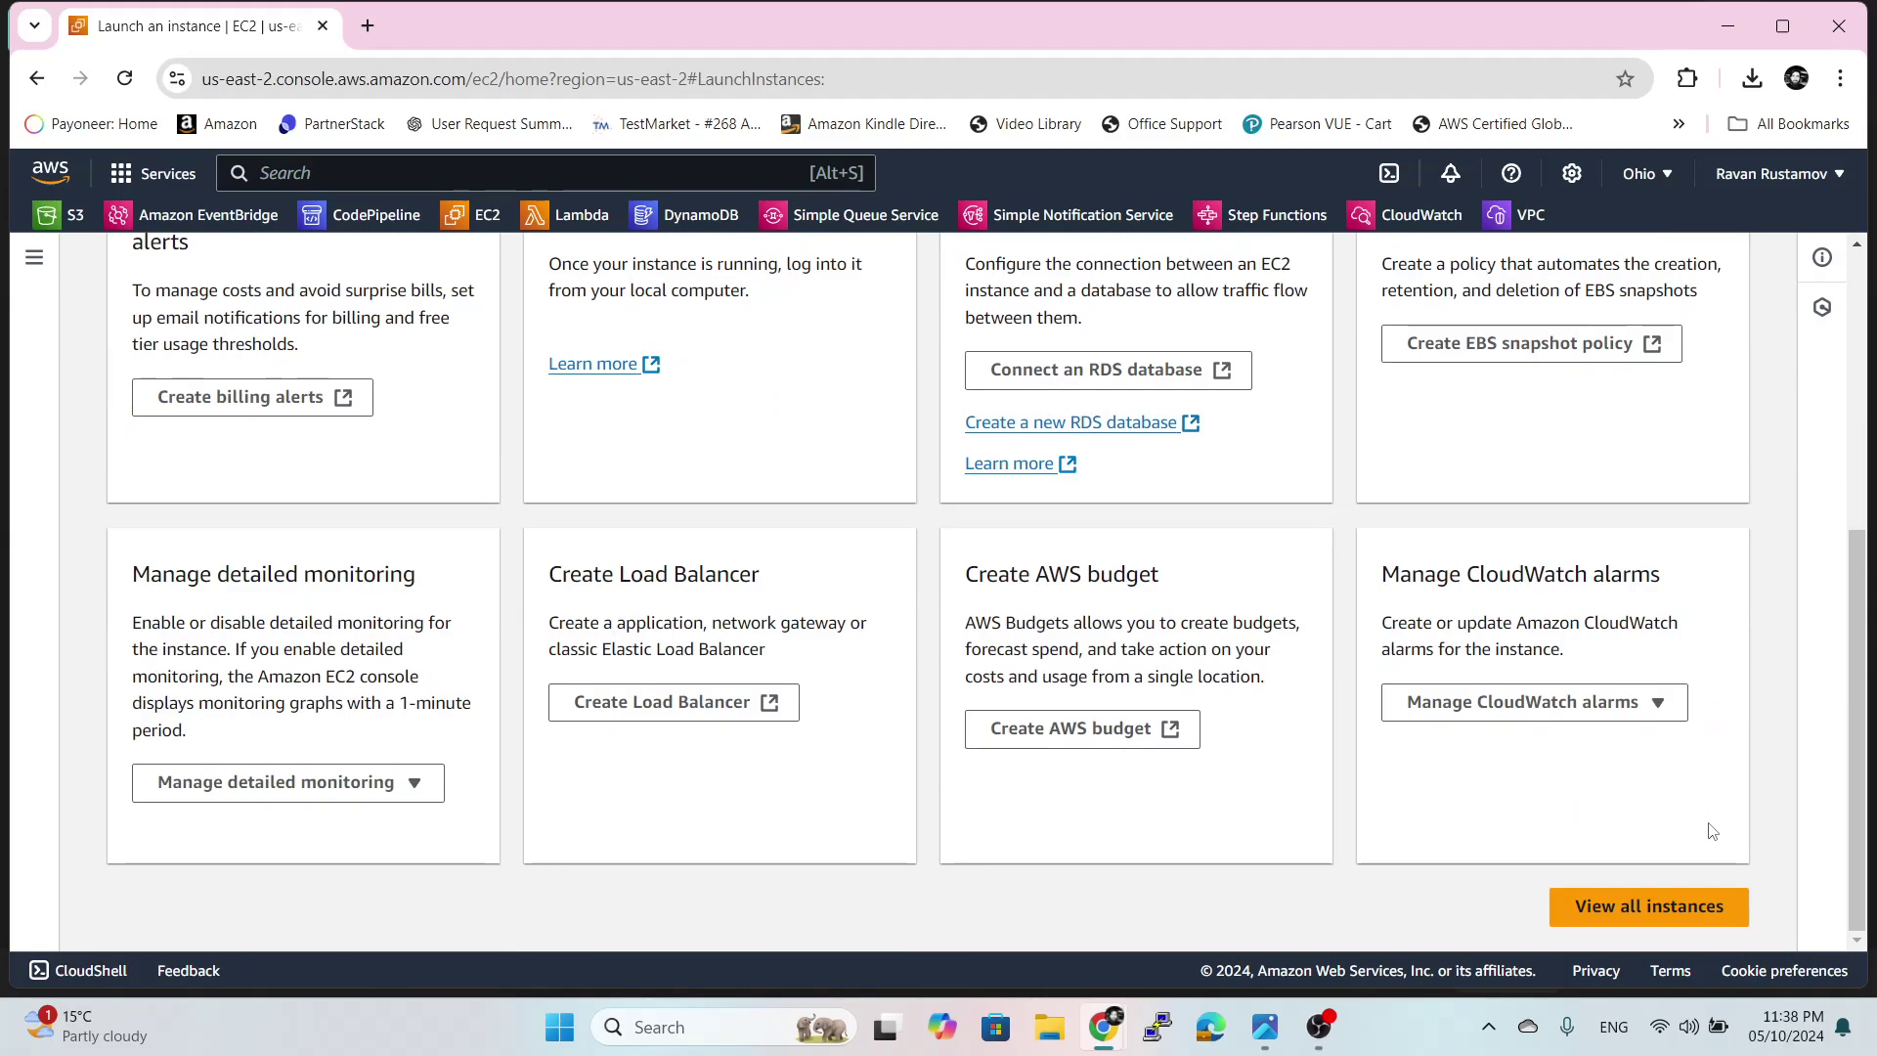
{"action": "left_click", "coordinate": [1676, 901]}
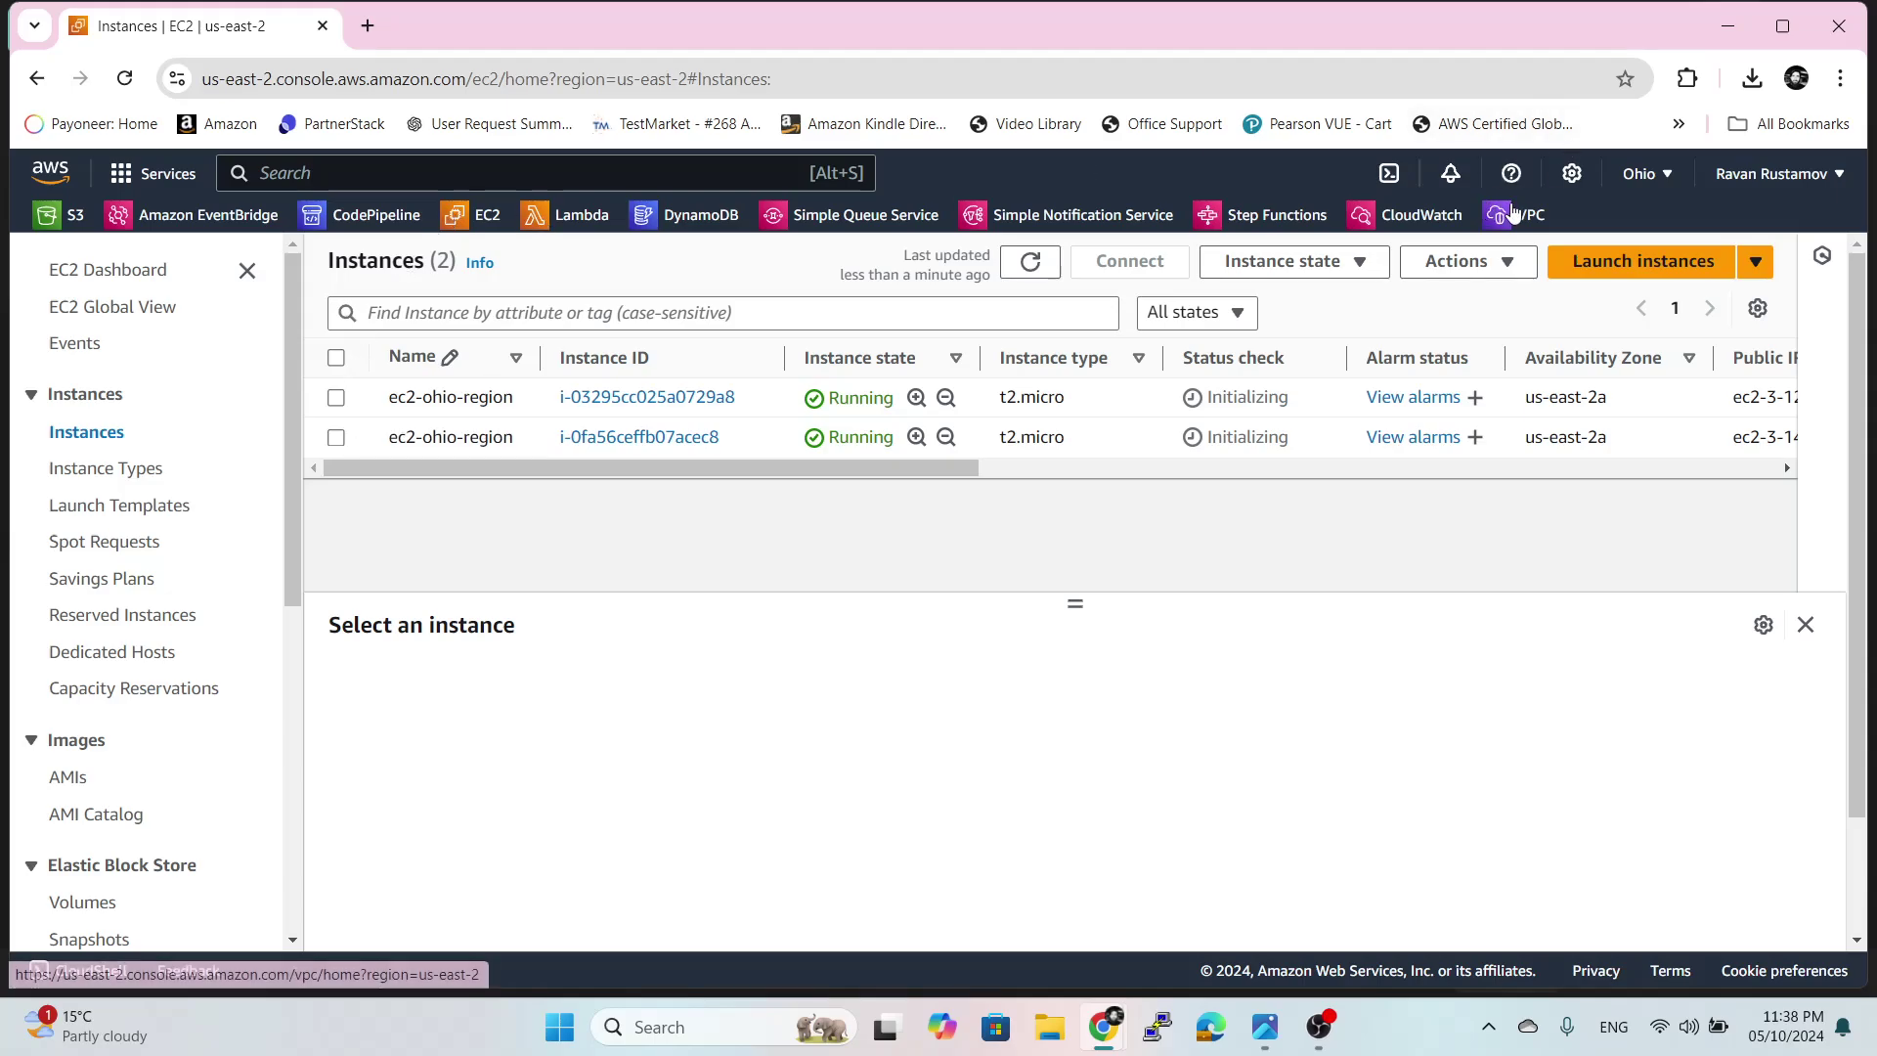
- Create an internet gateway with the name tag ohio-gtw in the VPC service
{"action": "left_click", "coordinate": [1514, 214]}
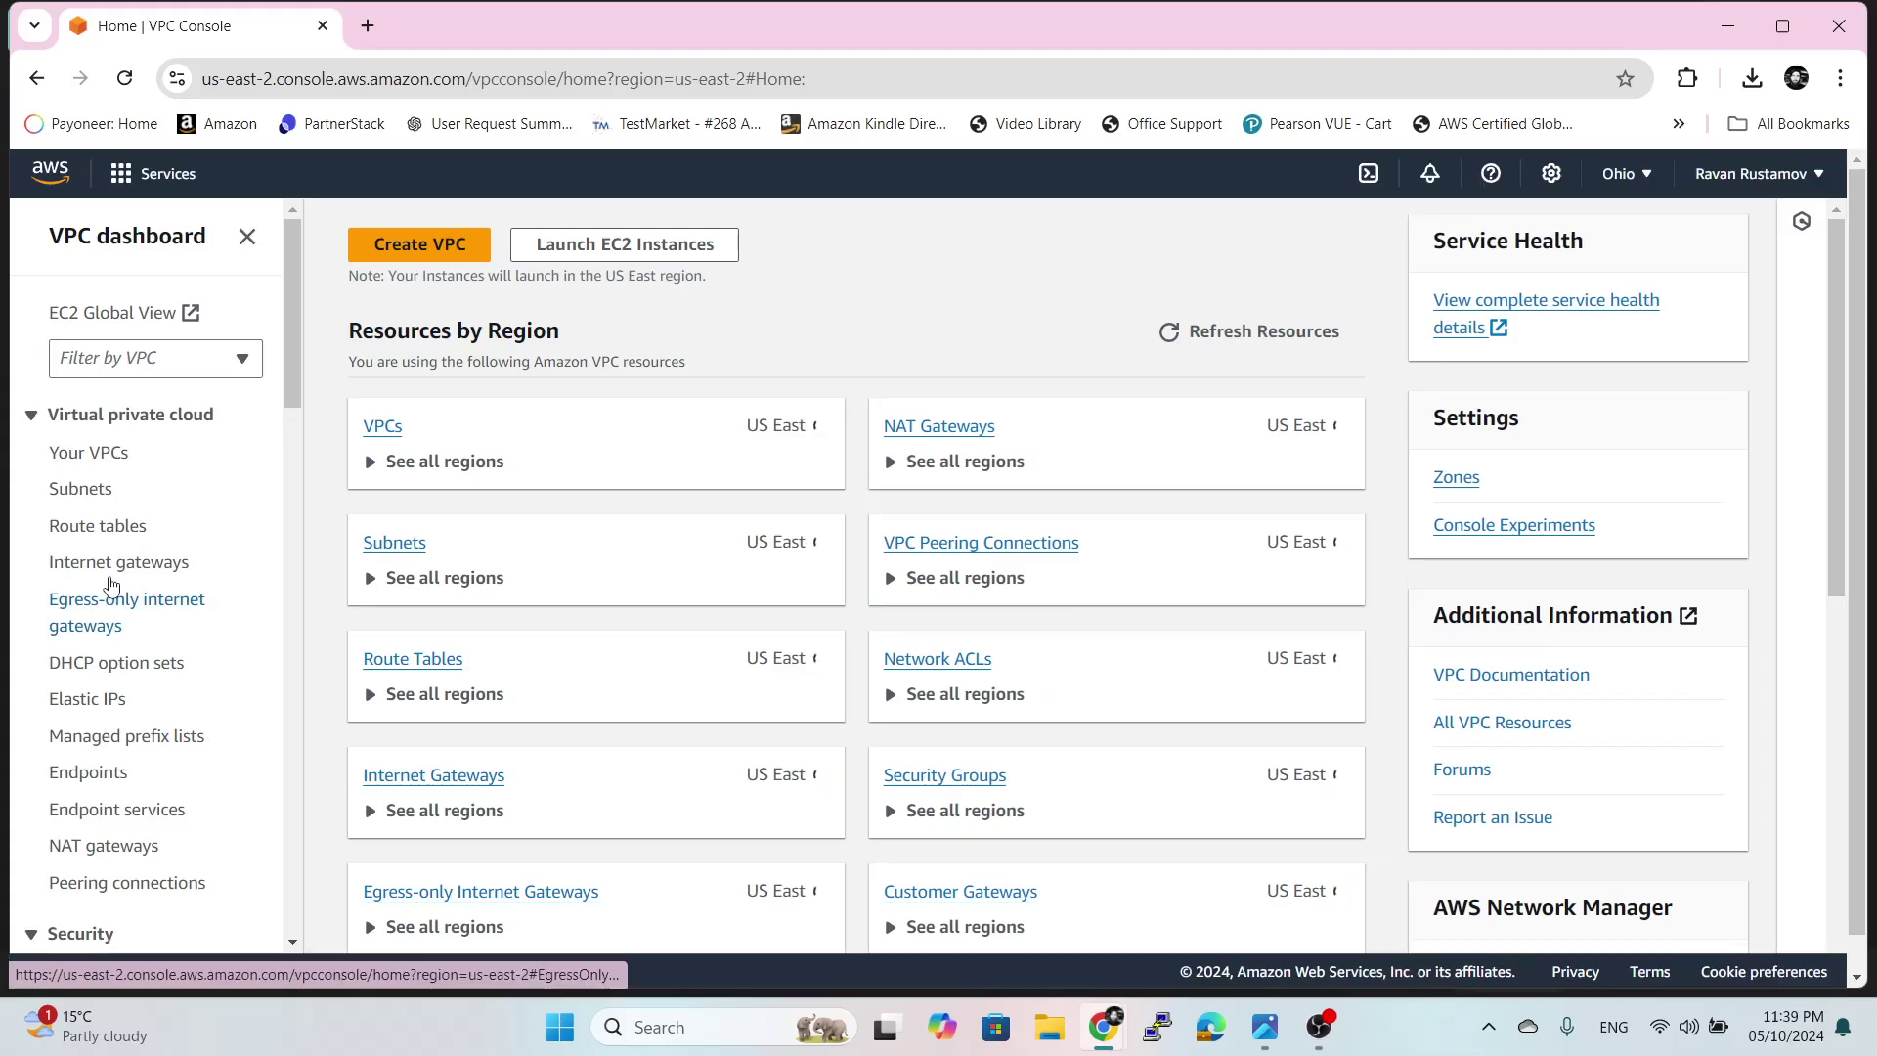
{"action": "left_click", "coordinate": [118, 560]}
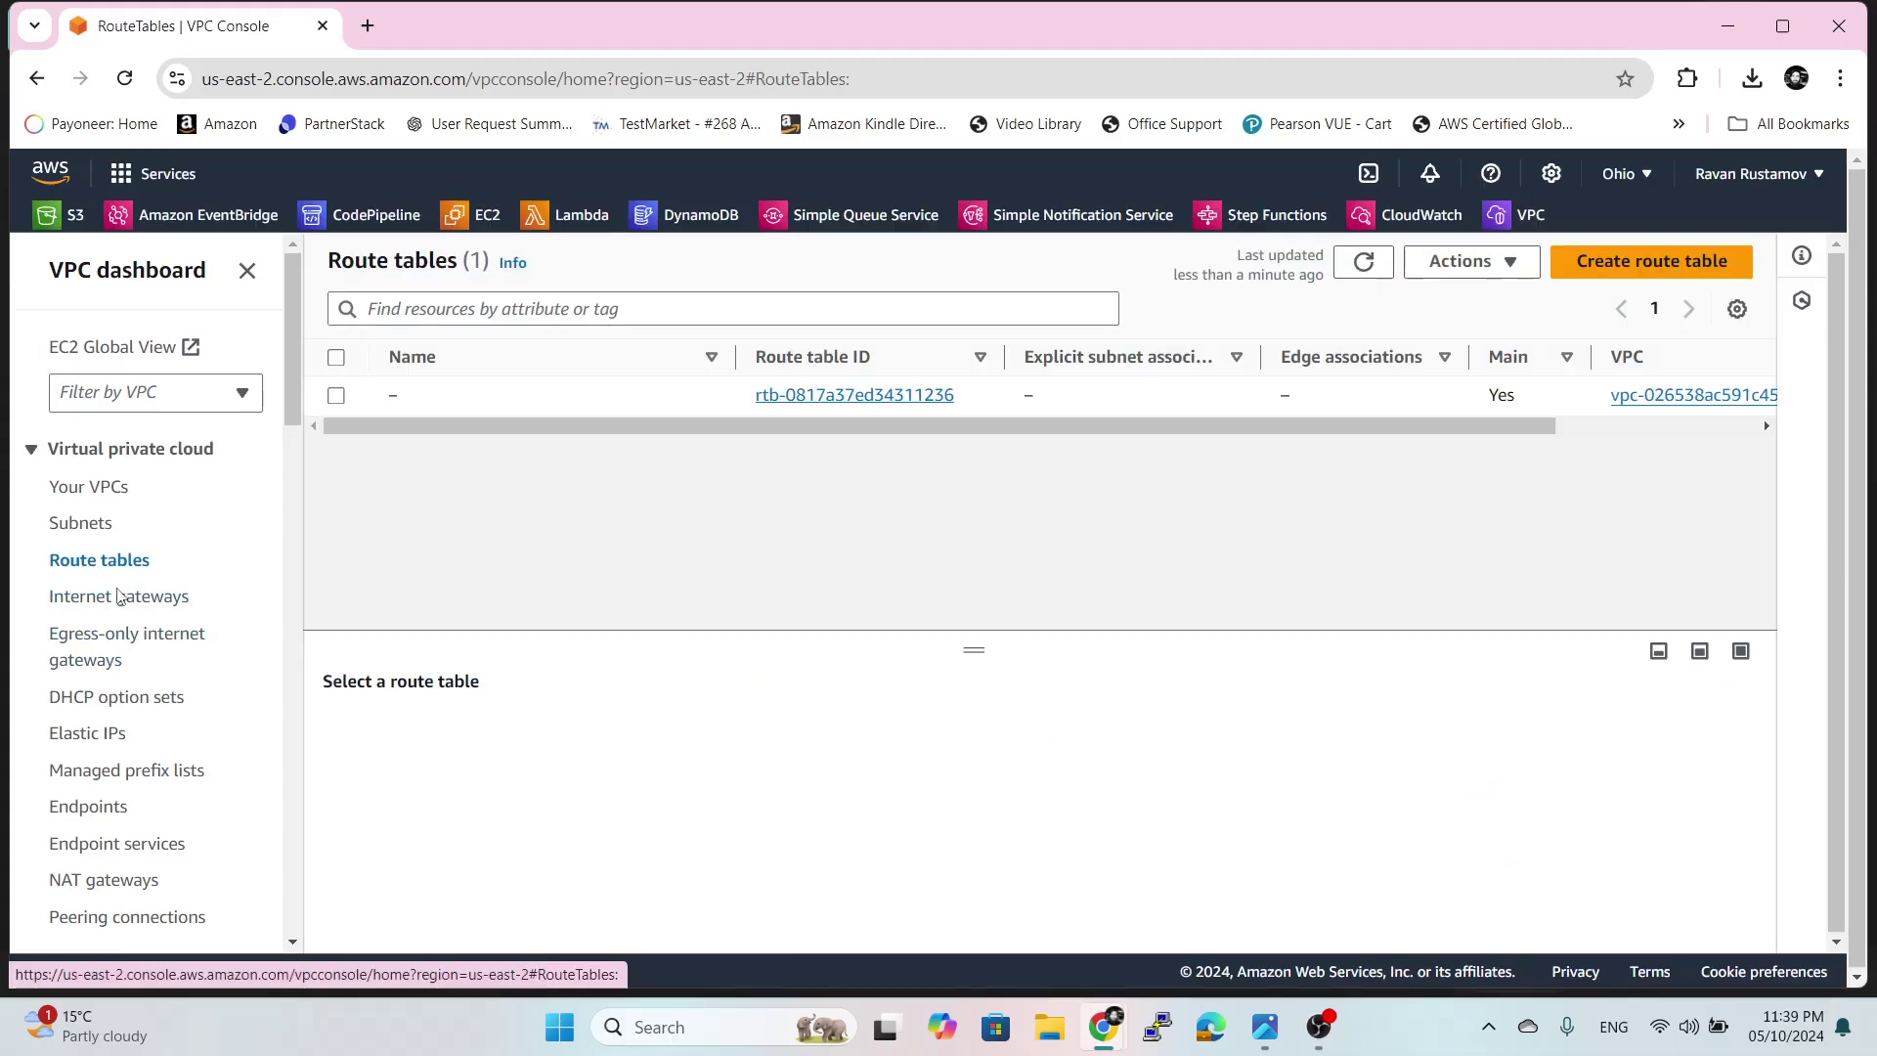
{"action": "left_click", "coordinate": [125, 596]}
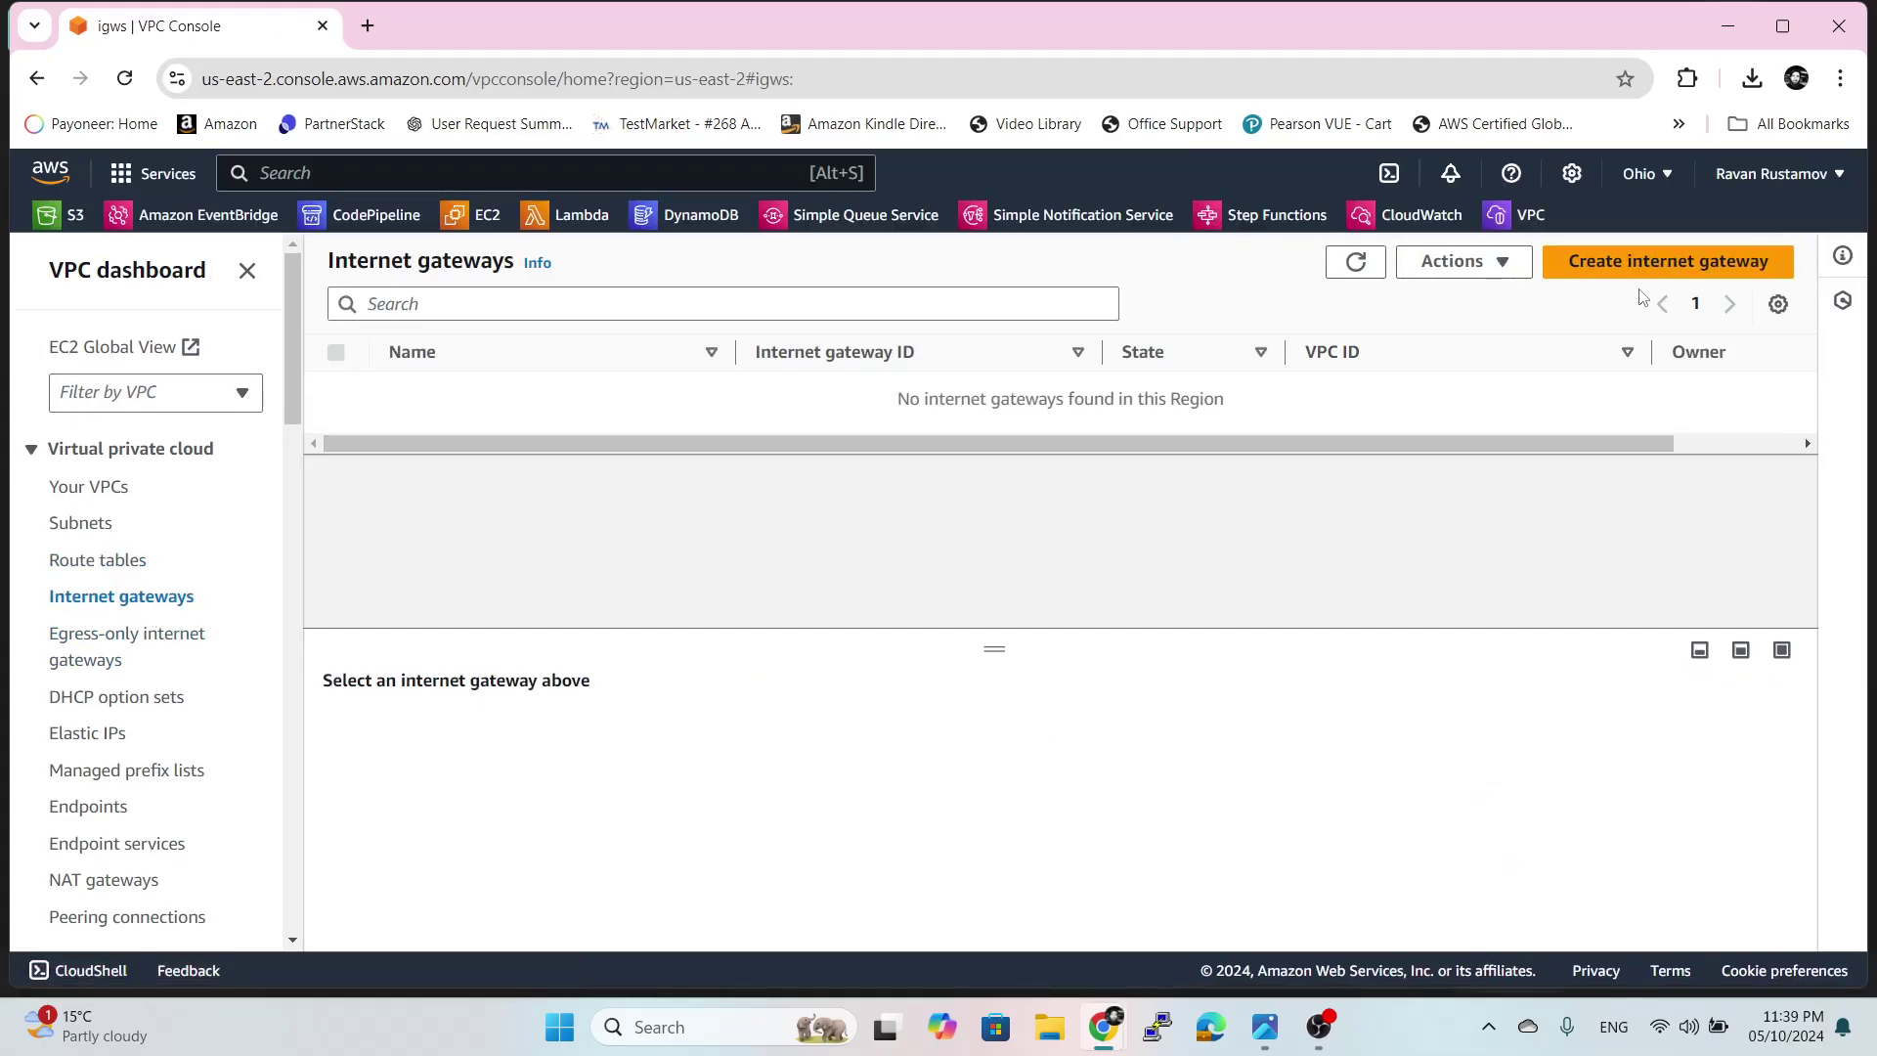
{"action": "left_click", "coordinate": [1648, 261]}
{"action": "left_click", "coordinate": [189, 554]}
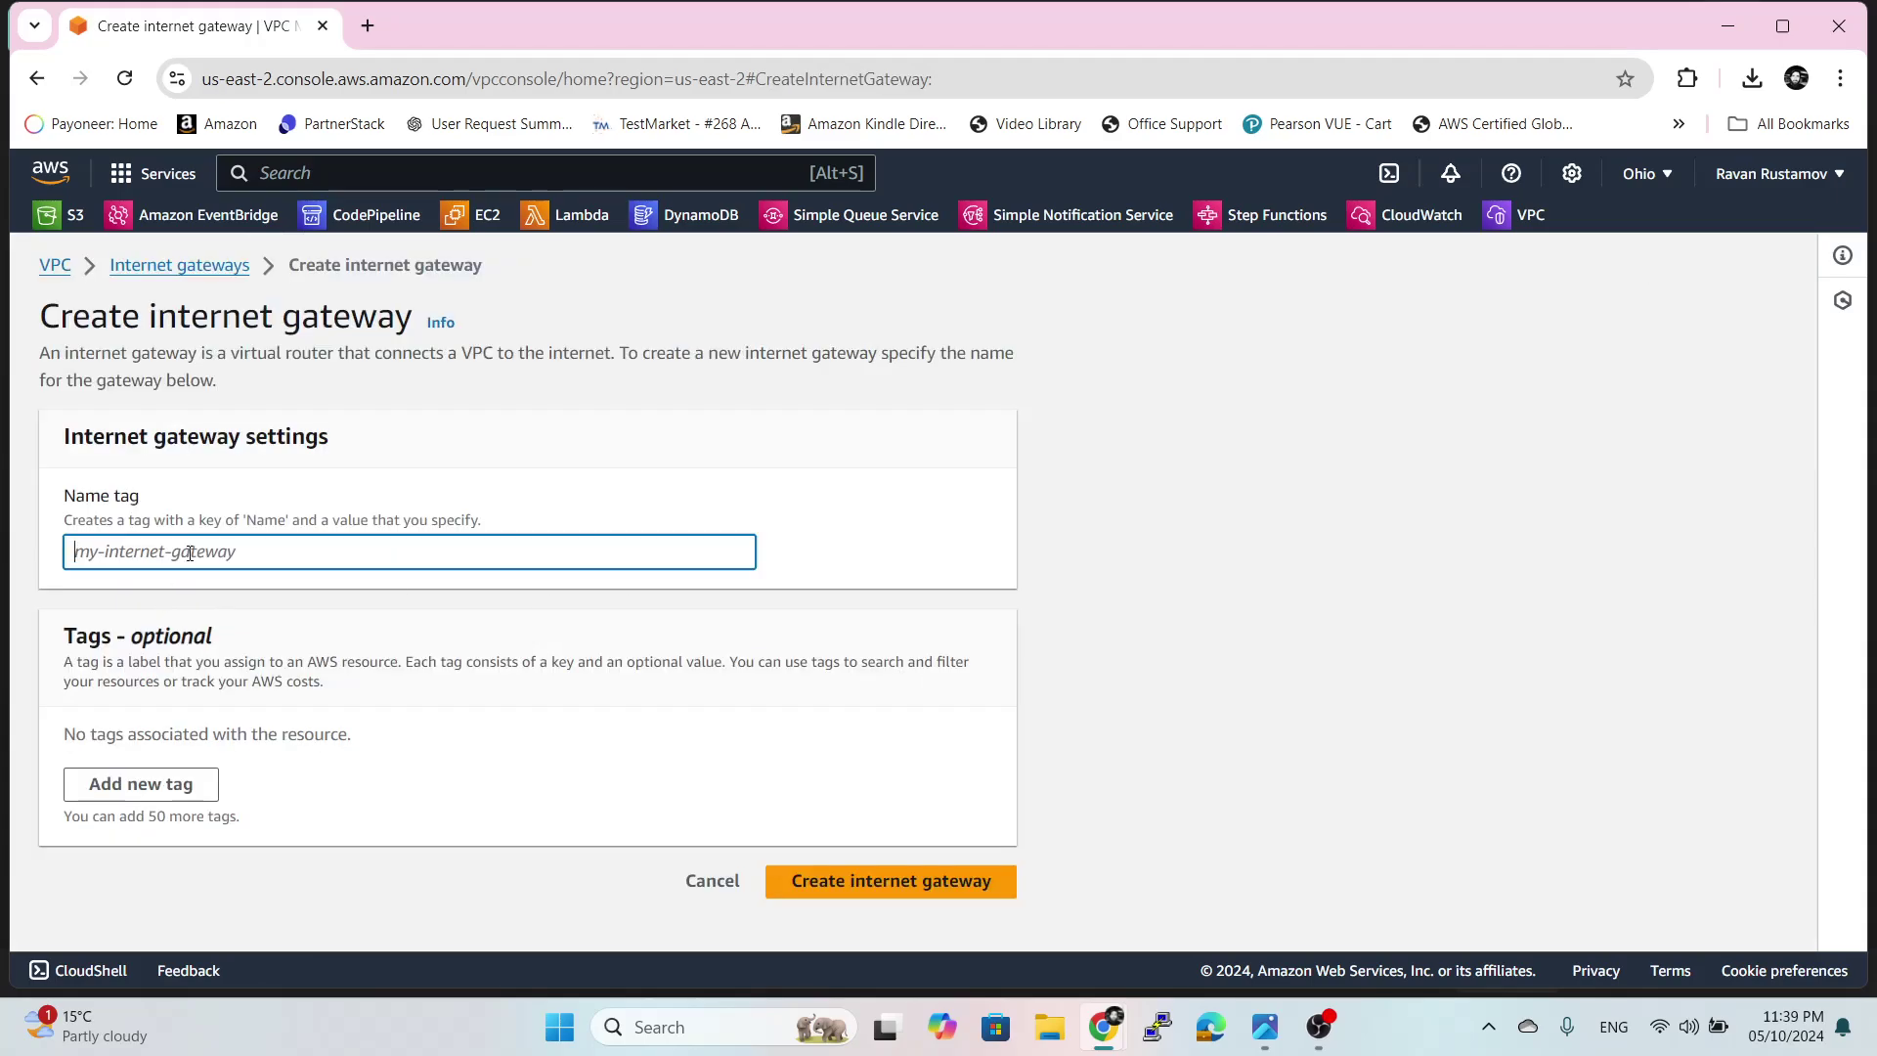
{"action": "type", "text": "ohio-gtw"}
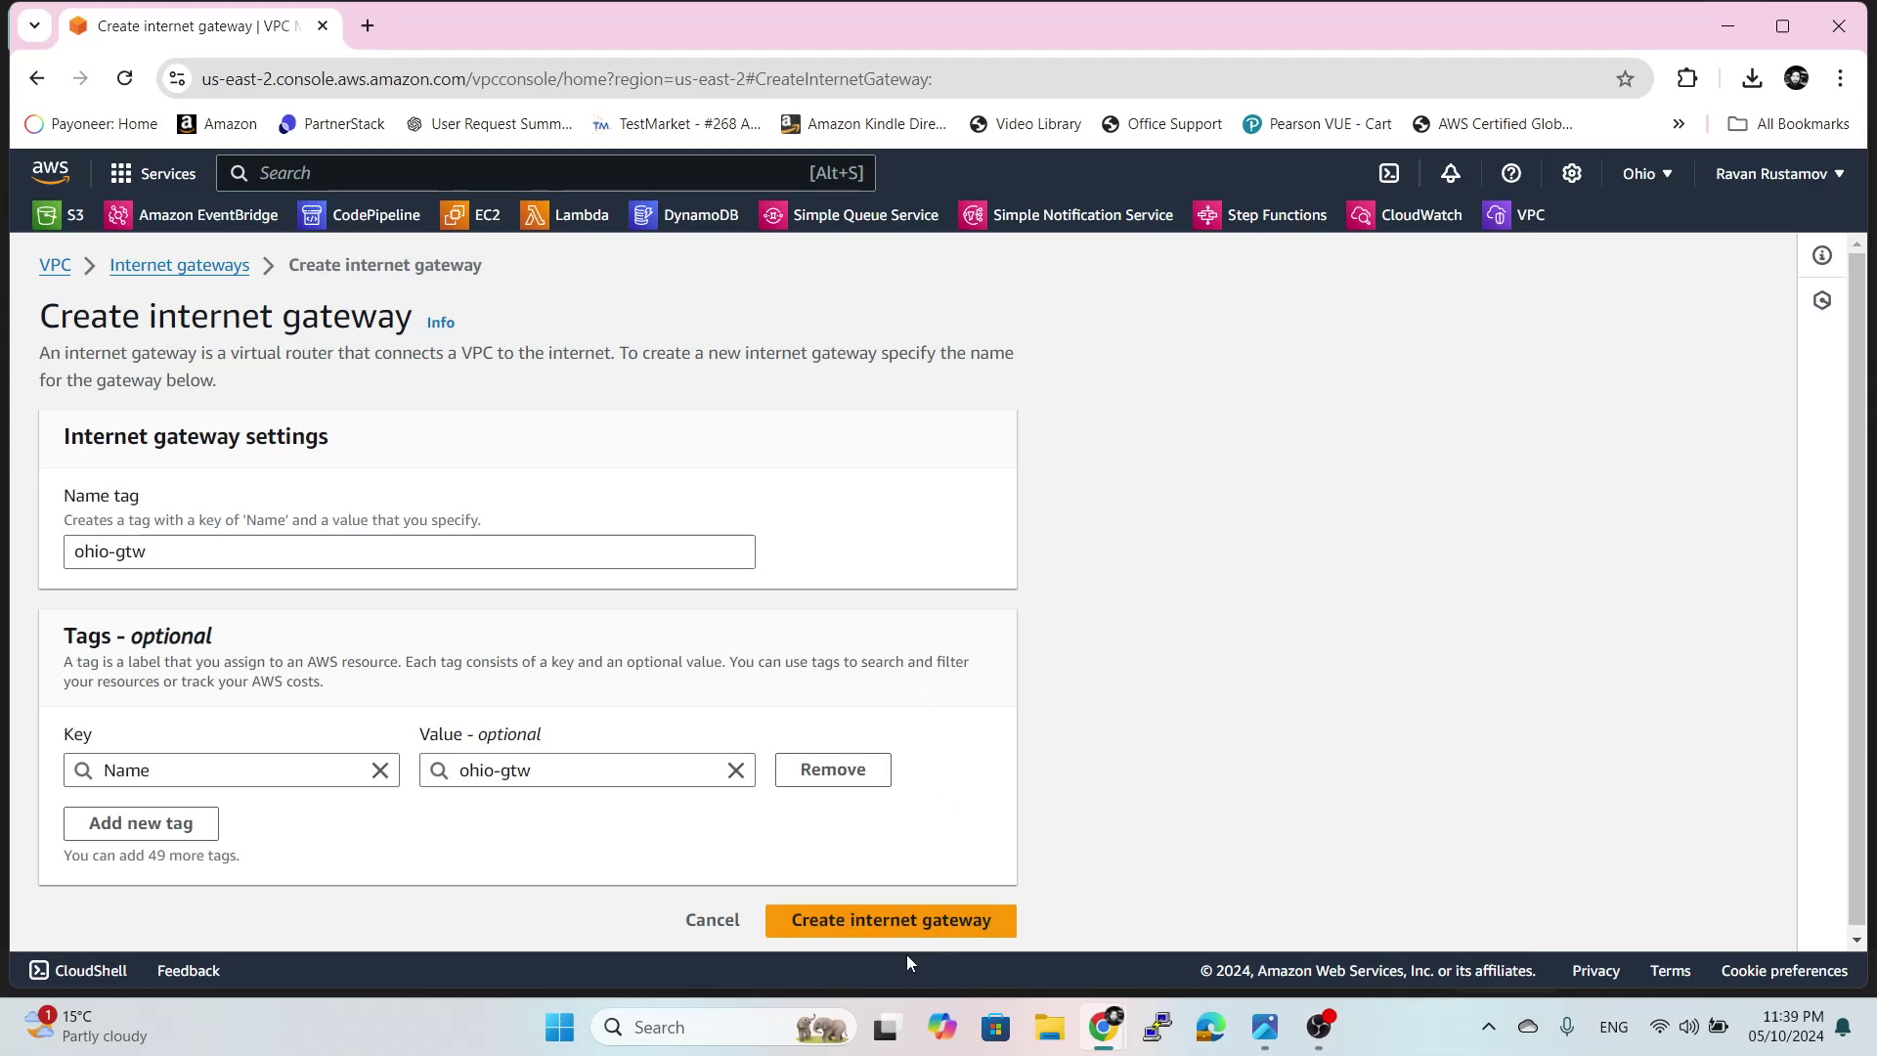
{"action": "left_click", "coordinate": [929, 929]}
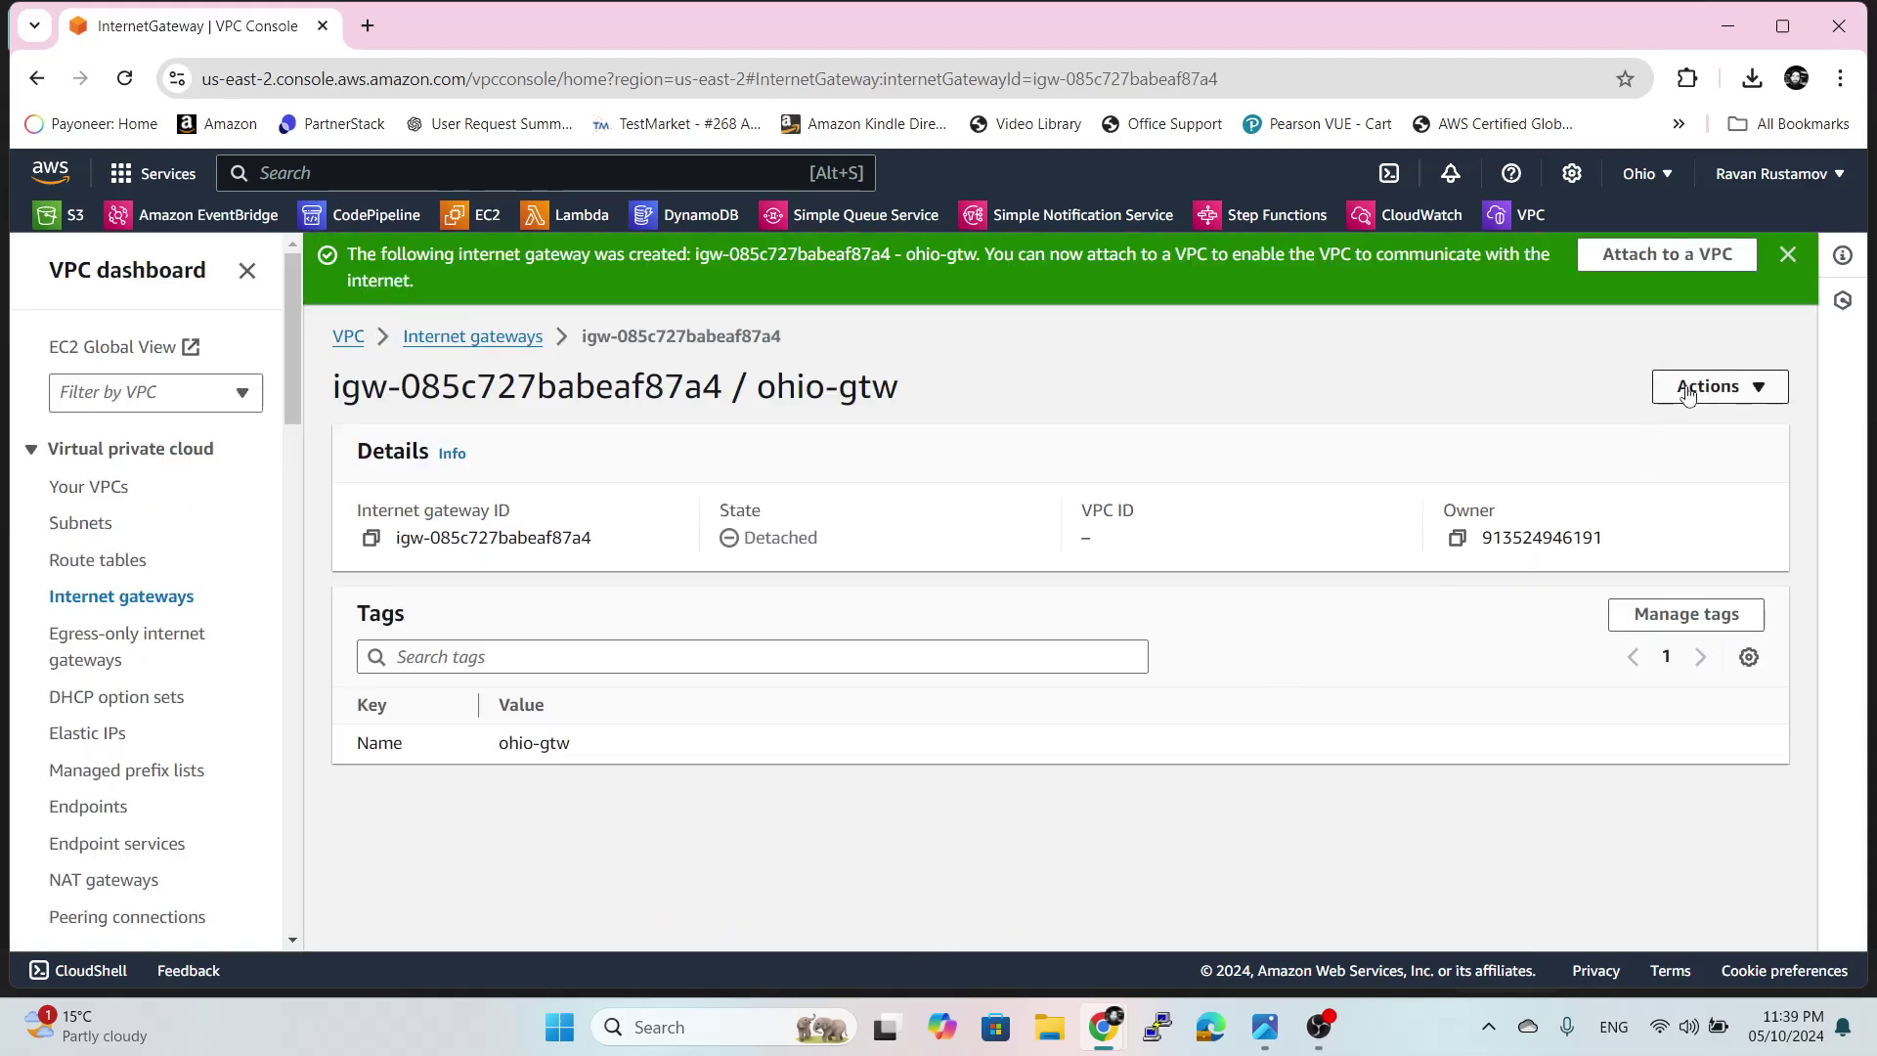
- Attach the ohio-gtw internet gateway to the VPC vpc-026538ac591c45ccb
{"action": "left_click", "coordinate": [1675, 265]}
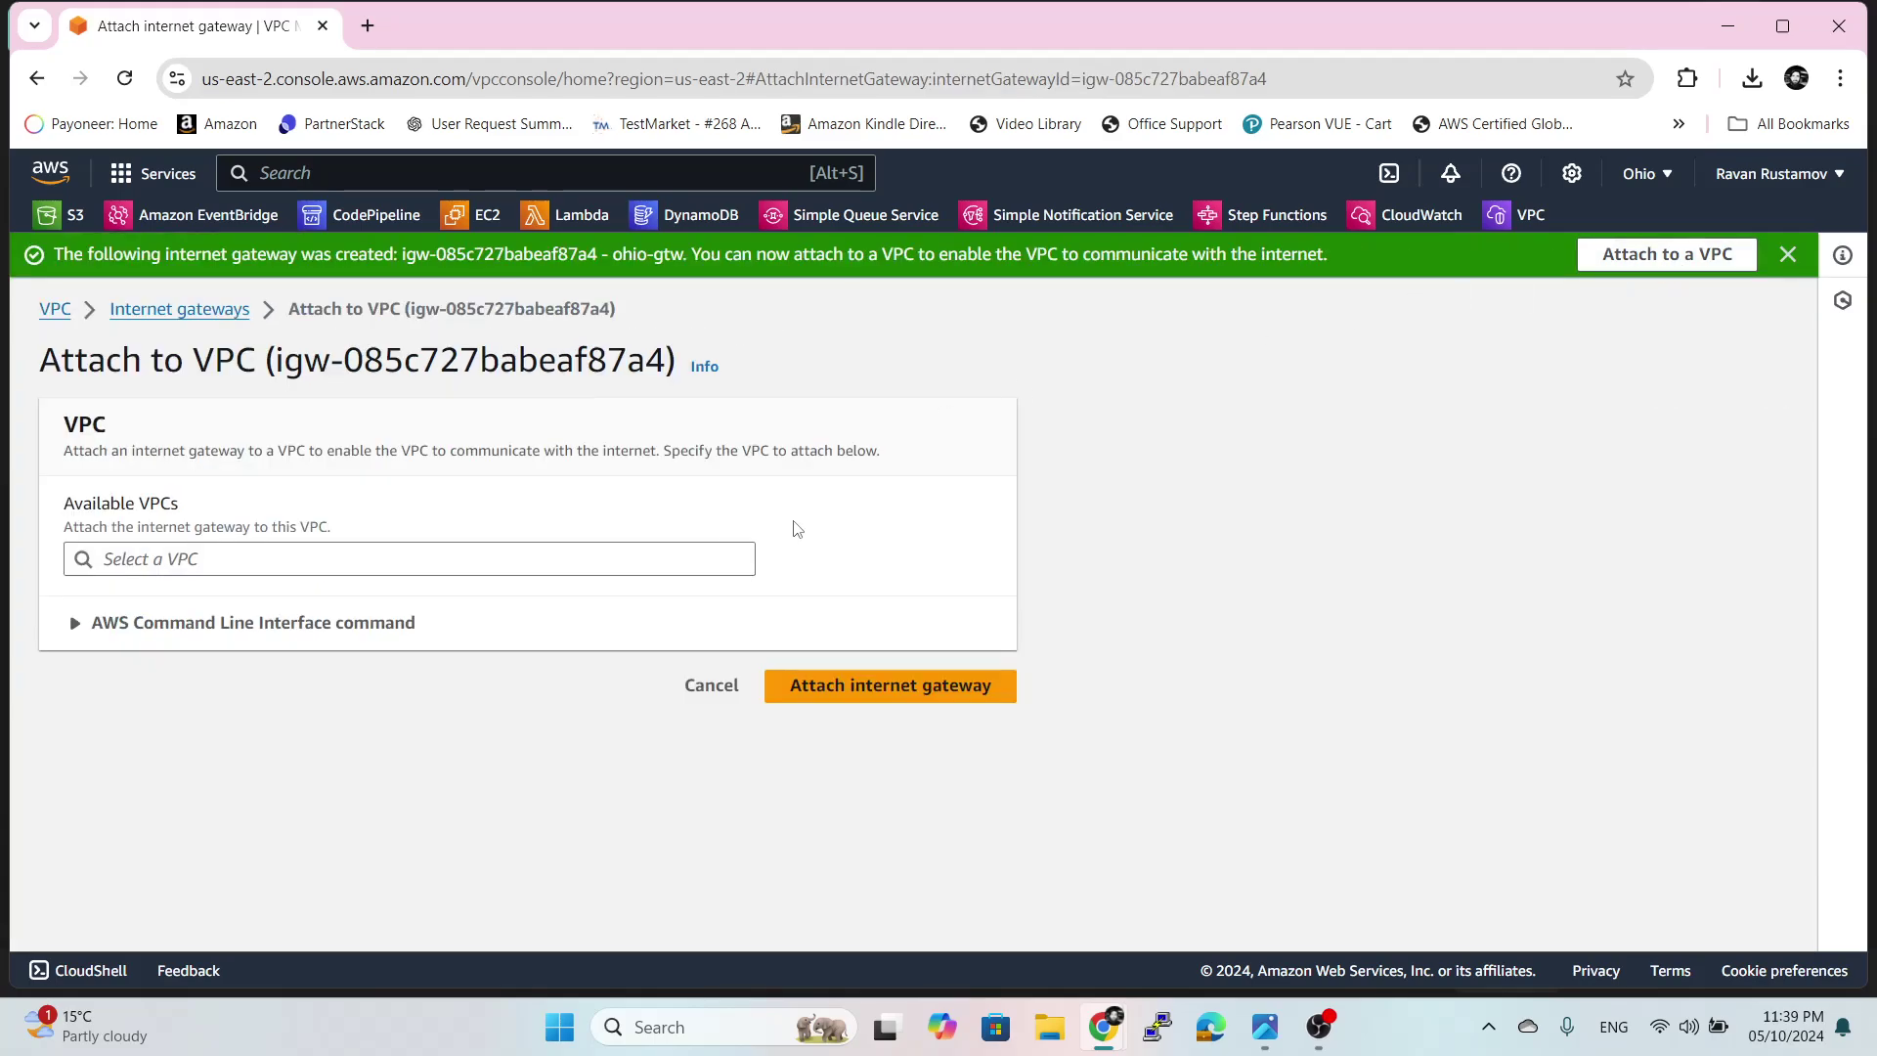
{"action": "left_click", "coordinate": [549, 572]}
{"action": "left_click", "coordinate": [400, 598]}
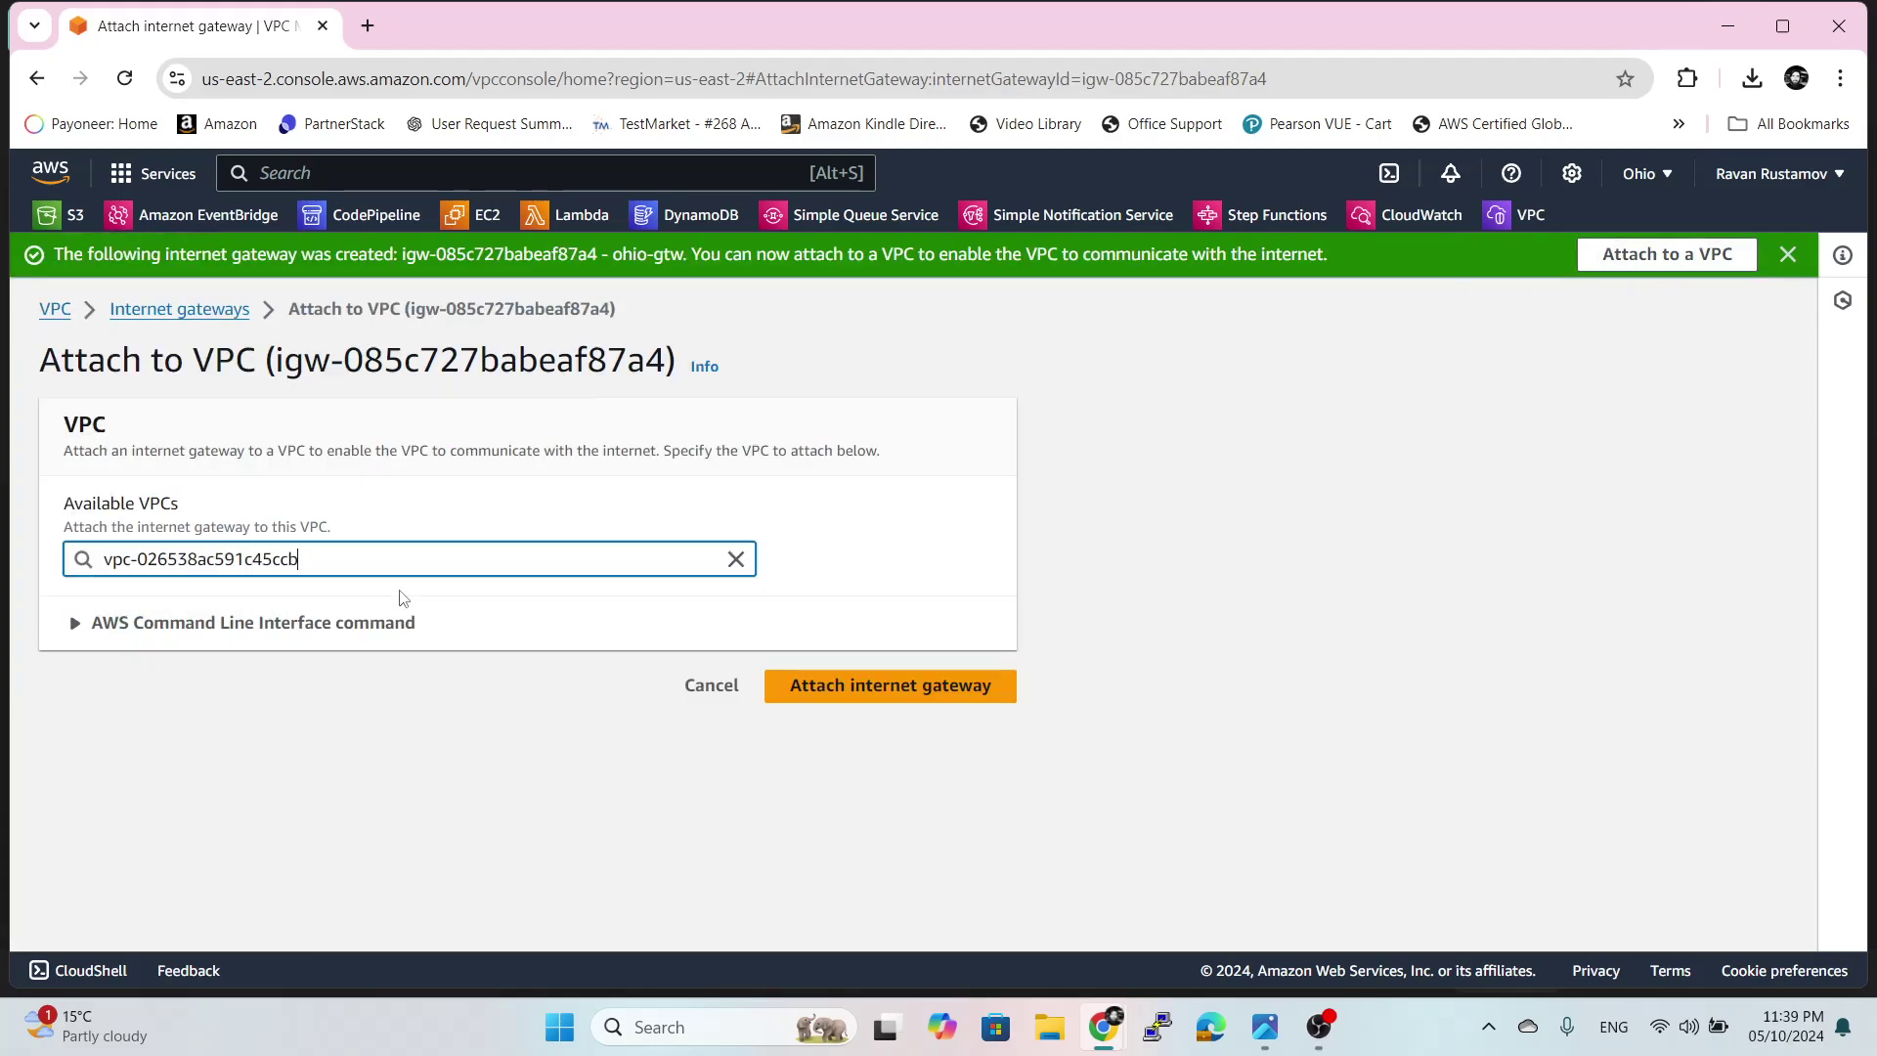
{"action": "left_click", "coordinate": [856, 685]}
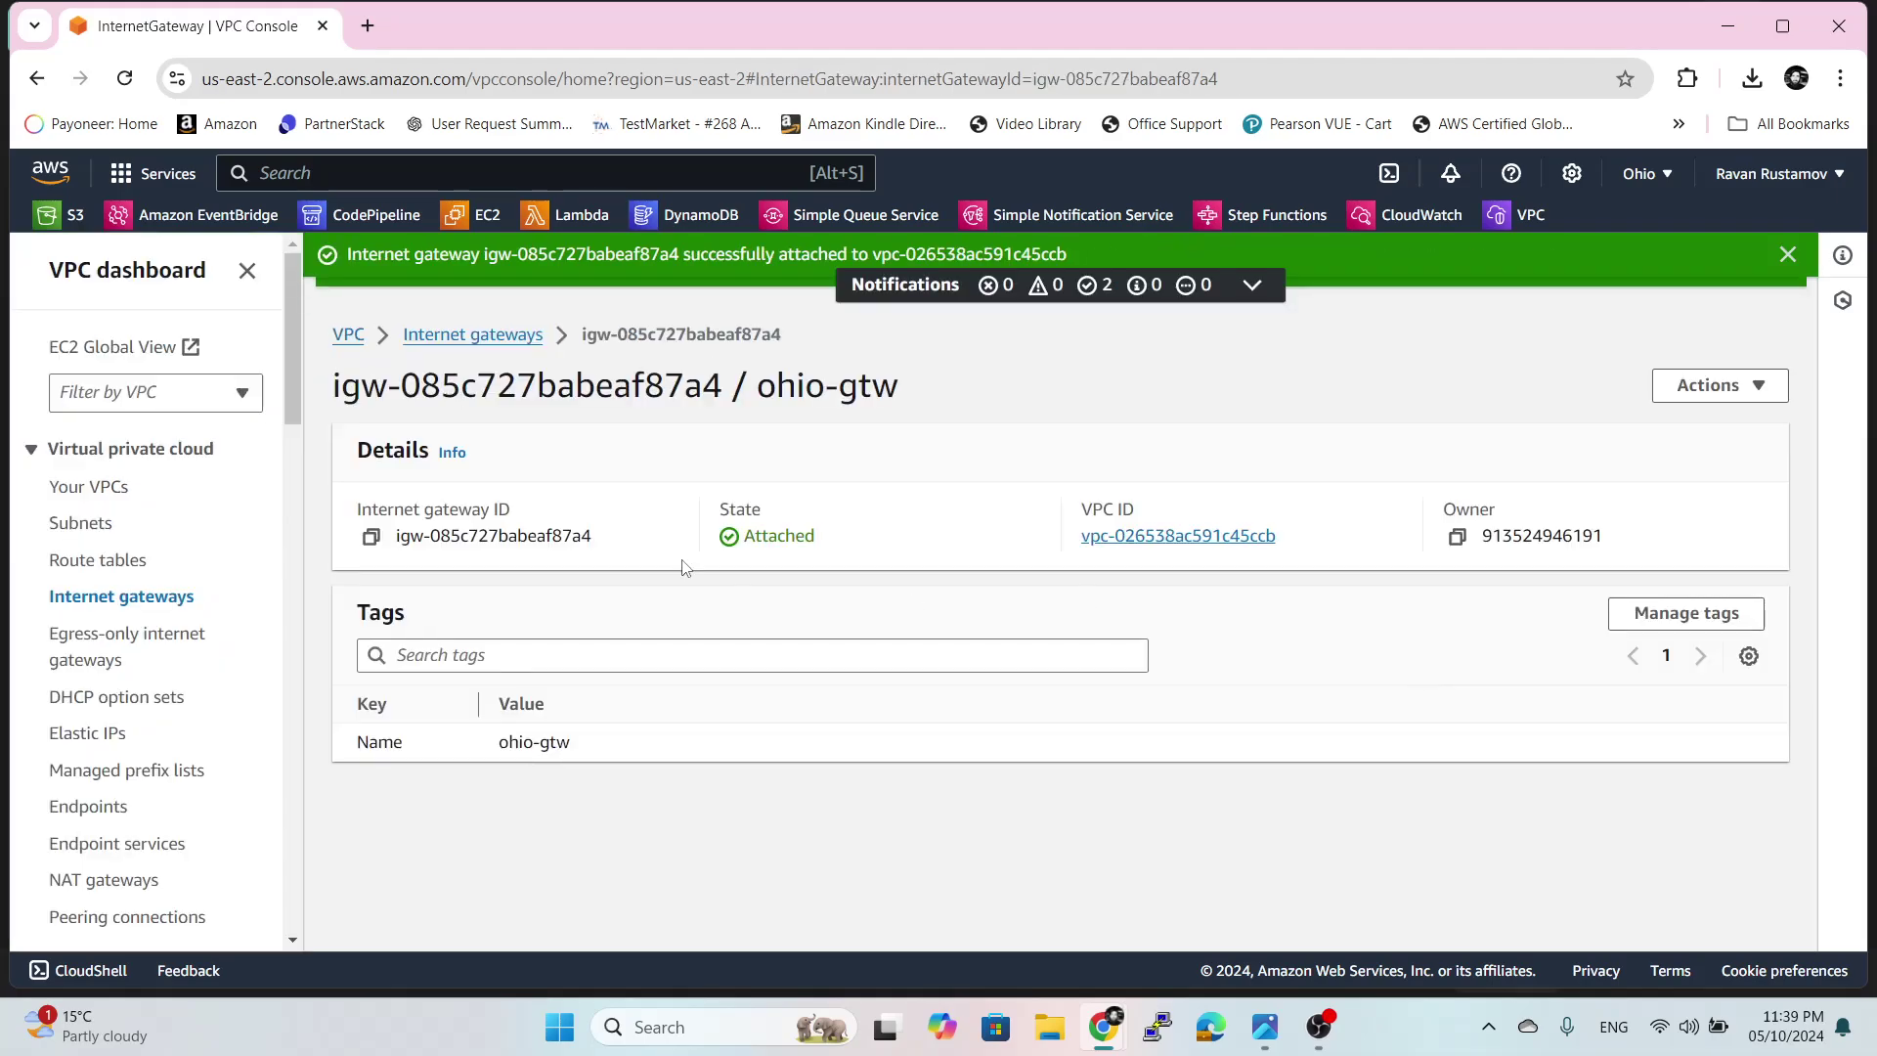
- Edit the routes of the VPC's main route table and add a route with destination 0.0.0.0/0
{"action": "left_click", "coordinate": [118, 565]}
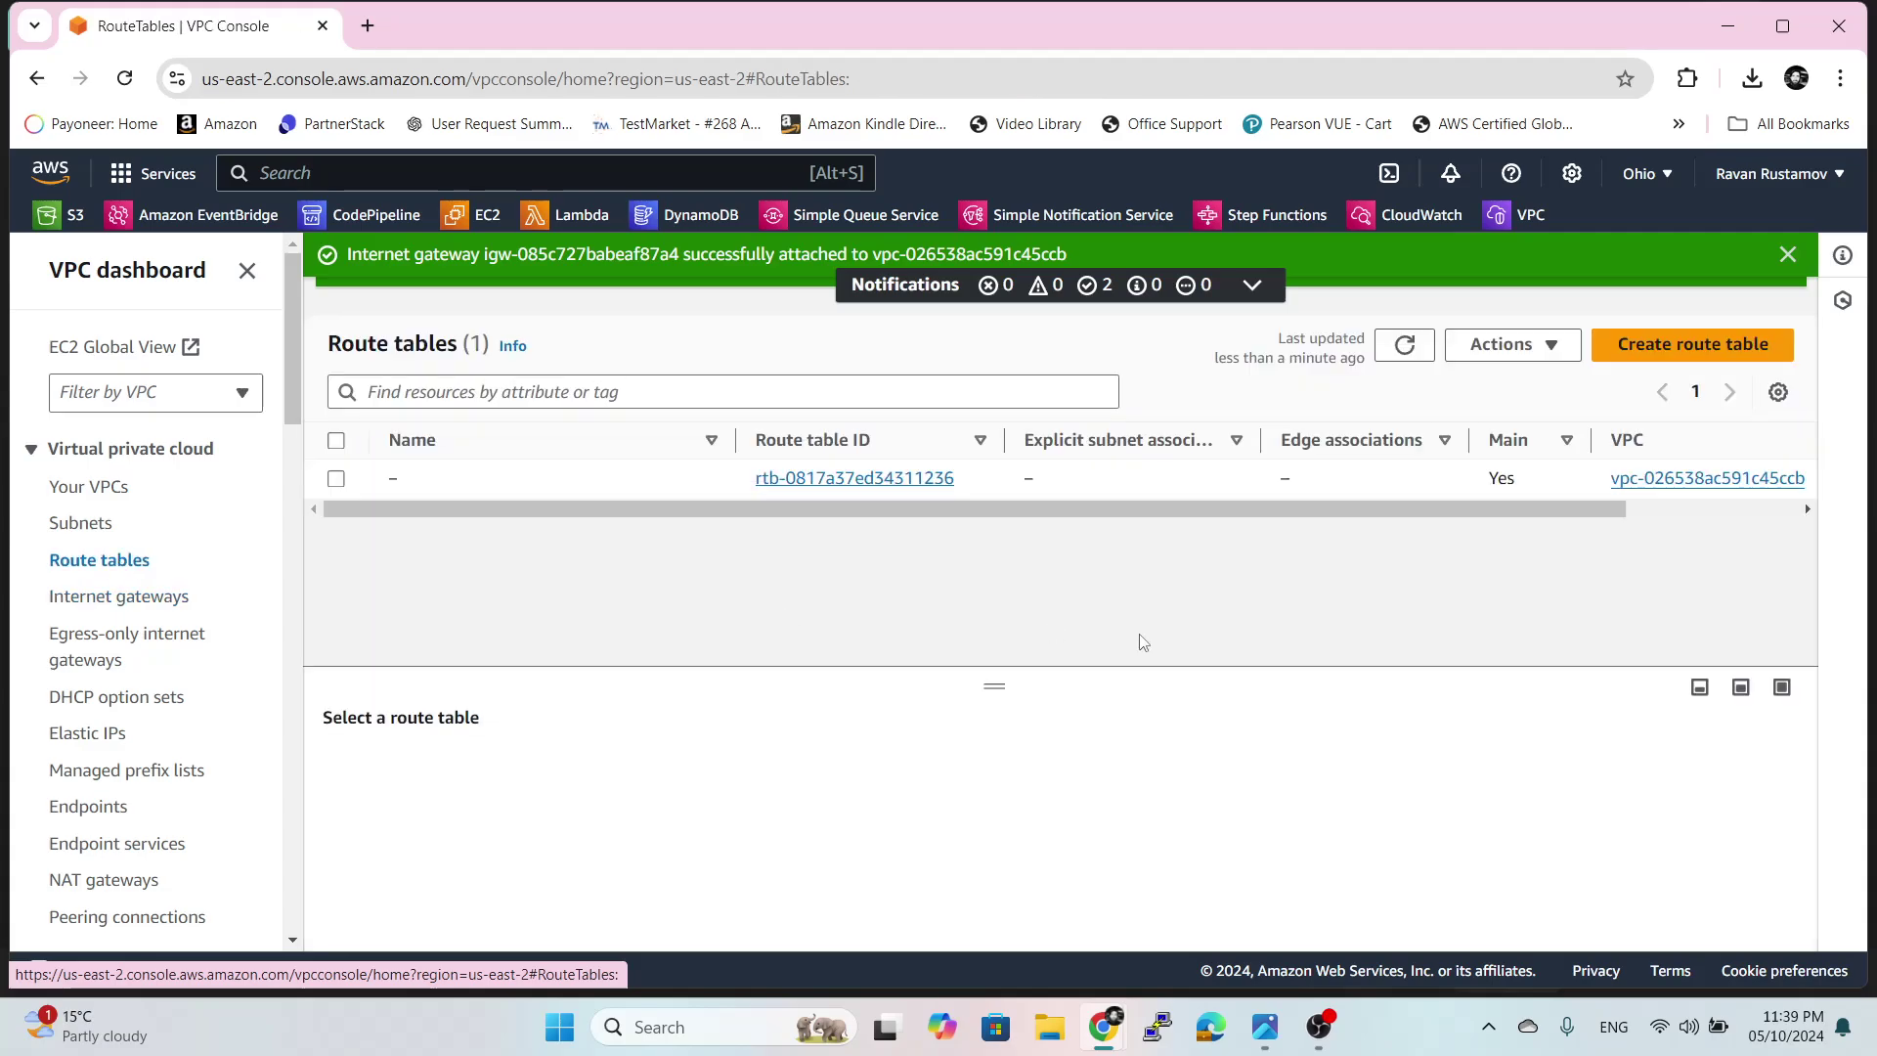
{"action": "left_click", "coordinate": [335, 479]}
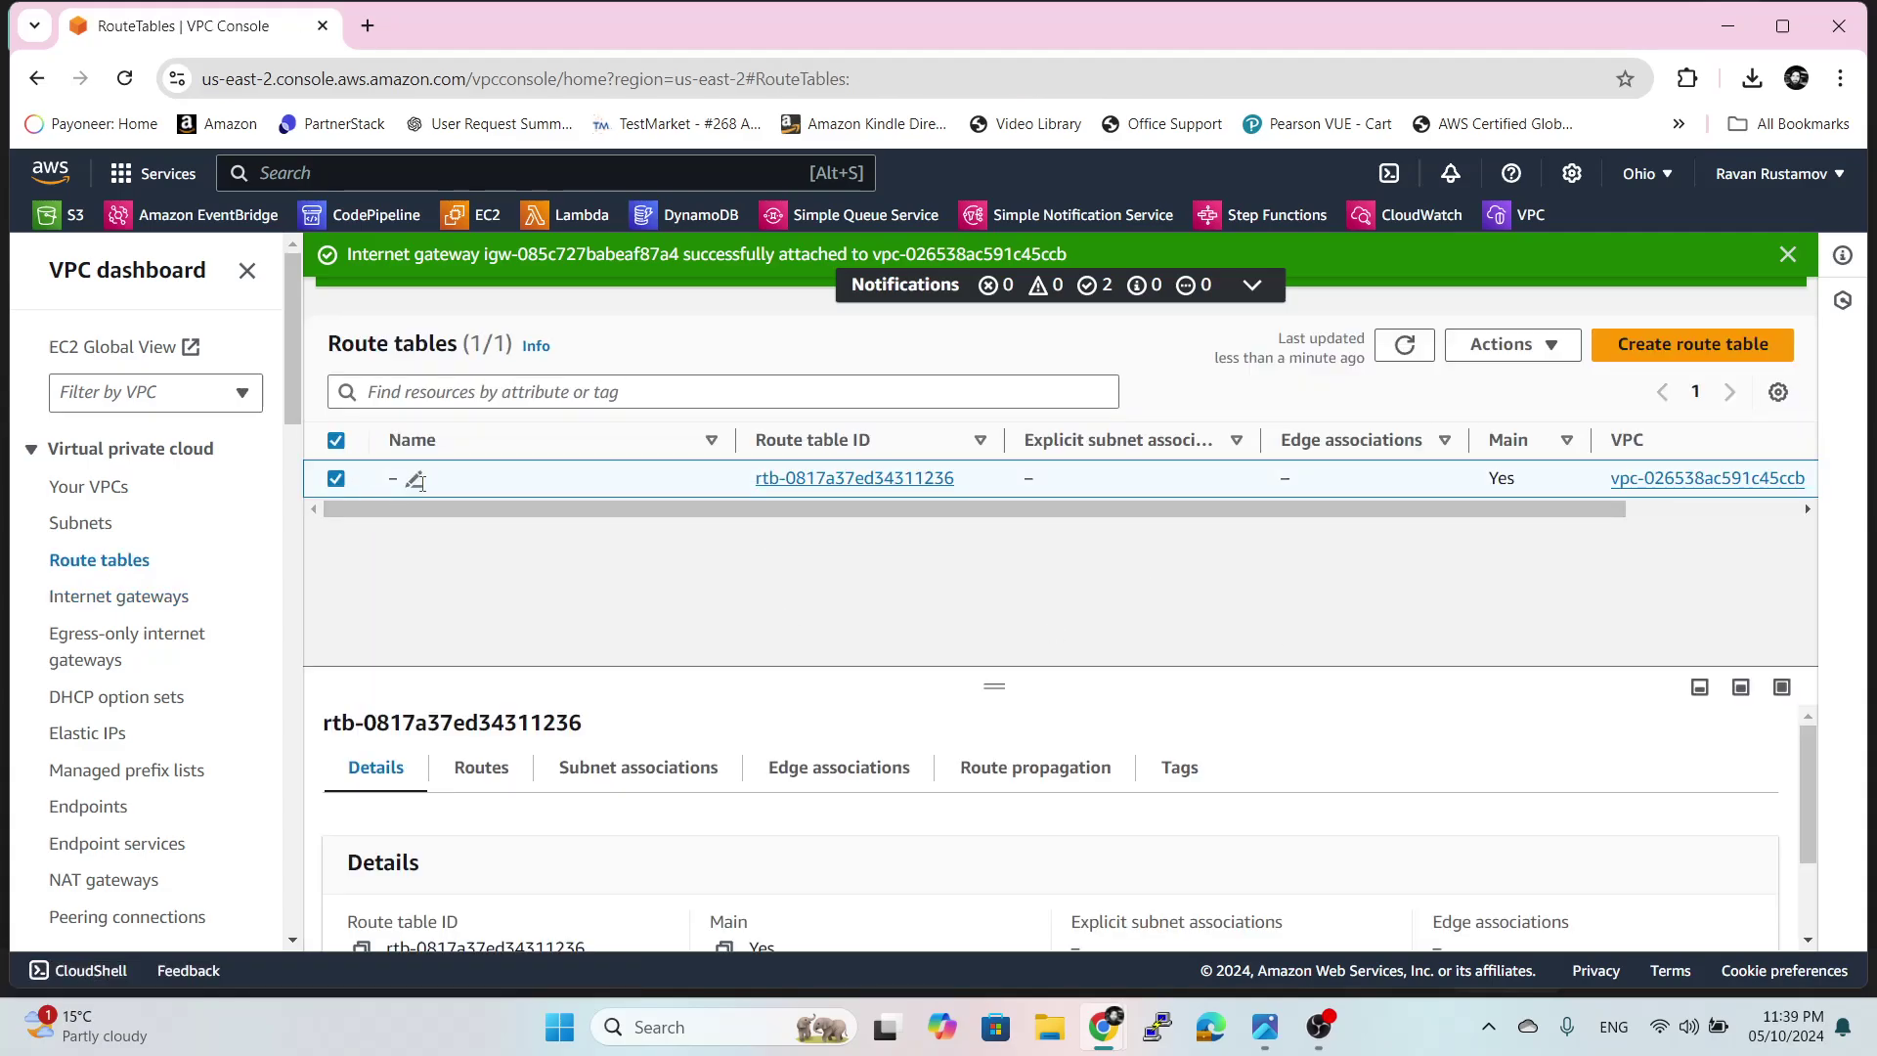
{"action": "left_click", "coordinate": [486, 775]}
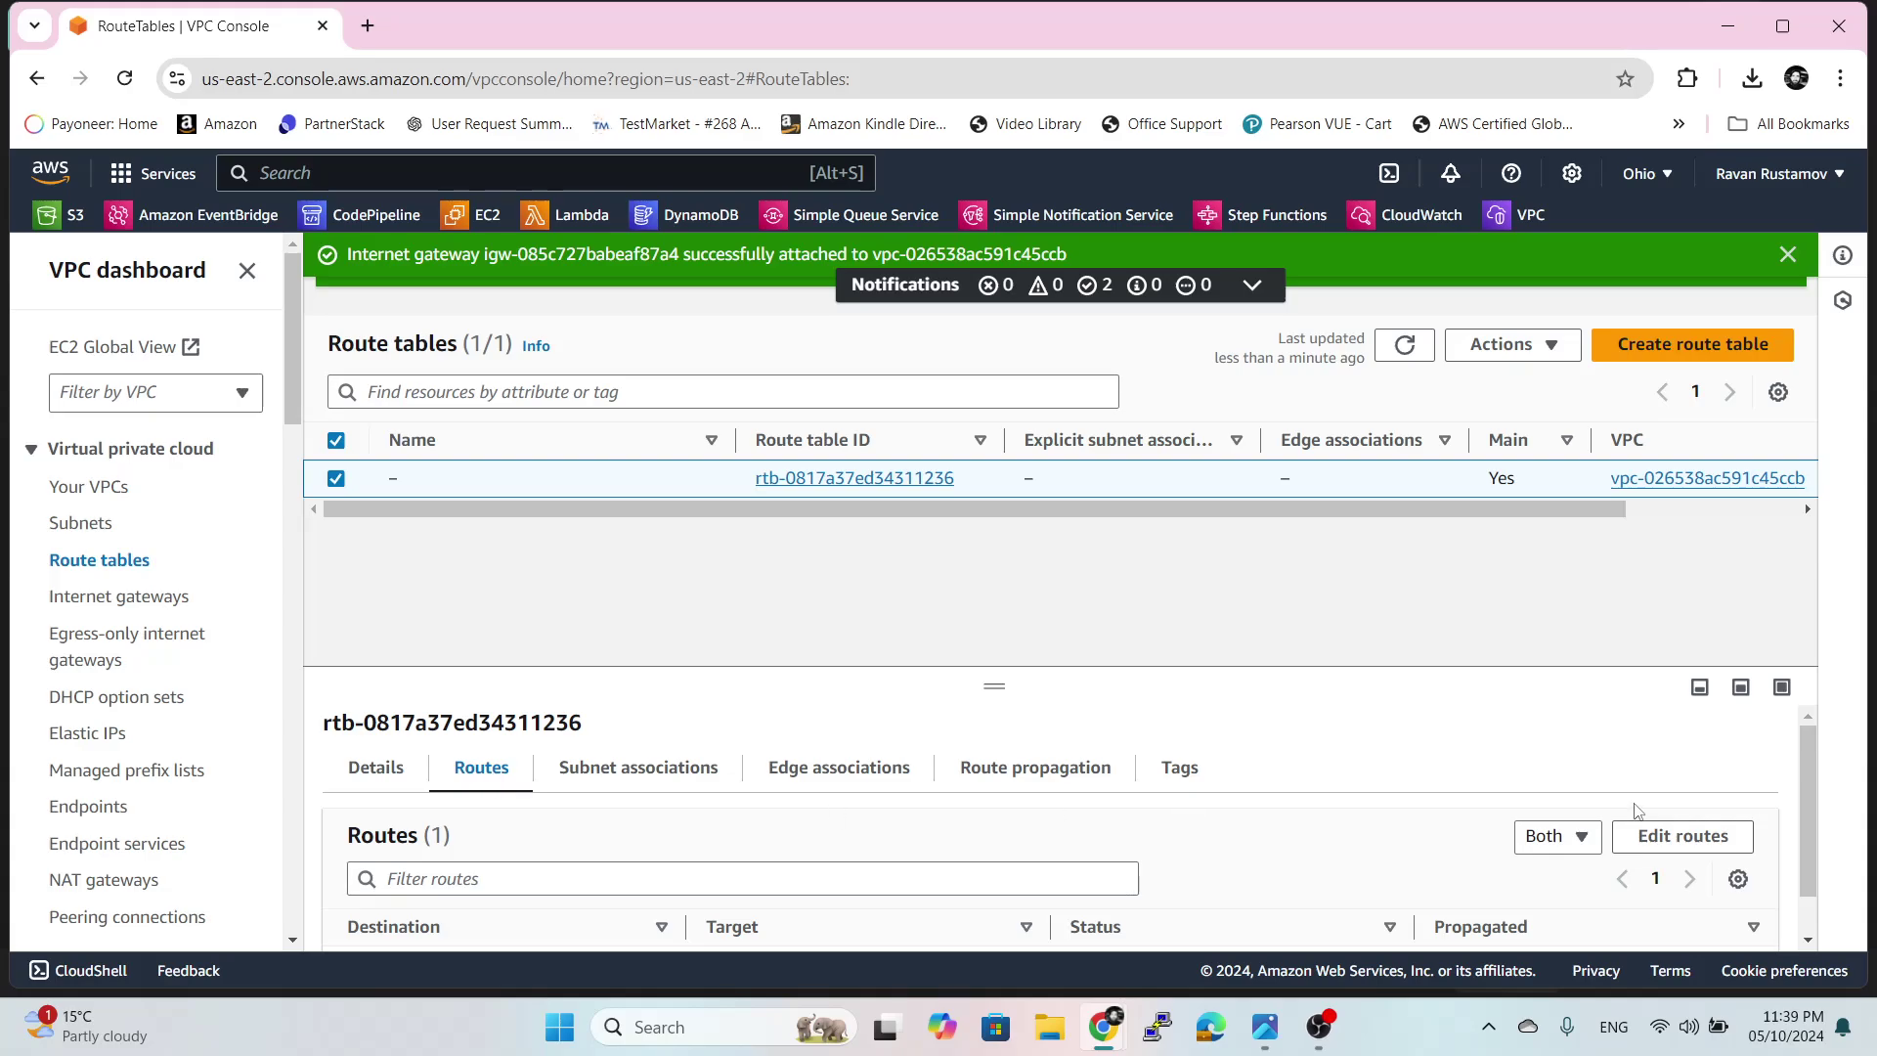
{"action": "left_click", "coordinate": [1659, 829]}
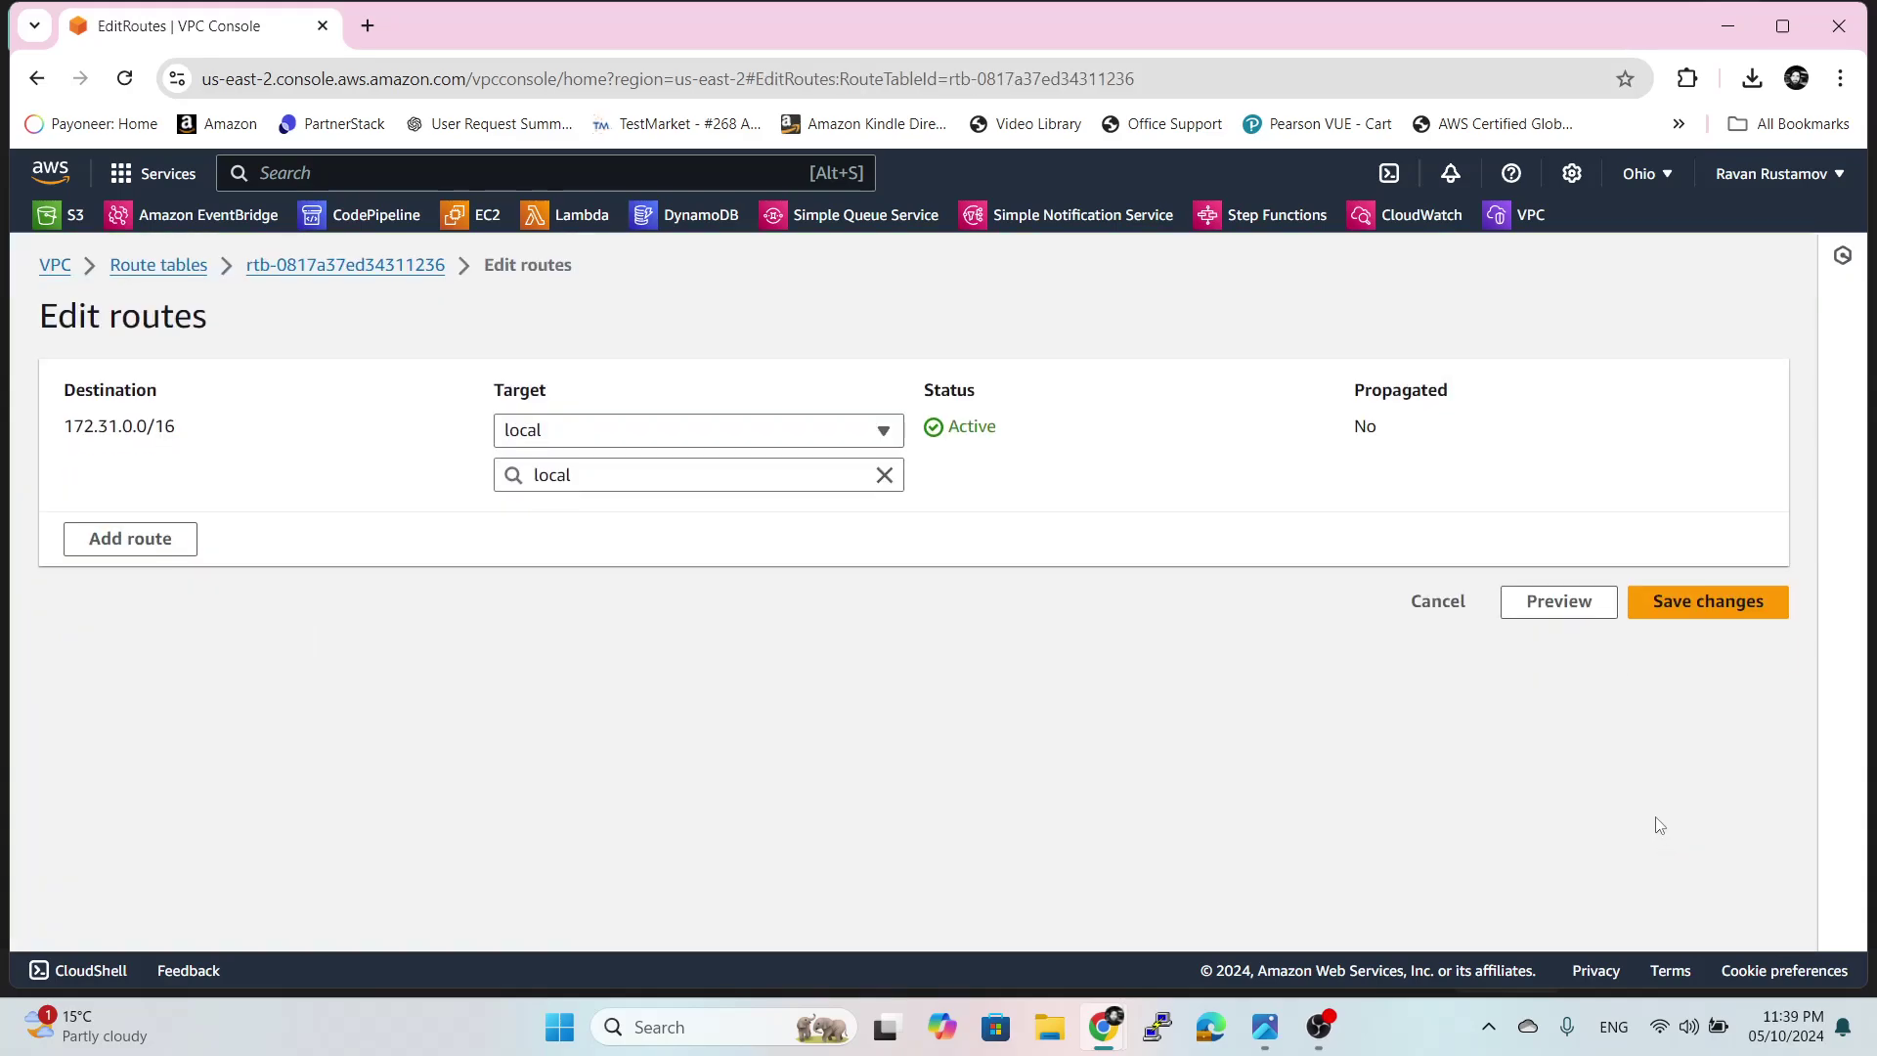
{"action": "left_click", "coordinate": [176, 543]}
{"action": "left_click", "coordinate": [411, 521]}
{"action": "left_click", "coordinate": [225, 554]}
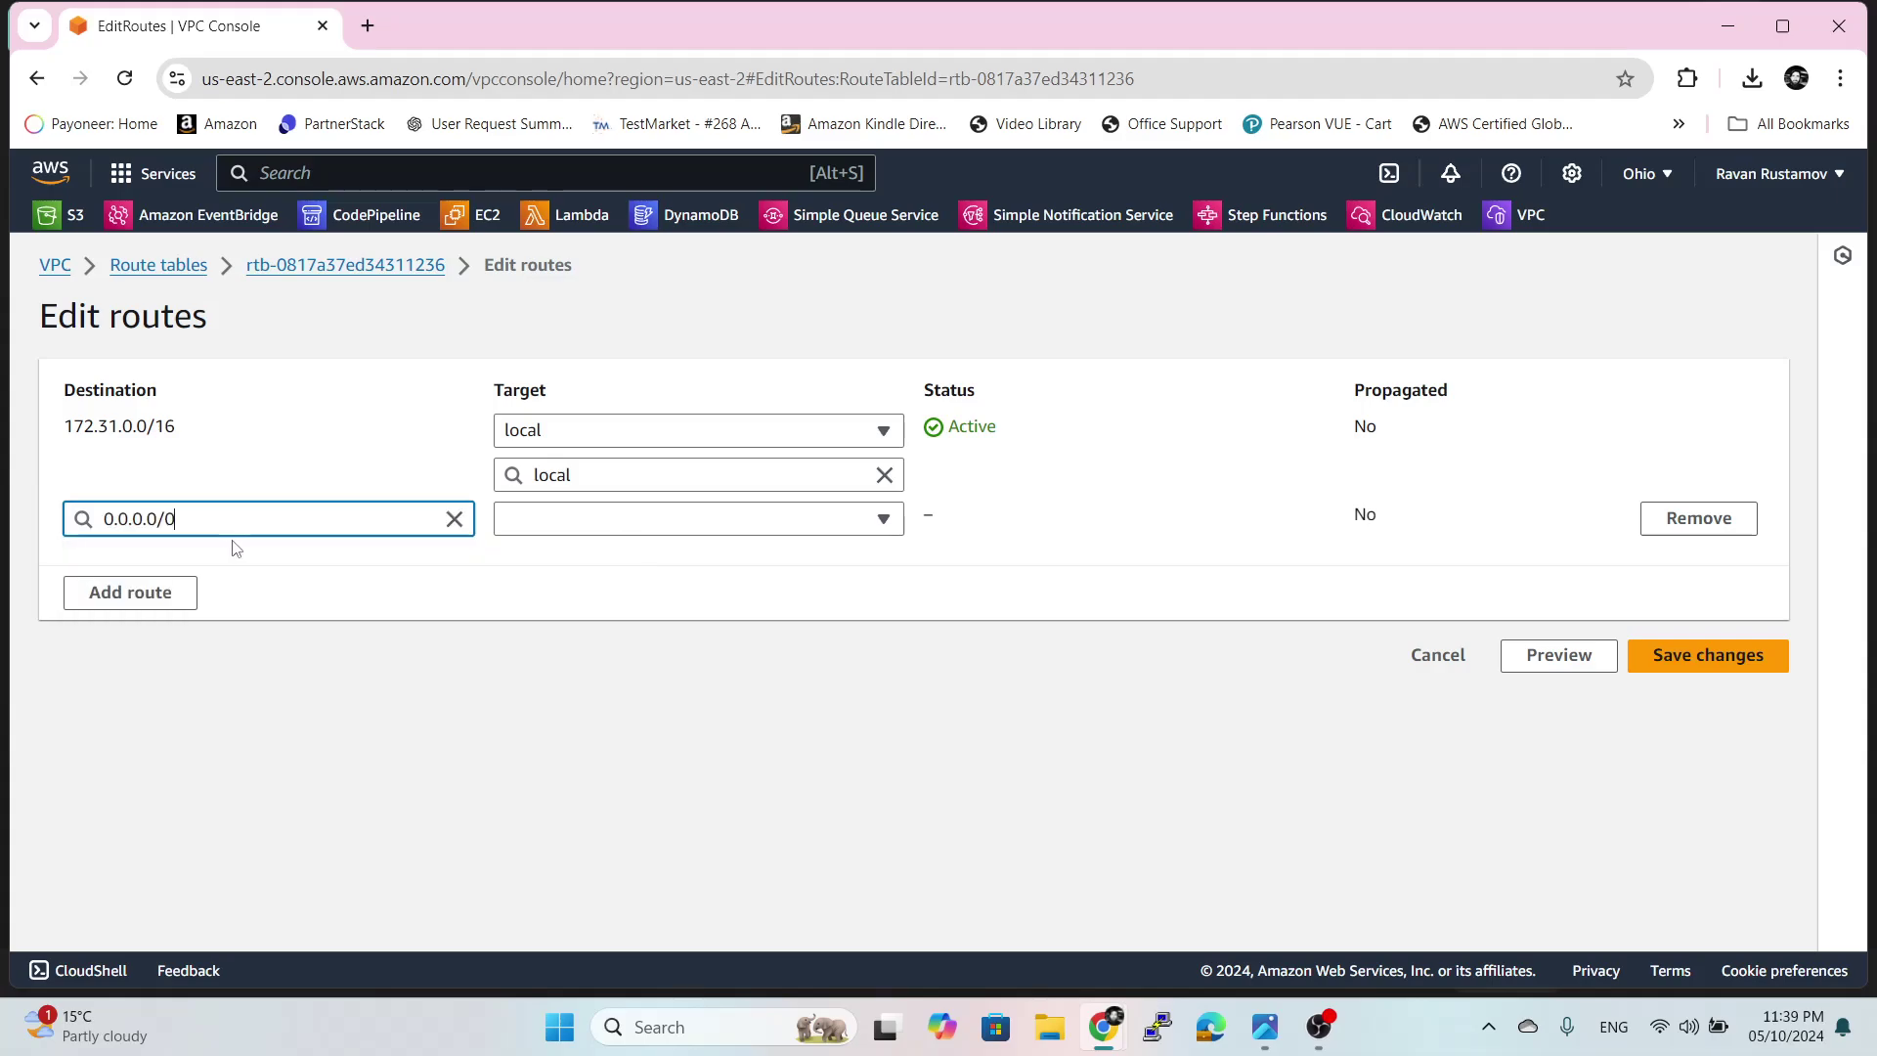
- Set the 0.0.0.0/0 route's target to the Internet Gateway ohio-gtw and save the route changes
{"action": "left_click", "coordinate": [613, 529]}
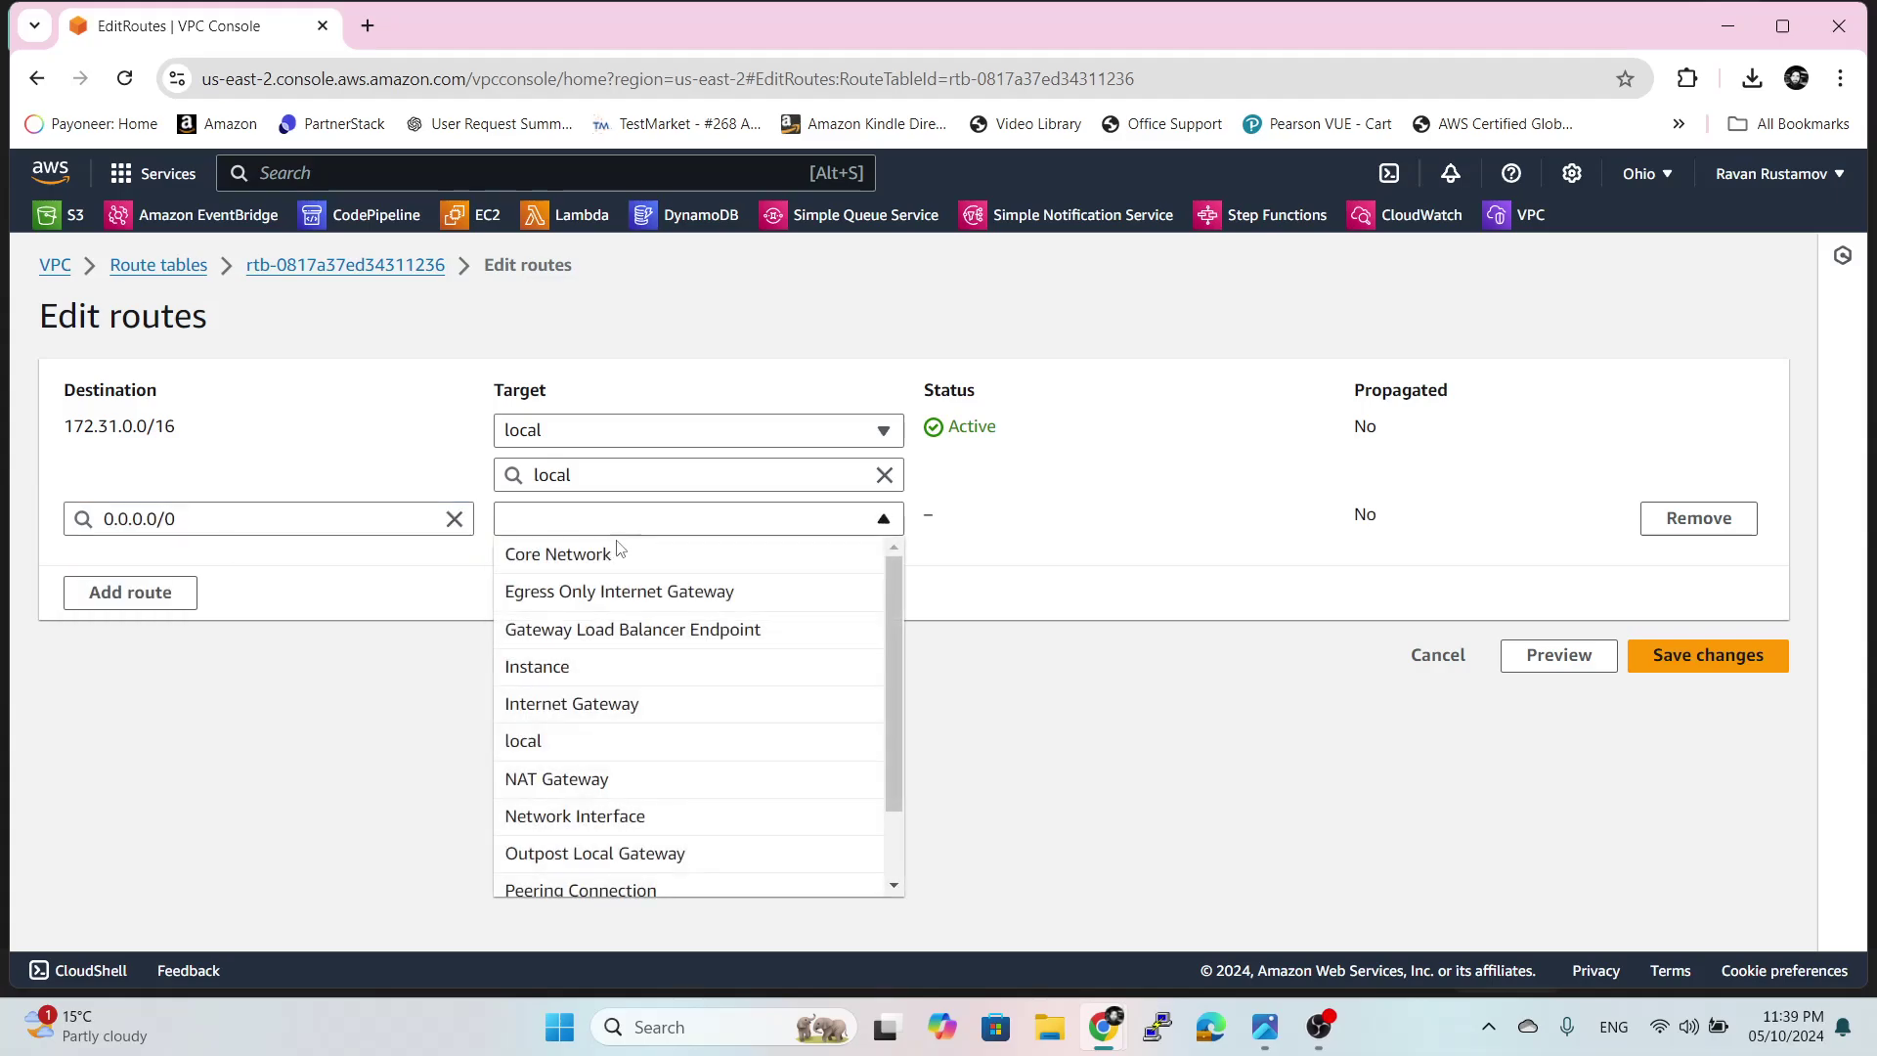
{"action": "left_click", "coordinate": [578, 707]}
{"action": "left_click", "coordinate": [794, 557]}
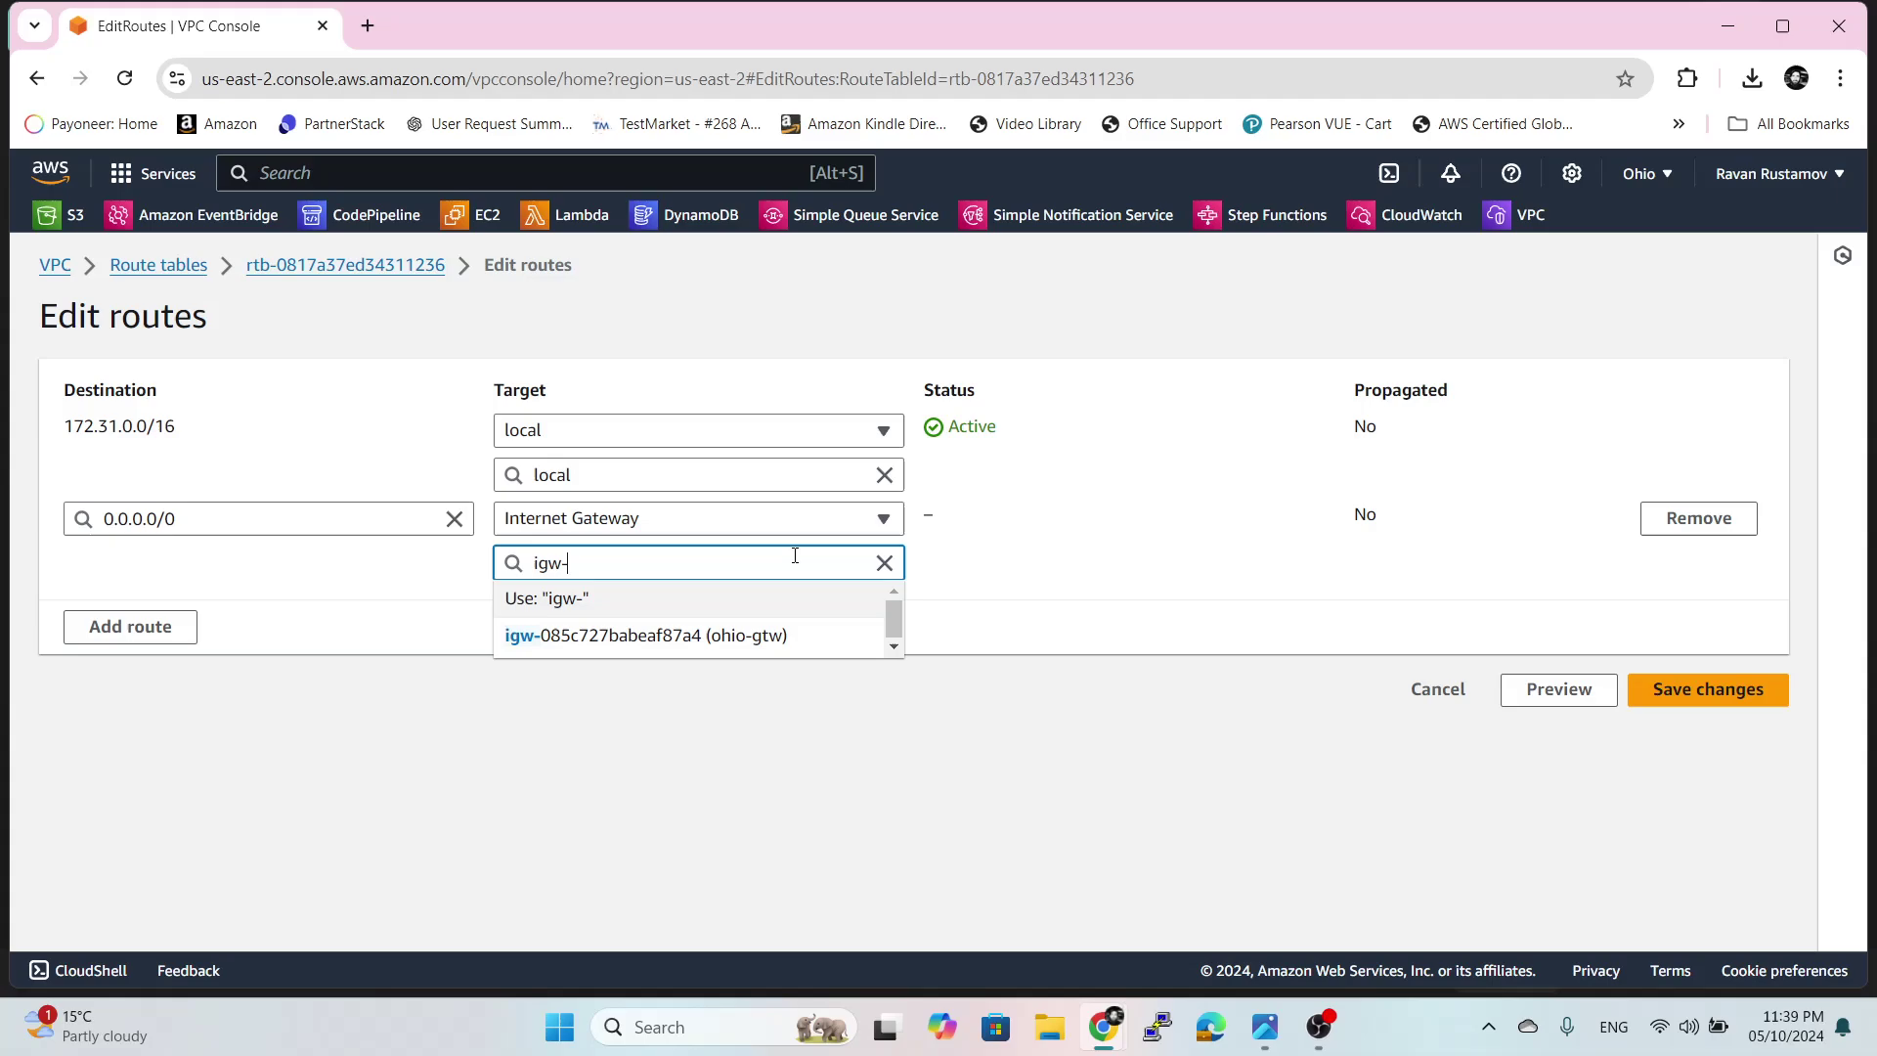
{"action": "left_click", "coordinate": [636, 651]}
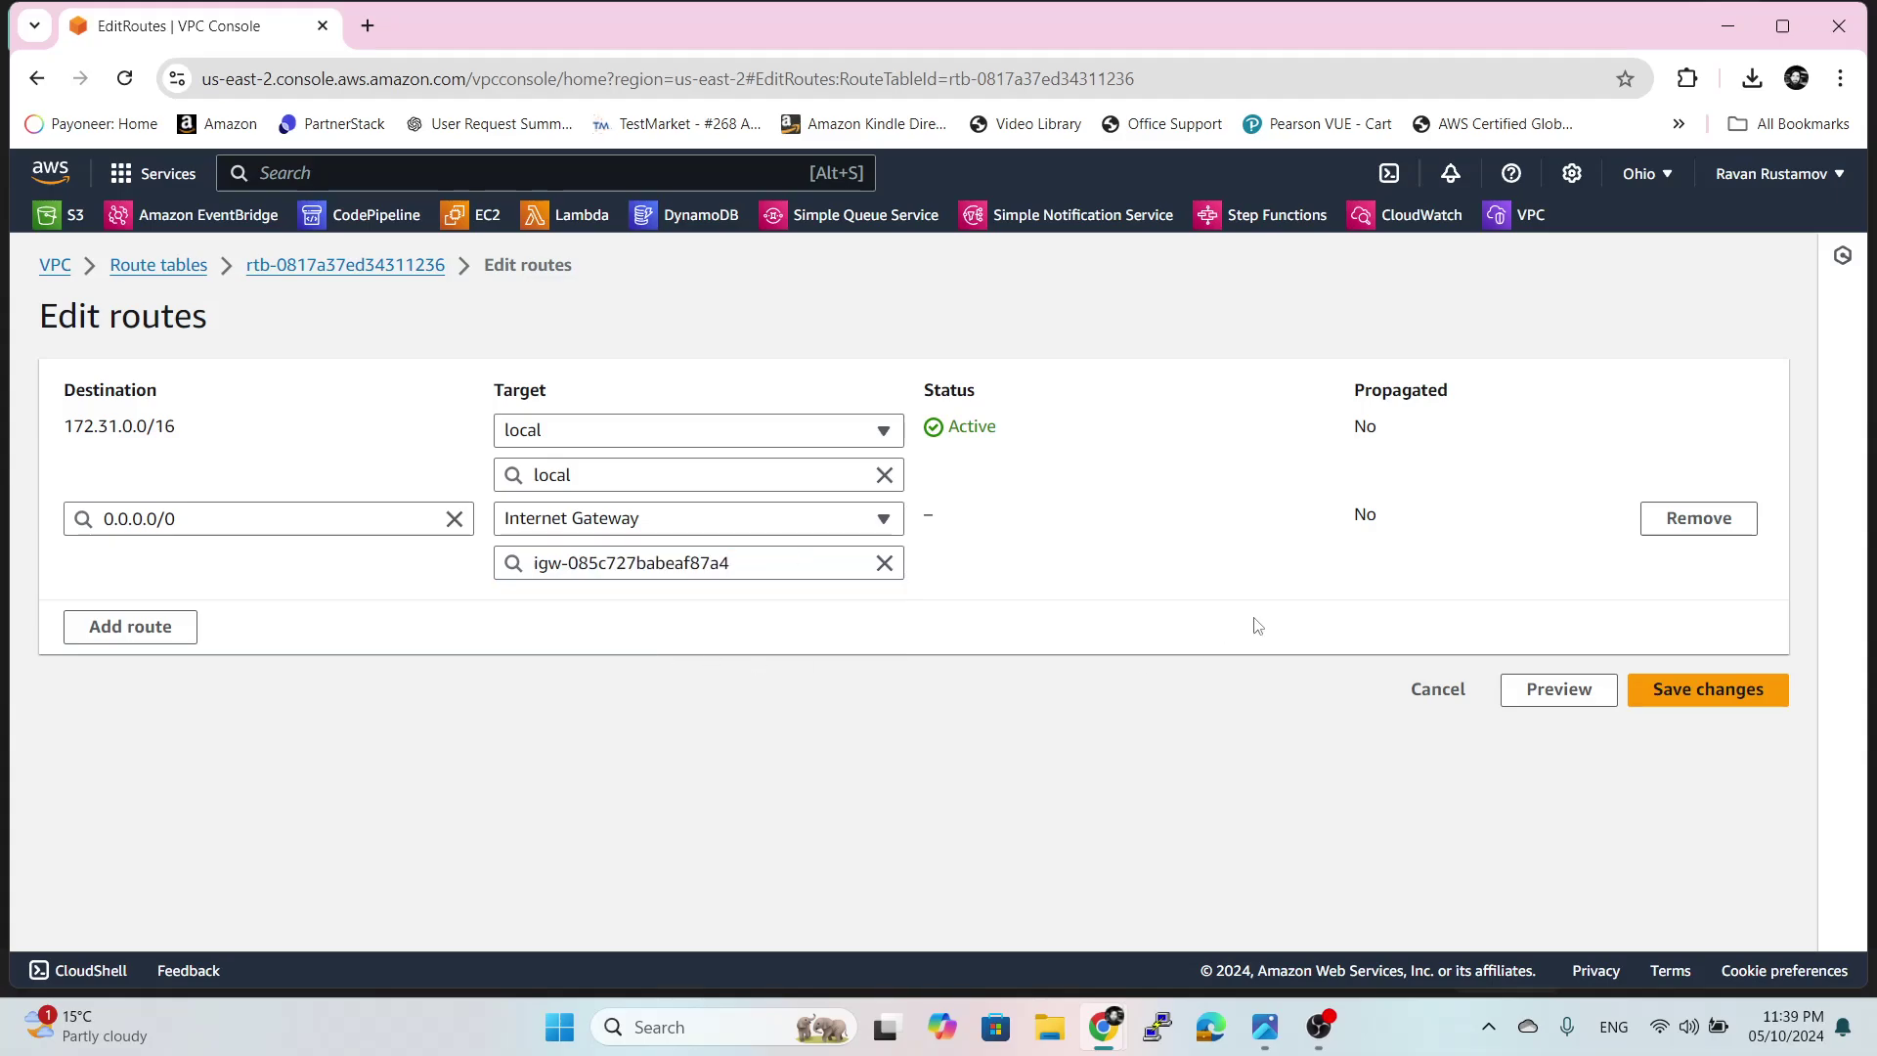
{"action": "left_click", "coordinate": [1711, 692]}
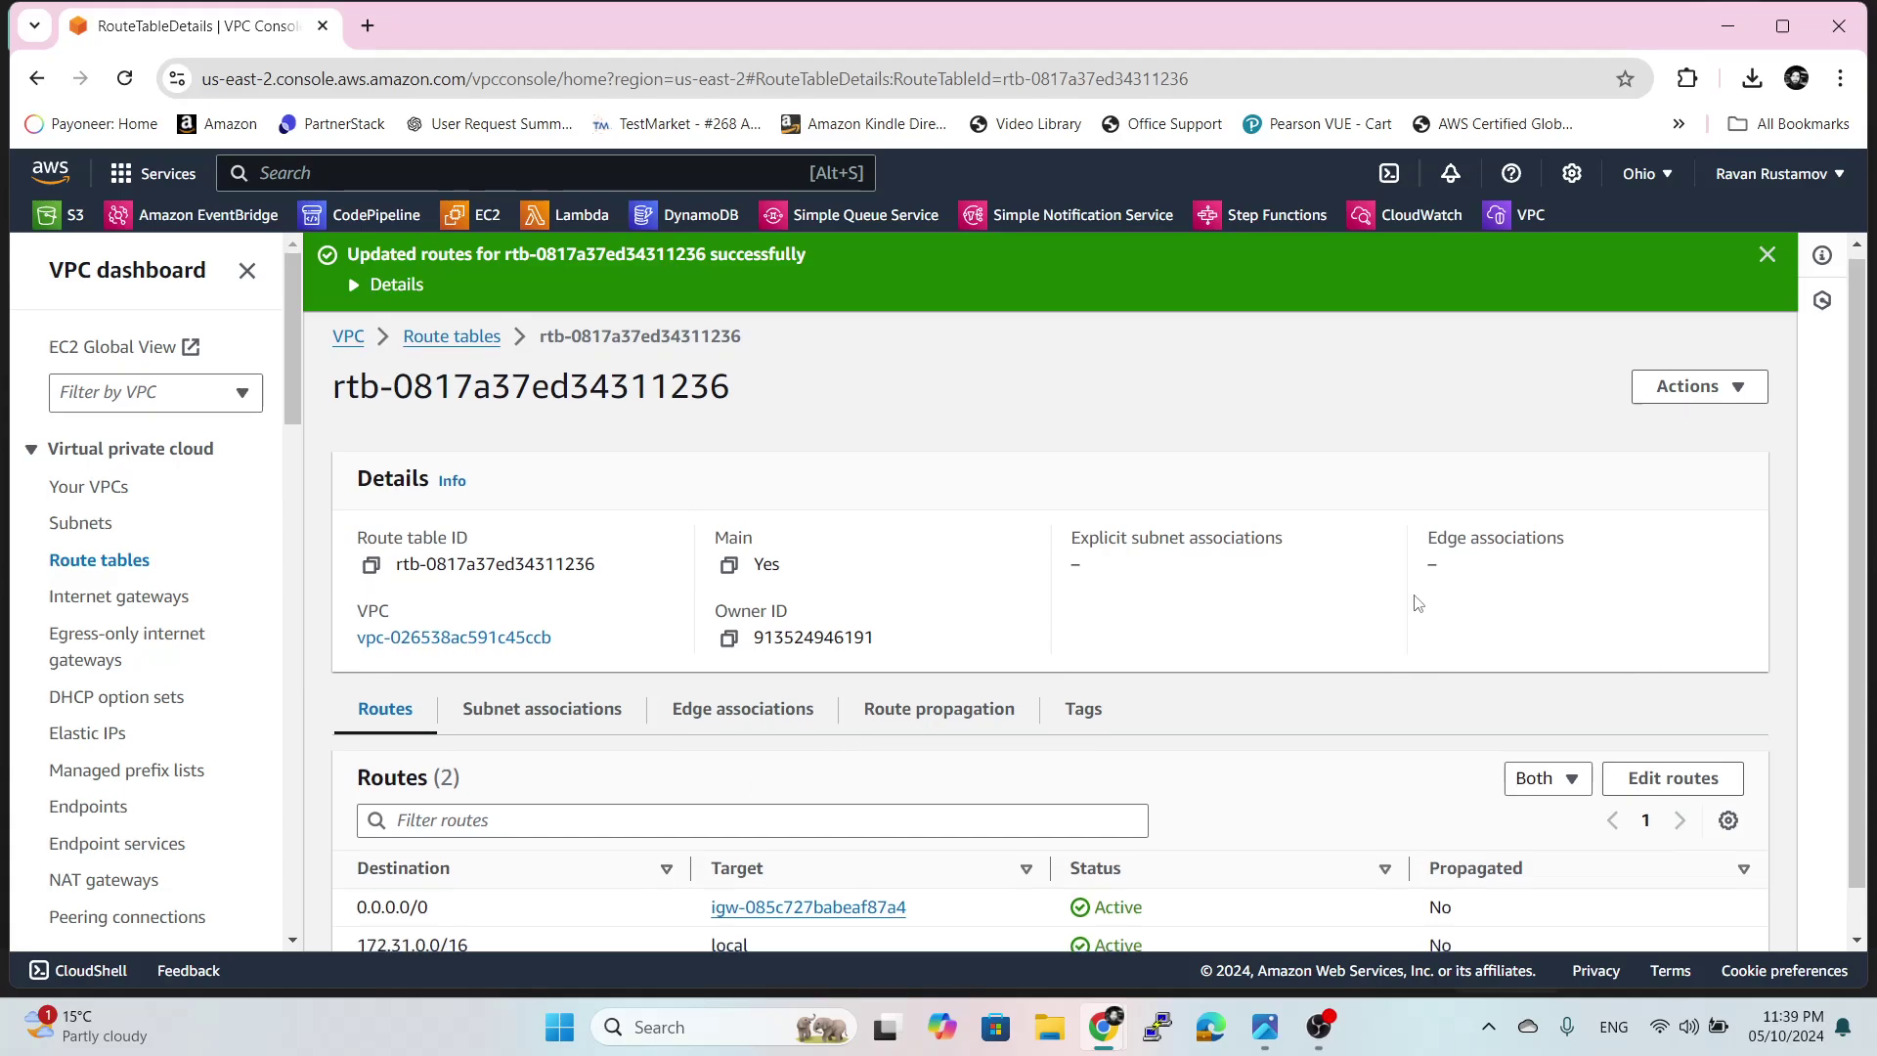
- Associate all three available subnets with the main route table, save the associations and dismiss the notification
{"action": "scroll", "coordinate": [998, 625], "scroll_direction": "down", "scroll_amount": 1}
{"action": "left_click", "coordinate": [534, 670]}
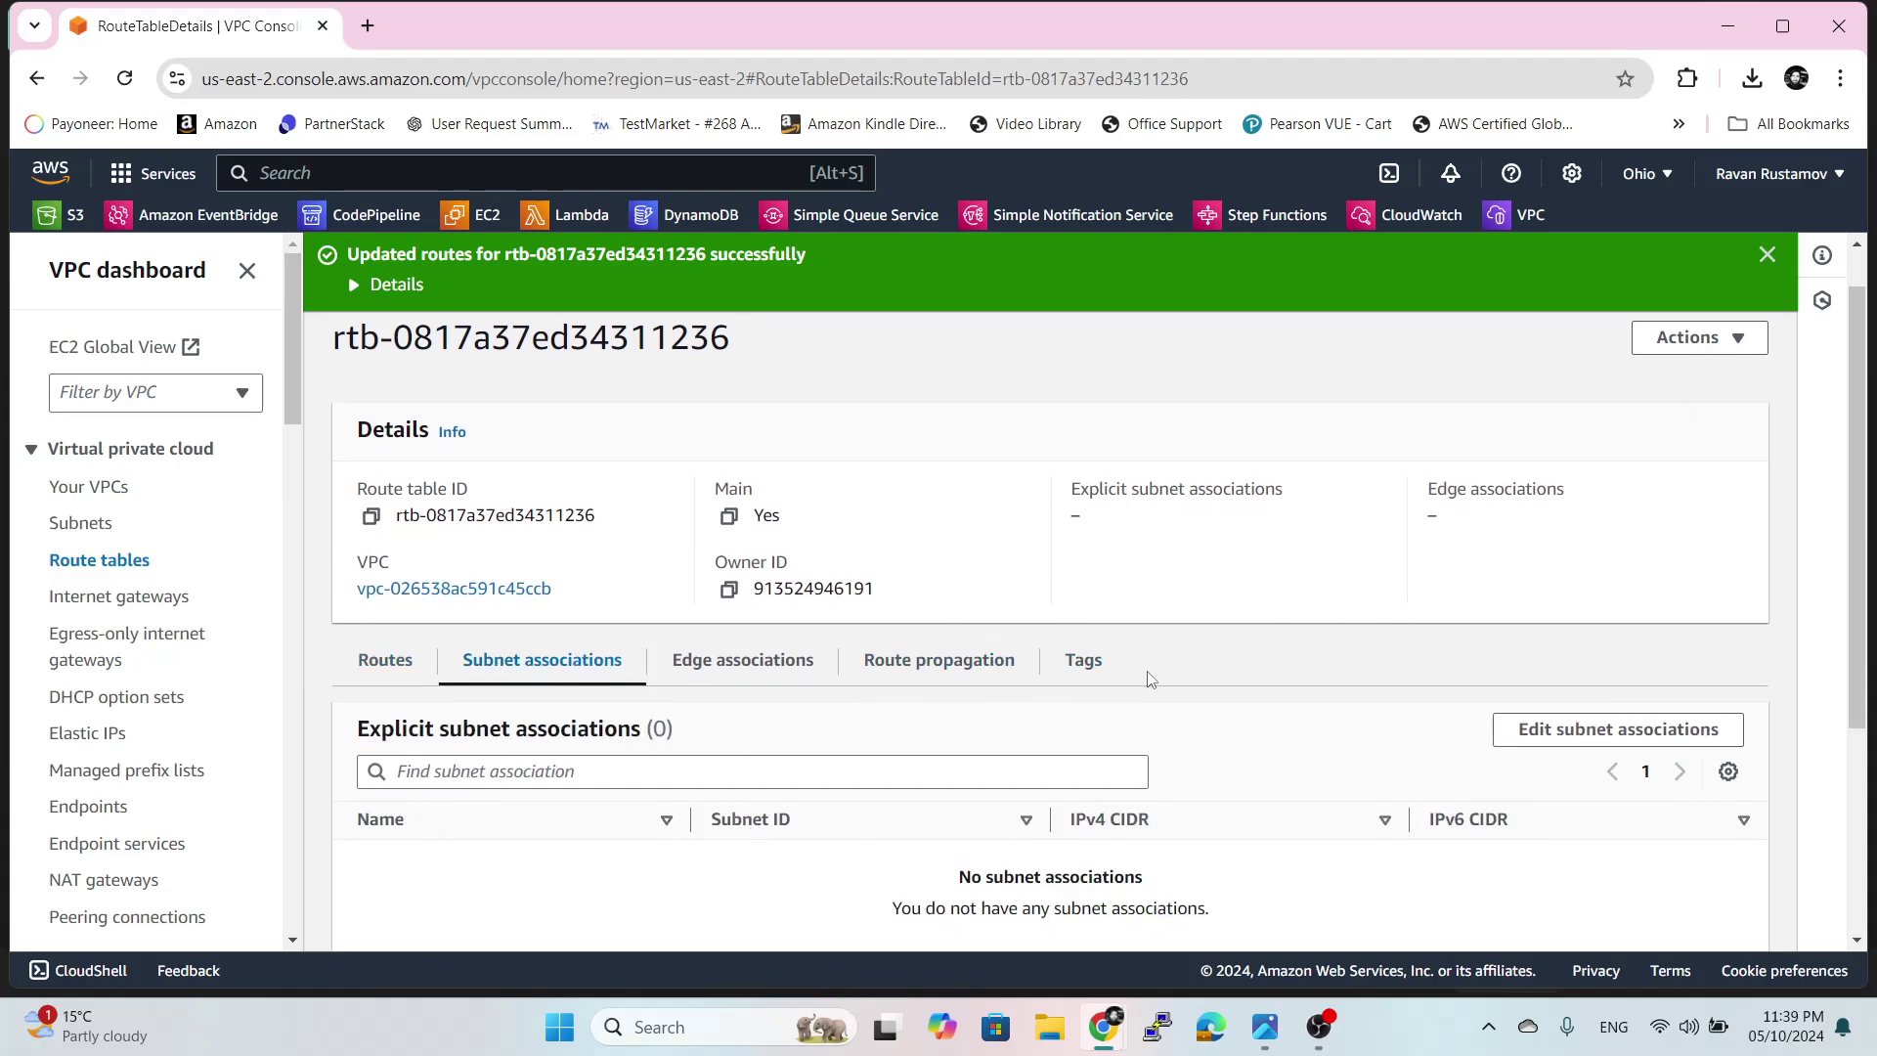
{"action": "left_click", "coordinate": [1560, 729]}
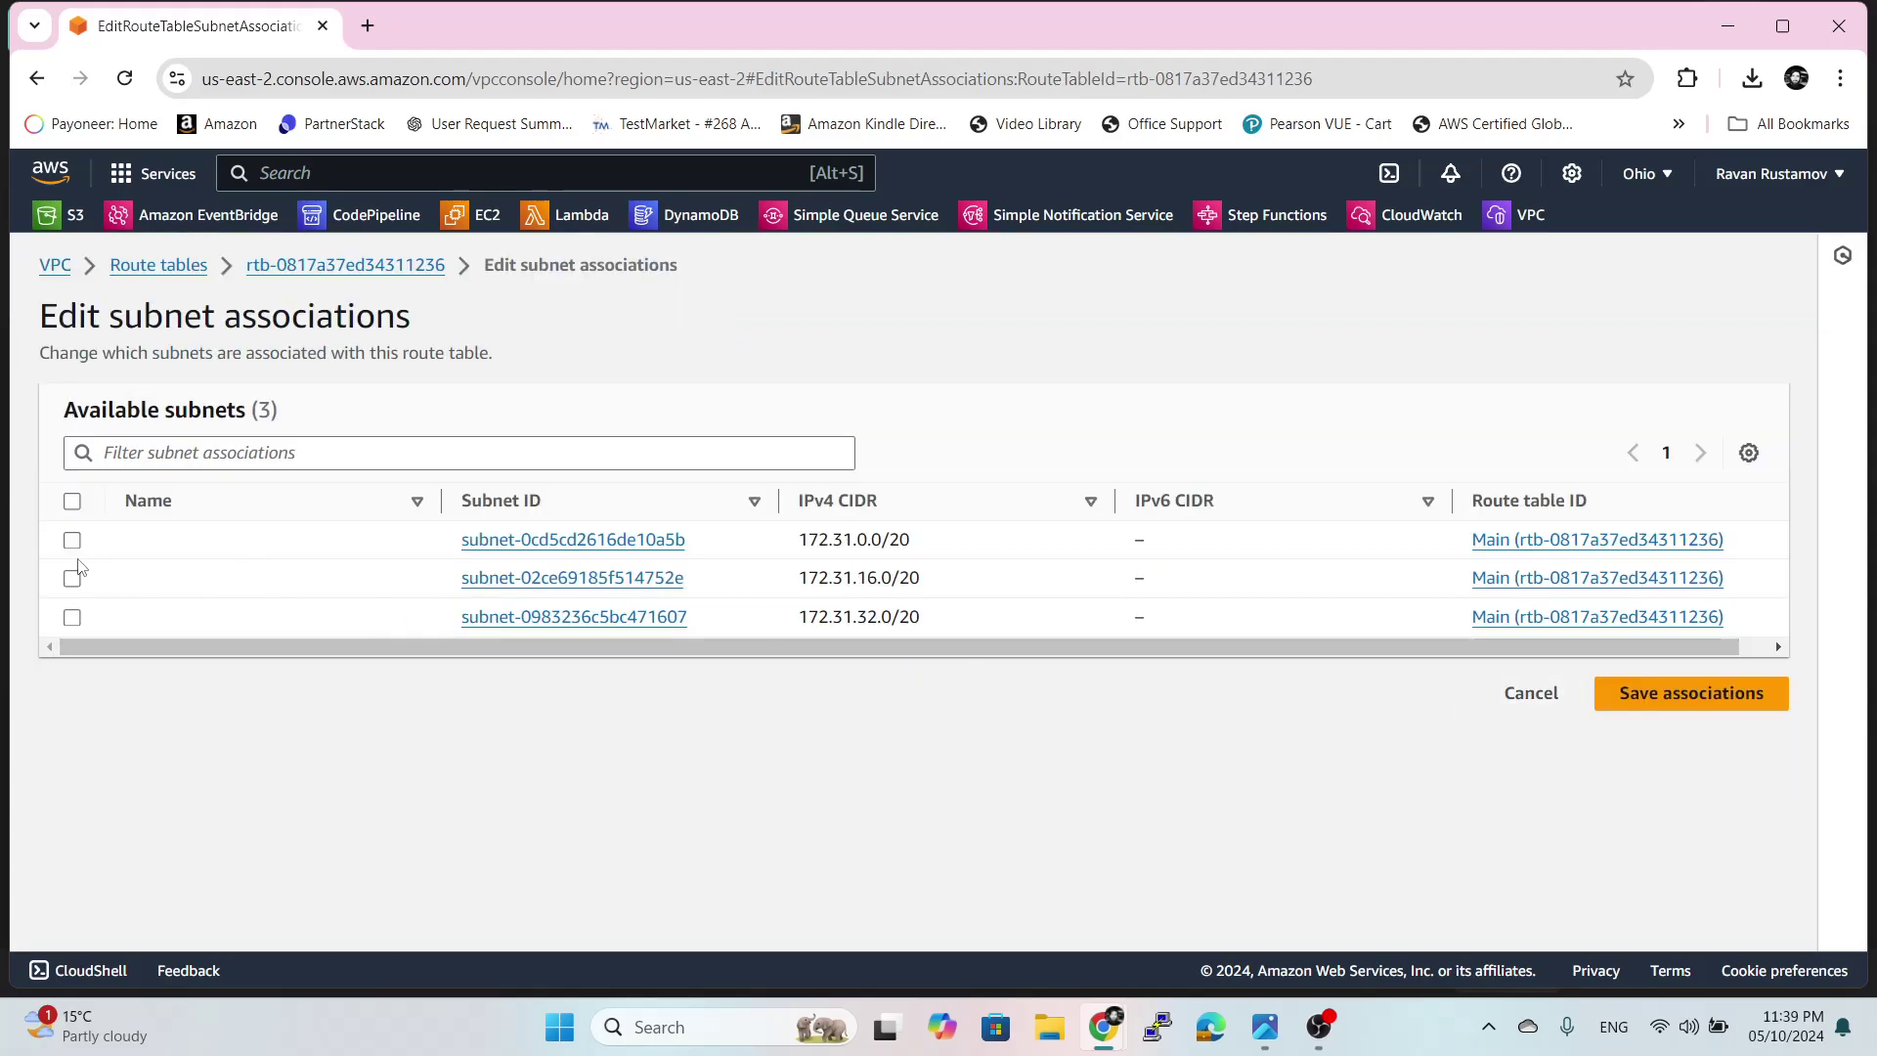
{"action": "left_click_drag", "start_coordinate": [1220, 646], "coordinate": [968, 670]}
{"action": "left_click", "coordinate": [72, 501]}
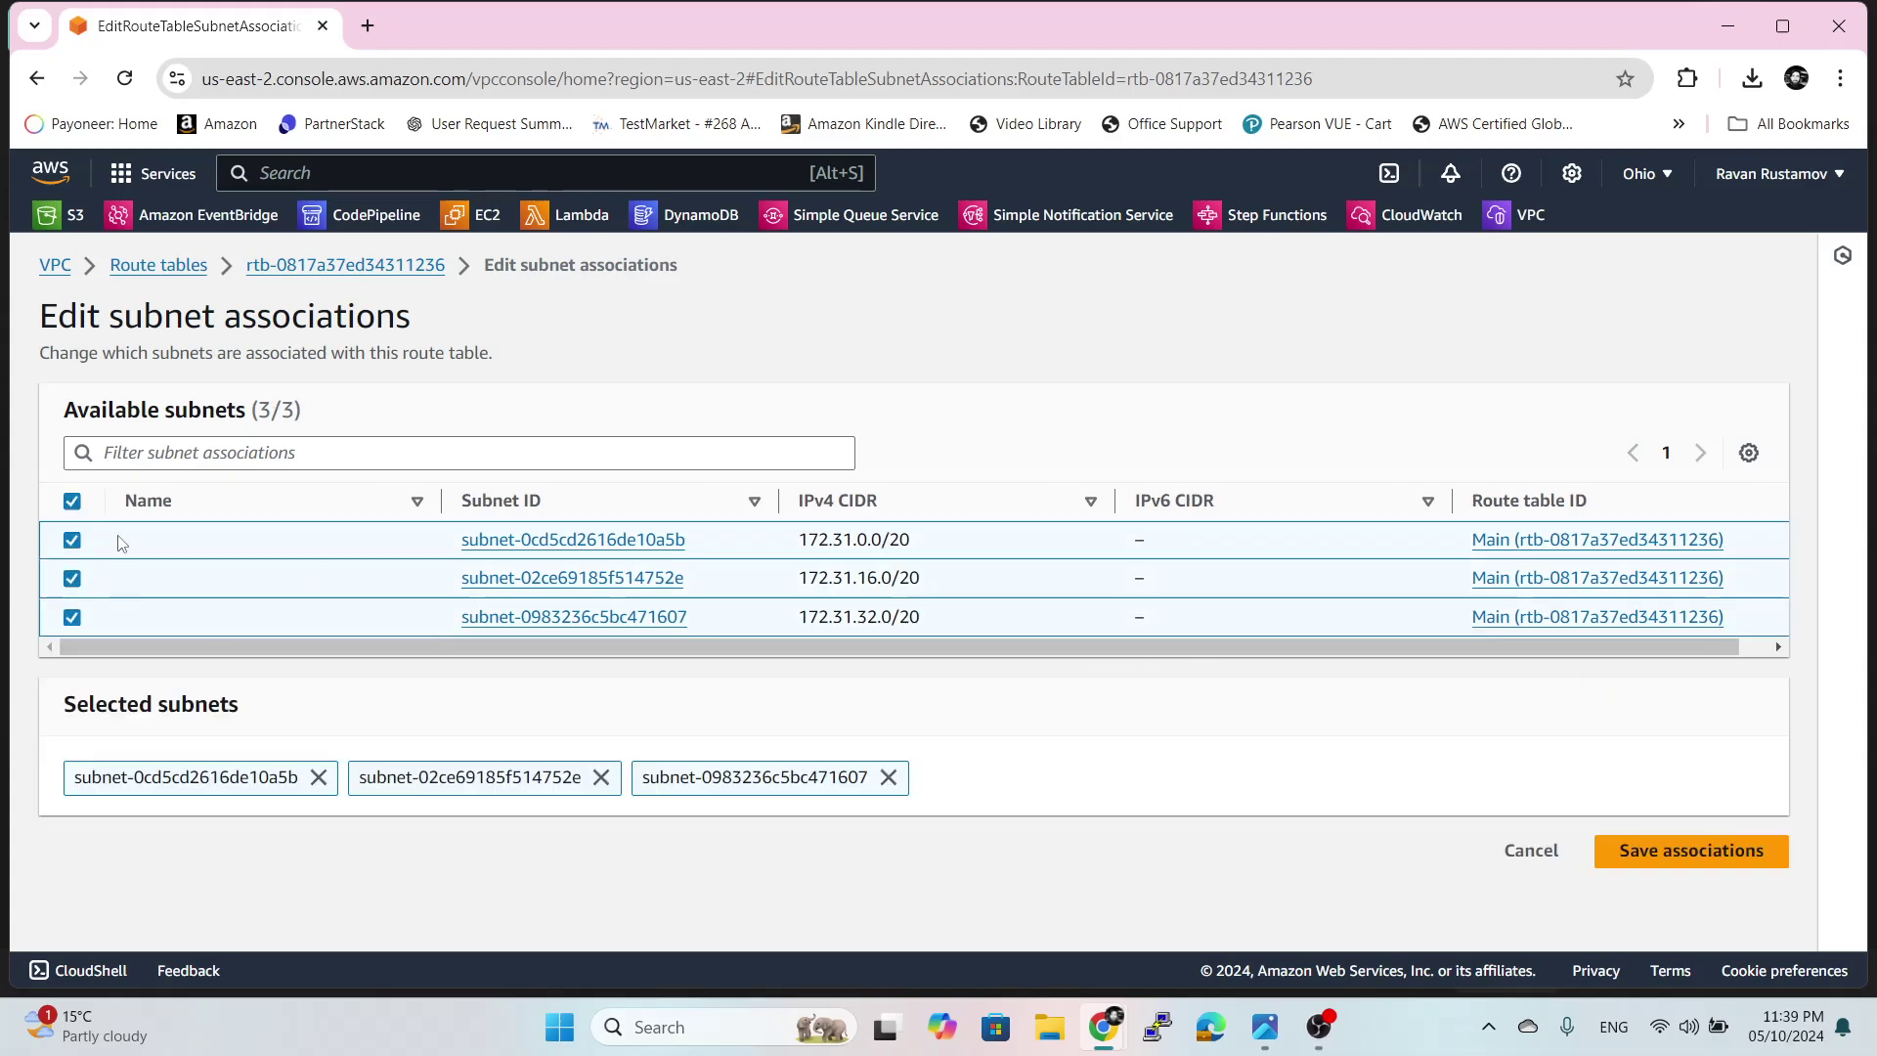
{"action": "left_click", "coordinate": [1727, 865]}
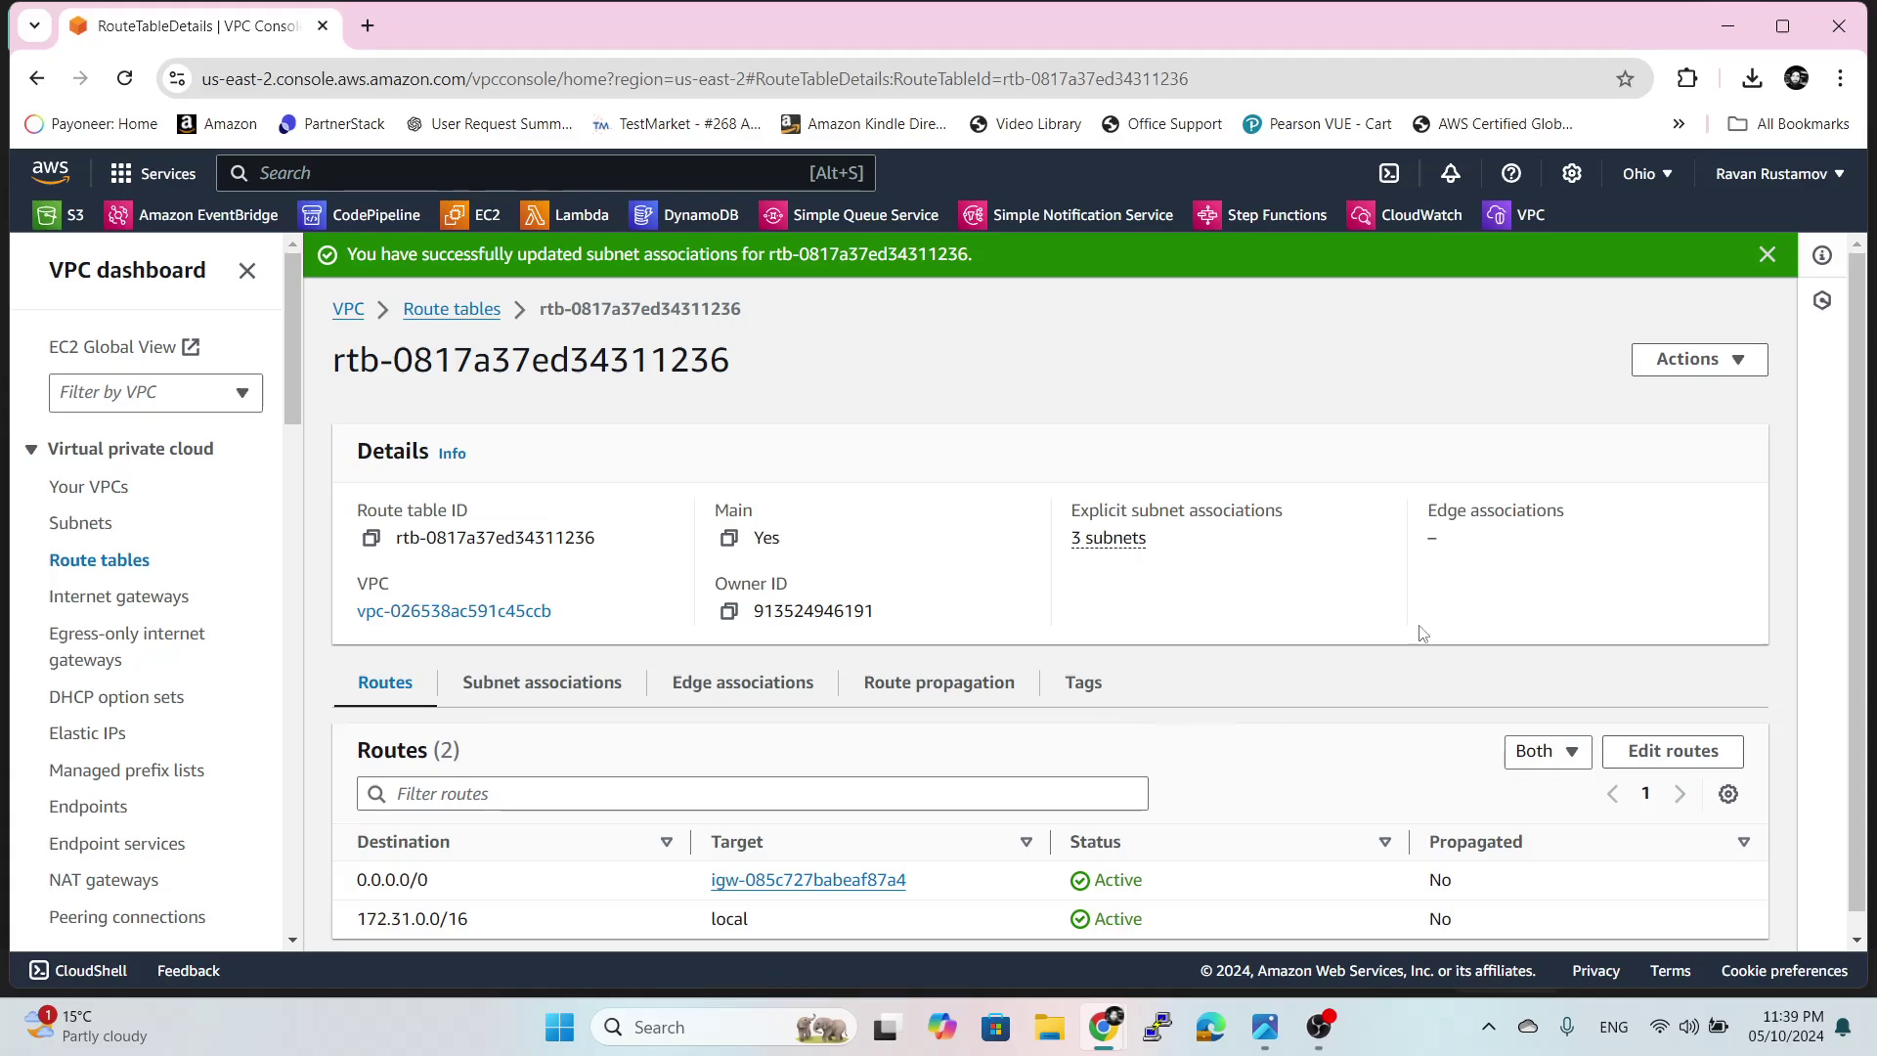
{"action": "left_click", "coordinate": [1766, 255]}
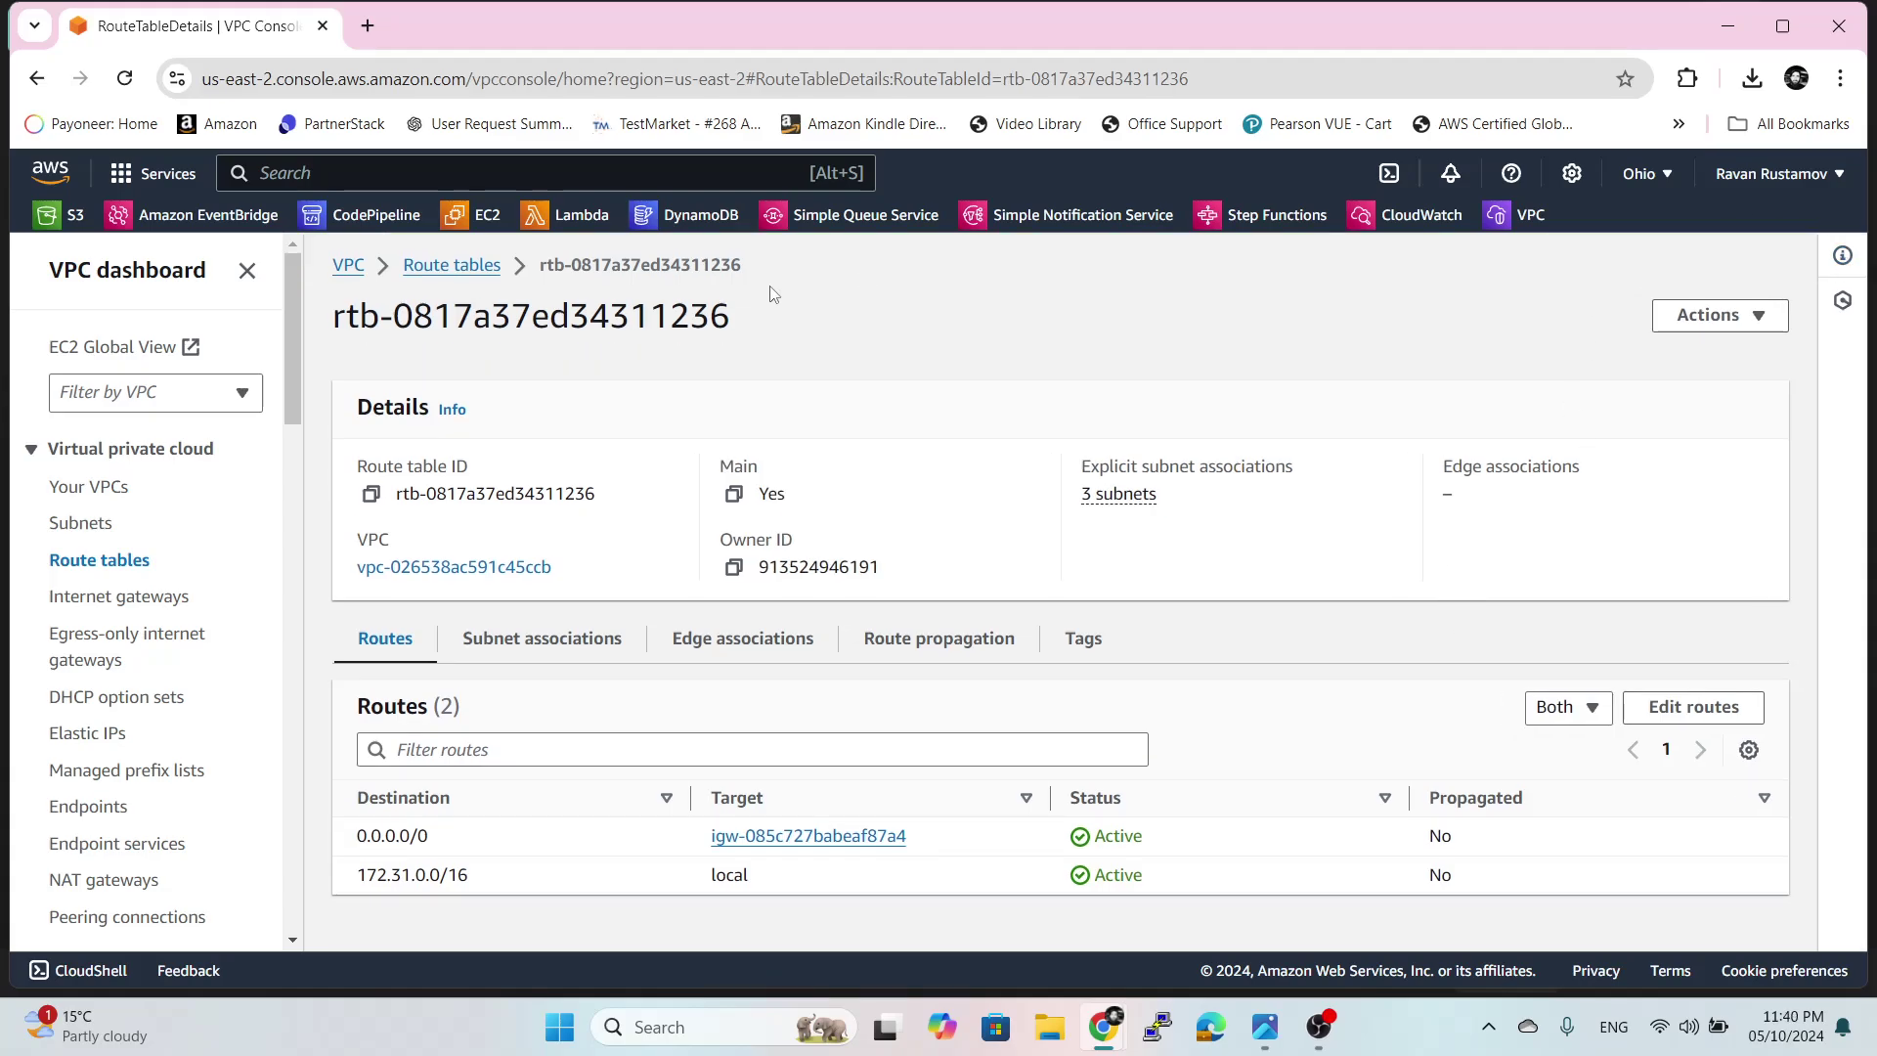
- Open the list of running EC2 instances and switch the region to US East (N. Virginia)
{"action": "left_click", "coordinate": [486, 216]}
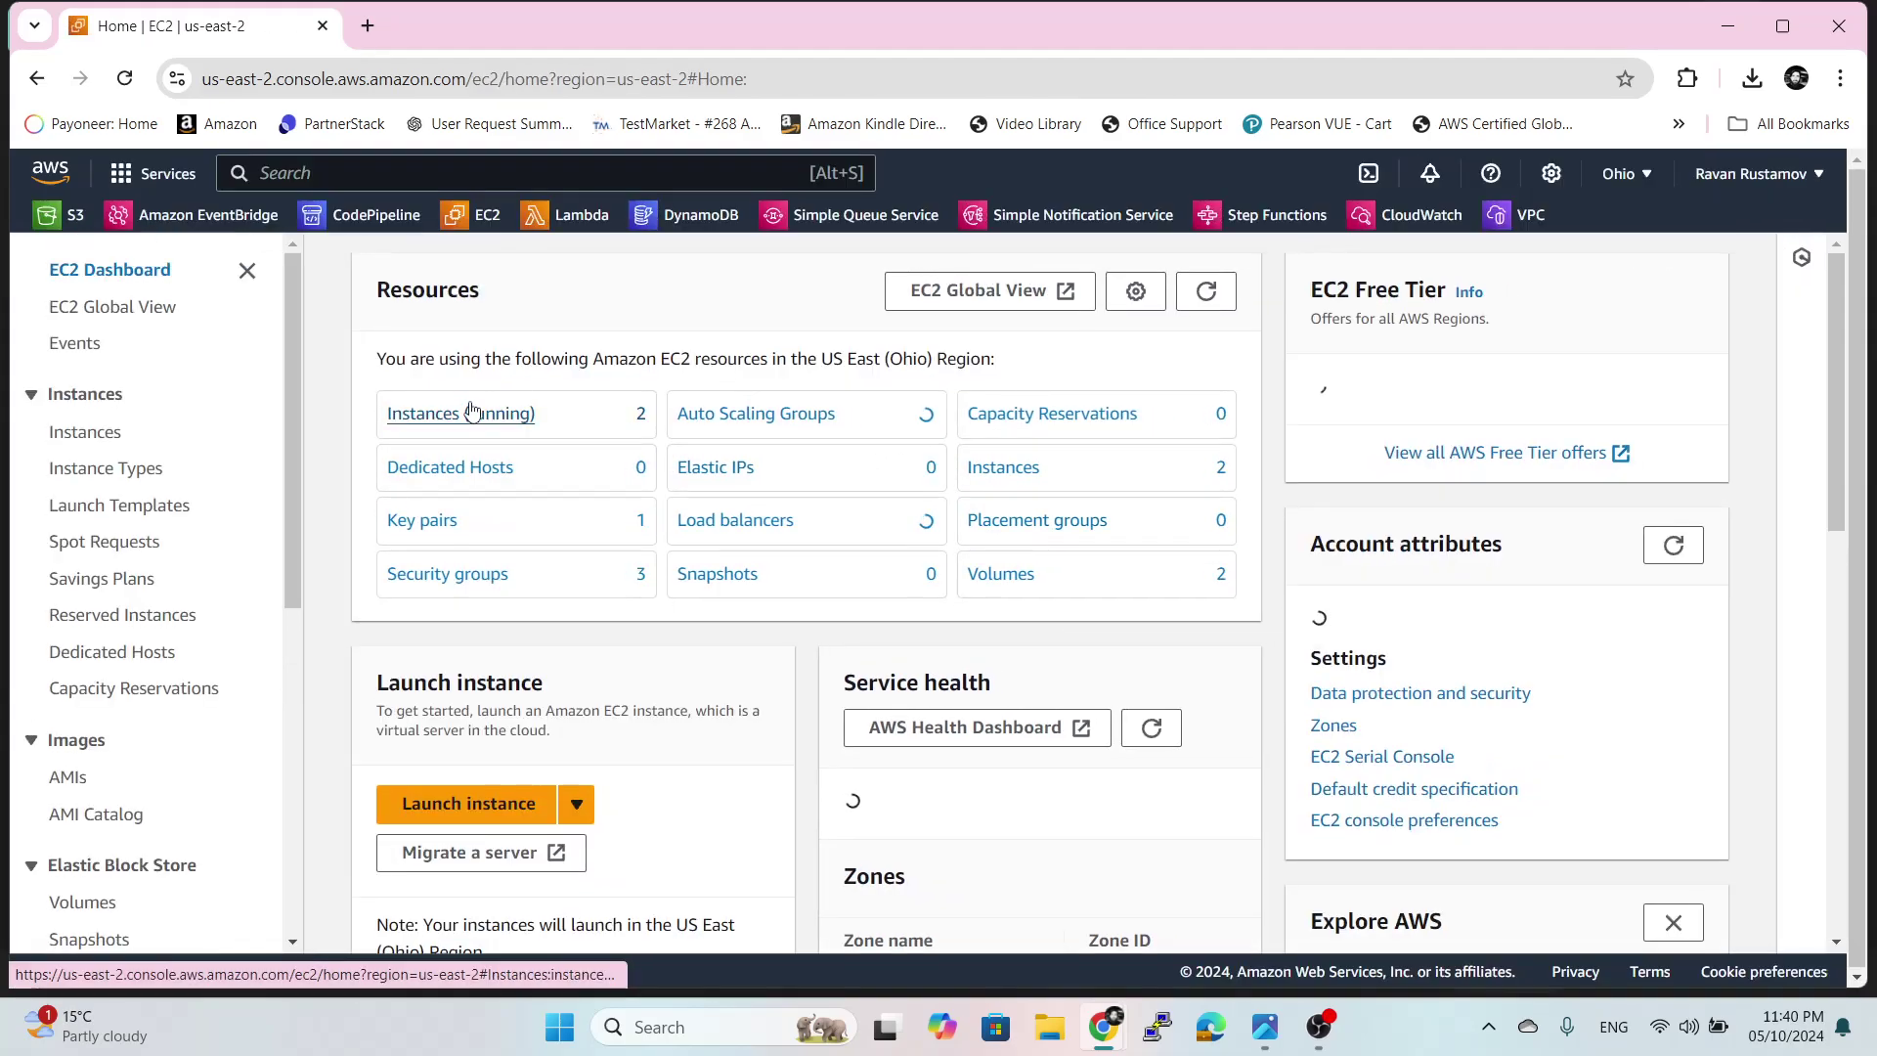
{"action": "left_click", "coordinate": [470, 416]}
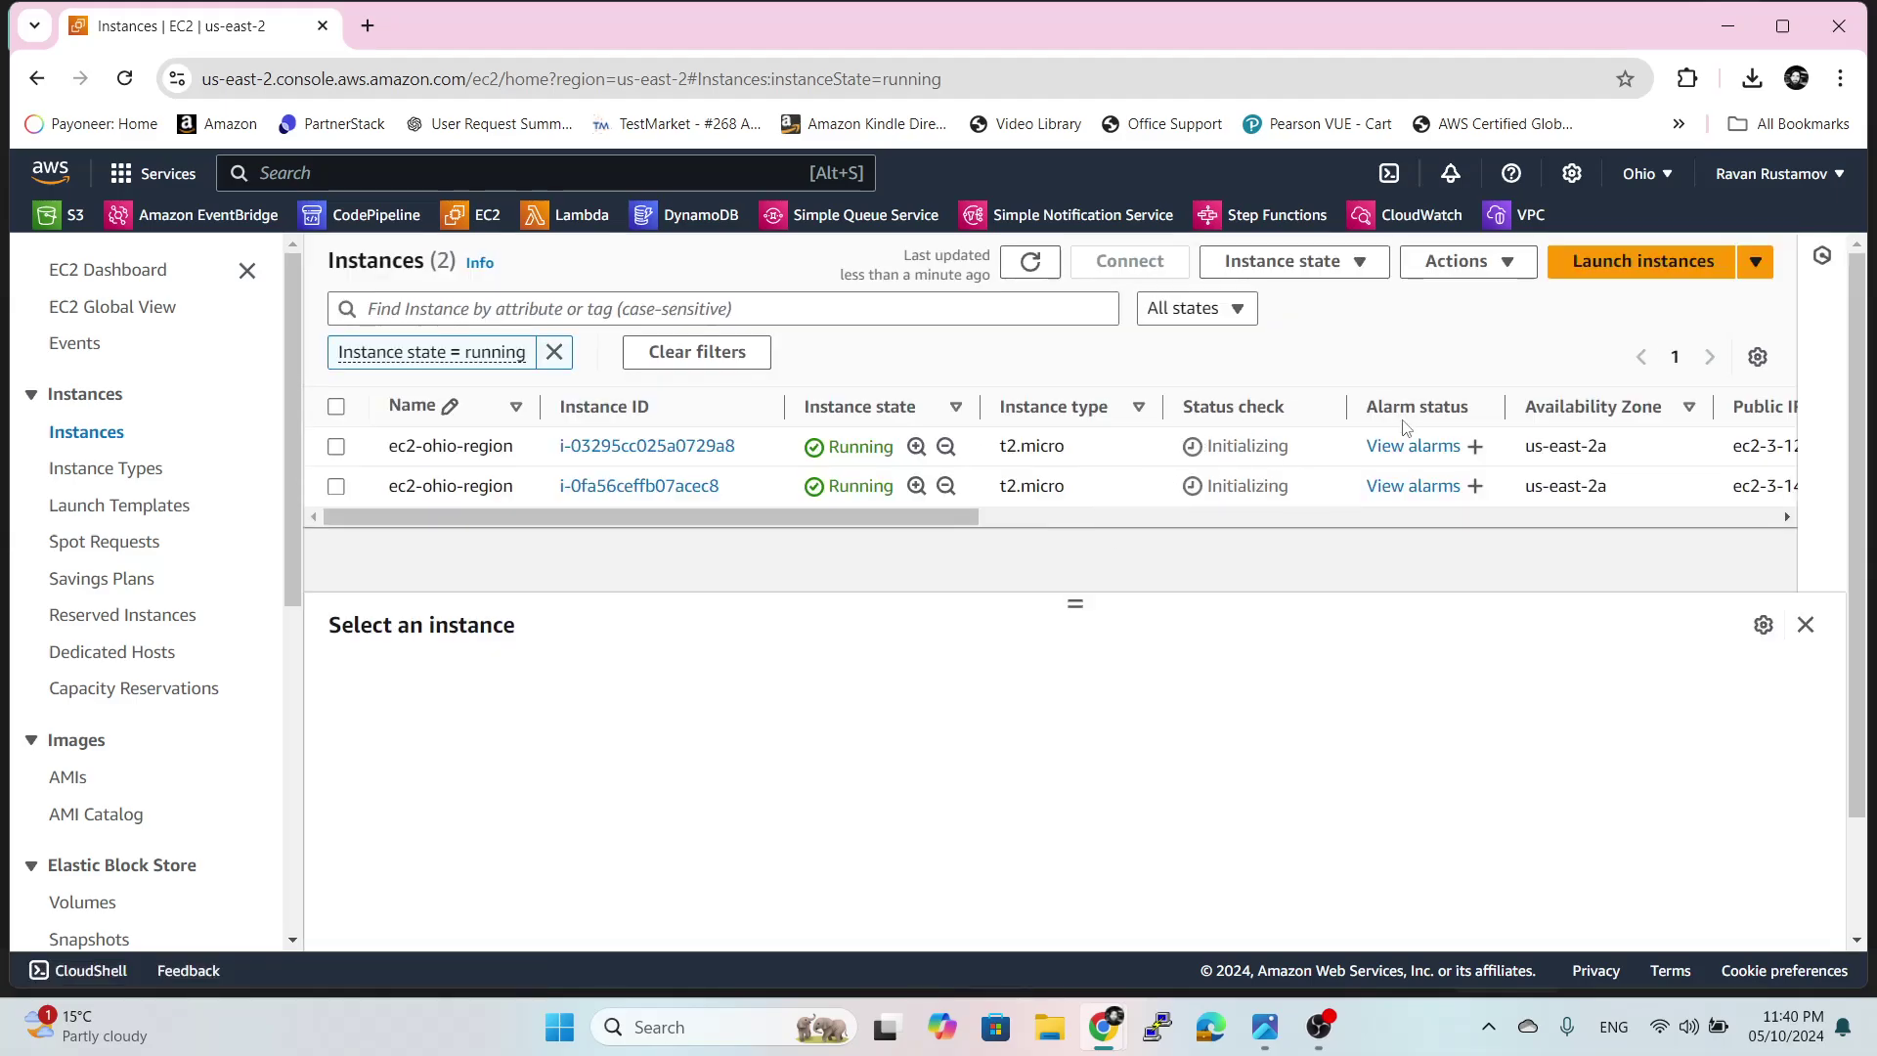
{"action": "left_click", "coordinate": [1647, 174]}
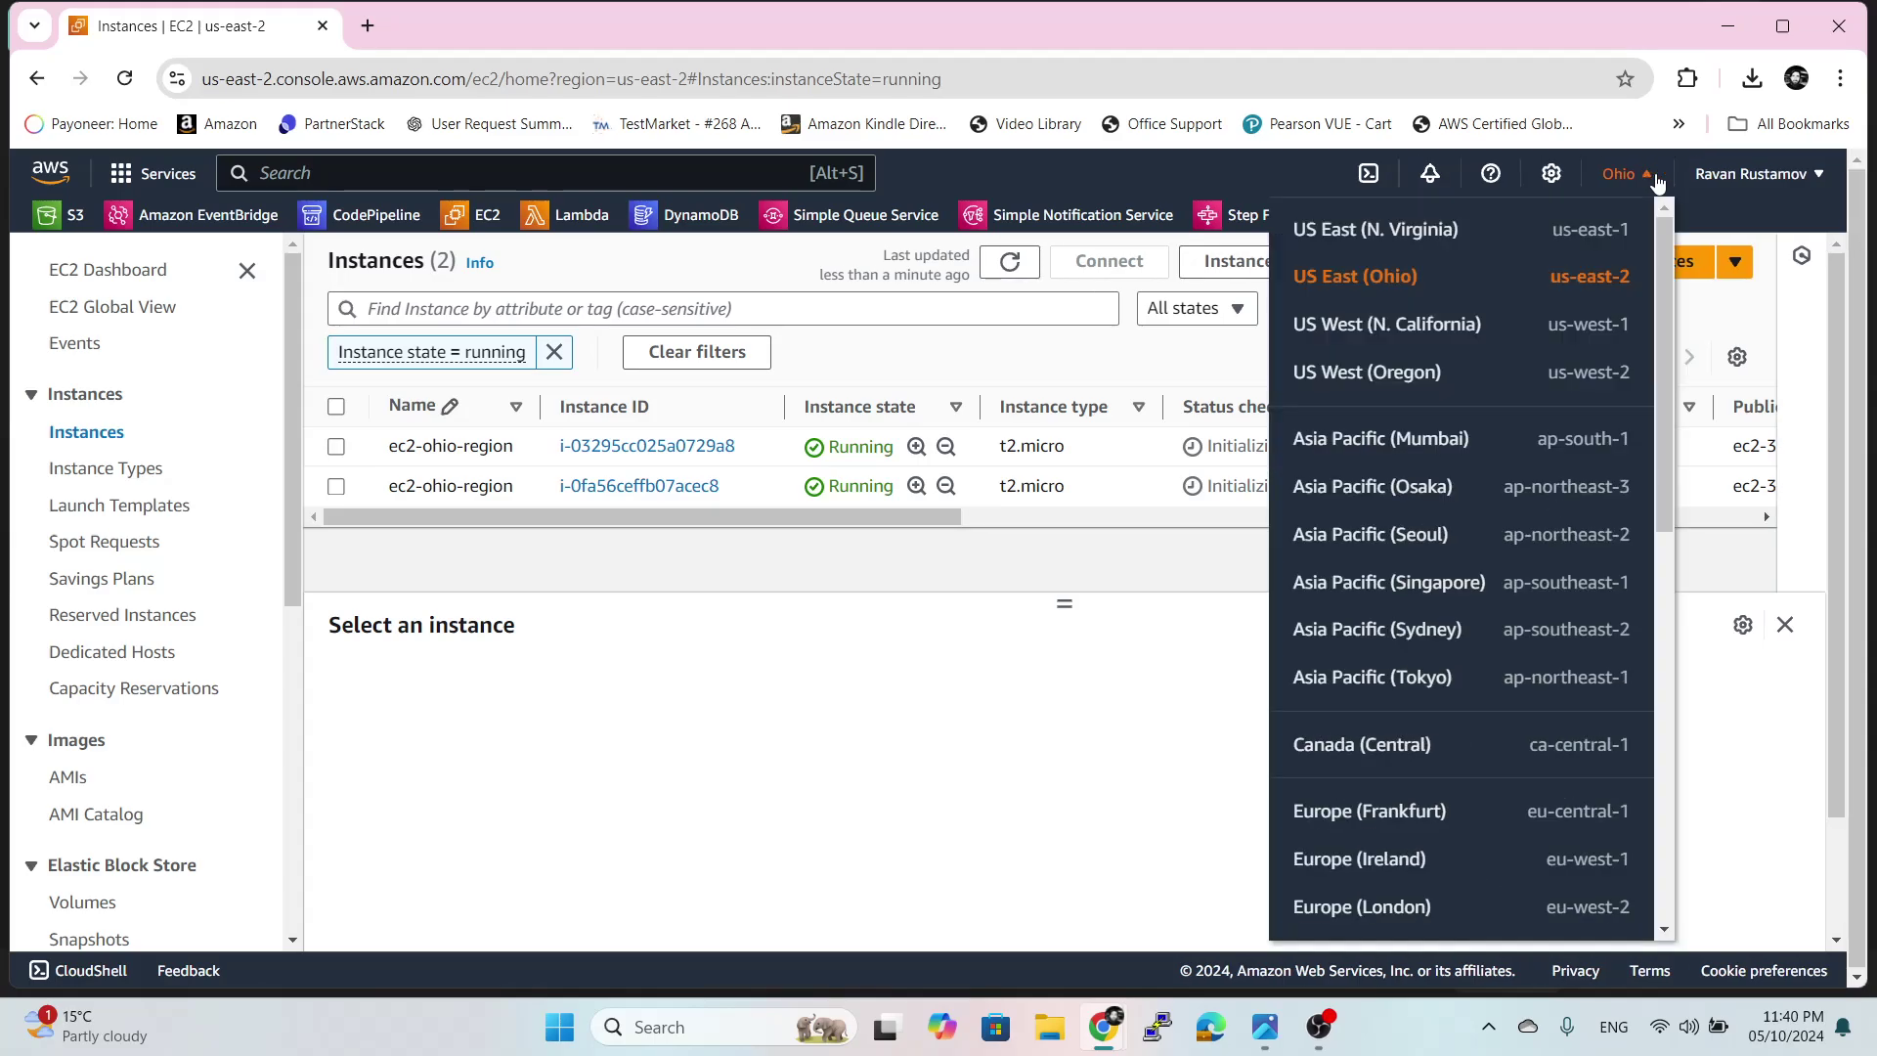
{"action": "left_click", "coordinate": [1451, 242]}
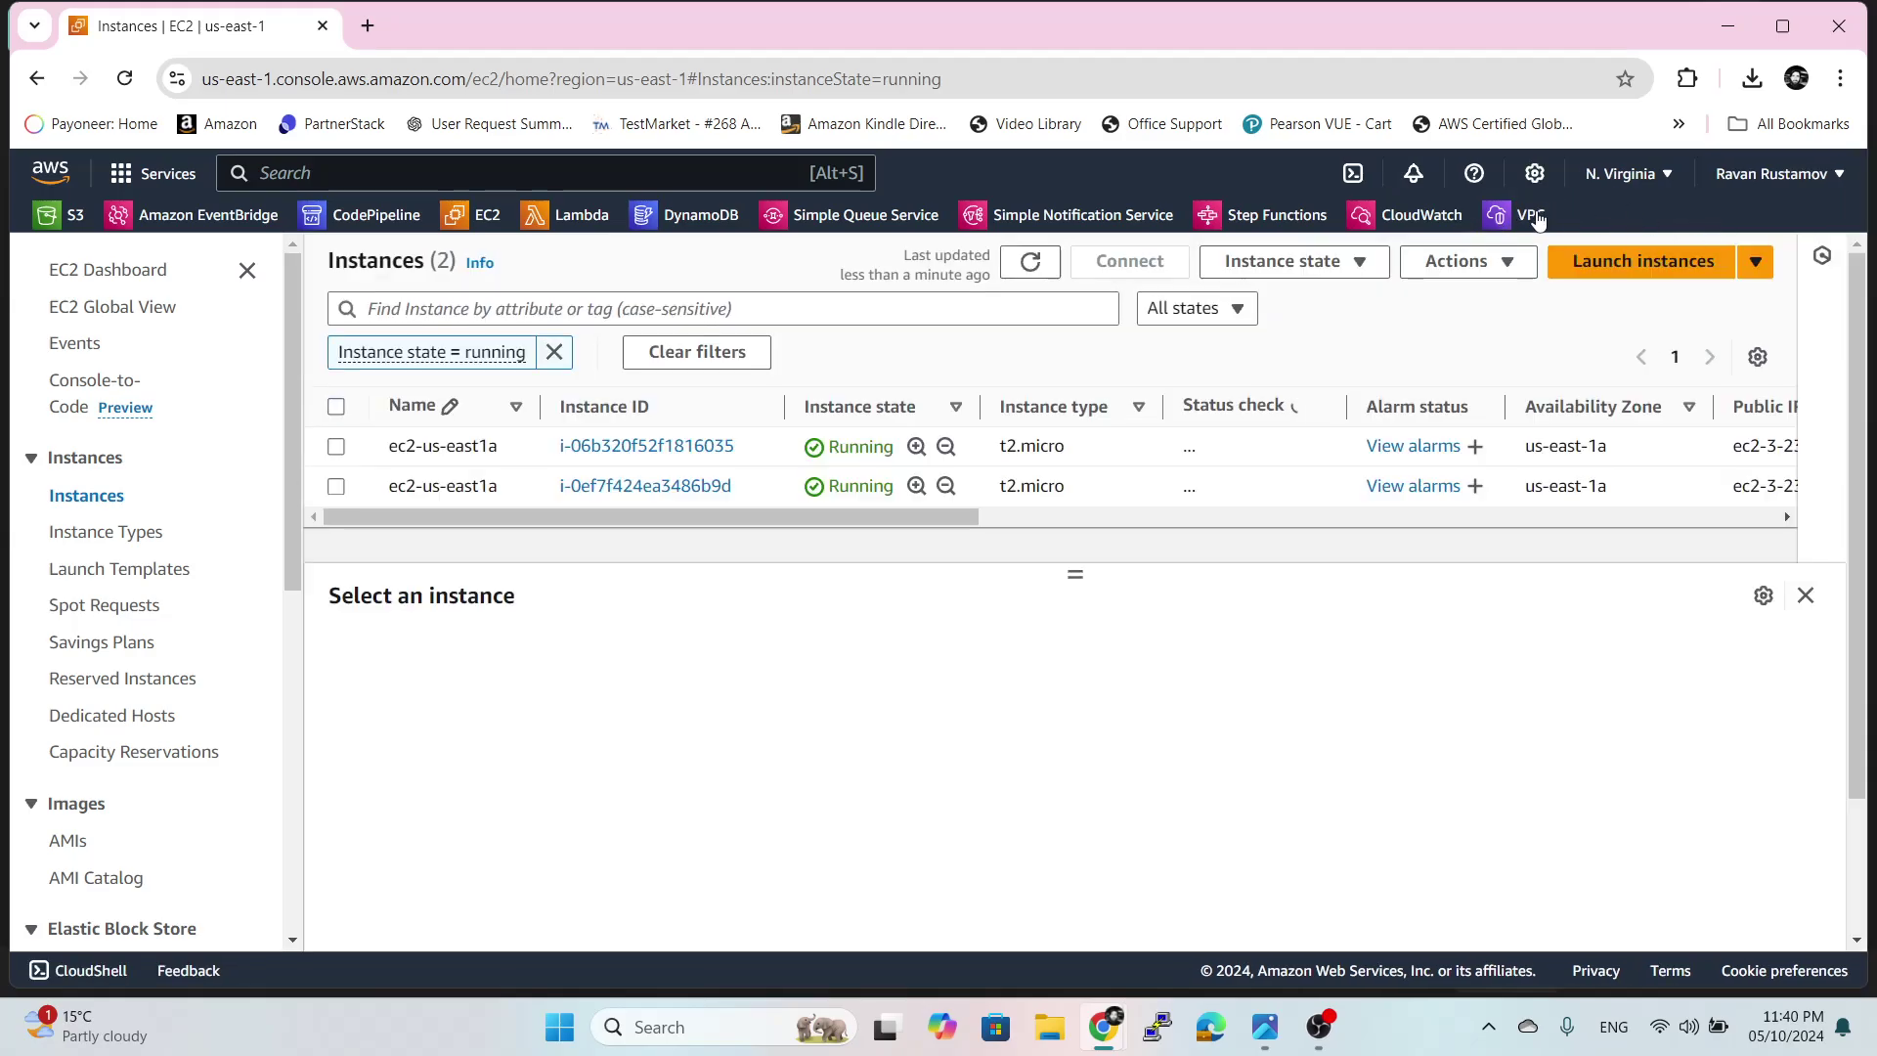
- Create an internet gateway named virginia-gtw in the N. Virginia region's VPC service
{"action": "left_click", "coordinate": [1538, 219]}
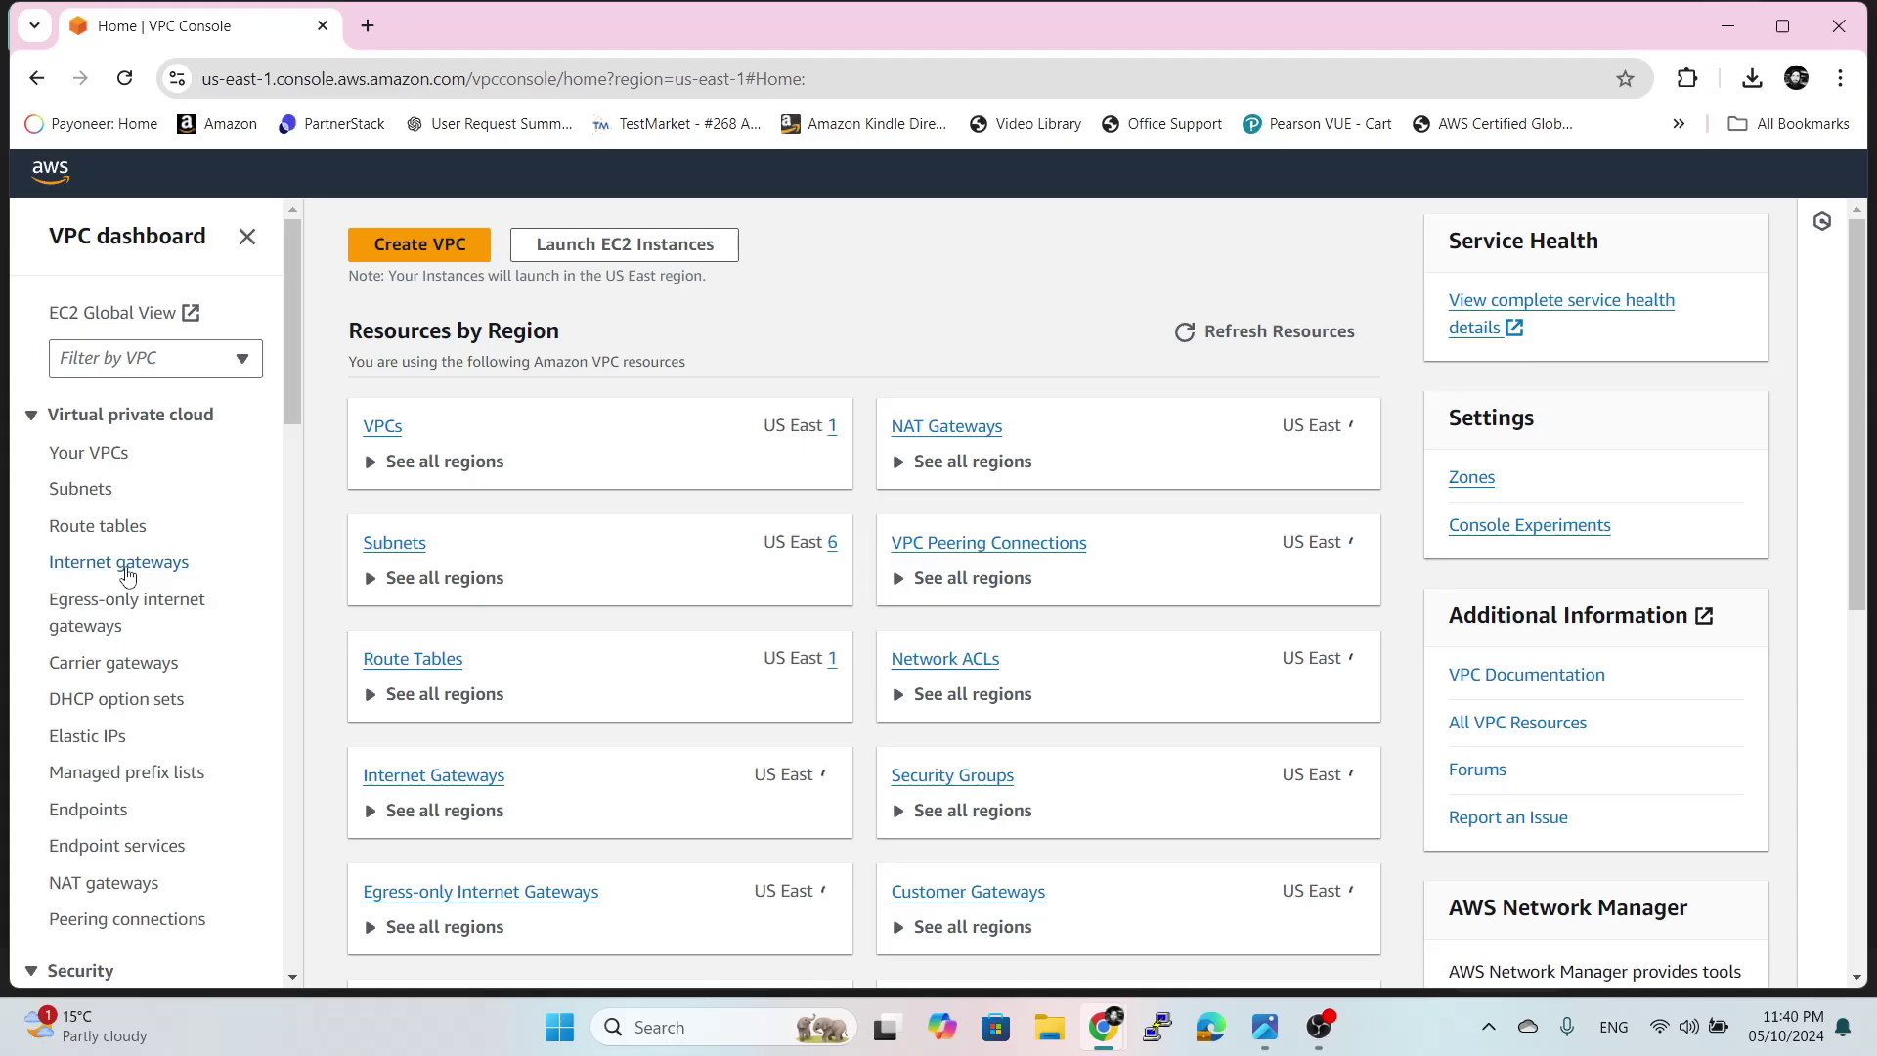
{"action": "left_click", "coordinate": [125, 565]}
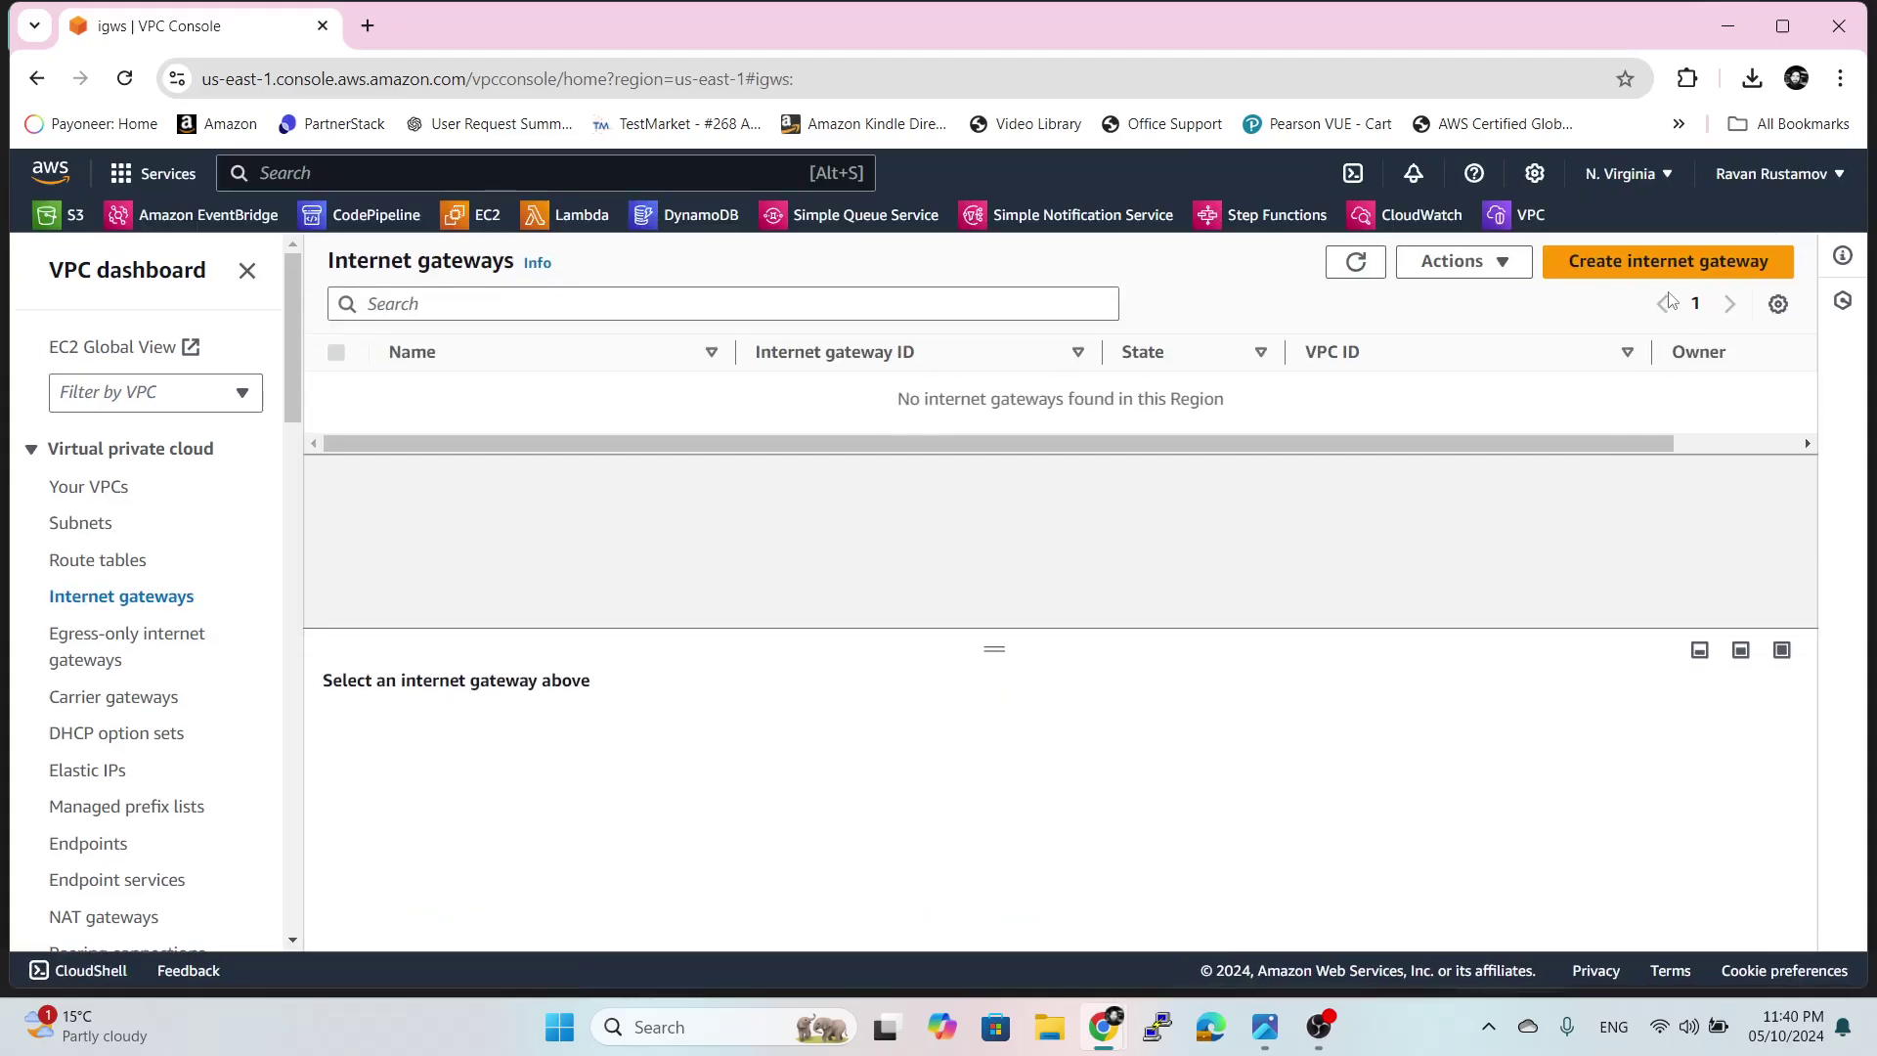
{"action": "left_click", "coordinate": [1668, 261]}
{"action": "left_click", "coordinate": [354, 545]}
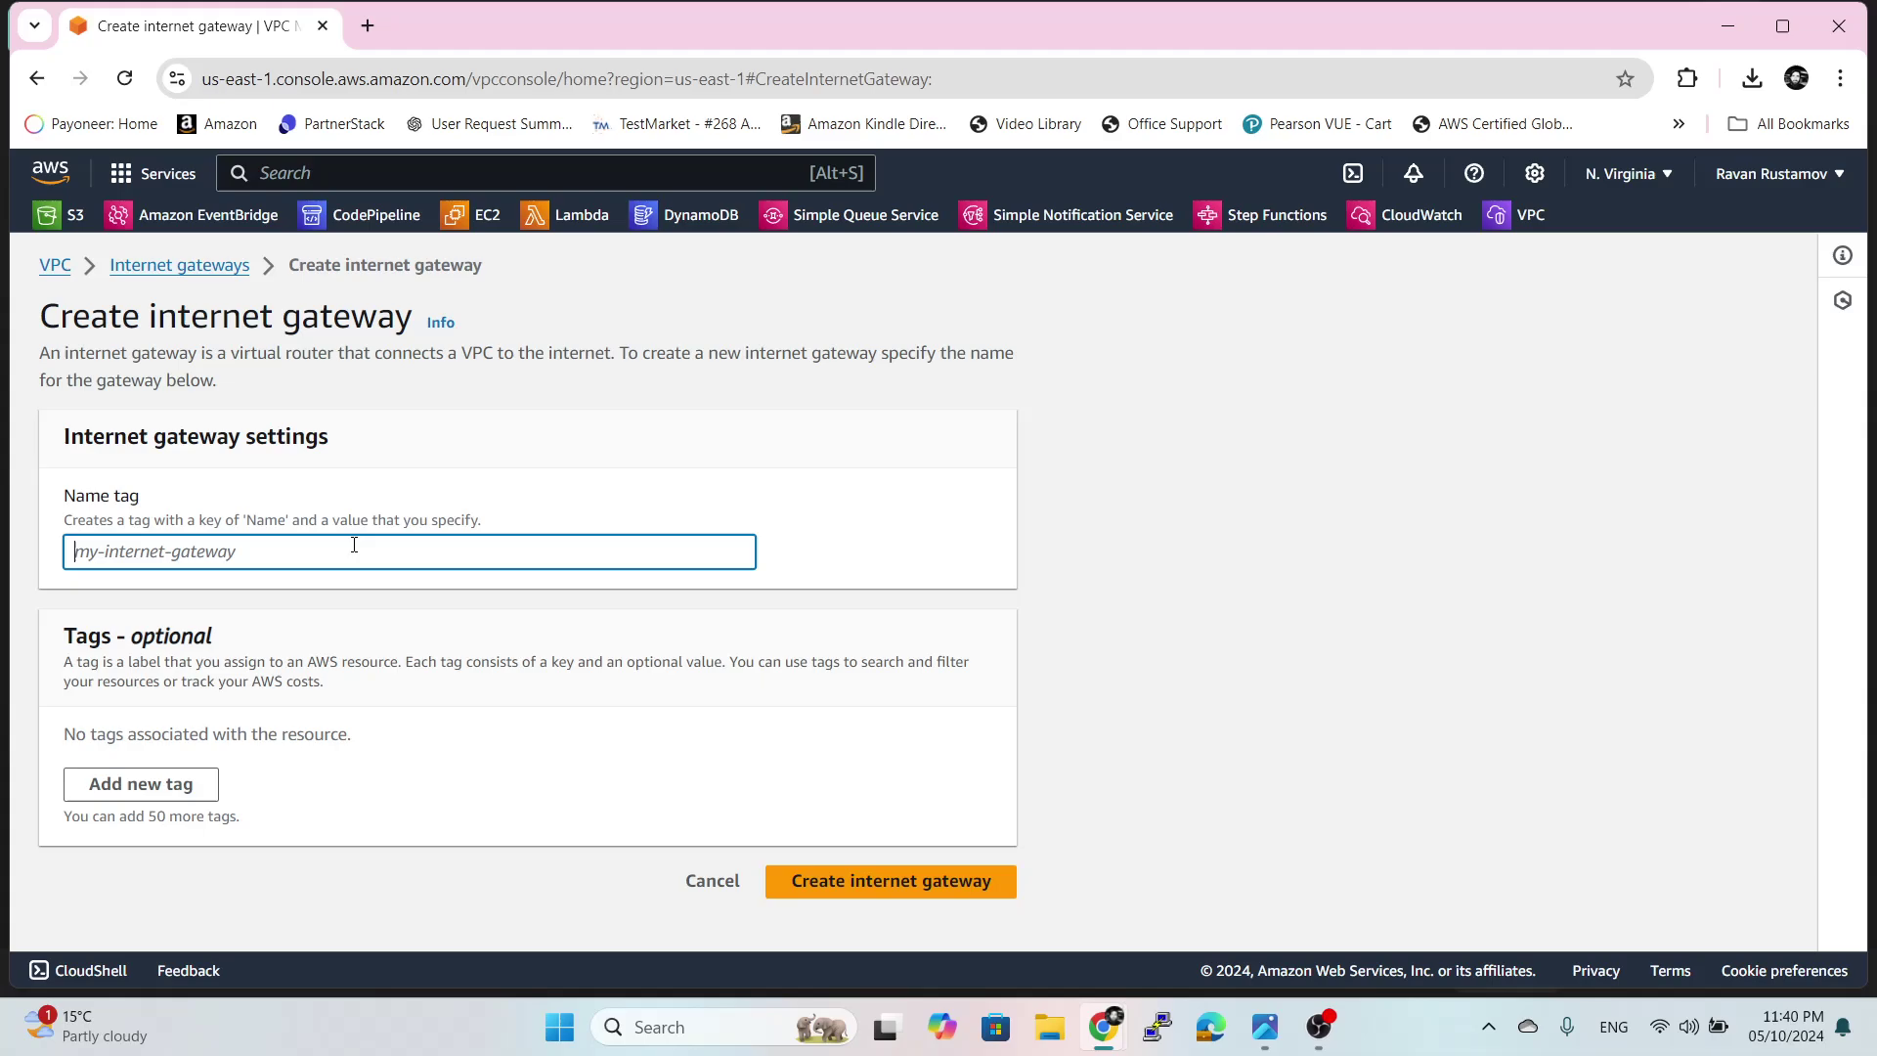
{"action": "type", "text": "vi"}
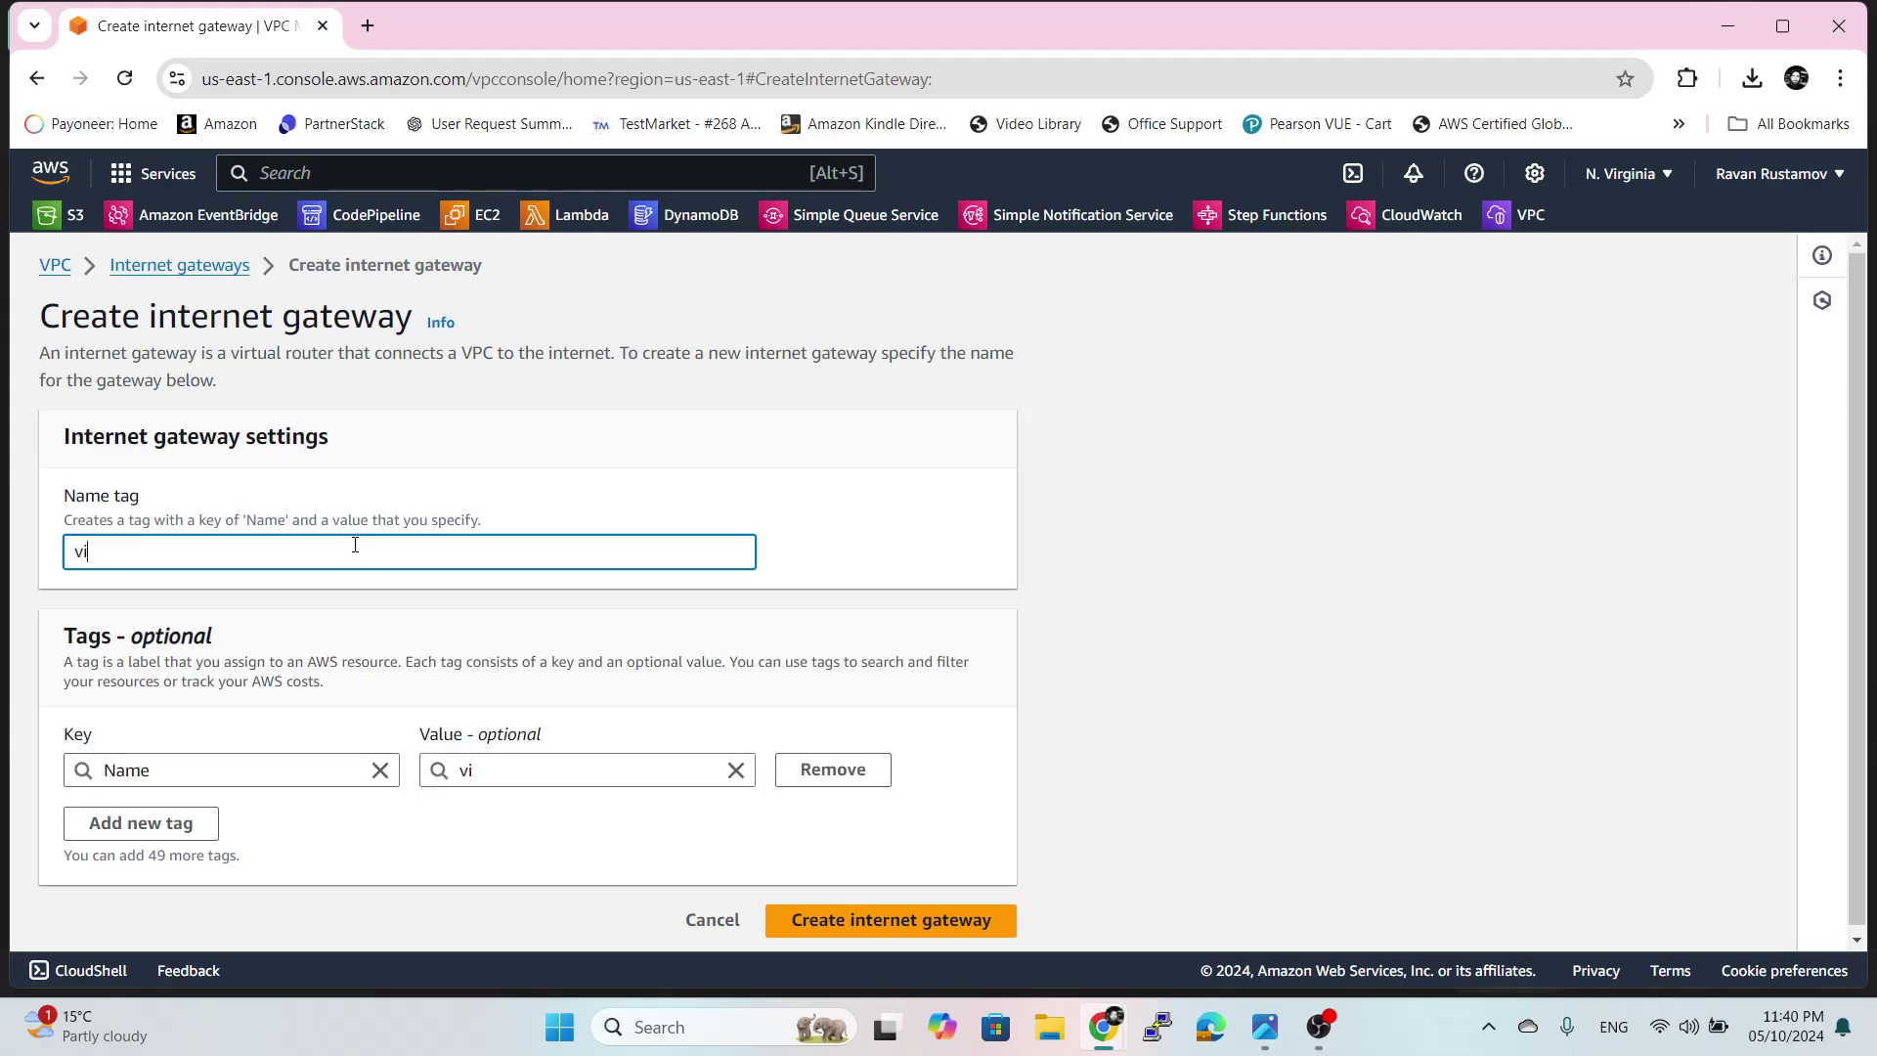
{"action": "type", "text": "rginia-gtw"}
{"action": "left_click", "coordinate": [889, 919]}
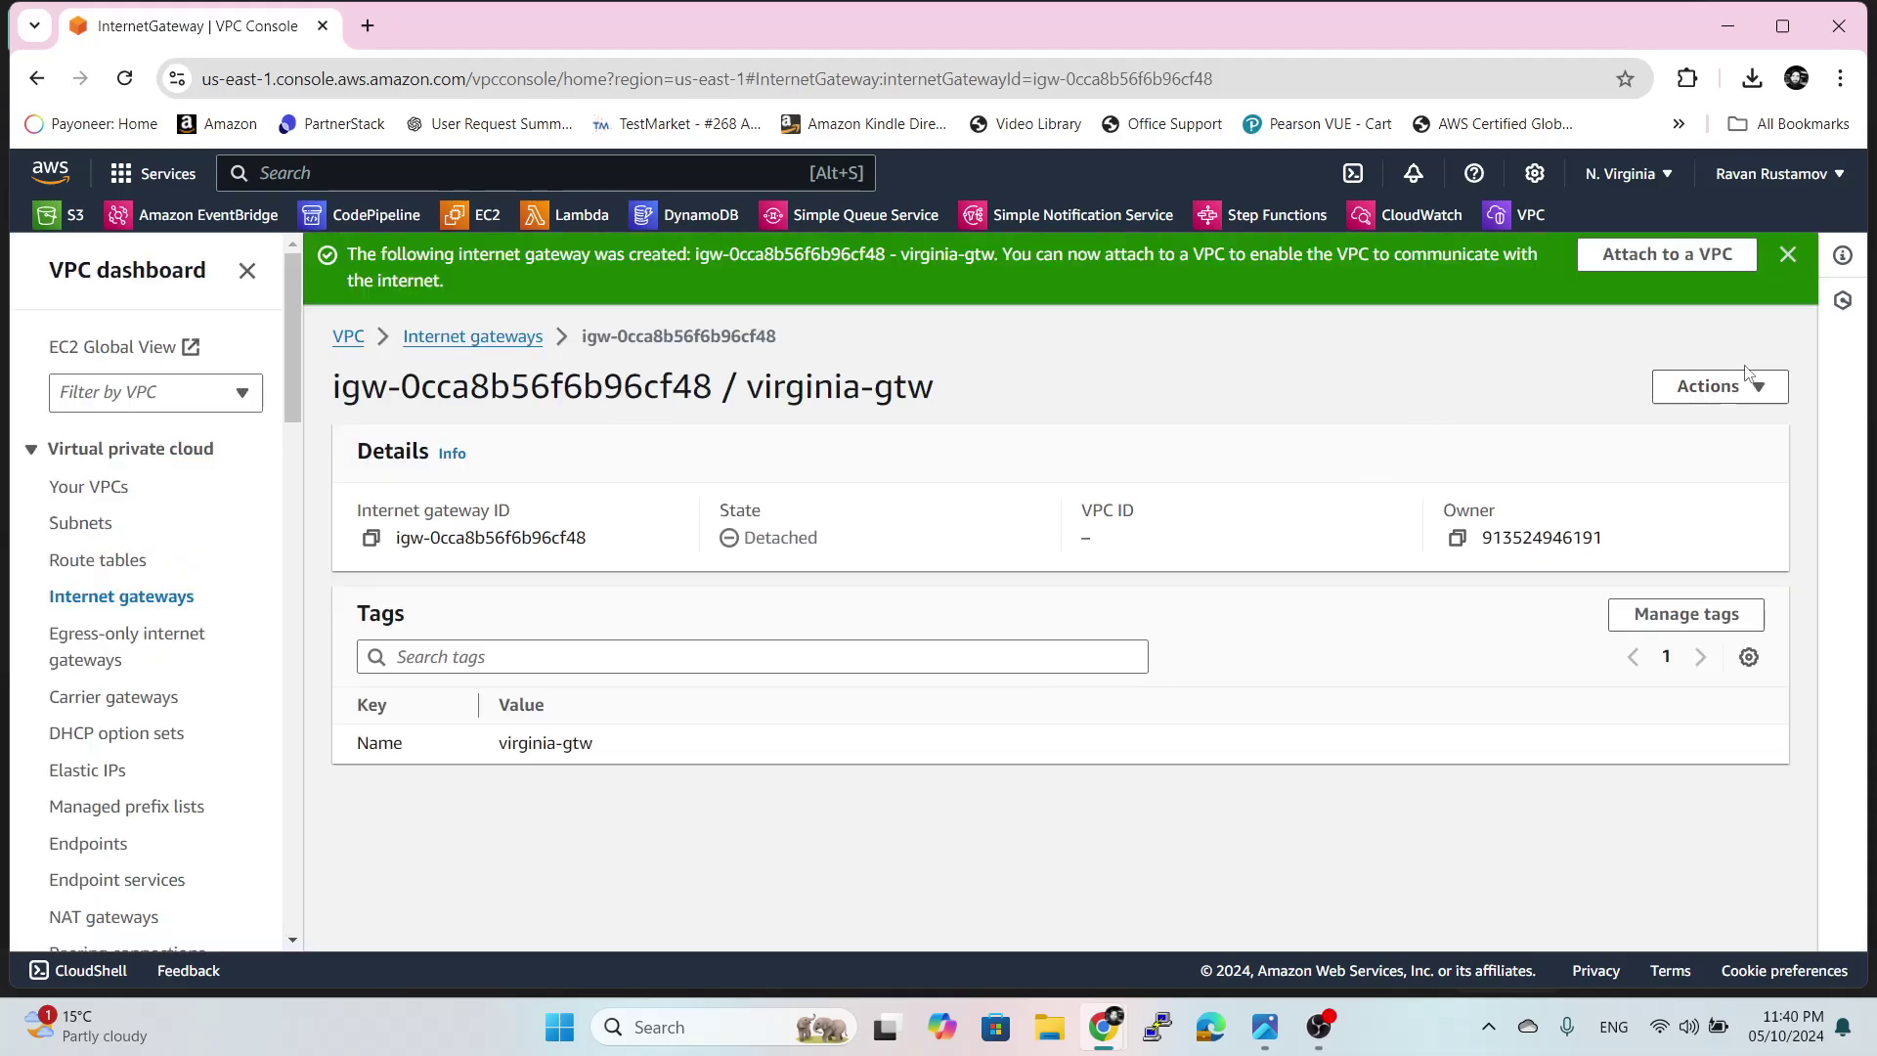
- Attach the virginia-gtw internet gateway to the VPC vpc-0080174aa714cd2ad and dismiss the notification
{"action": "left_click", "coordinate": [1706, 255]}
{"action": "left_click", "coordinate": [482, 561]}
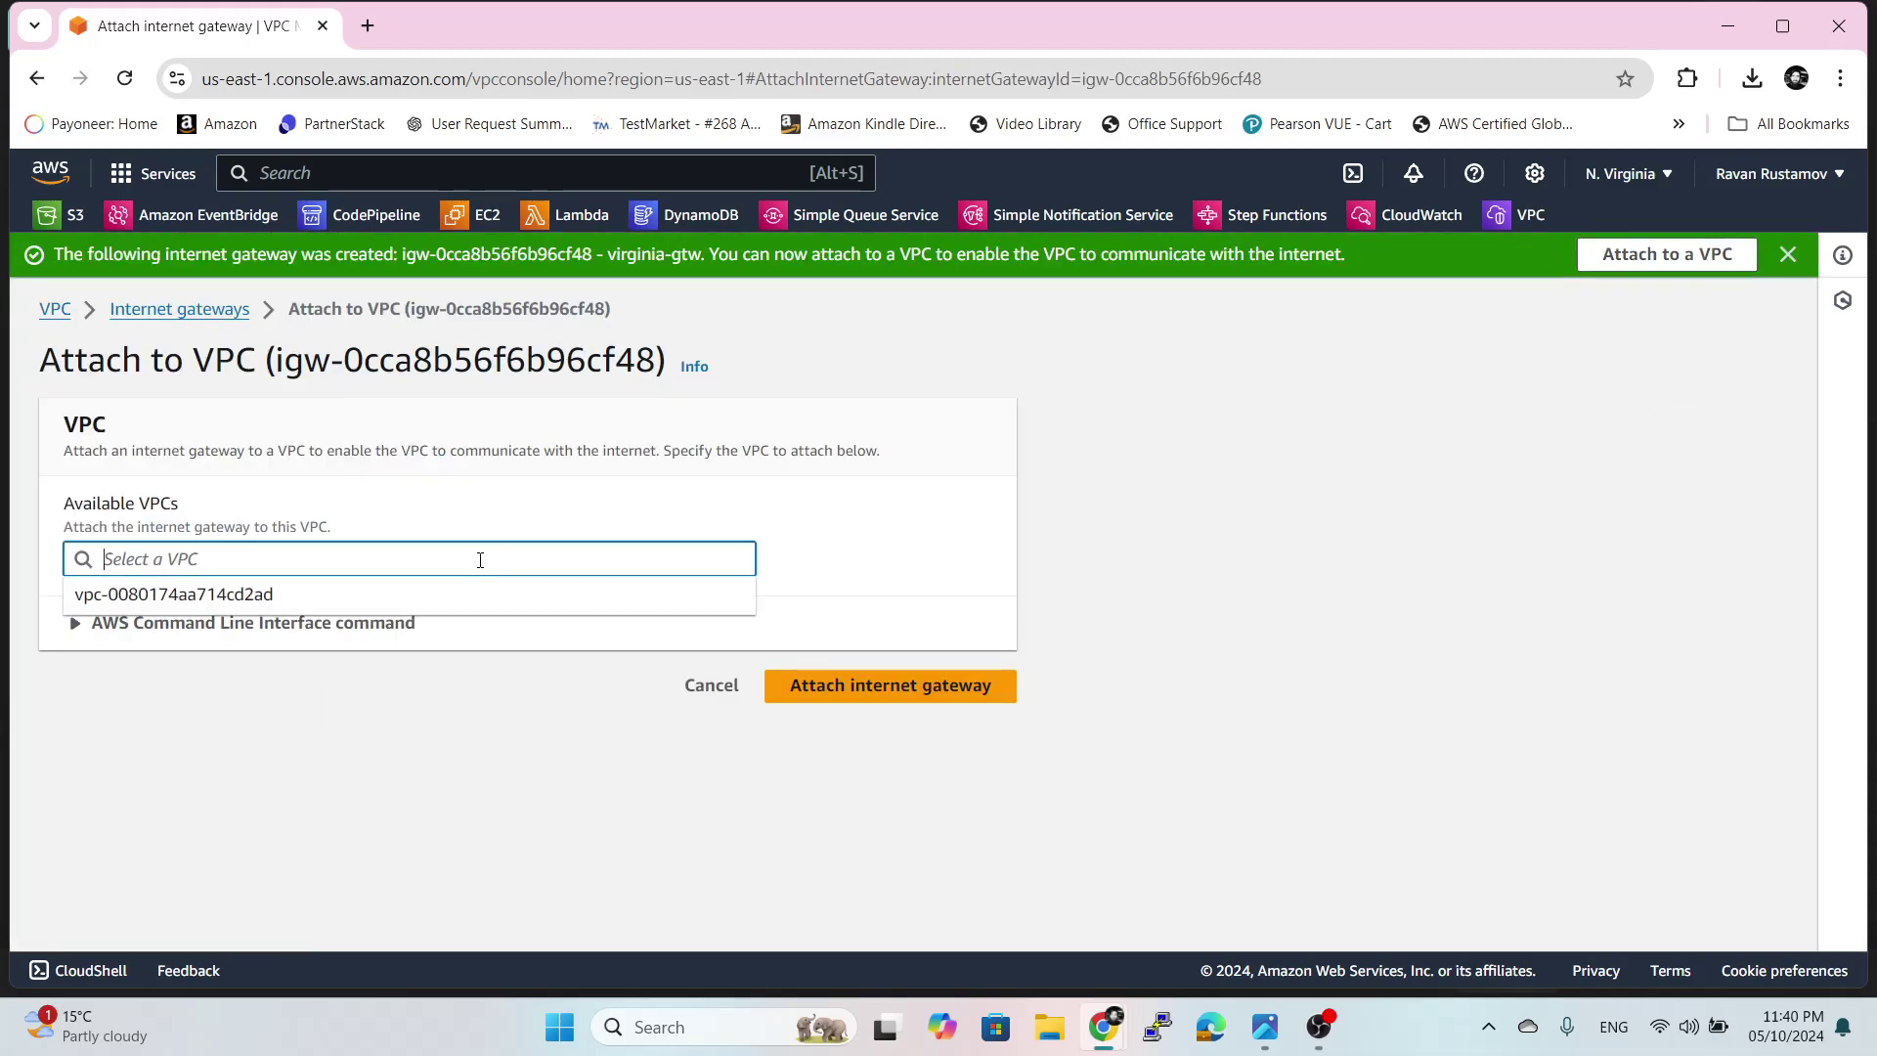
{"action": "left_click", "coordinate": [407, 607]}
{"action": "left_click", "coordinate": [859, 684]}
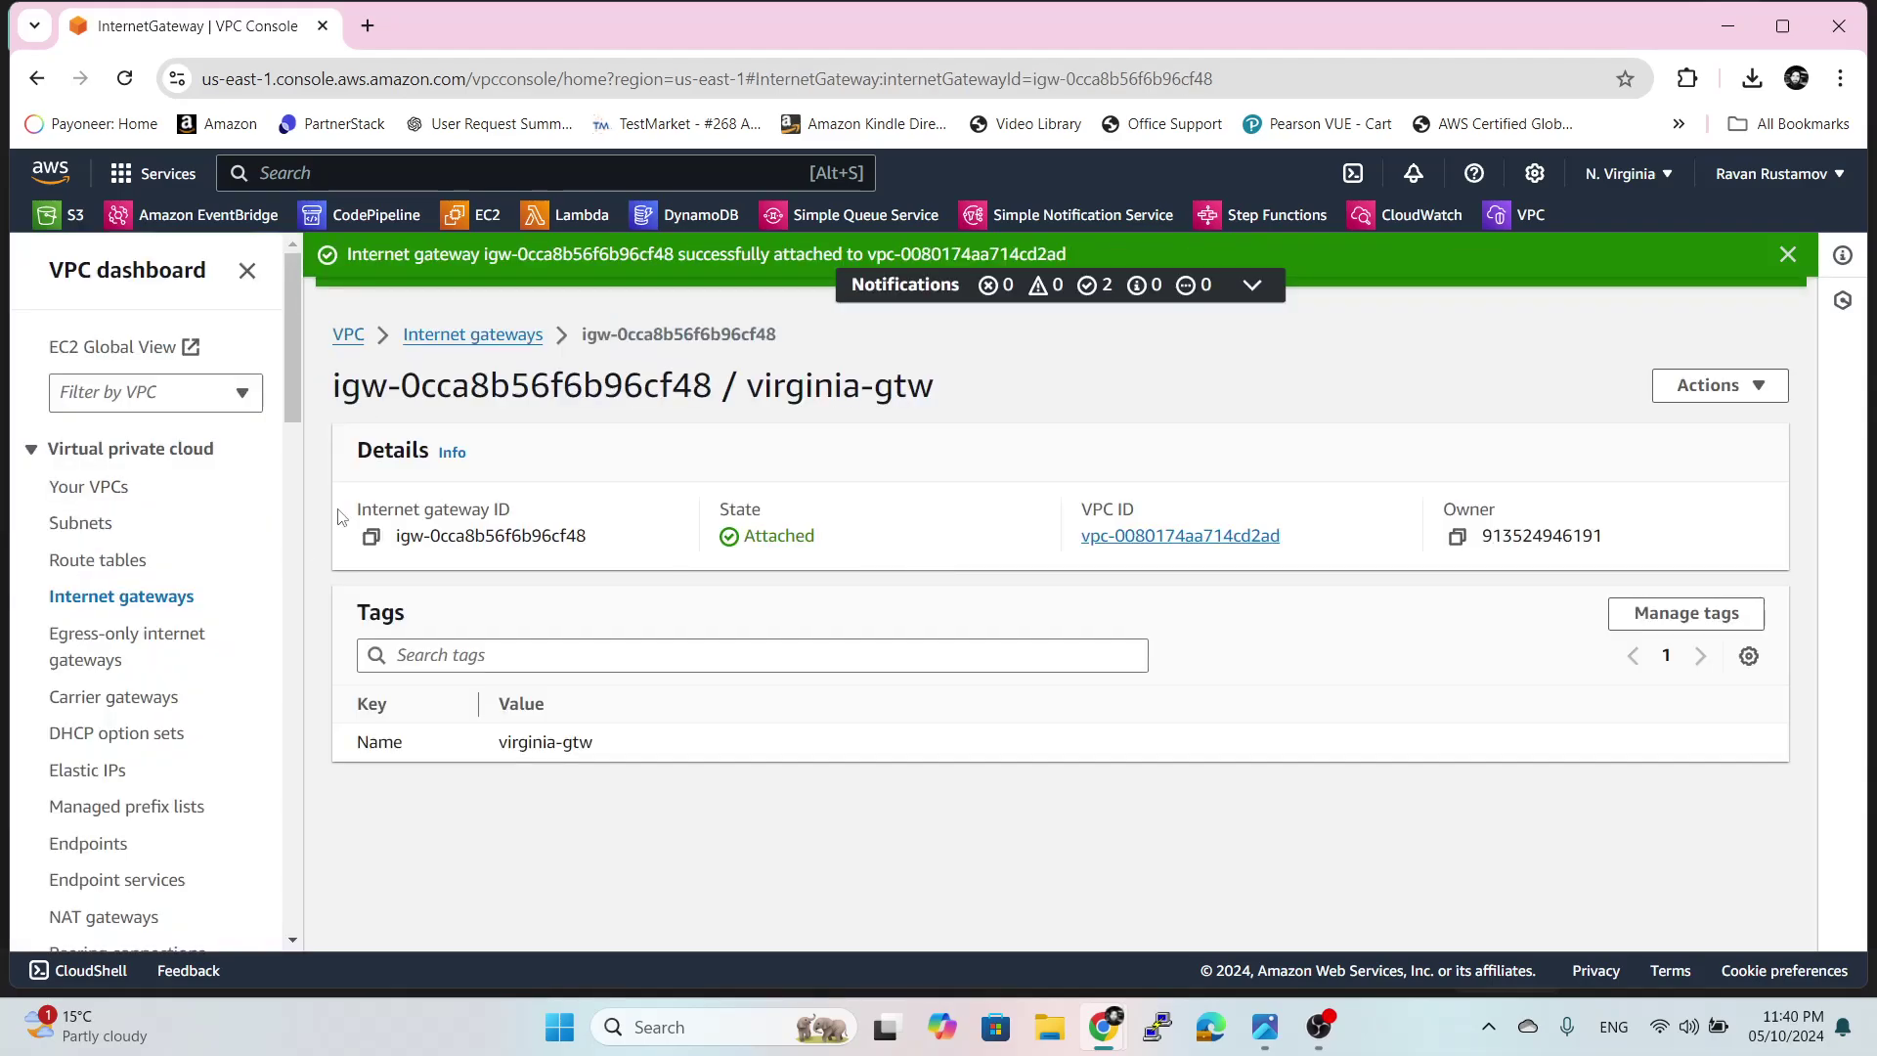
{"action": "left_click", "coordinate": [1787, 255]}
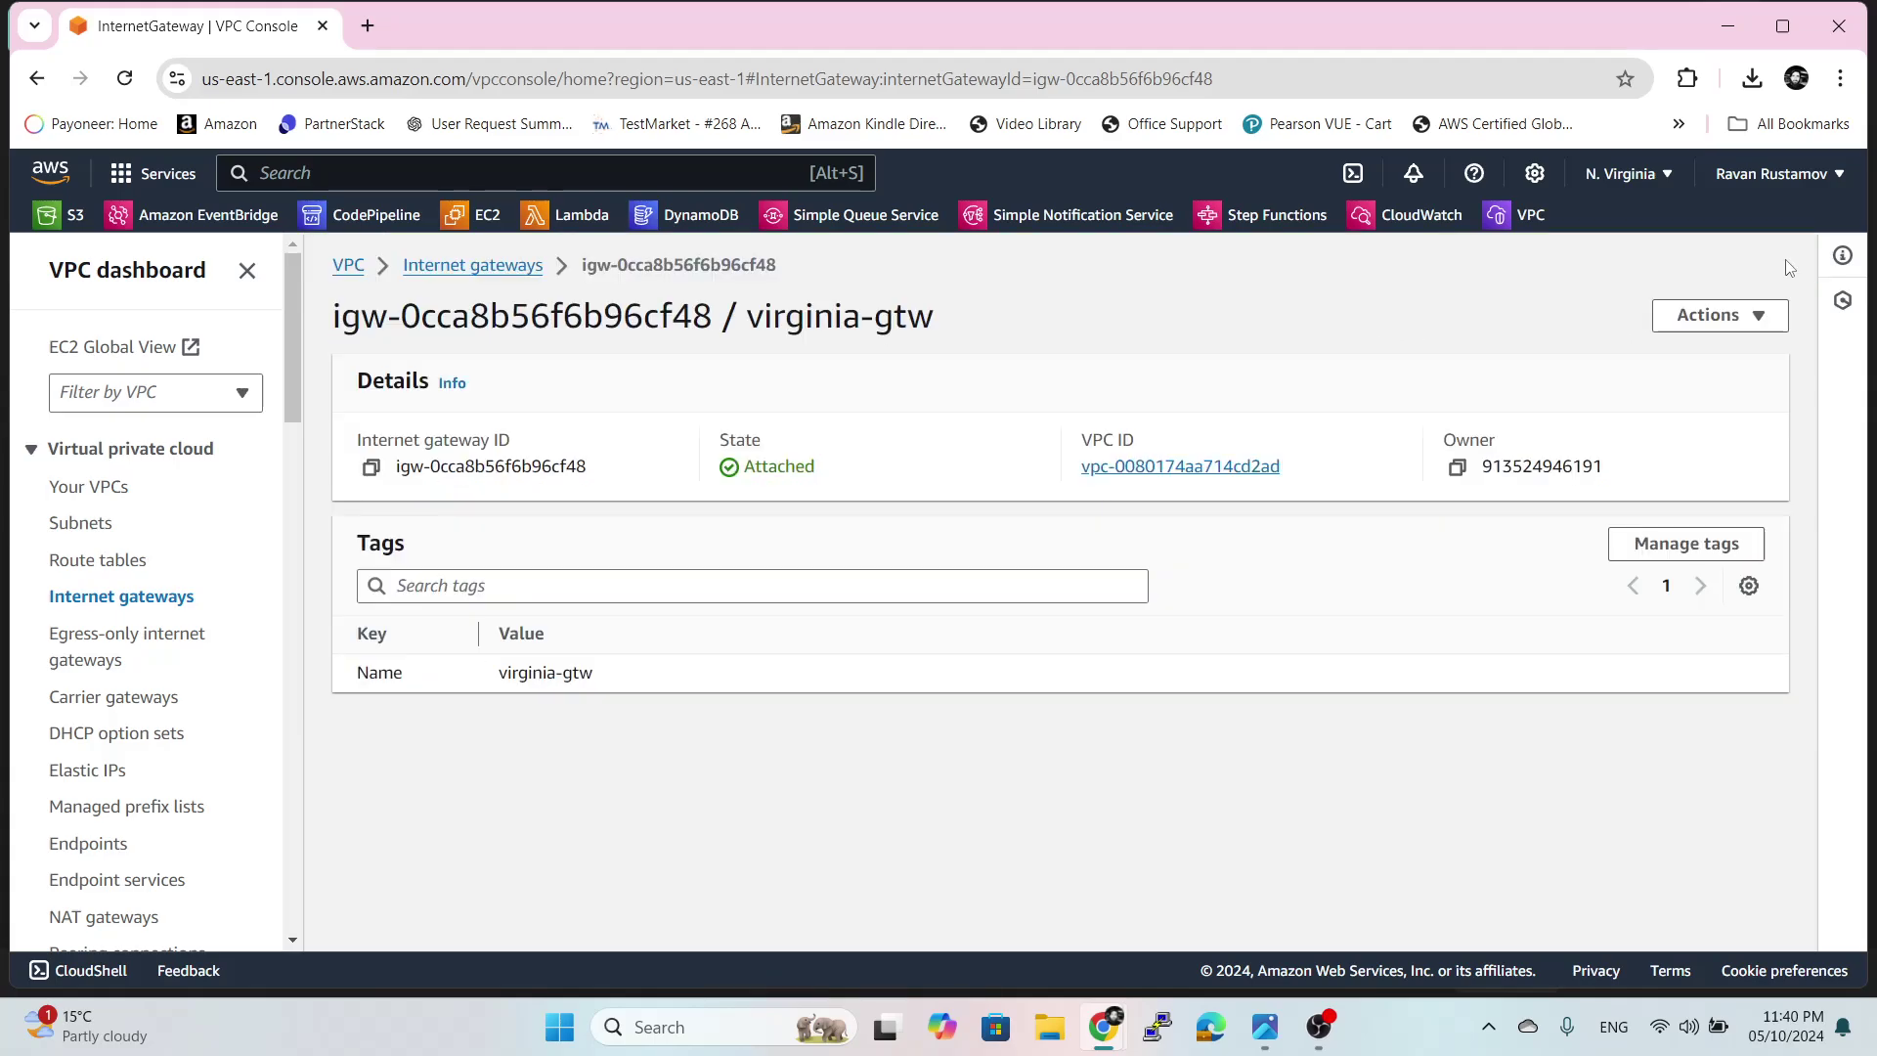
- Edit the routes of the N. Virginia VPC's main route table and add a route with destination 0.0.0.0/0
{"action": "left_click", "coordinate": [98, 560]}
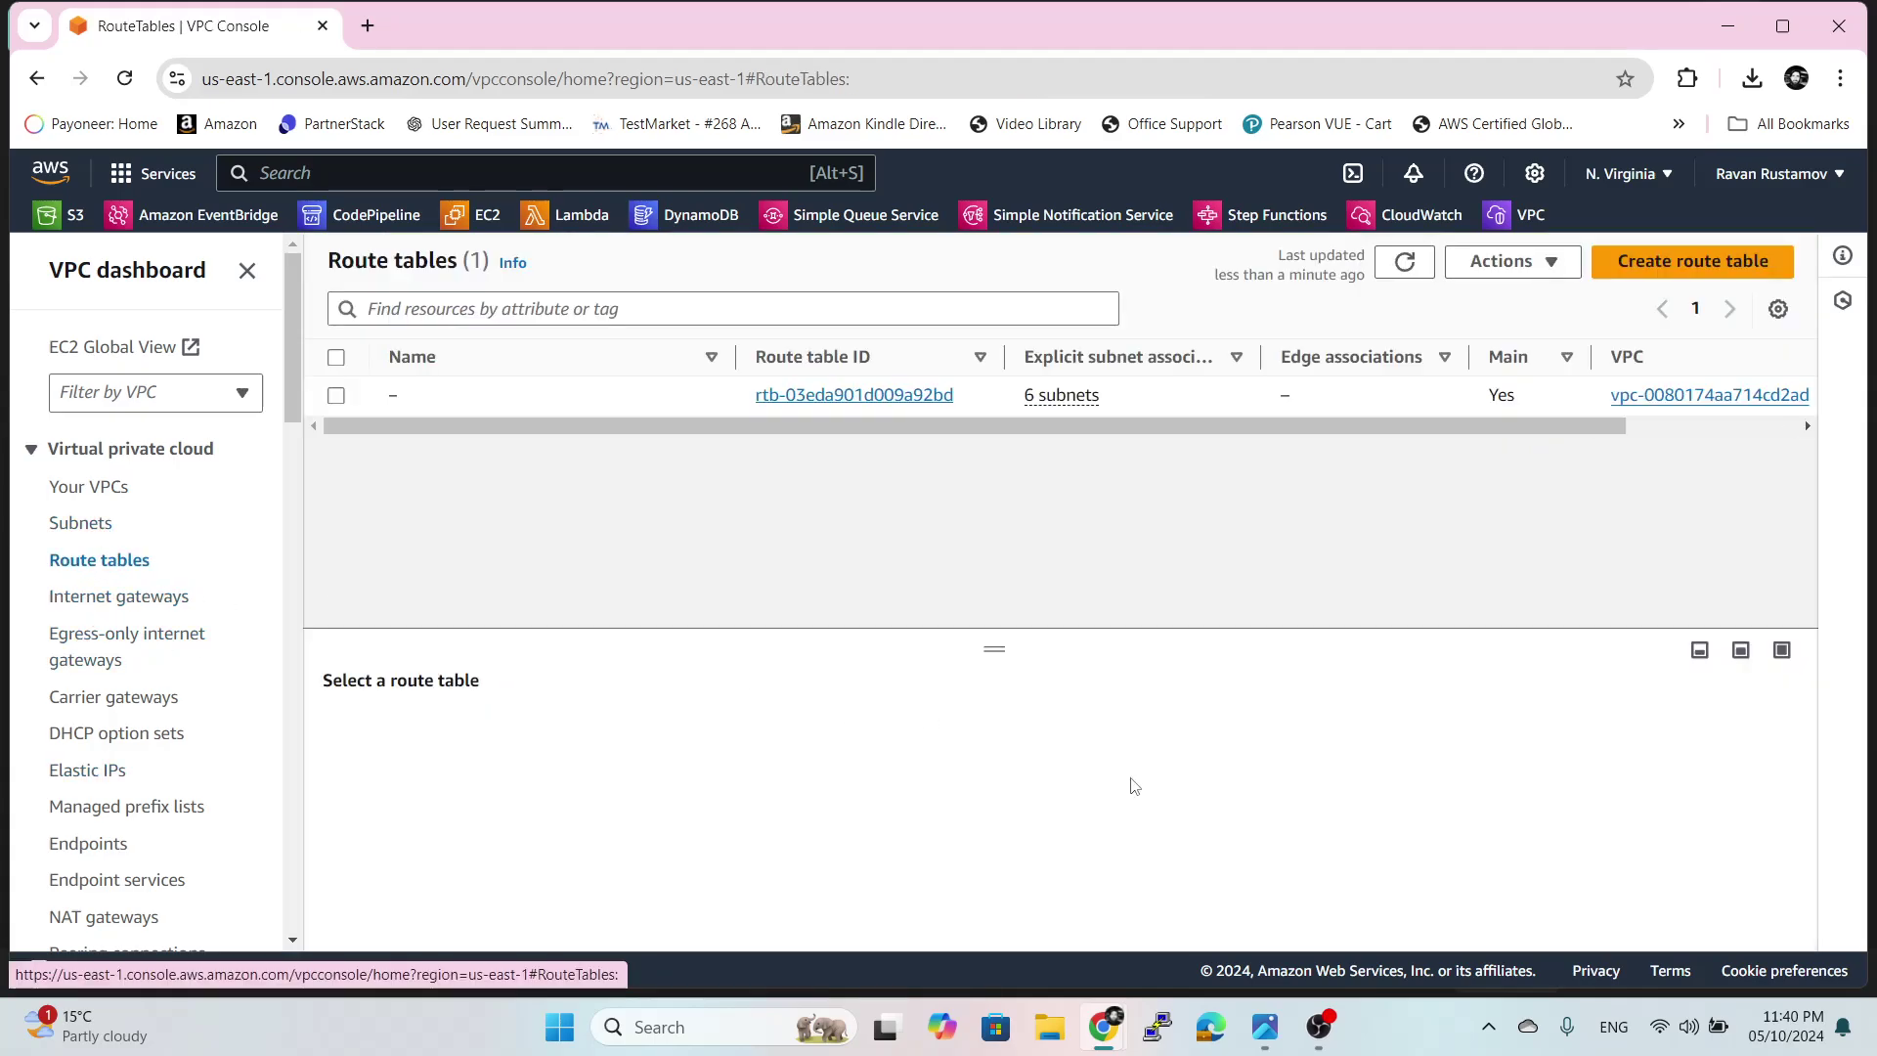
{"action": "left_click", "coordinate": [337, 395]}
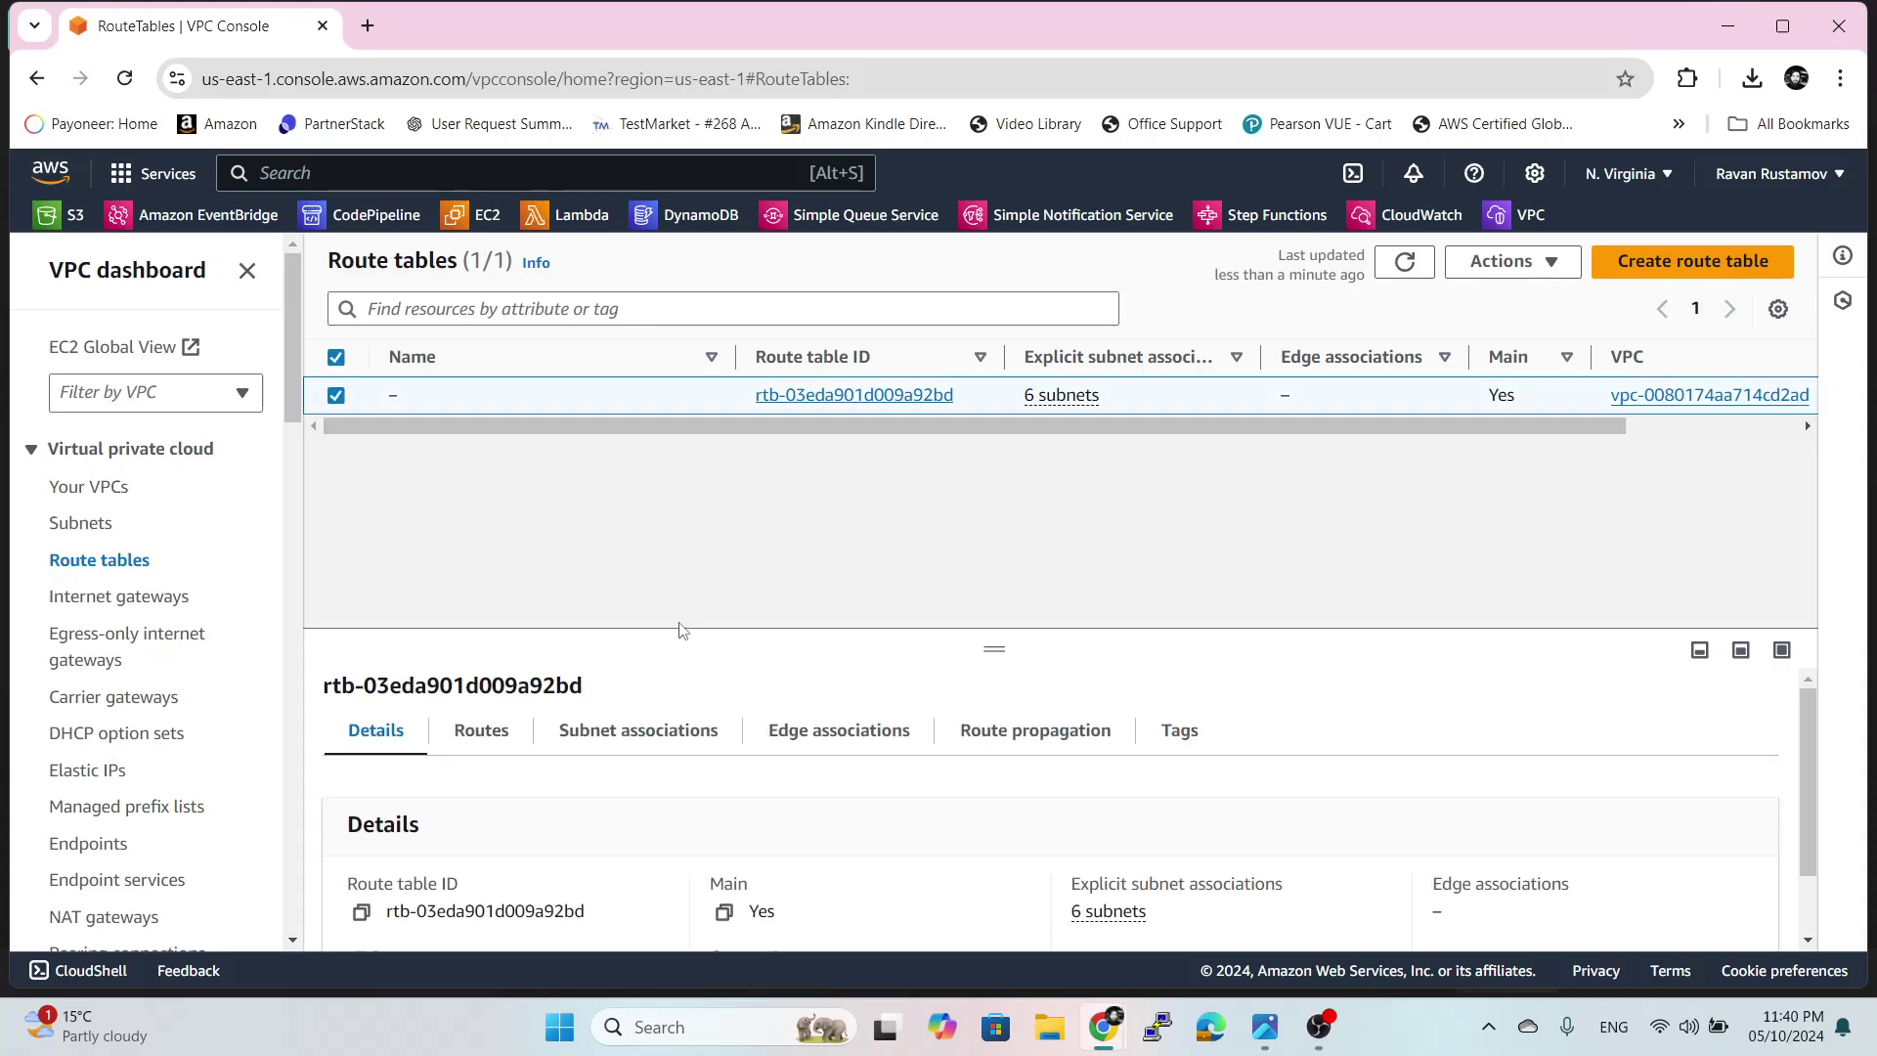
{"action": "left_click", "coordinate": [507, 753]}
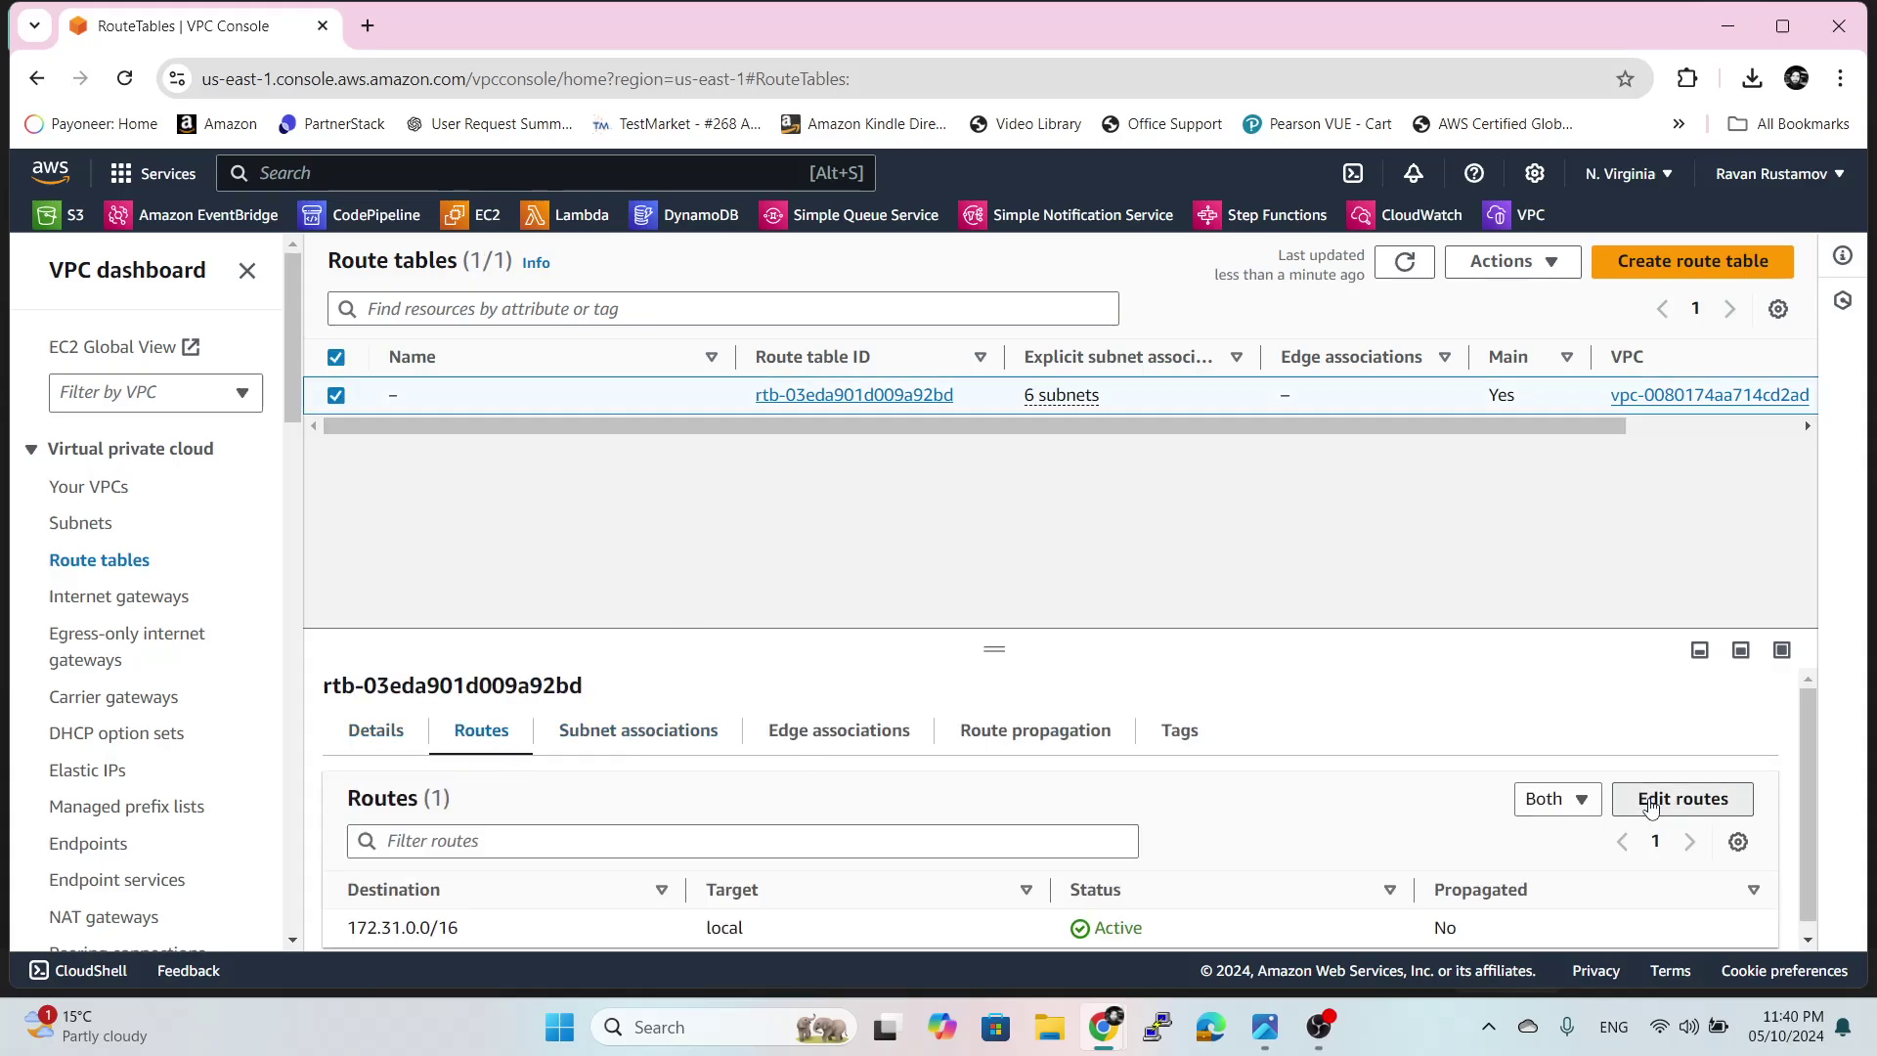
{"action": "left_click", "coordinate": [1659, 796]}
{"action": "left_click", "coordinate": [176, 541]}
{"action": "left_click", "coordinate": [293, 533]}
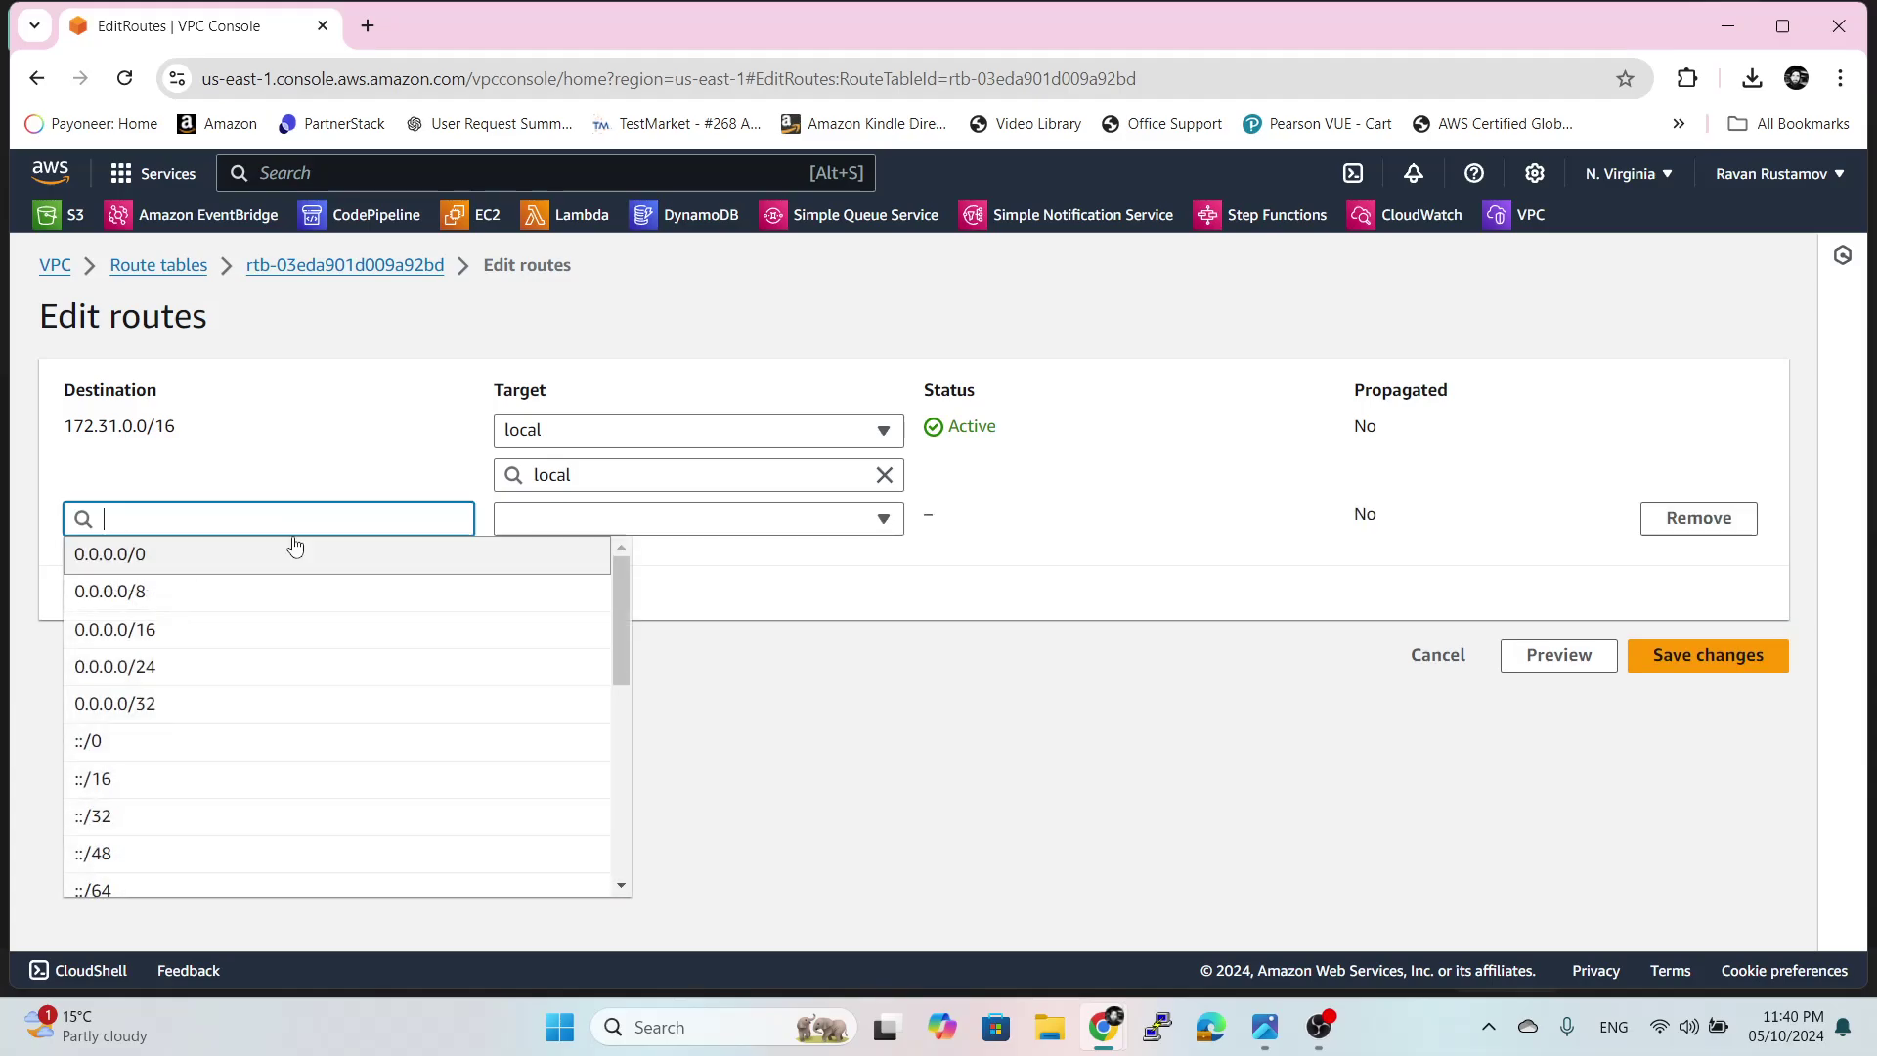
{"action": "left_click", "coordinate": [266, 562]}
- Set the 0.0.0.0/0 route's target to the Internet Gateway virginia-gtw and save the route changes
{"action": "left_click", "coordinate": [711, 528]}
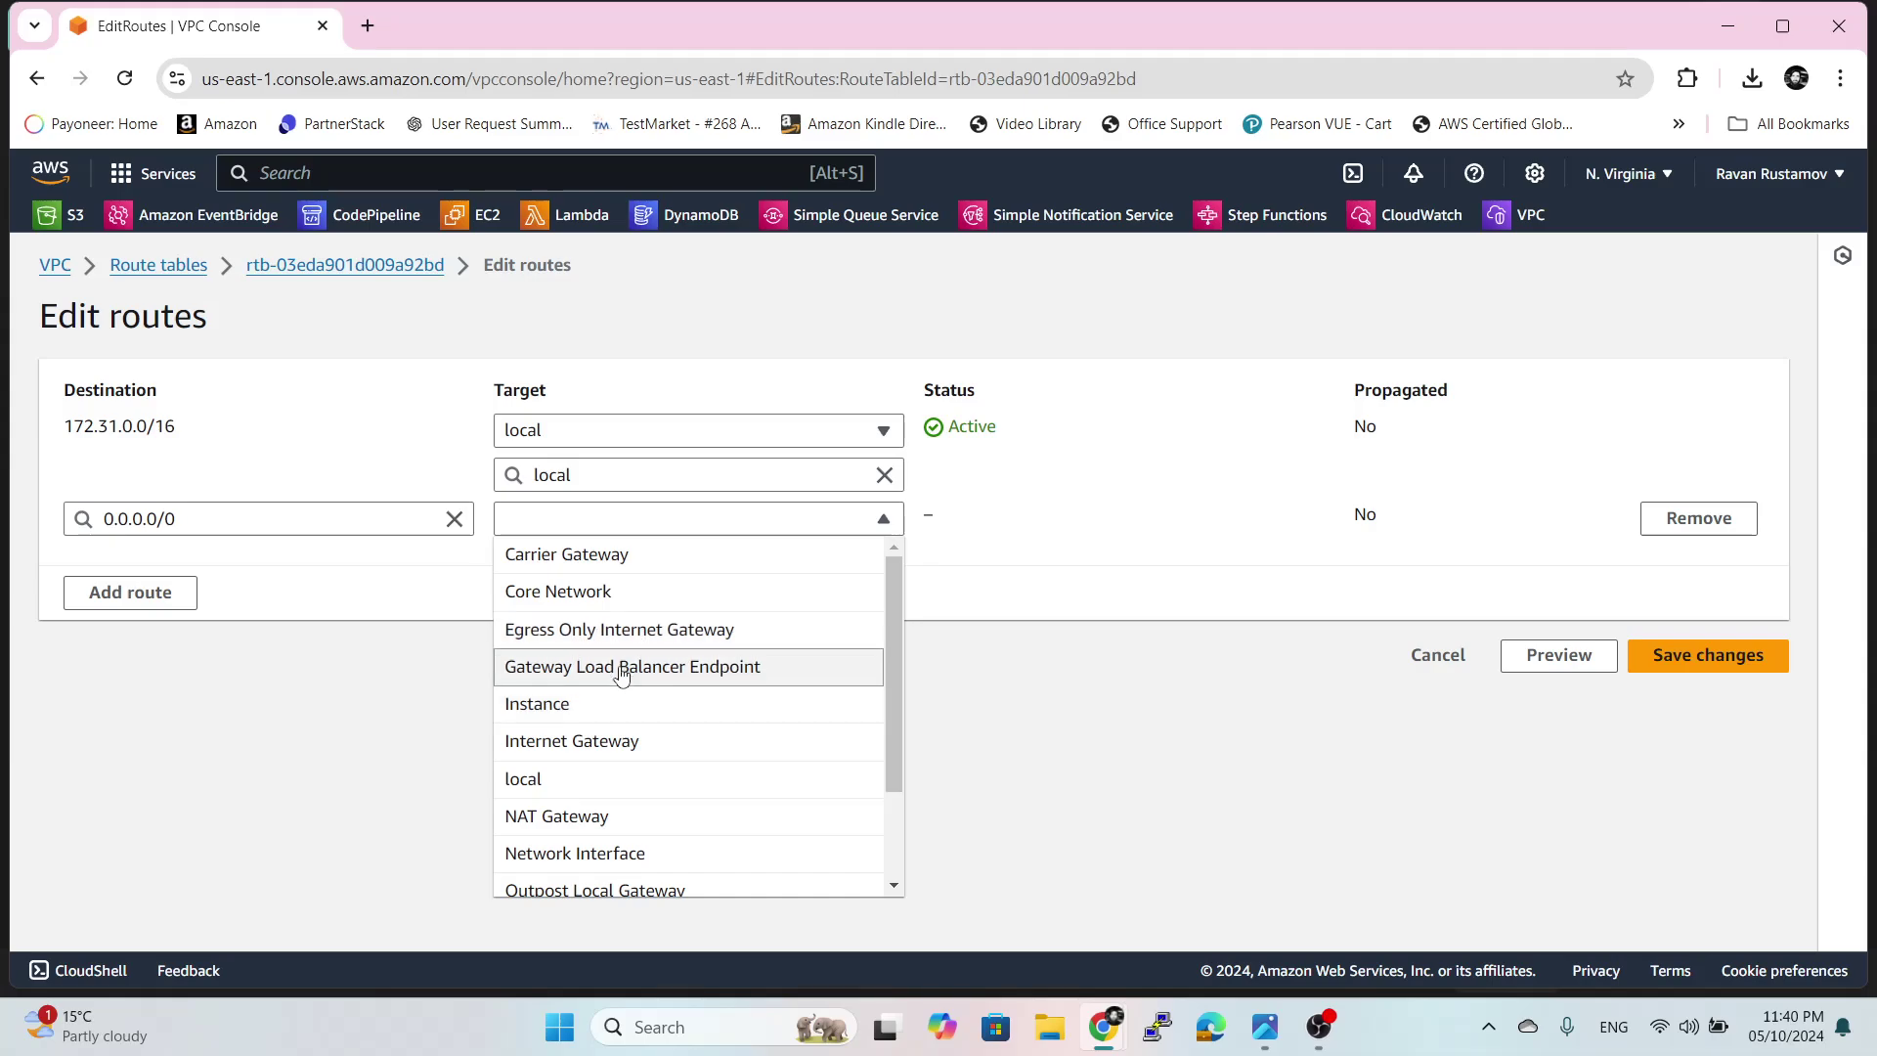
{"action": "left_click", "coordinate": [616, 740]}
{"action": "left_click", "coordinate": [786, 572]}
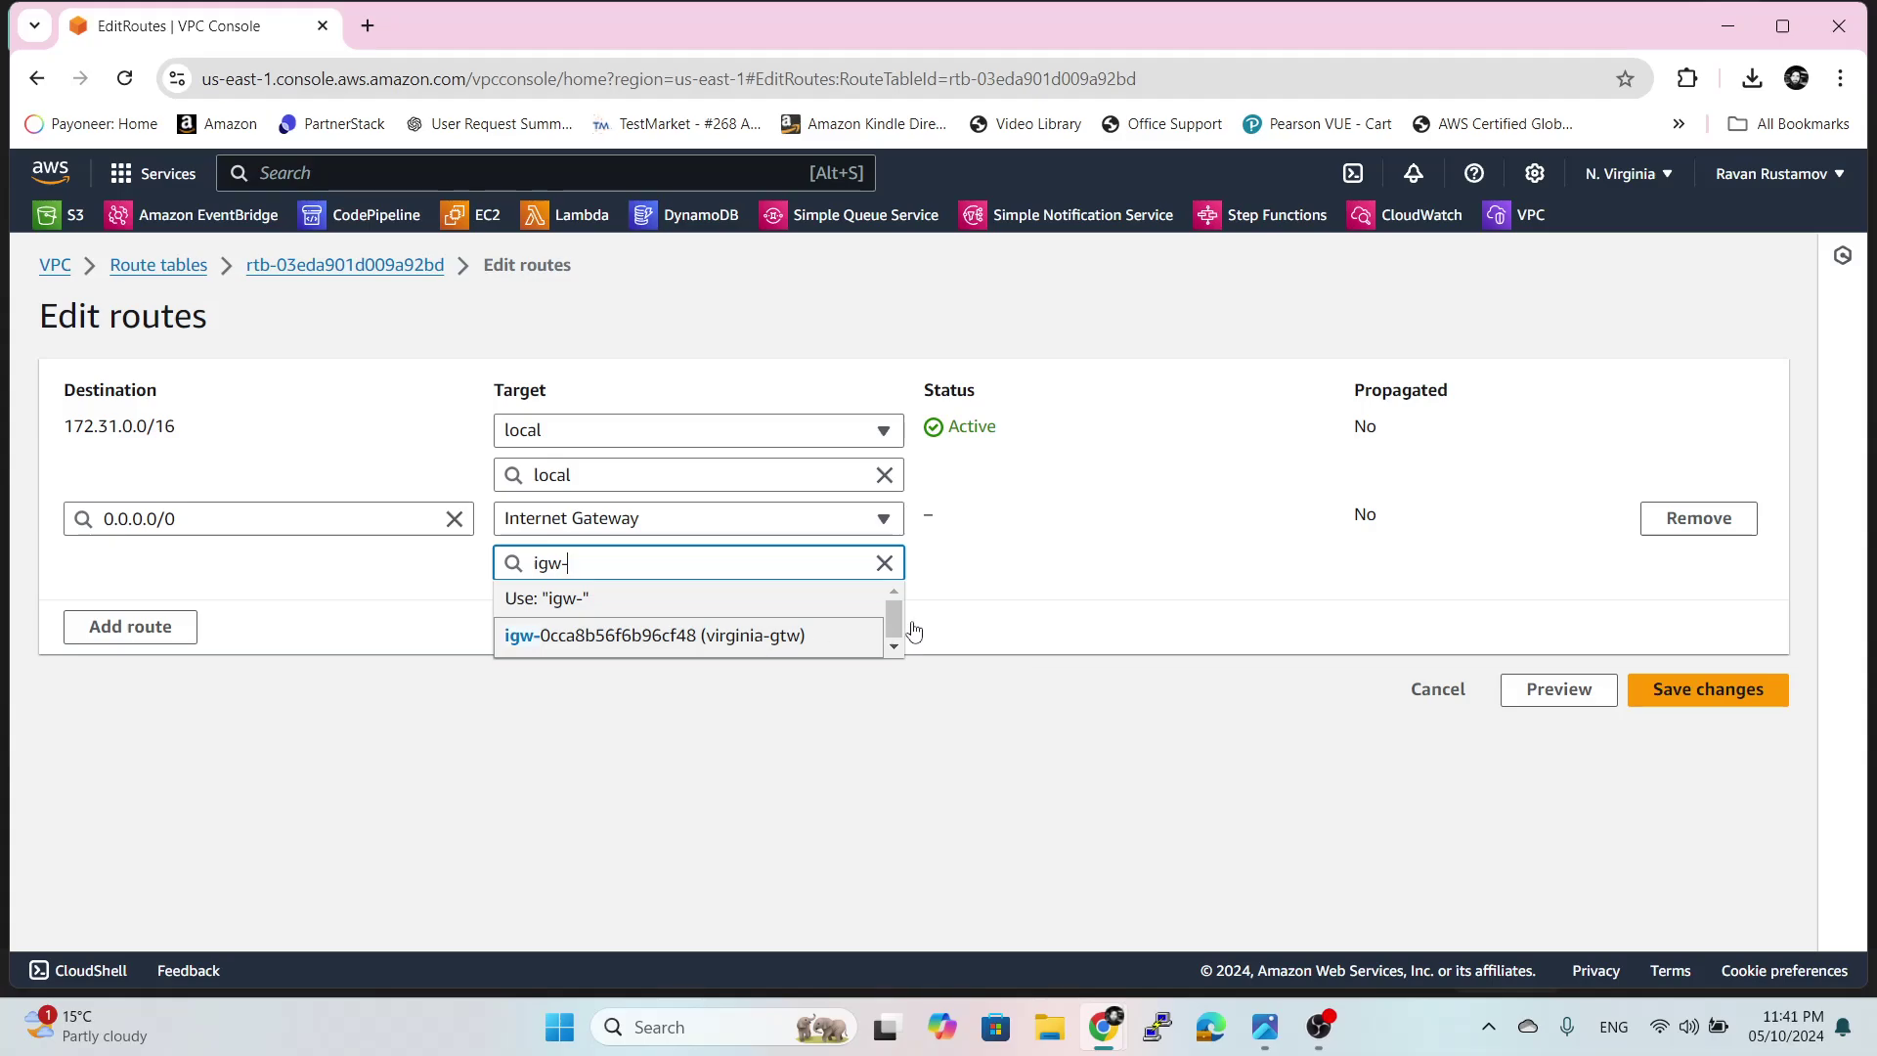
{"action": "left_click", "coordinate": [655, 641]}
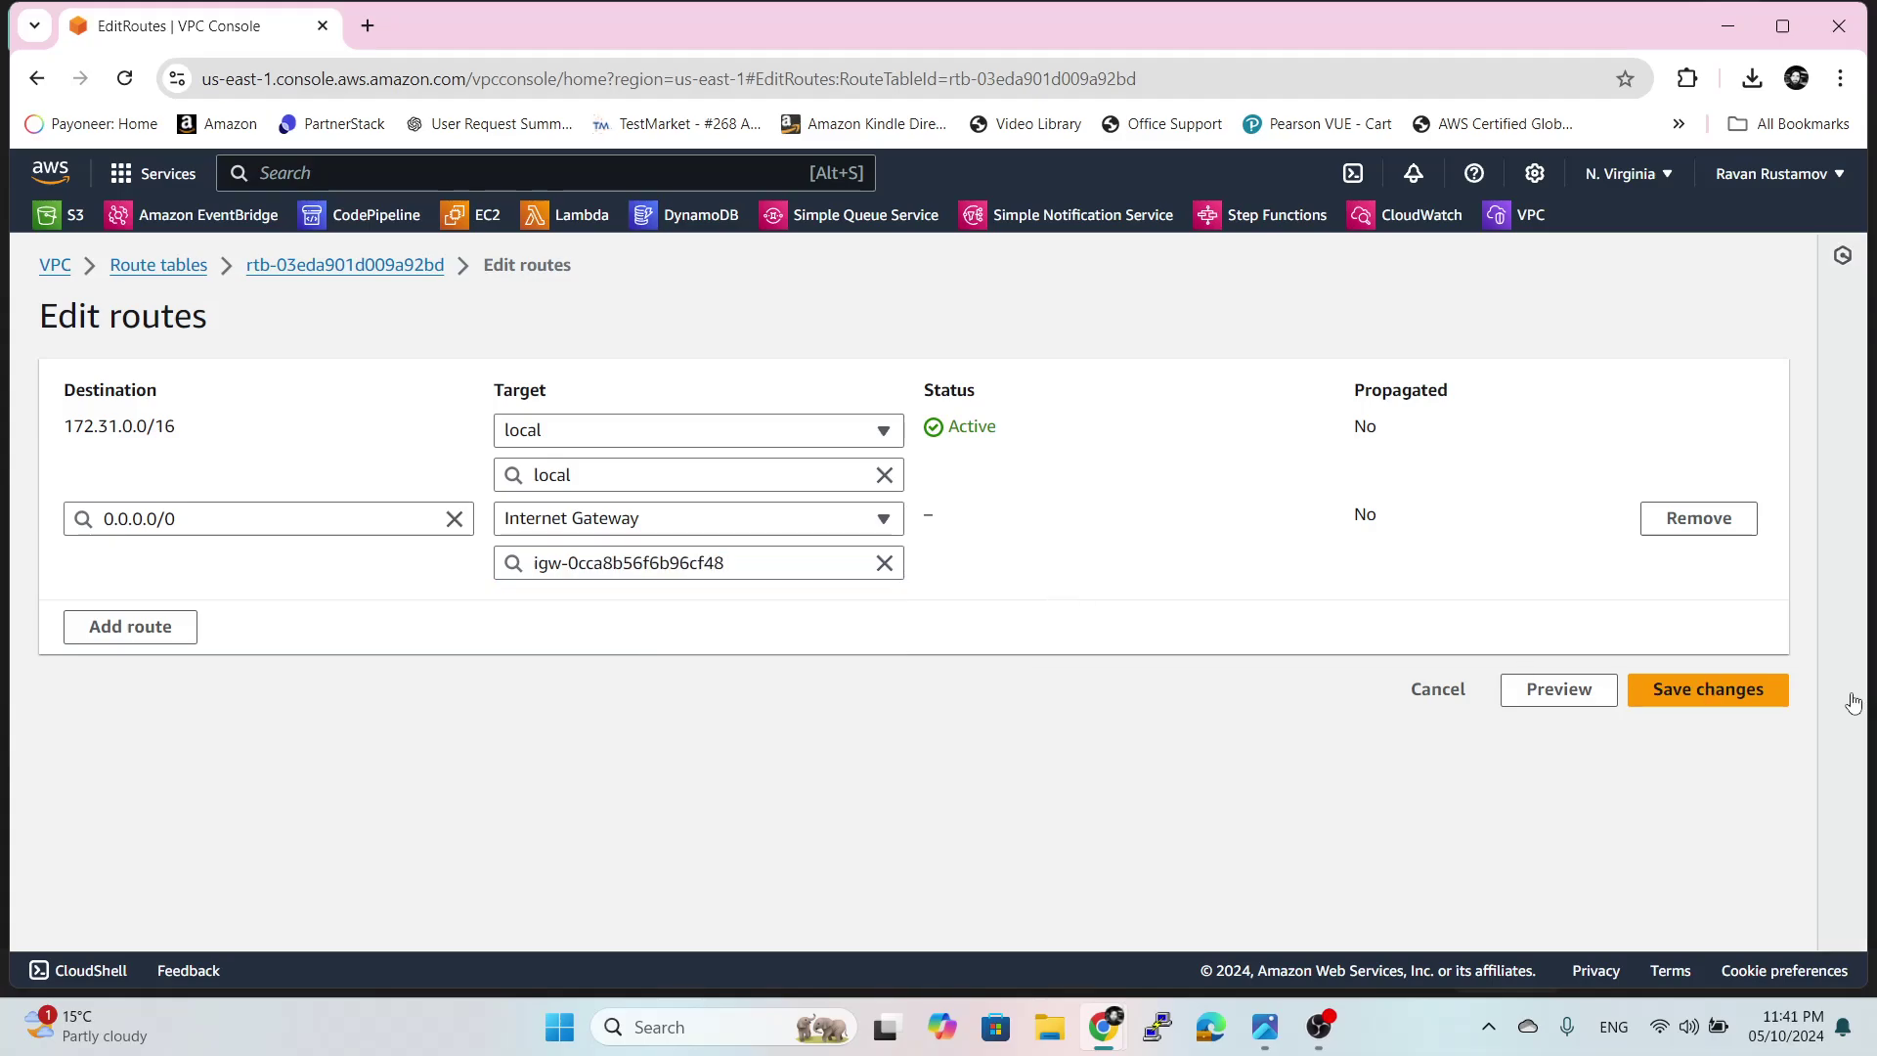
{"action": "left_click", "coordinate": [1718, 695]}
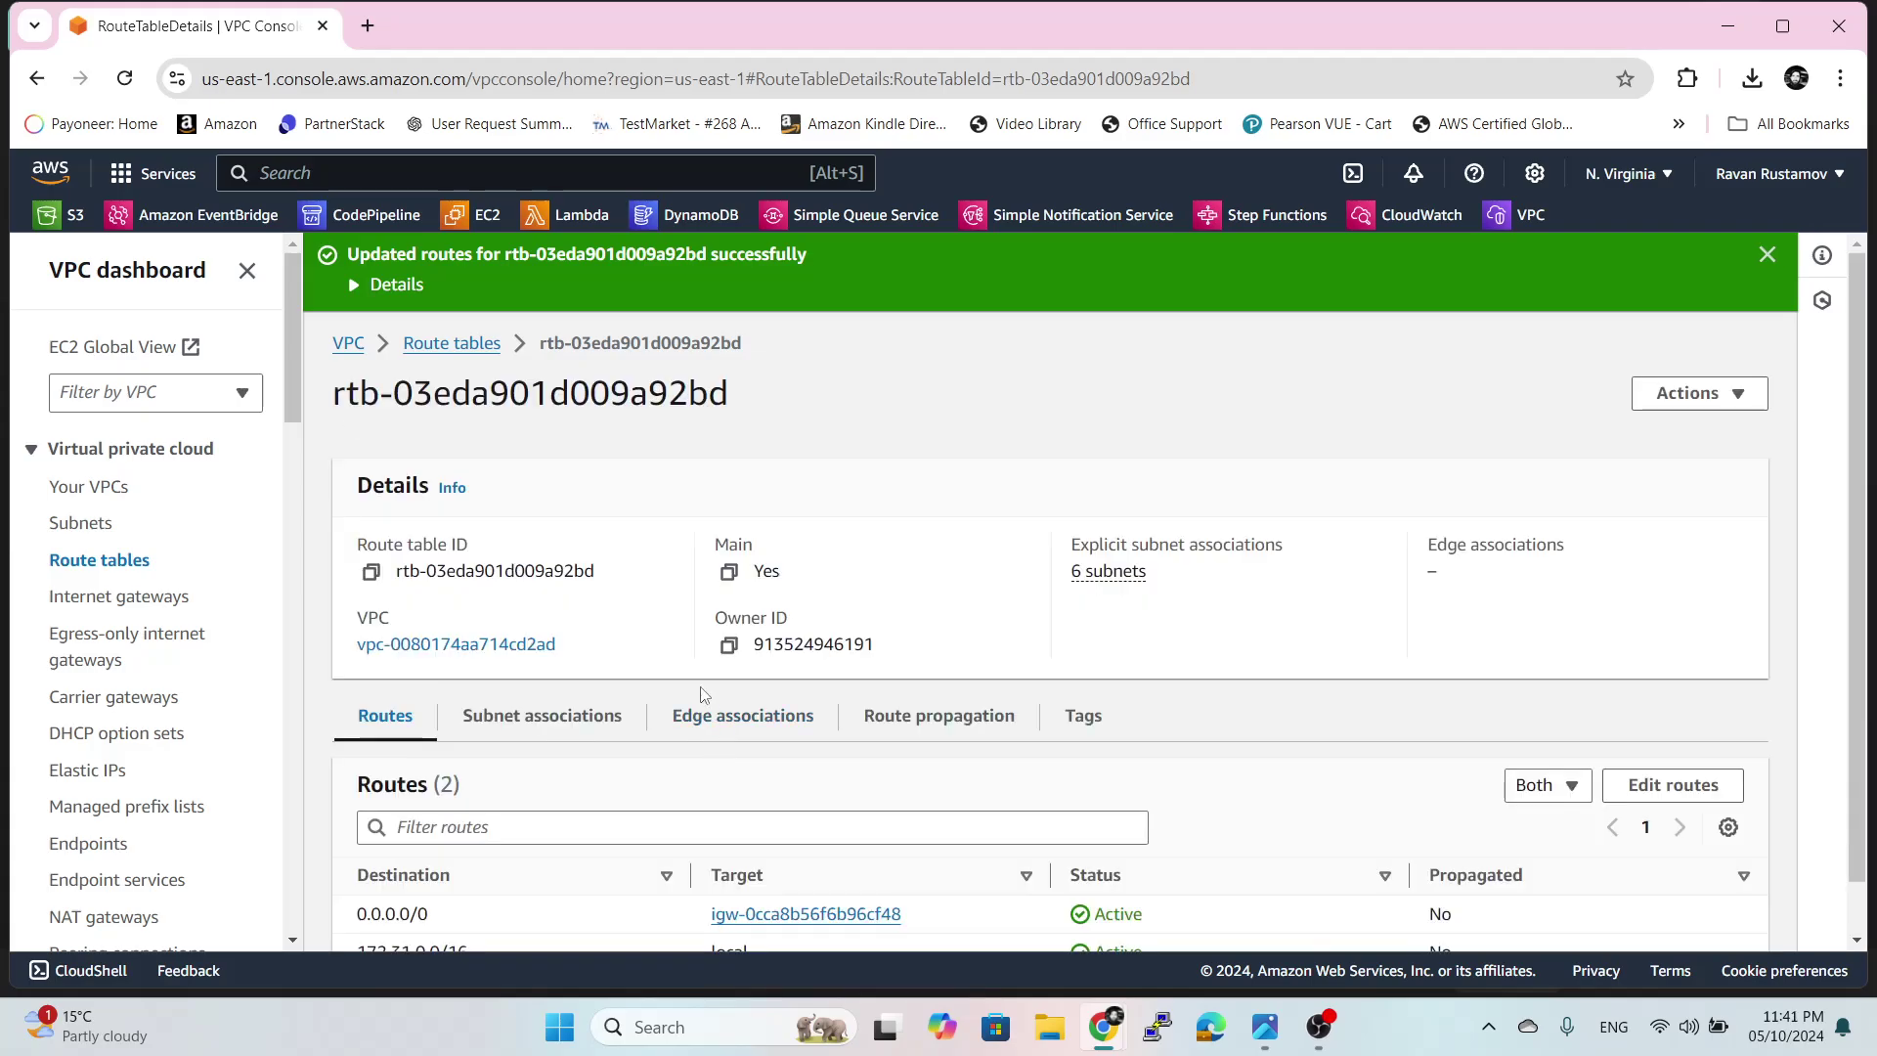
- Examine which subnets are explicitly associated with the N. Virginia main route table, leaving the association editor without saving
{"action": "left_click", "coordinate": [558, 724]}
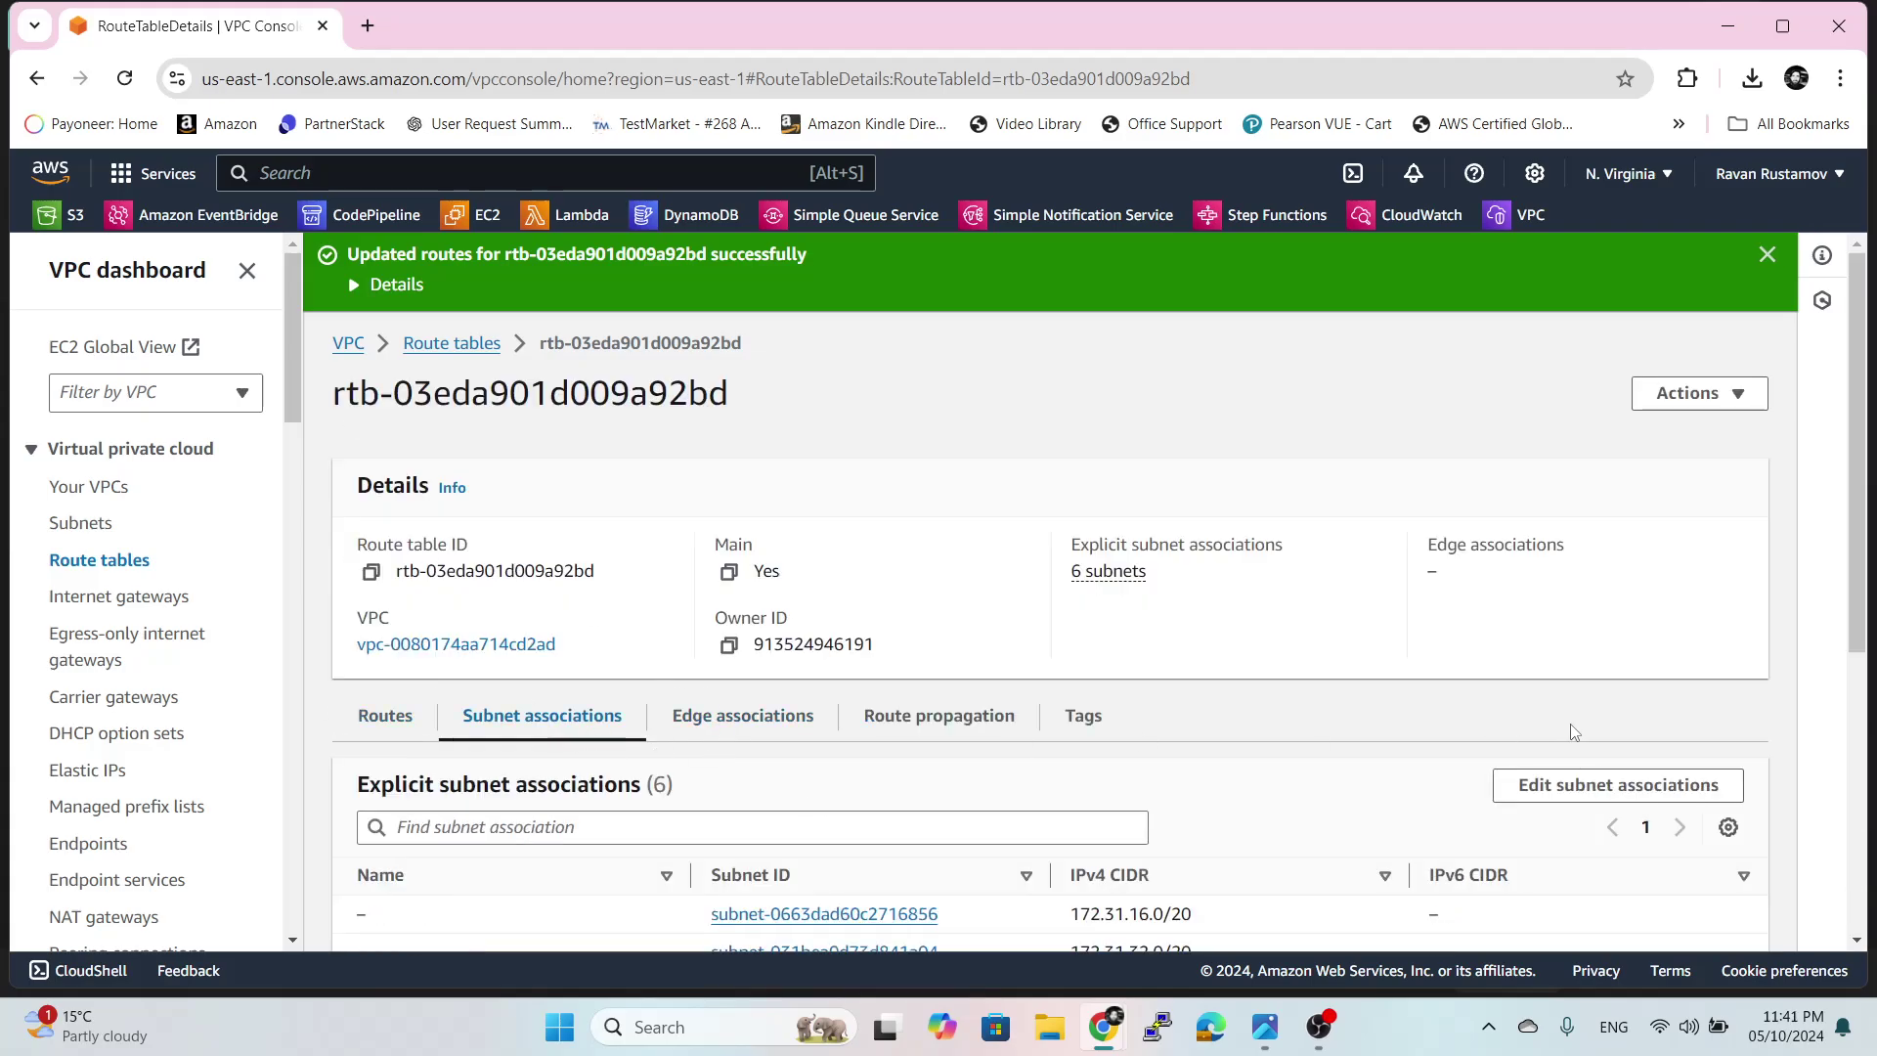
{"action": "scroll", "coordinate": [1604, 714], "scroll_direction": "down", "scroll_amount": 2}
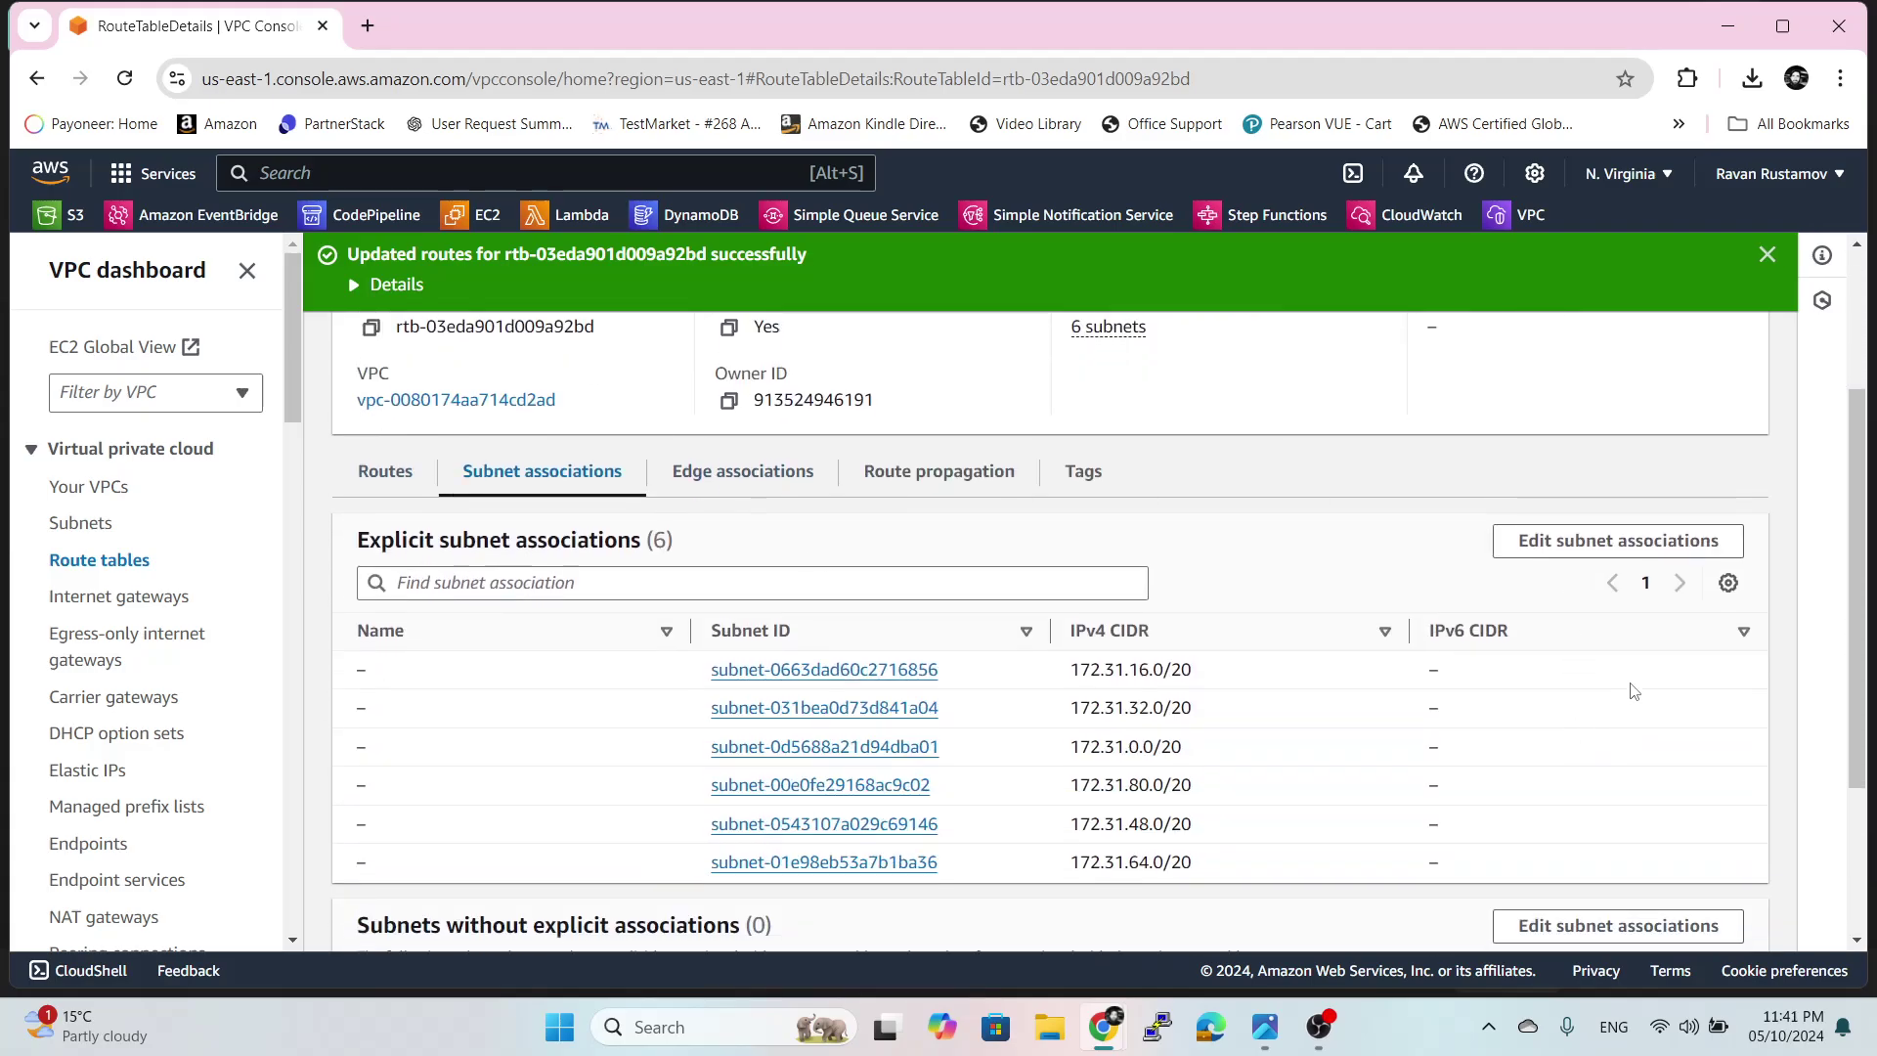
{"action": "left_click", "coordinate": [1603, 544]}
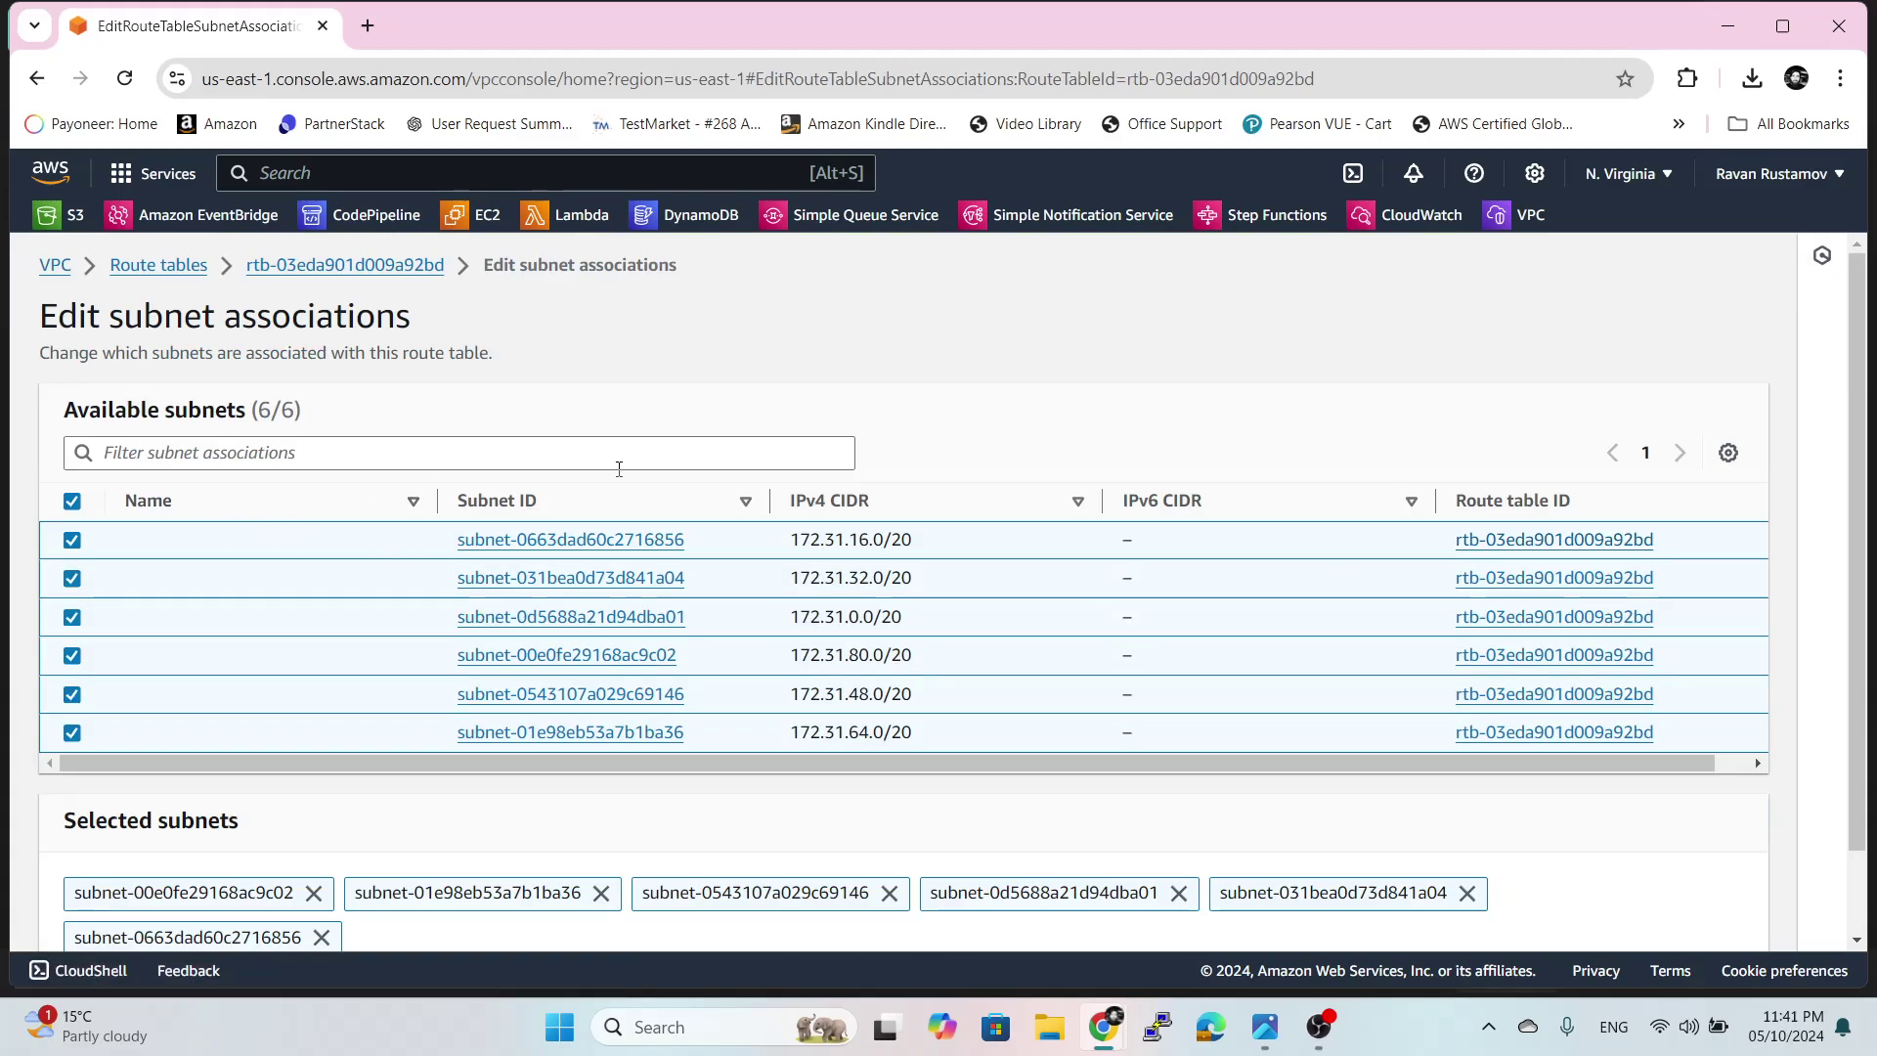
{"action": "scroll", "coordinate": [936, 743], "scroll_direction": "down", "scroll_amount": 1}
{"action": "scroll", "coordinate": [963, 738], "scroll_direction": "down", "scroll_amount": 1}
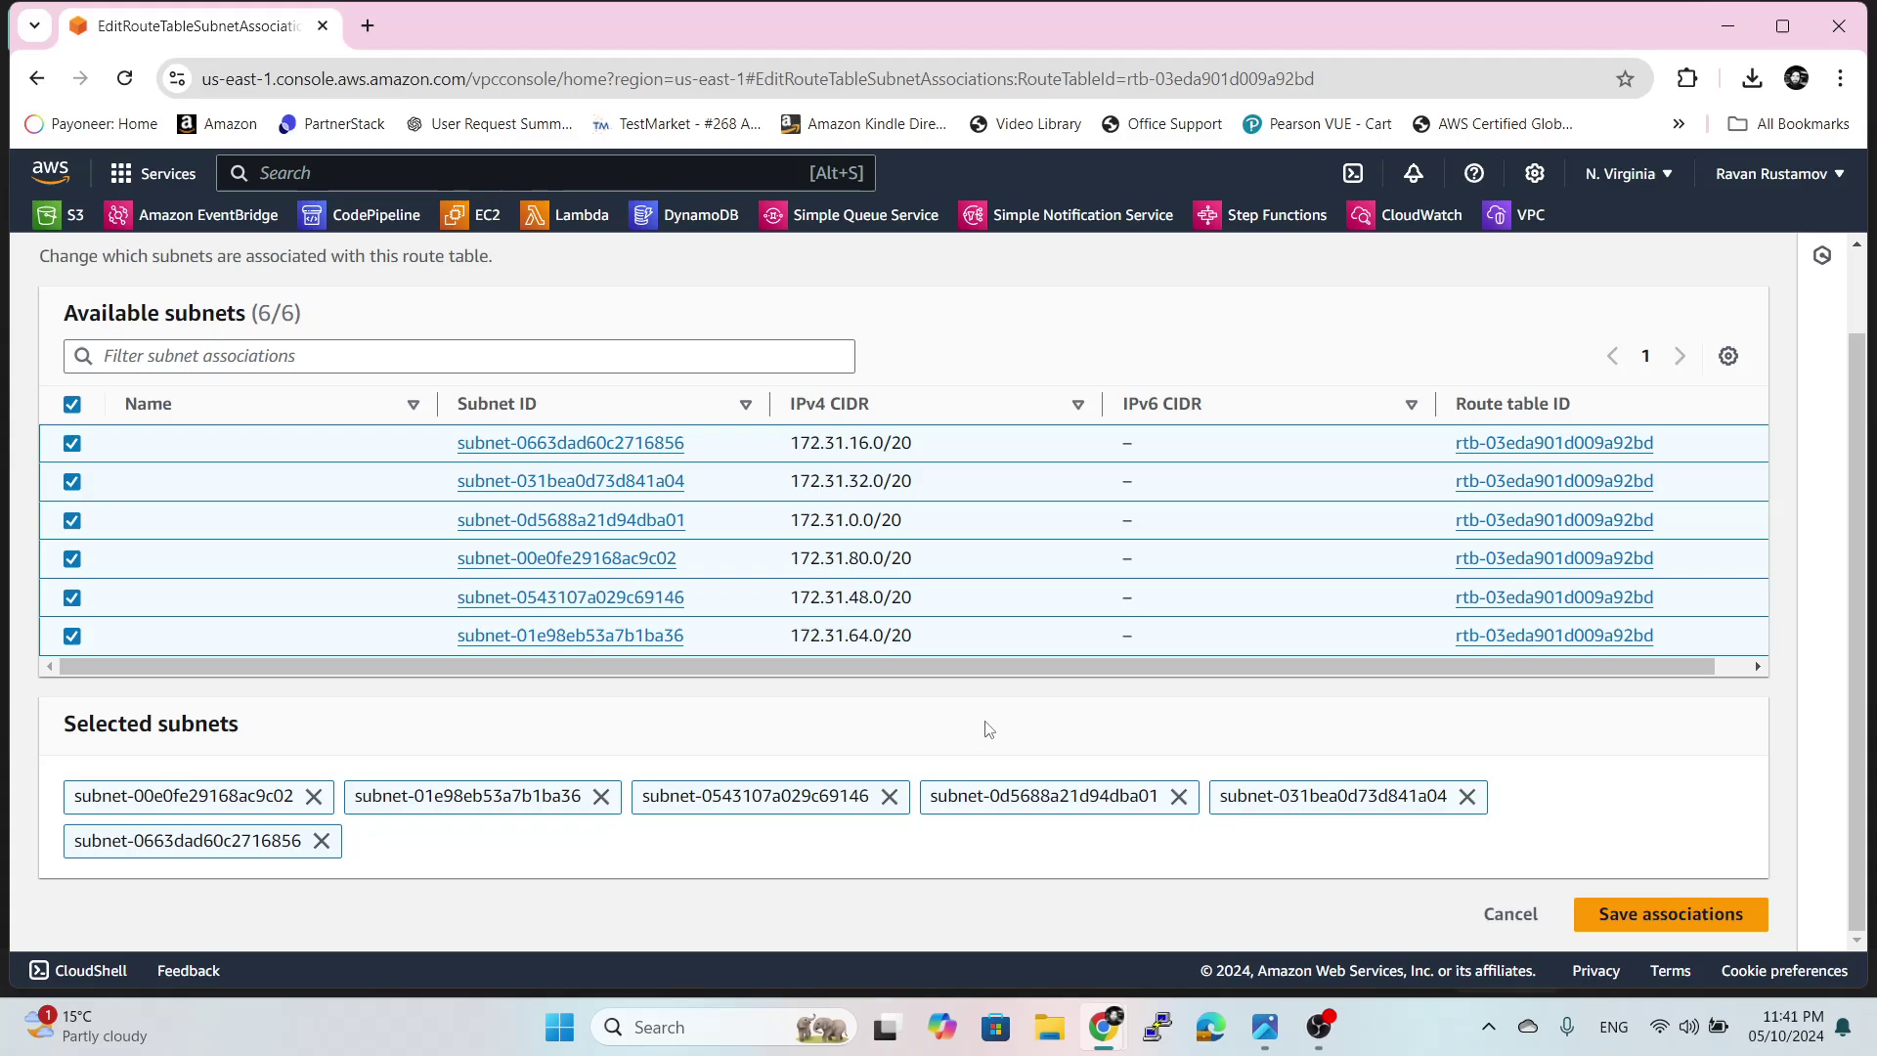
{"action": "left_click", "coordinate": [1511, 913]}
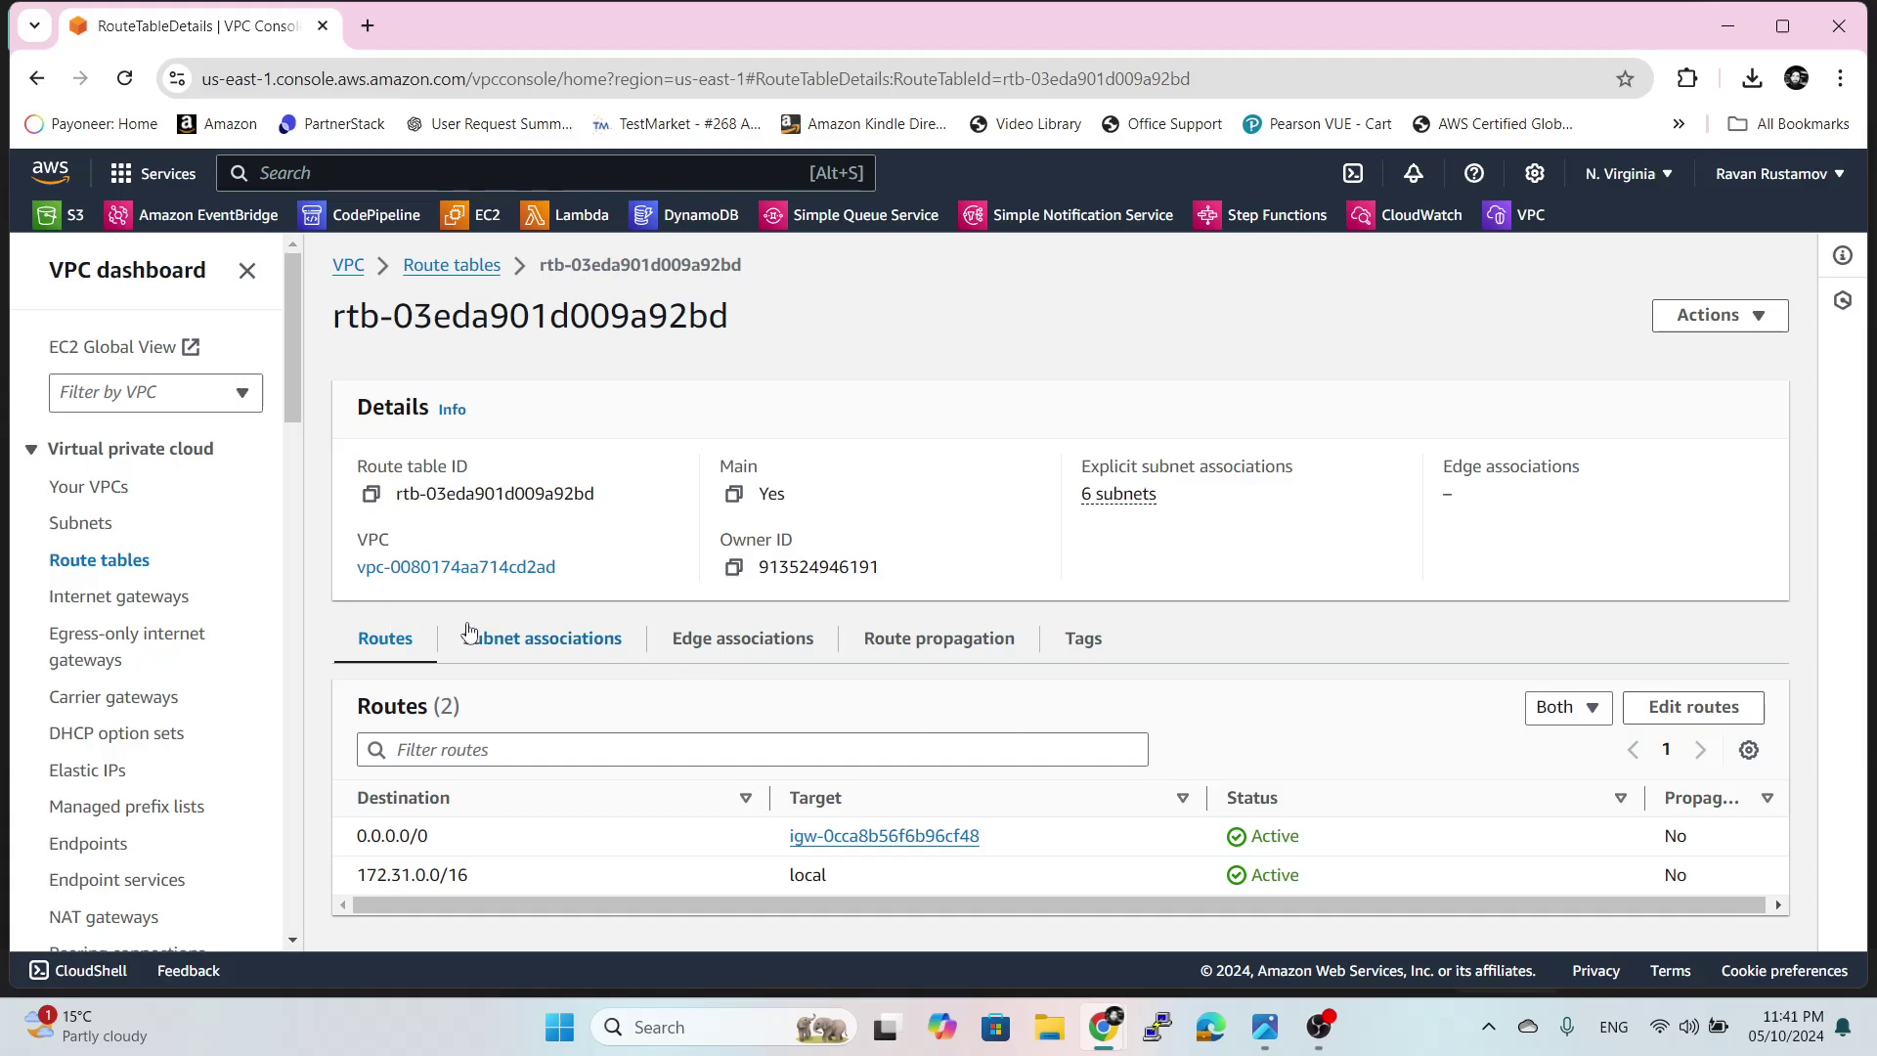
{"action": "left_click", "coordinate": [591, 638]}
{"action": "scroll", "coordinate": [787, 796], "scroll_direction": "down", "scroll_amount": 4}
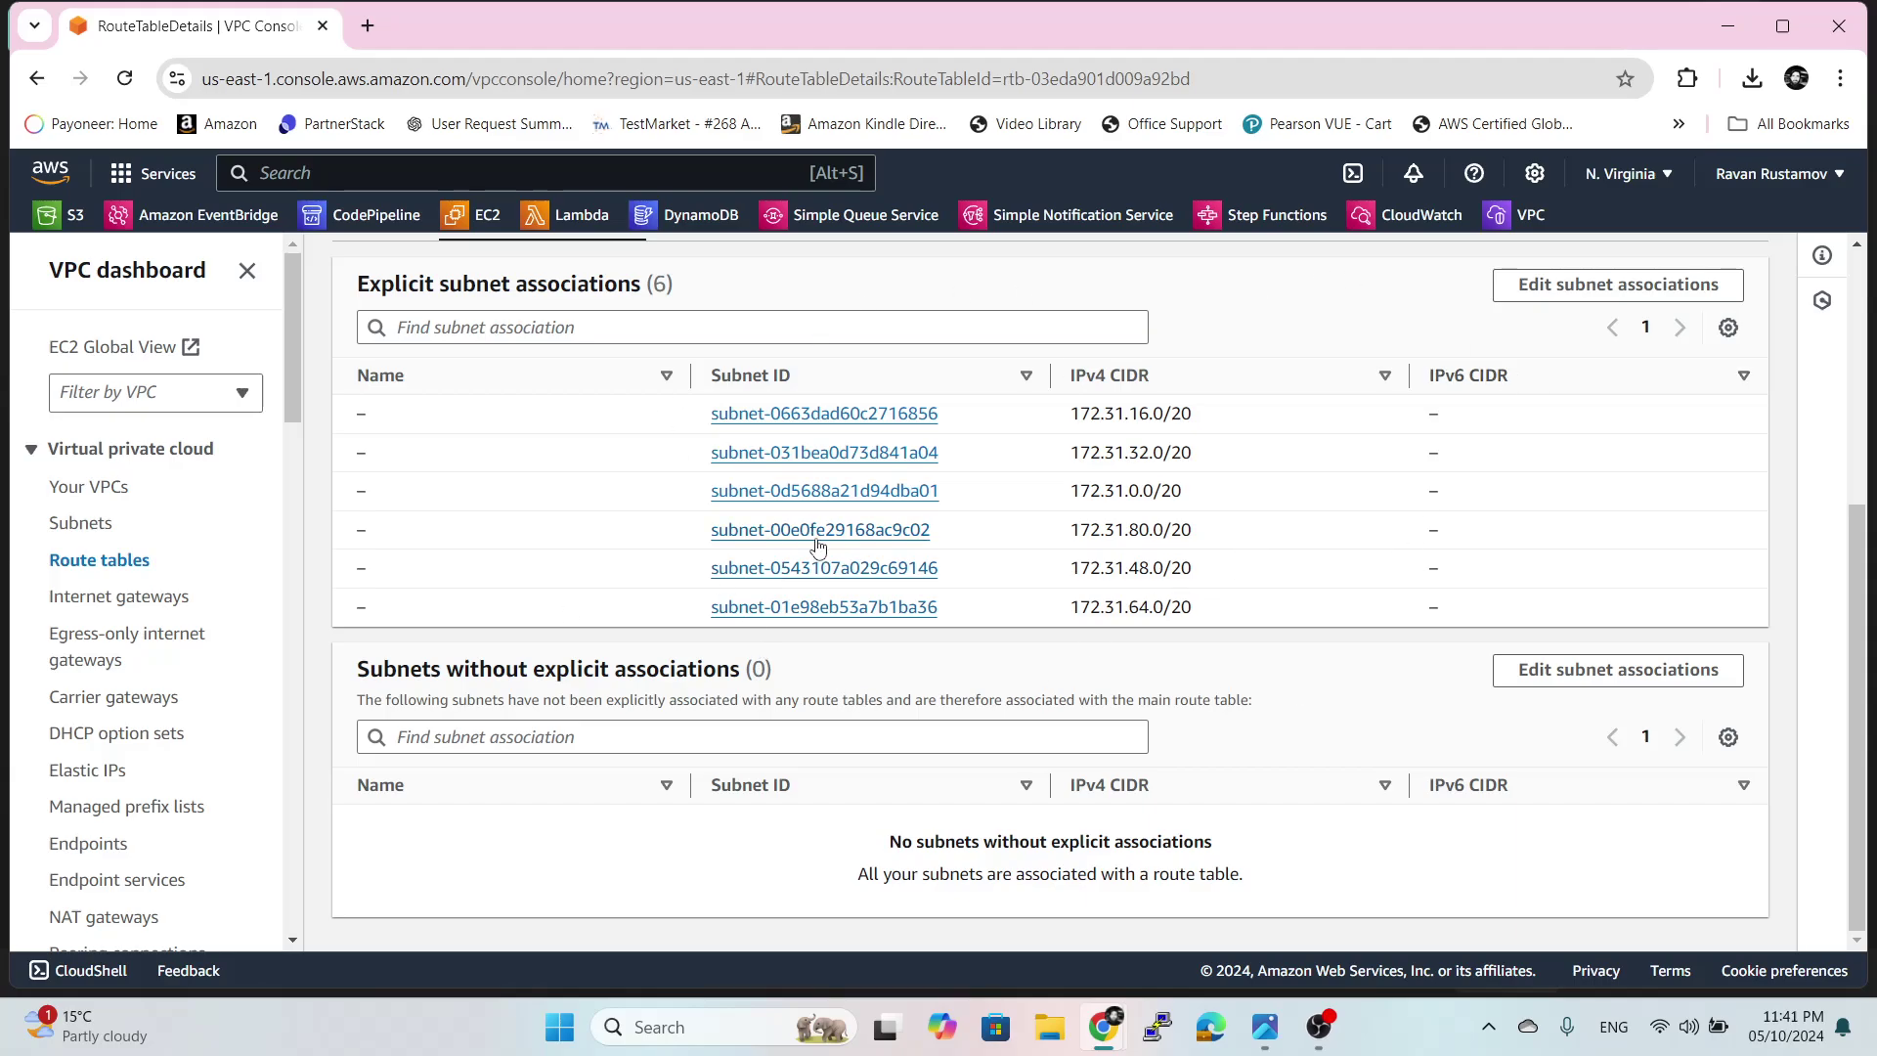
{"action": "scroll", "coordinate": [1002, 685], "scroll_direction": "up", "scroll_amount": 4}
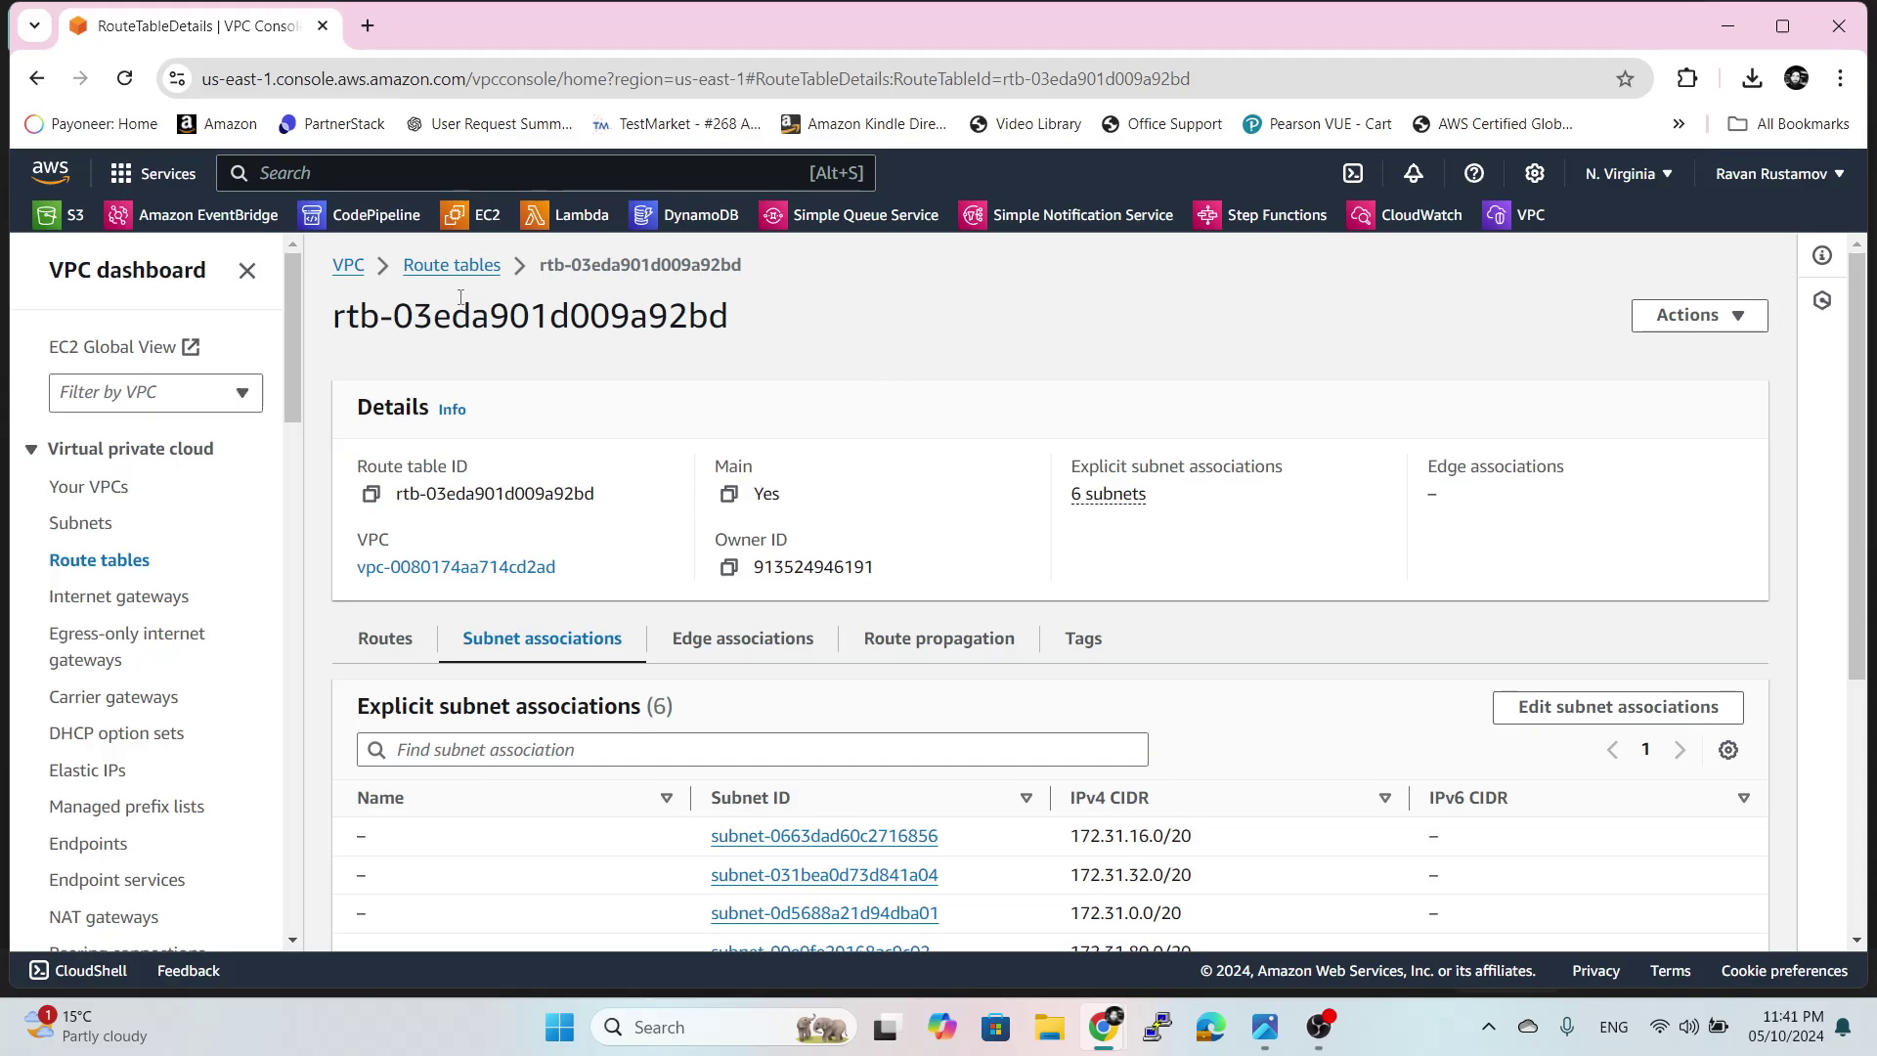
- Leave the route table, search the services for route 53 and open the private hosted zone myinternaldomain.local
{"action": "left_click", "coordinate": [344, 266]}
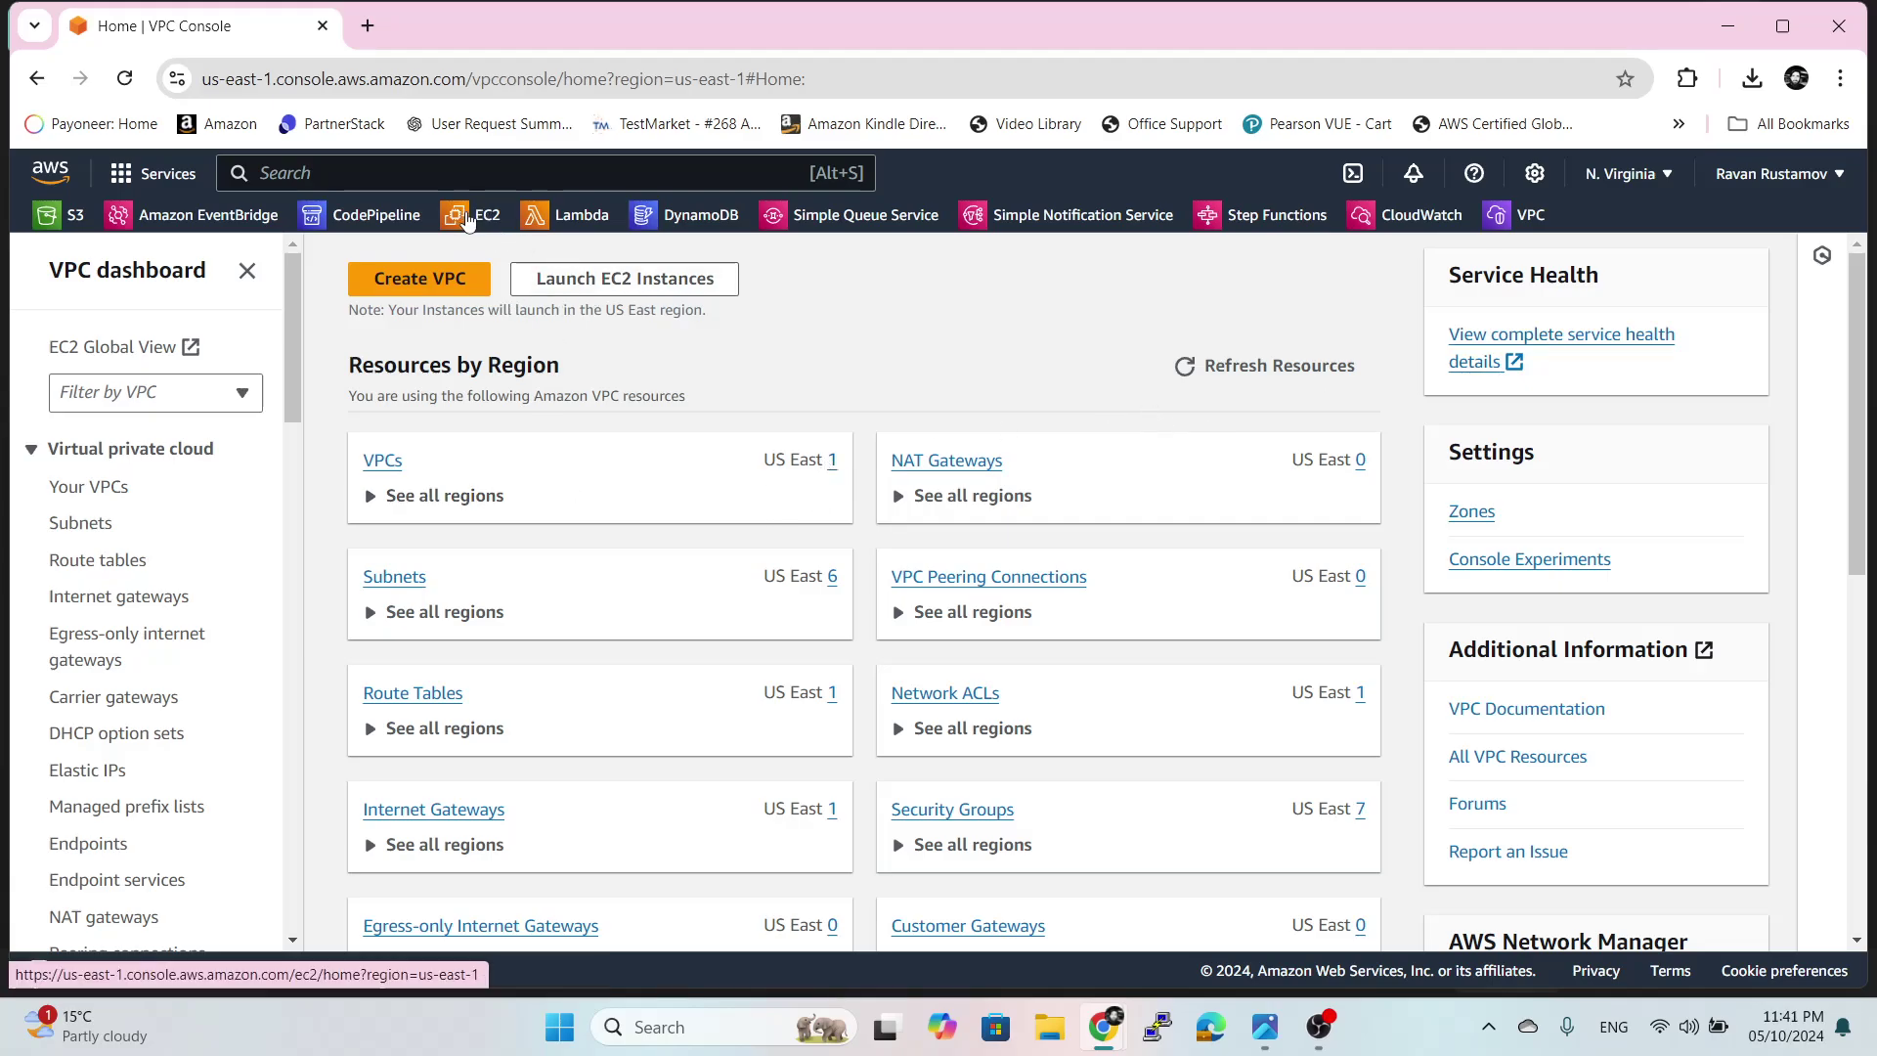
{"action": "left_click", "coordinate": [468, 217]}
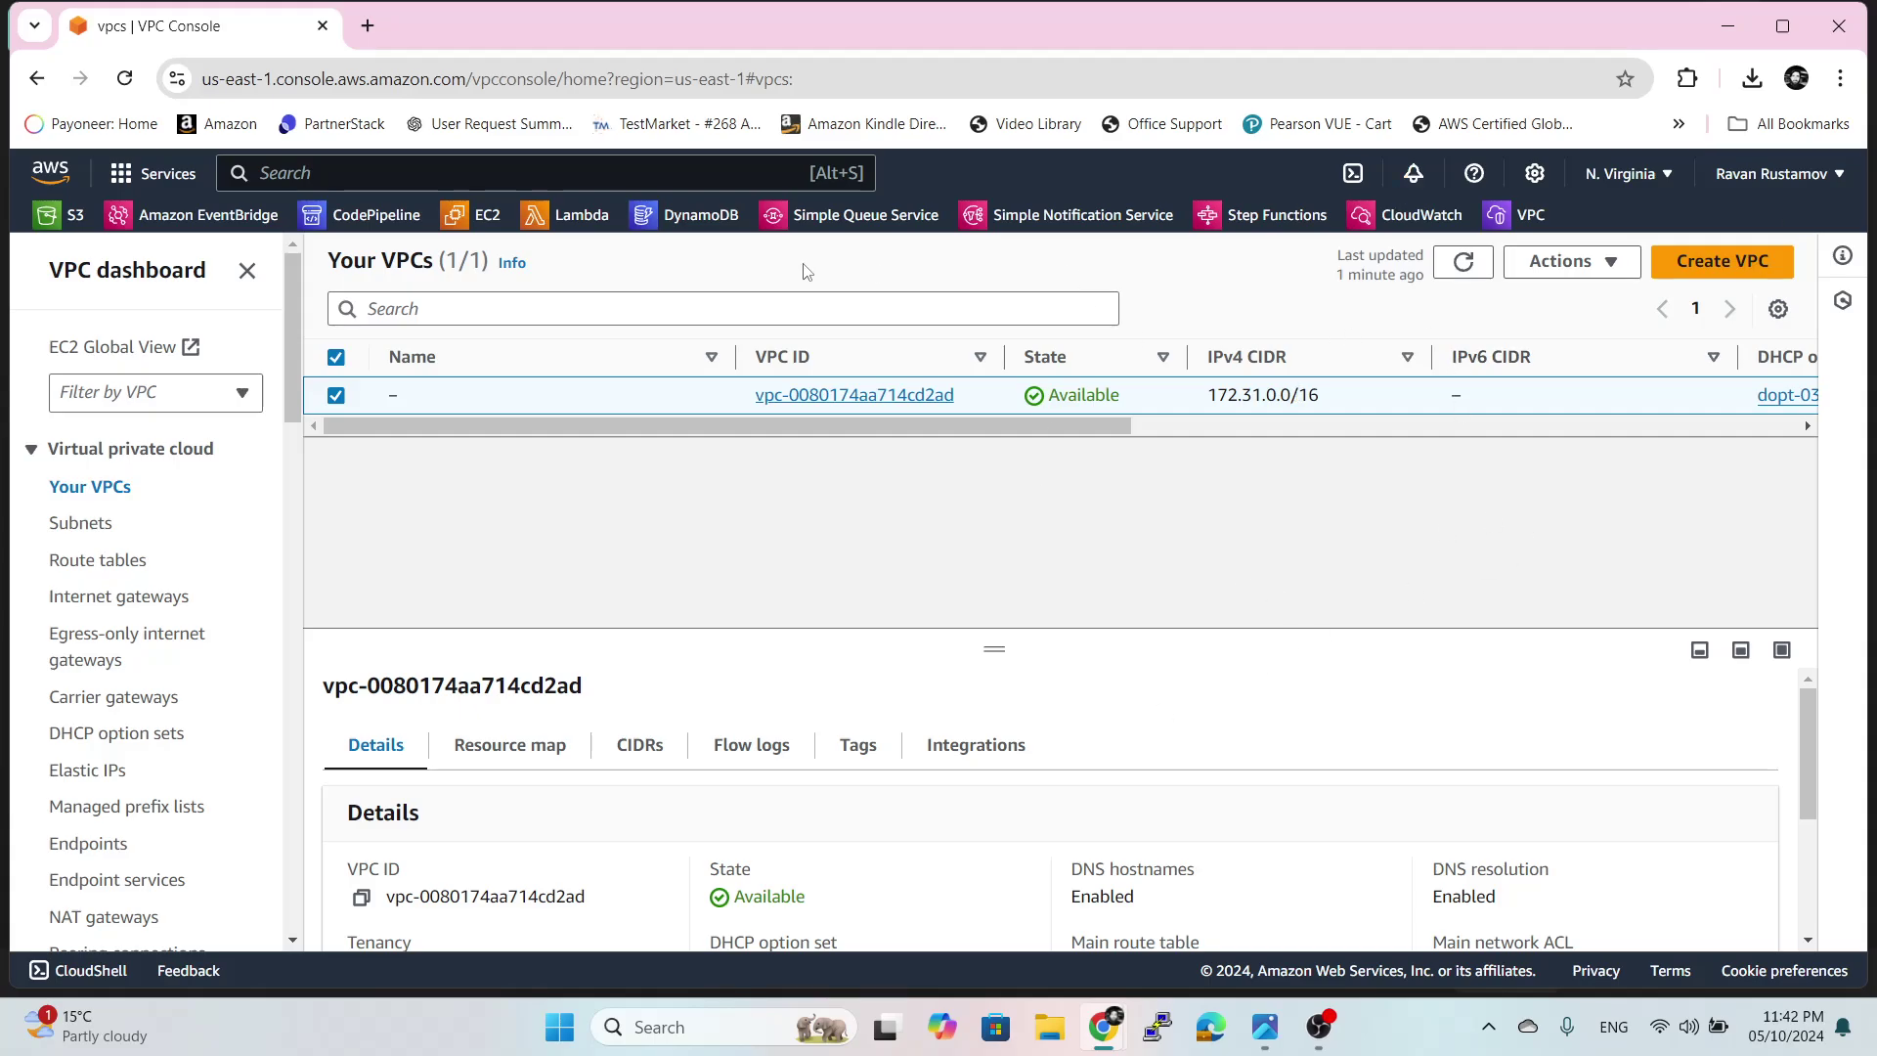
{"action": "left_click", "coordinate": [676, 173]}
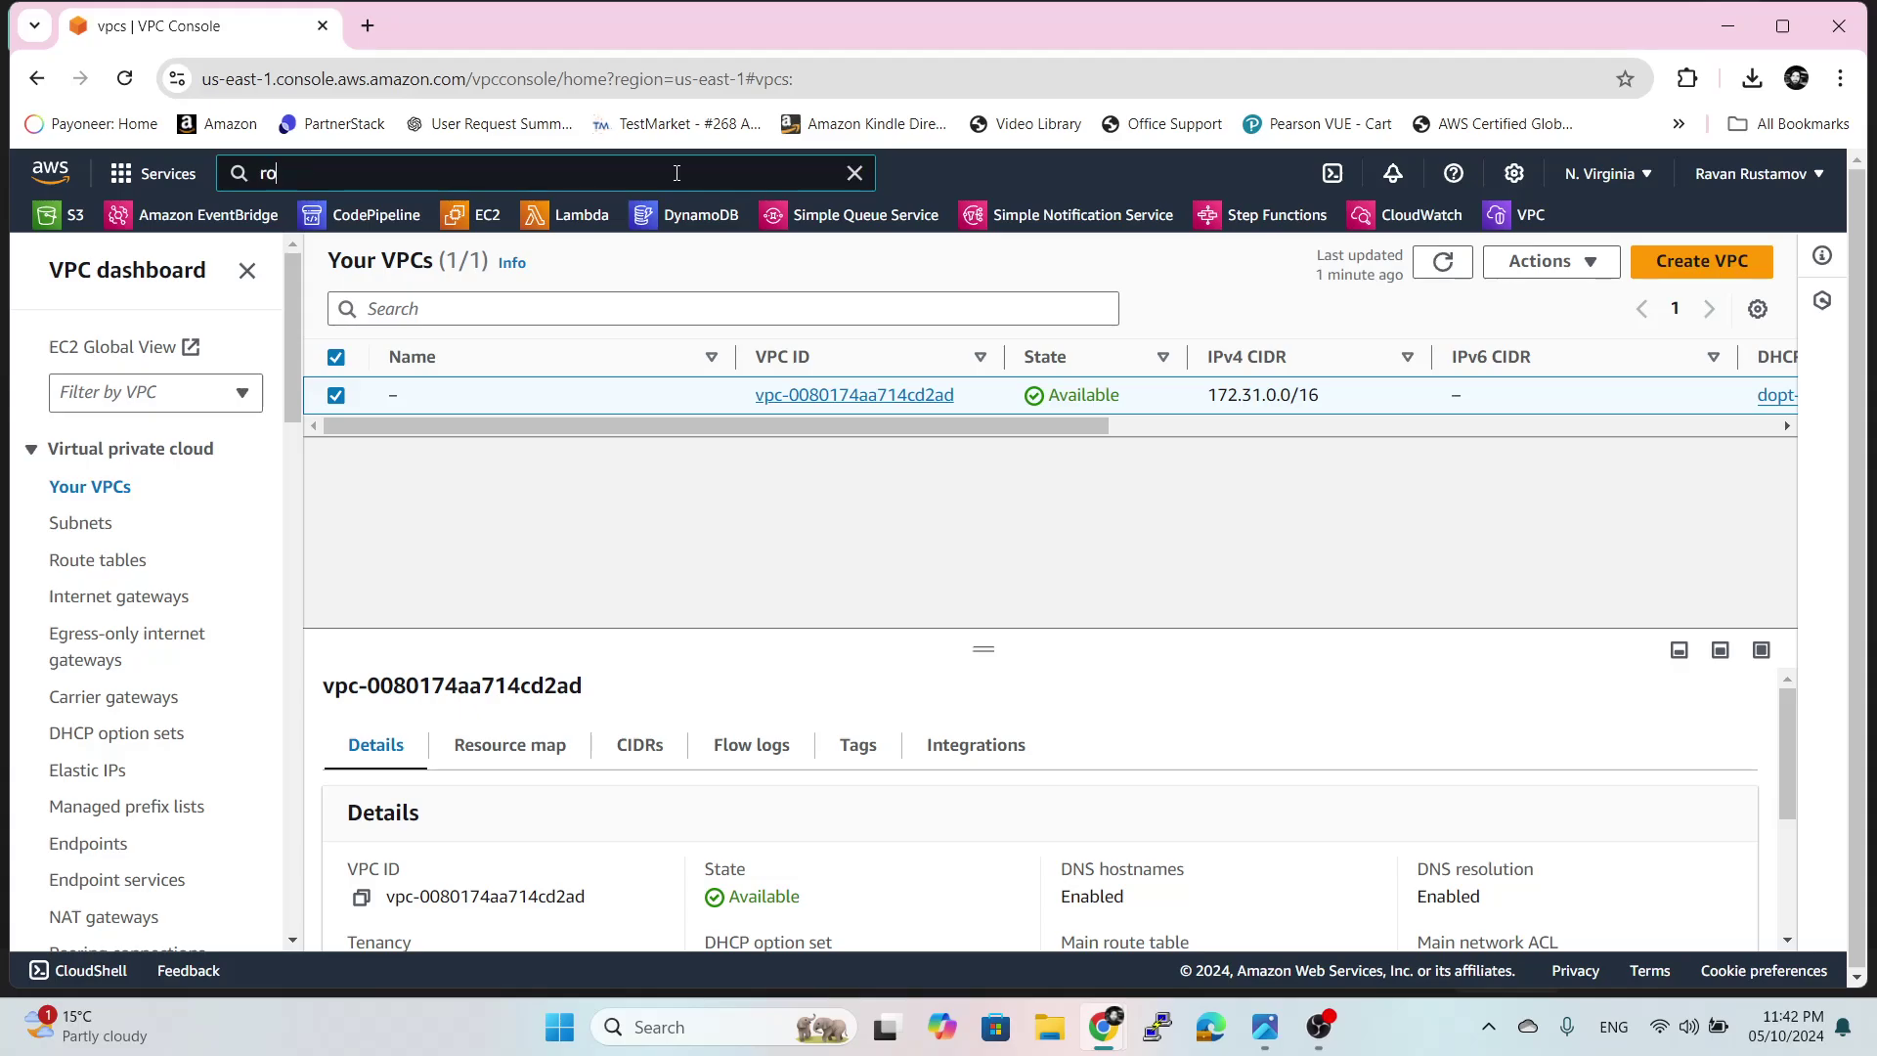
{"action": "type", "text": "route 53"}
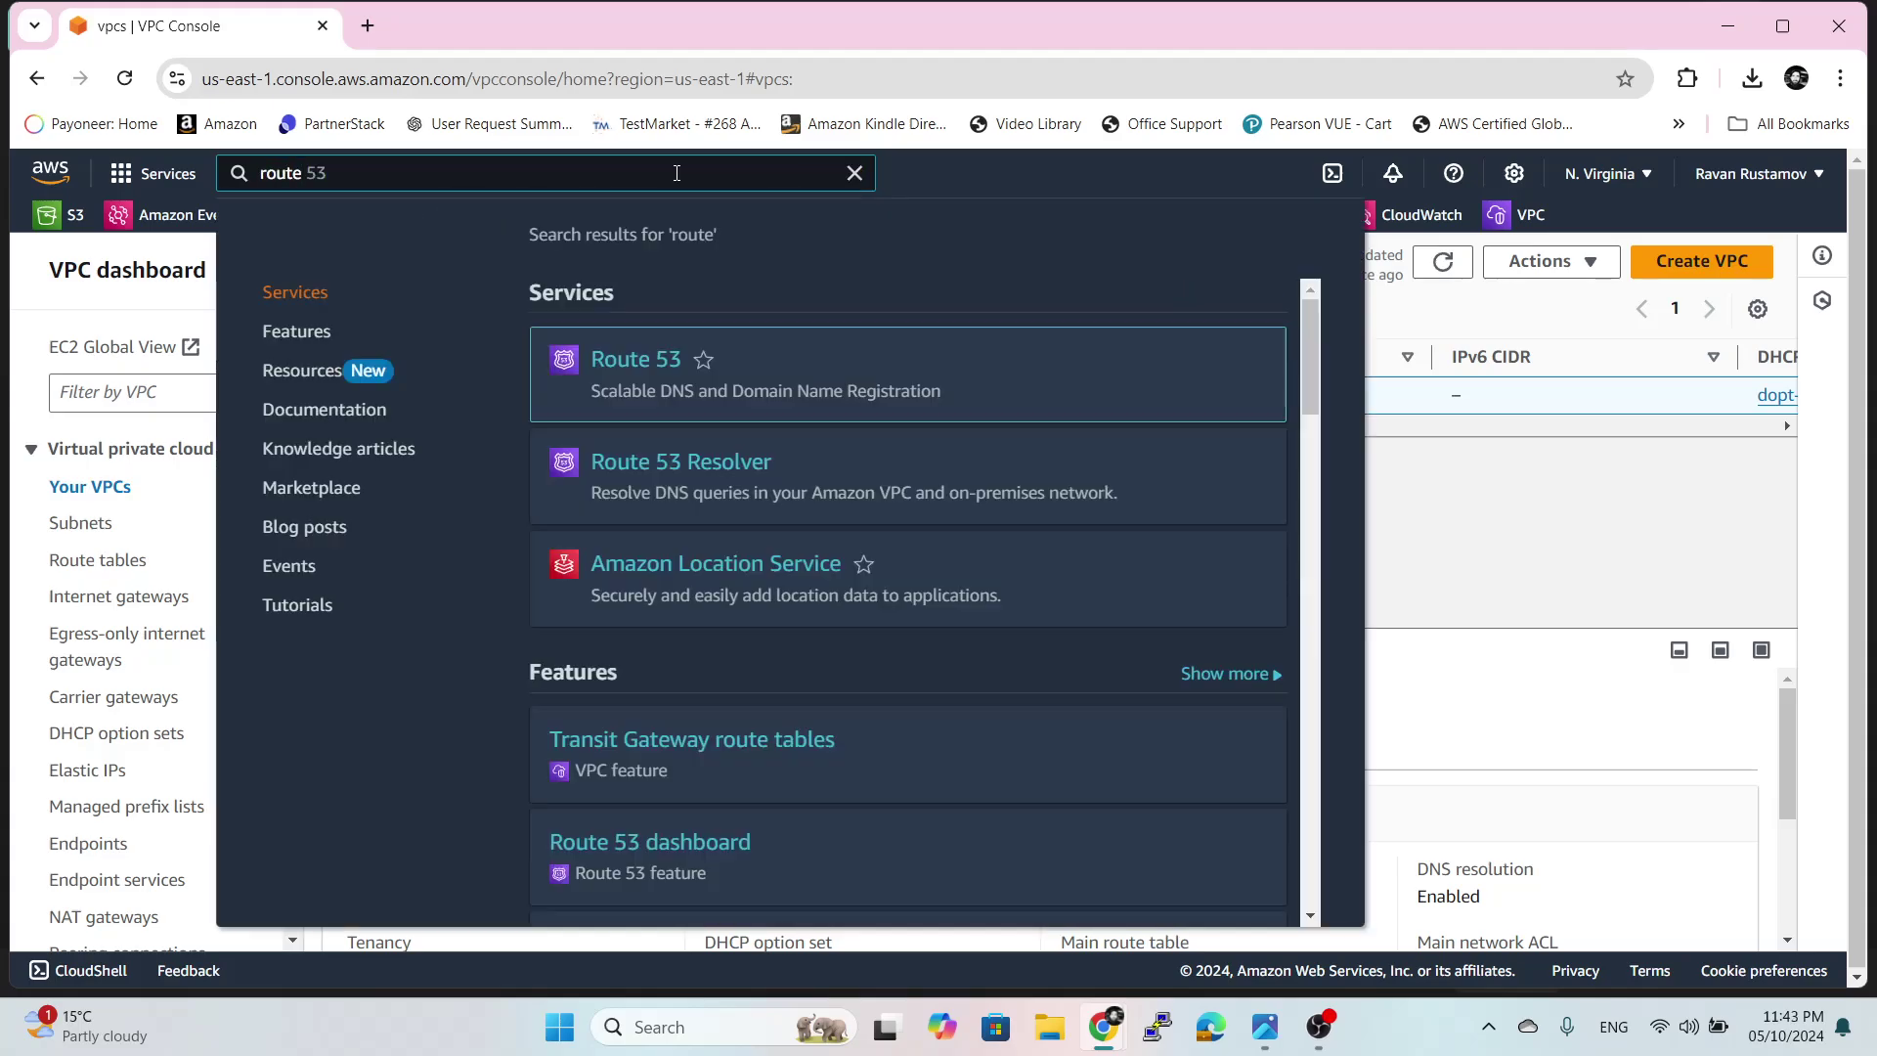
{"action": "mouse_move", "coordinate": [620, 356]}
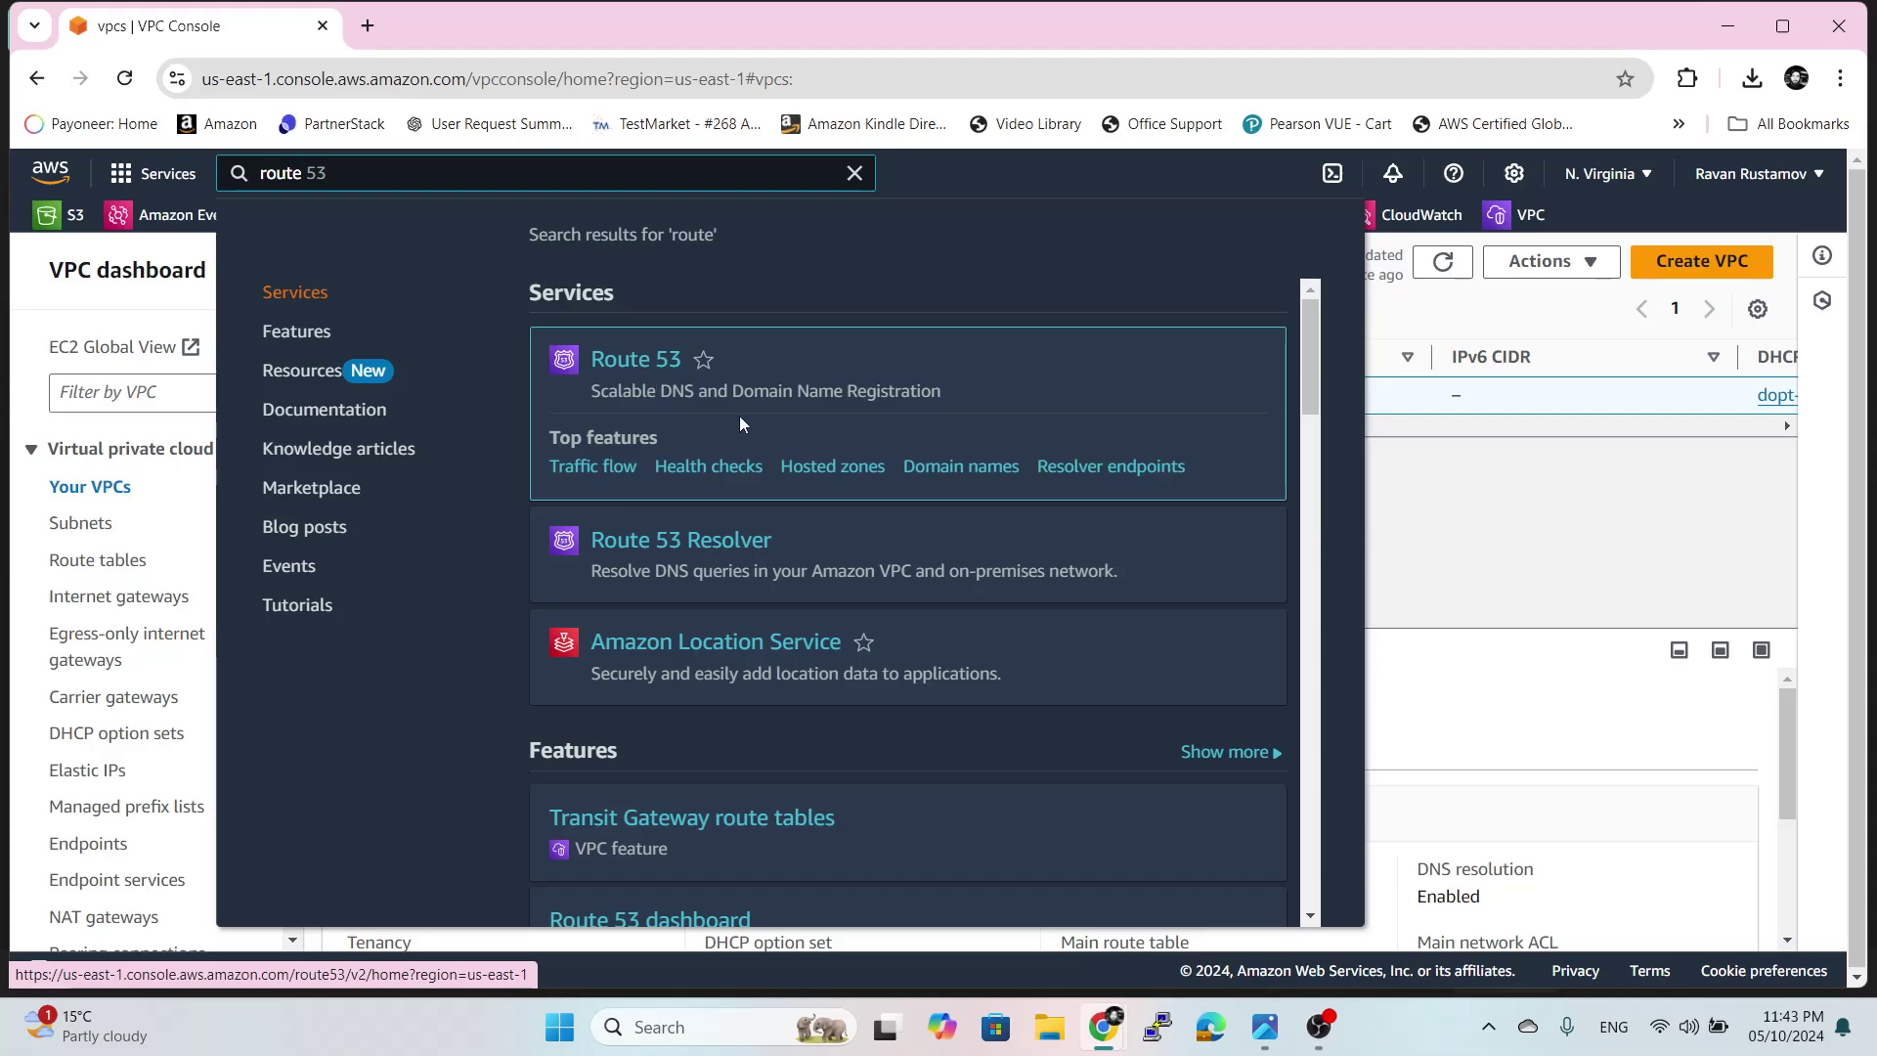
{"action": "left_click", "coordinate": [630, 356]}
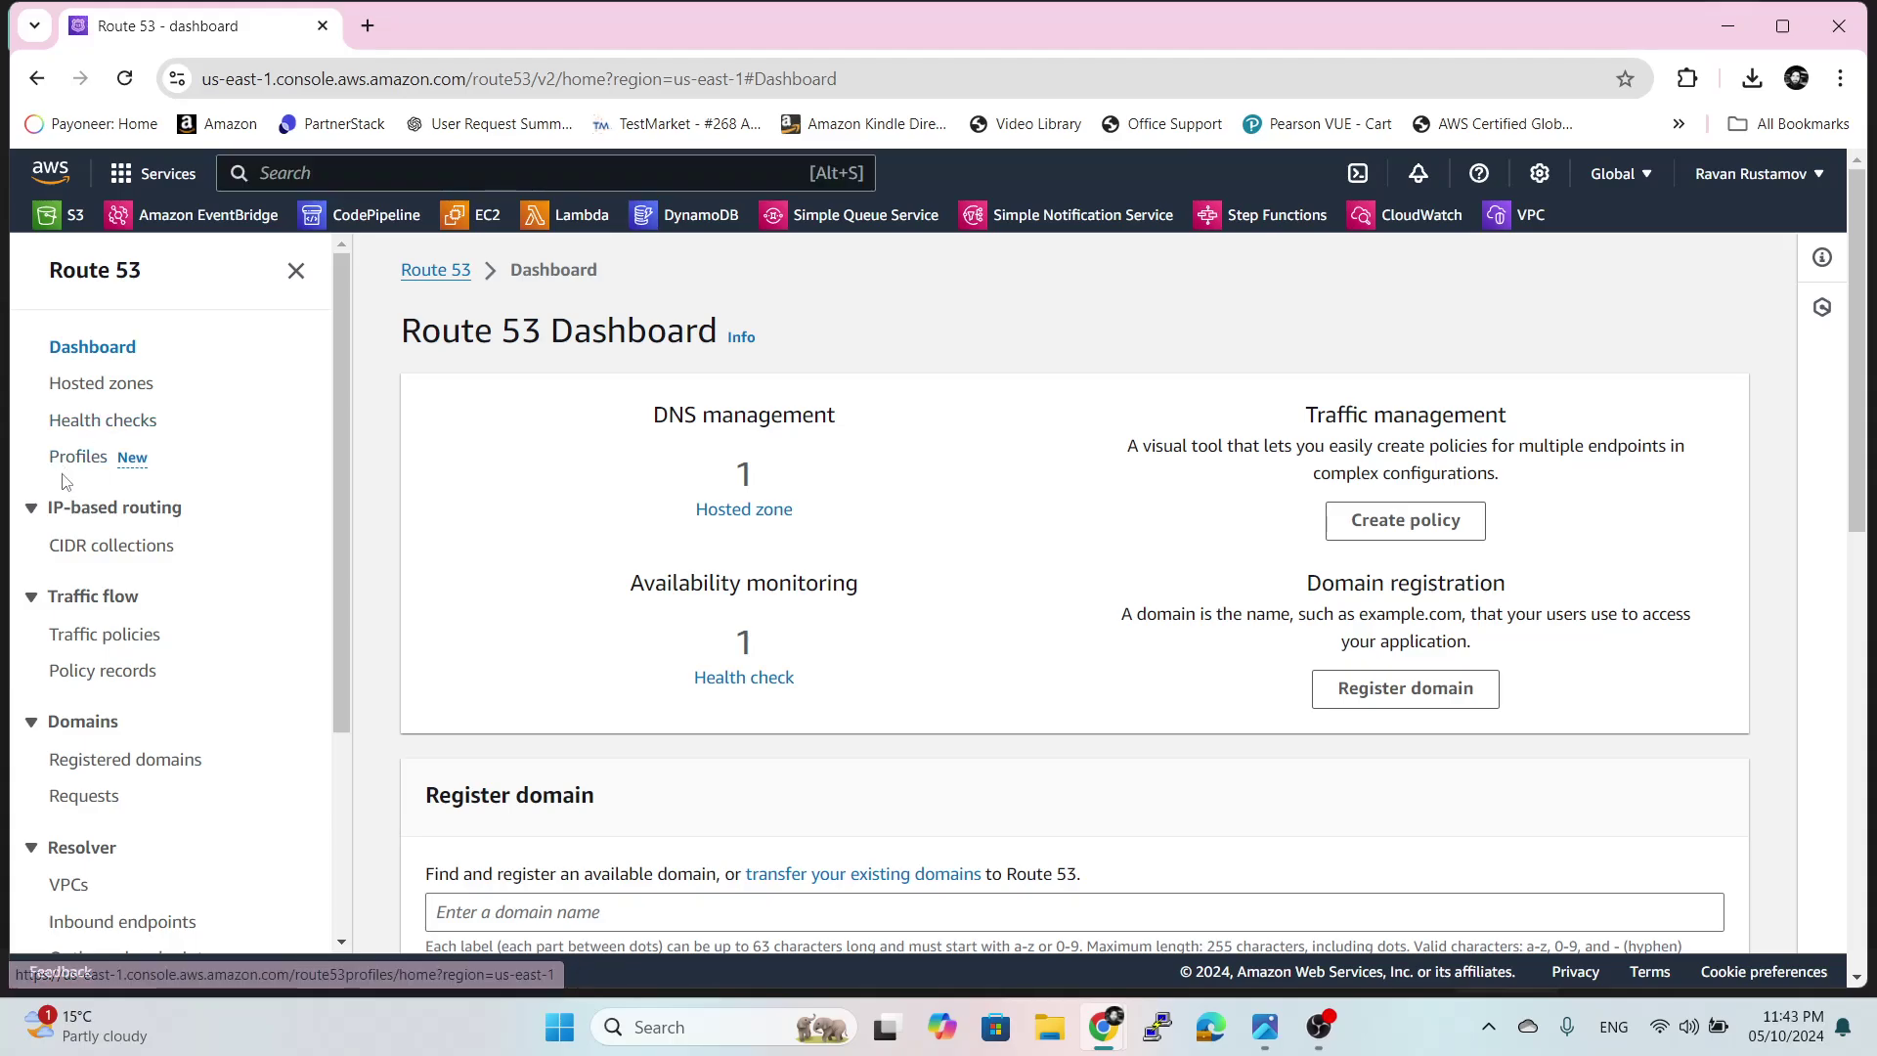
{"action": "left_click", "coordinate": [122, 396]}
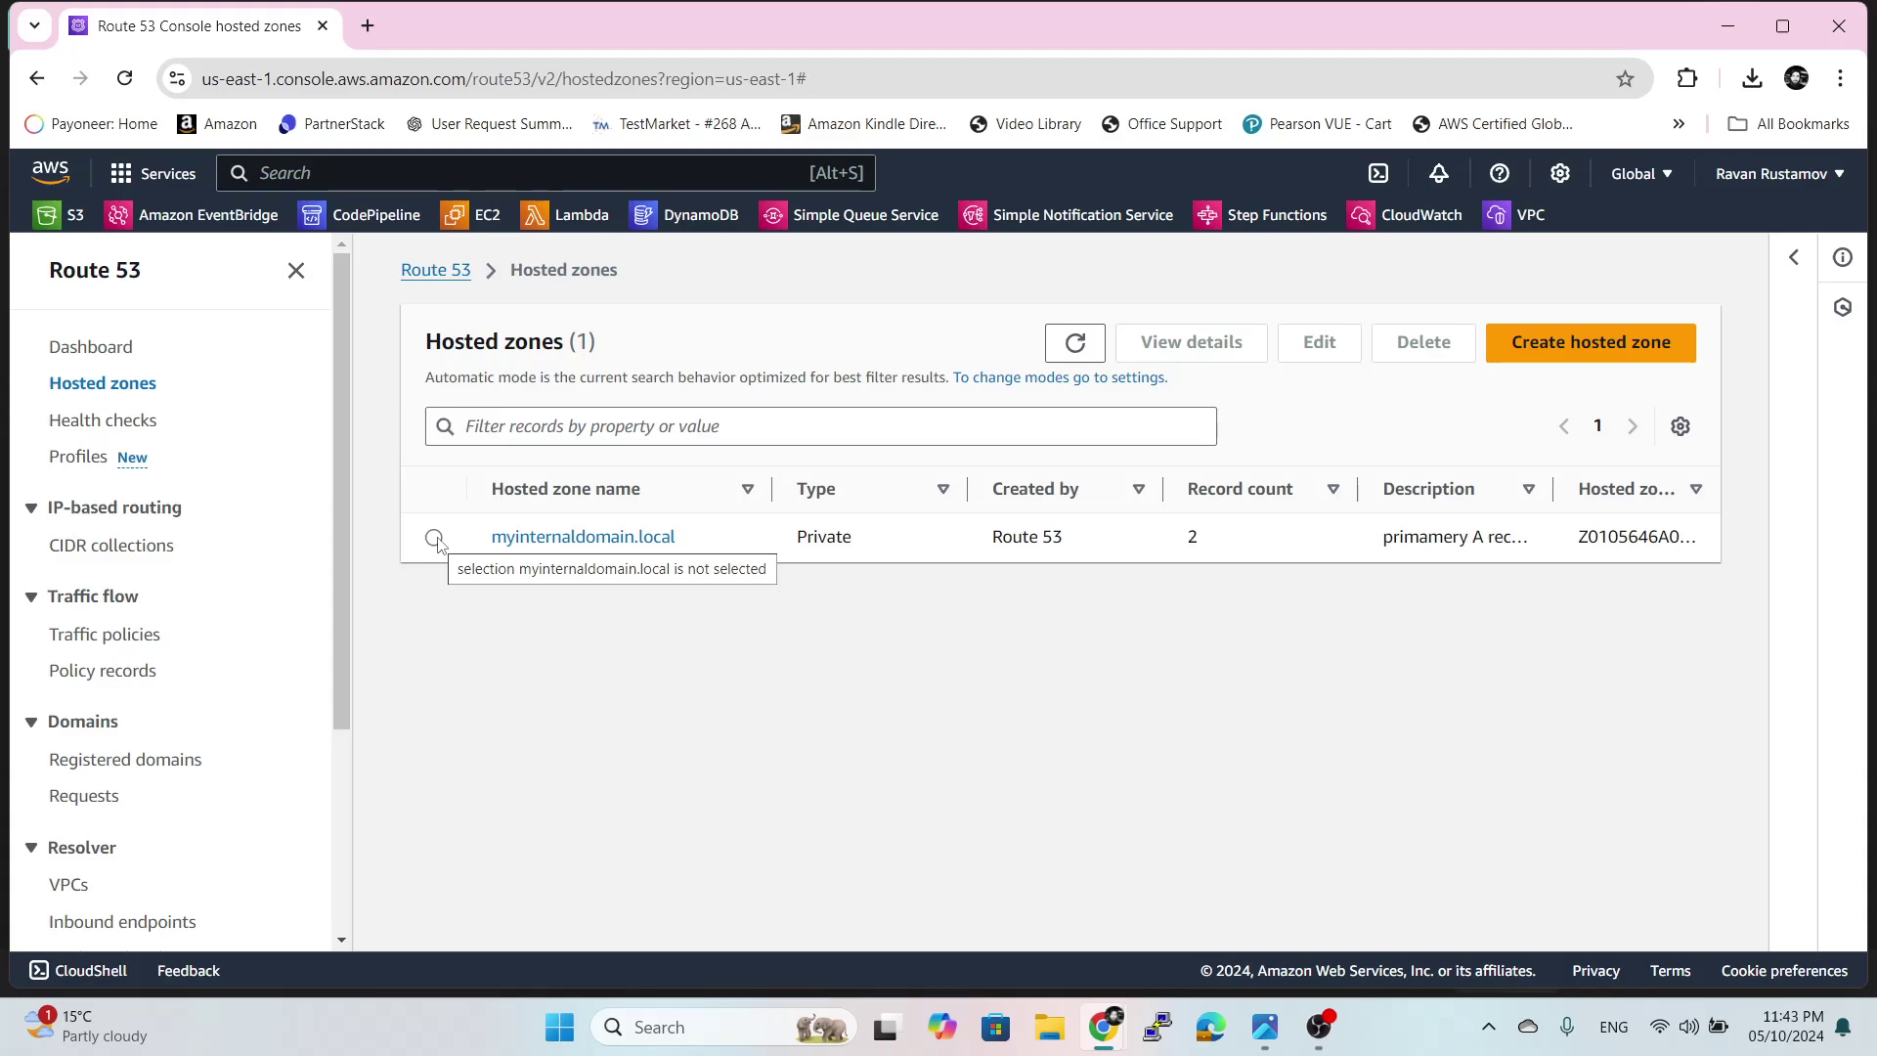
{"action": "left_click", "coordinate": [587, 539]}
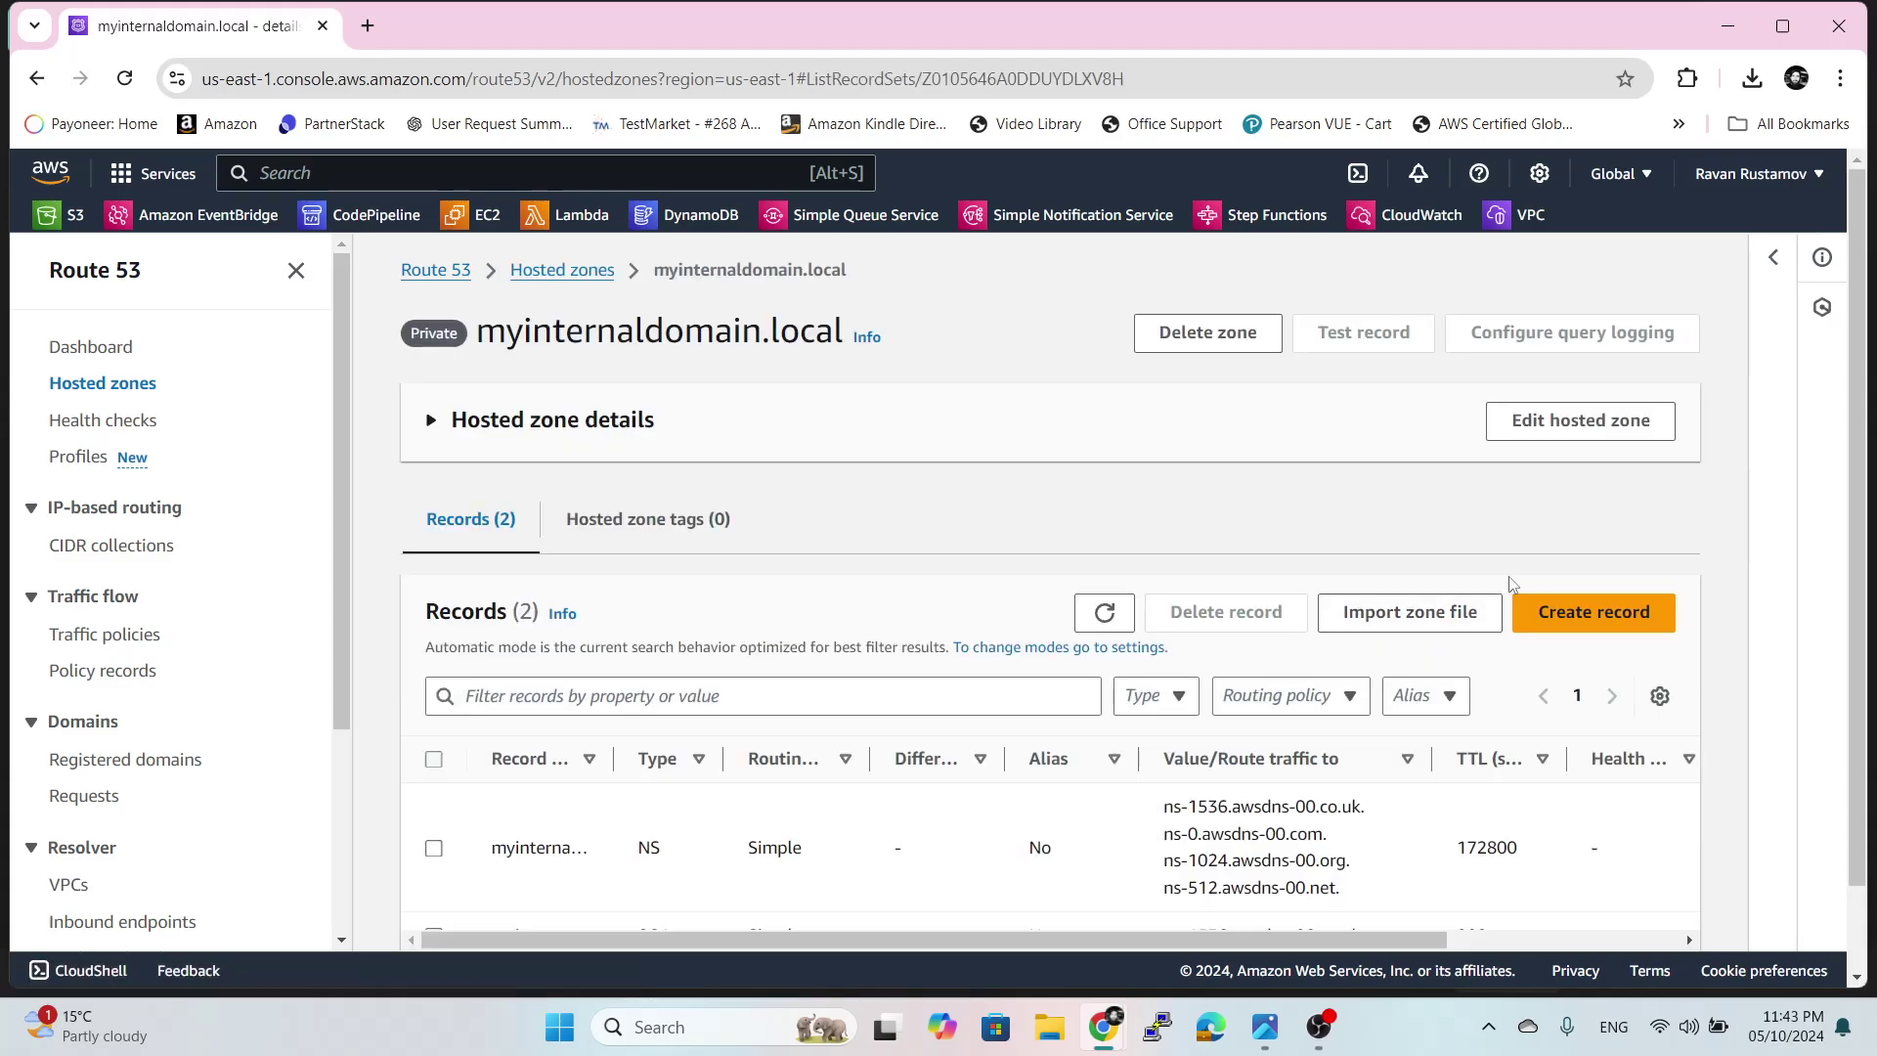
- Start a new record in the myinternaldomain.local hosted zone and name it app
{"action": "left_click", "coordinate": [1647, 610]}
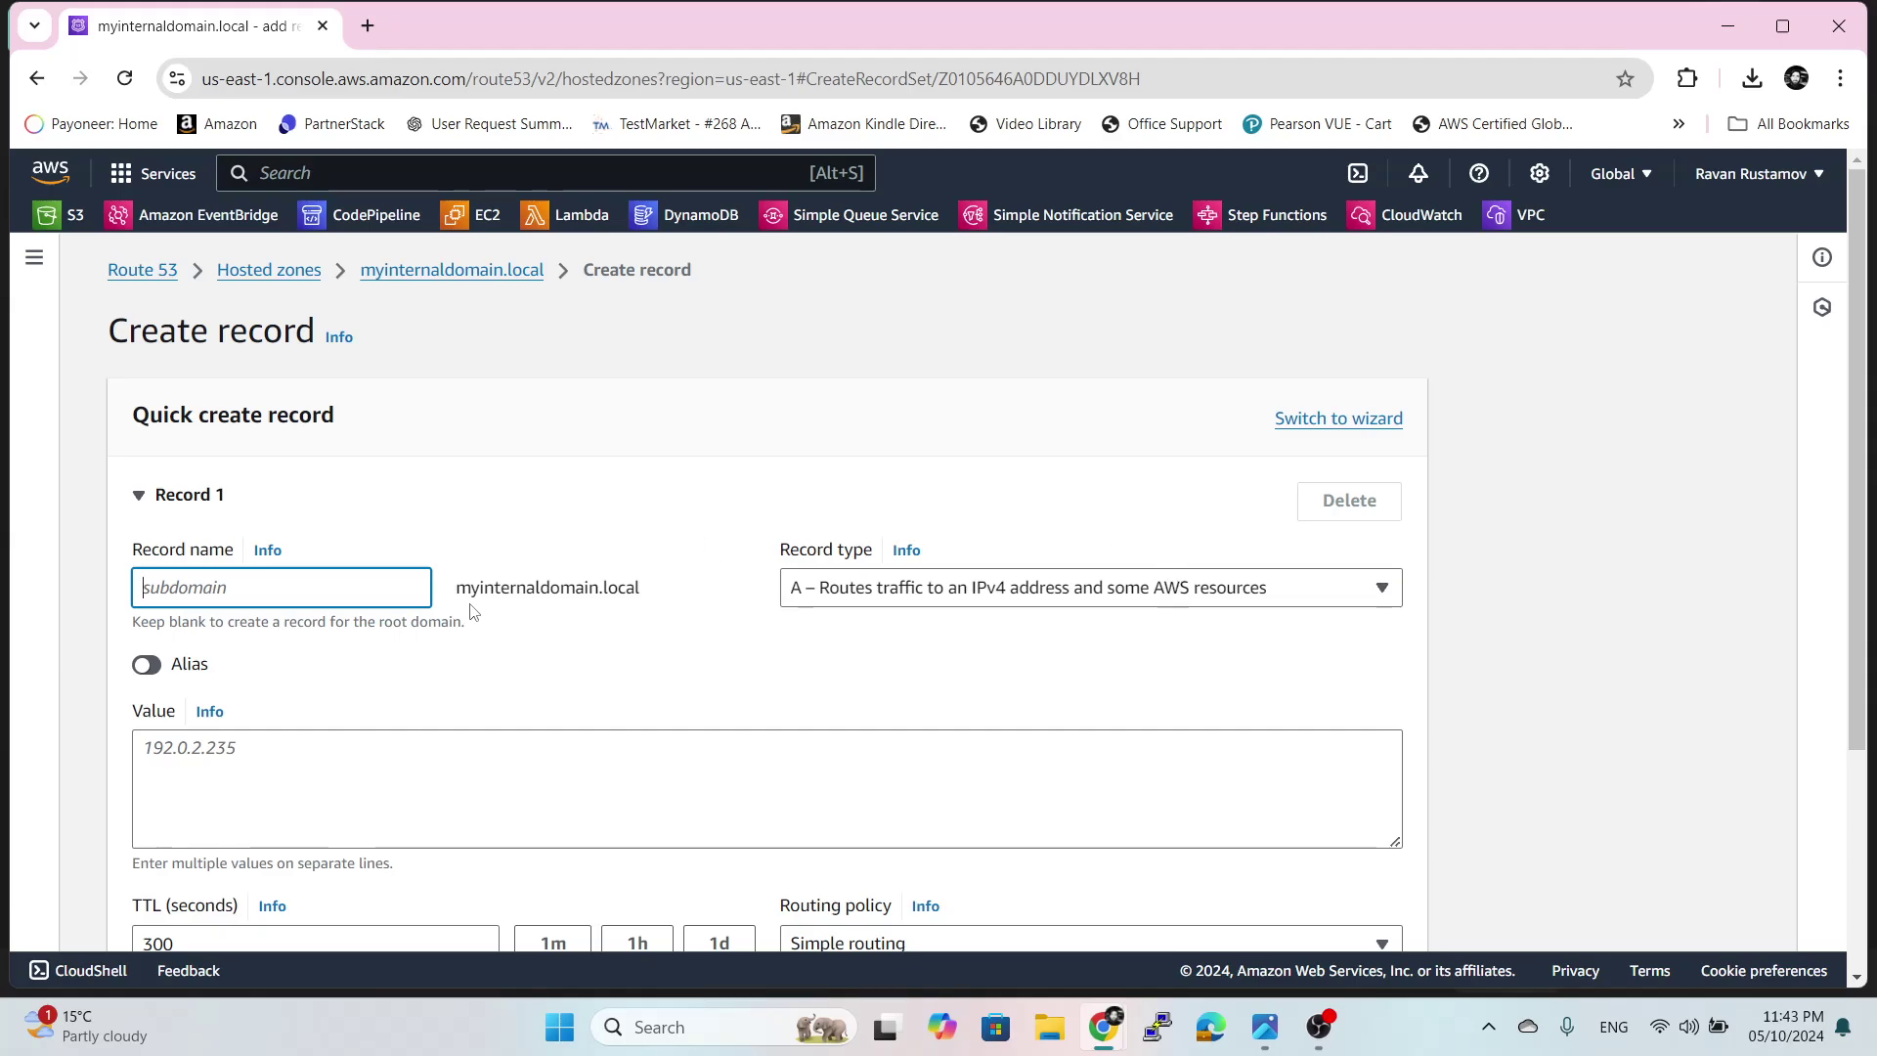
{"action": "type", "text": "app"}
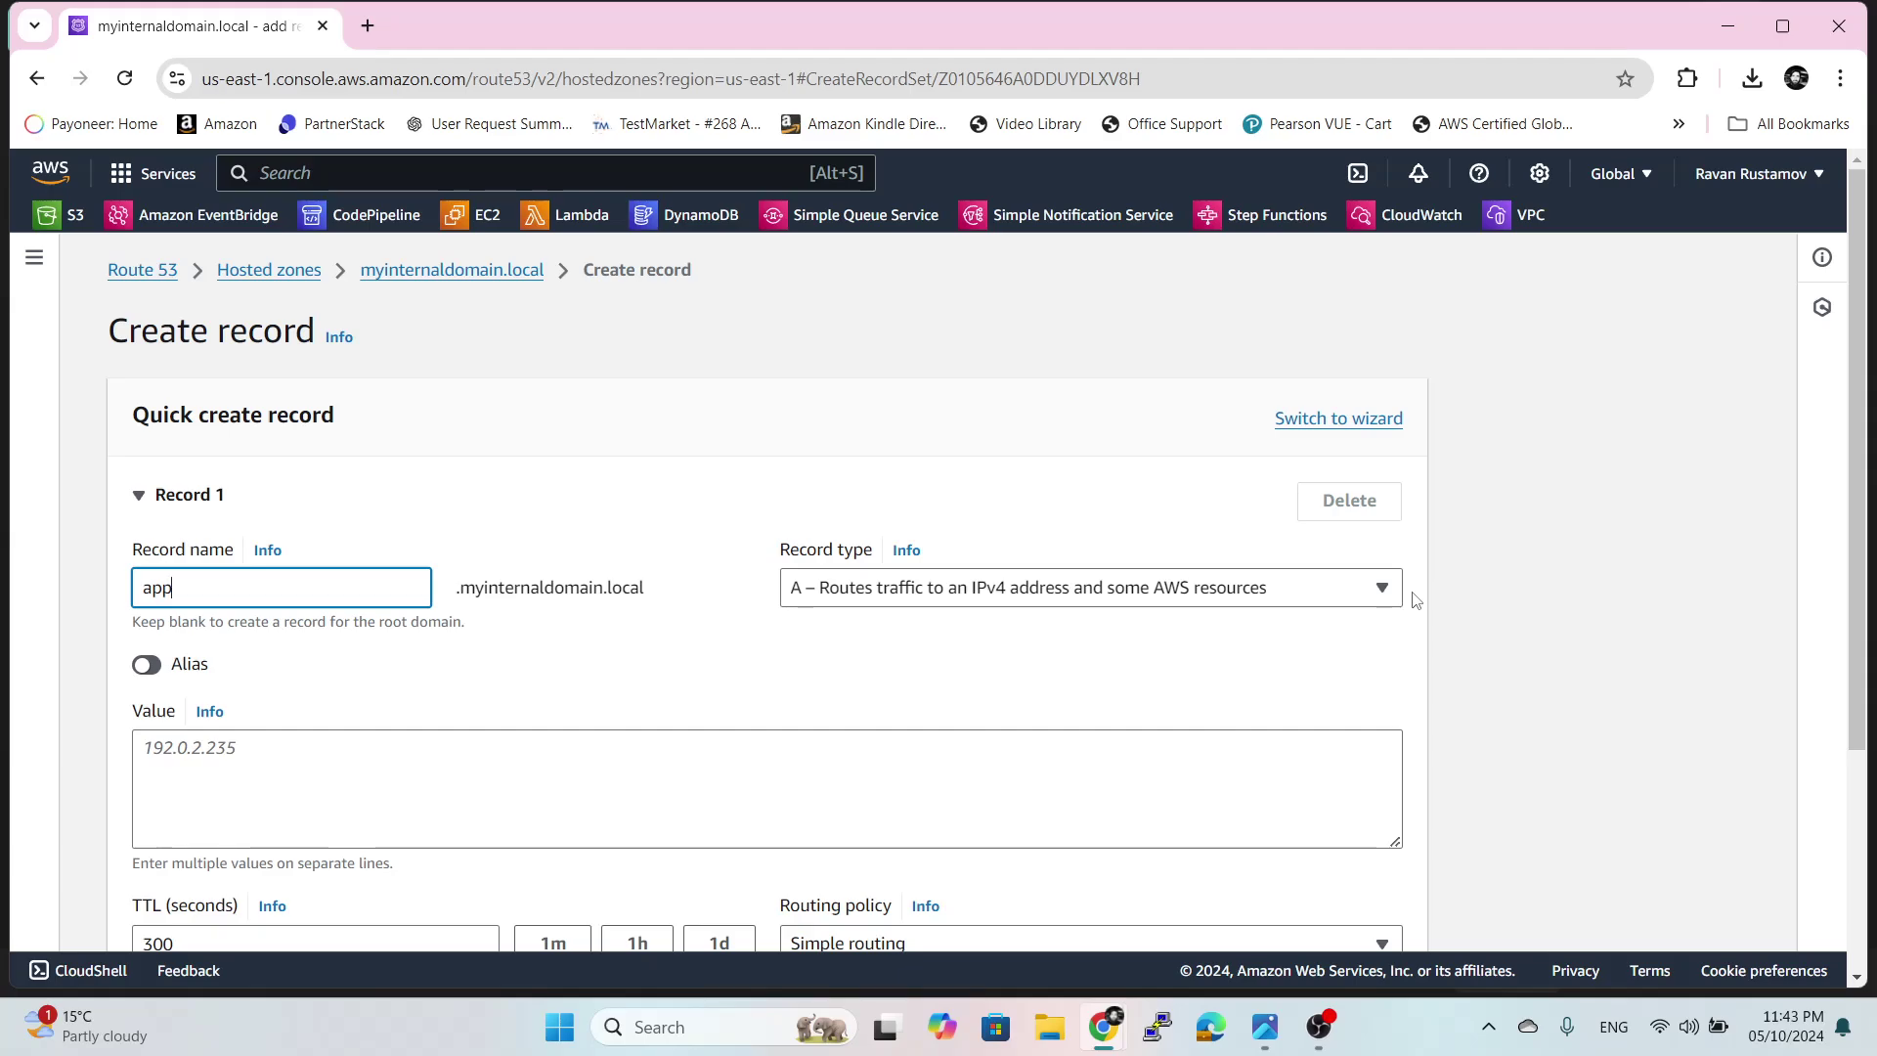
{"action": "left_click", "coordinate": [1653, 548]}
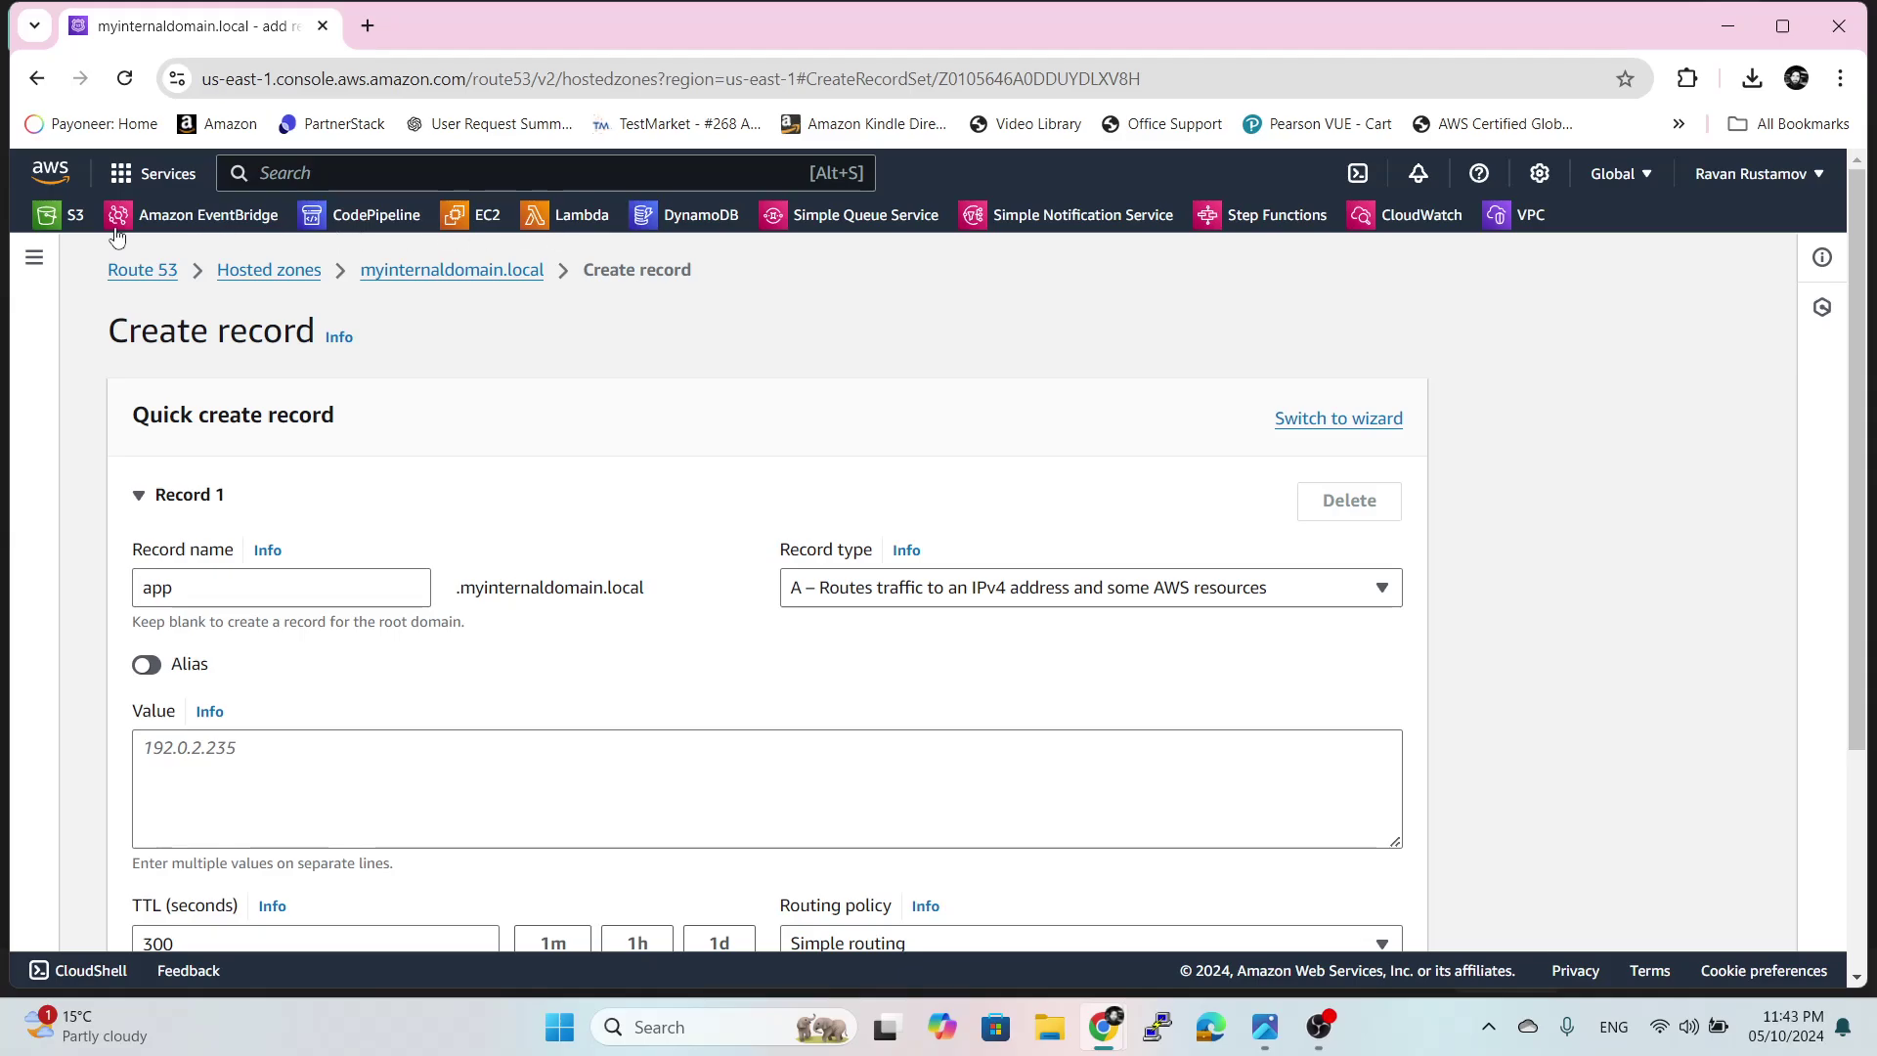
- Open the AWS console in a second browser tab and list the running EC2 instances in N. Virginia
{"action": "right_click", "coordinate": [1503, 221]}
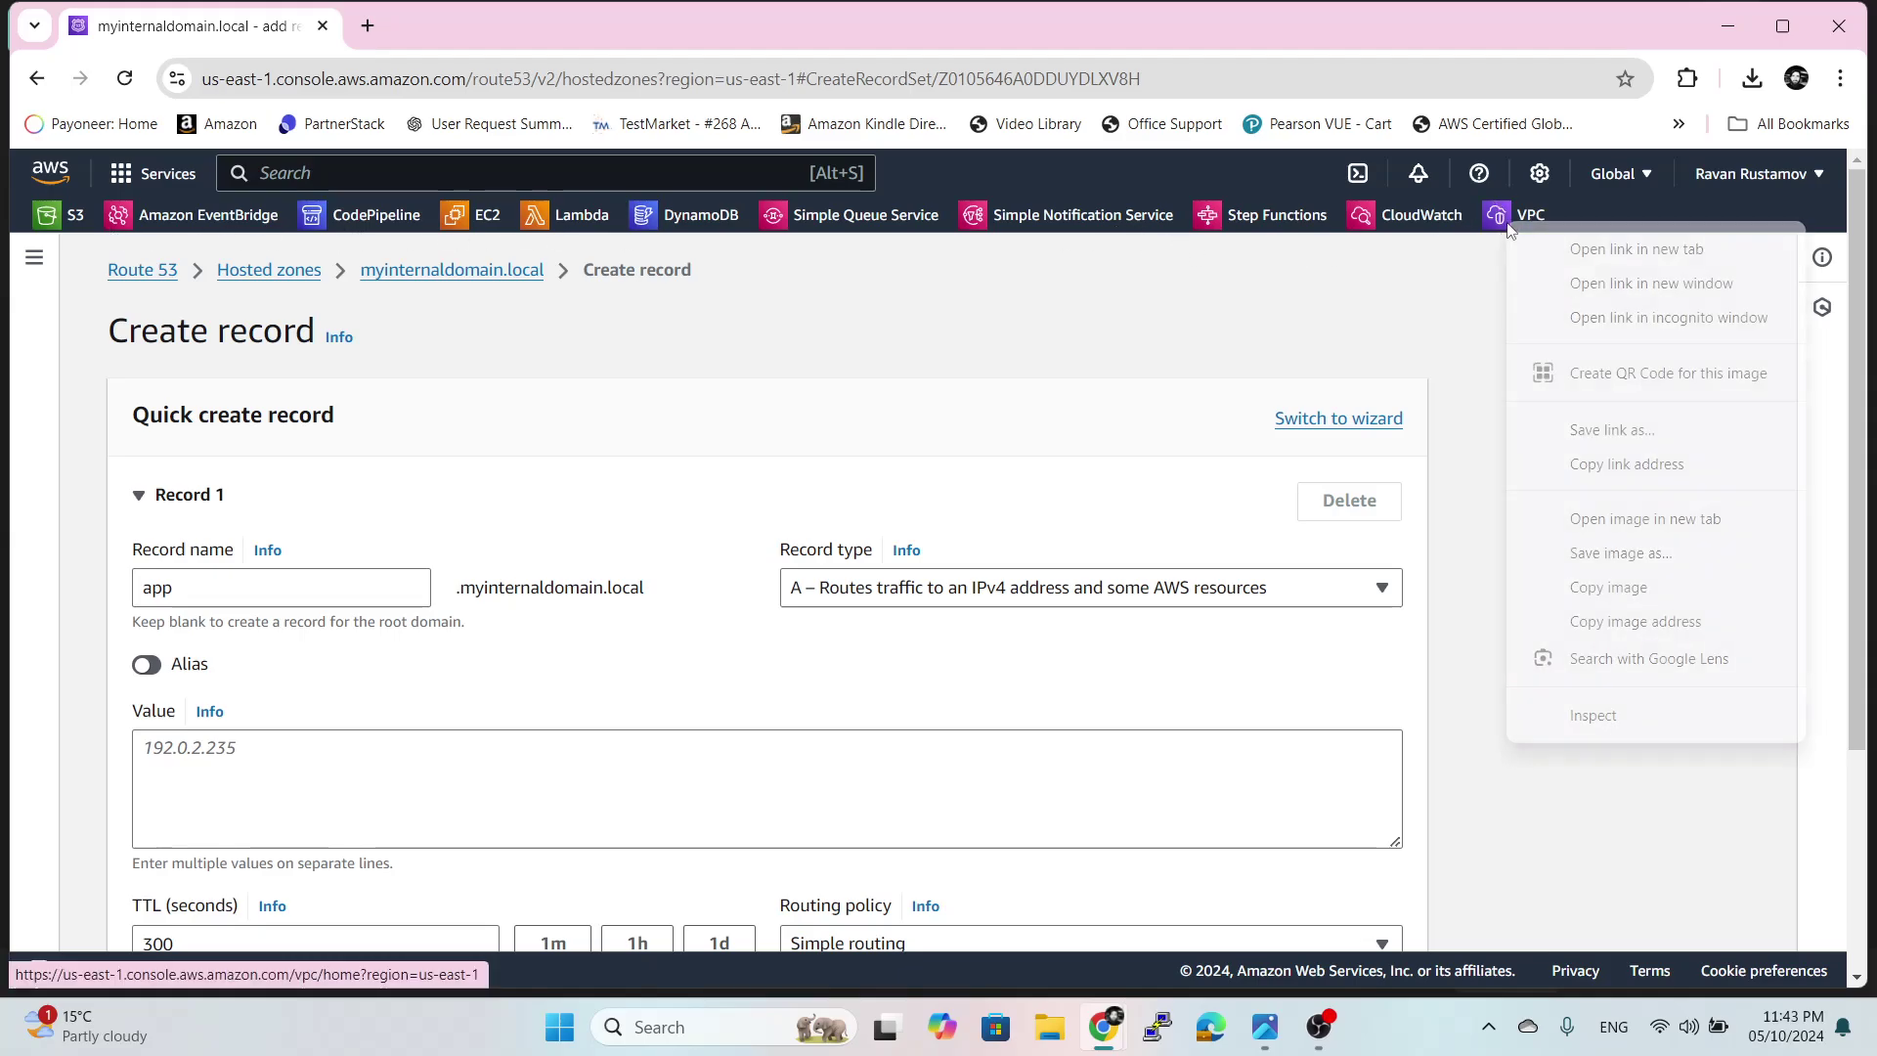
{"action": "left_click", "coordinate": [1559, 251]}
{"action": "left_click", "coordinate": [492, 24]}
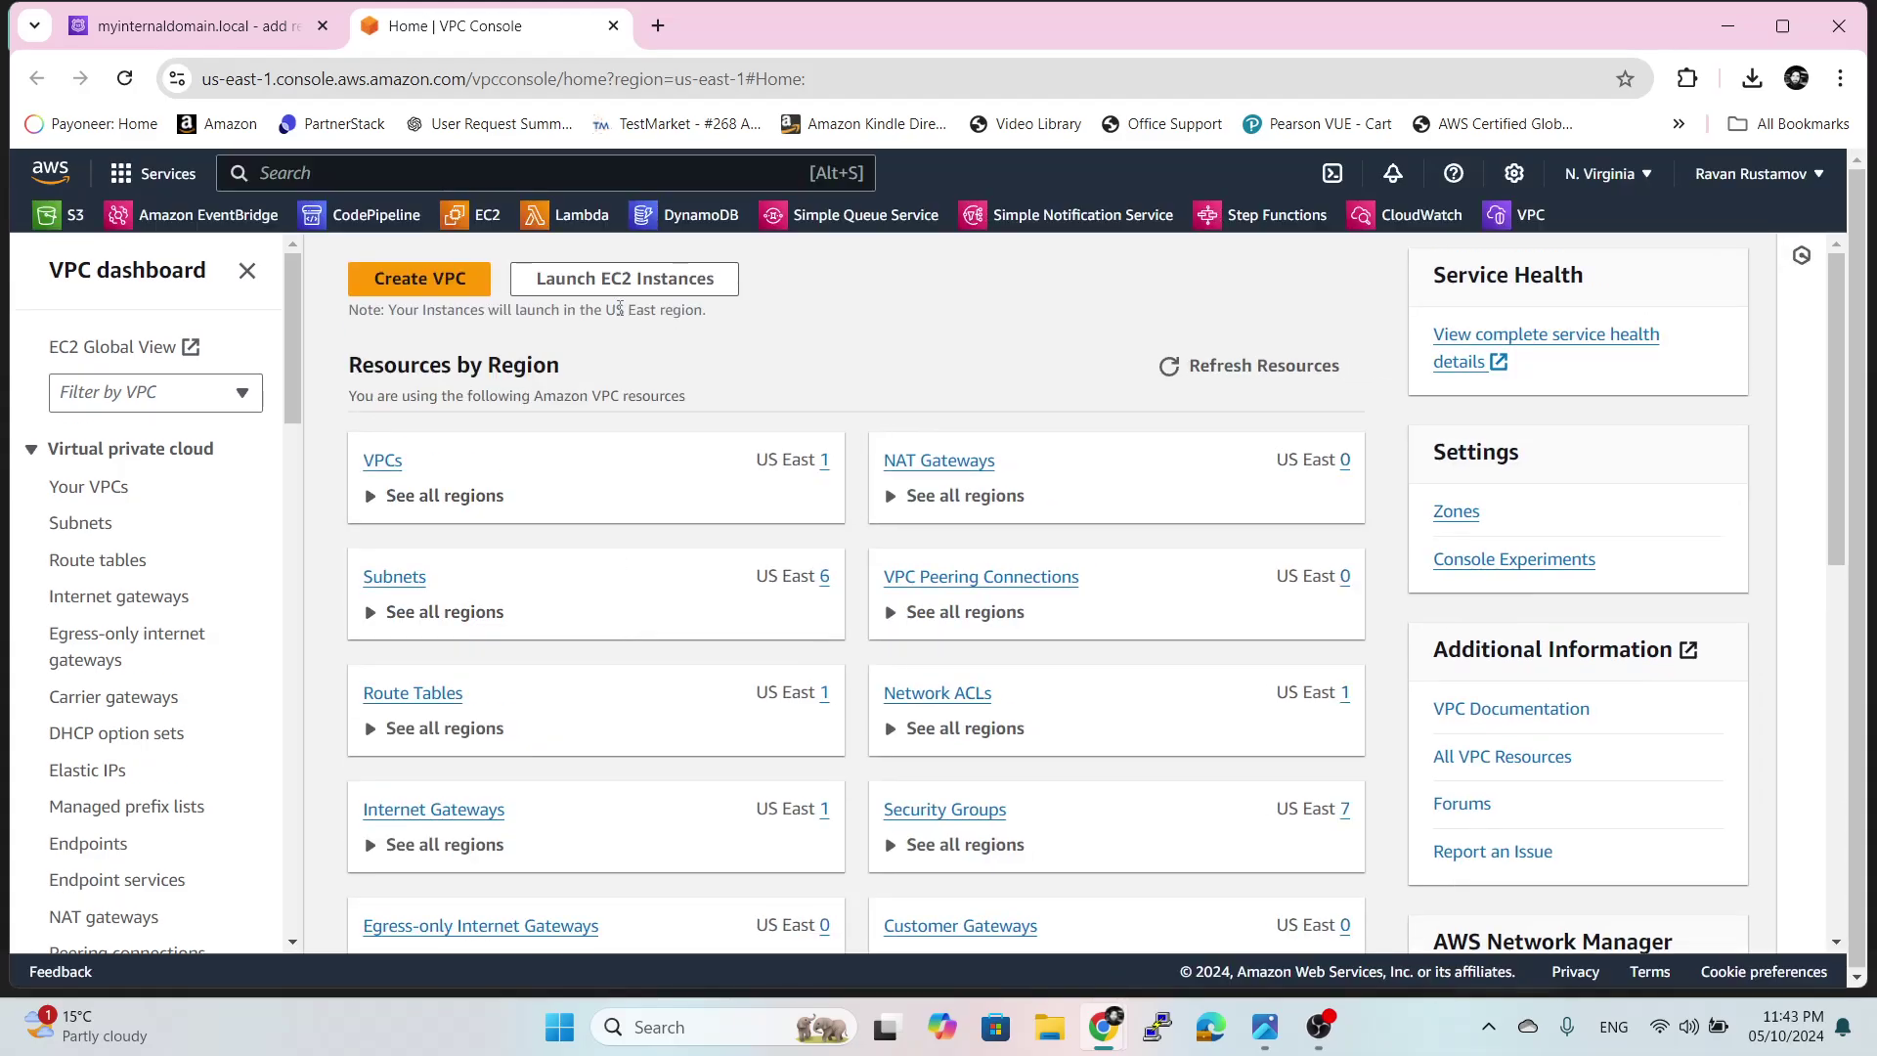
{"action": "left_click", "coordinate": [482, 222]}
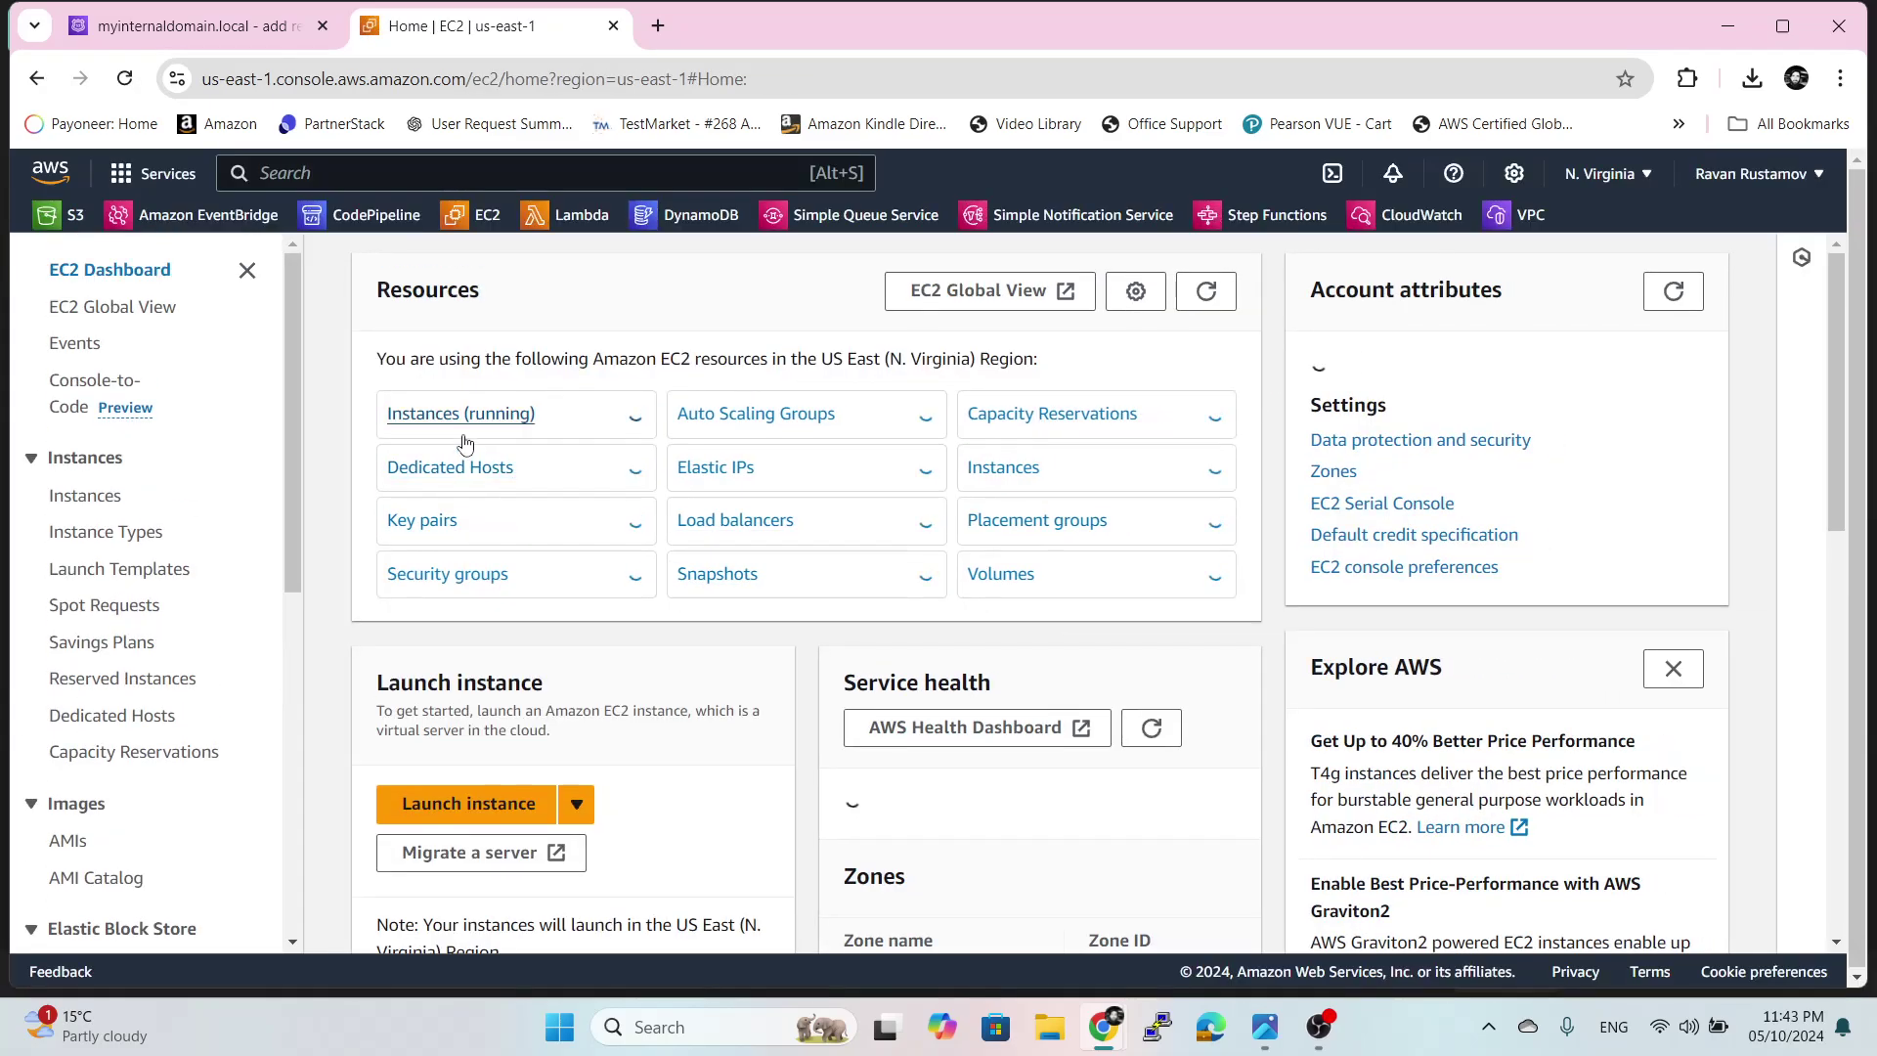
{"action": "left_click", "coordinate": [462, 415]}
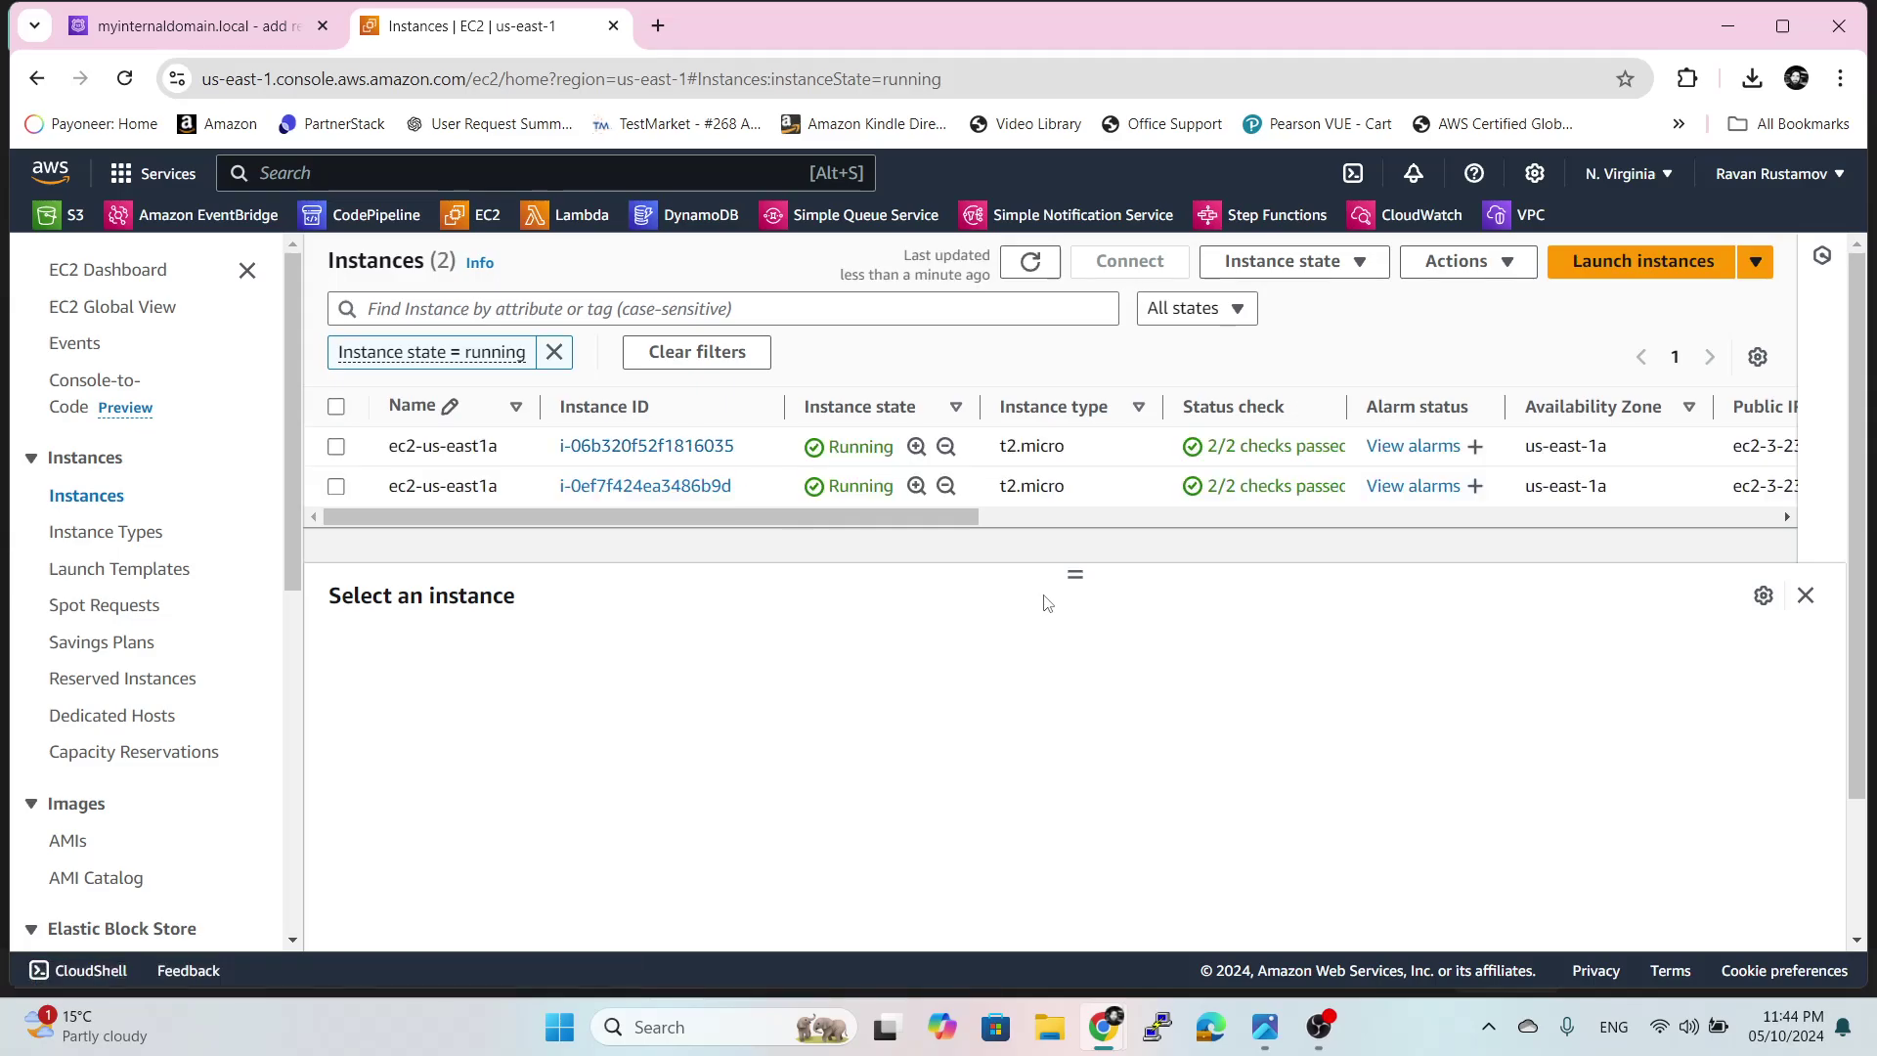
- Copy the private IPv4 address 172.31.15.102 of the first listed instance and paste it as the app record's value
{"action": "left_click", "coordinate": [336, 446]}
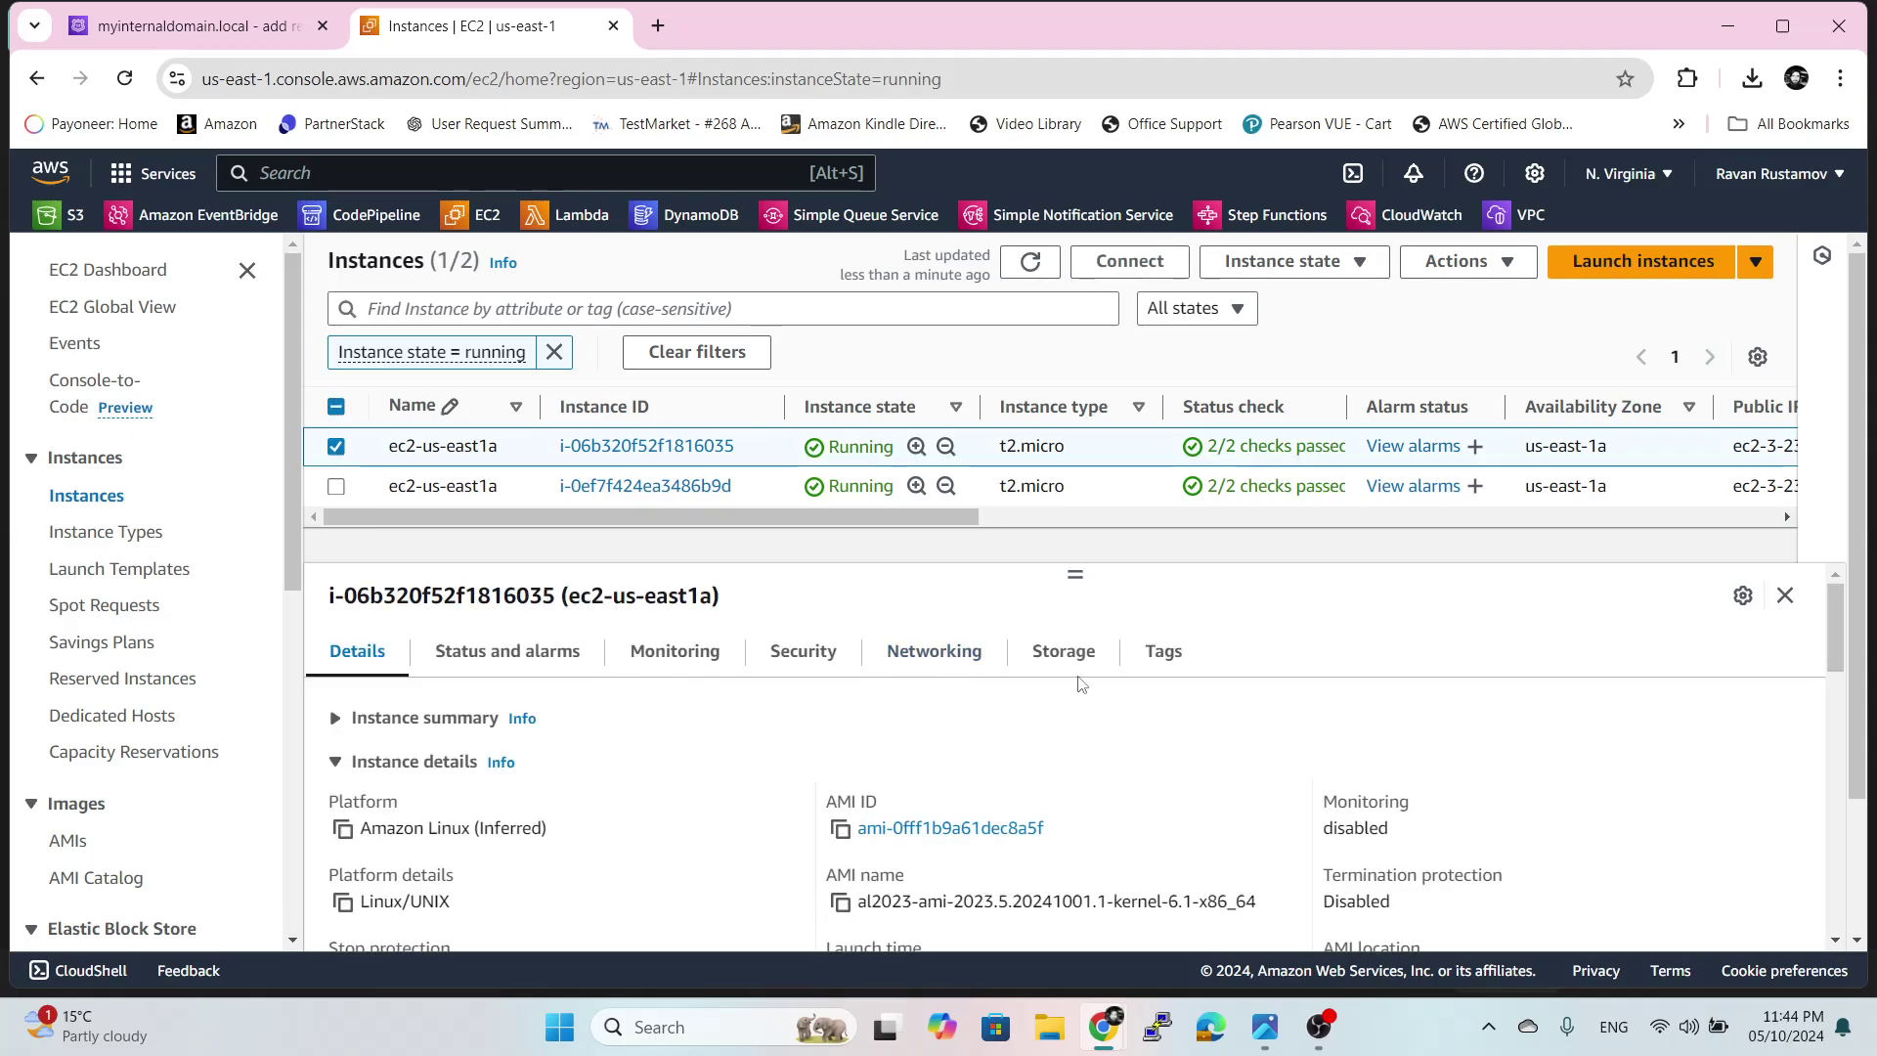
{"action": "left_click", "coordinate": [953, 669]}
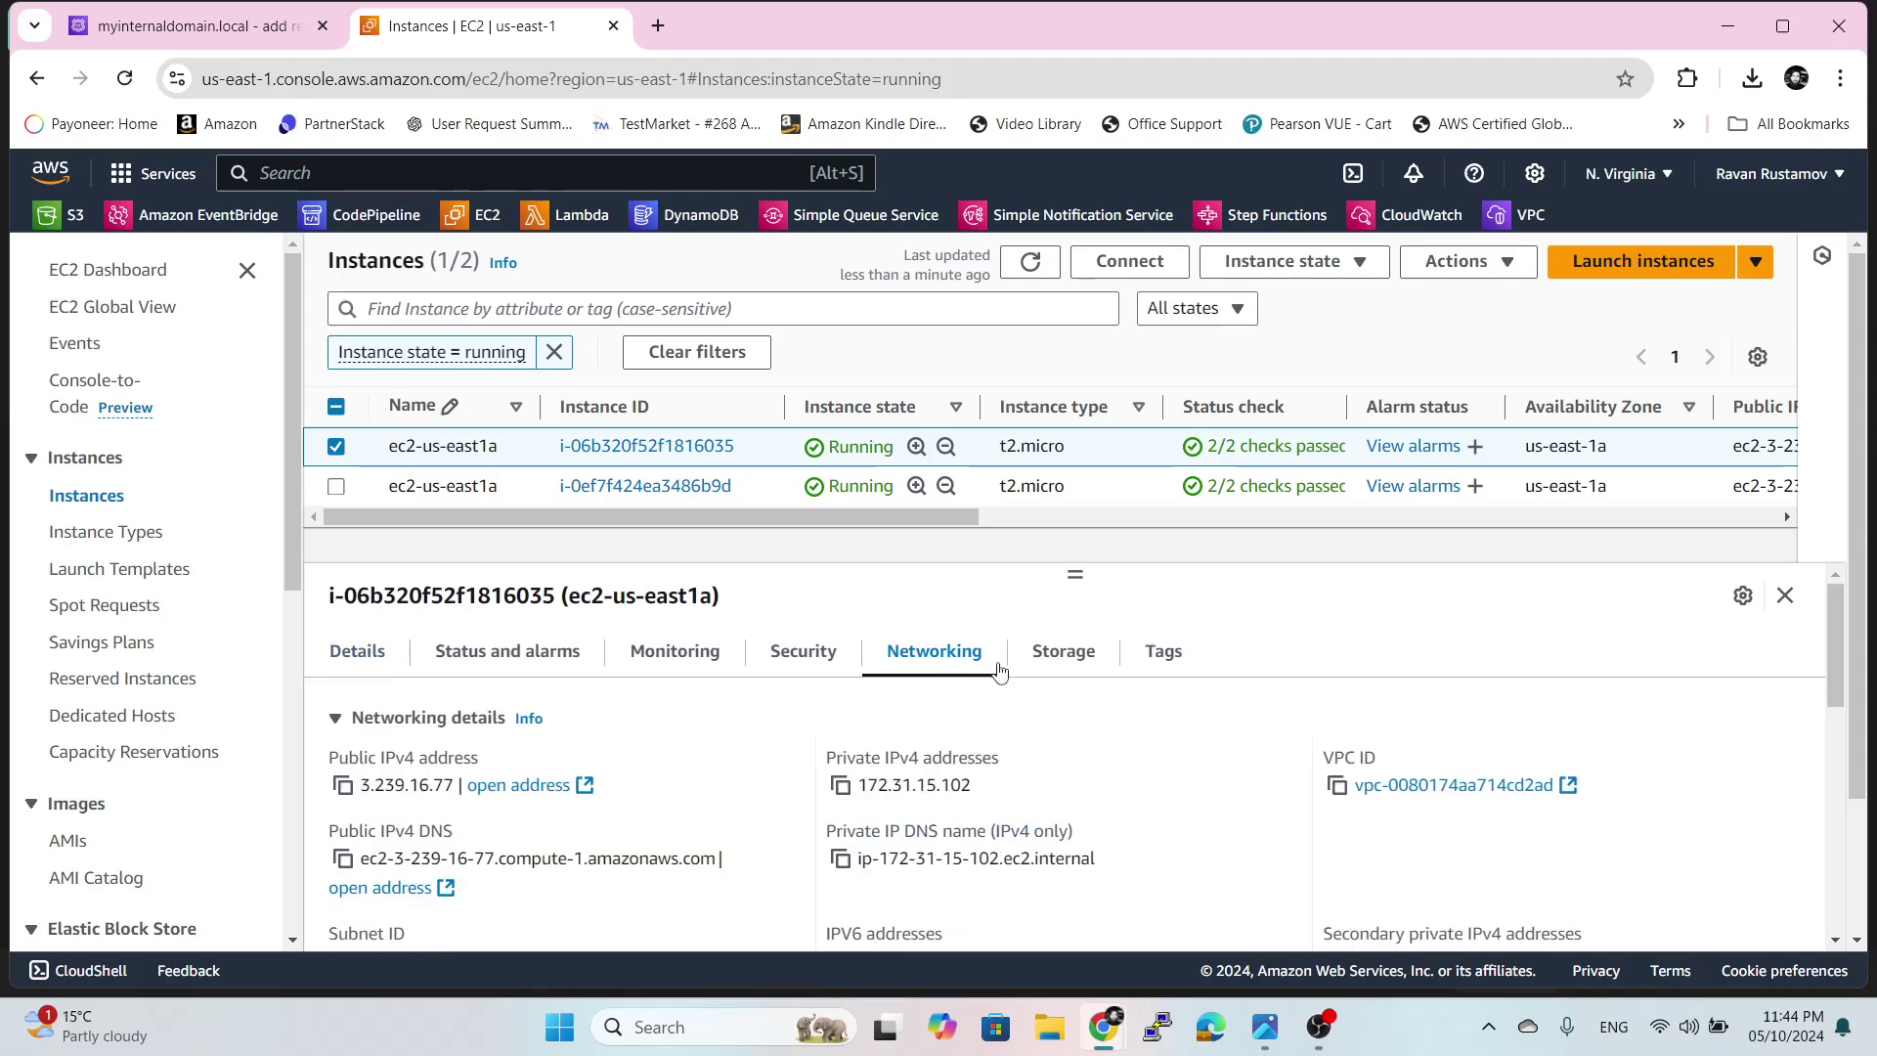
{"action": "left_click", "coordinate": [840, 786]}
{"action": "left_click", "coordinate": [191, 25]}
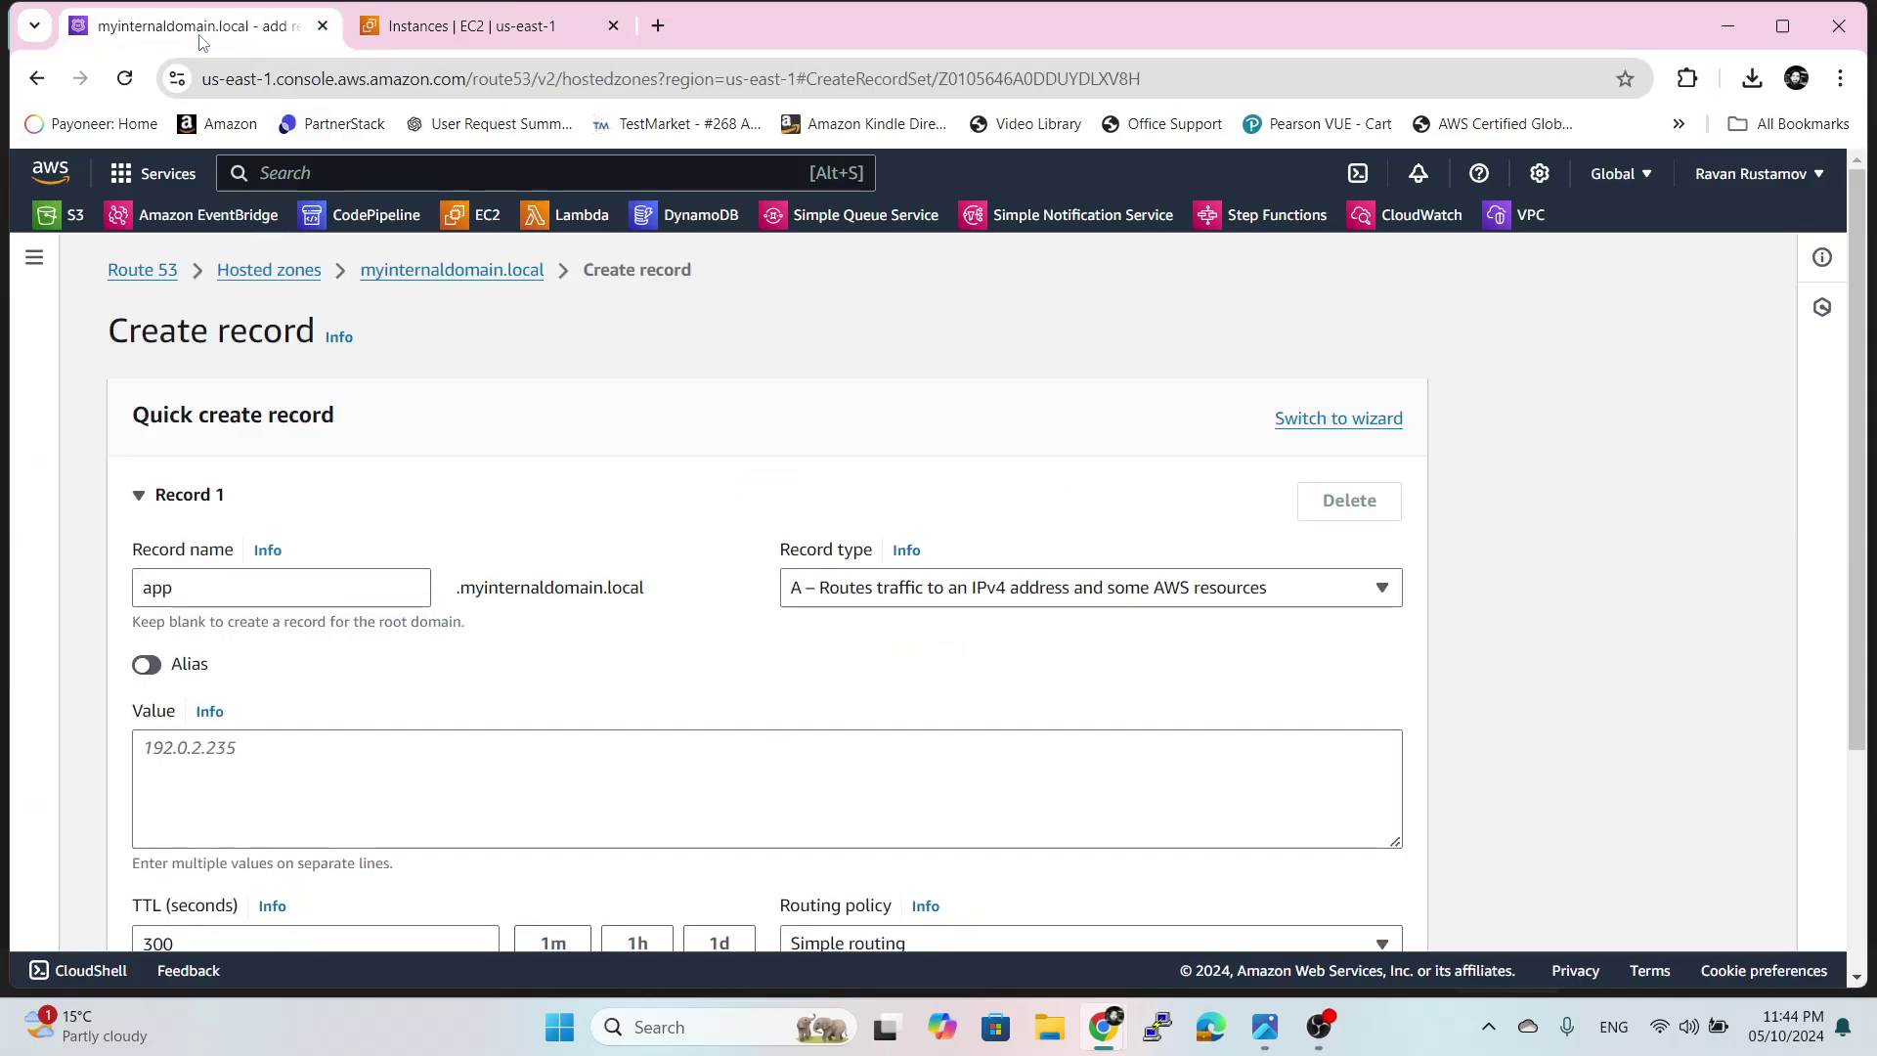
{"action": "left_click", "coordinate": [149, 746]}
{"action": "right_click", "coordinate": [149, 748]}
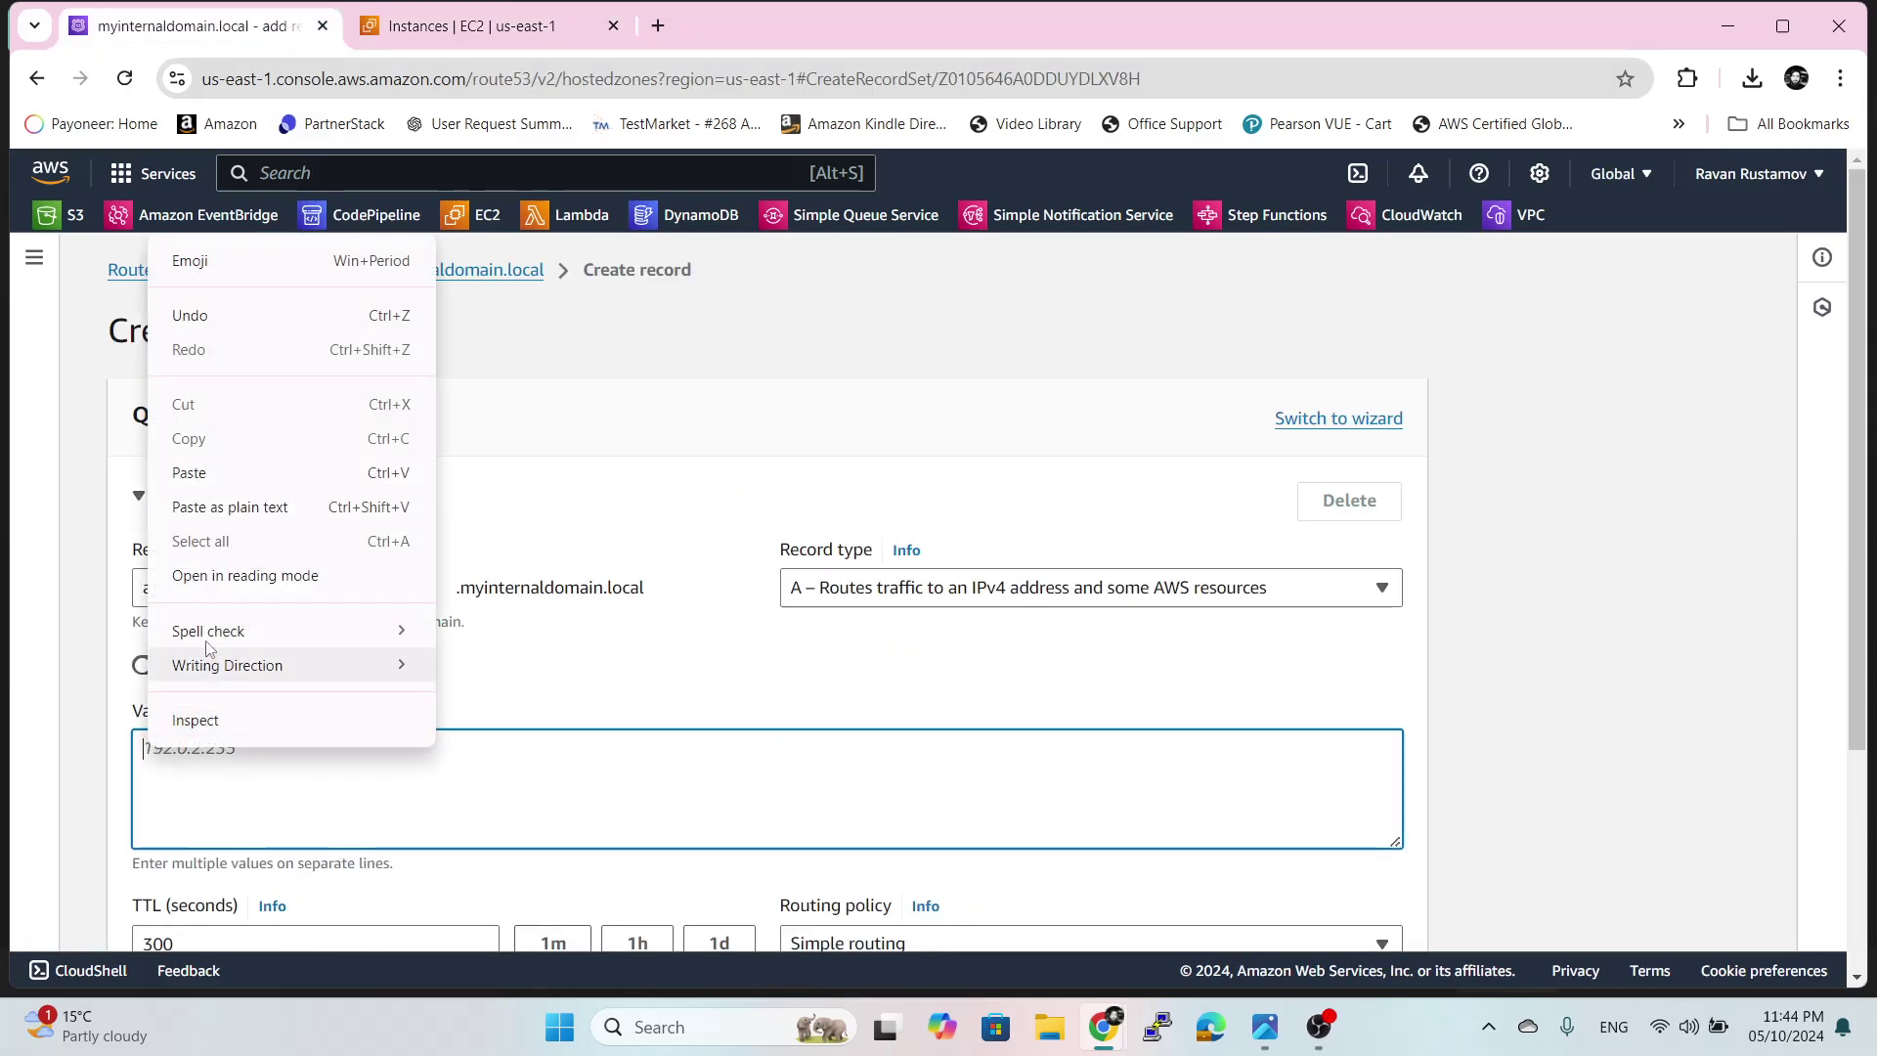
{"action": "left_click", "coordinate": [254, 507]}
- Review the app record's type, value and Simple routing policy, and try to create the record
{"action": "scroll", "coordinate": [684, 704], "scroll_direction": "down", "scroll_amount": 3}
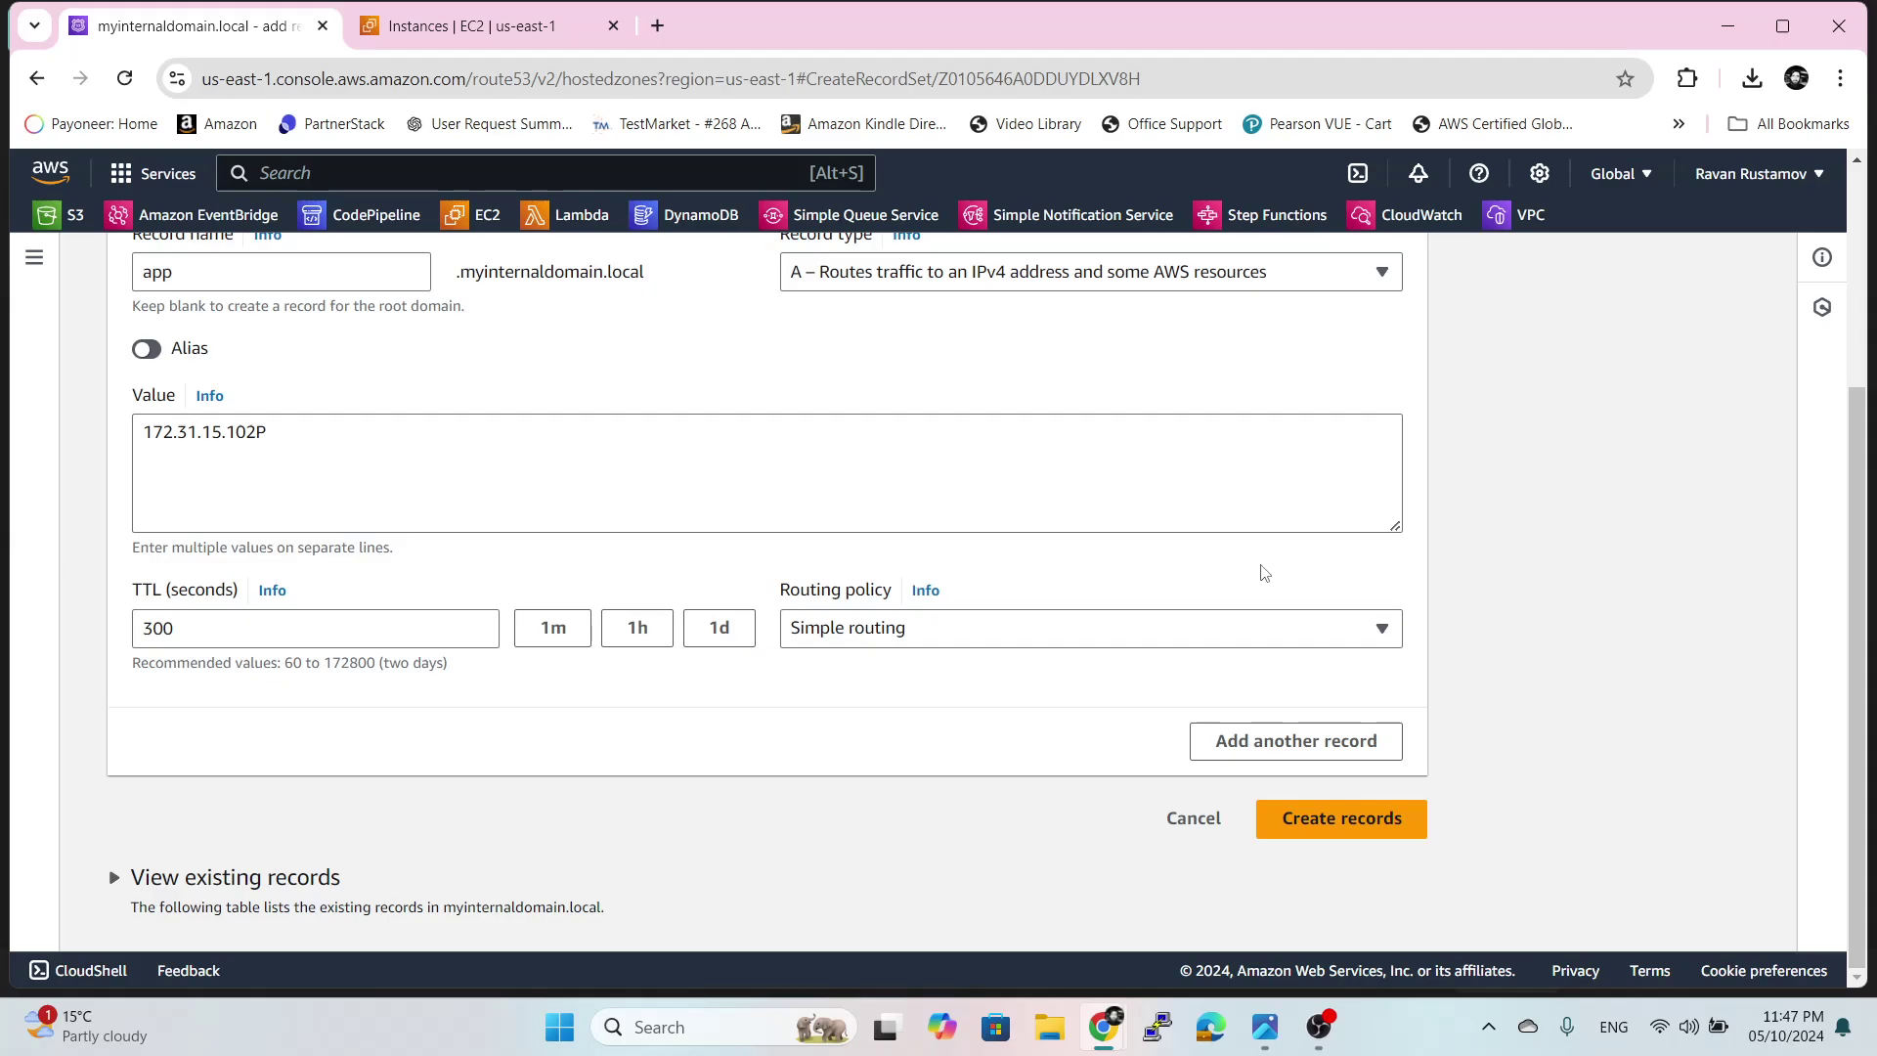
{"action": "scroll", "coordinate": [1306, 547], "scroll_direction": "up", "scroll_amount": 3}
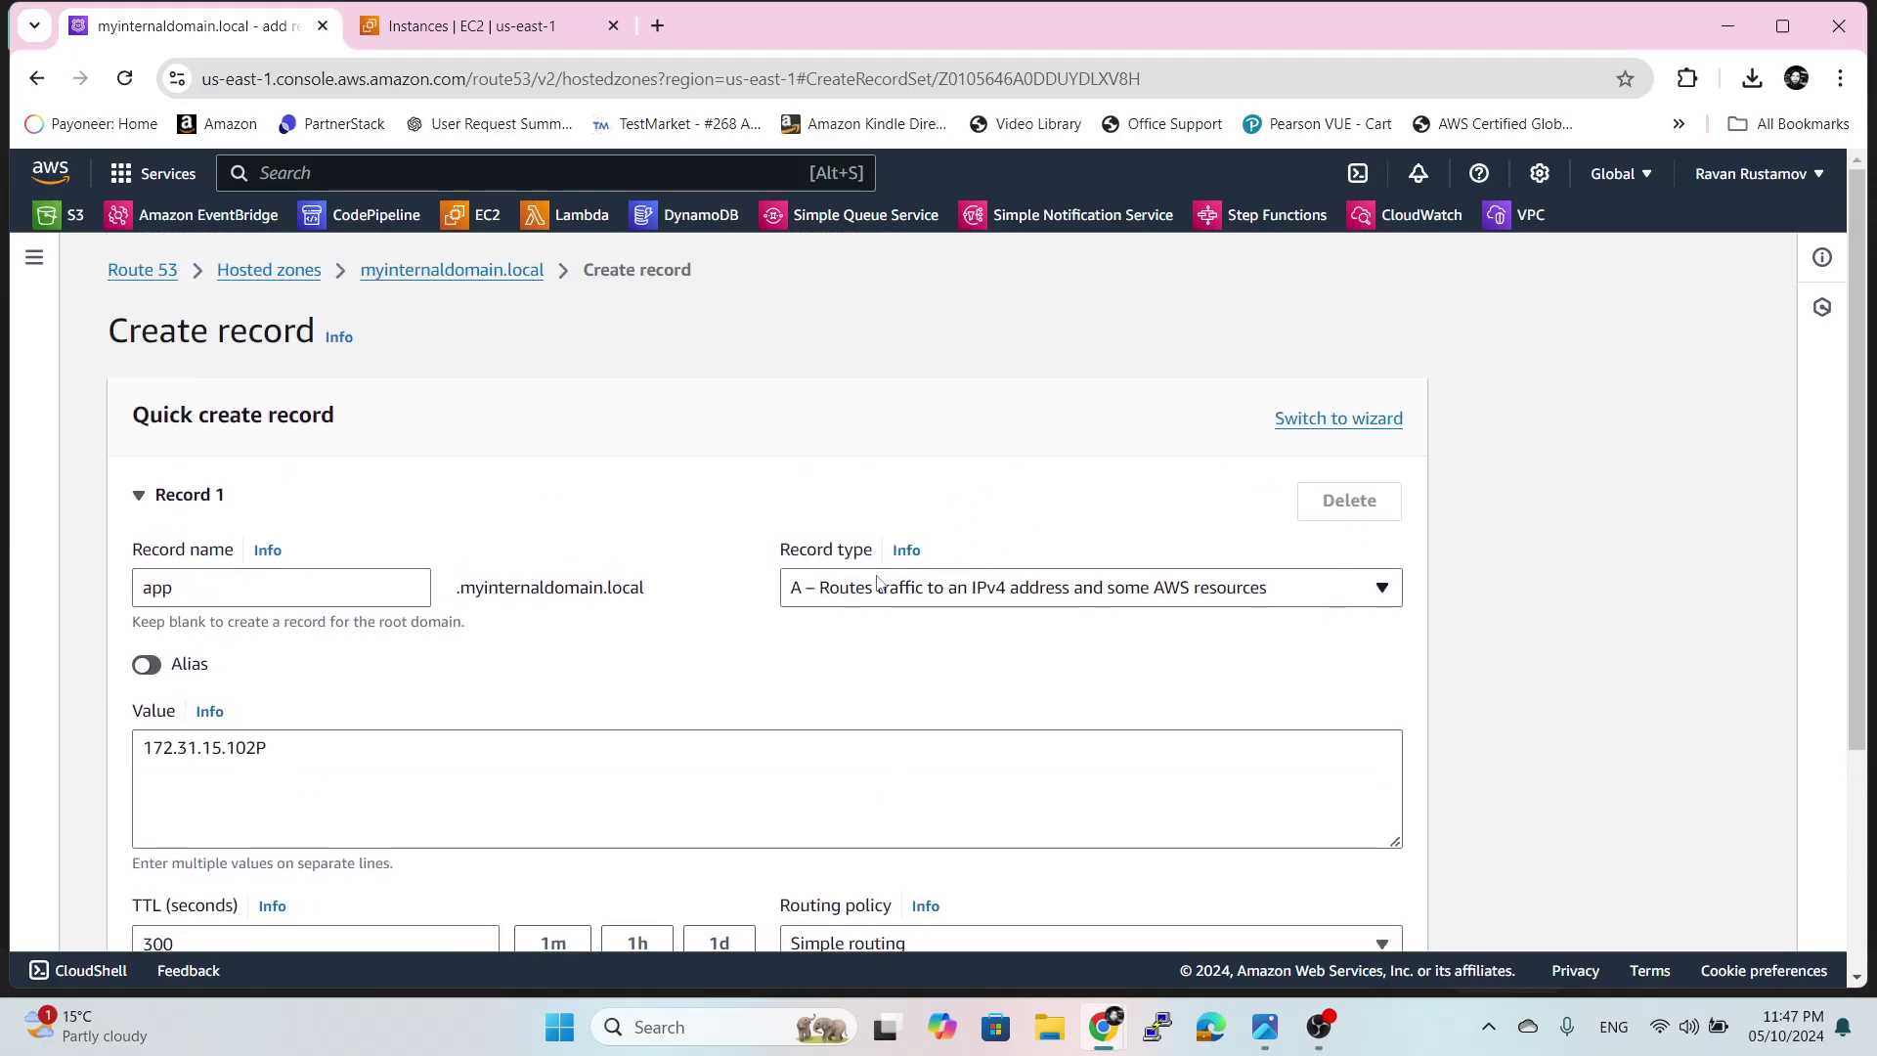
{"action": "scroll", "coordinate": [990, 667], "scroll_direction": "down", "scroll_amount": 3}
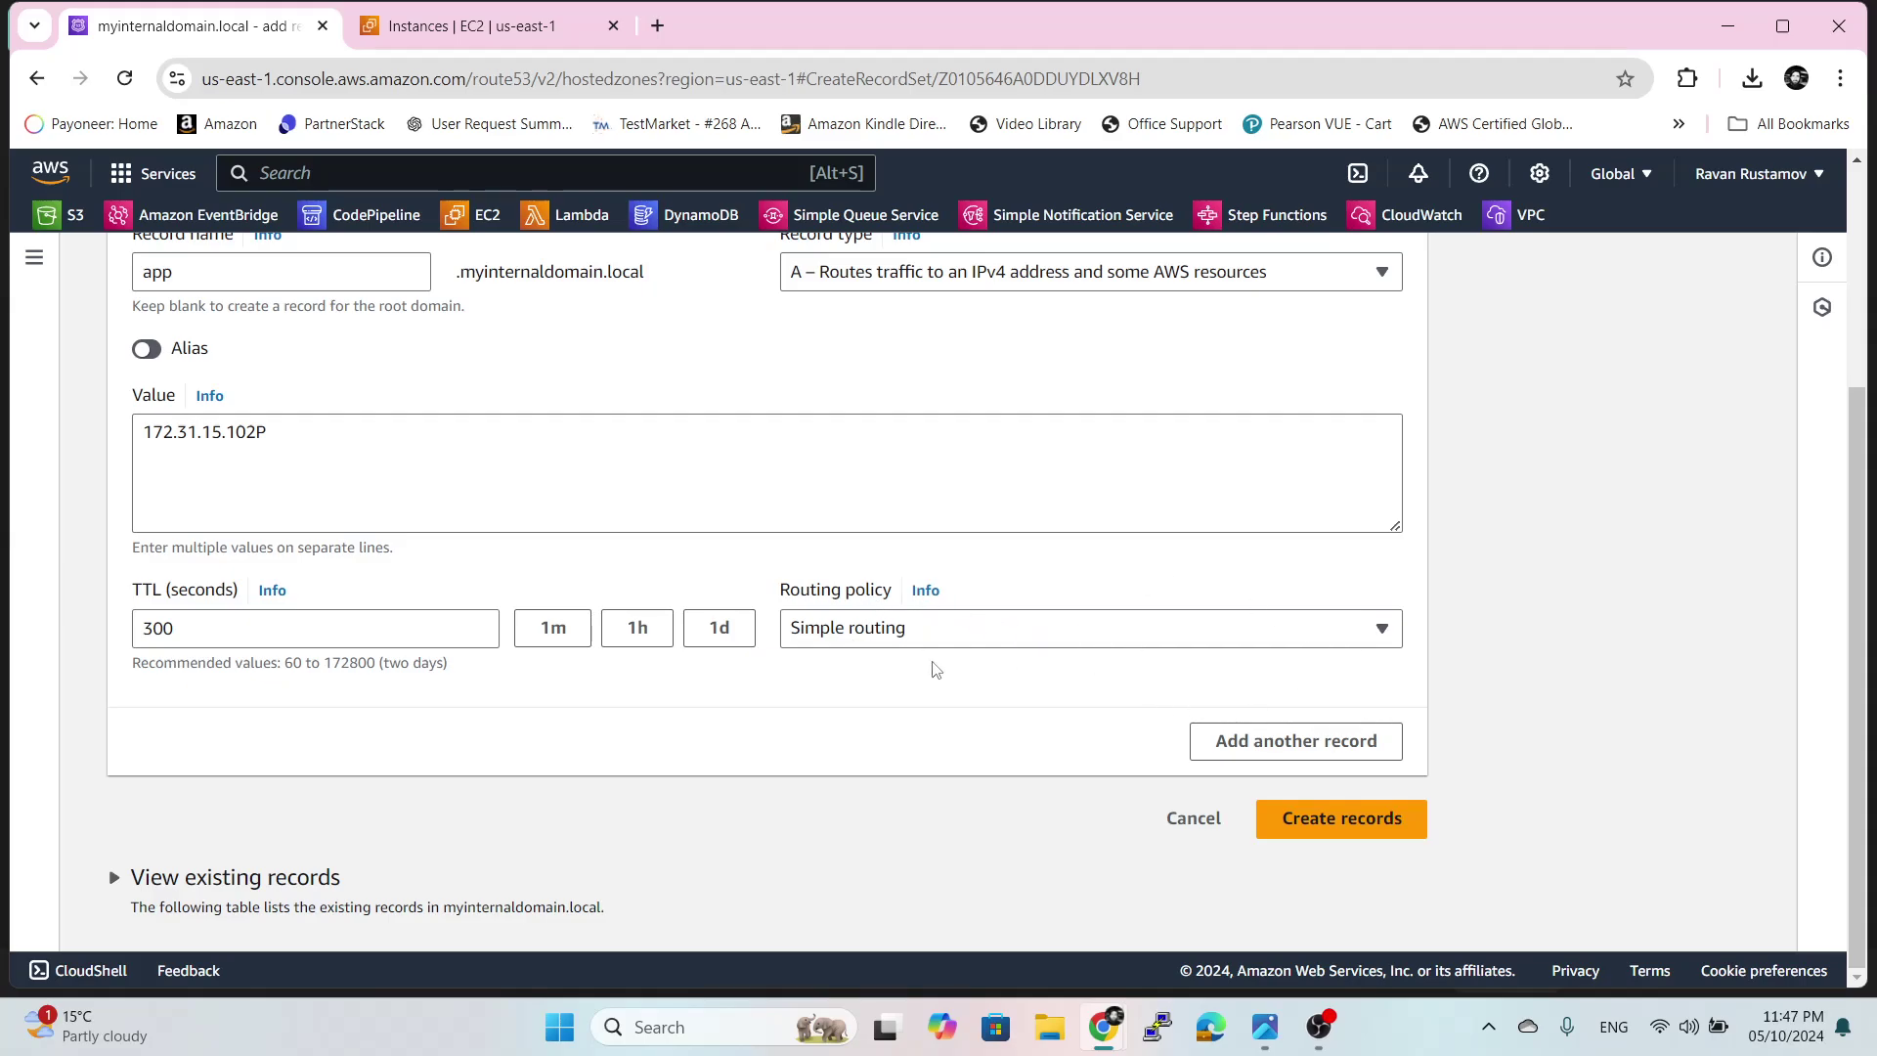
{"action": "left_click", "coordinate": [1340, 826]}
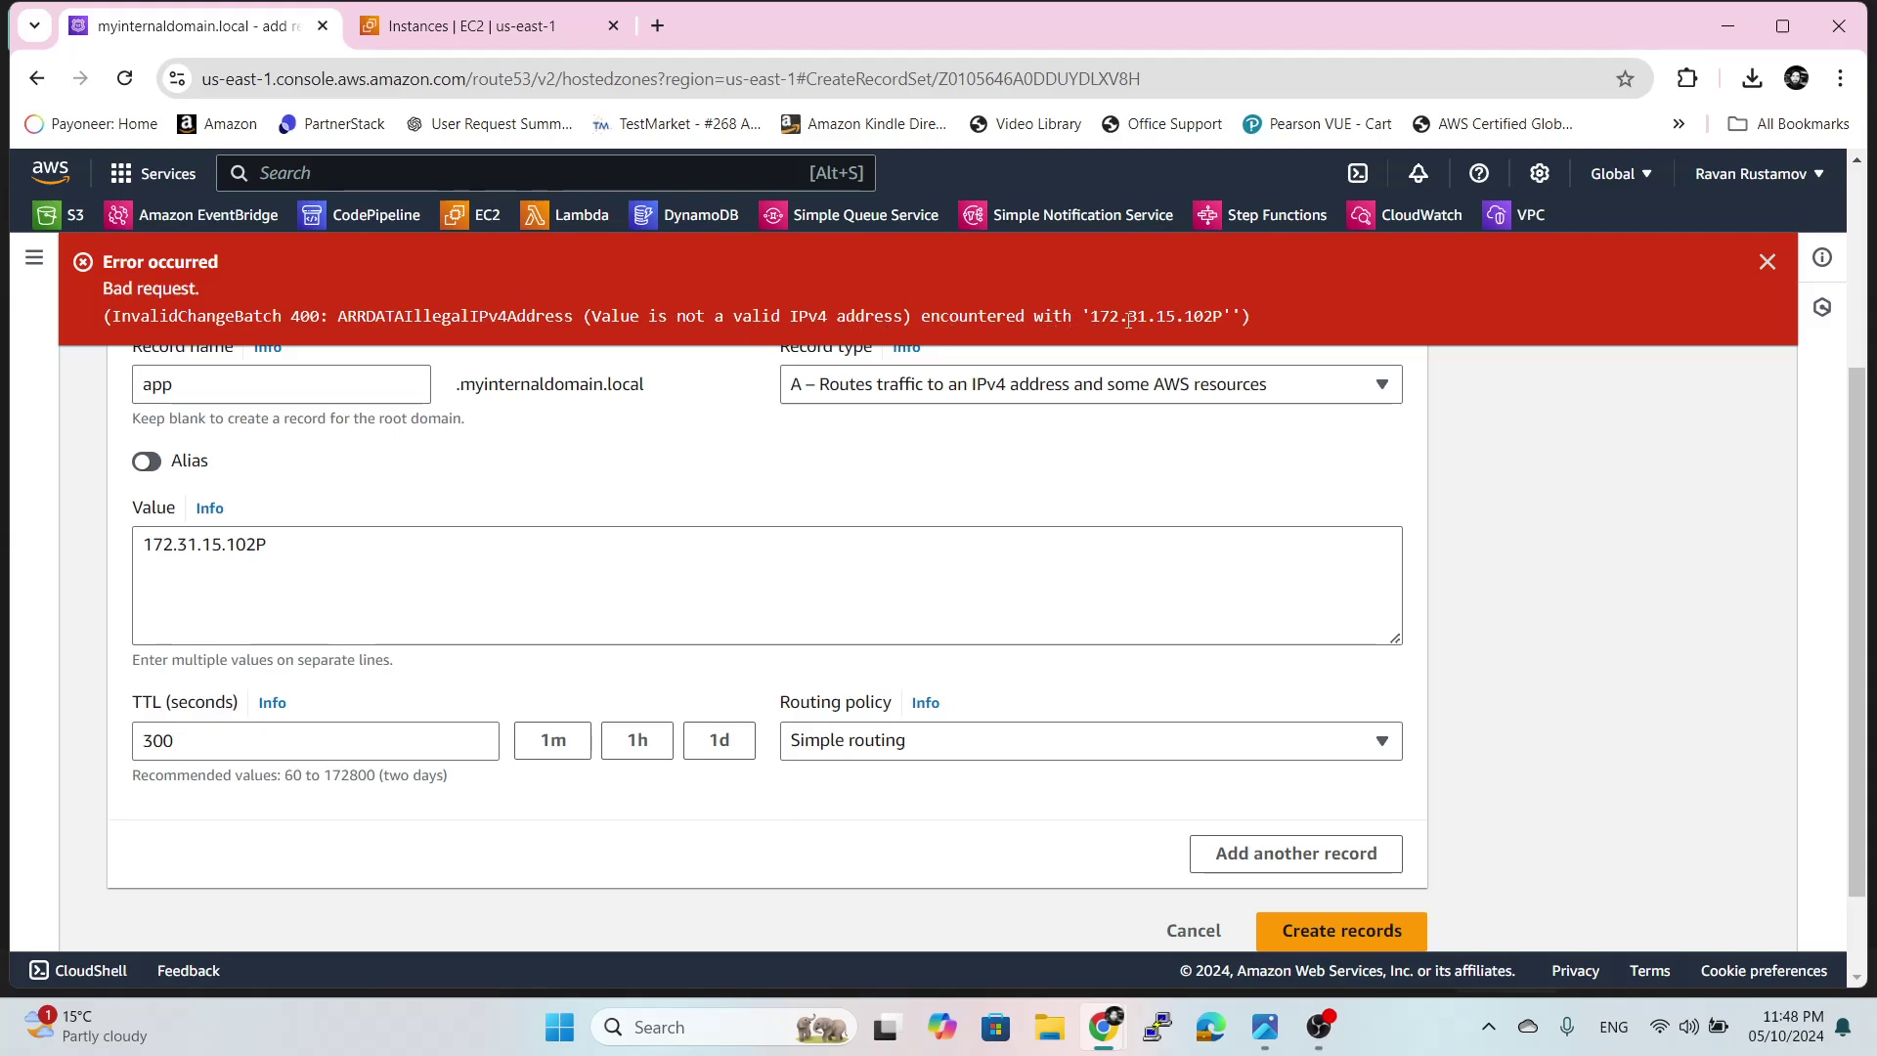
- Remove the stray P from the app record's value, create the record and dismiss the notification
{"action": "left_click", "coordinate": [340, 546]}
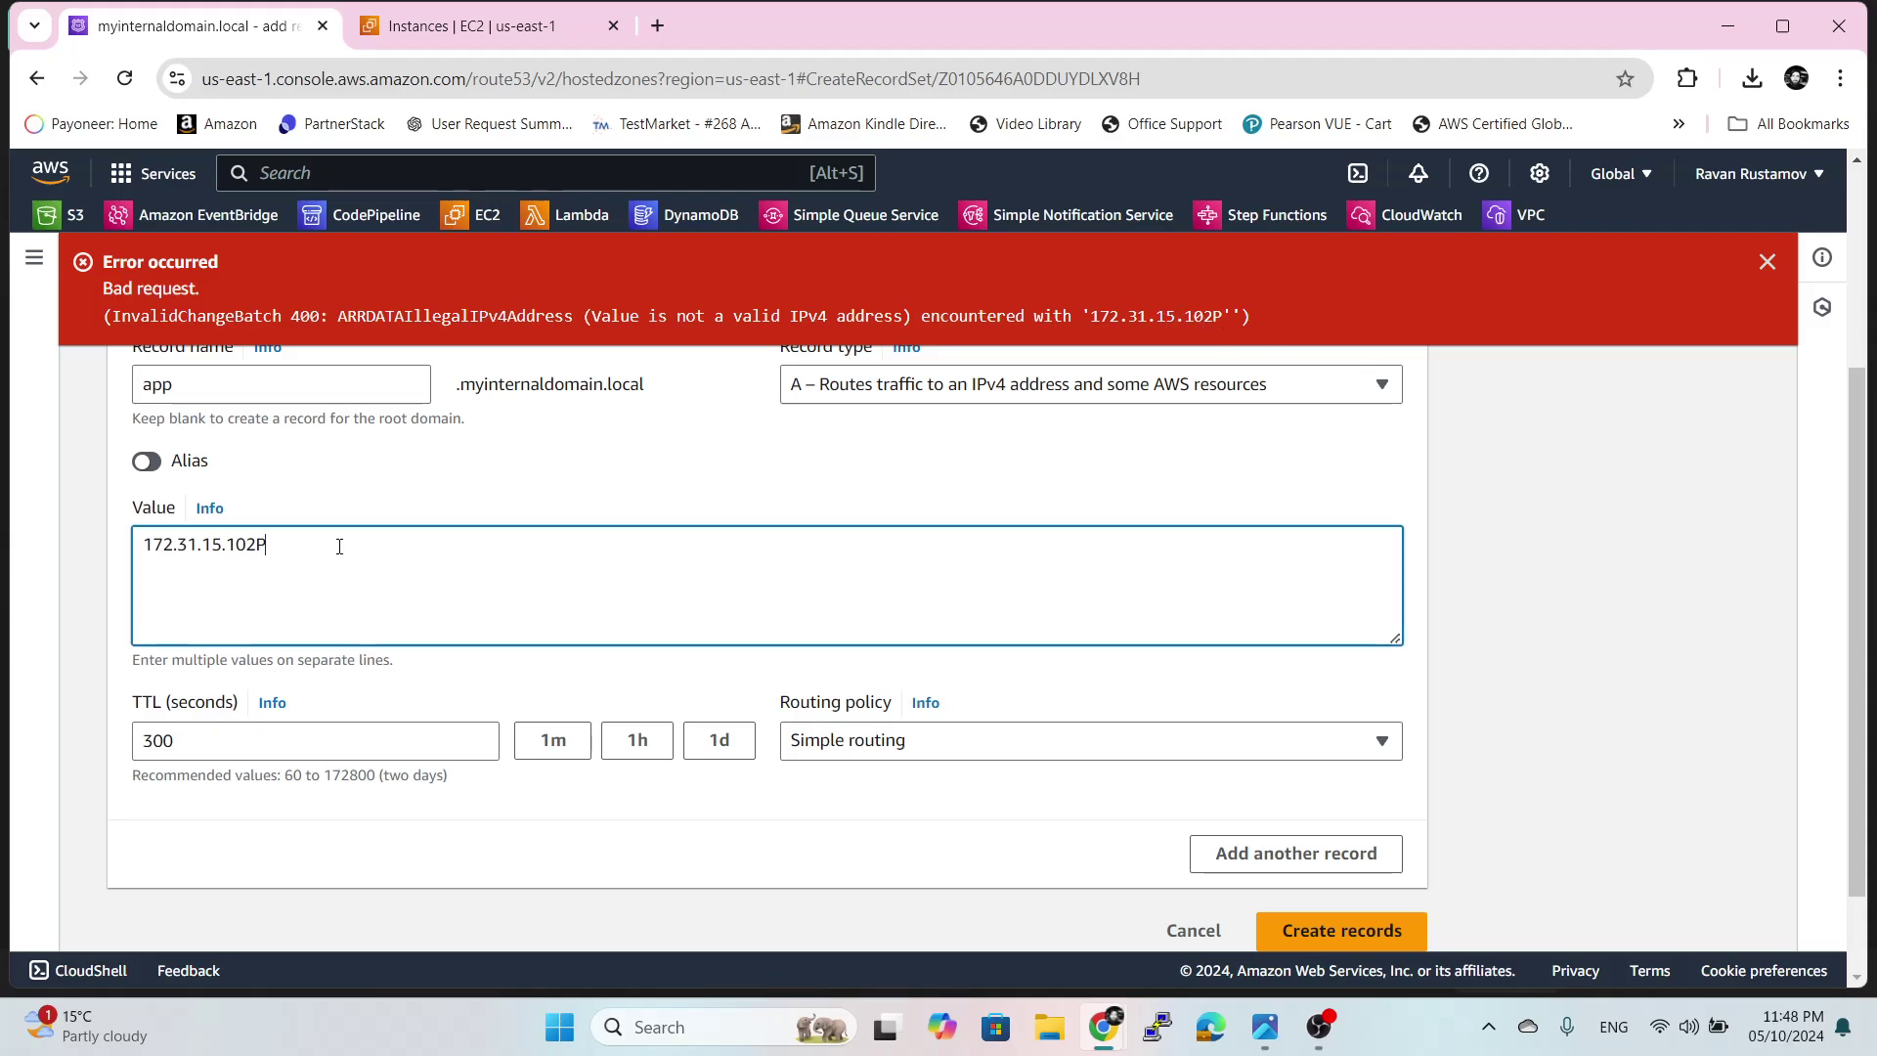
{"action": "left_click", "coordinate": [1473, 655]}
{"action": "left_click", "coordinate": [1373, 931]}
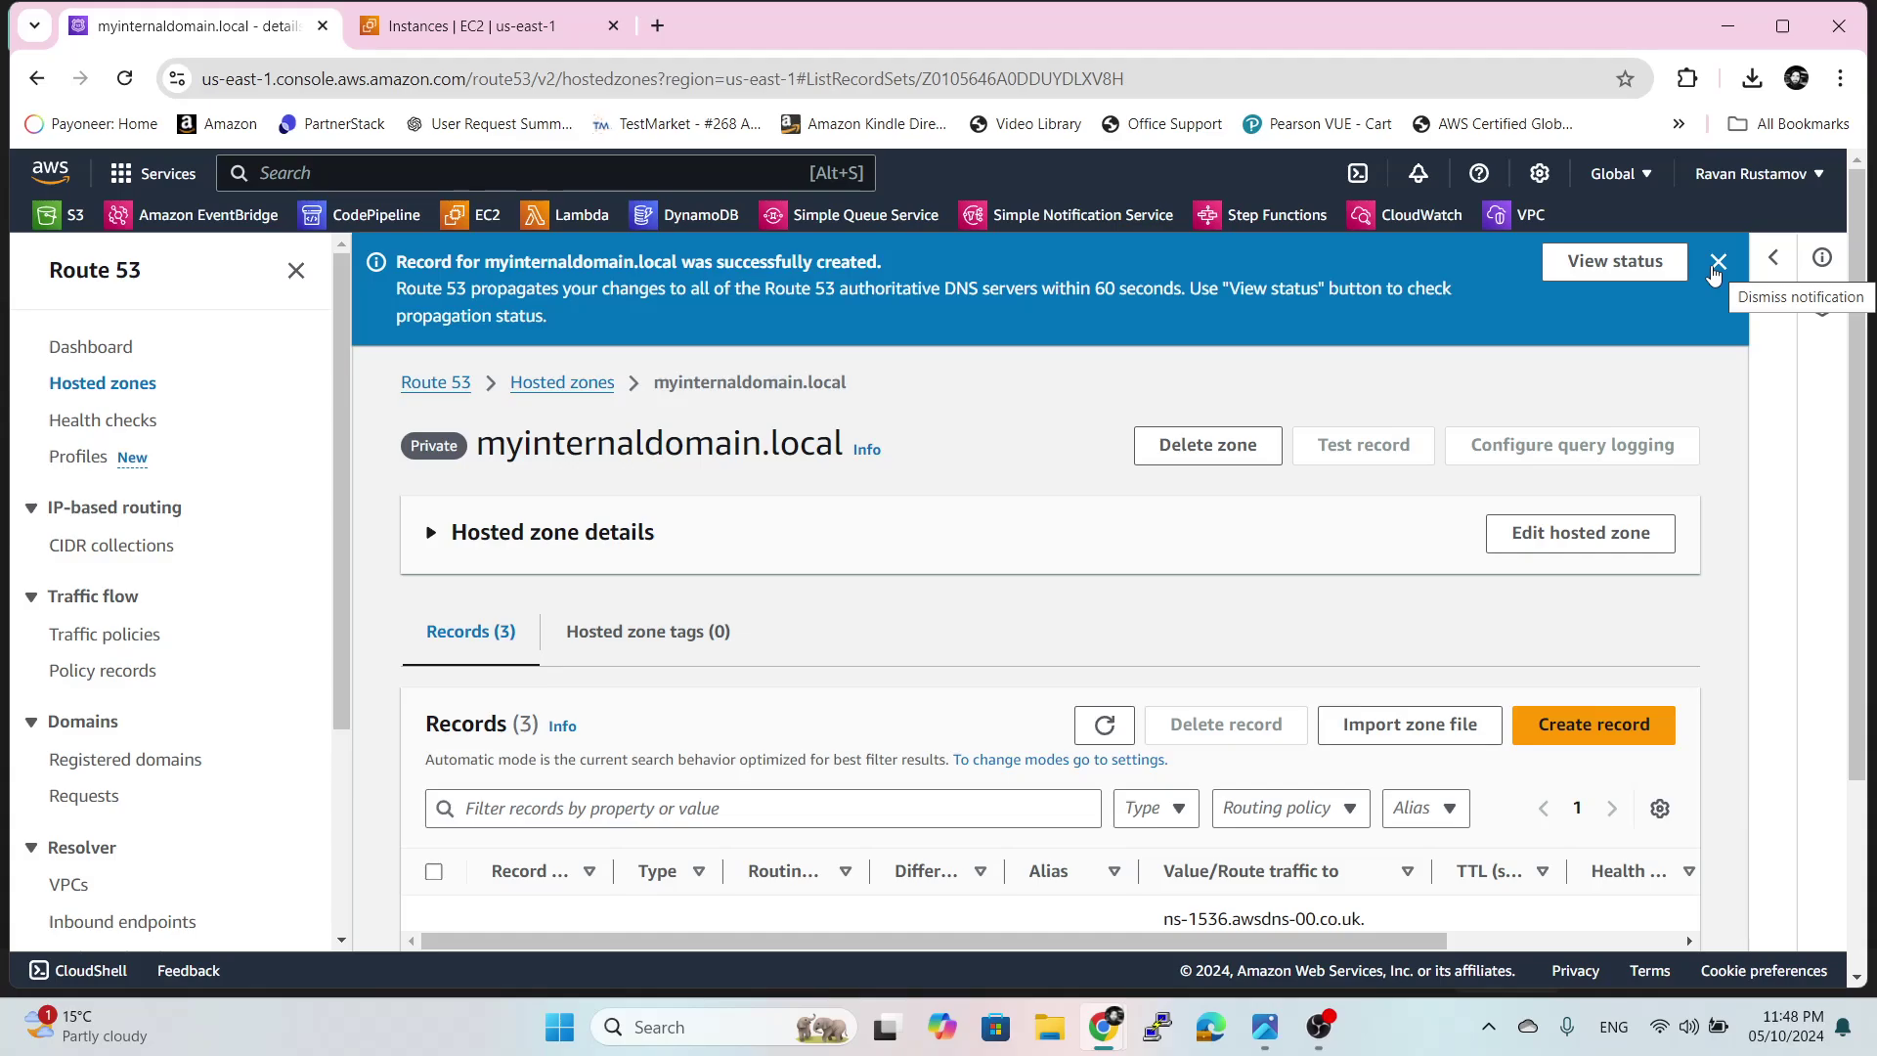
{"action": "left_click", "coordinate": [1717, 264]}
- Start another record in the hosted zone and set its routing policy to Geolocation
{"action": "left_click", "coordinate": [1622, 618]}
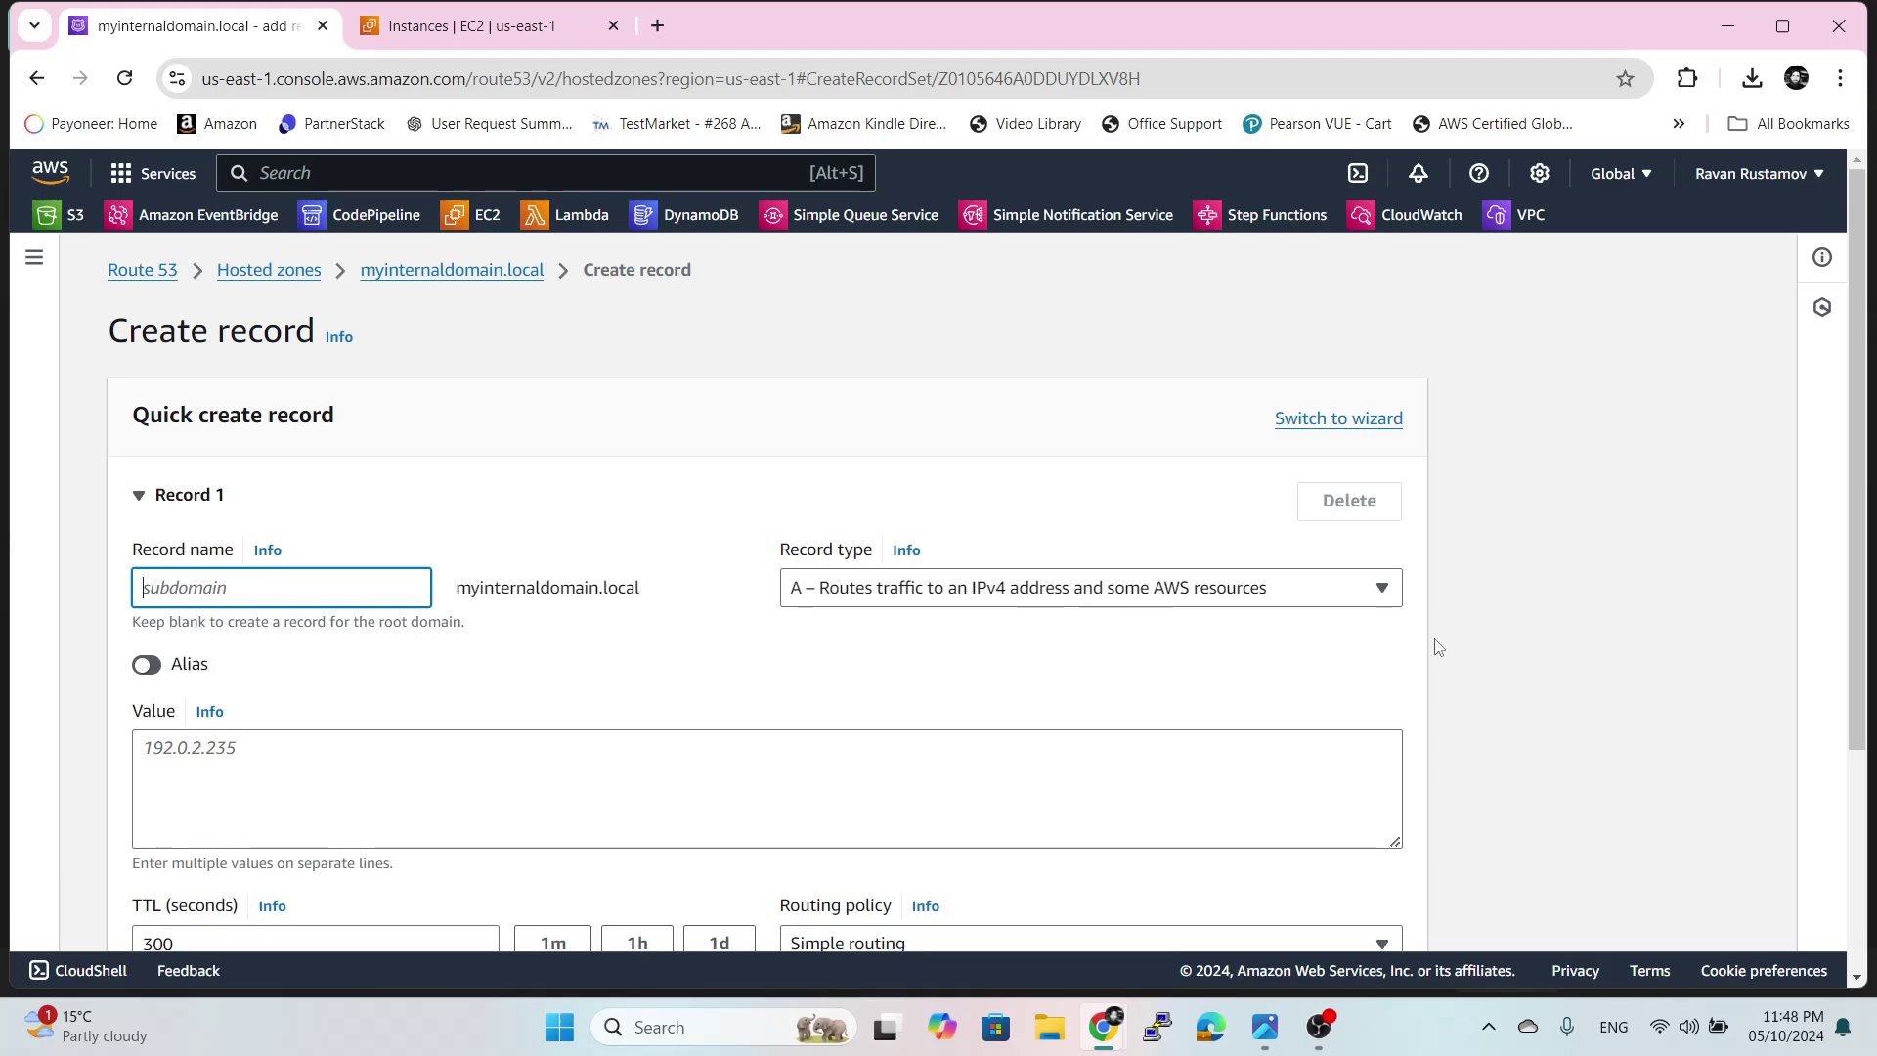
{"action": "scroll", "coordinate": [1438, 647], "scroll_direction": "down", "scroll_amount": 2}
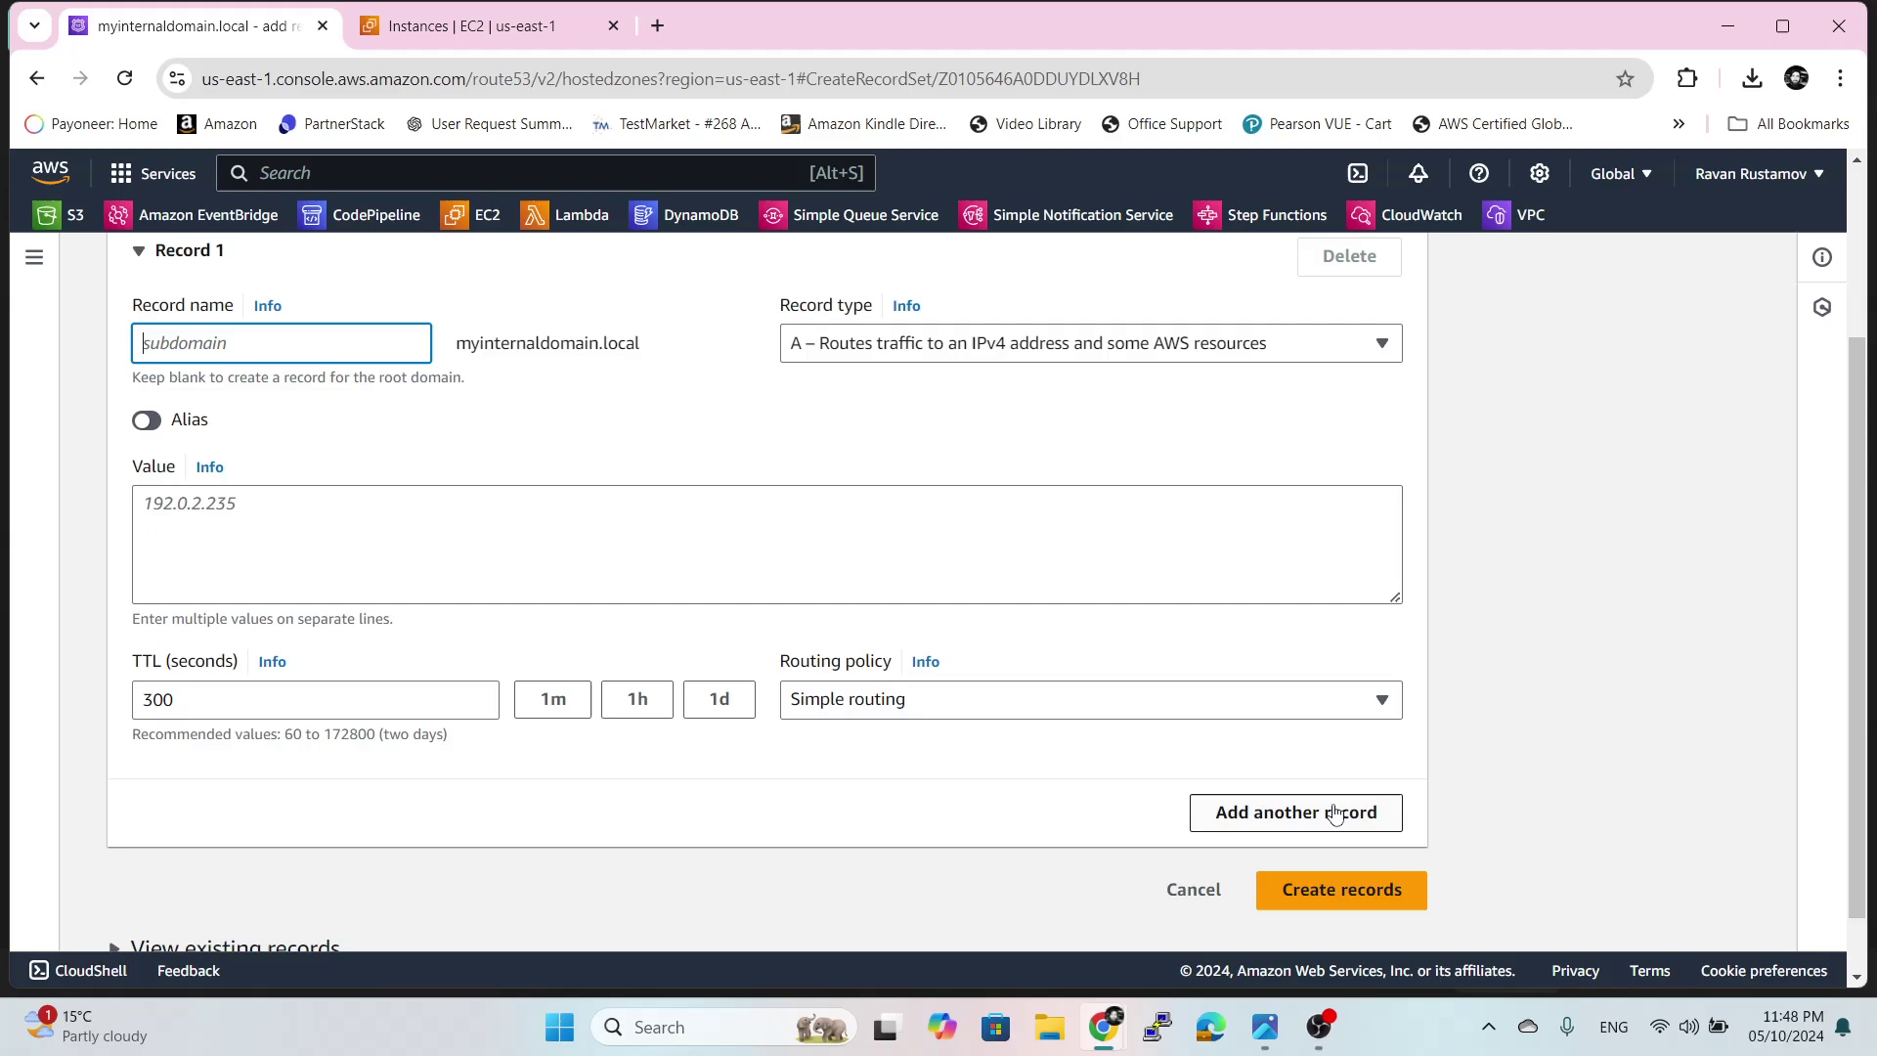
{"action": "left_click", "coordinate": [1253, 700]}
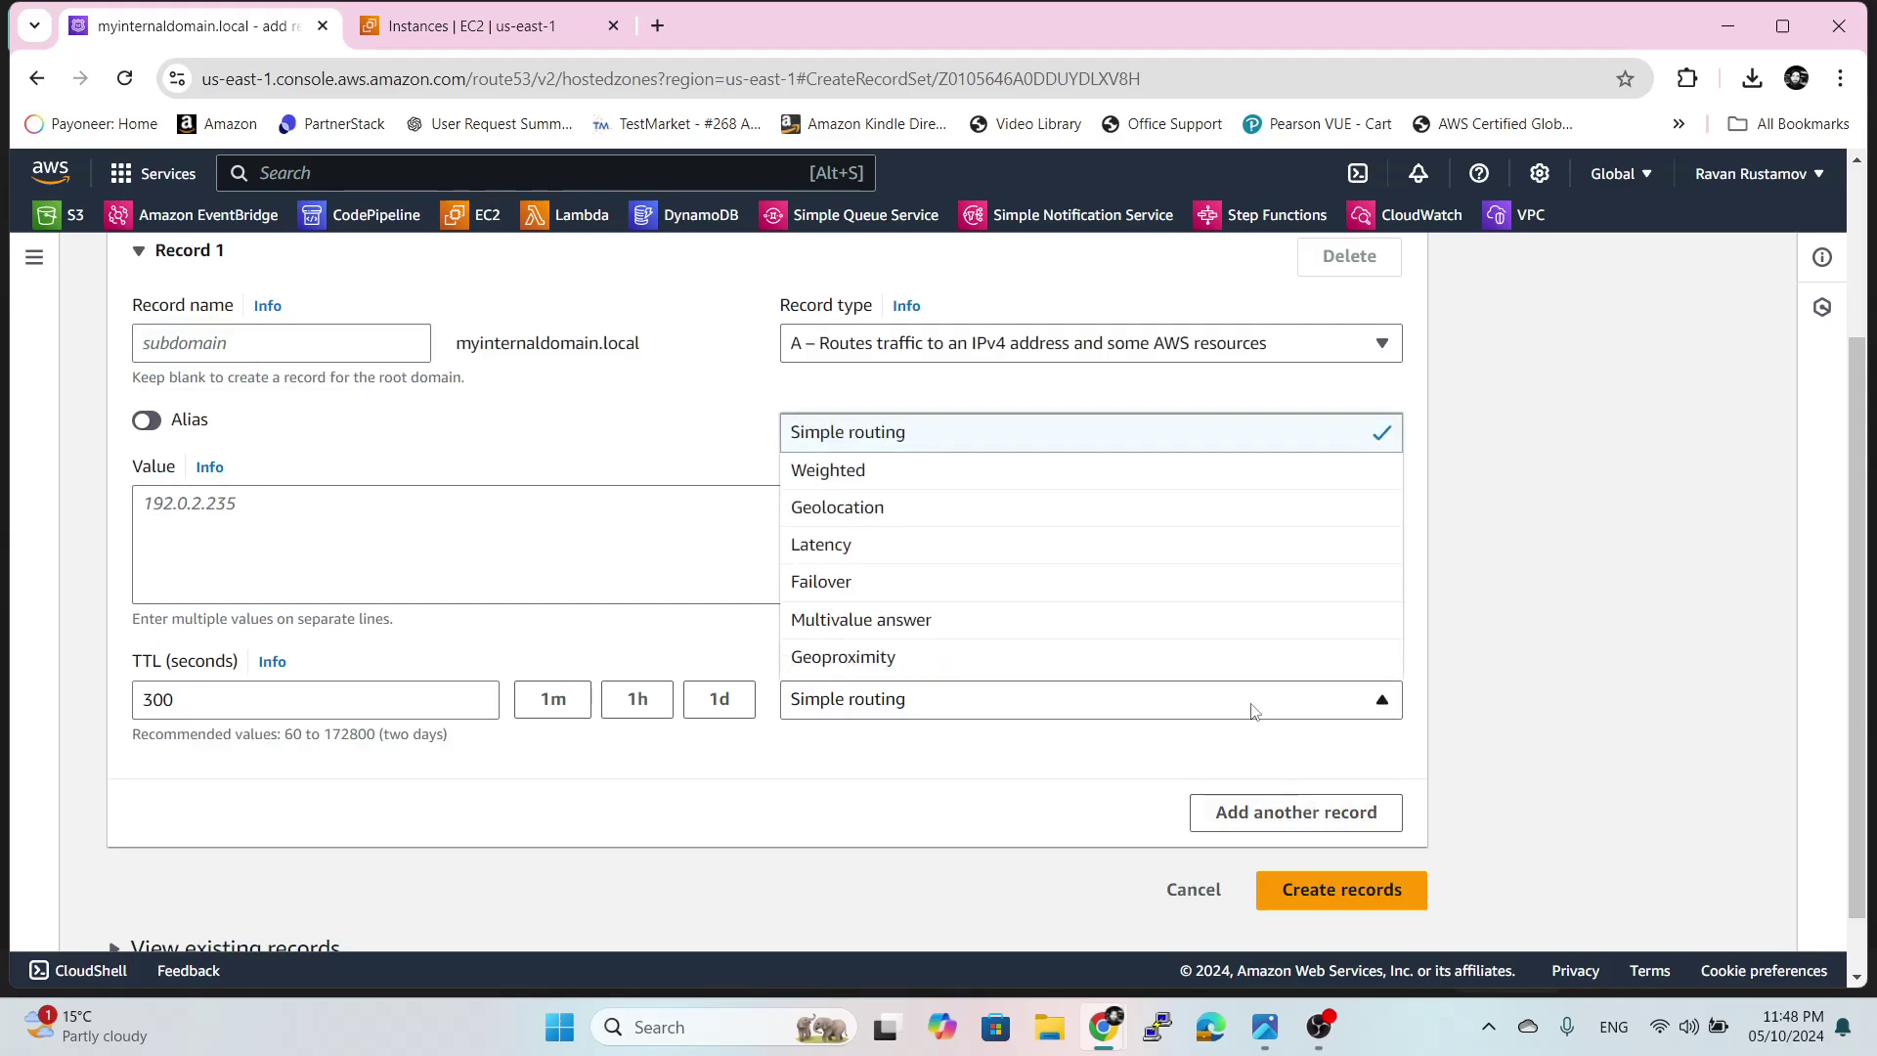
{"action": "left_click", "coordinate": [996, 508]}
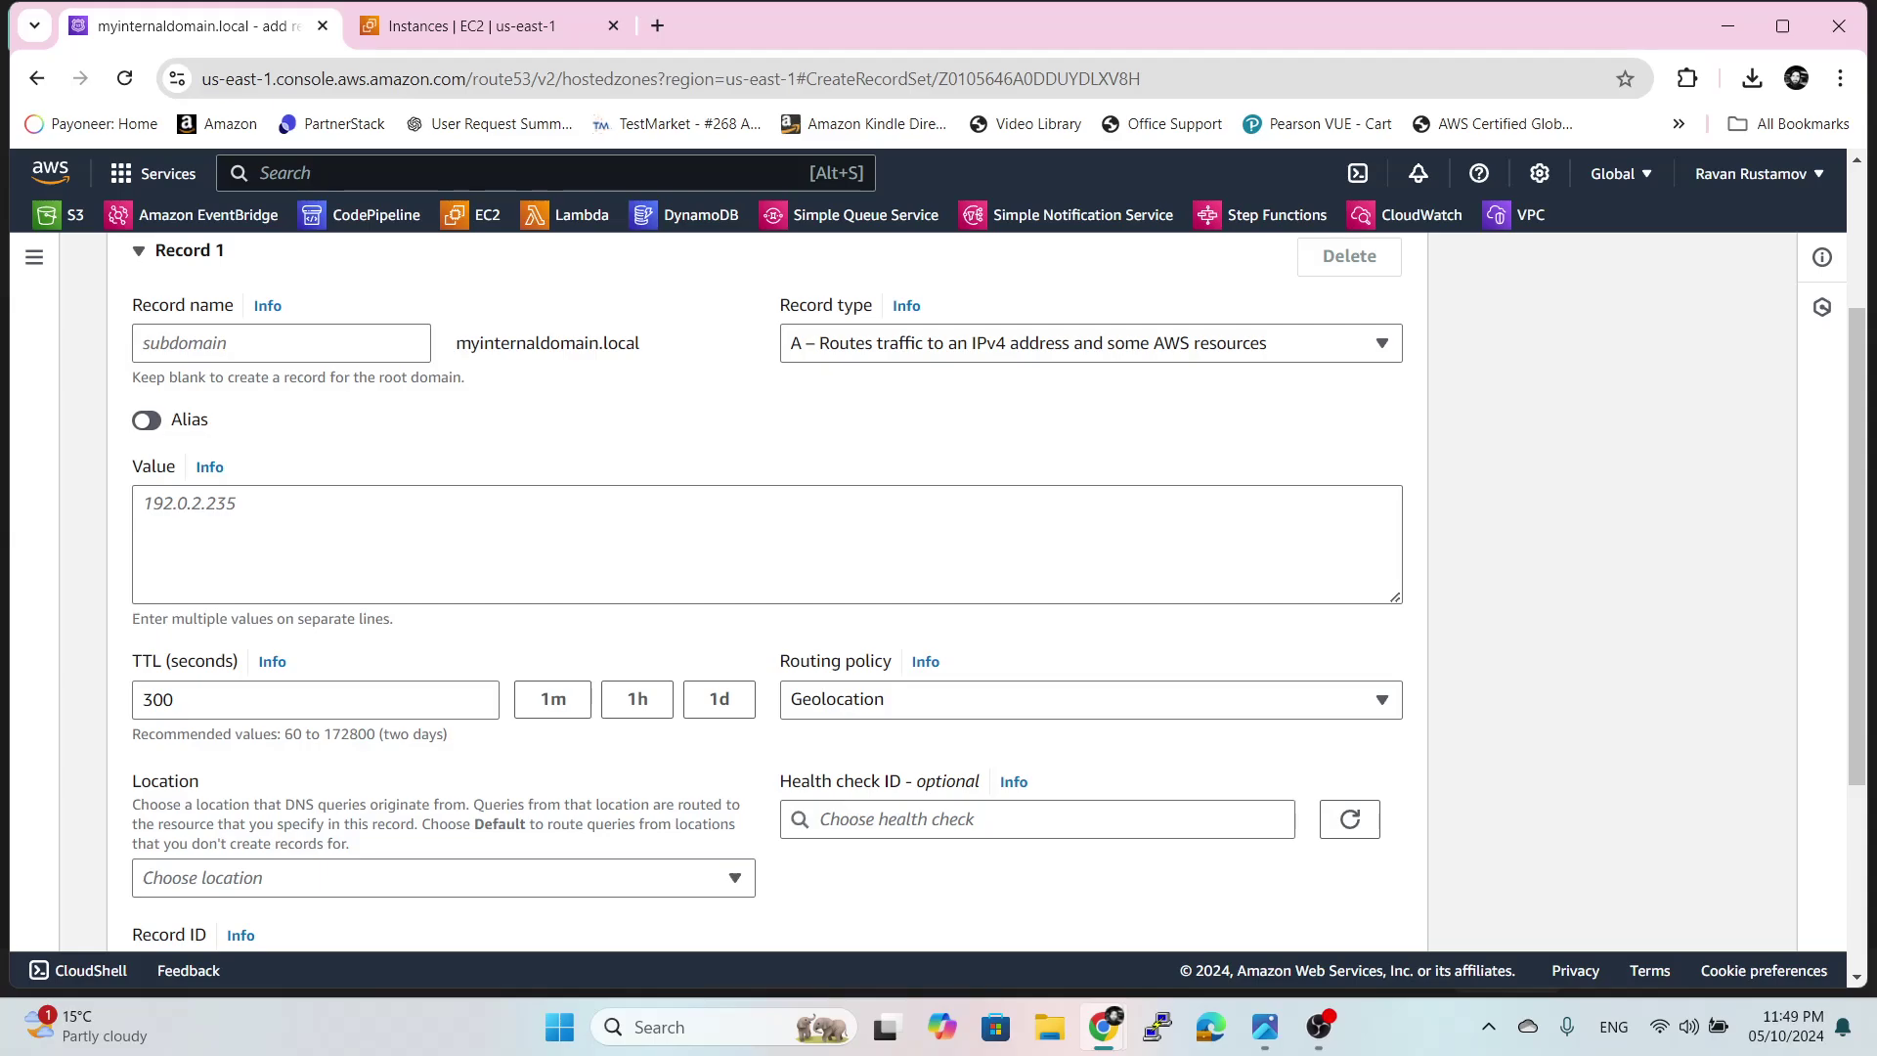
- Copy the private IPv4 address 172.31.15.102 of instance ec2-A and paste it as the geolocation record's value
{"action": "left_click", "coordinate": [473, 30]}
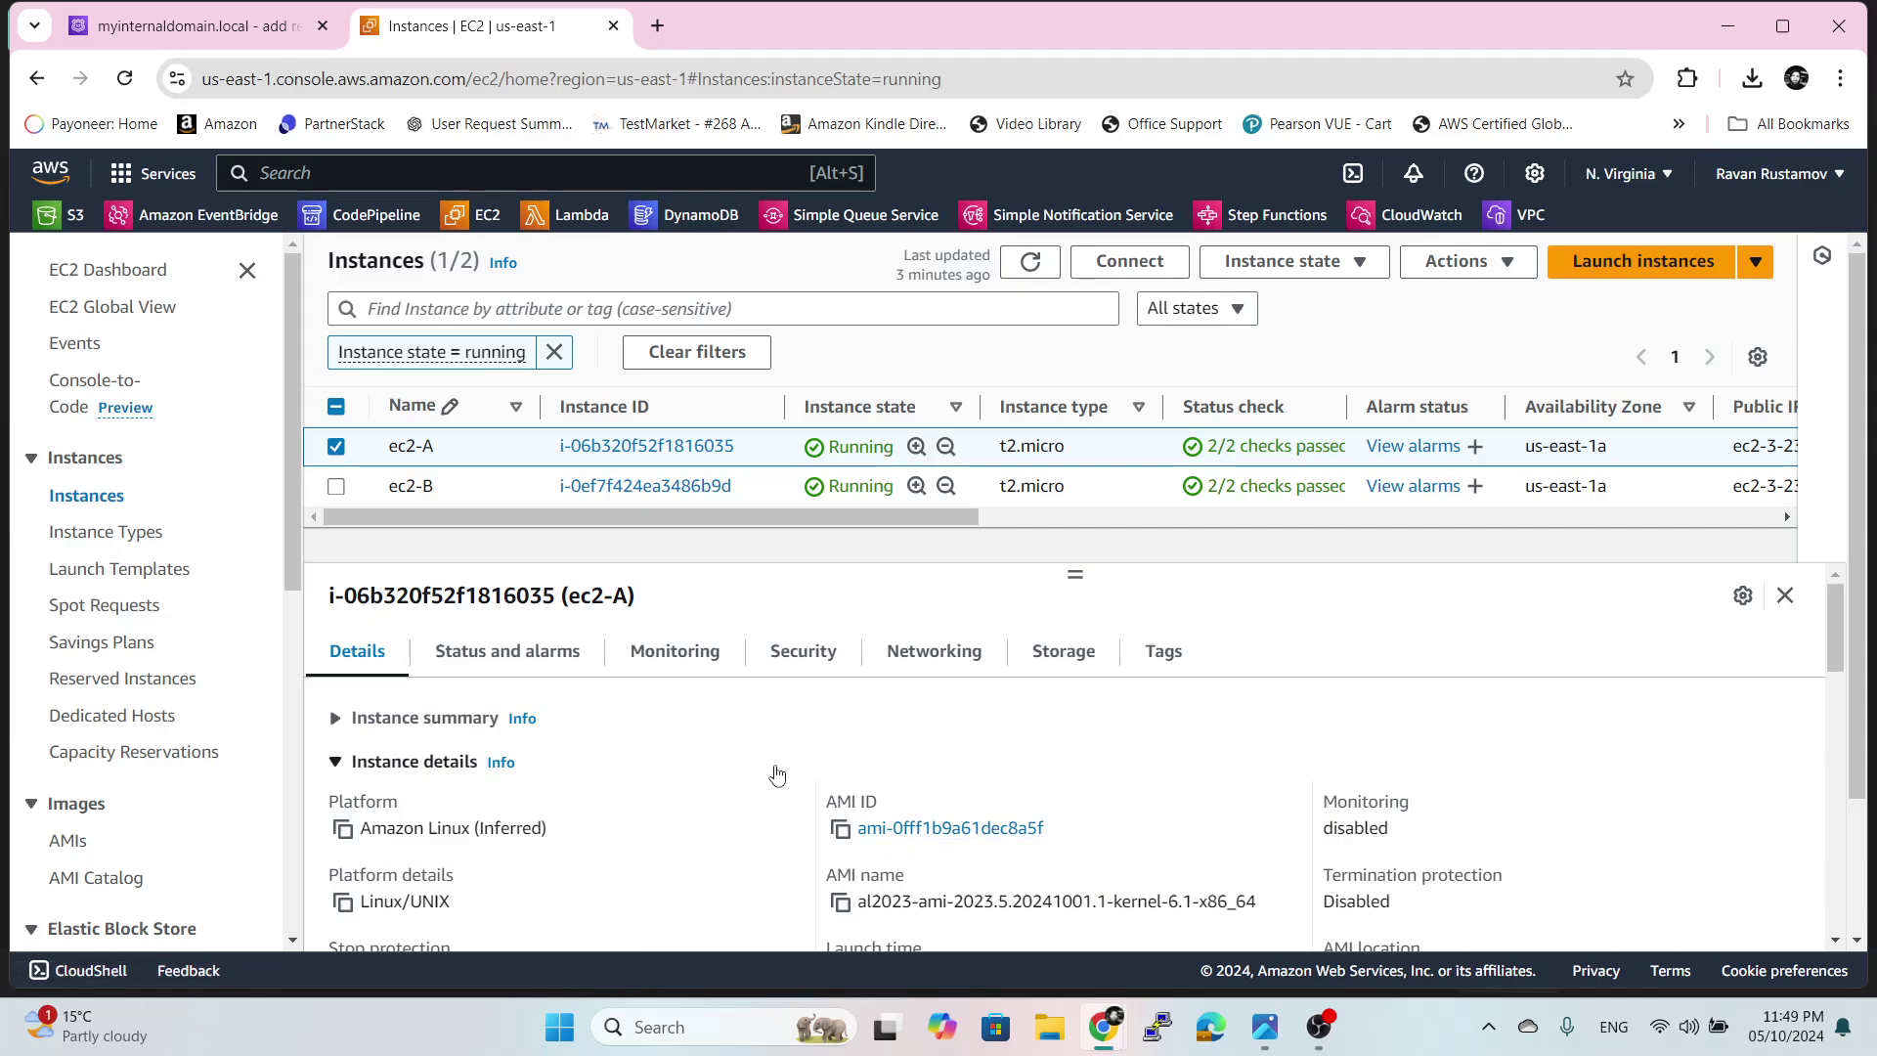
{"action": "left_click", "coordinate": [940, 653]}
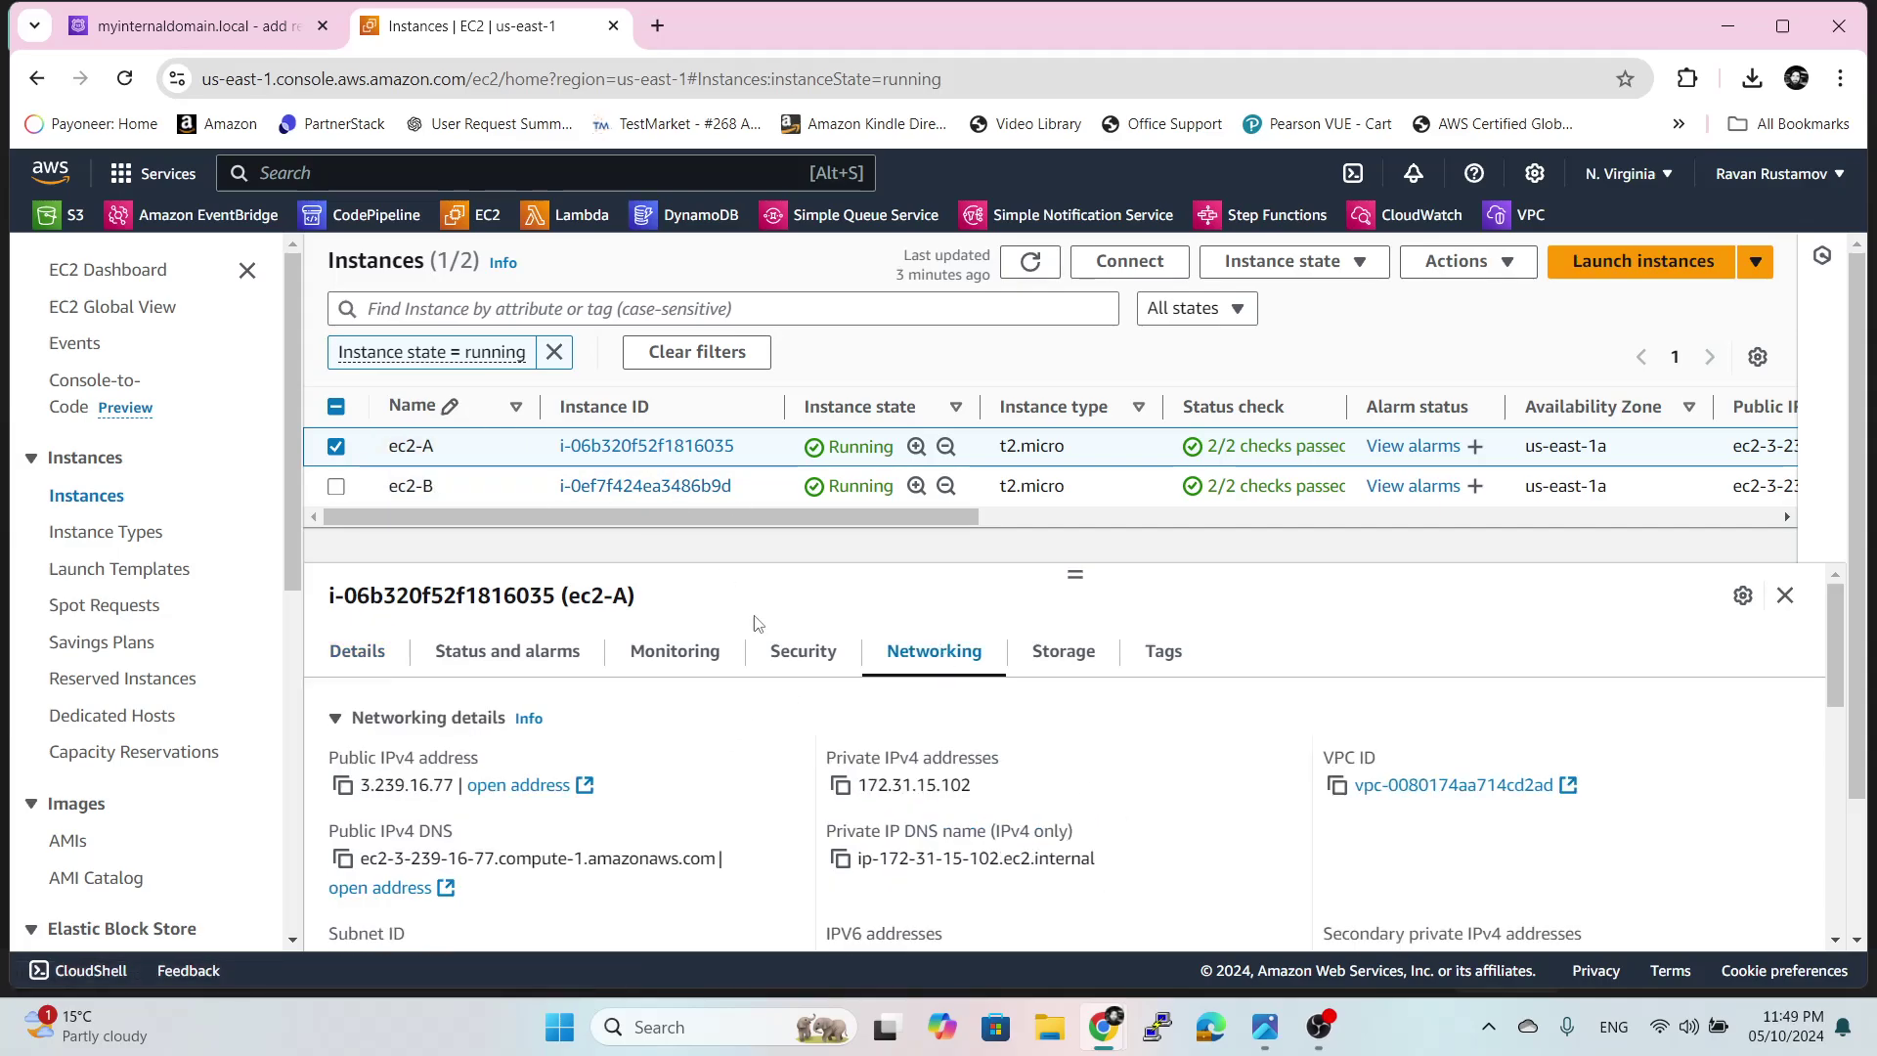
{"action": "left_click", "coordinate": [841, 787]}
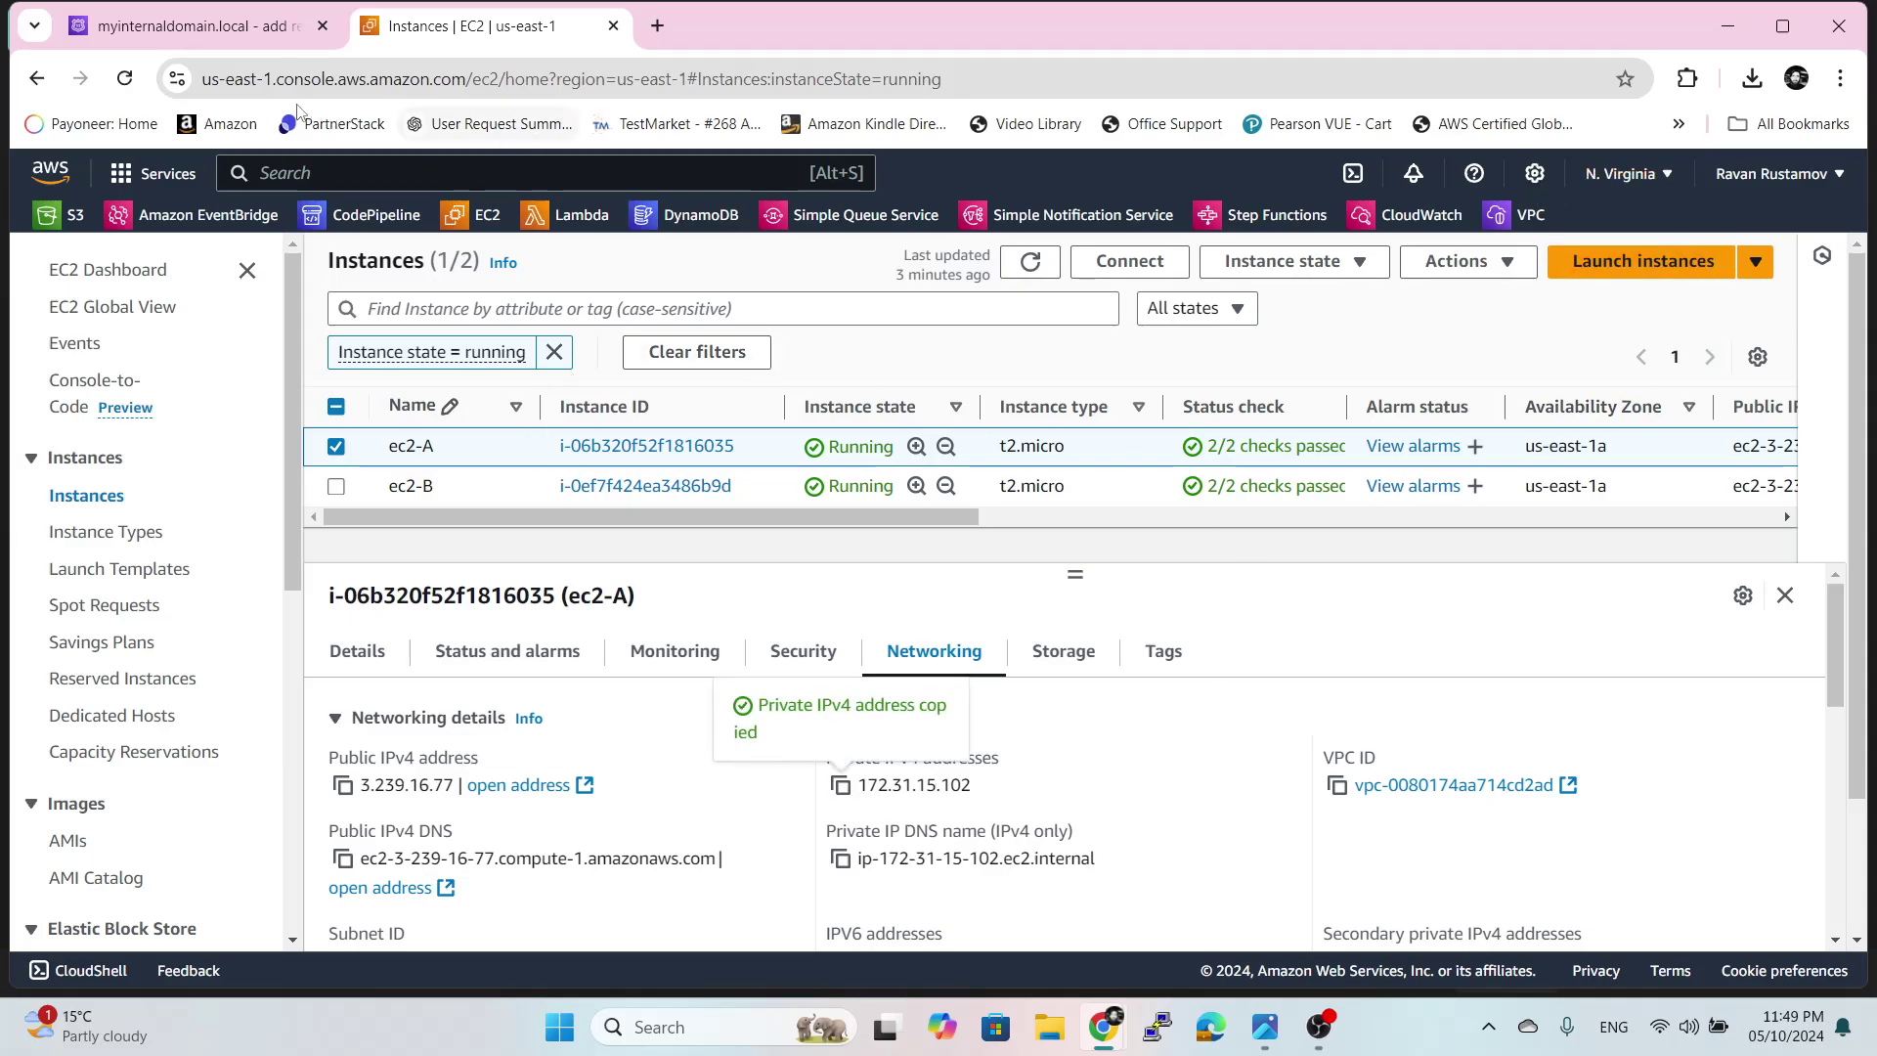
{"action": "left_click", "coordinate": [195, 25]}
{"action": "left_click", "coordinate": [212, 532]}
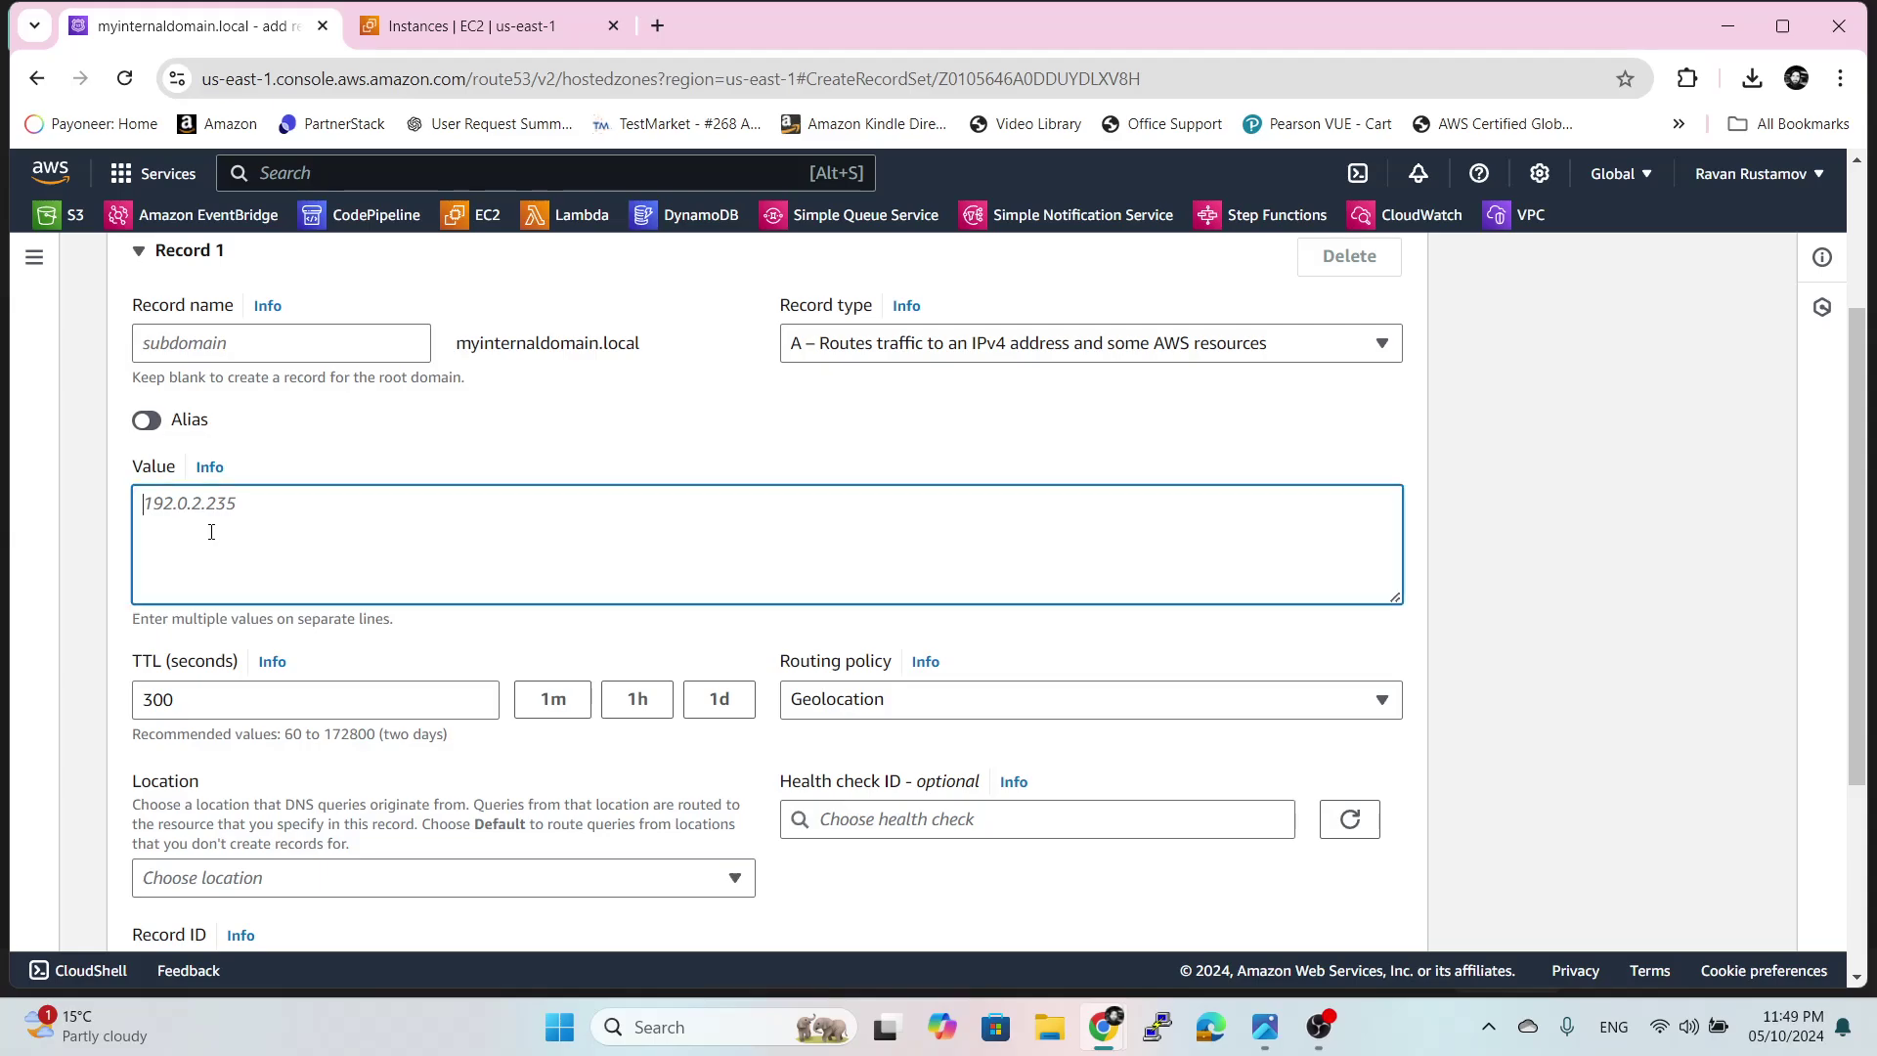
{"action": "key", "text": "ctrl+v"}
- Browse the geolocation record's available locations, from continents and countries down to the U.S. states and Ukraine subdivisions
{"action": "scroll", "coordinate": [1482, 659], "scroll_direction": "down", "scroll_amount": 2}
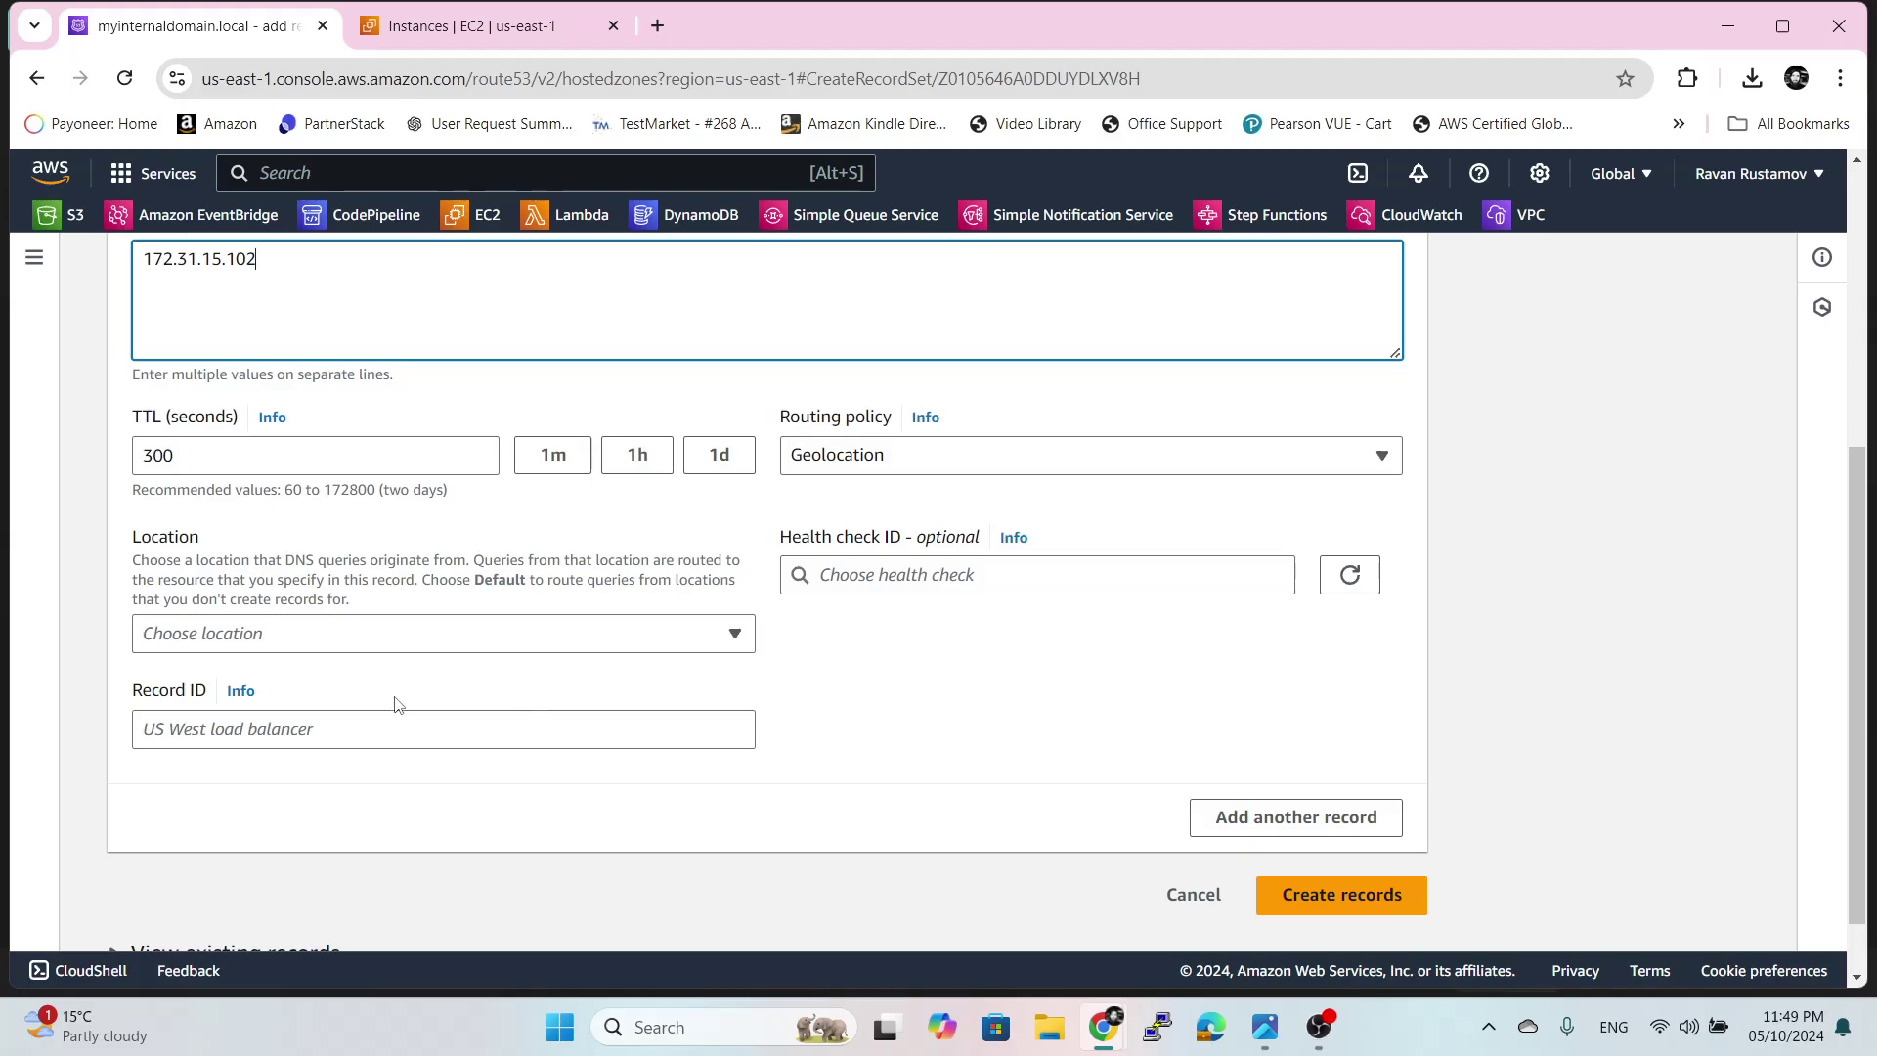
{"action": "left_click", "coordinate": [693, 641]}
{"action": "scroll", "coordinate": [476, 451], "scroll_direction": "down", "scroll_amount": 5}
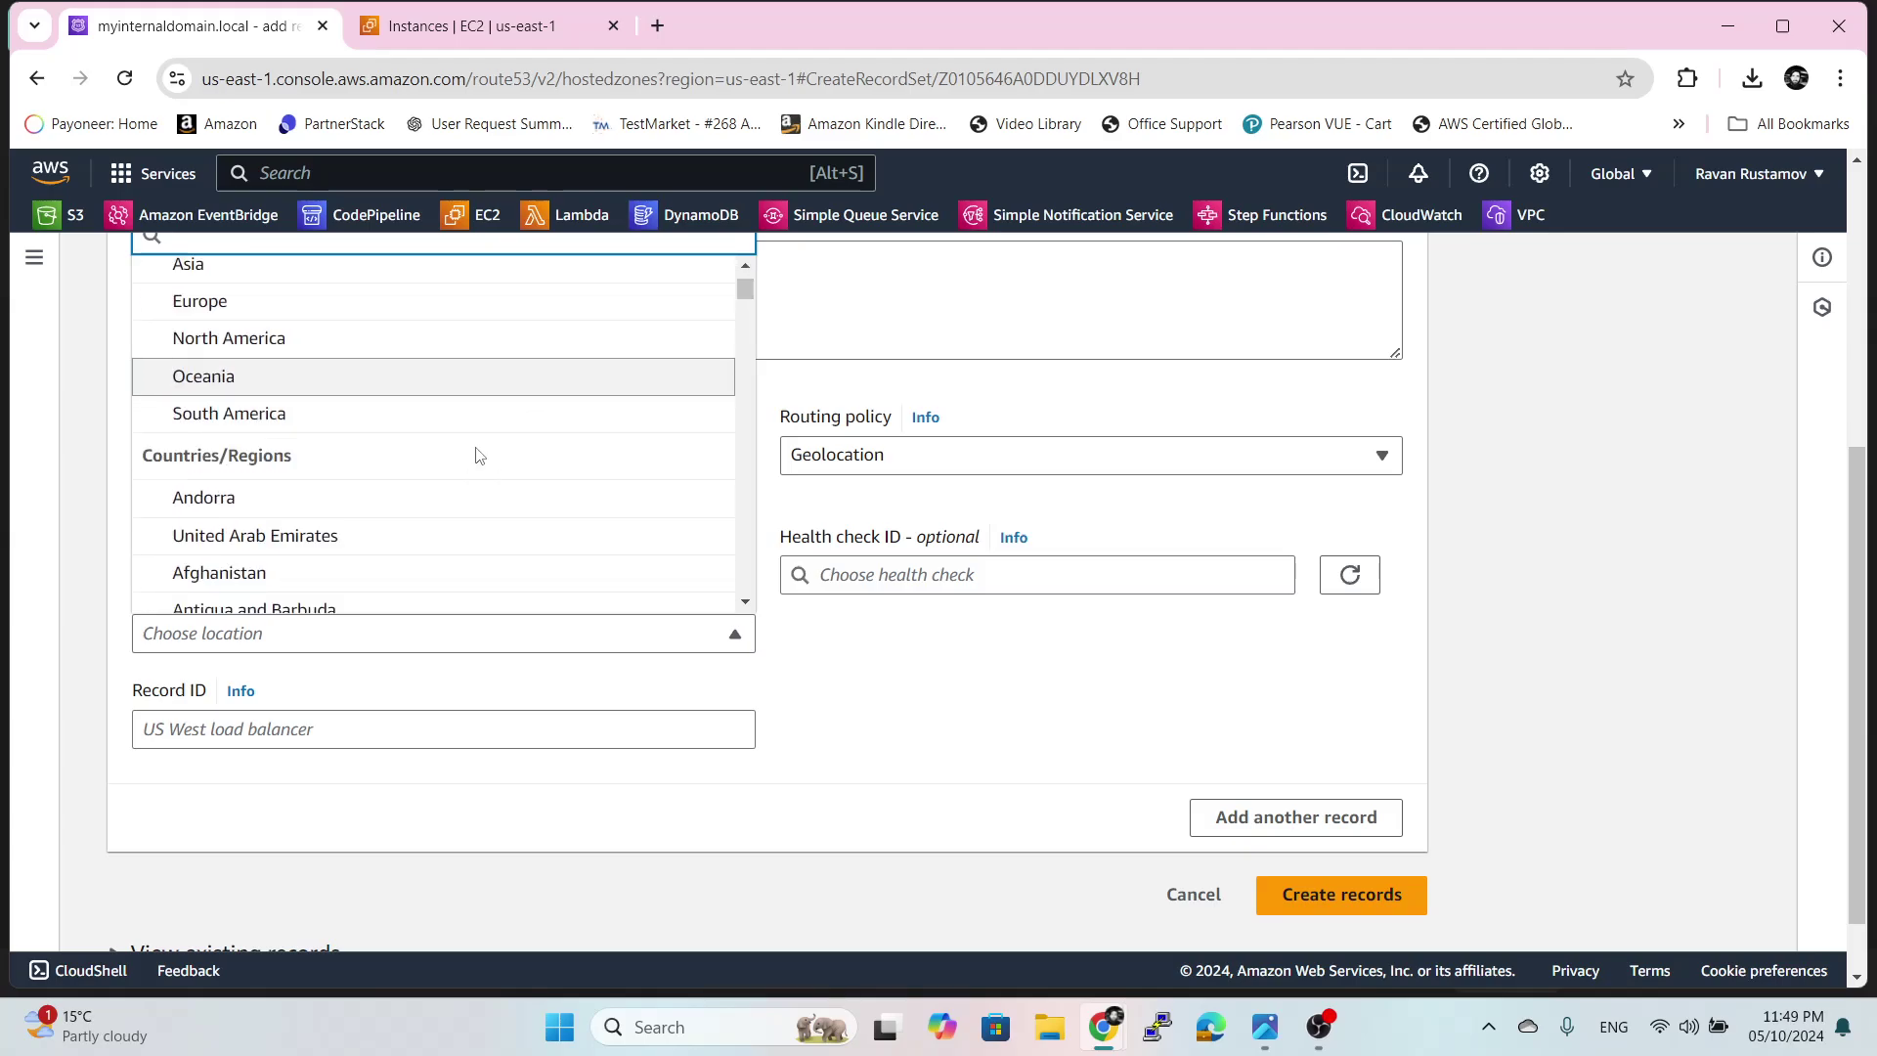
{"action": "scroll", "coordinate": [484, 460], "scroll_direction": "down", "scroll_amount": 20}
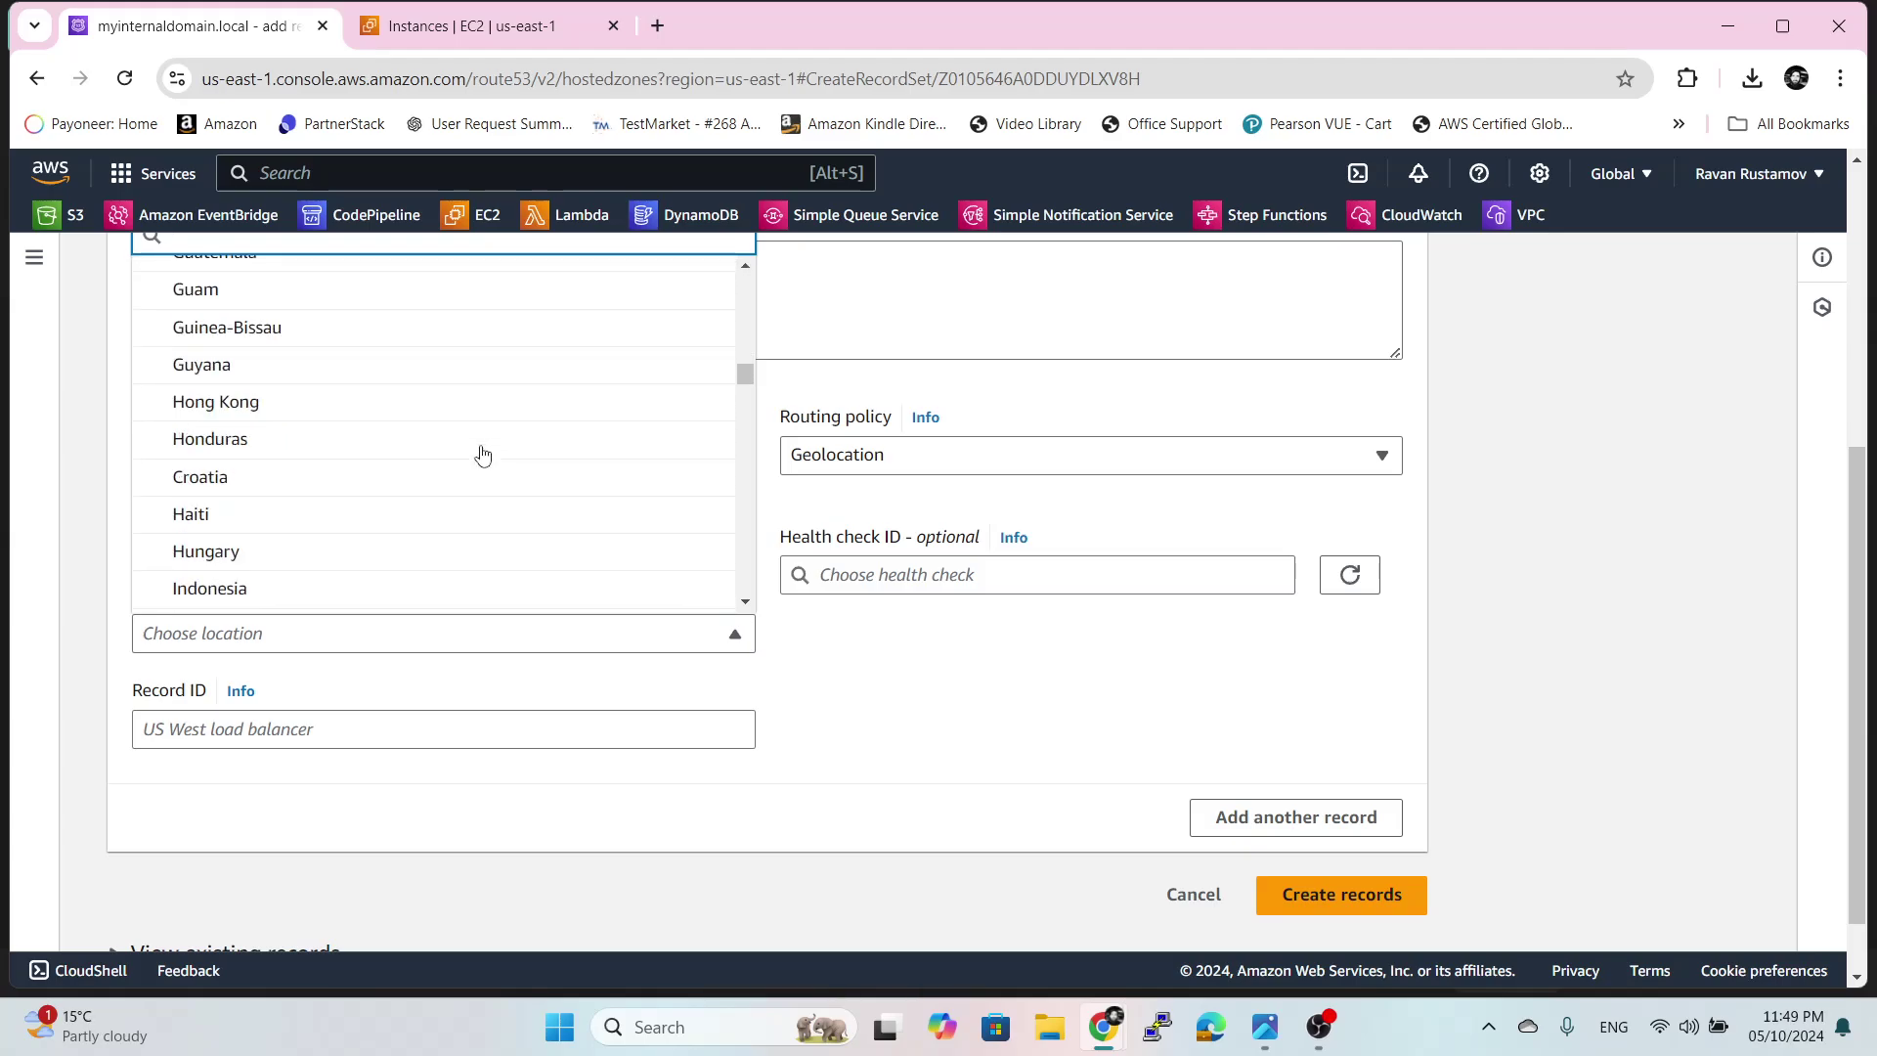
{"action": "scroll", "coordinate": [489, 475], "scroll_direction": "down", "scroll_amount": 10}
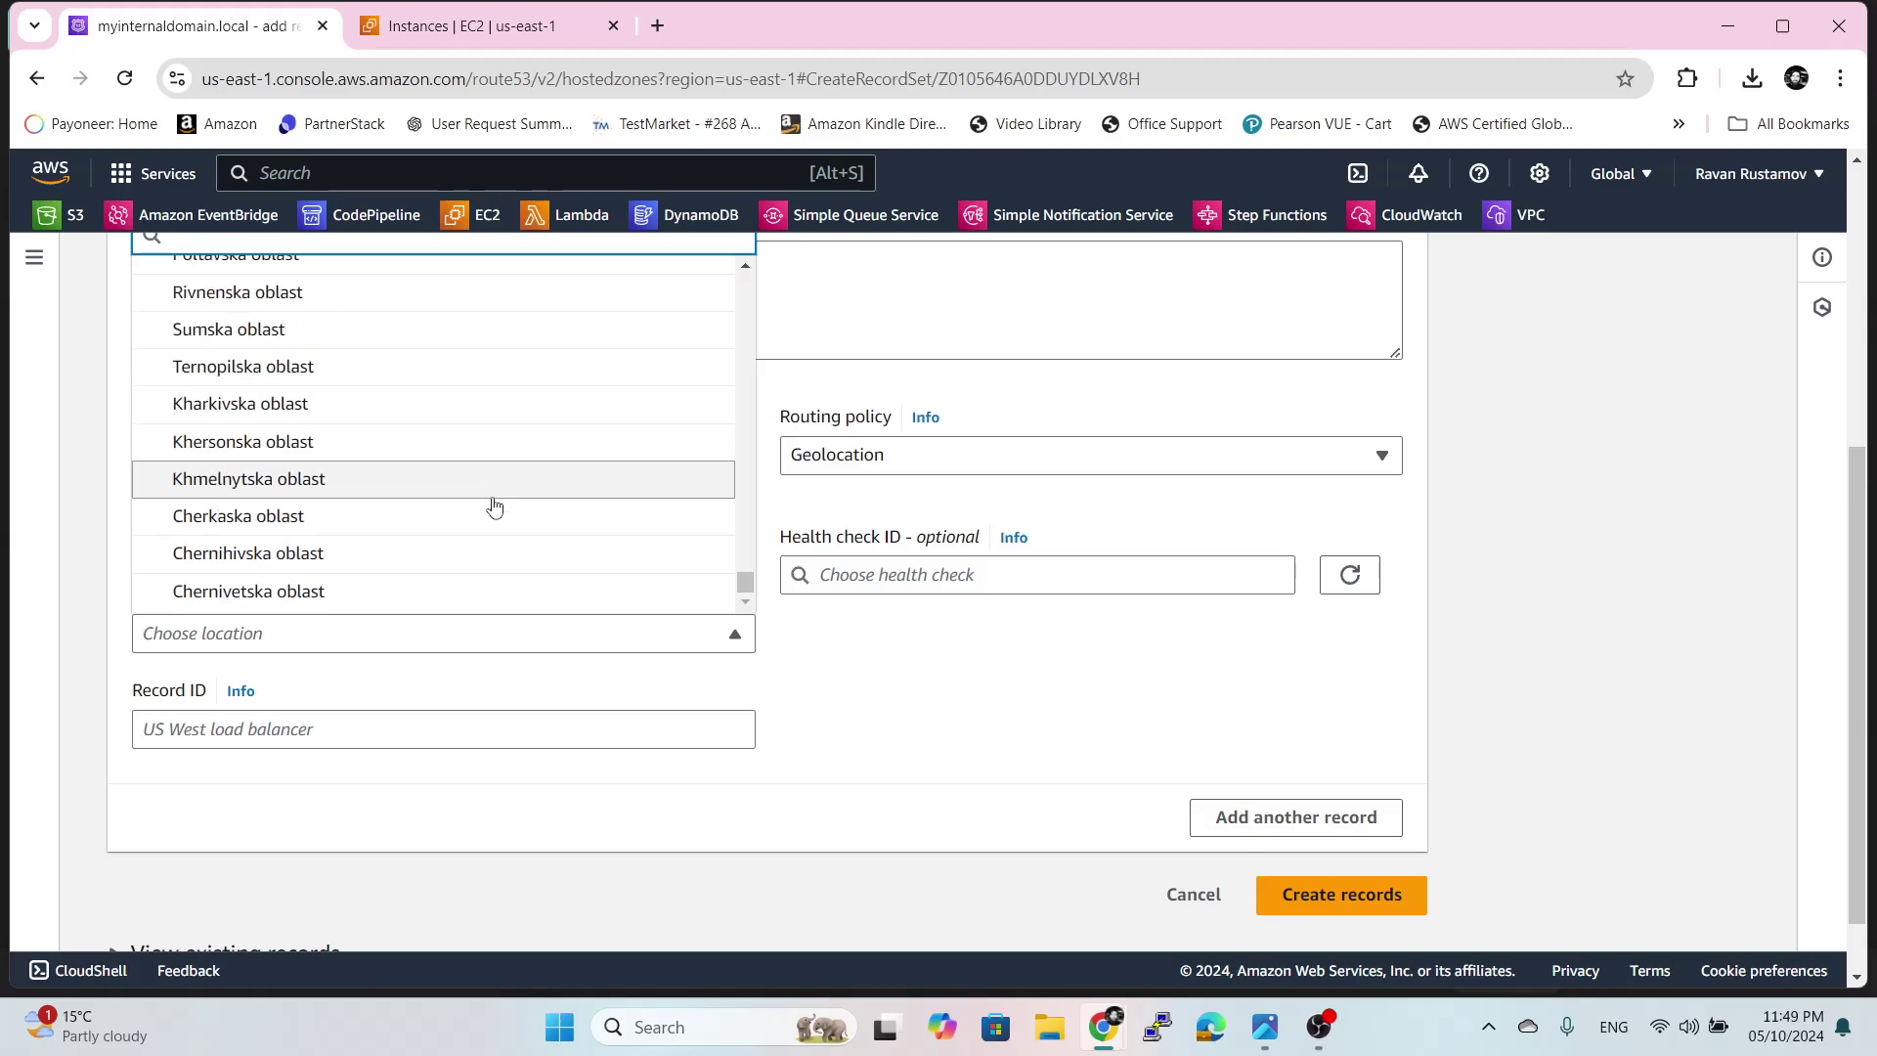
{"action": "scroll", "coordinate": [500, 519], "scroll_direction": "up", "scroll_amount": 3}
{"action": "scroll", "coordinate": [499, 518], "scroll_direction": "up", "scroll_amount": 3}
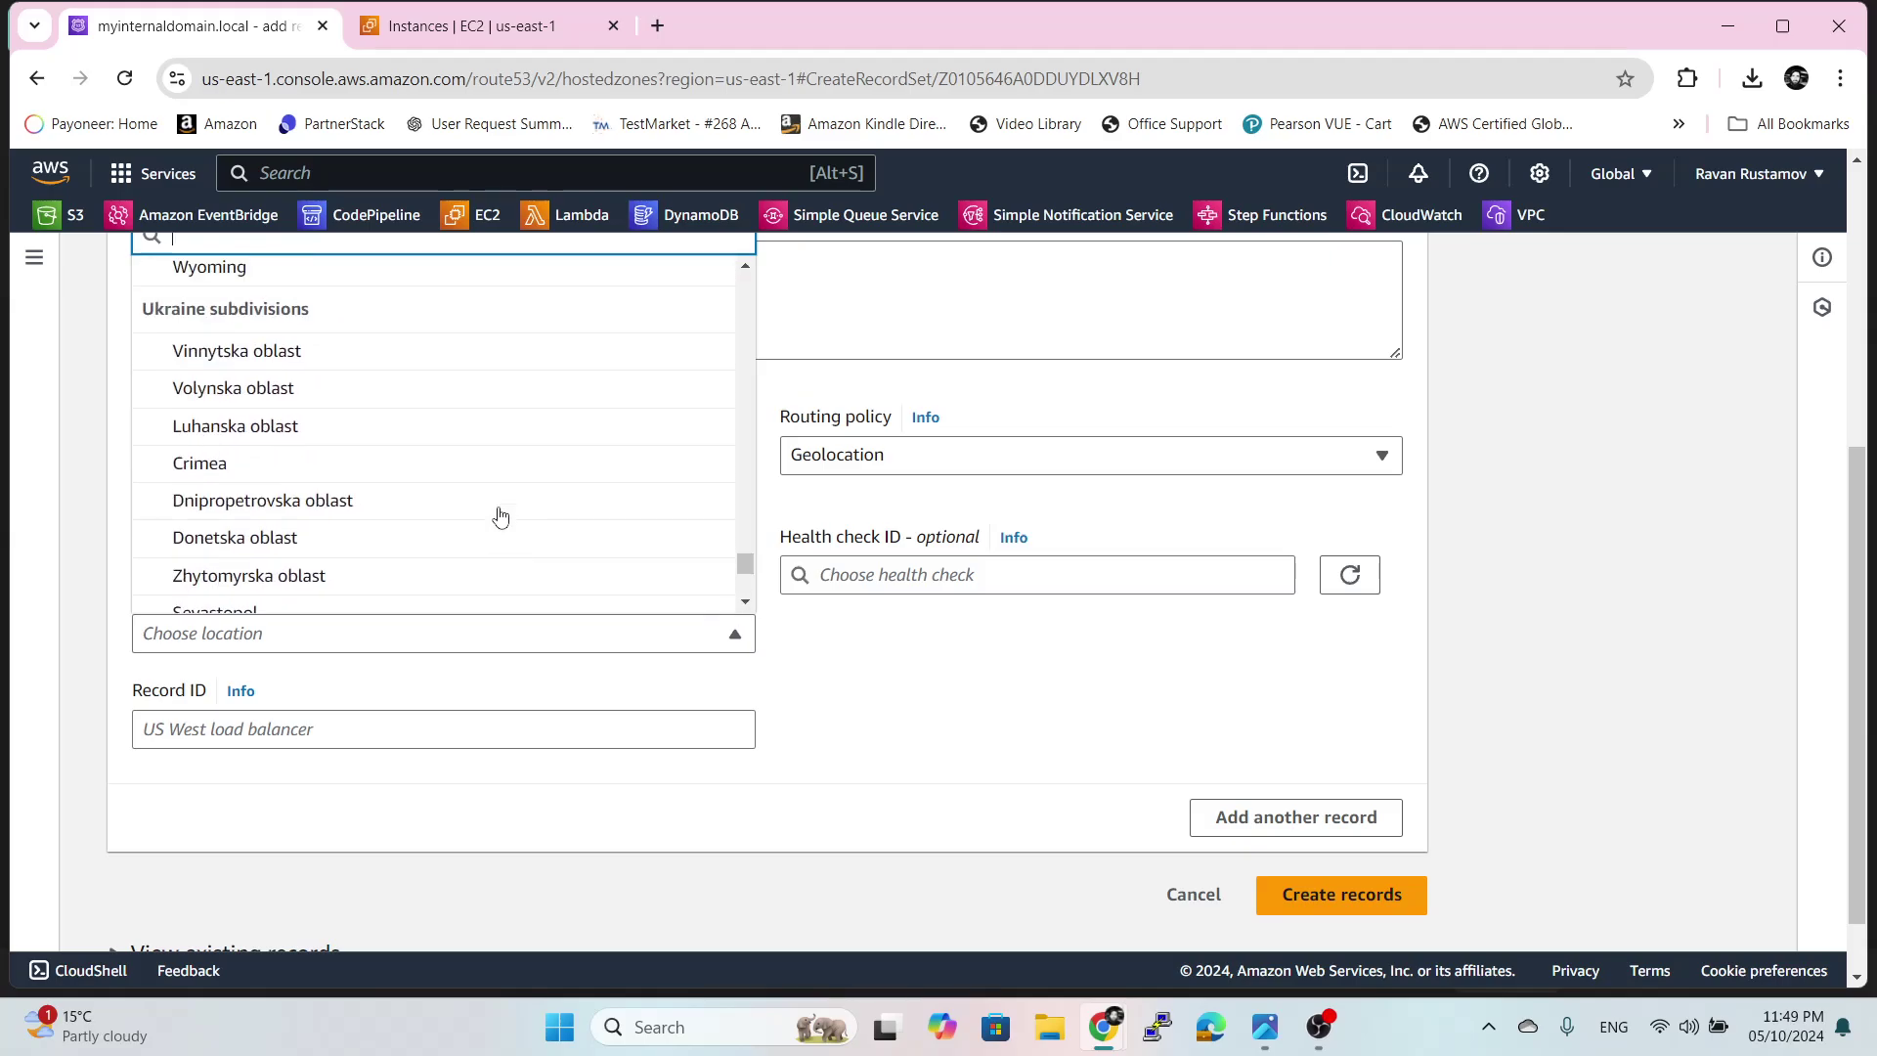
{"action": "scroll", "coordinate": [499, 518], "scroll_direction": "up", "scroll_amount": 4}
{"action": "scroll", "coordinate": [499, 518], "scroll_direction": "down", "scroll_amount": 2}
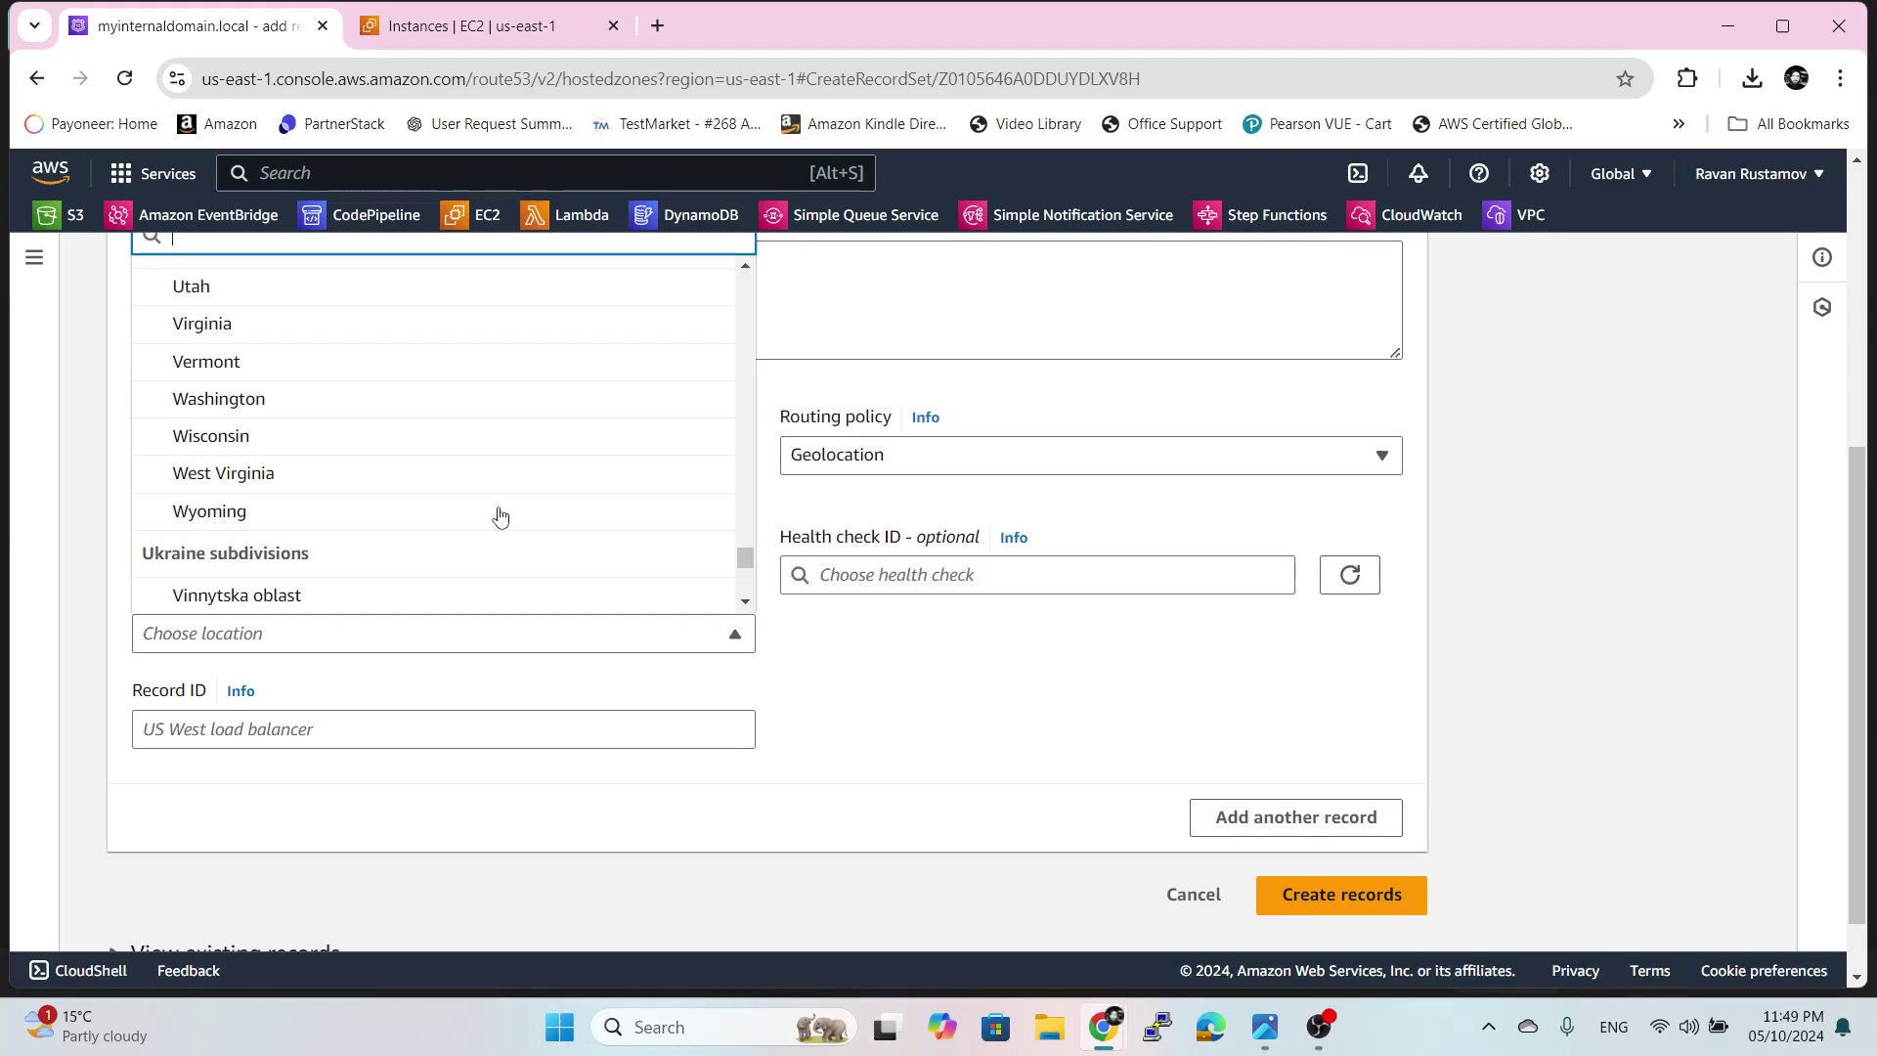
{"action": "scroll", "coordinate": [499, 515], "scroll_direction": "down", "scroll_amount": 2}
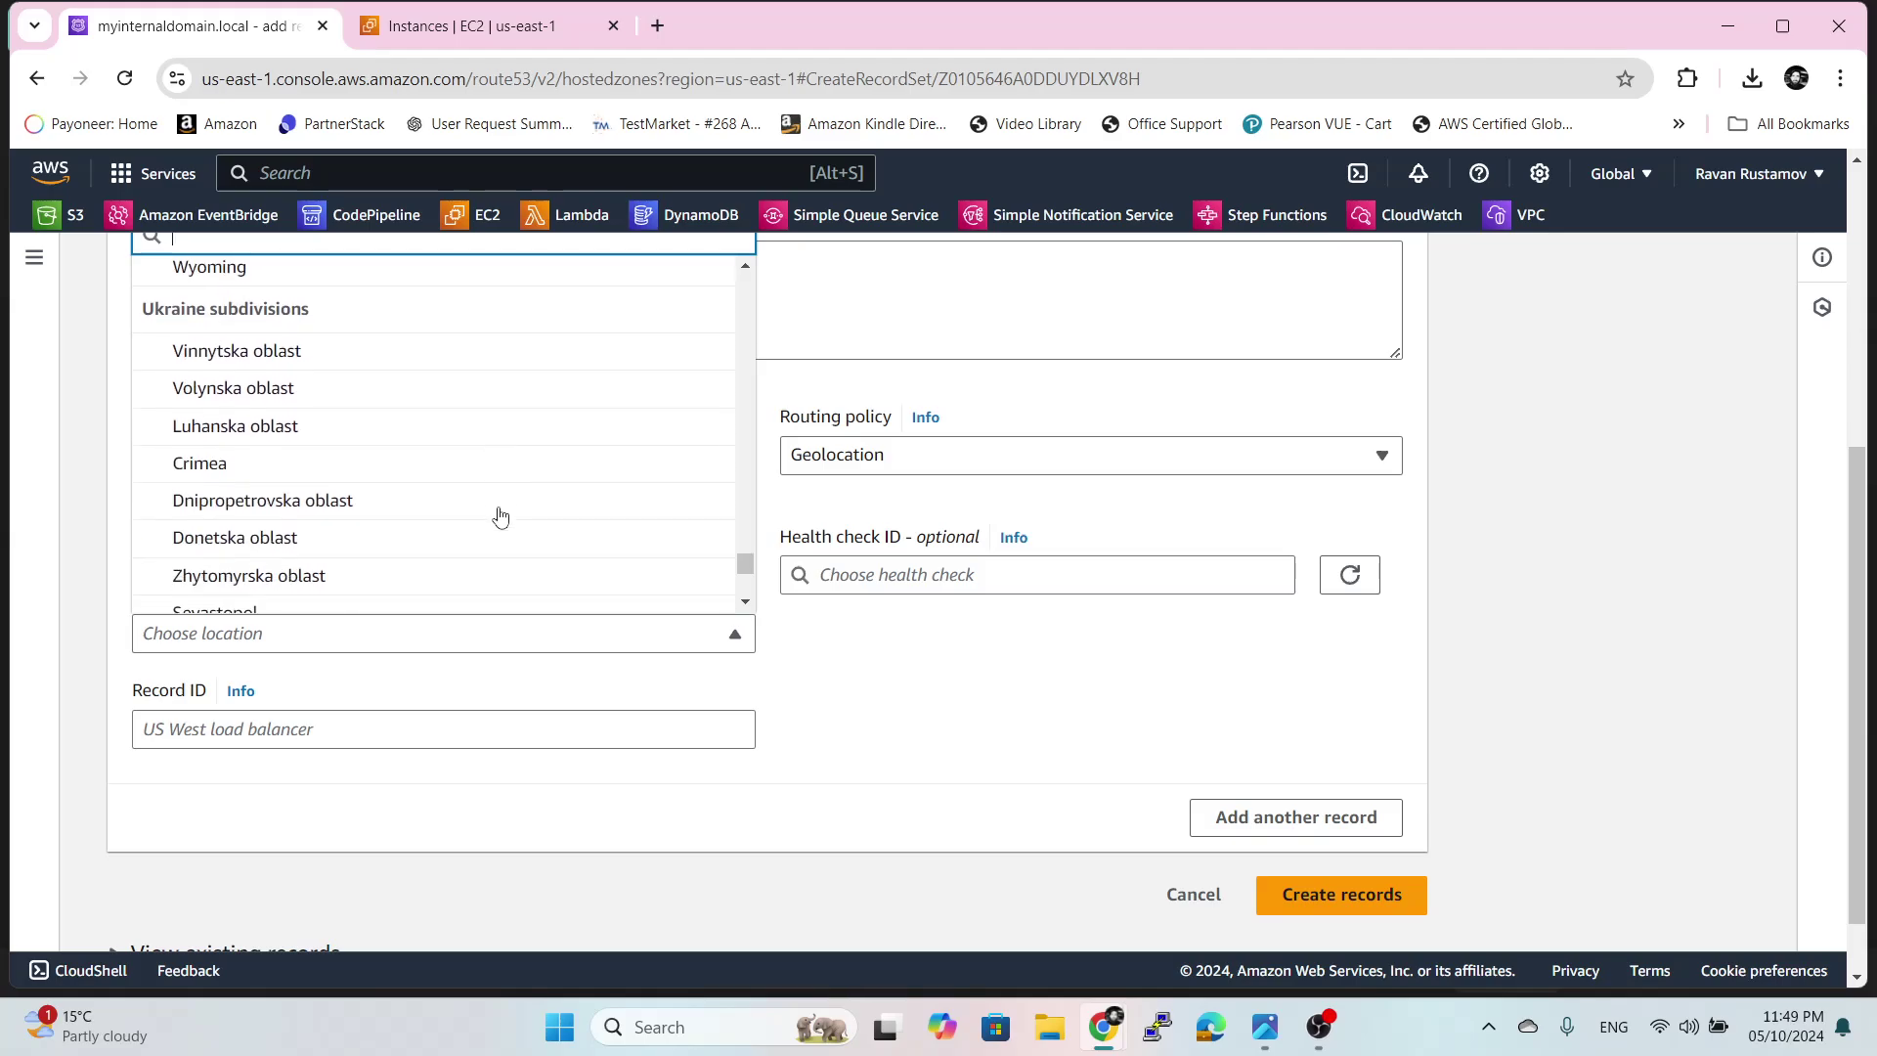
{"action": "scroll", "coordinate": [500, 515], "scroll_direction": "up", "scroll_amount": 2}
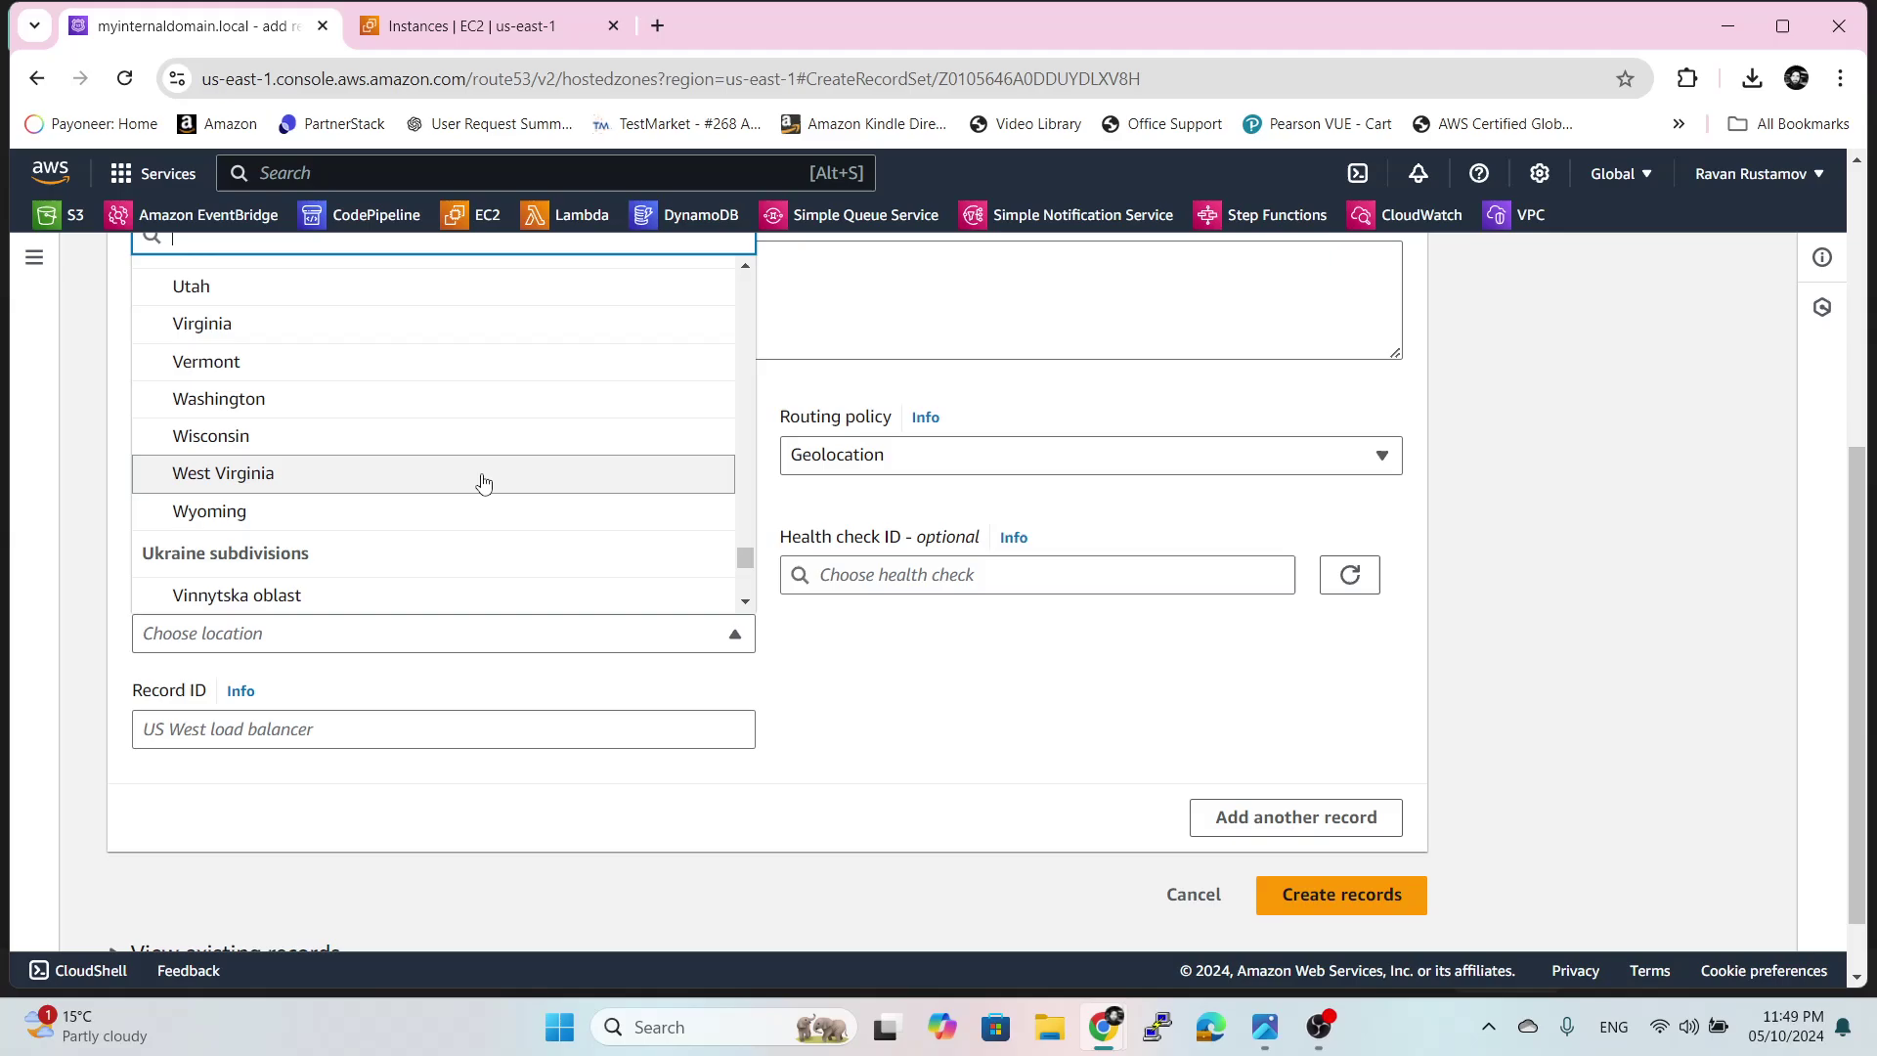
{"action": "scroll", "coordinate": [431, 482], "scroll_direction": "up", "scroll_amount": 3}
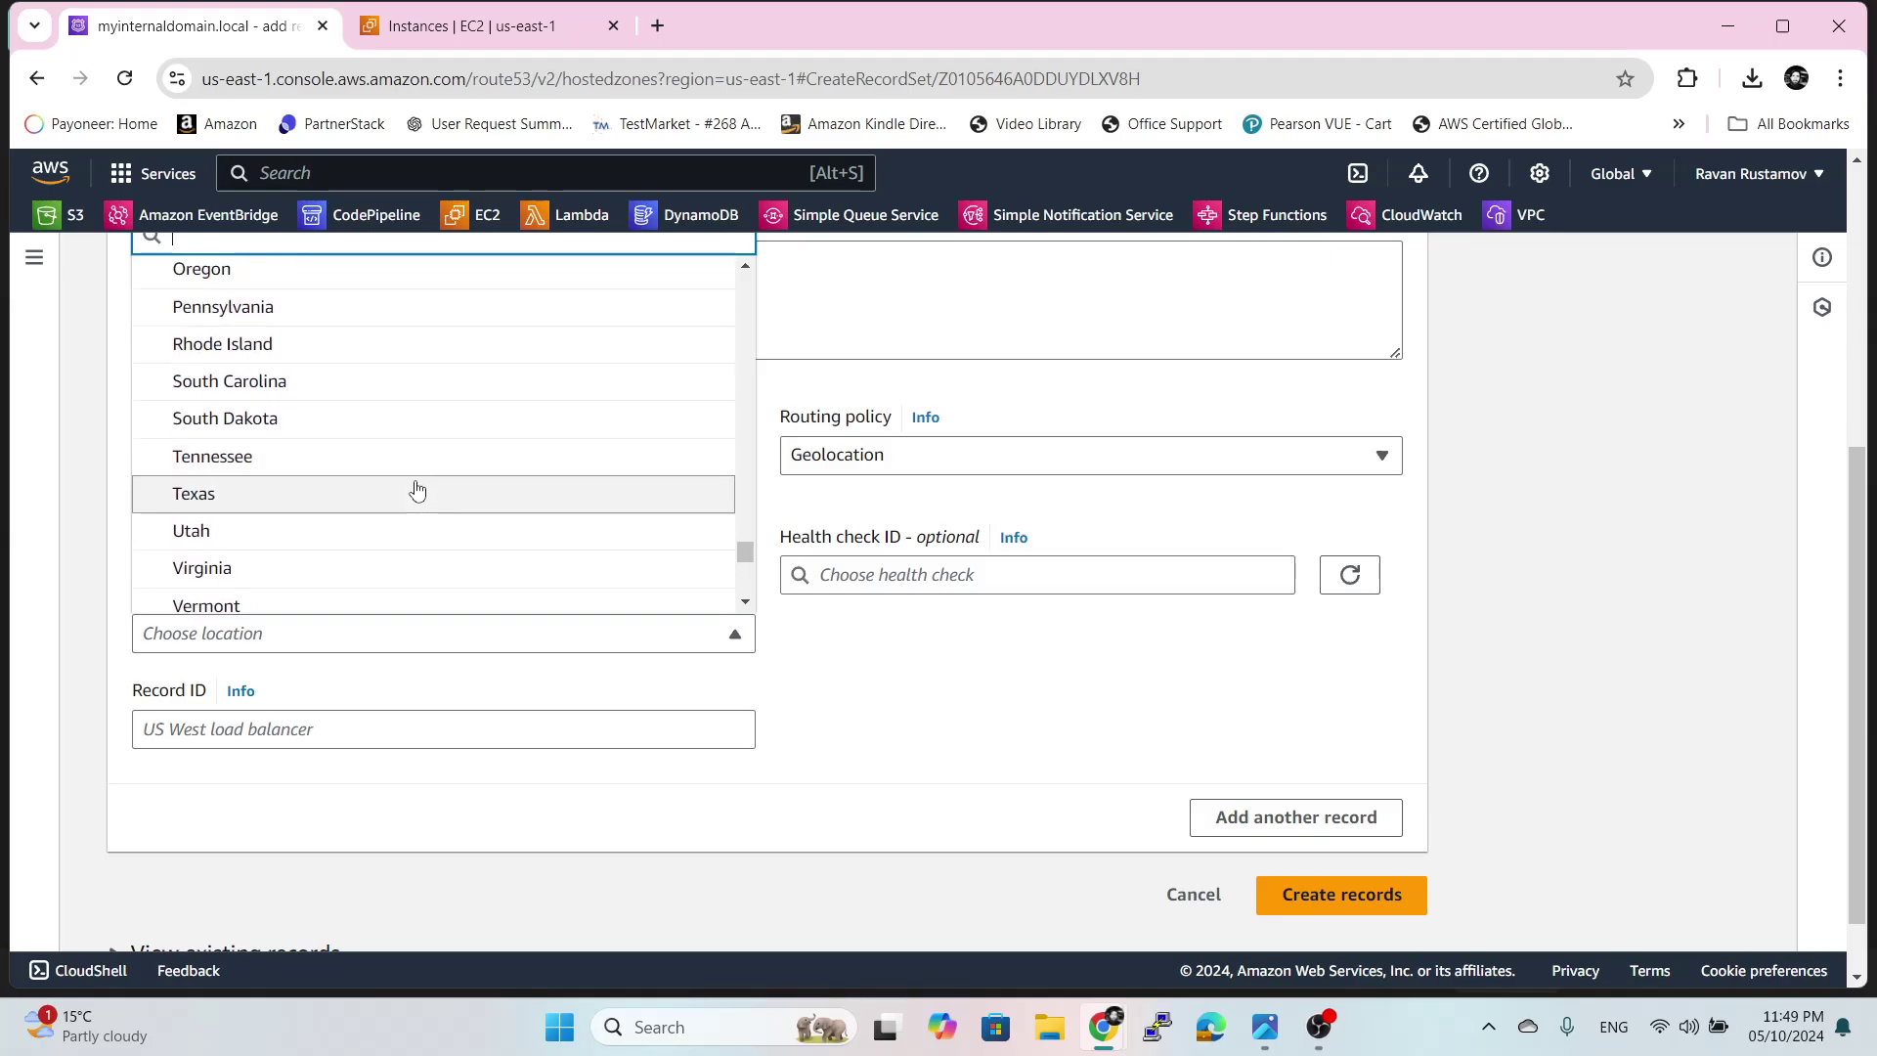
- Filter the locations by "vir" and set the record's location to the U.S. state Virginia
{"action": "type", "text": "v"}
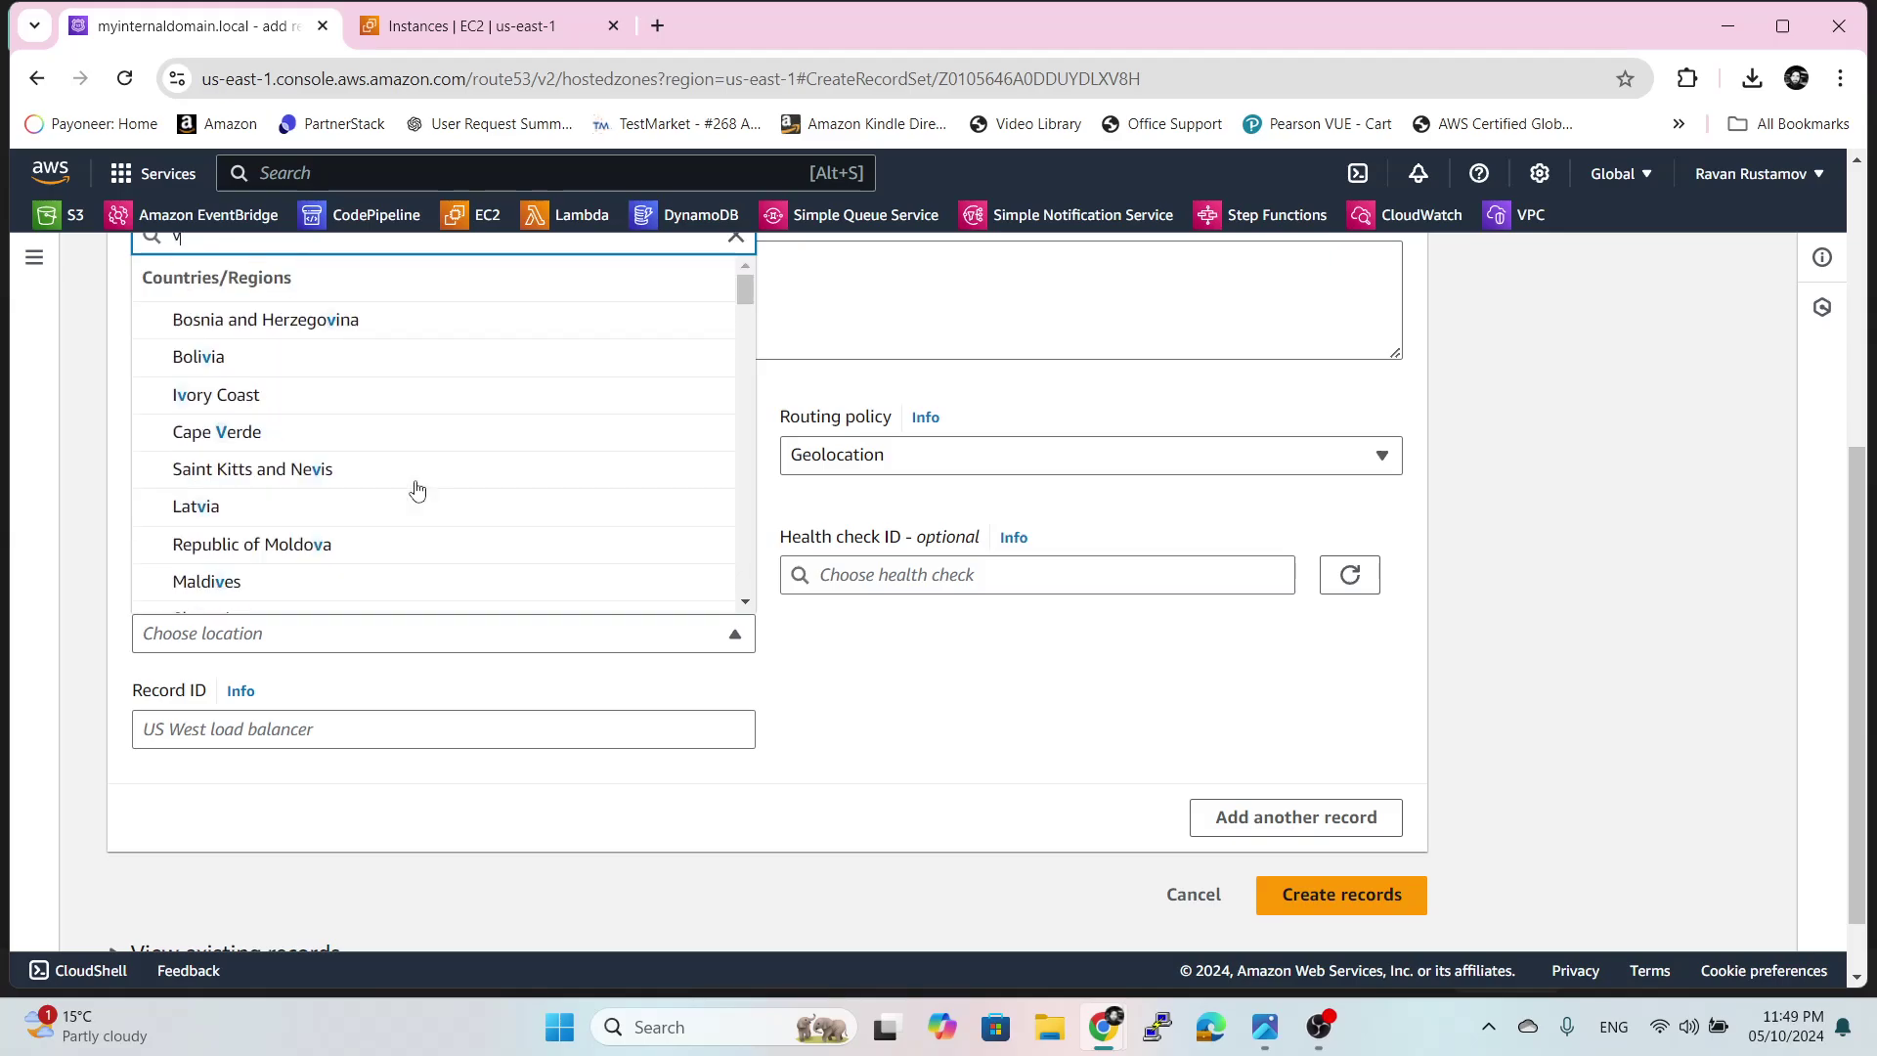
{"action": "type", "text": "i"}
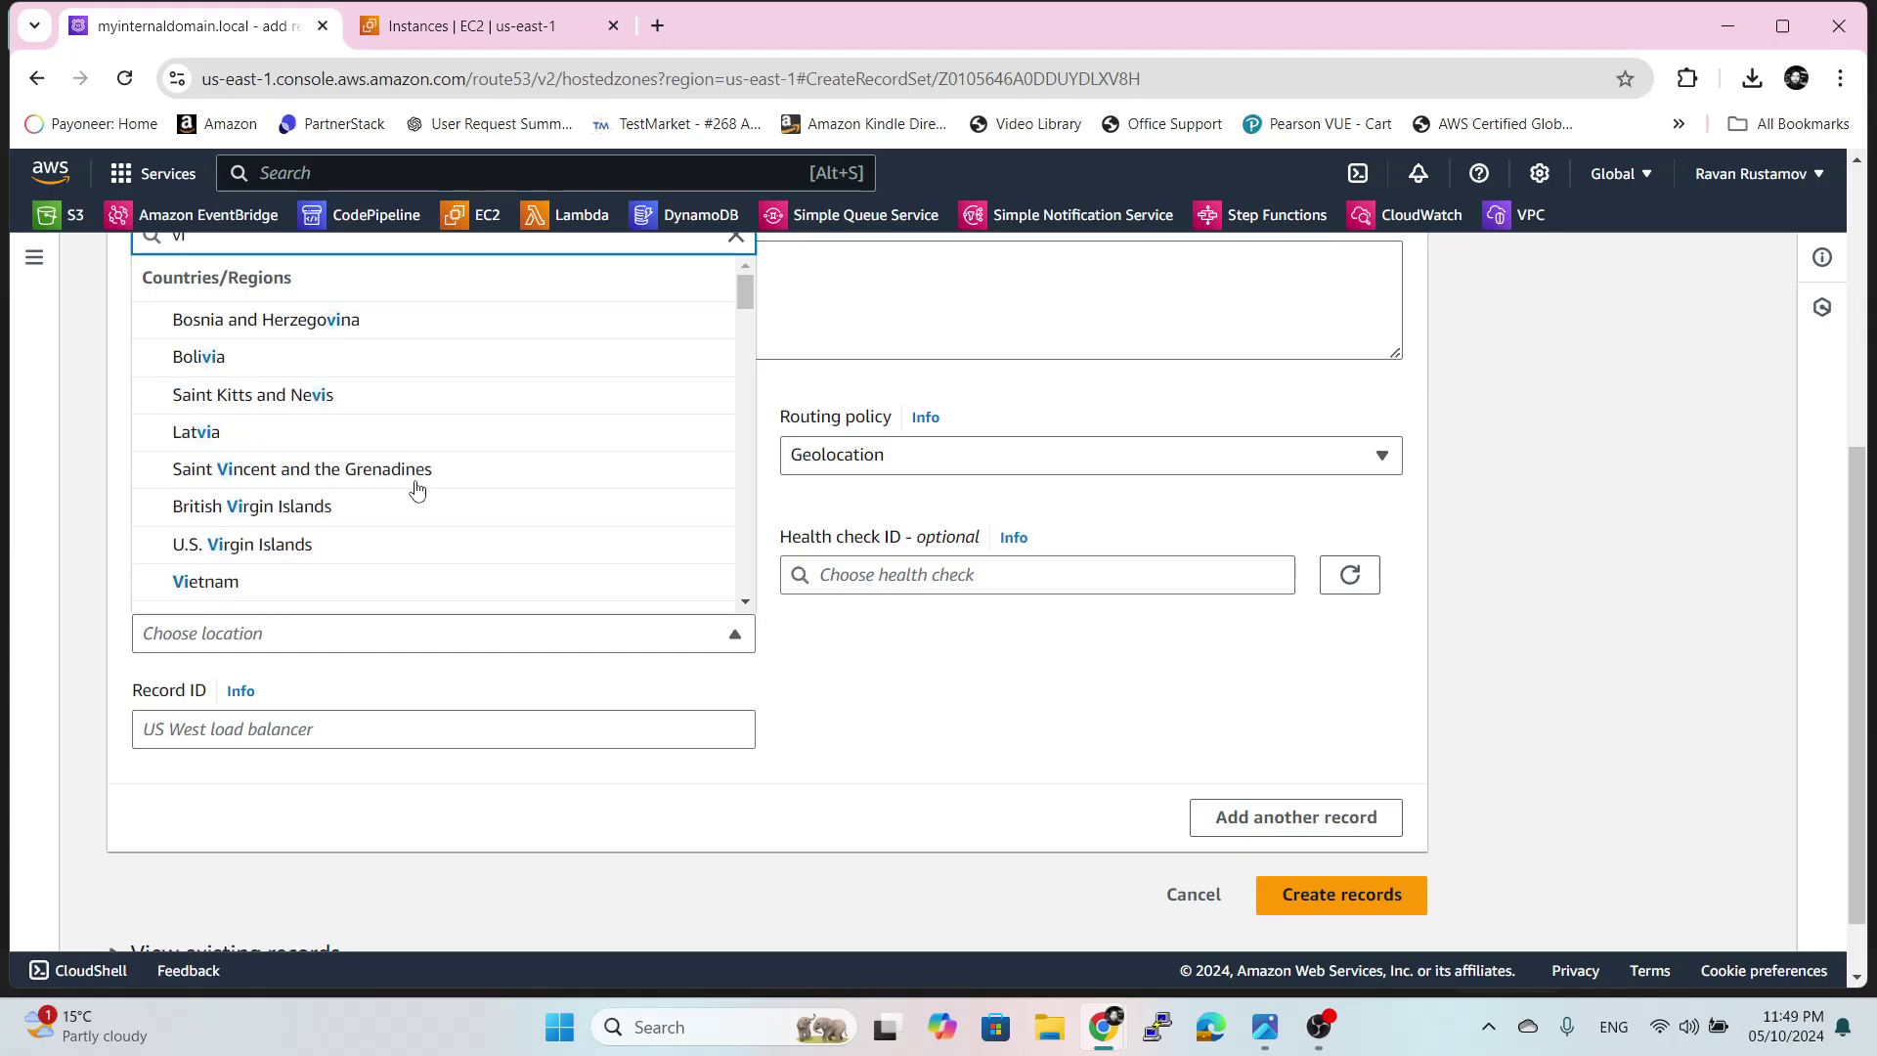
{"action": "type", "text": "r"}
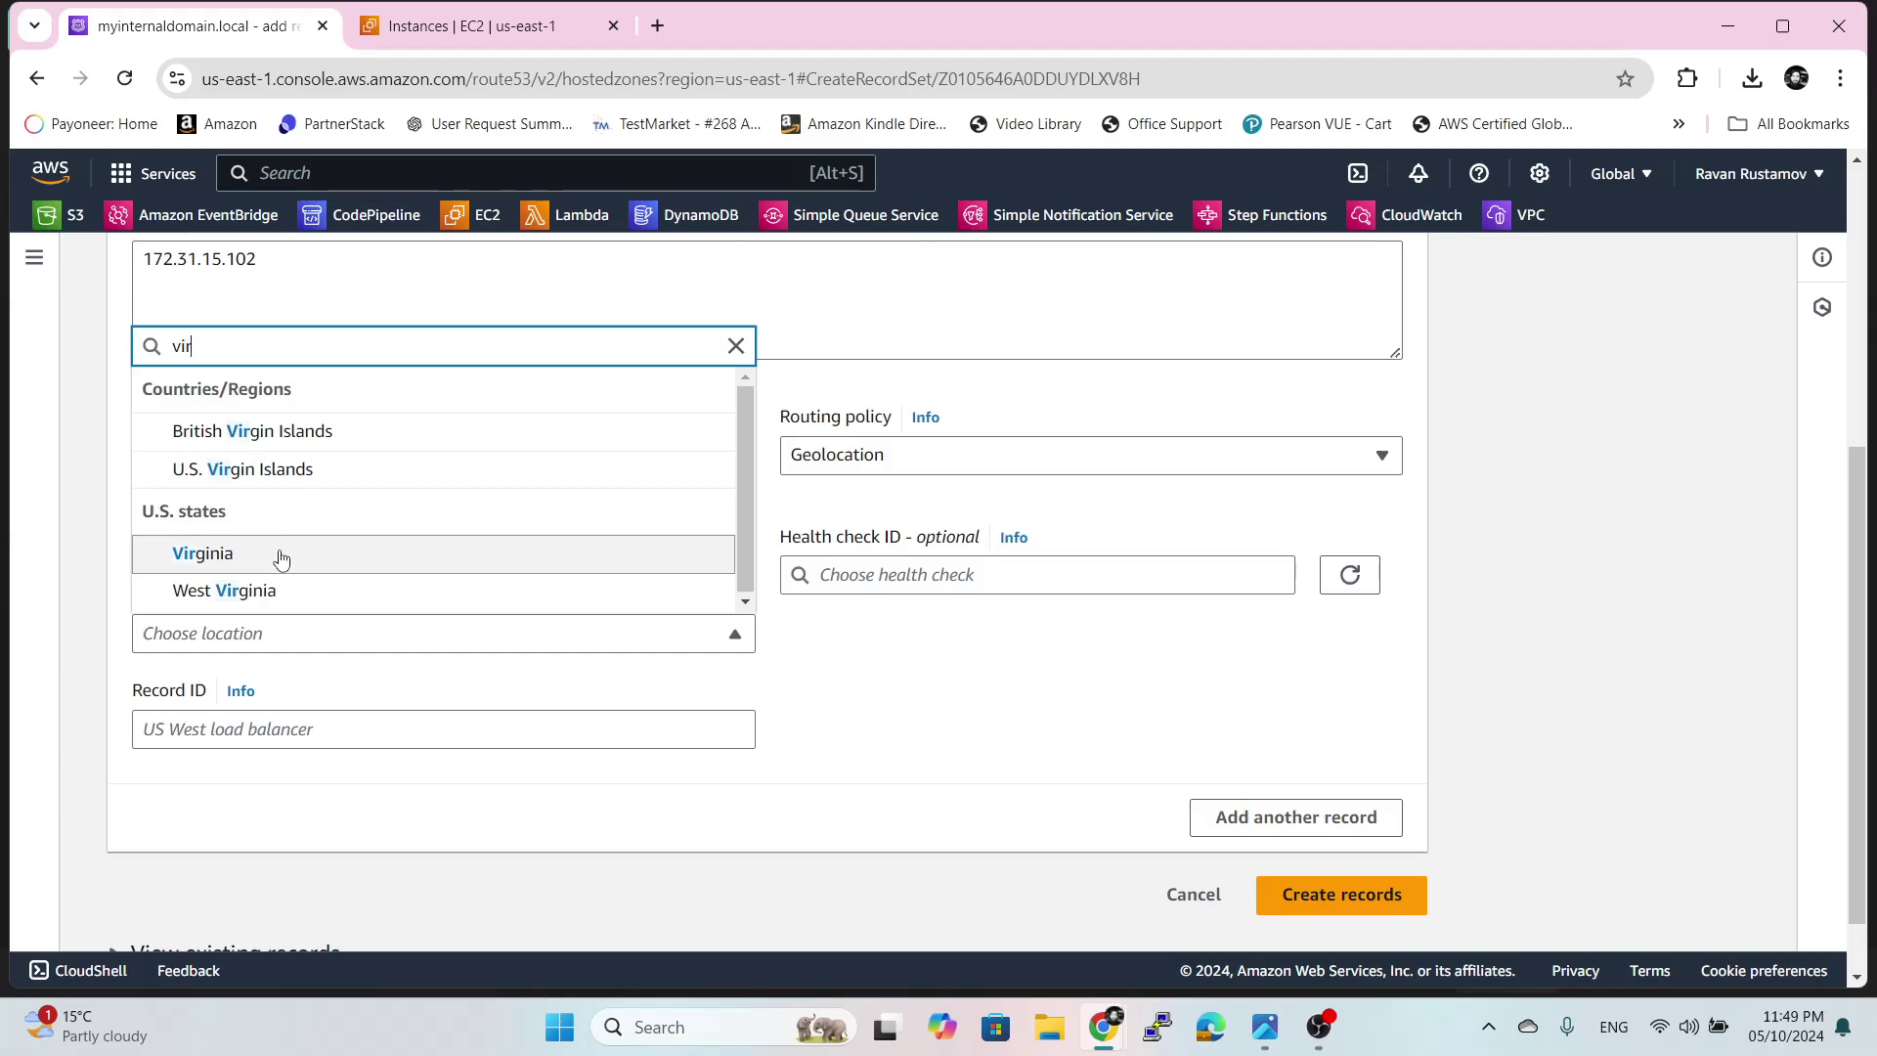
{"action": "left_click", "coordinate": [360, 557]}
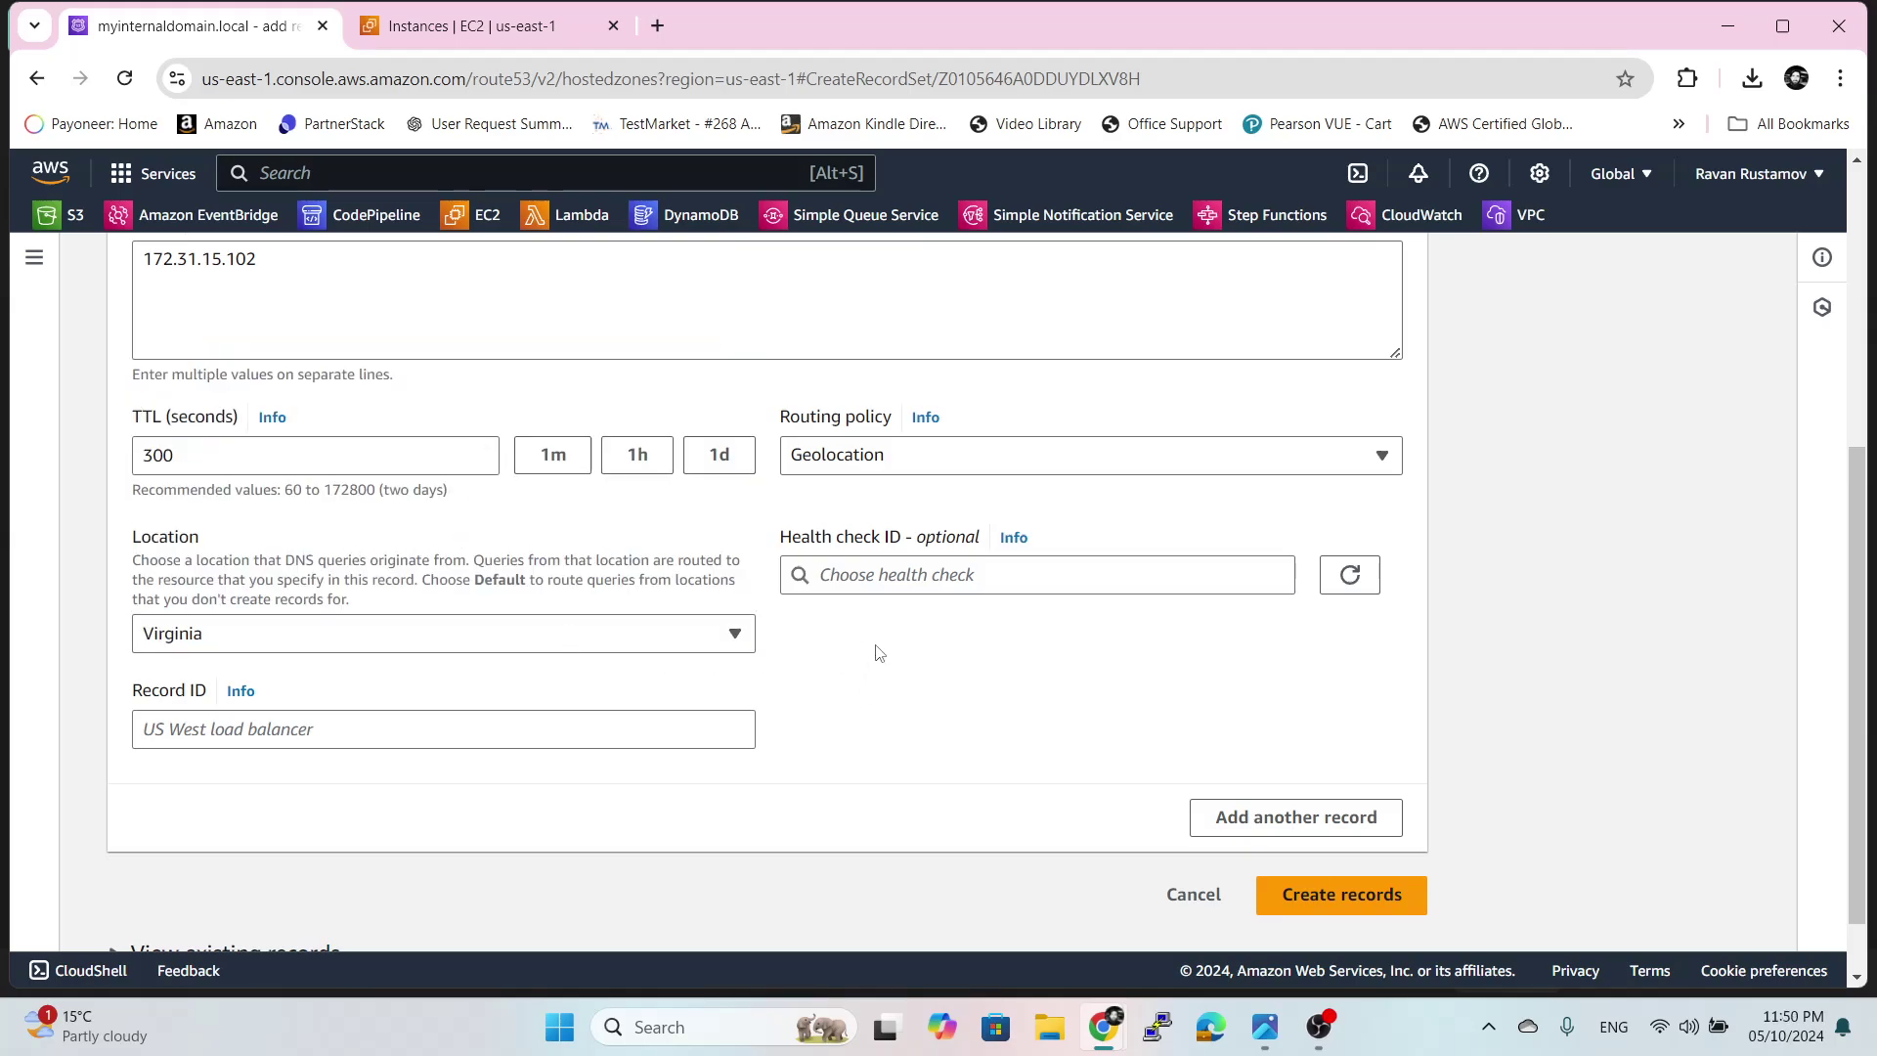
- Set the geolocation record's ID to V-A and check the available health checks, leaving none selected
{"action": "scroll", "coordinate": [873, 655], "scroll_direction": "down", "scroll_amount": 1}
{"action": "left_click", "coordinate": [428, 662]}
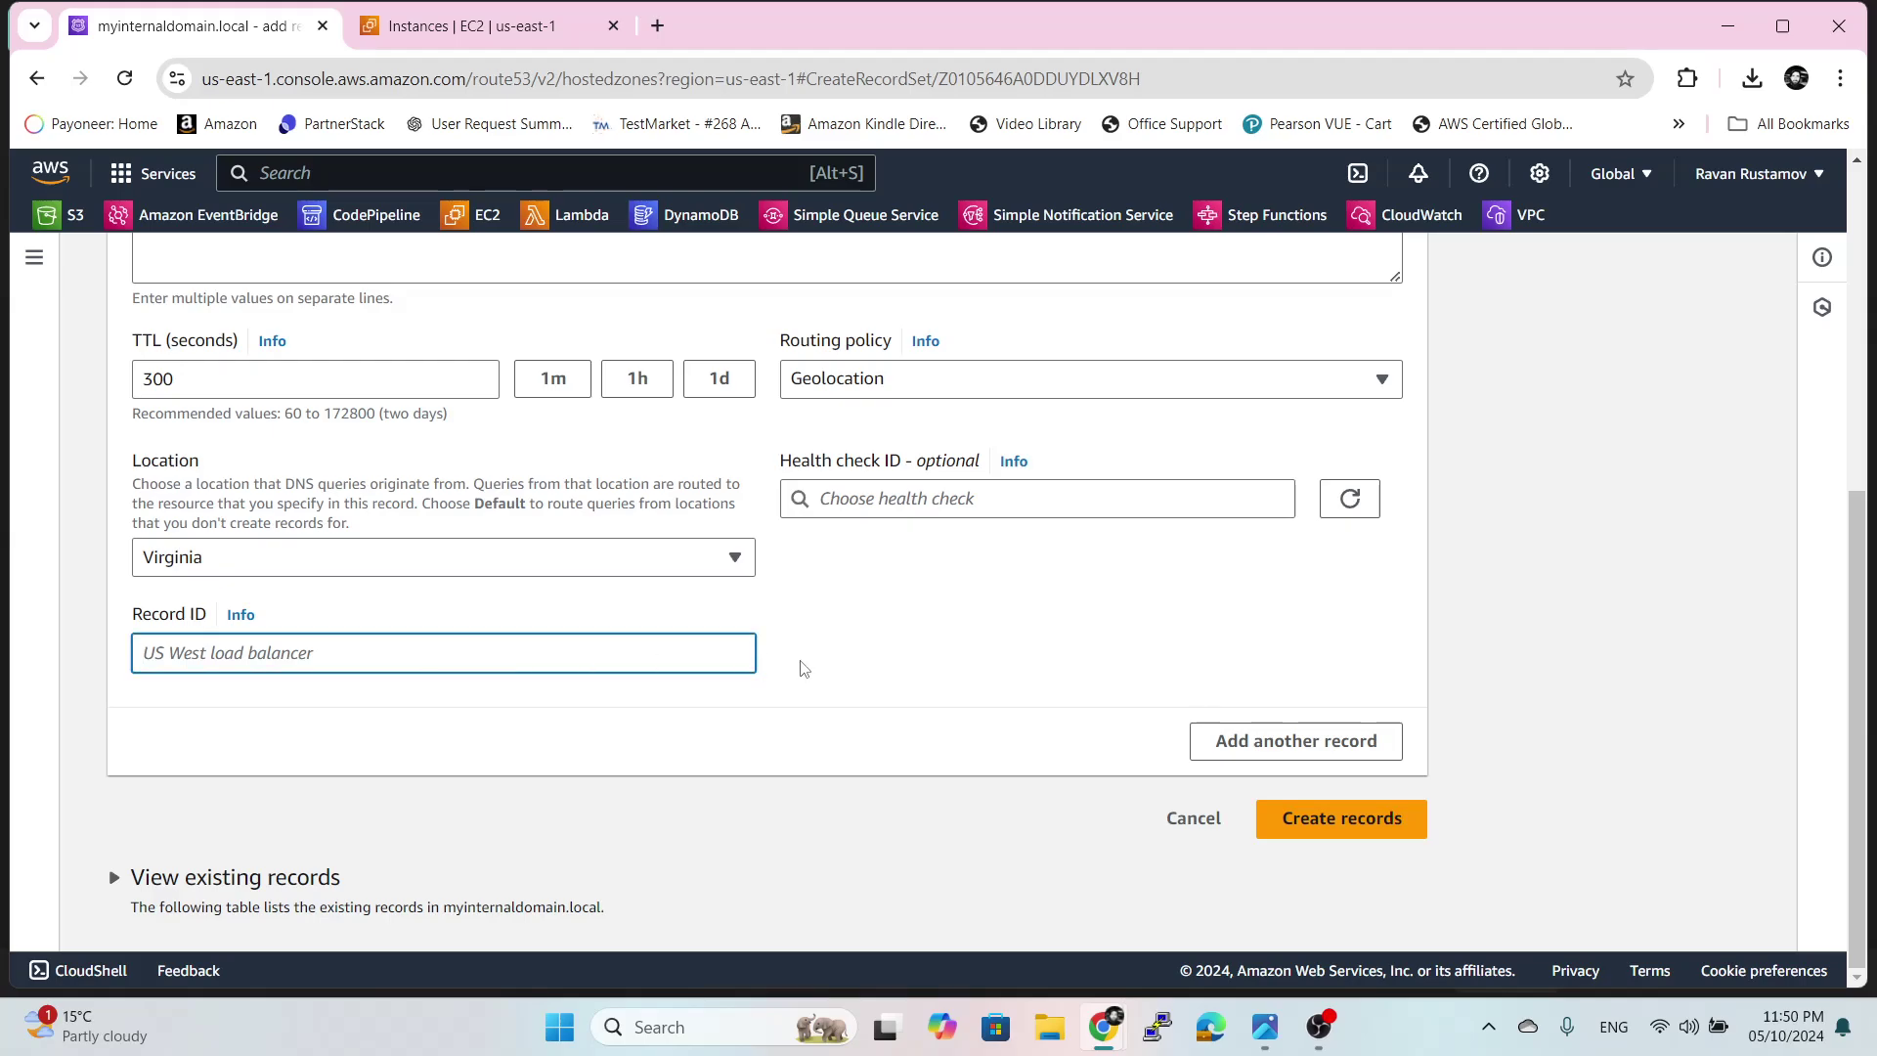
{"action": "type", "text": "E"}
{"action": "key", "text": "BackSpace"}
{"action": "type", "text": "V-A"}
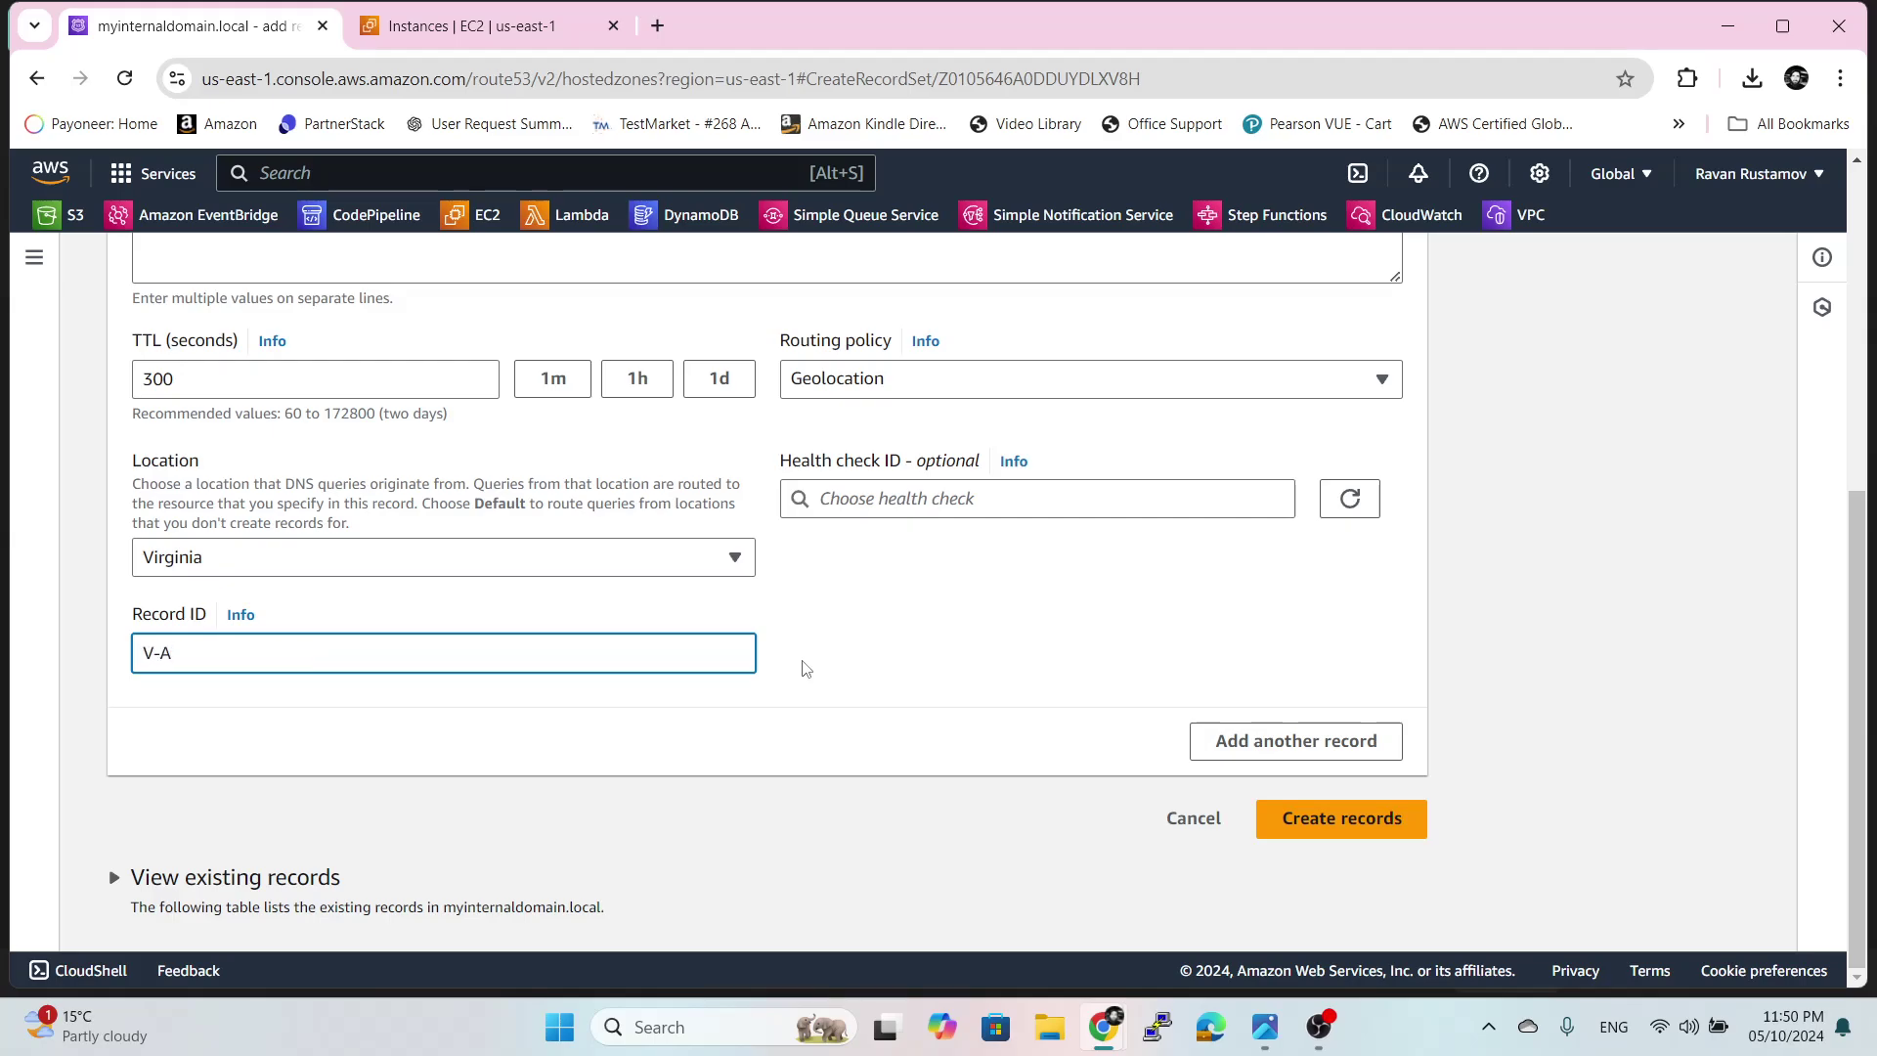
{"action": "left_click", "coordinate": [1046, 651]}
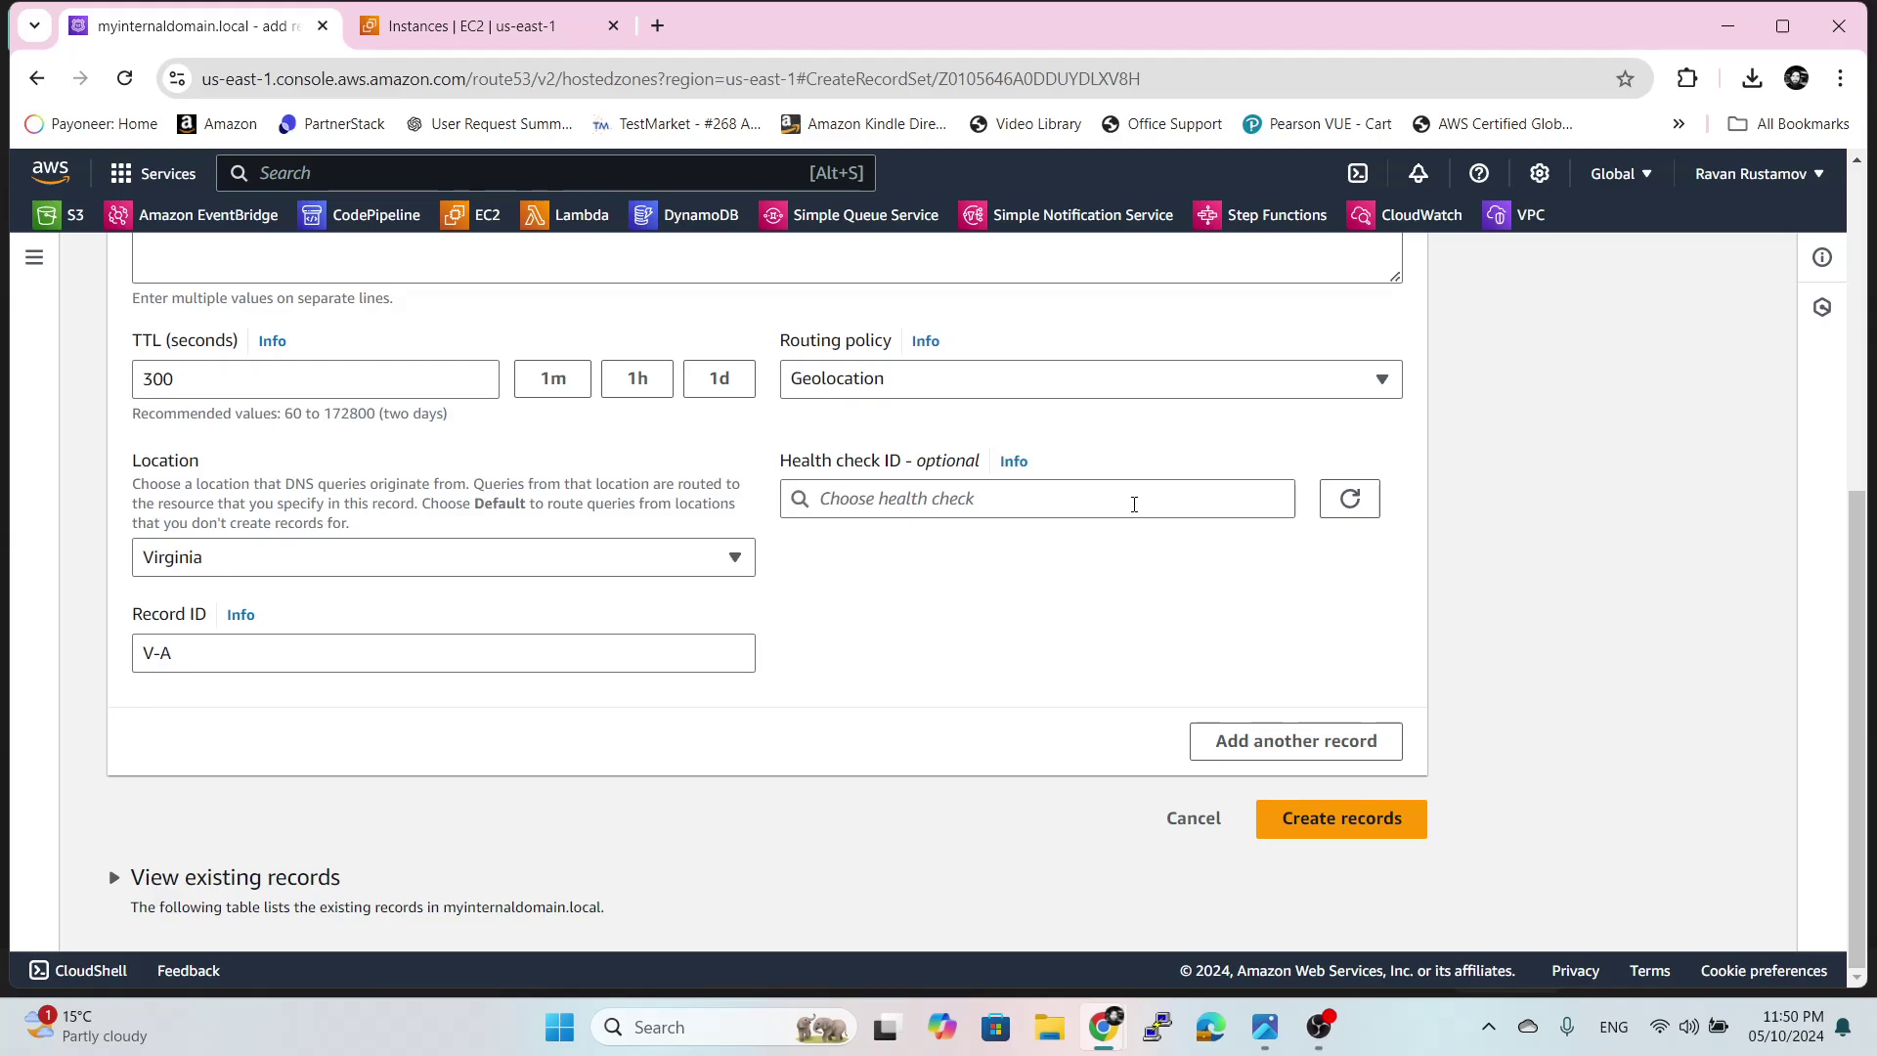
{"action": "left_click", "coordinate": [1134, 504]}
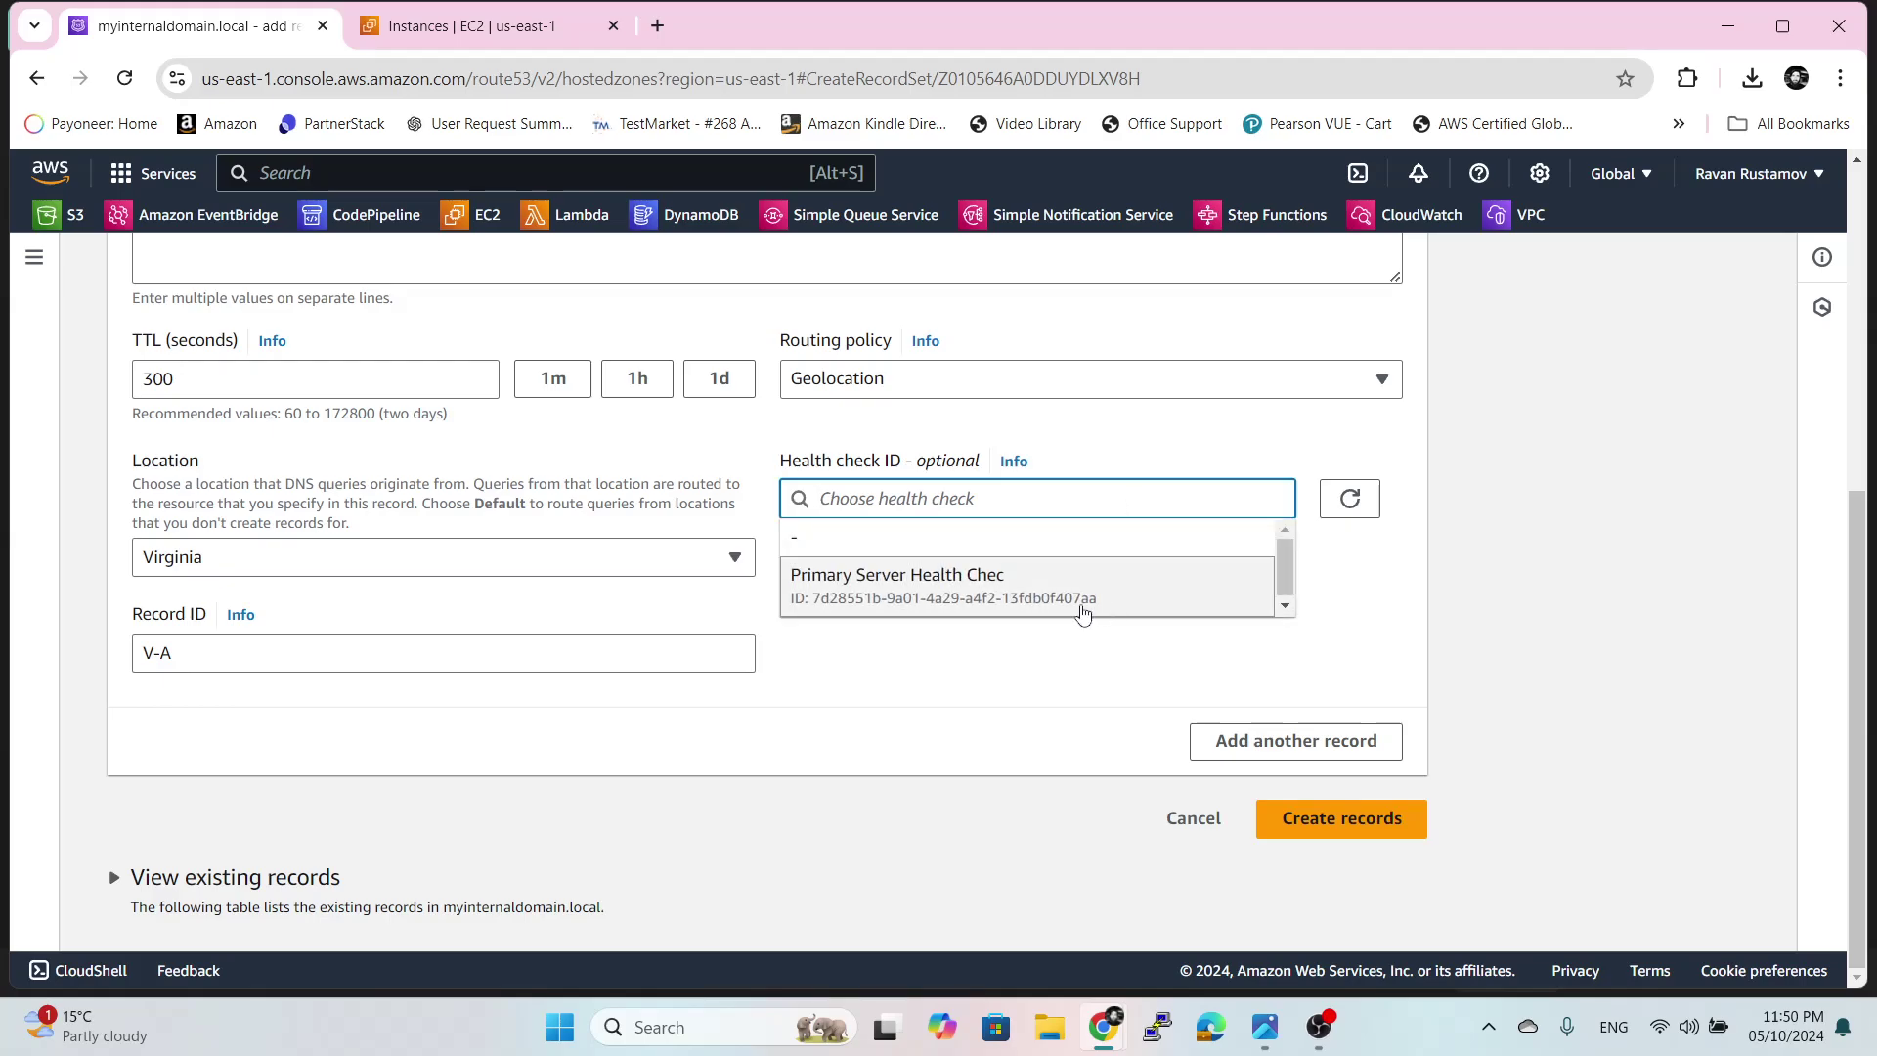
{"action": "left_click", "coordinate": [961, 745]}
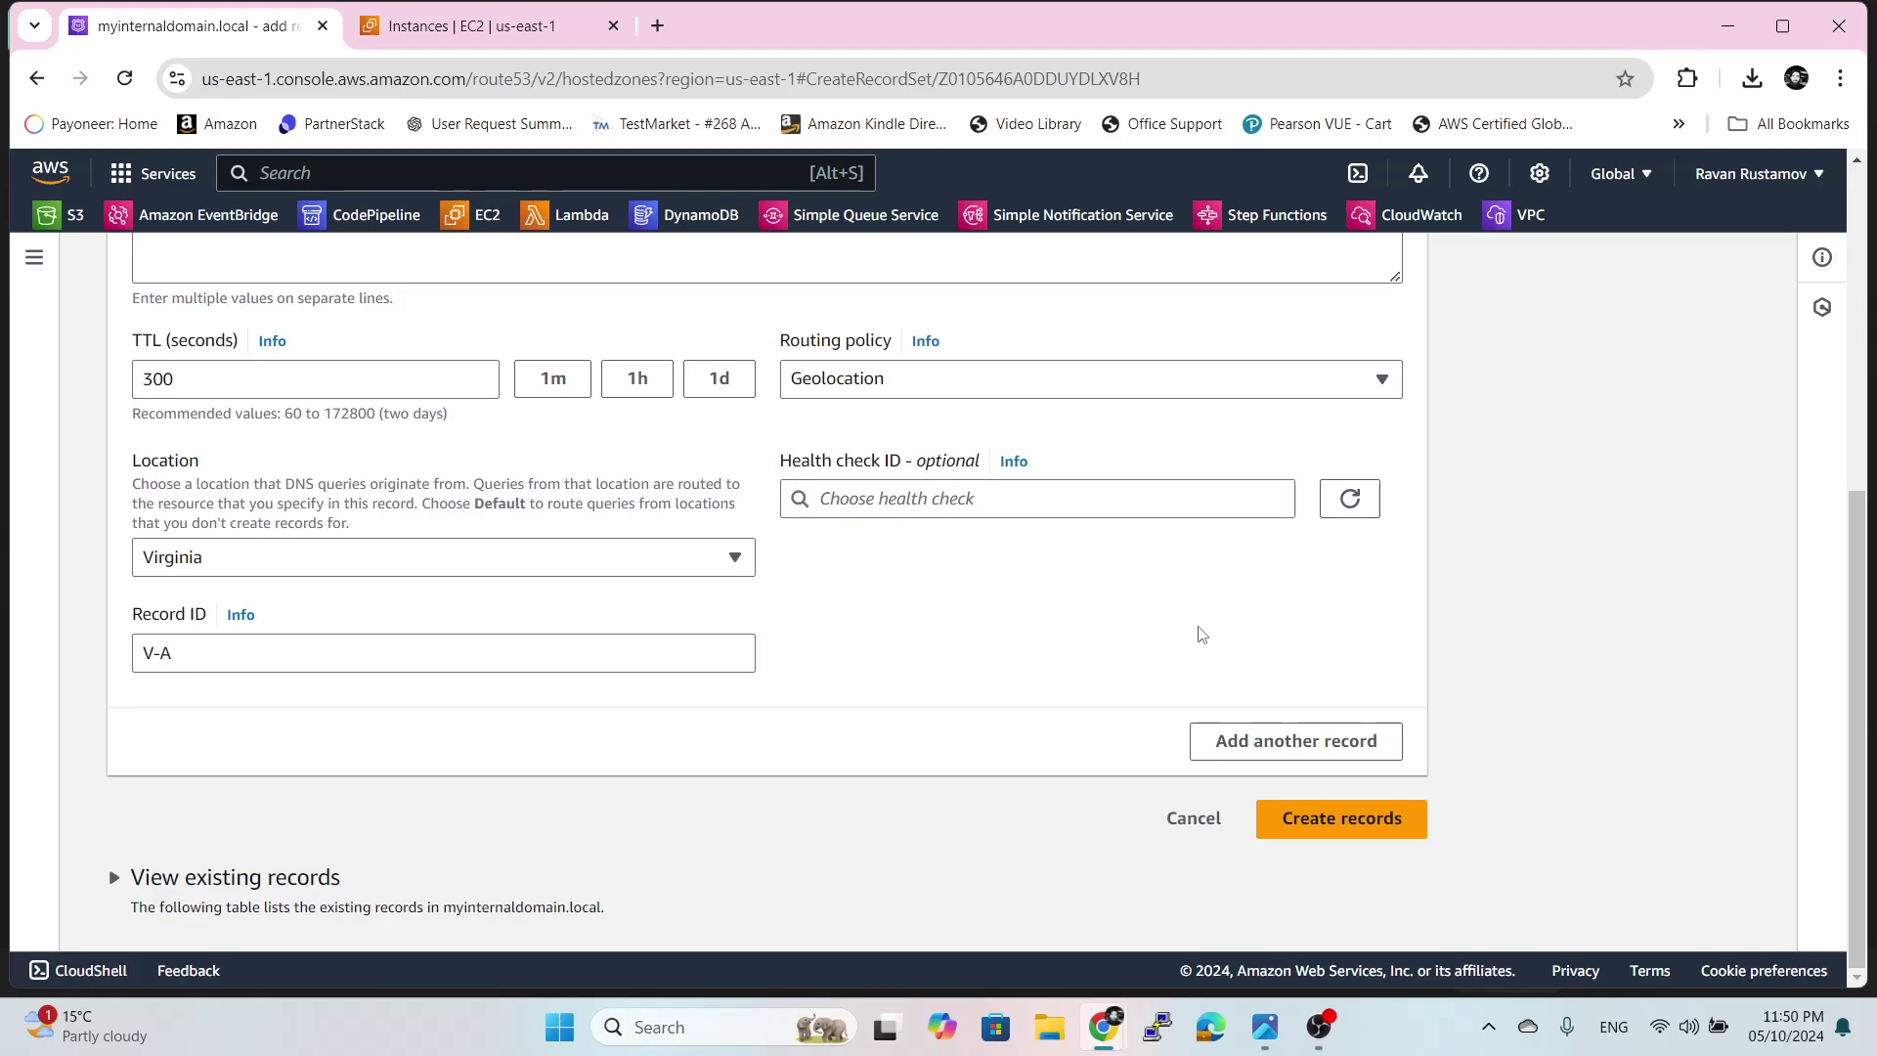
- Review the geolocation record's settings, create the record and dismiss the notification
{"action": "scroll", "coordinate": [1276, 646], "scroll_direction": "up", "scroll_amount": 5}
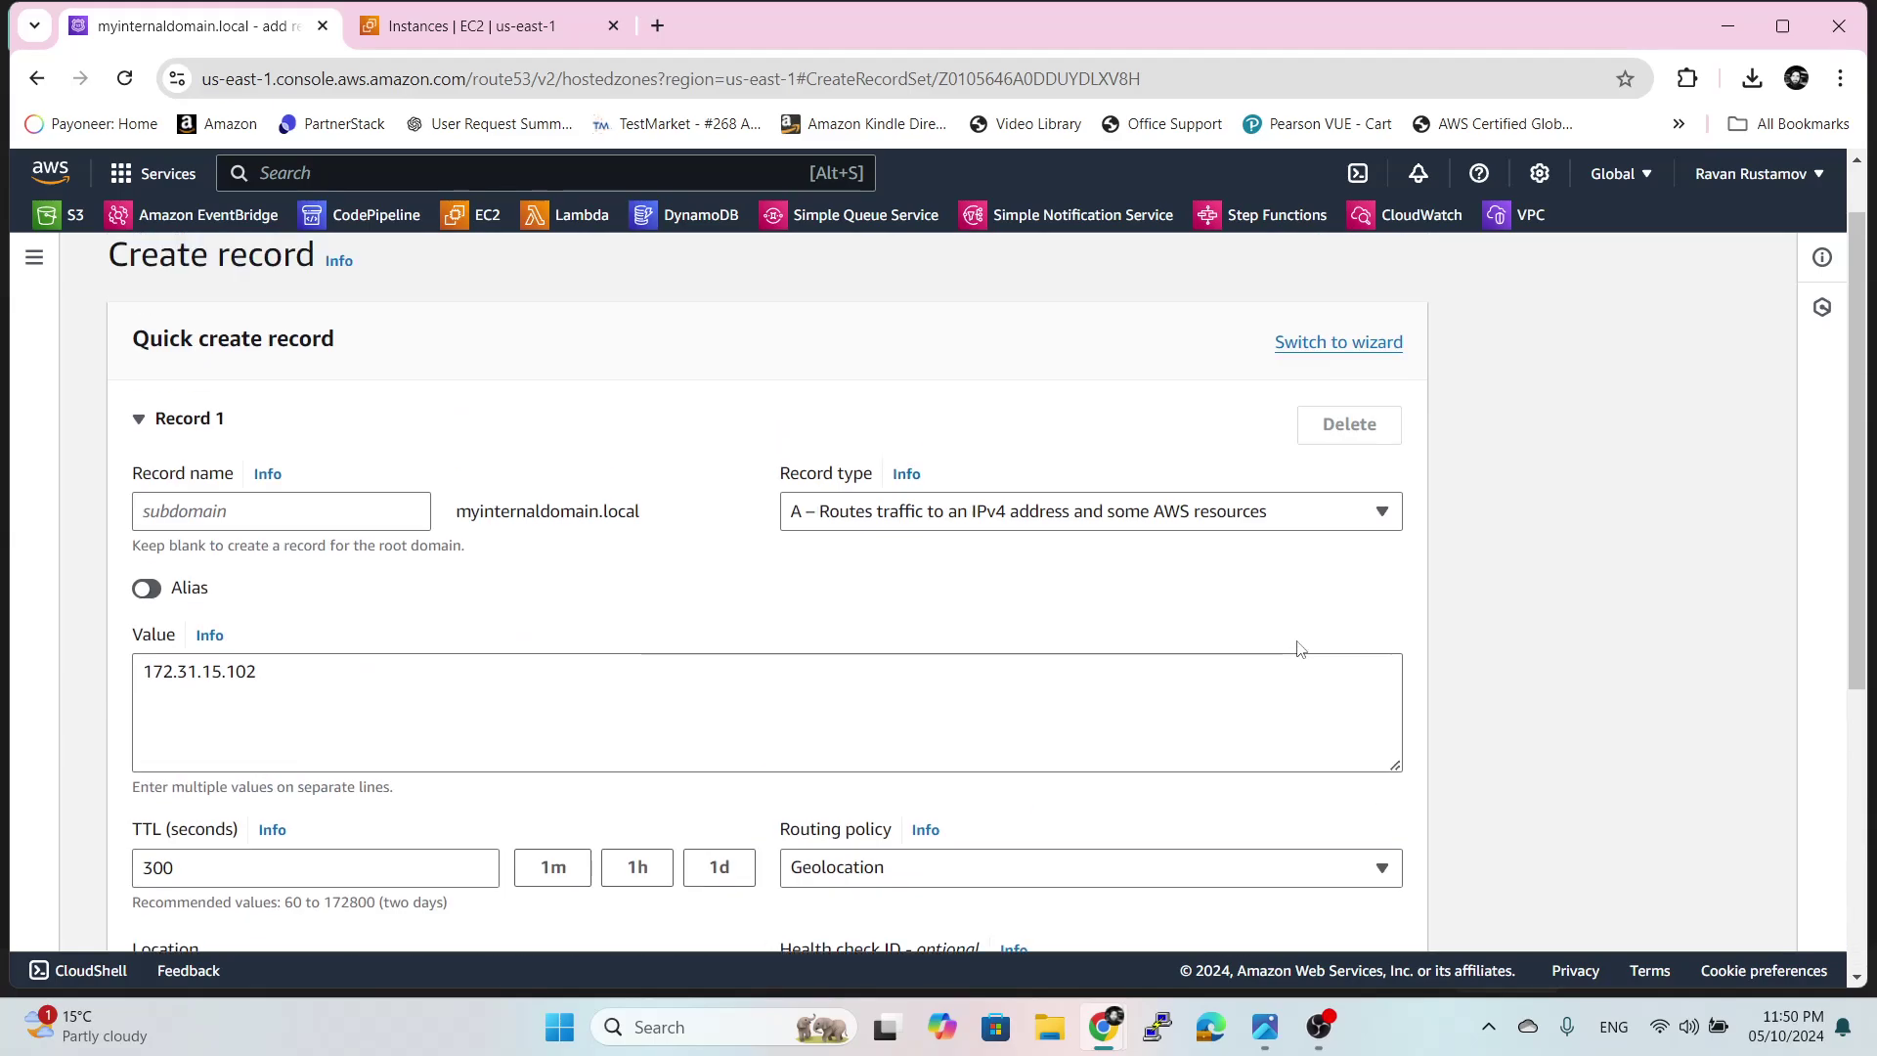
{"action": "scroll", "coordinate": [1291, 651], "scroll_direction": "down", "scroll_amount": 5}
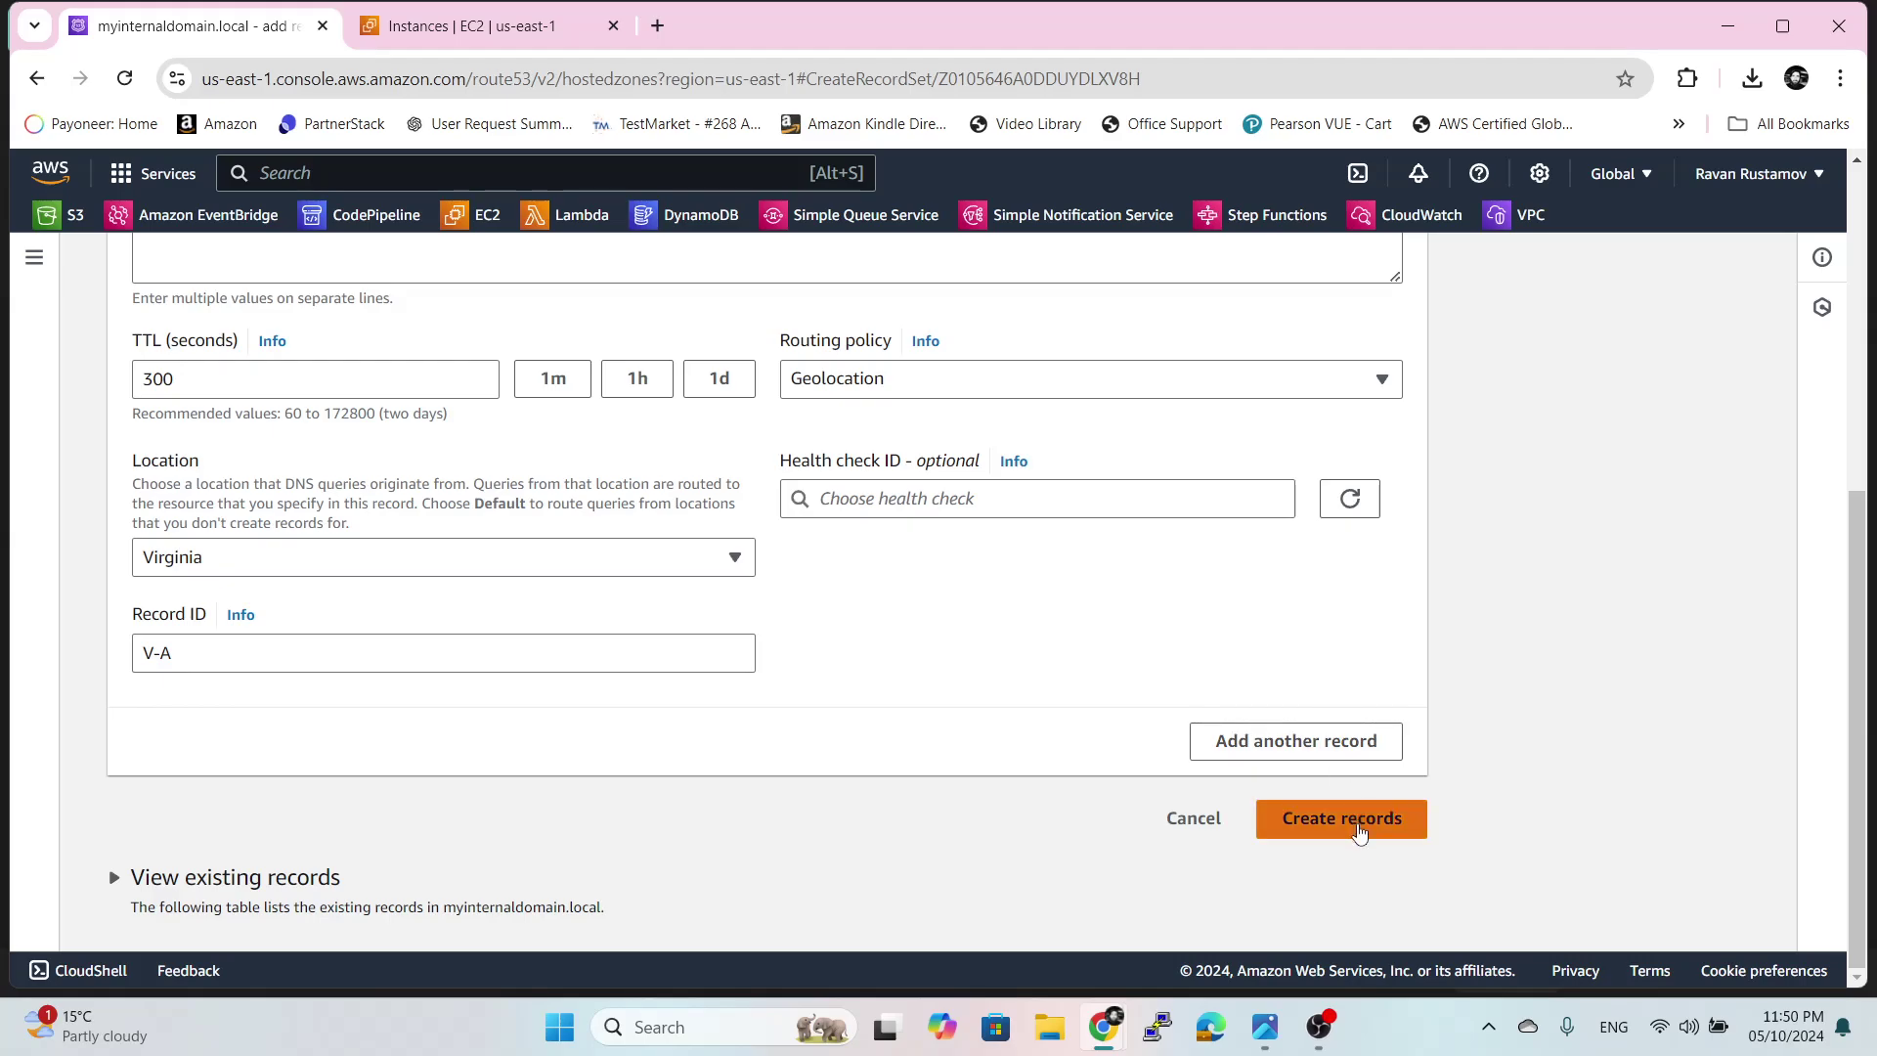
{"action": "left_click", "coordinate": [1359, 831]}
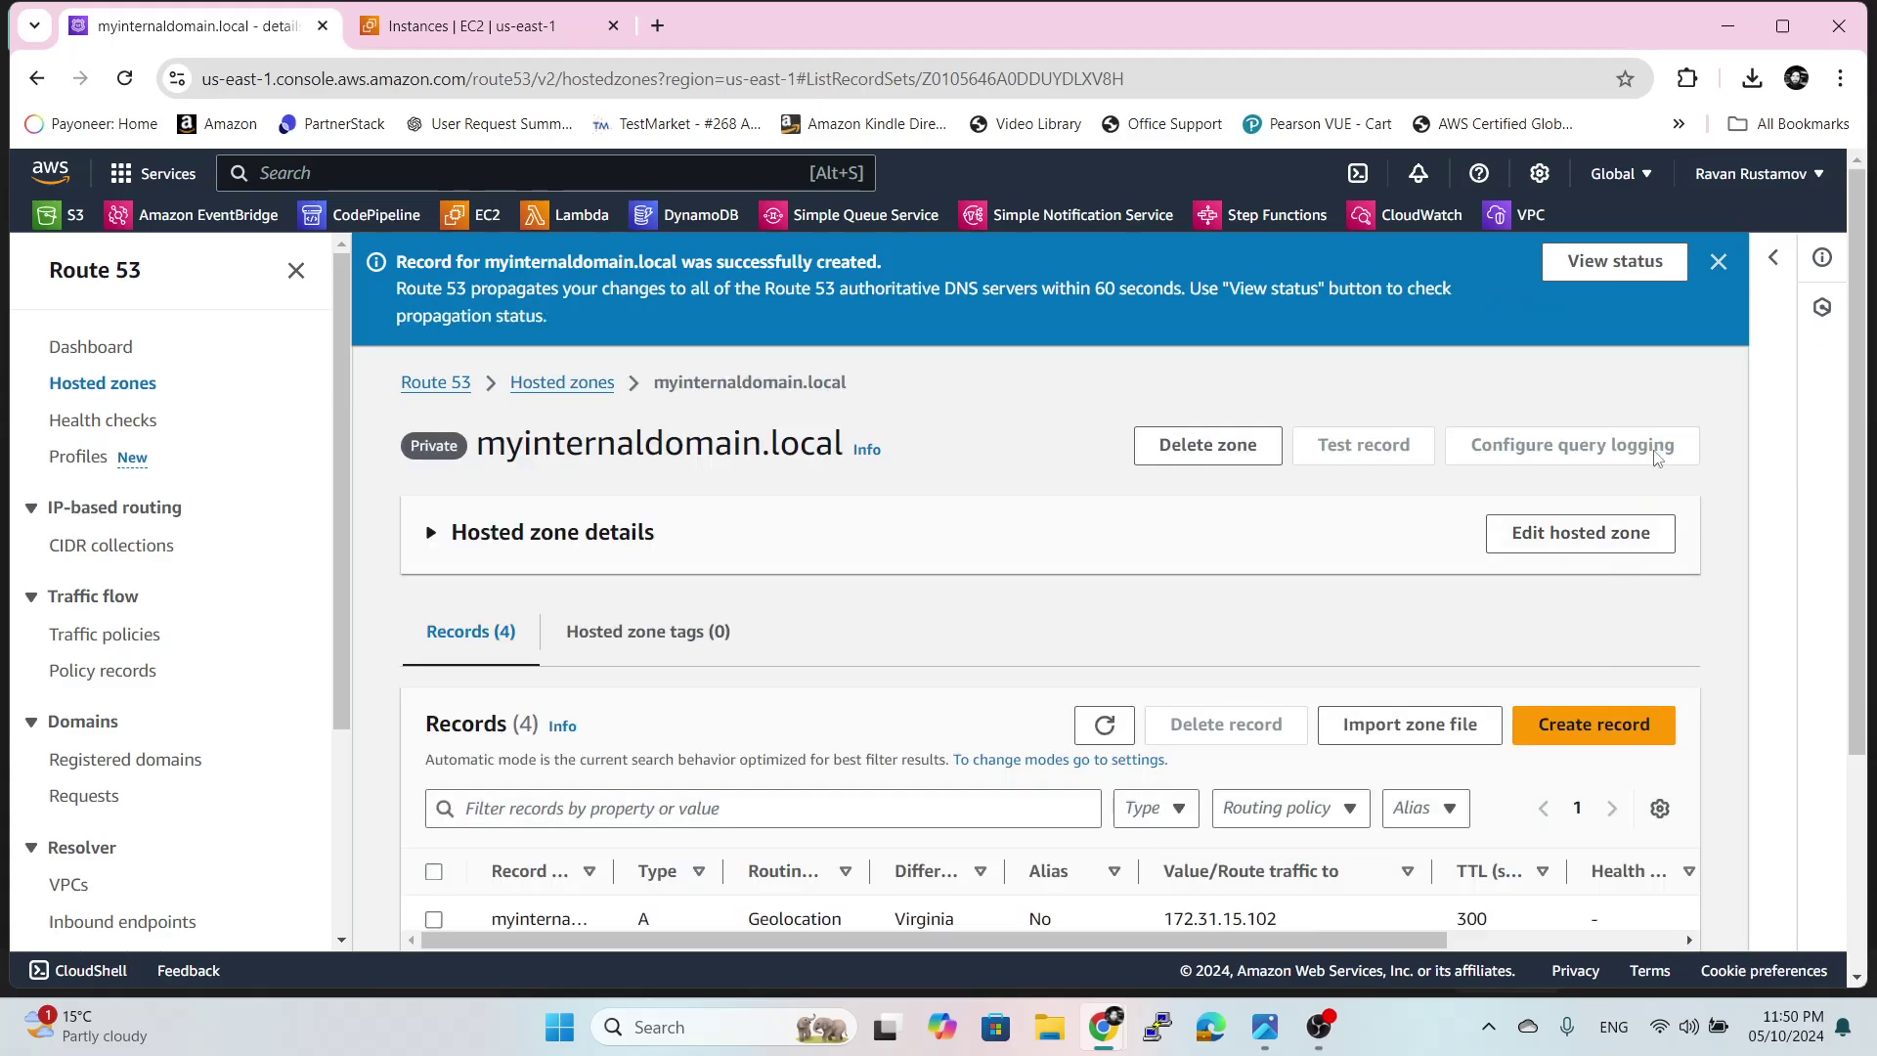
{"action": "left_click", "coordinate": [1719, 264]}
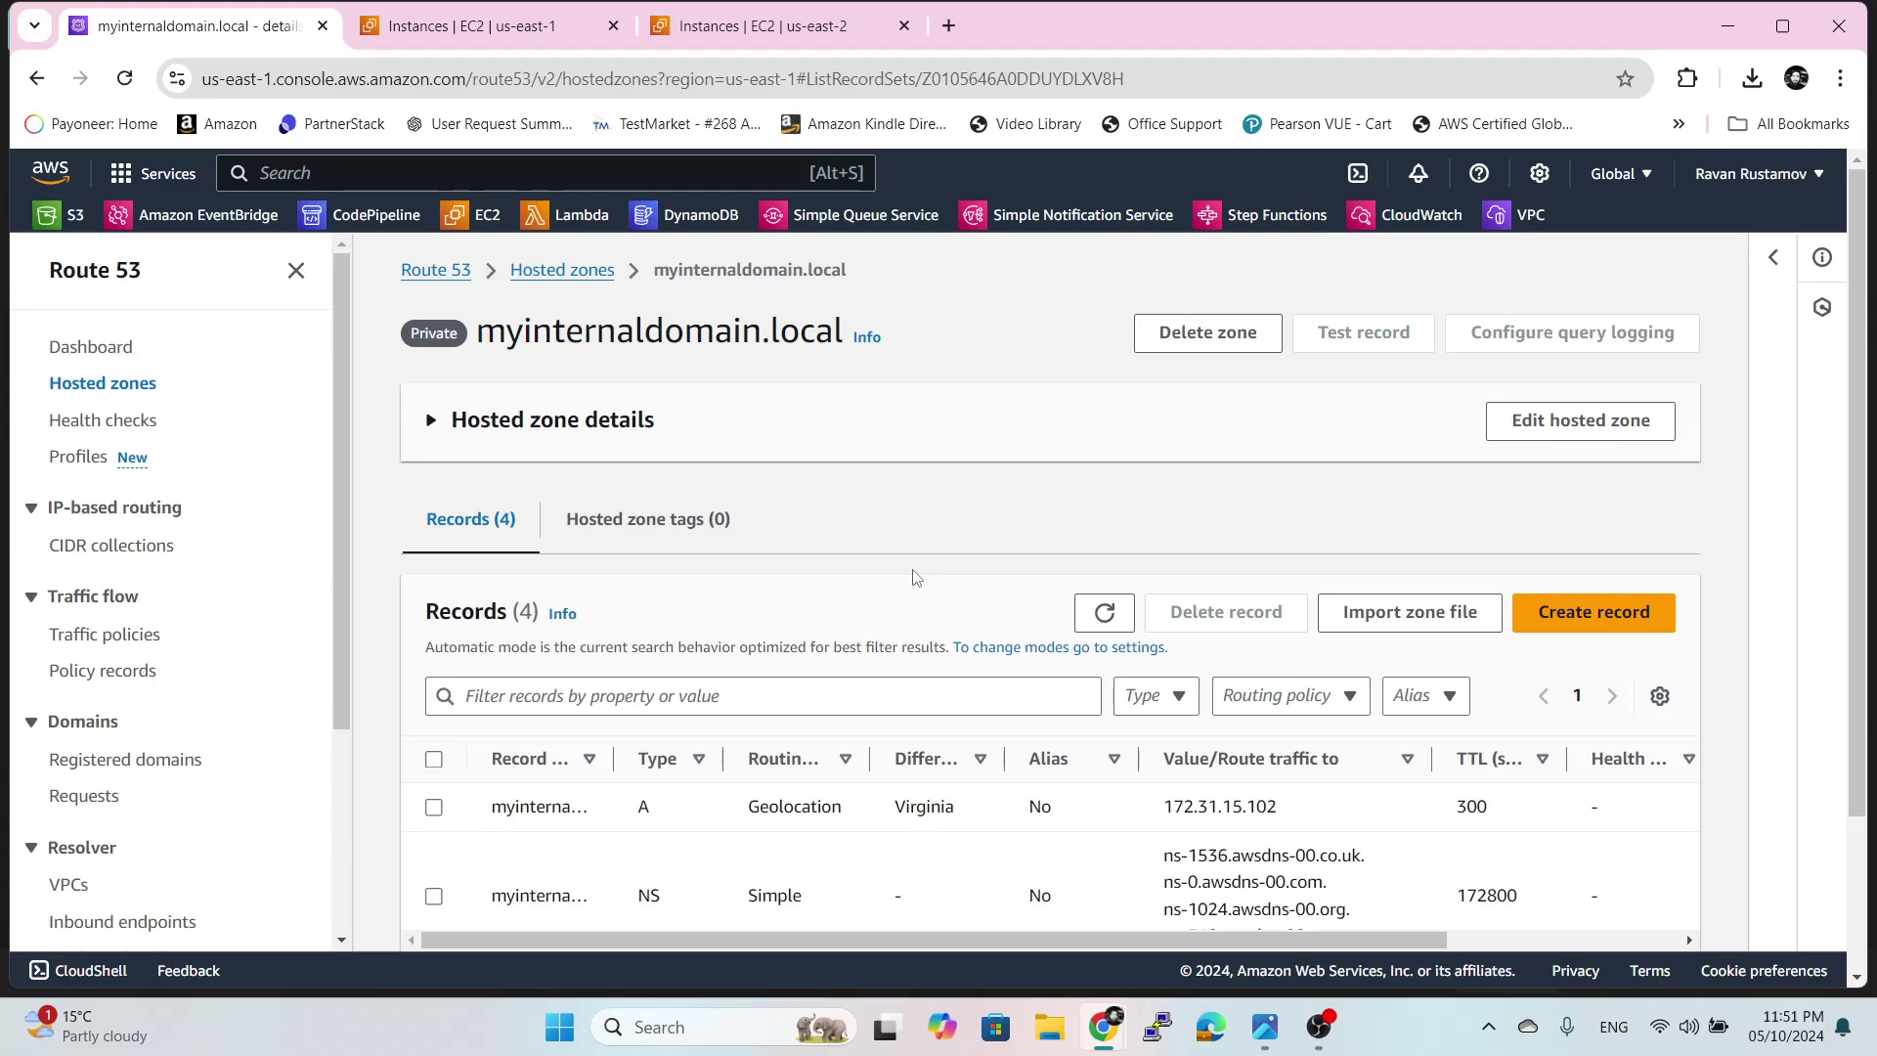
- Start another A record in the myinternaldomain.local hosted zone and place the cursor in its value
{"action": "scroll", "coordinate": [1542, 633], "scroll_direction": "down", "scroll_amount": 2}
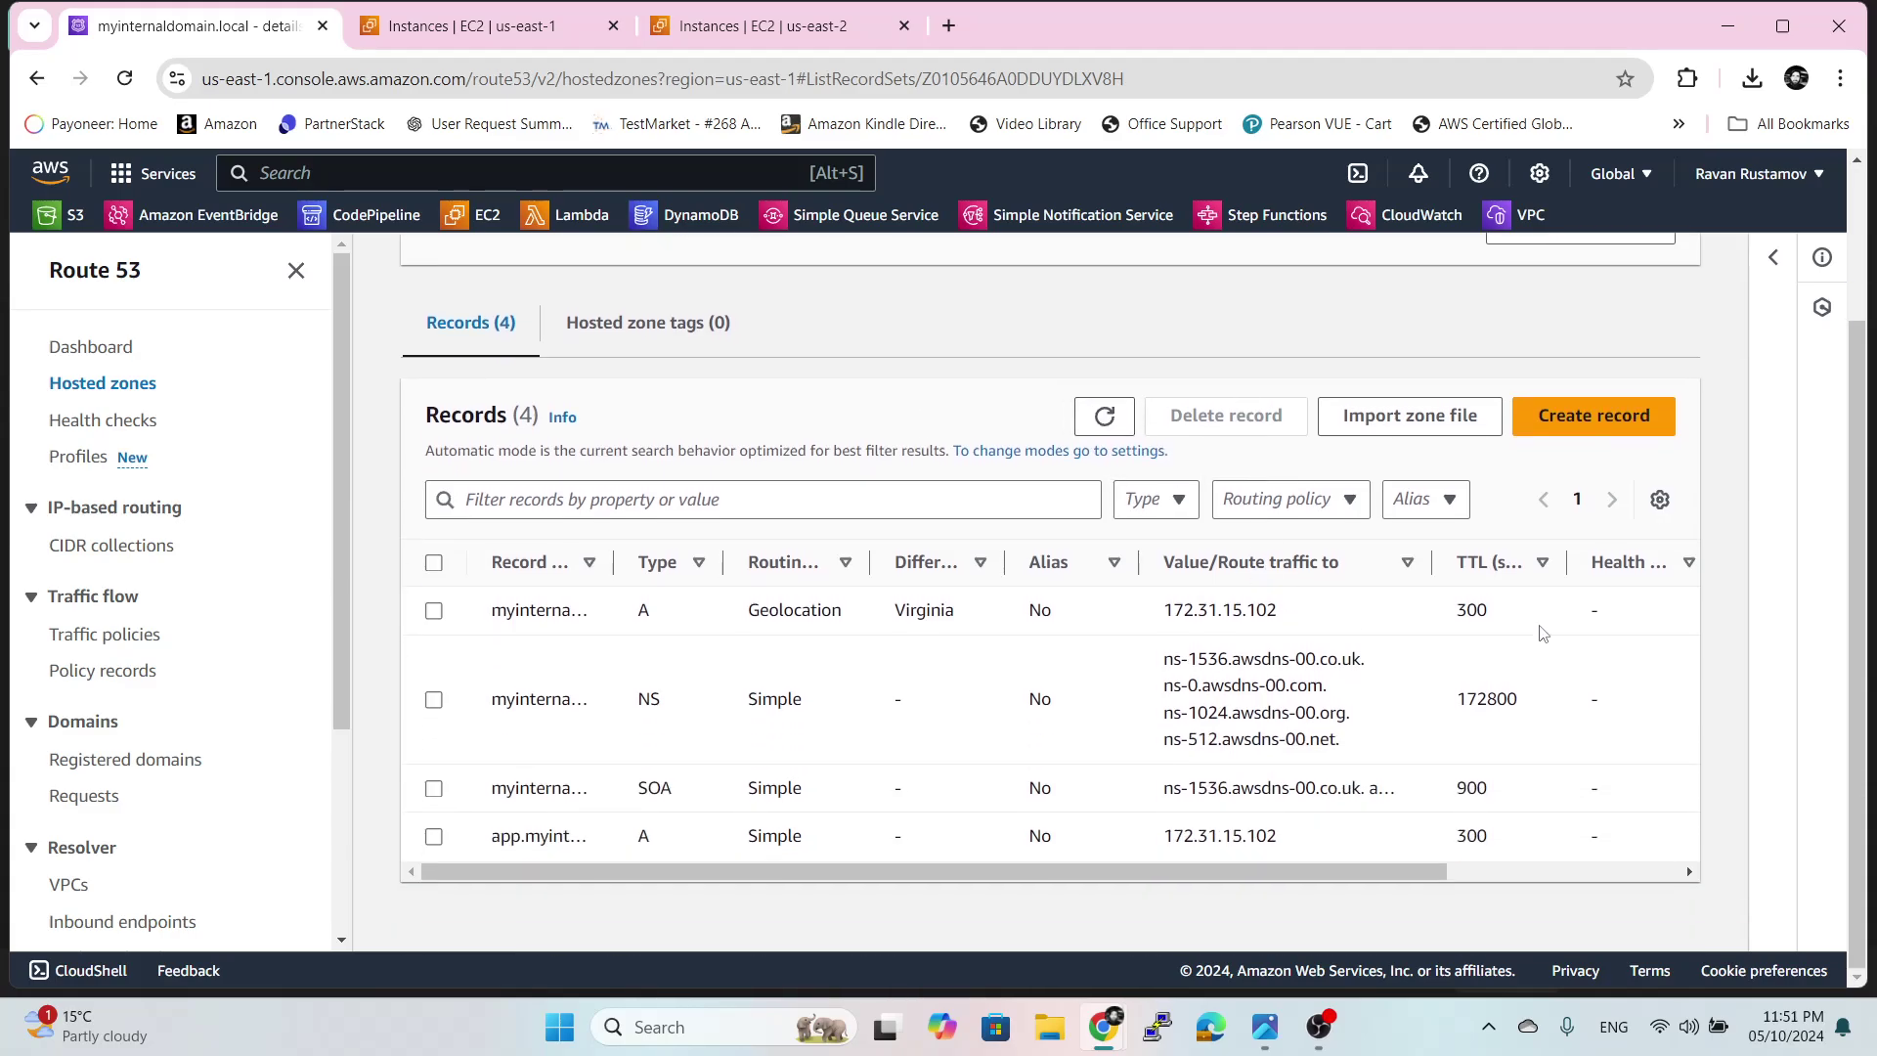
{"action": "left_click", "coordinate": [1596, 428]}
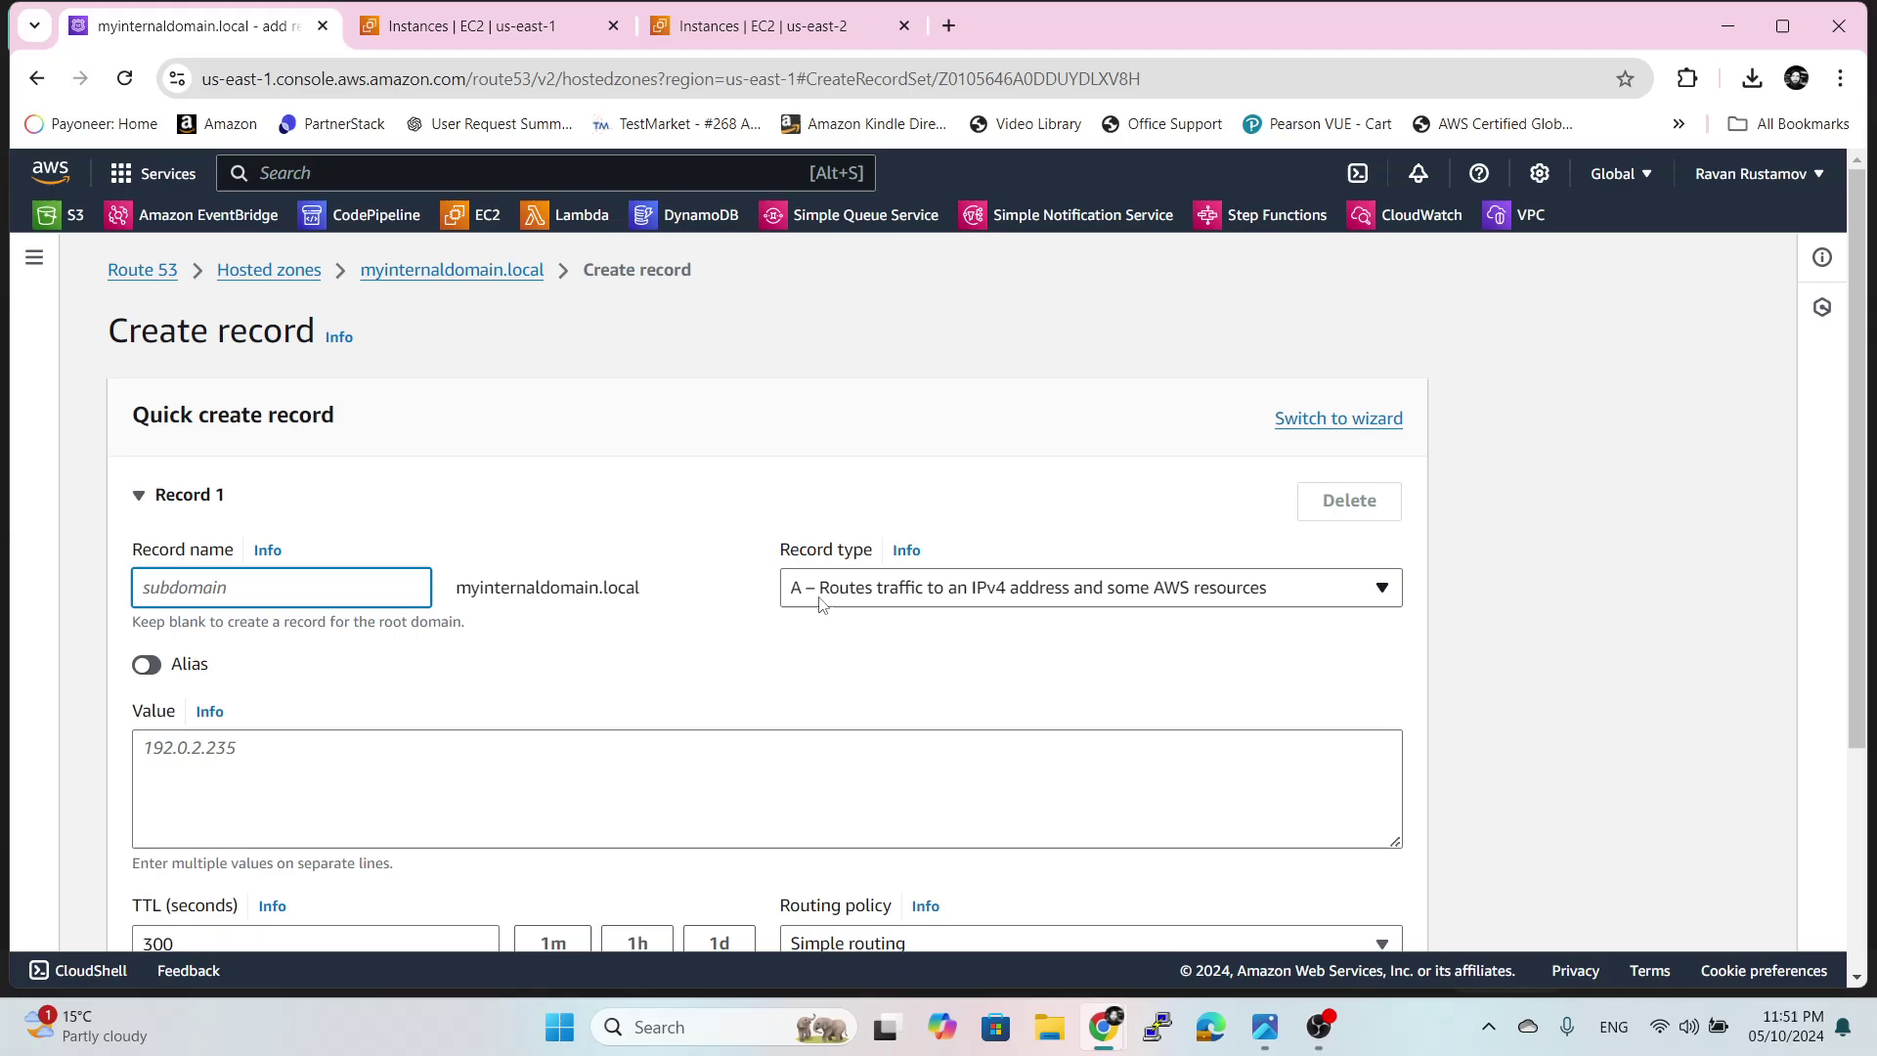
{"action": "scroll", "coordinate": [658, 587], "scroll_direction": "down", "scroll_amount": 3}
{"action": "left_click", "coordinate": [300, 445]}
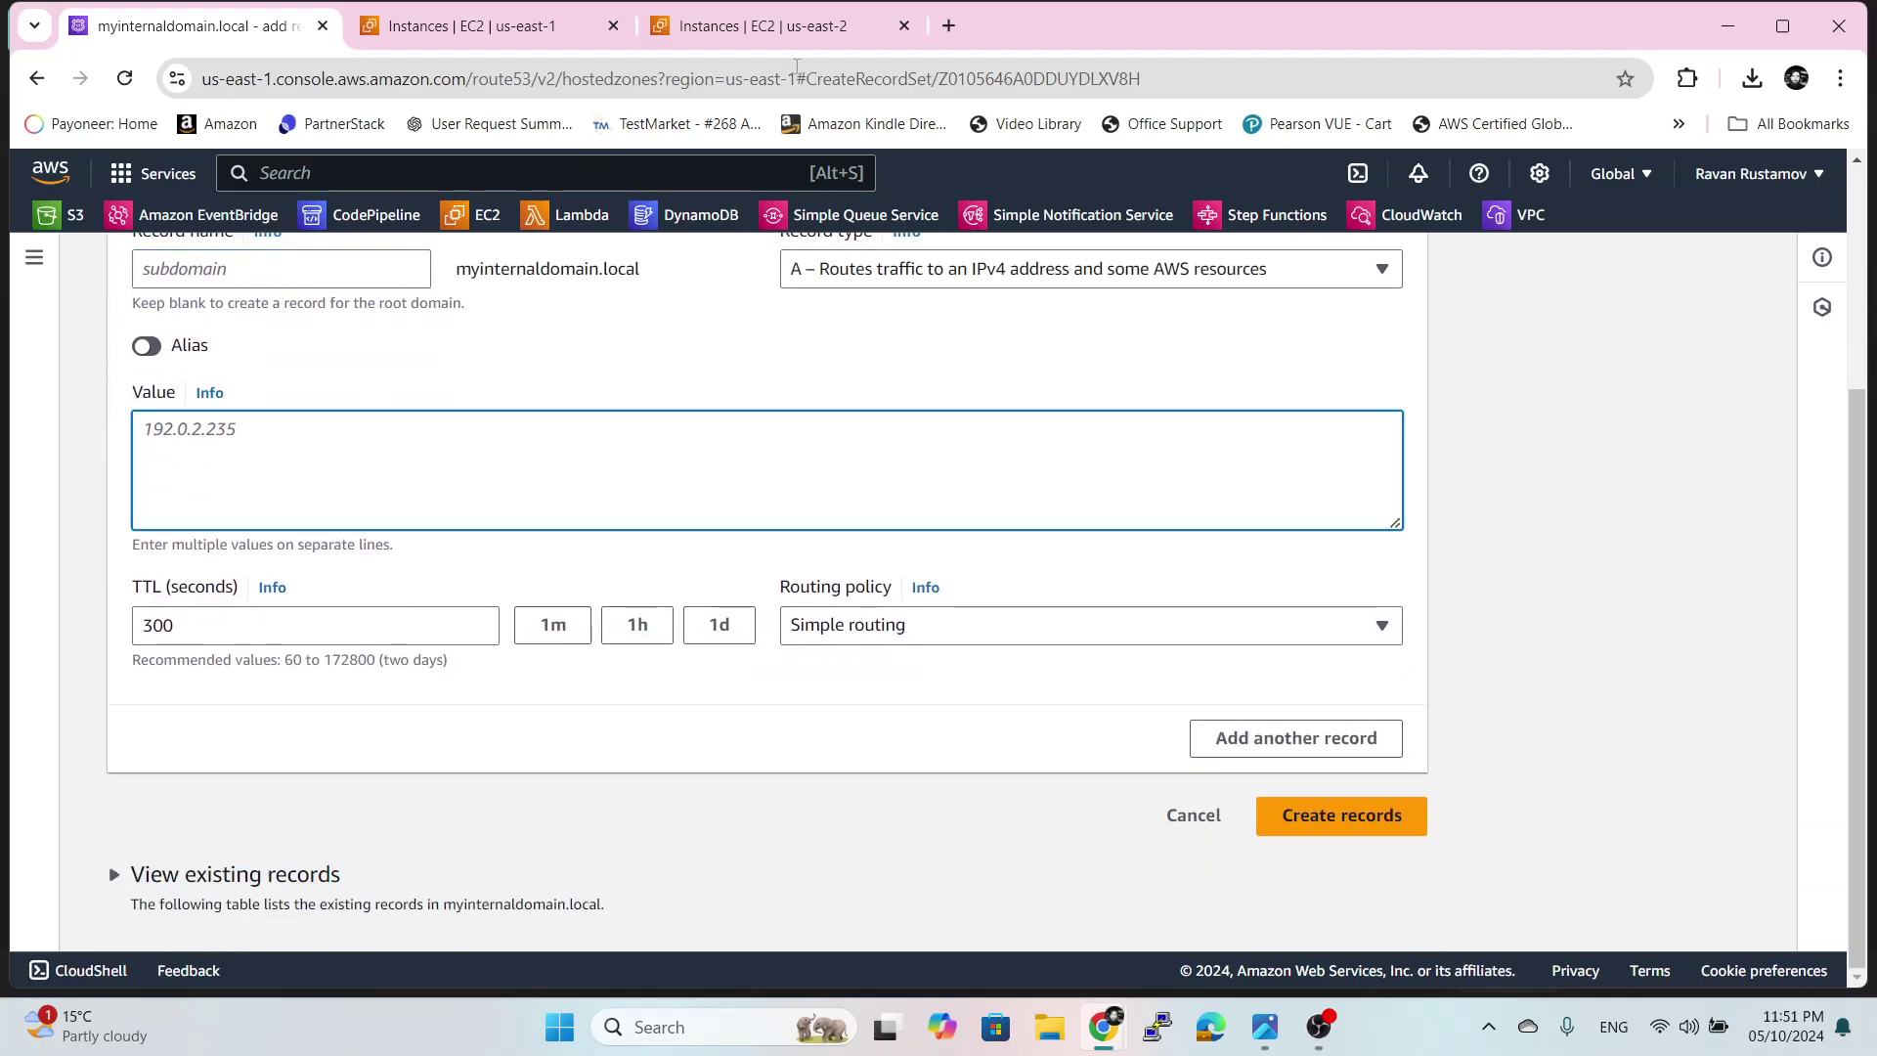
- Switch to the EC2 instances of the Ohio region and rename the first ec2-ohio-region instance as ec2-A
{"action": "left_click", "coordinate": [763, 29]}
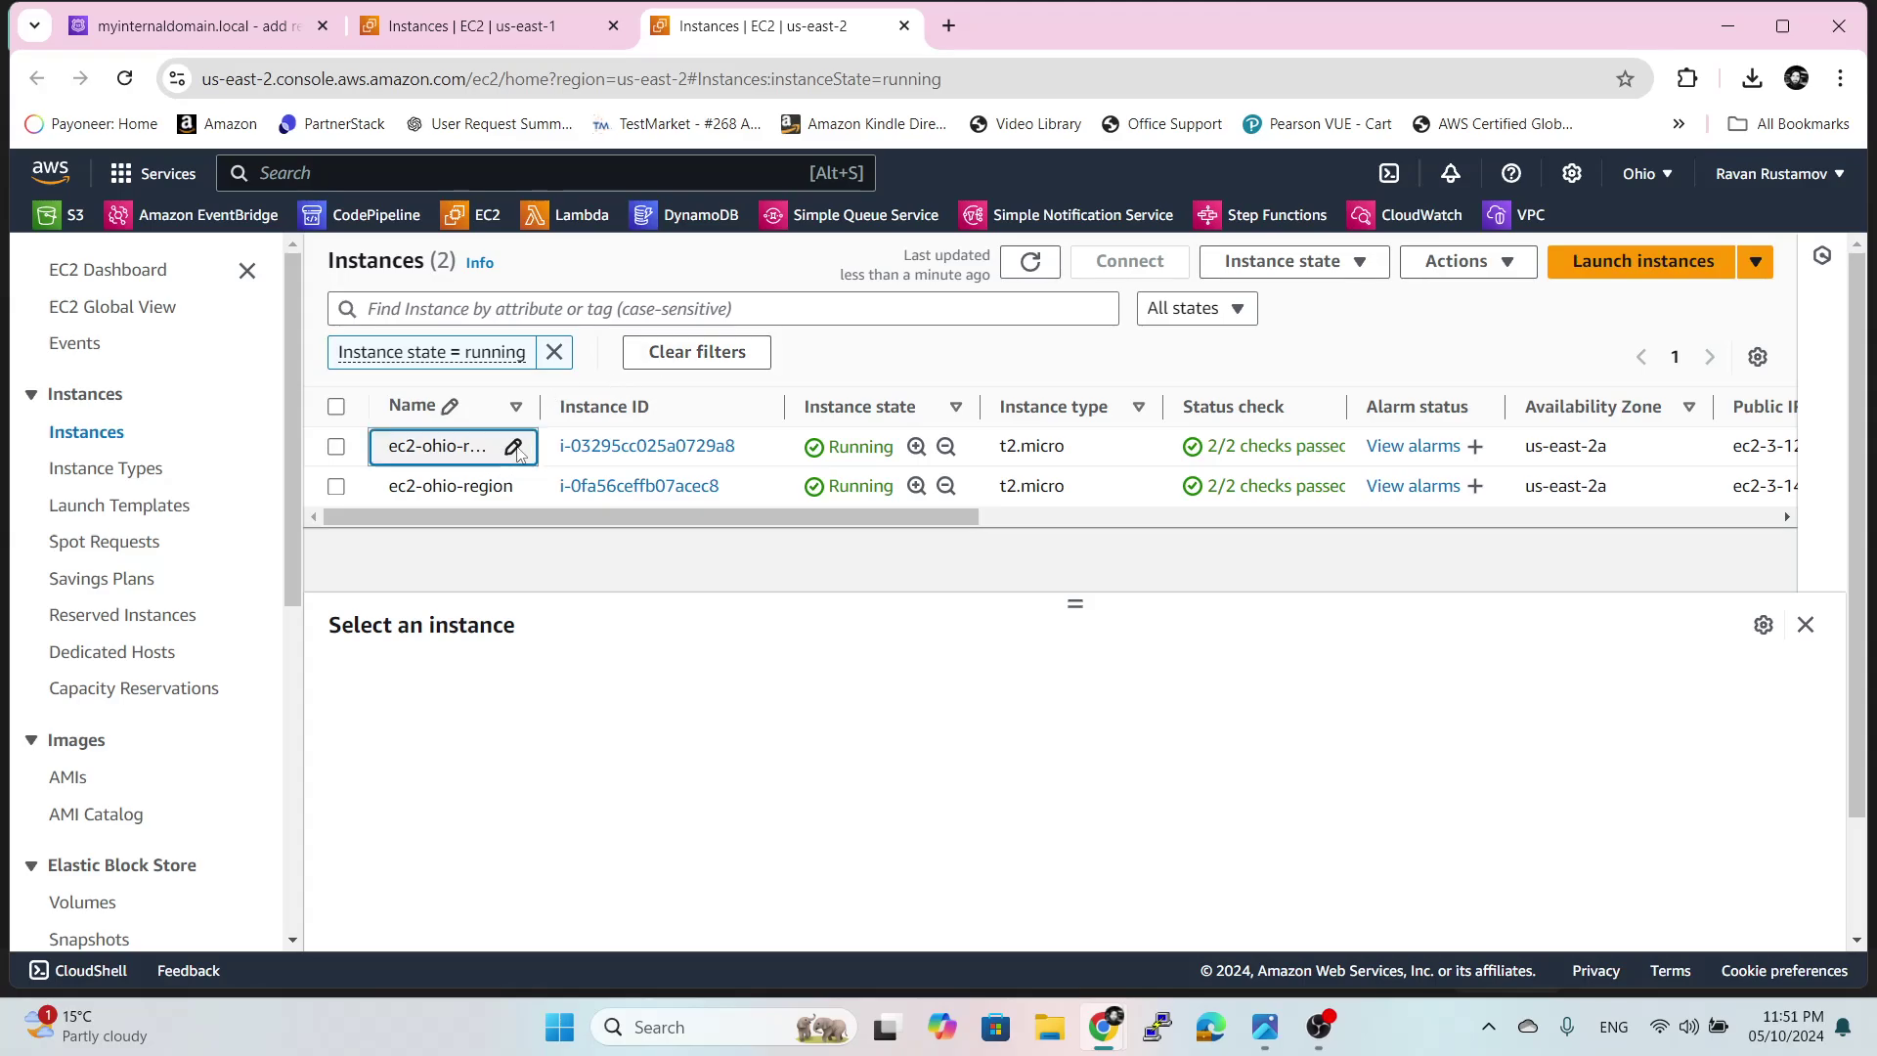
{"action": "left_click", "coordinate": [513, 448]}
{"action": "mouse_move", "coordinate": [459, 447]}
{"action": "left_mouse_down"}
{"action": "mouse_move", "coordinate": [384, 448]}
{"action": "mouse_move", "coordinate": [422, 447]}
{"action": "left_mouse_up"}
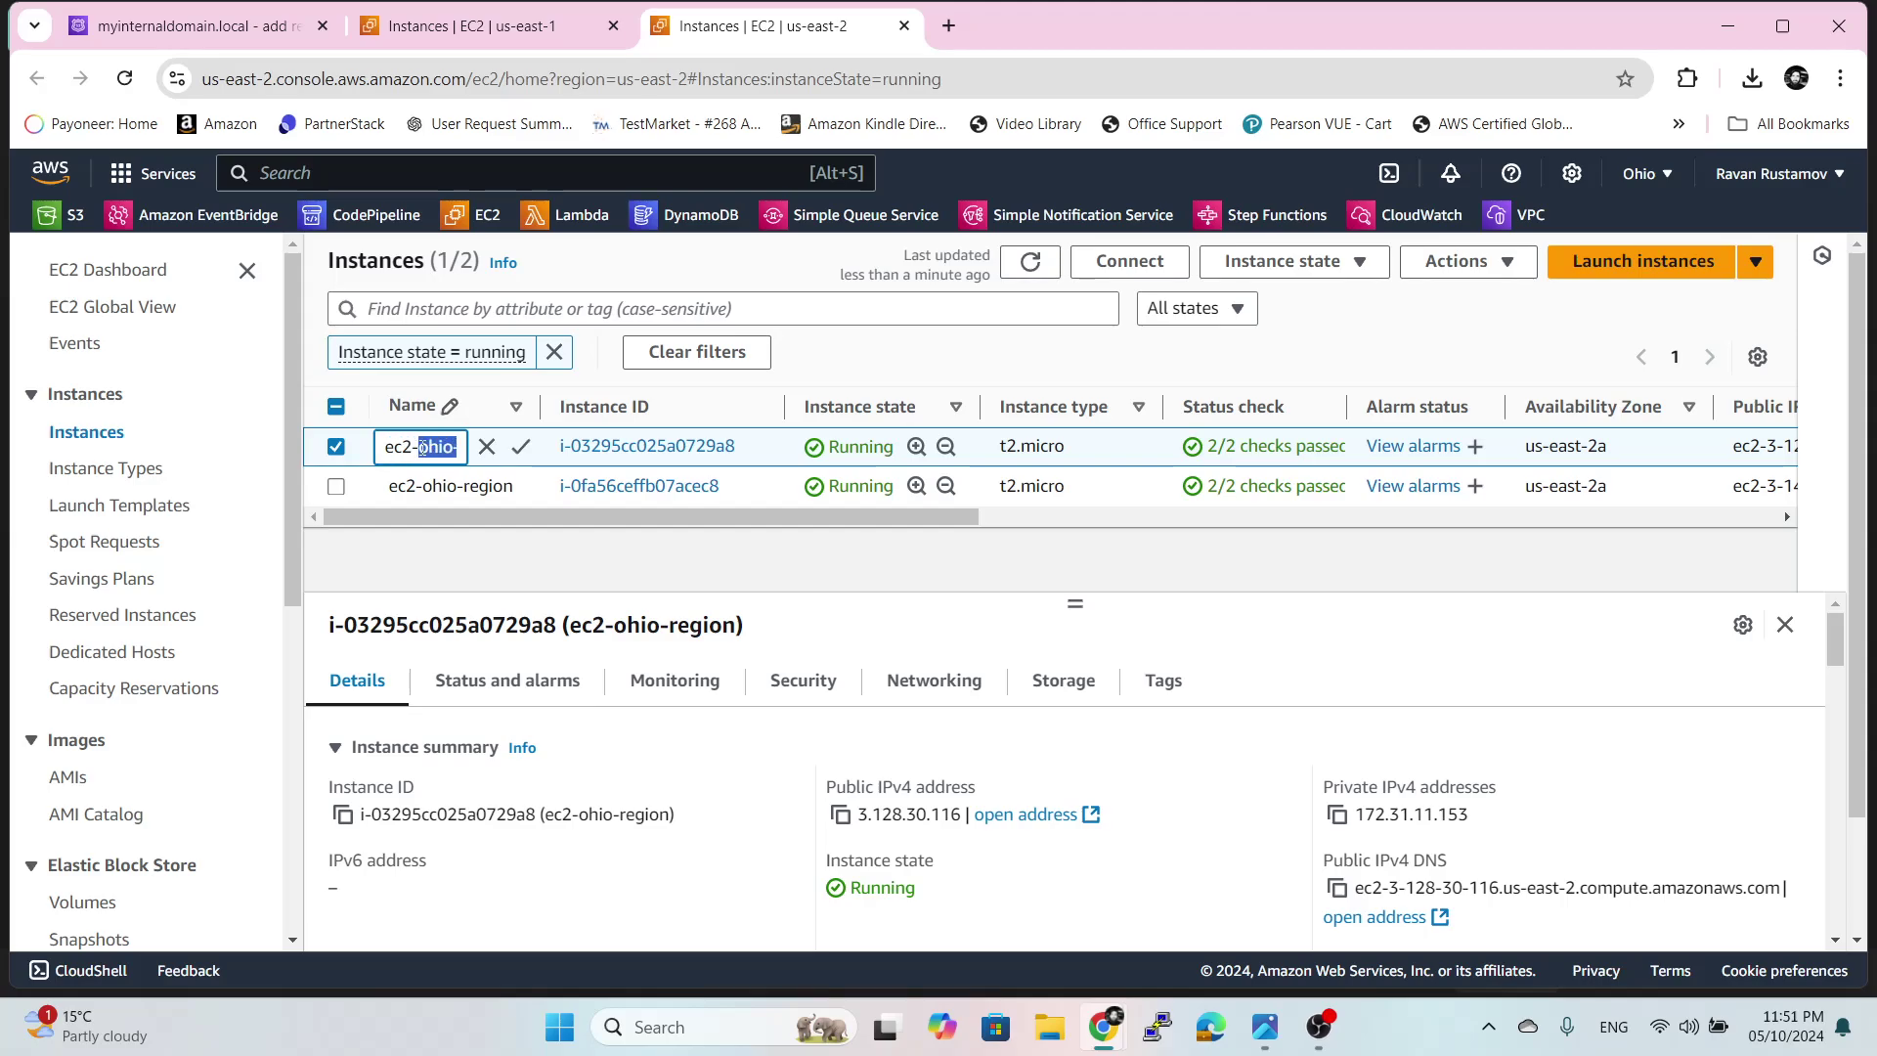
{"action": "key", "text": "BackSpace"}
{"action": "type", "text": "A"}
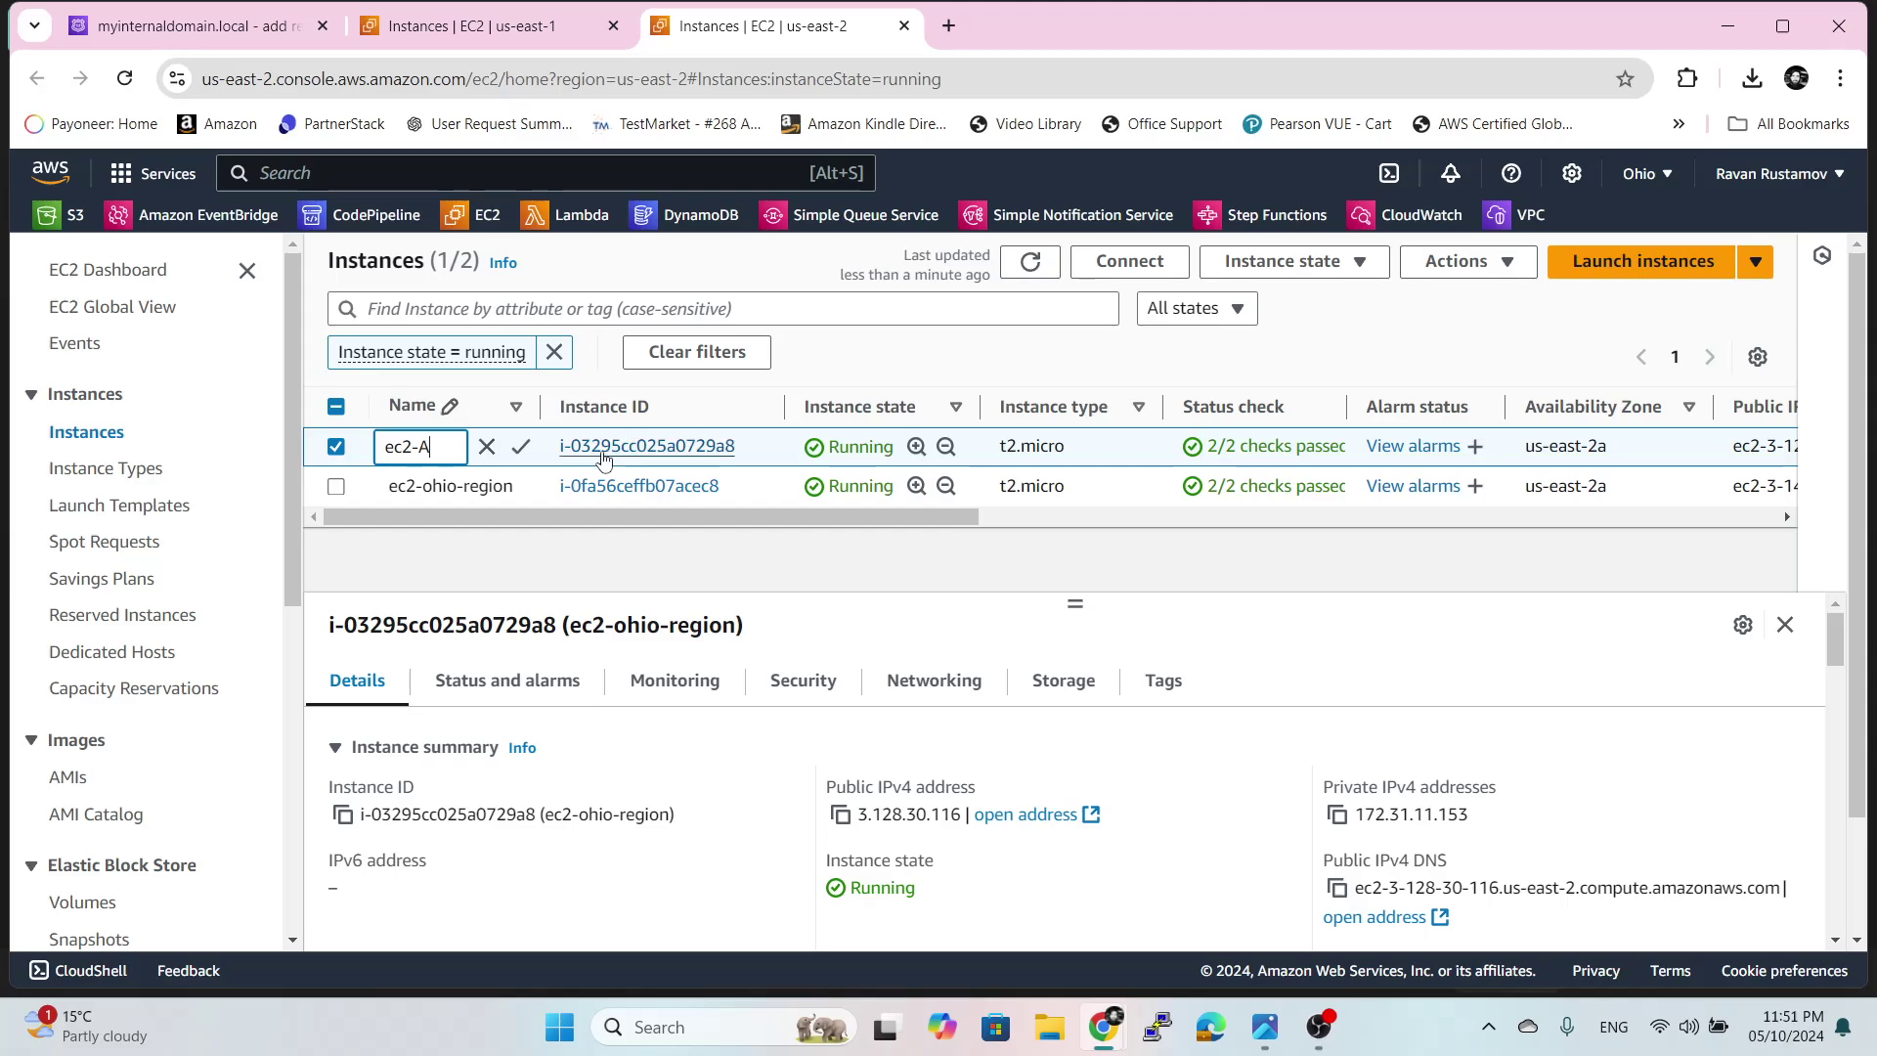
{"action": "left_click", "coordinate": [521, 447]}
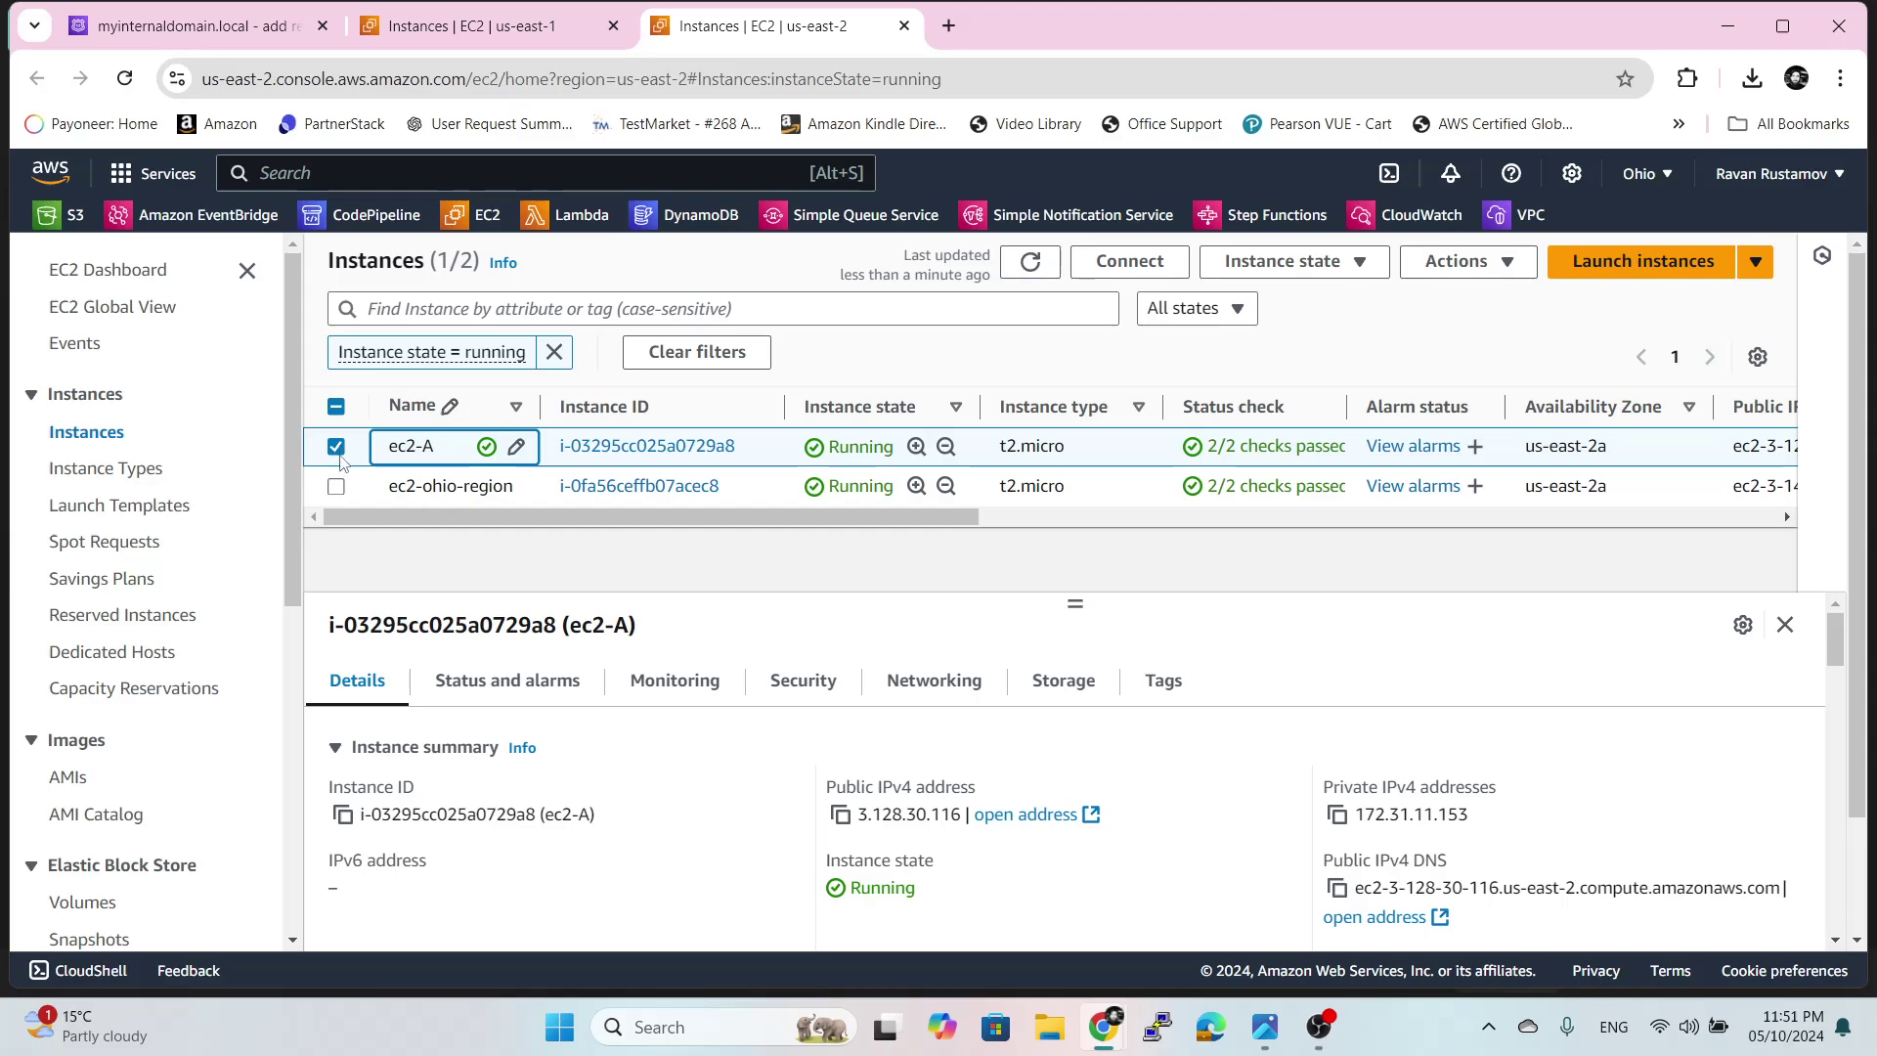
- Rename the second Ohio instance as ec2-B and clear the instance selection
{"action": "left_click", "coordinate": [336, 448]}
{"action": "left_click", "coordinate": [353, 492]}
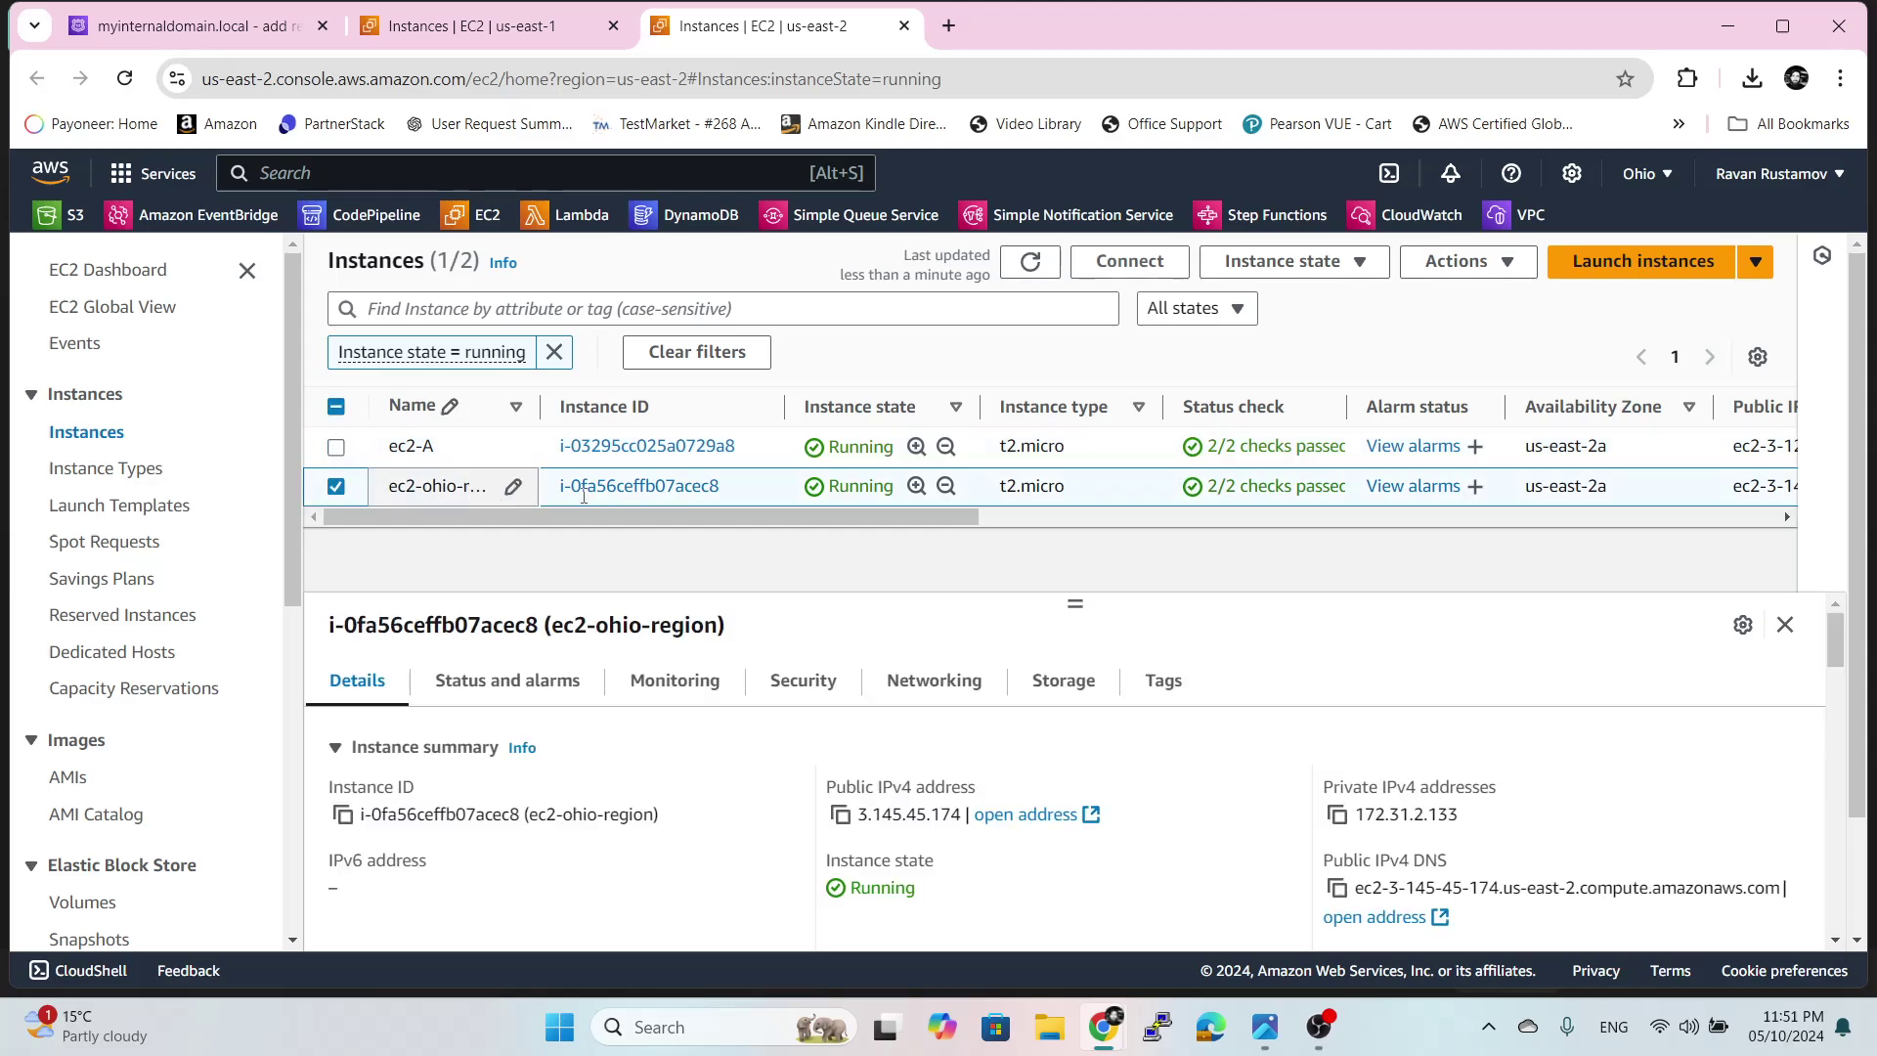
{"action": "left_click", "coordinate": [518, 486]}
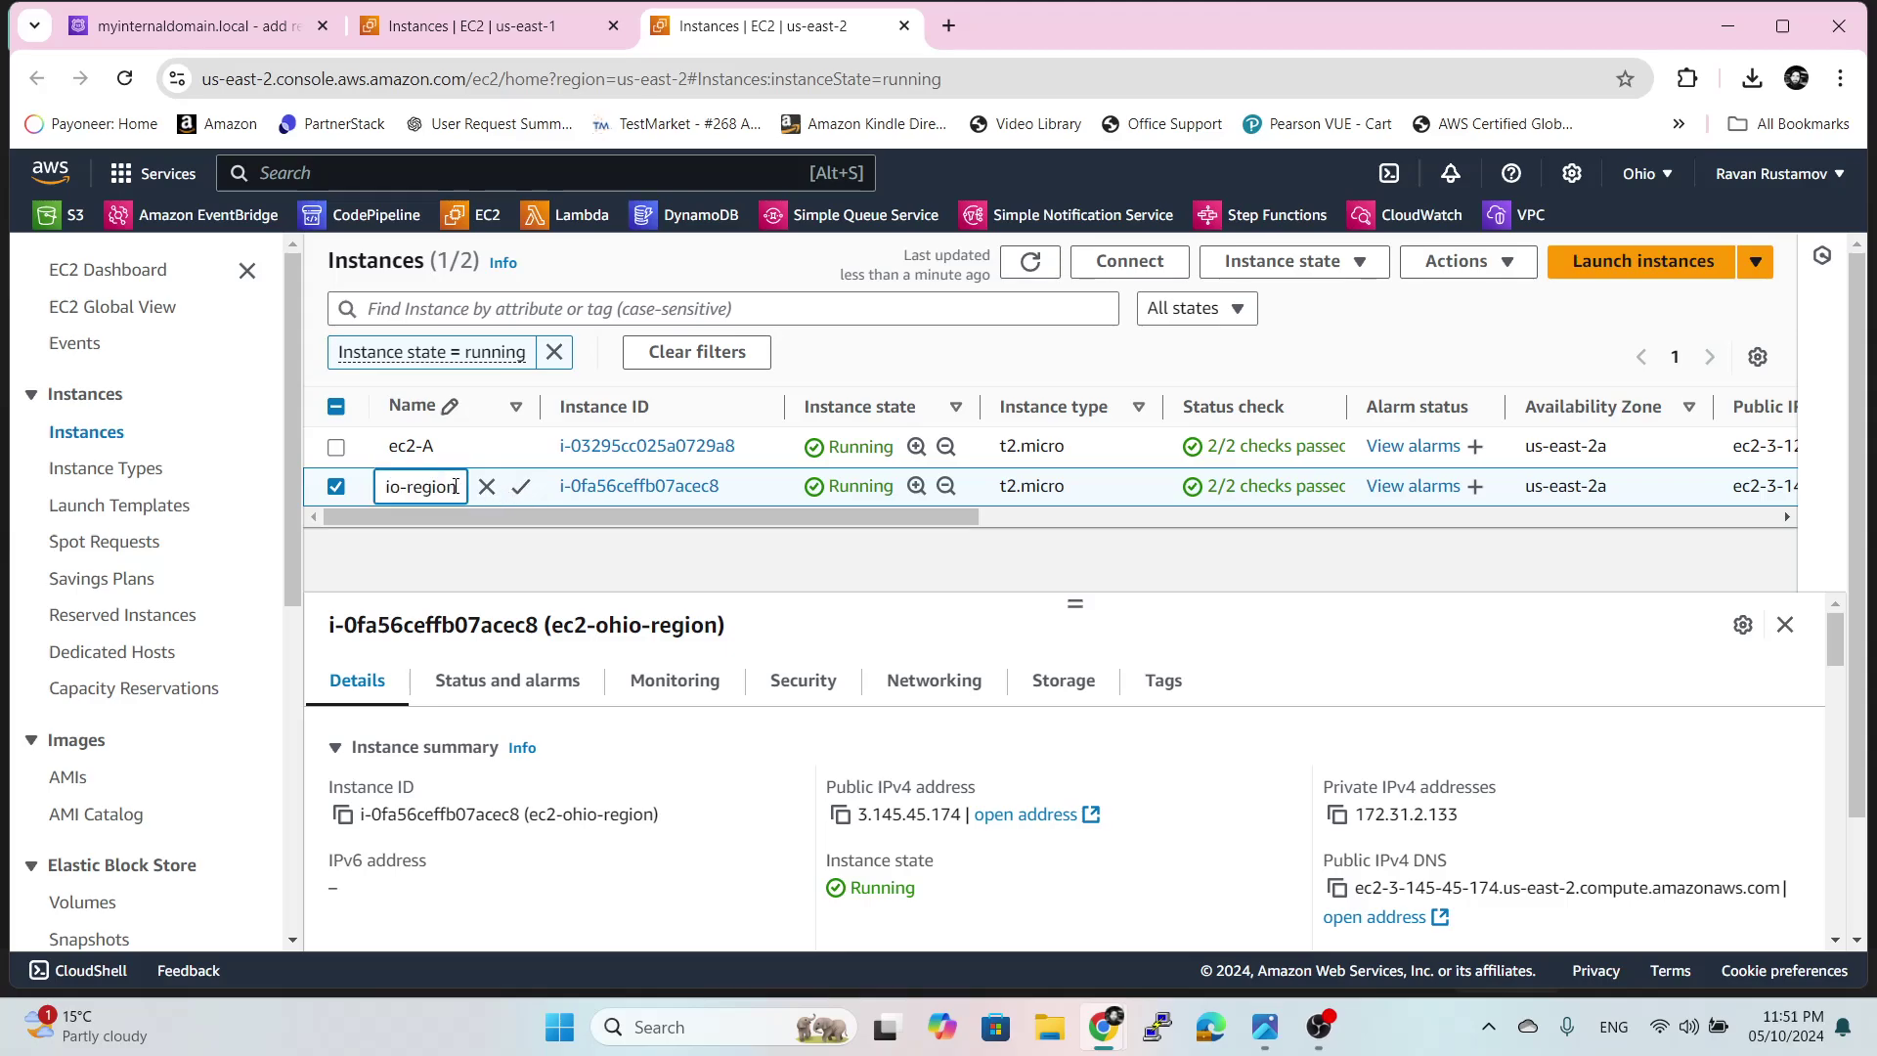
{"action": "mouse_move", "coordinate": [456, 486]}
{"action": "left_mouse_down"}
{"action": "mouse_move", "coordinate": [393, 488]}
{"action": "mouse_move", "coordinate": [423, 488]}
{"action": "left_mouse_up"}
{"action": "type", "text": "B"}
{"action": "left_click", "coordinate": [520, 486]}
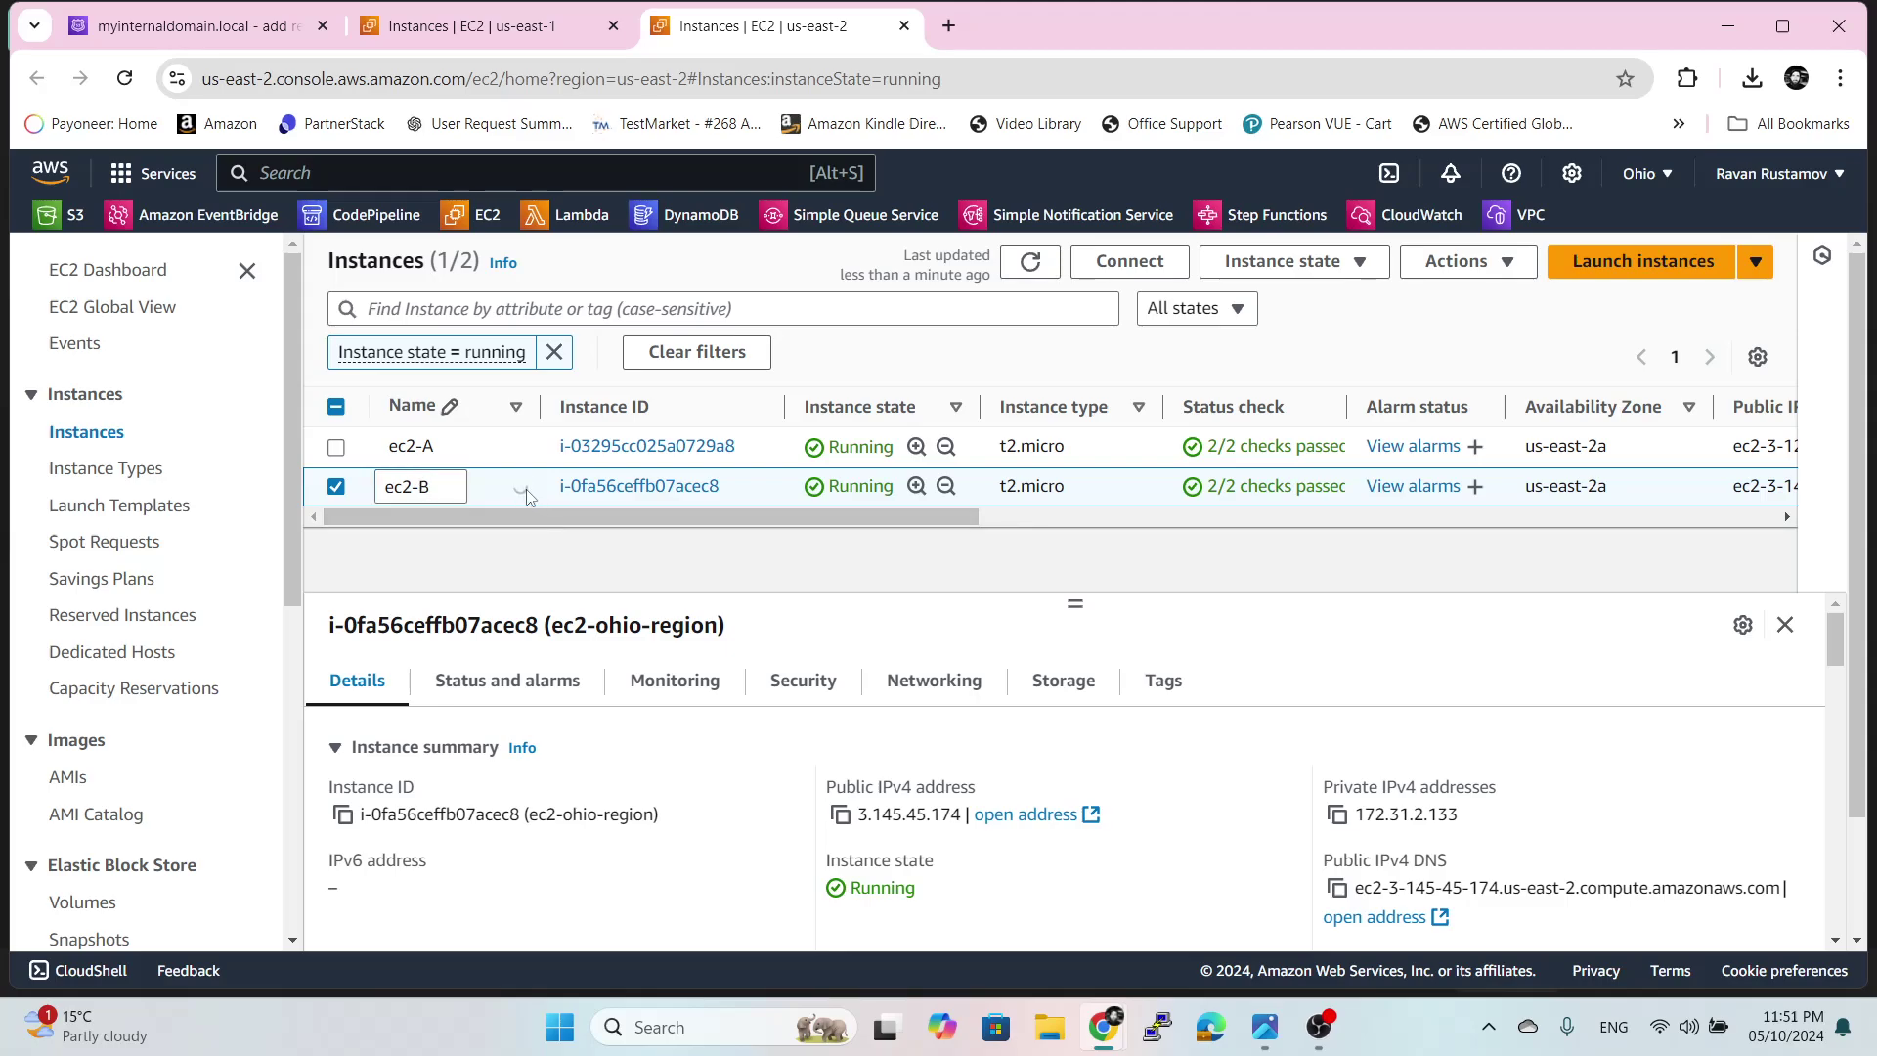
{"action": "left_click", "coordinate": [335, 487]}
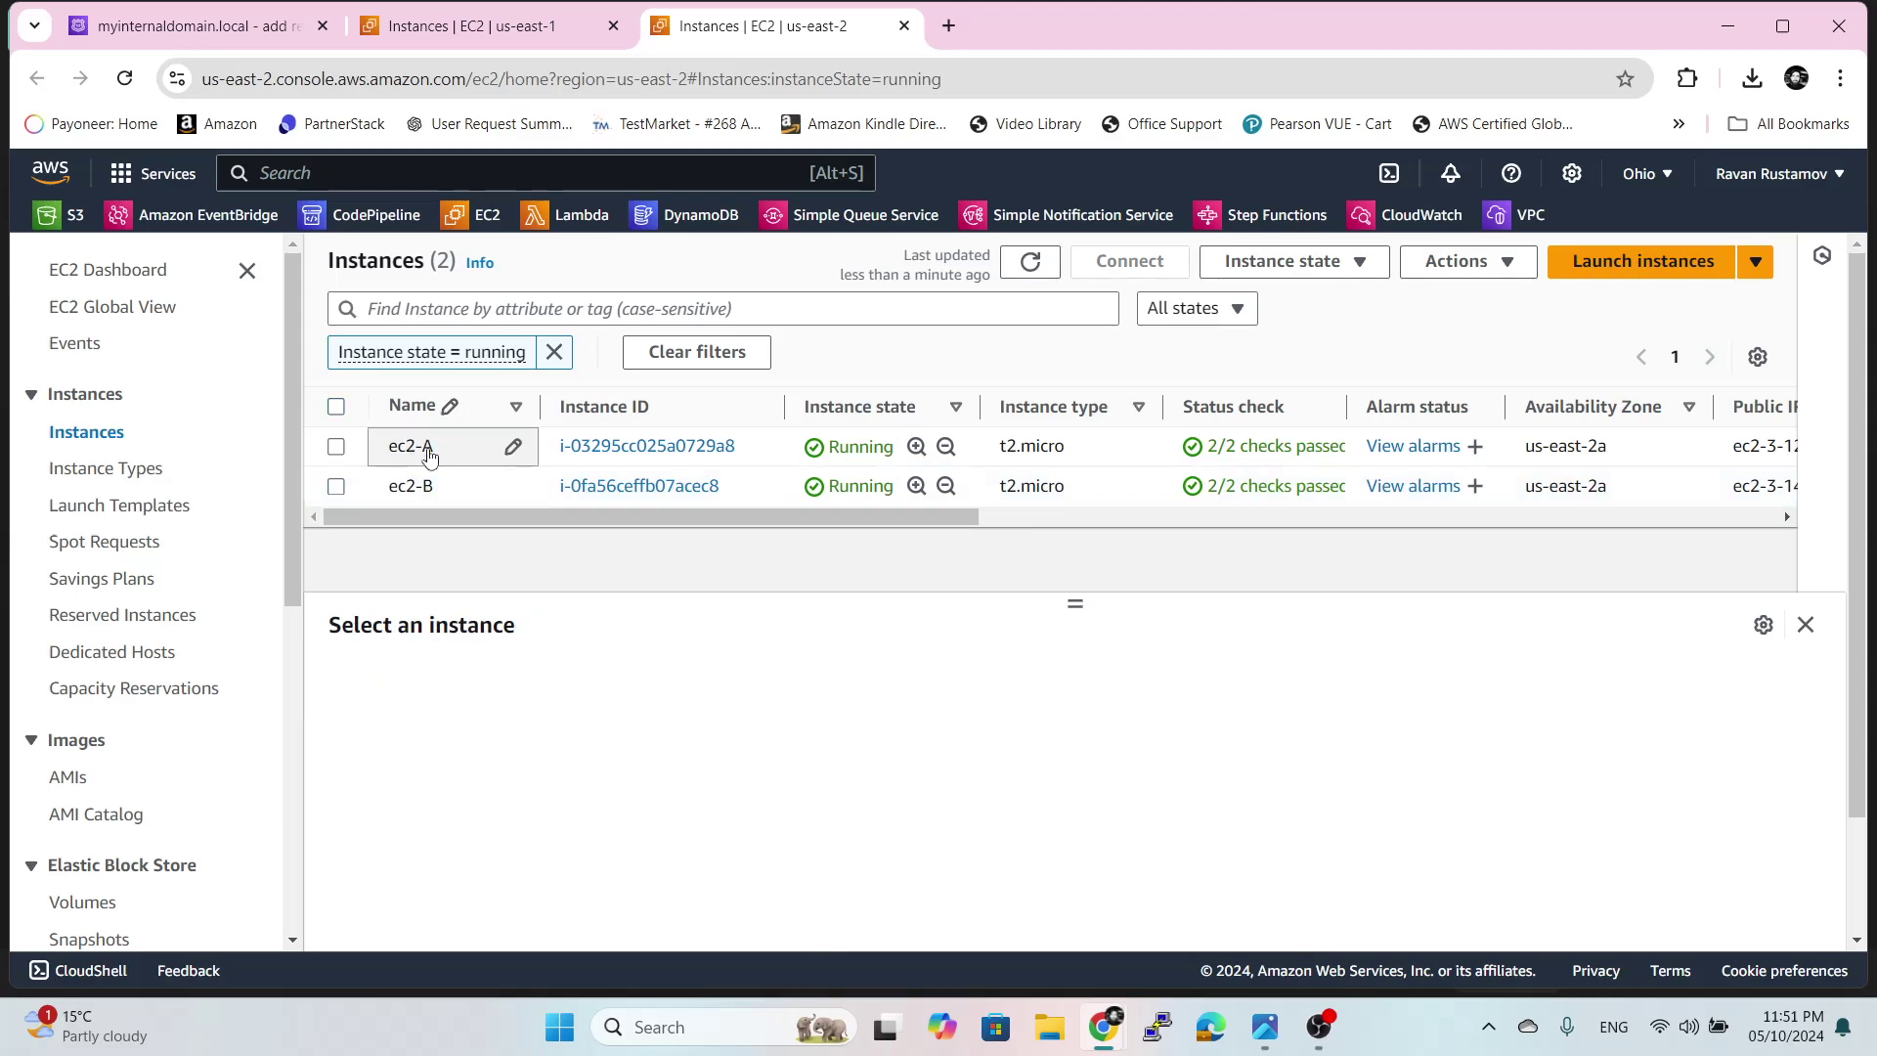
- Copy the private IPv4 address of Ohio's ec2-A instance and paste it as the new A record's value, 172.31.11.153
{"action": "left_click", "coordinate": [336, 447]}
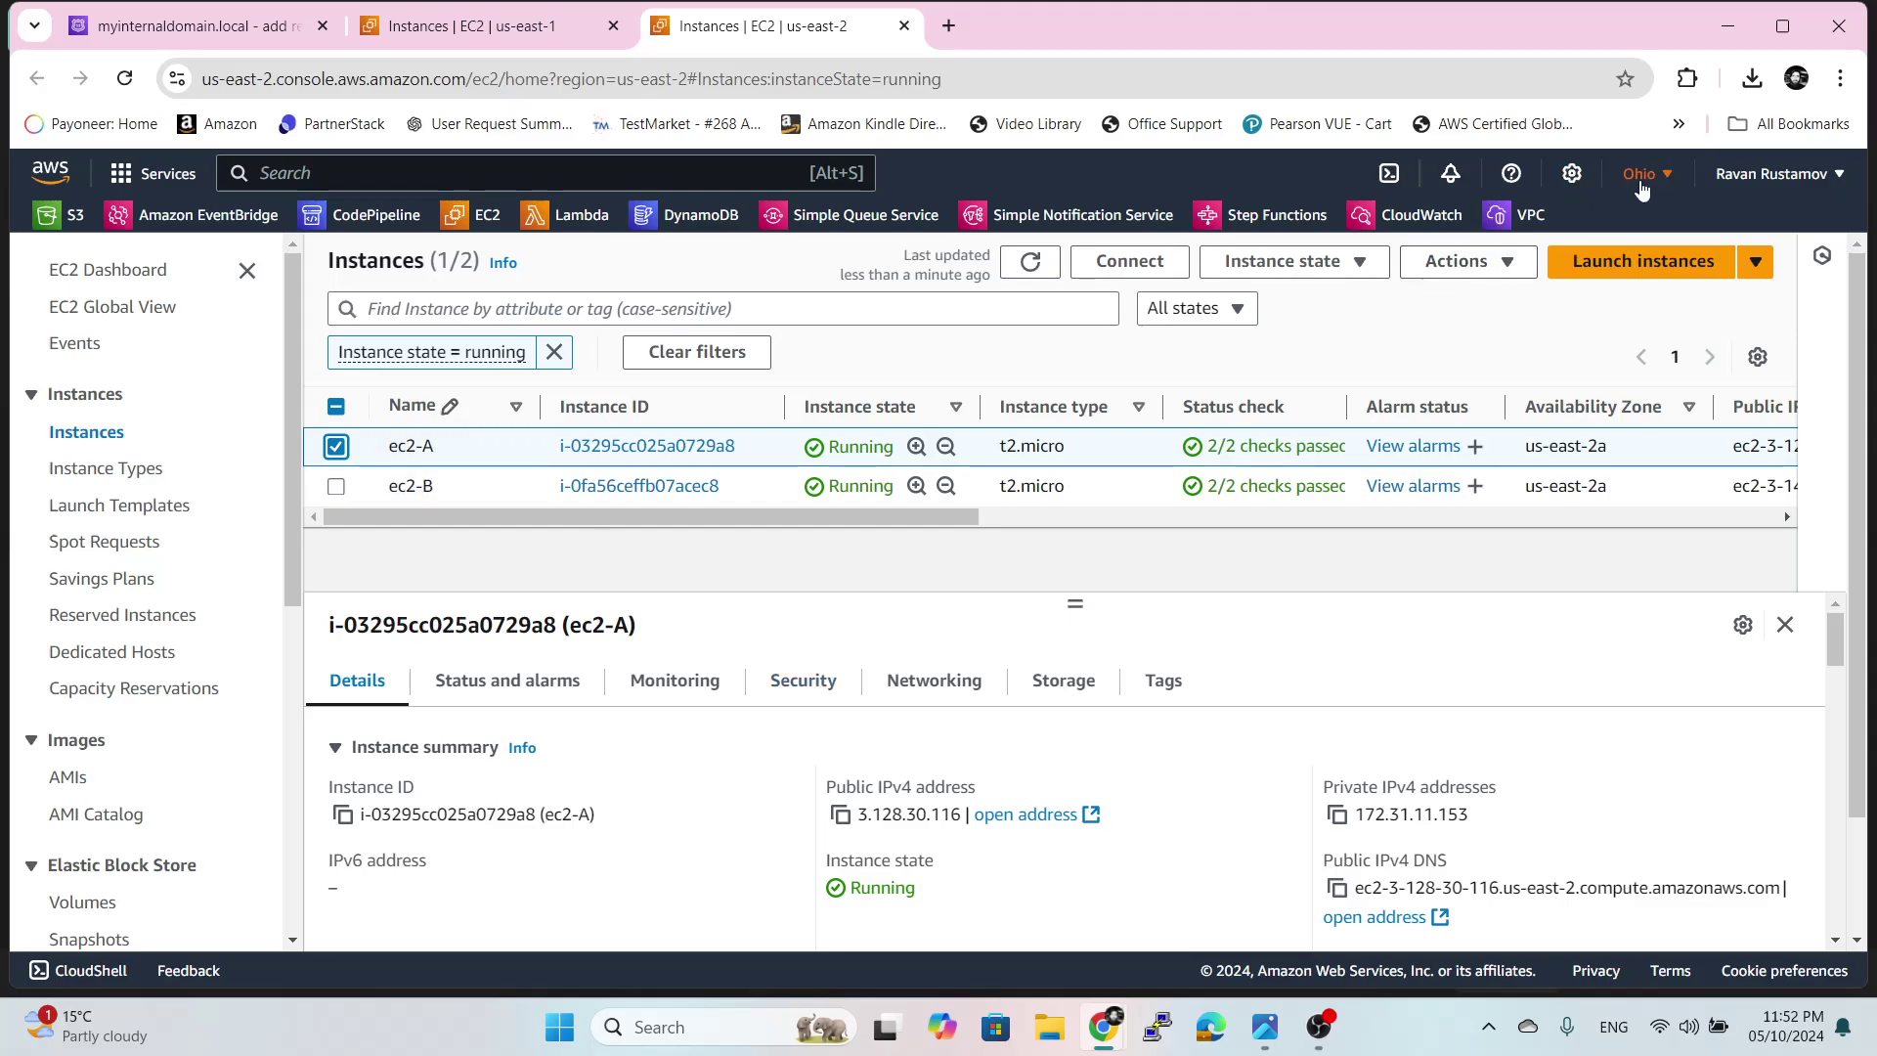
{"action": "left_click", "coordinate": [1338, 814]}
{"action": "left_click", "coordinate": [248, 39]}
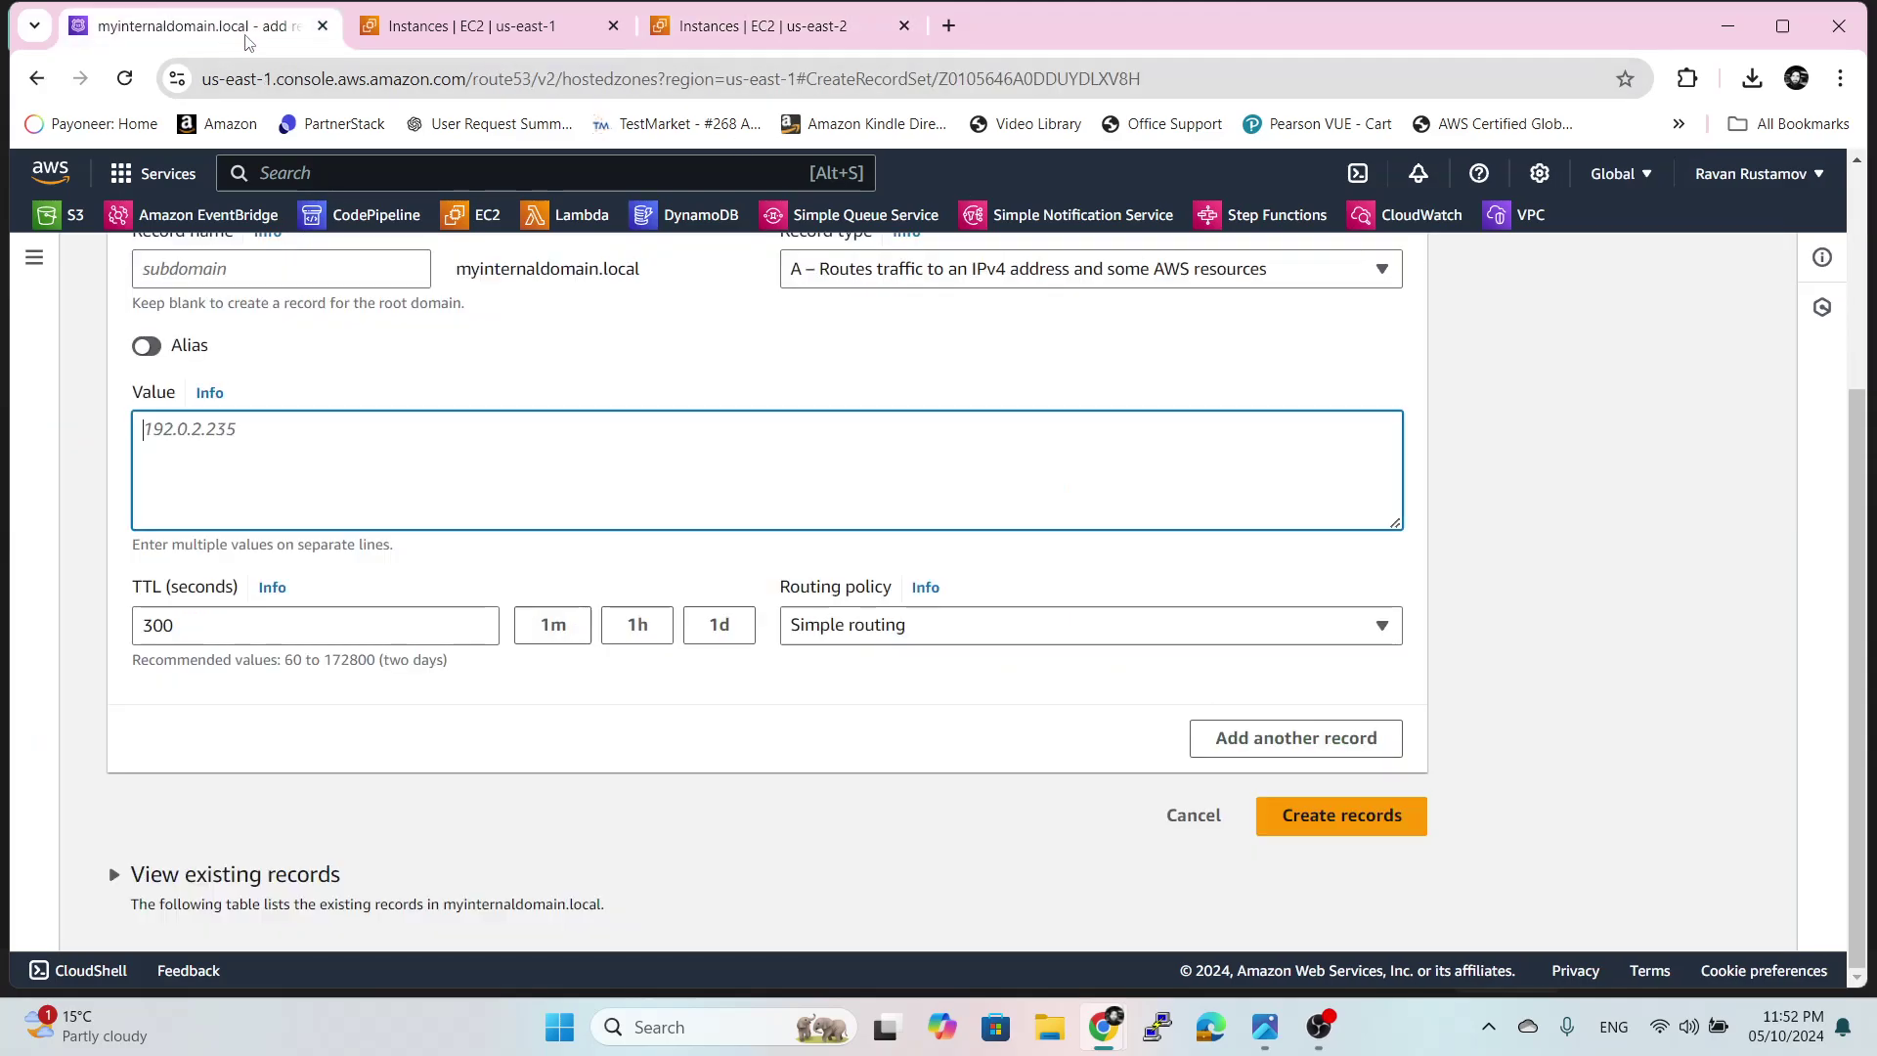
{"action": "right_click", "coordinate": [259, 442]}
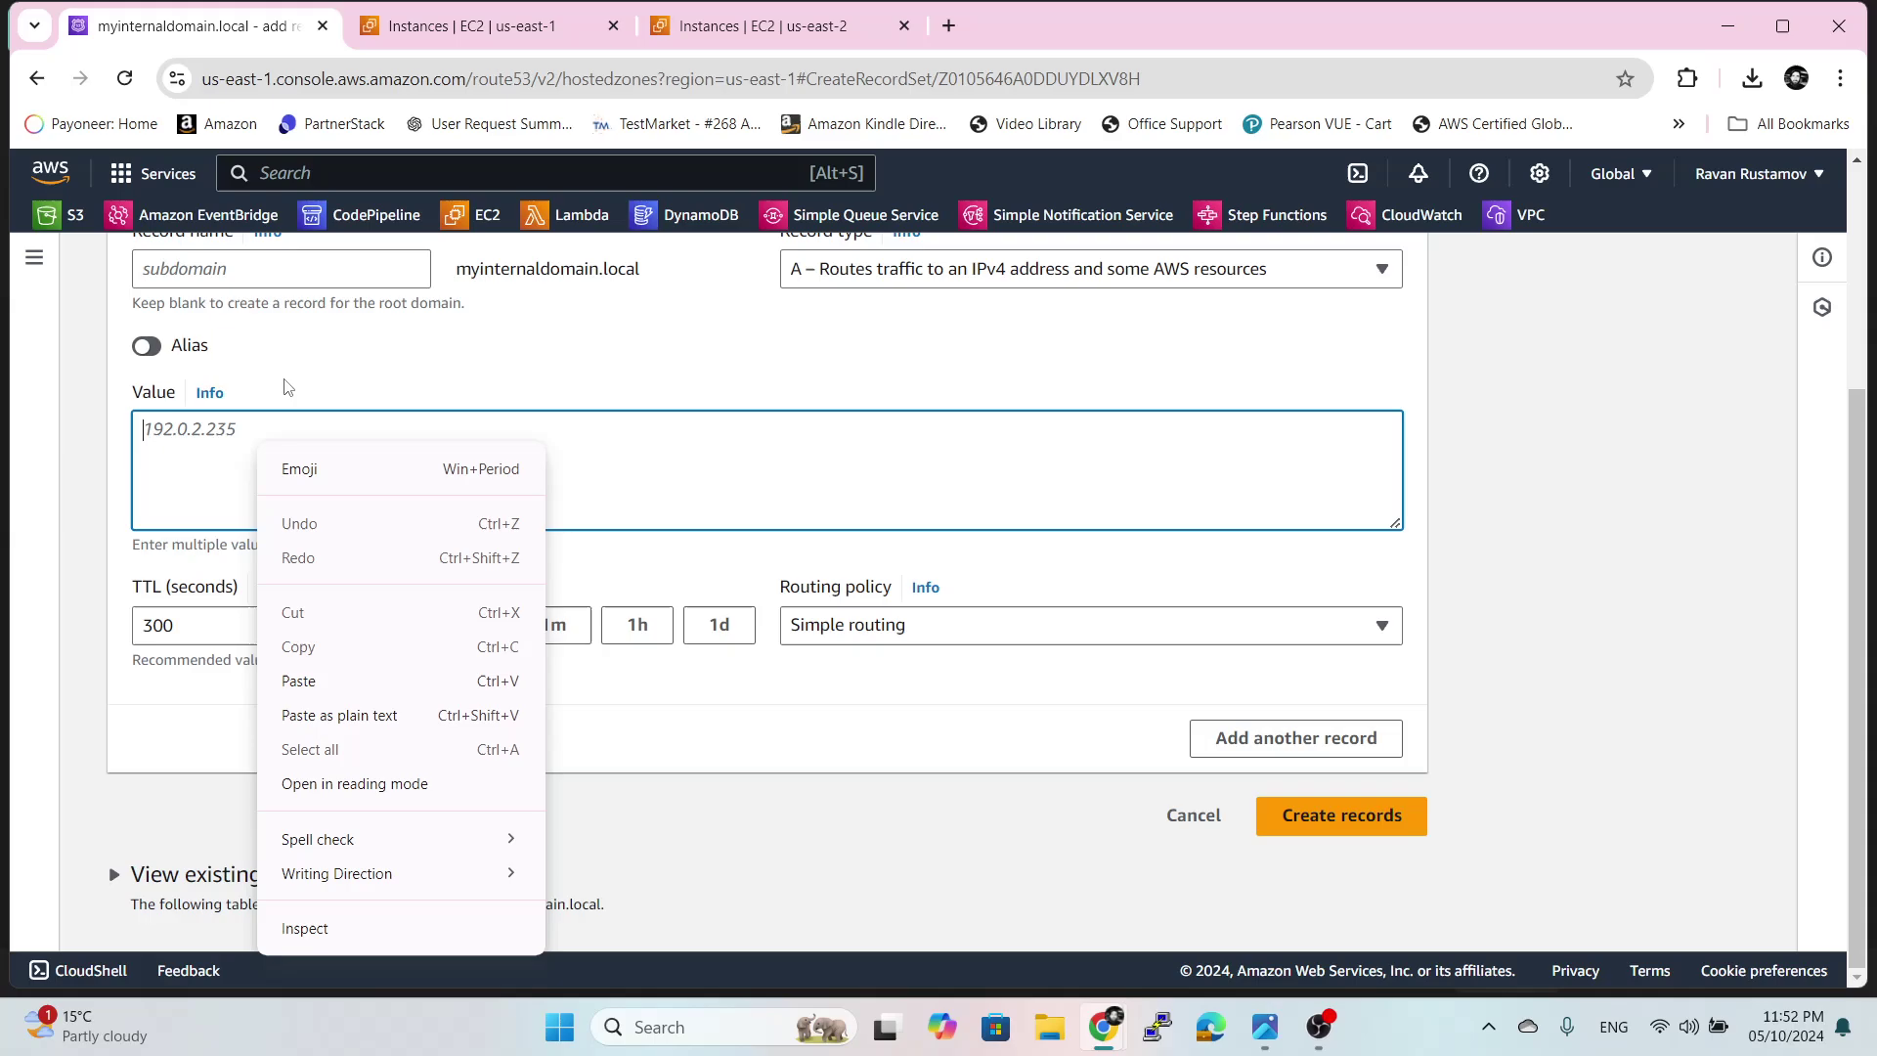
{"action": "left_click", "coordinate": [309, 682]}
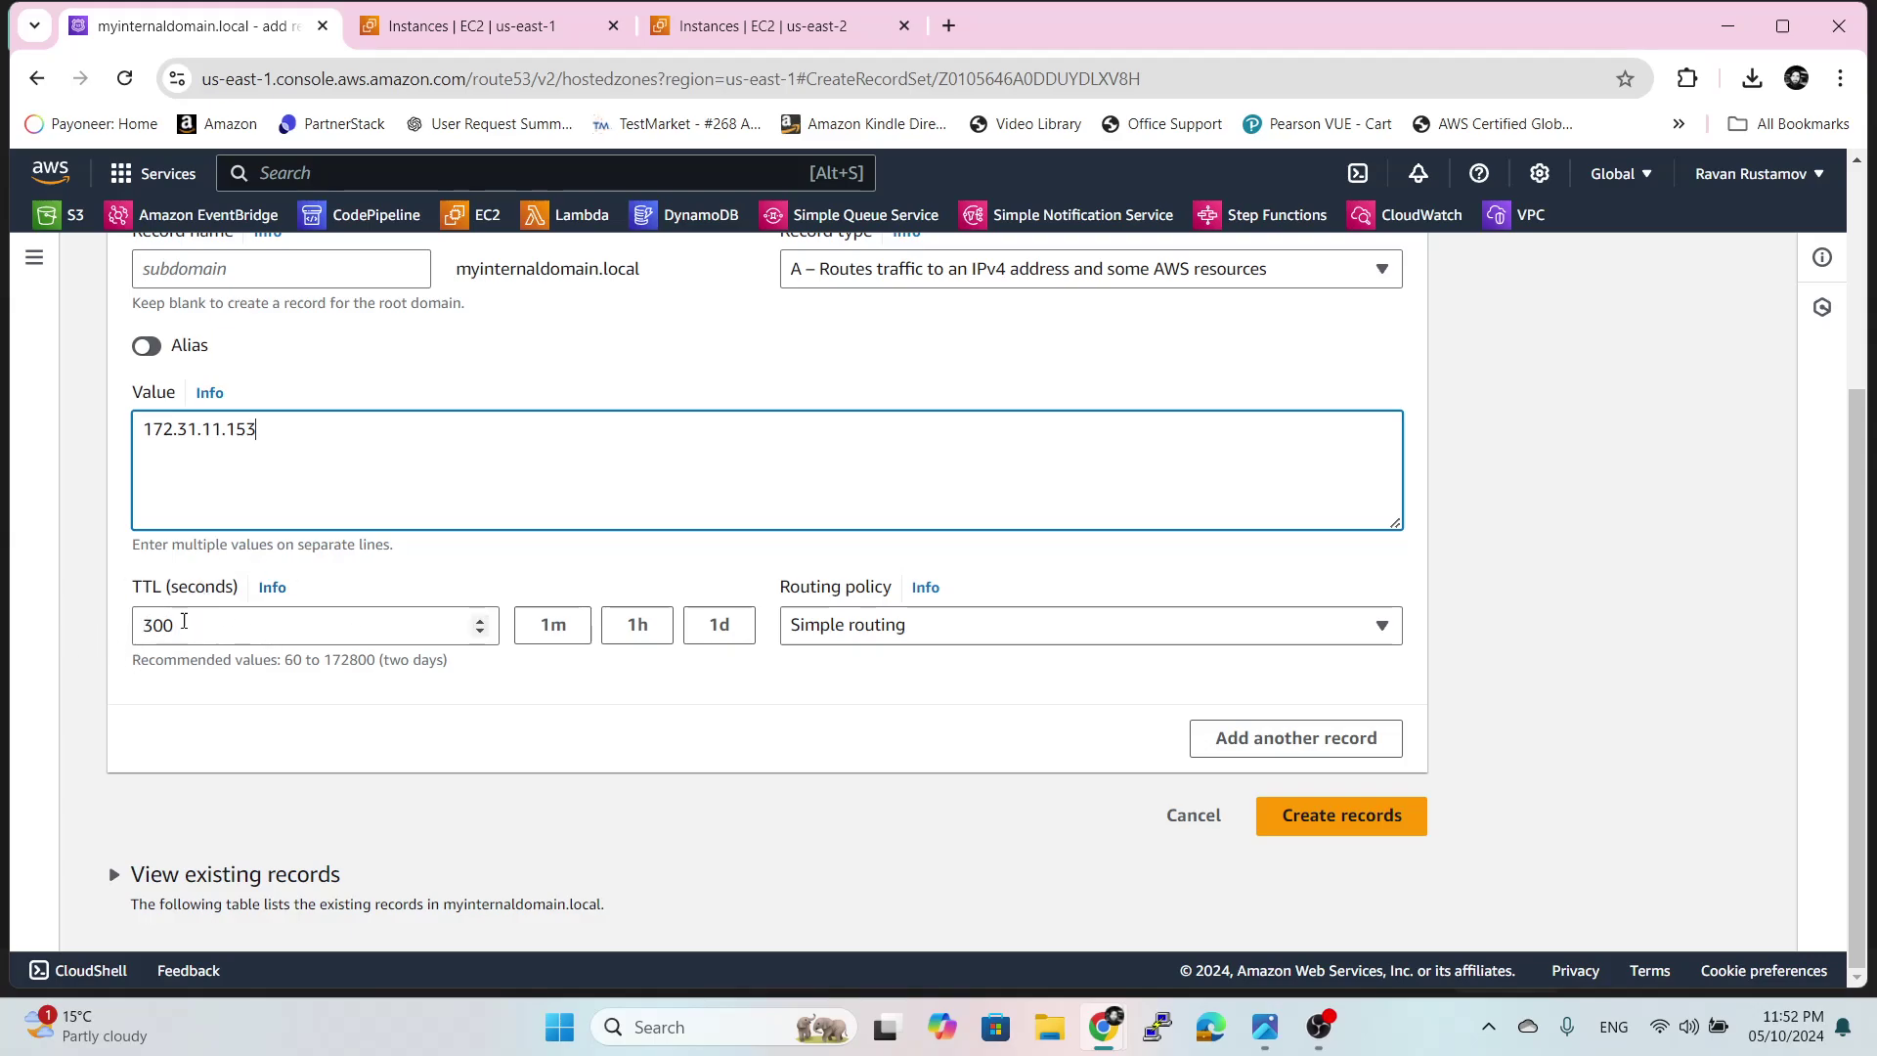
- Set the record's routing policy to Geolocation with location Ohio and record ID O-A
{"action": "left_click", "coordinate": [956, 630]}
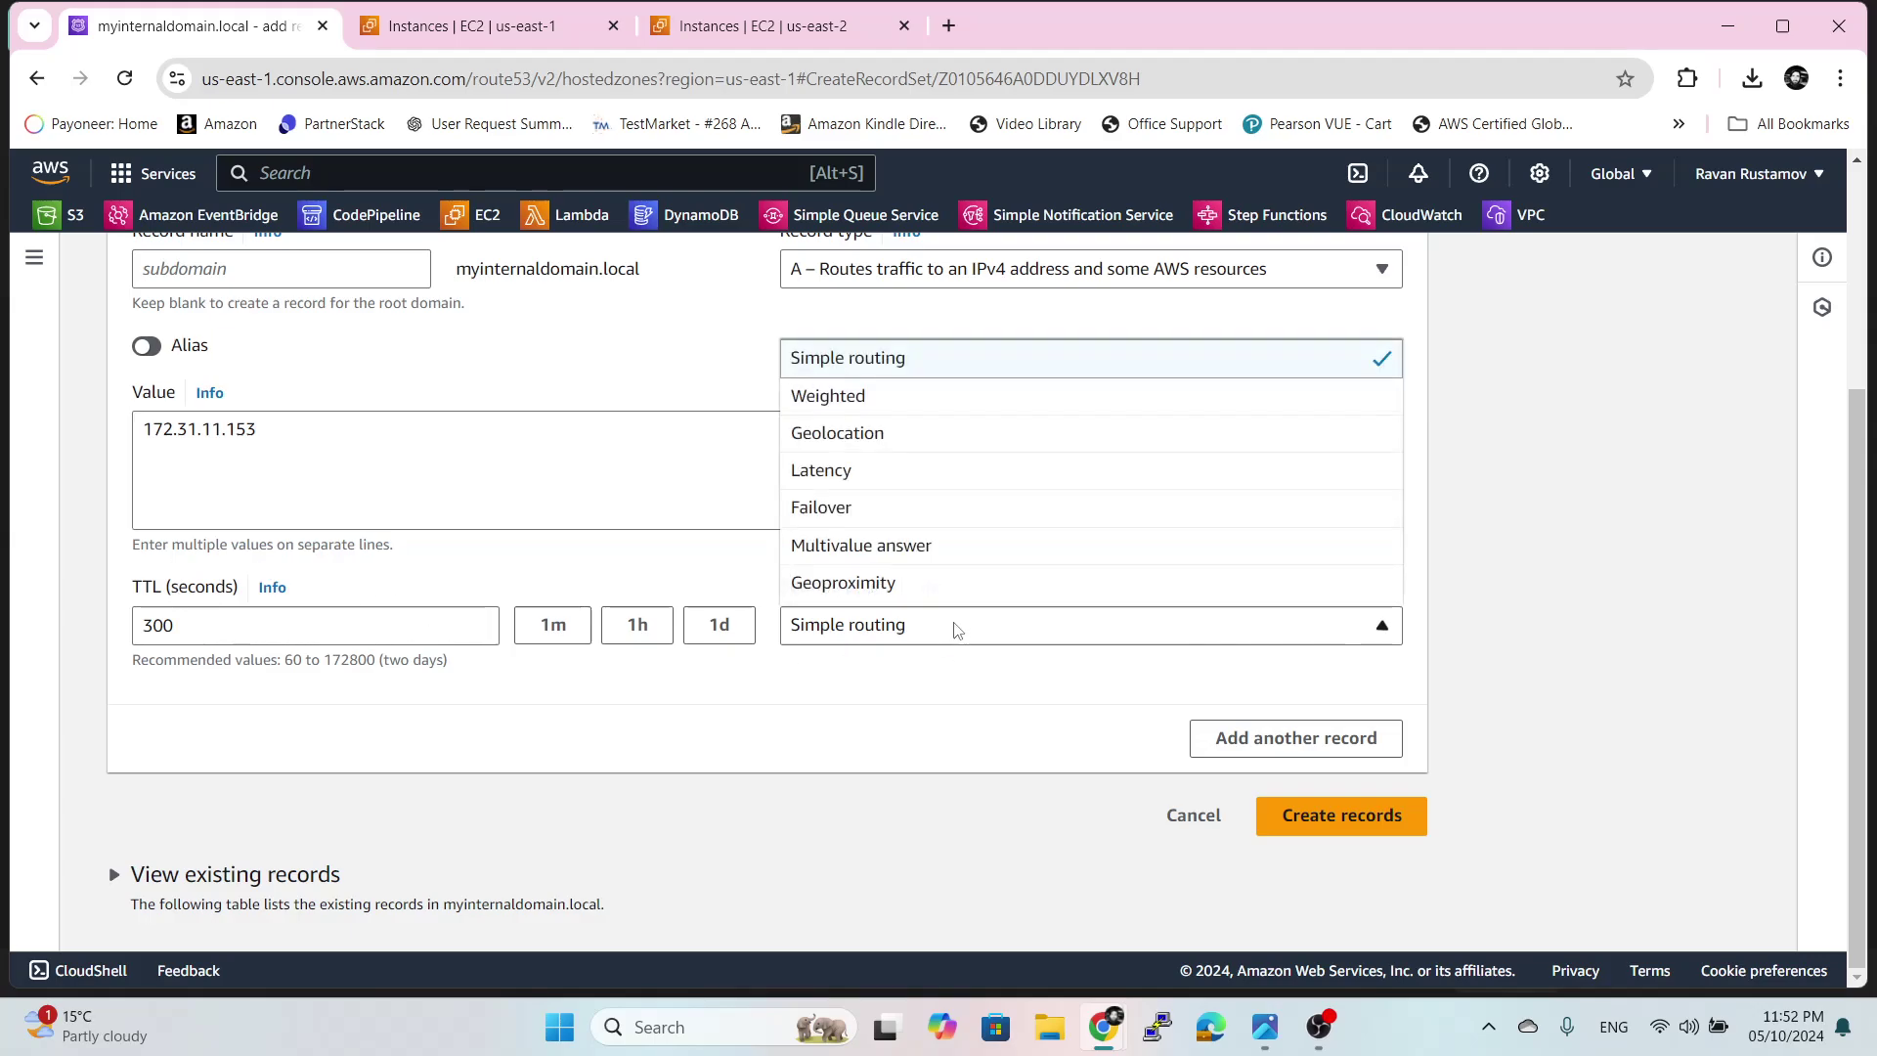
{"action": "left_click", "coordinate": [946, 435]}
{"action": "scroll", "coordinate": [1078, 789], "scroll_direction": "down", "scroll_amount": 3}
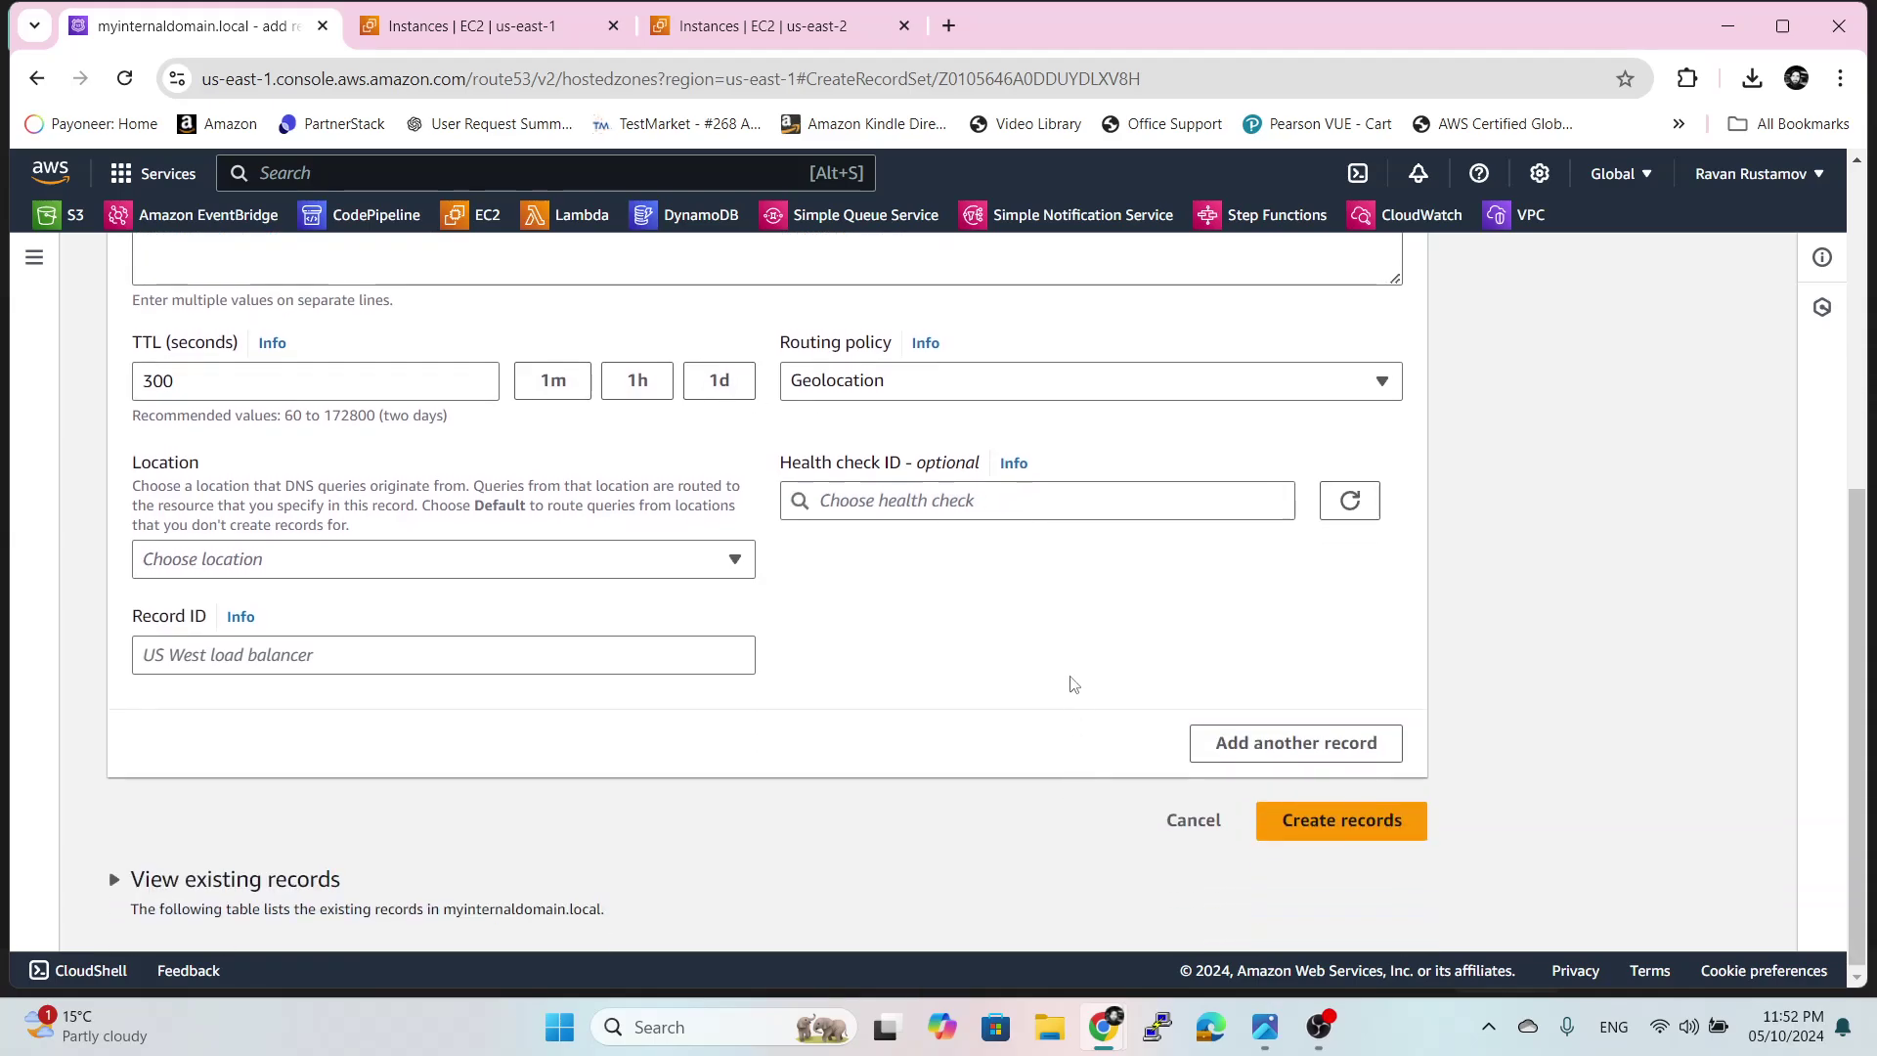
{"action": "left_click", "coordinate": [387, 565]}
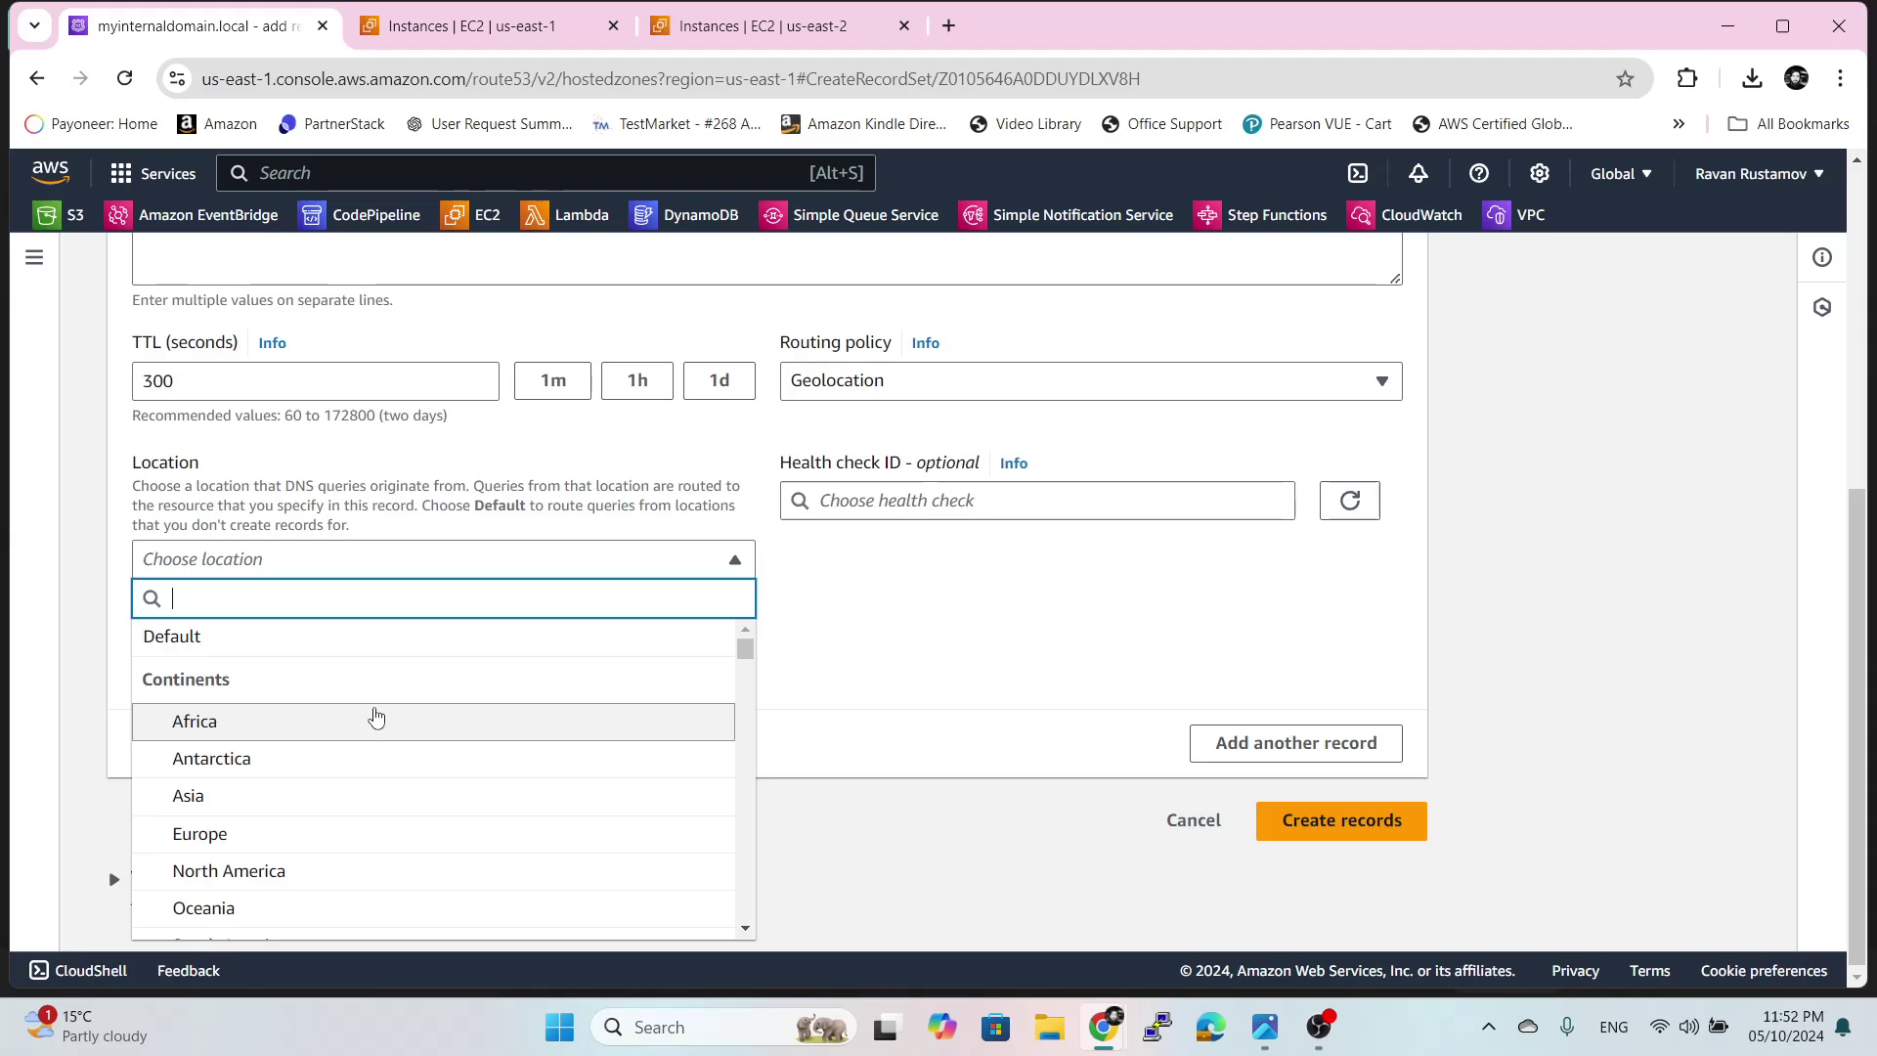
{"action": "type", "text": "ohi"}
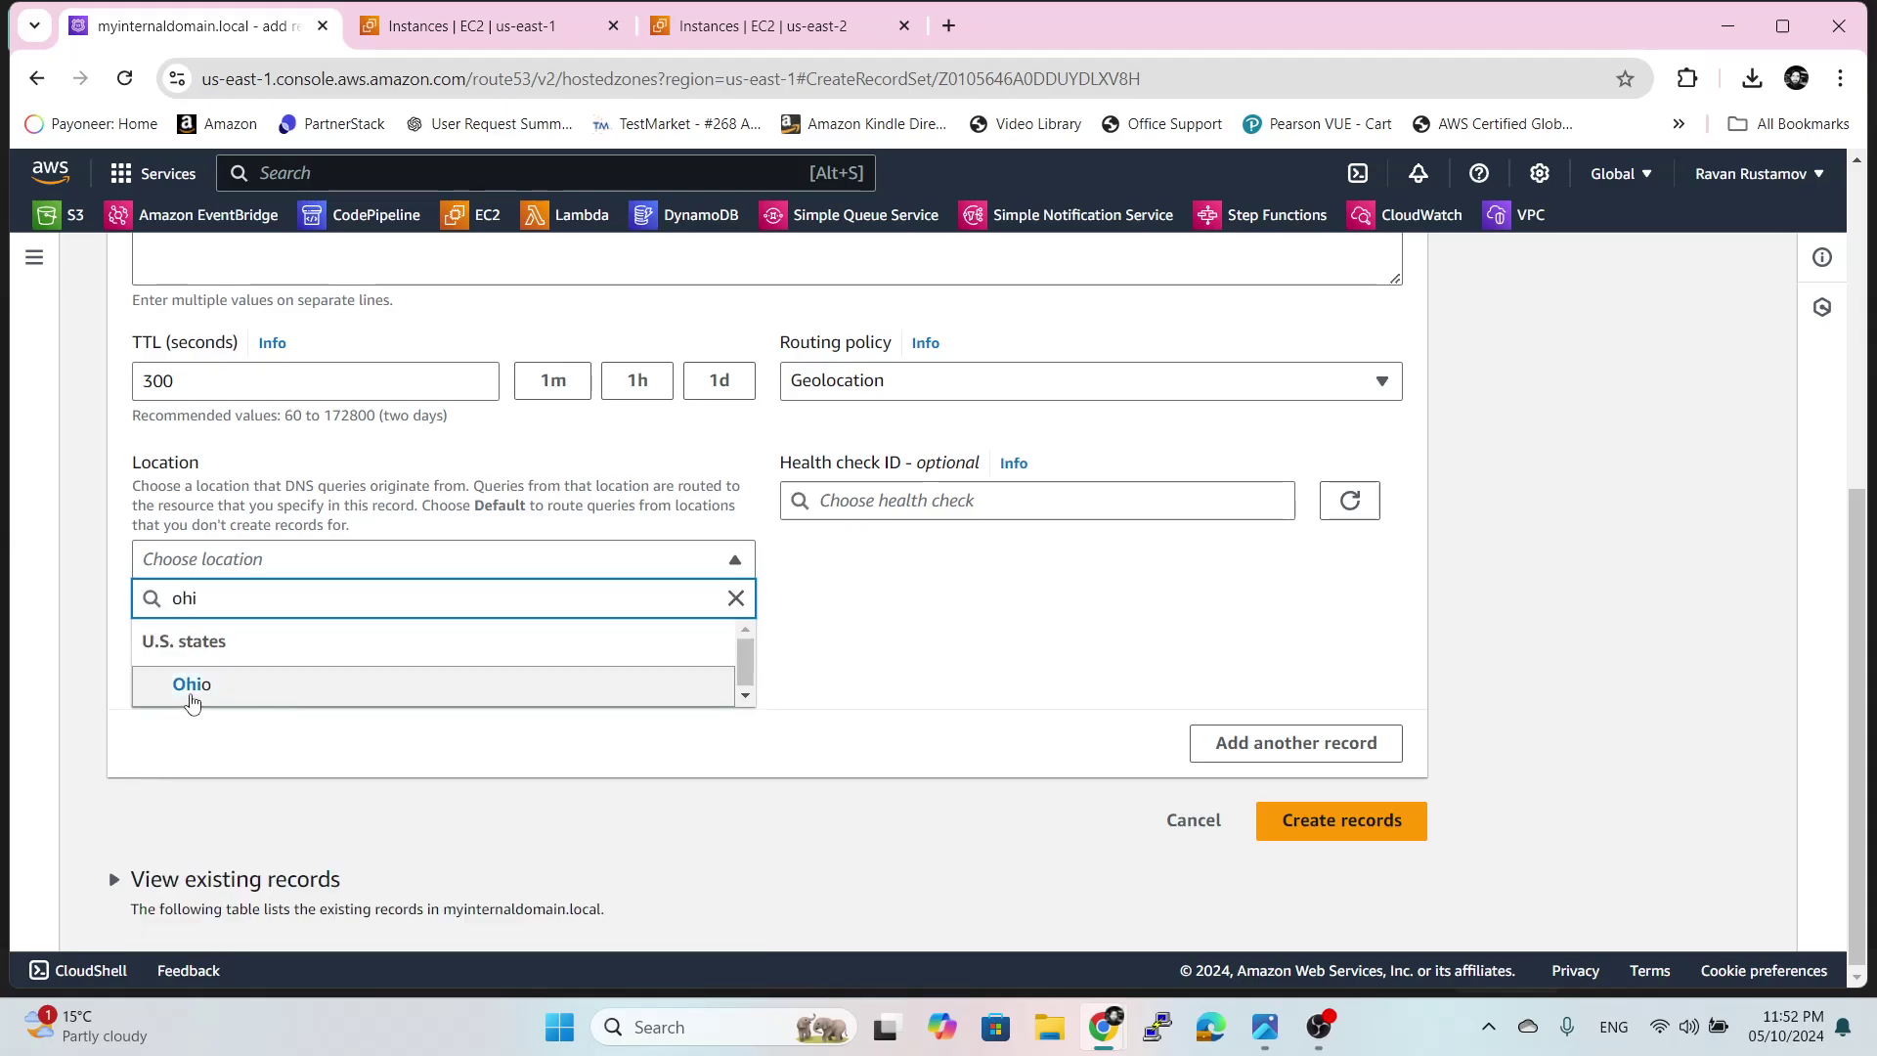
{"action": "left_click", "coordinate": [191, 696]}
{"action": "left_click", "coordinate": [304, 655]}
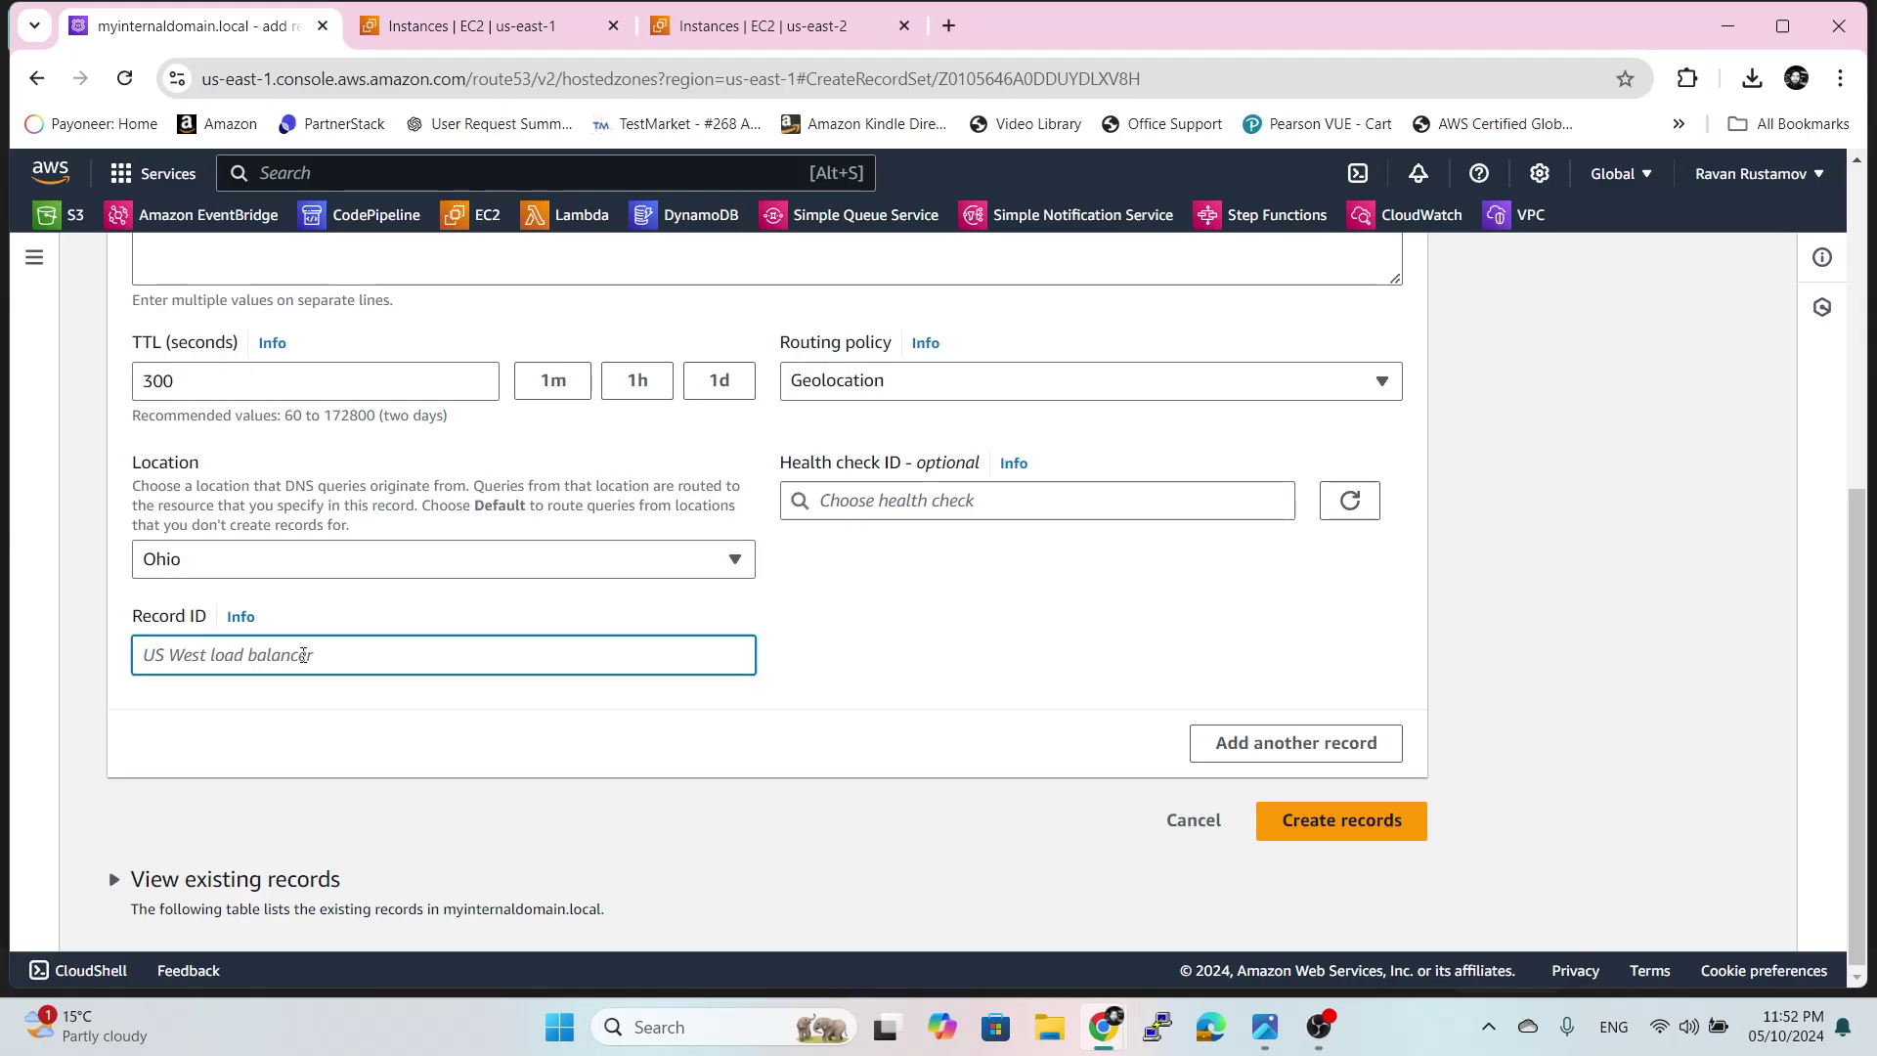
{"action": "type", "text": "O-A"}
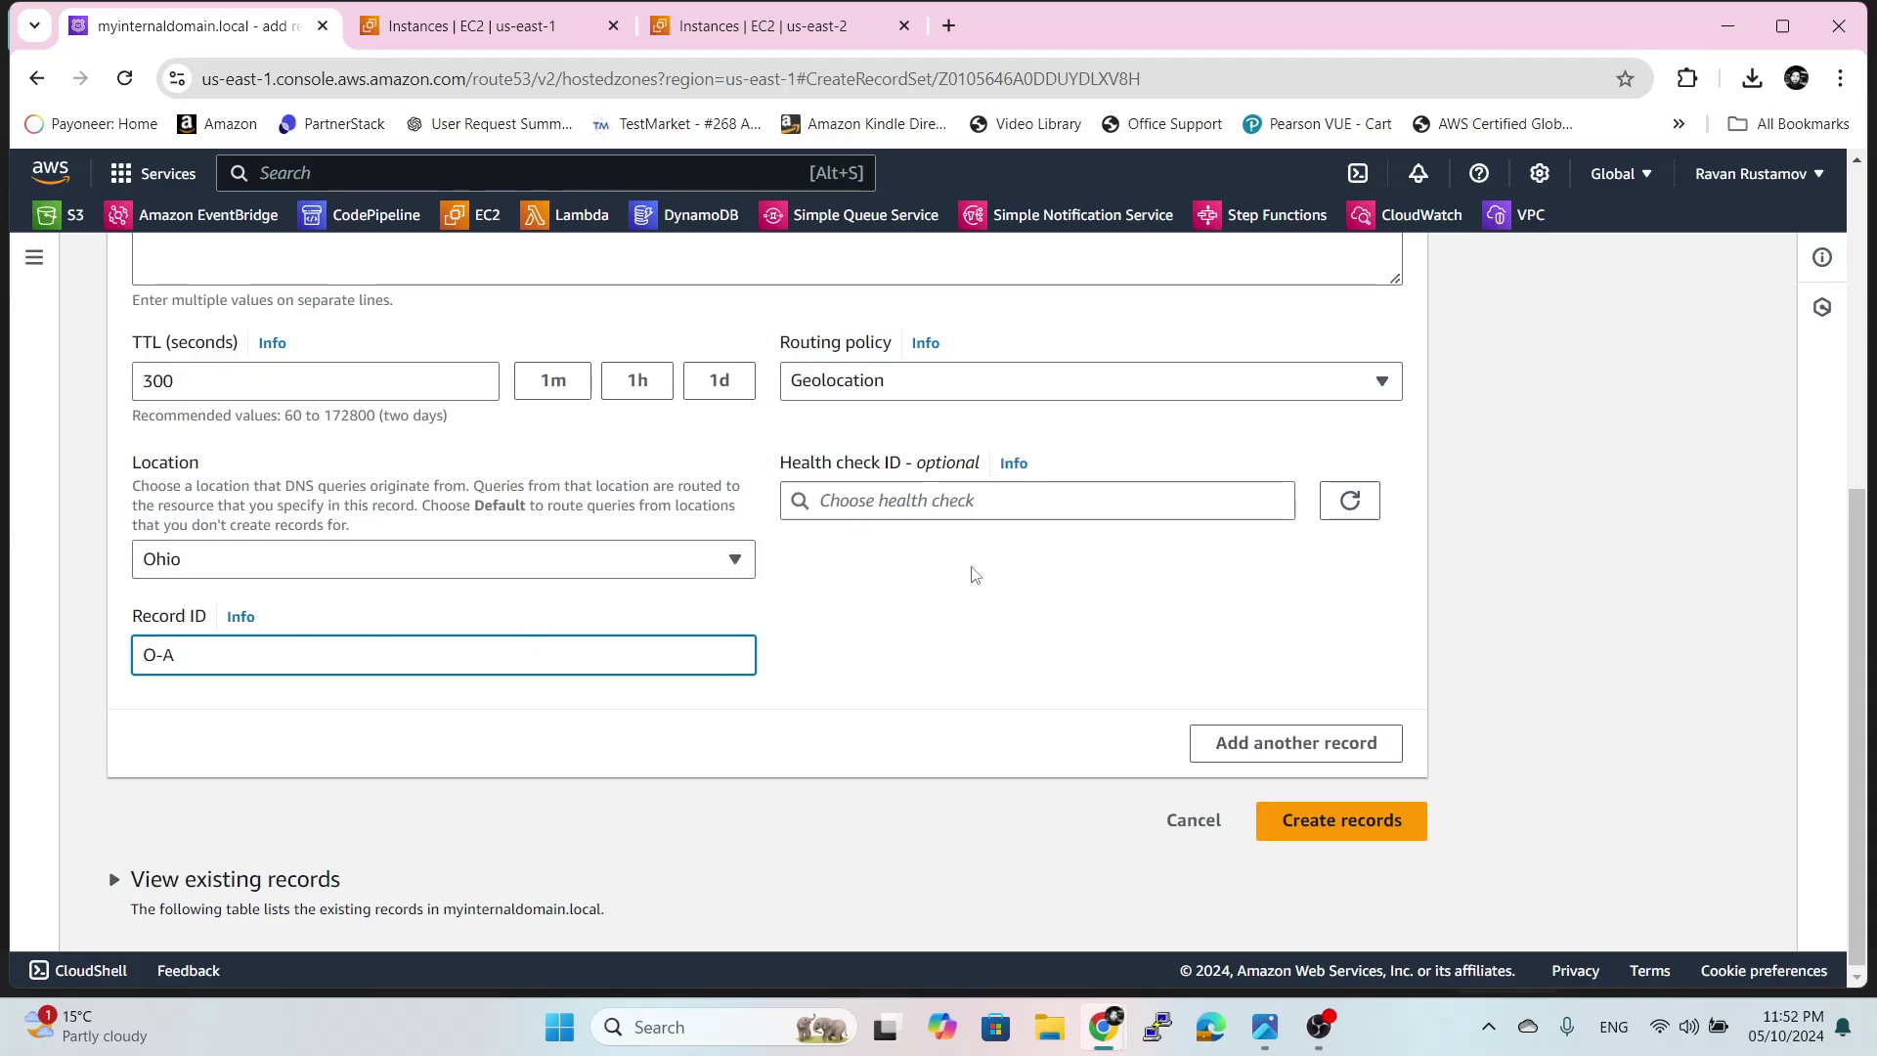
{"action": "left_click", "coordinate": [975, 574]}
- Review the Ohio geolocation record's settings, create the record and dismiss the notification
{"action": "scroll", "coordinate": [1117, 693], "scroll_direction": "up", "scroll_amount": 5}
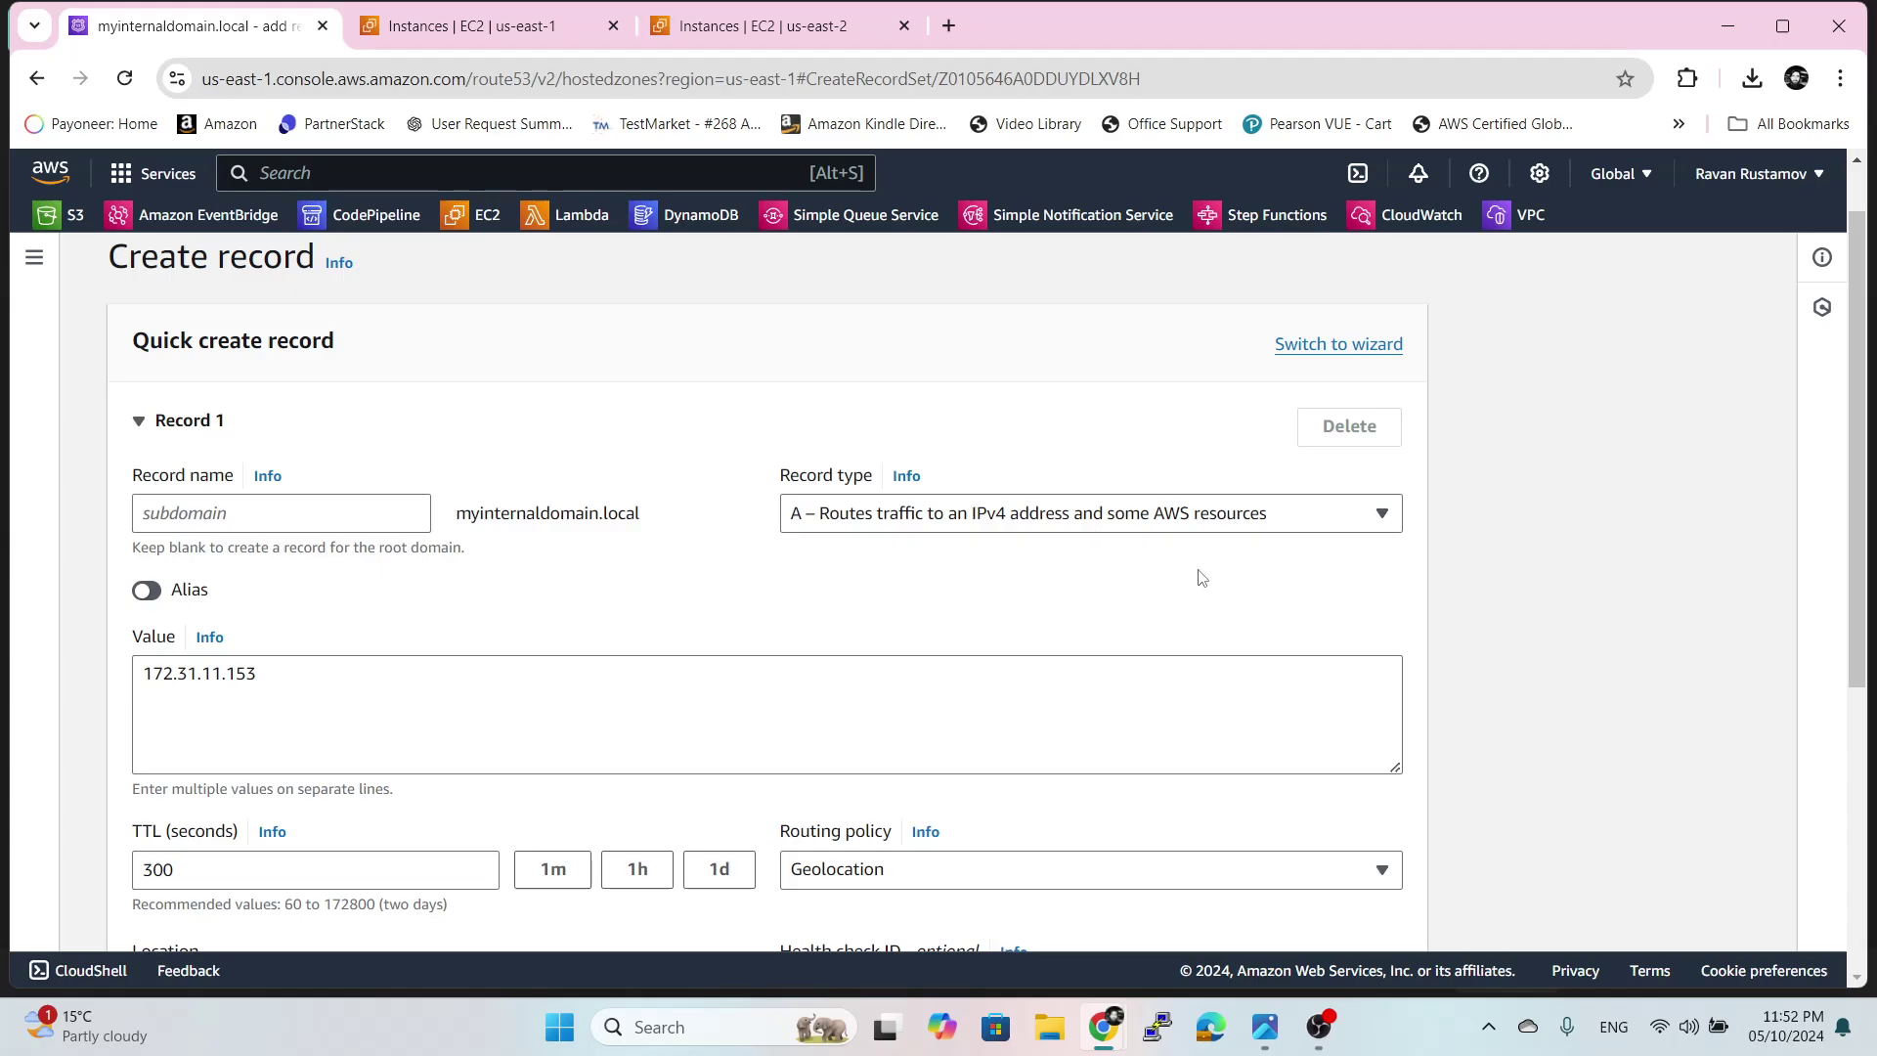
{"action": "scroll", "coordinate": [1203, 579], "scroll_direction": "up", "scroll_amount": 1}
{"action": "scroll", "coordinate": [1165, 609], "scroll_direction": "down", "scroll_amount": 5}
{"action": "left_click", "coordinate": [1390, 811]}
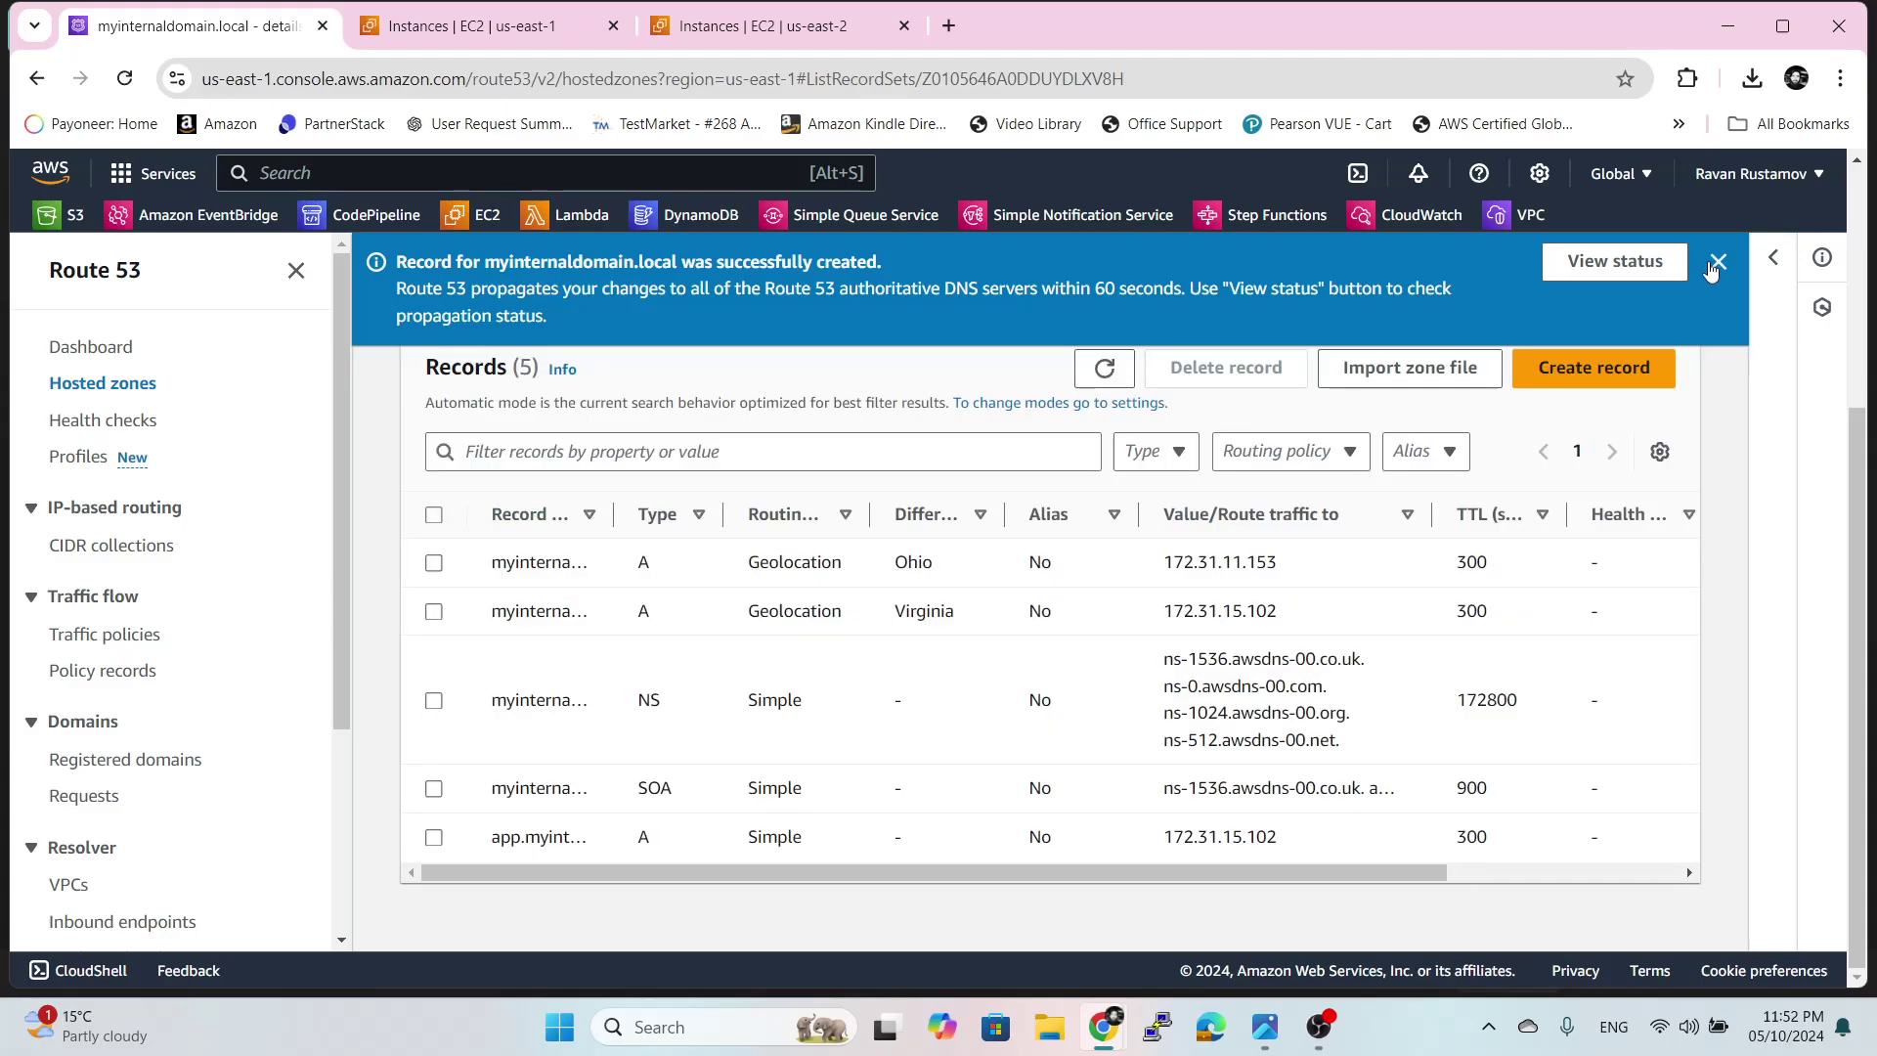
{"action": "left_click", "coordinate": [1718, 261]}
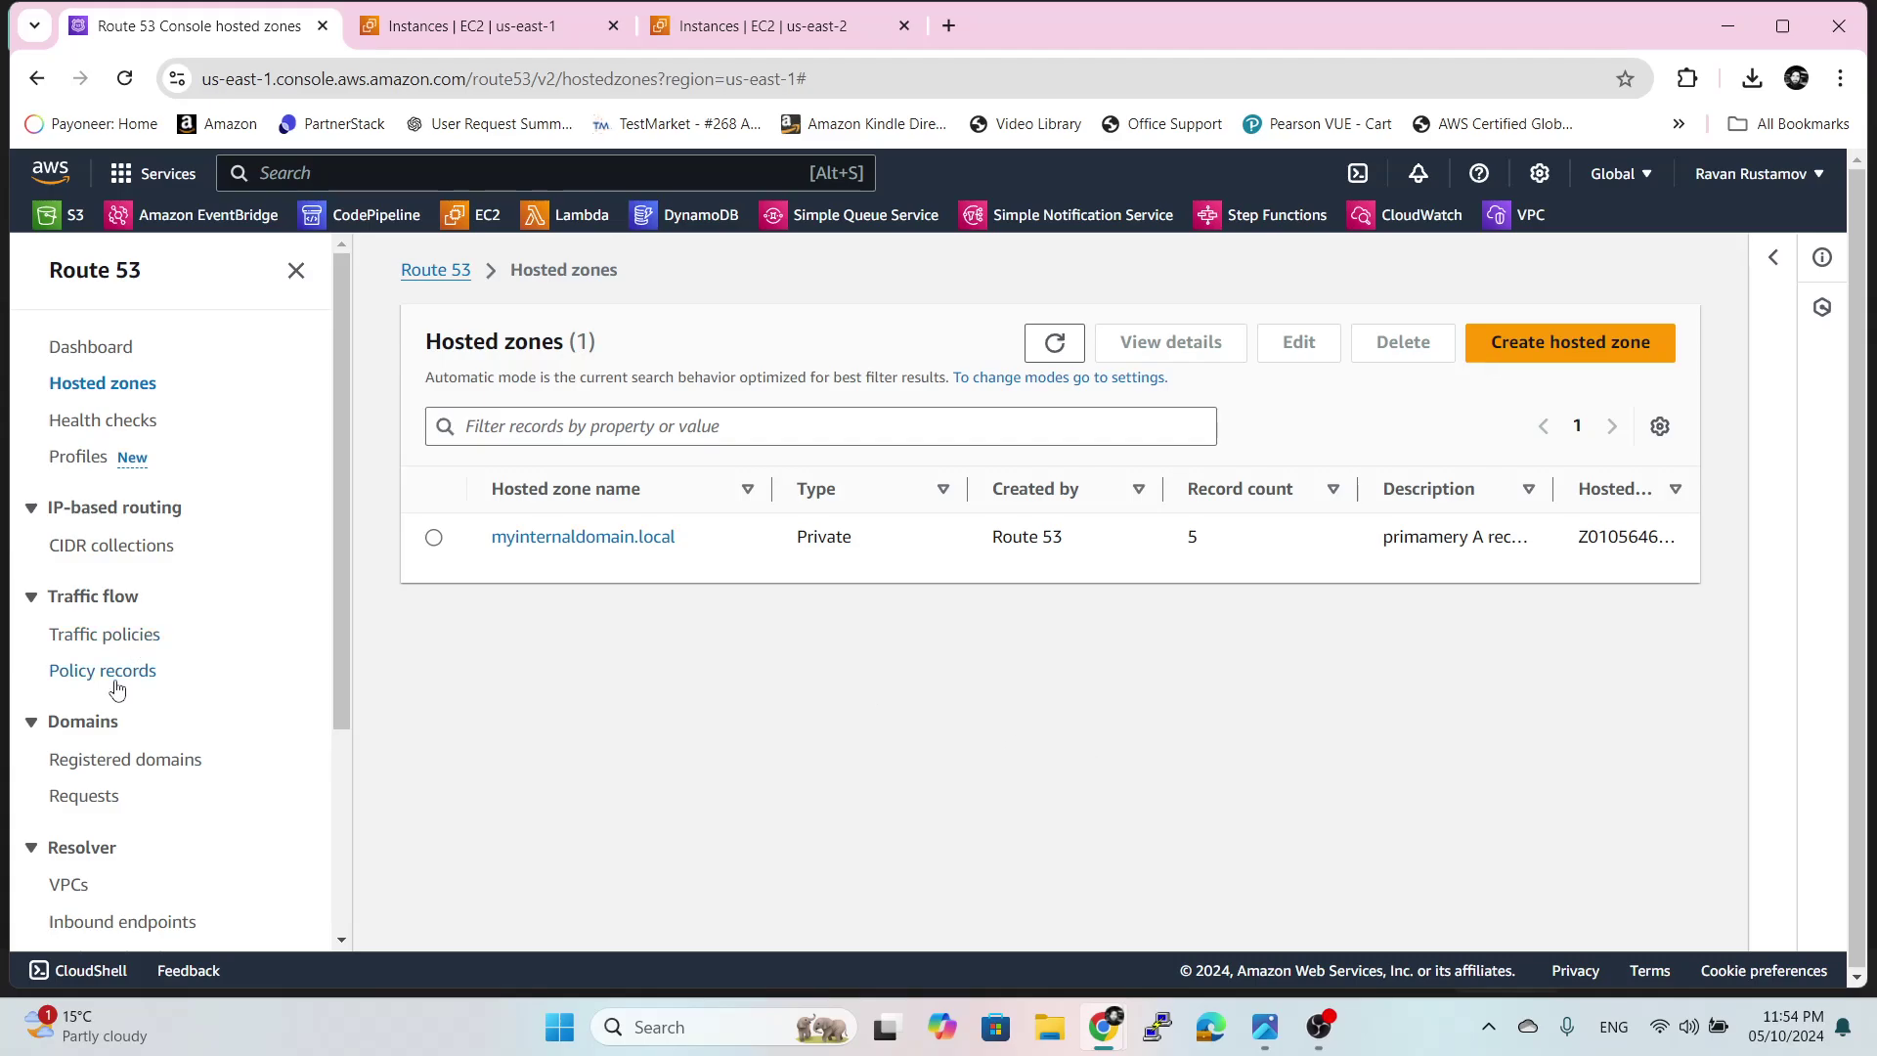
- Check the associated VPCs of the myinternaldomain.local hosted zone and open the zone for editing
{"action": "left_click", "coordinate": [433, 537]}
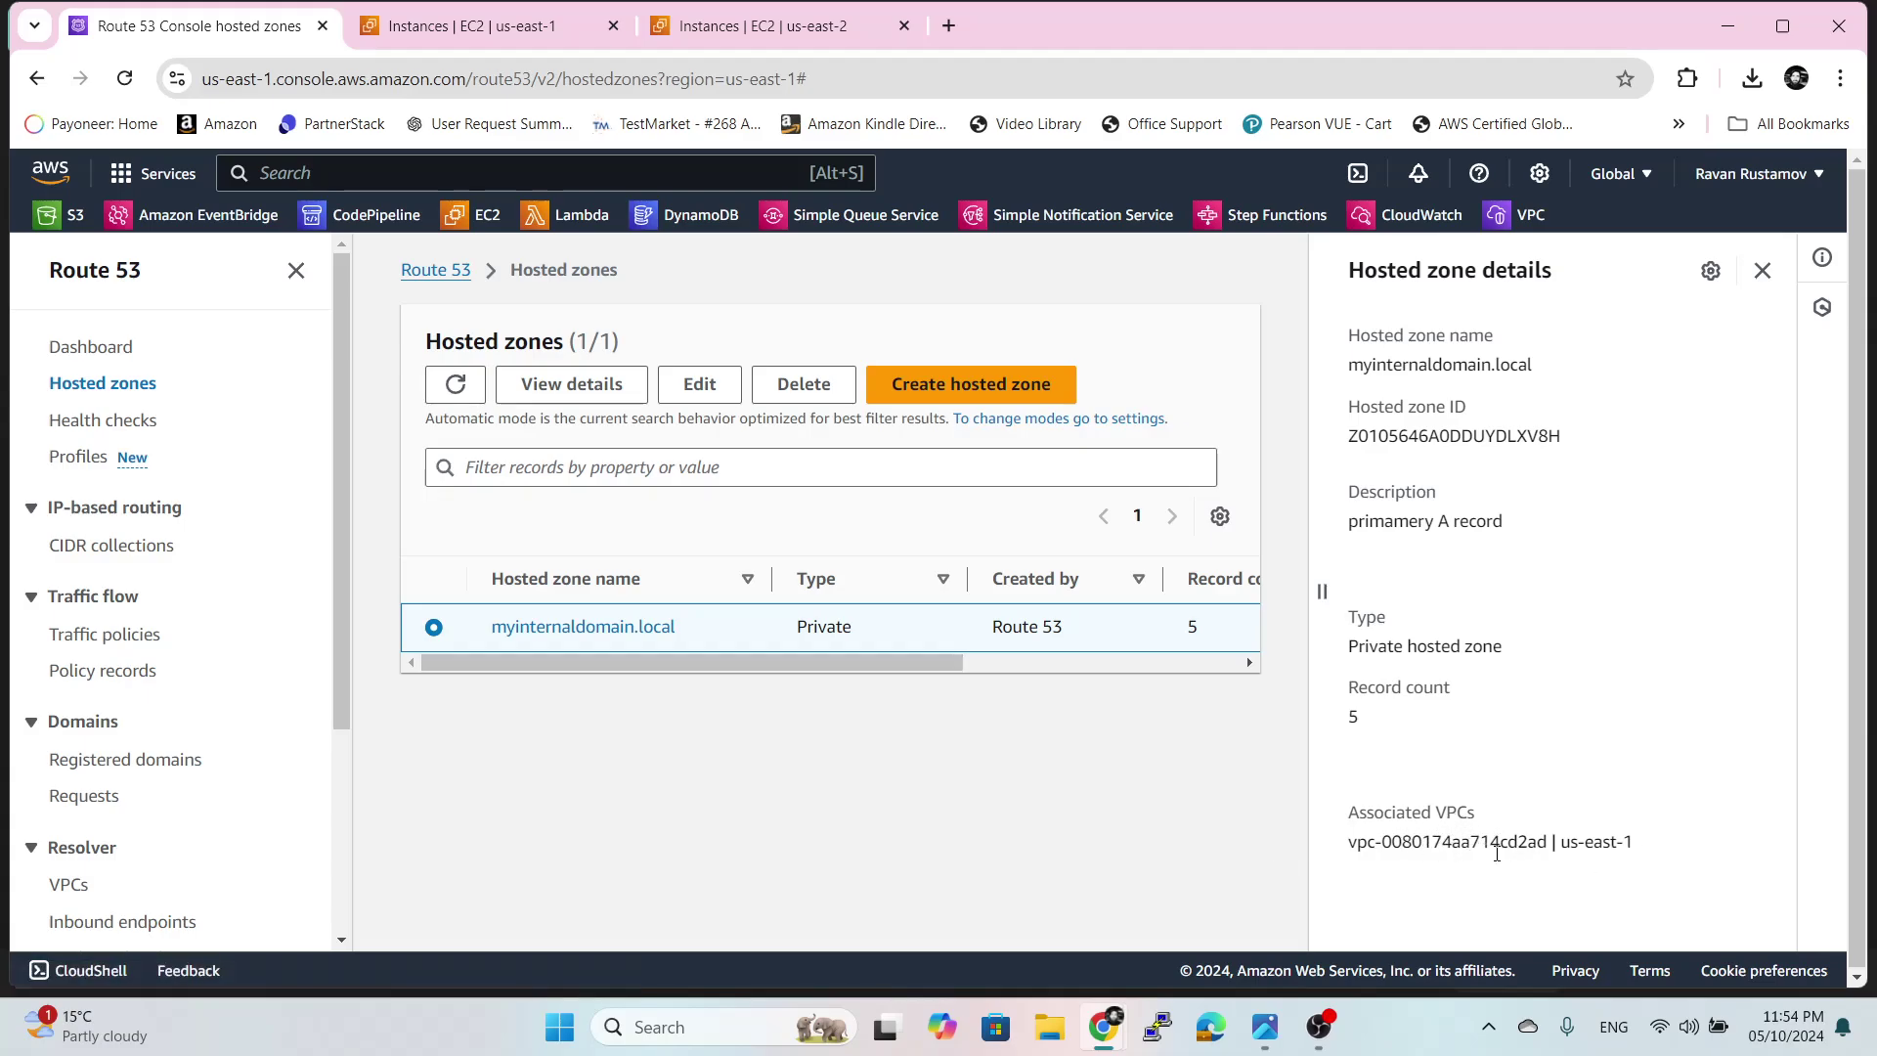
{"action": "left_click", "coordinate": [528, 628]}
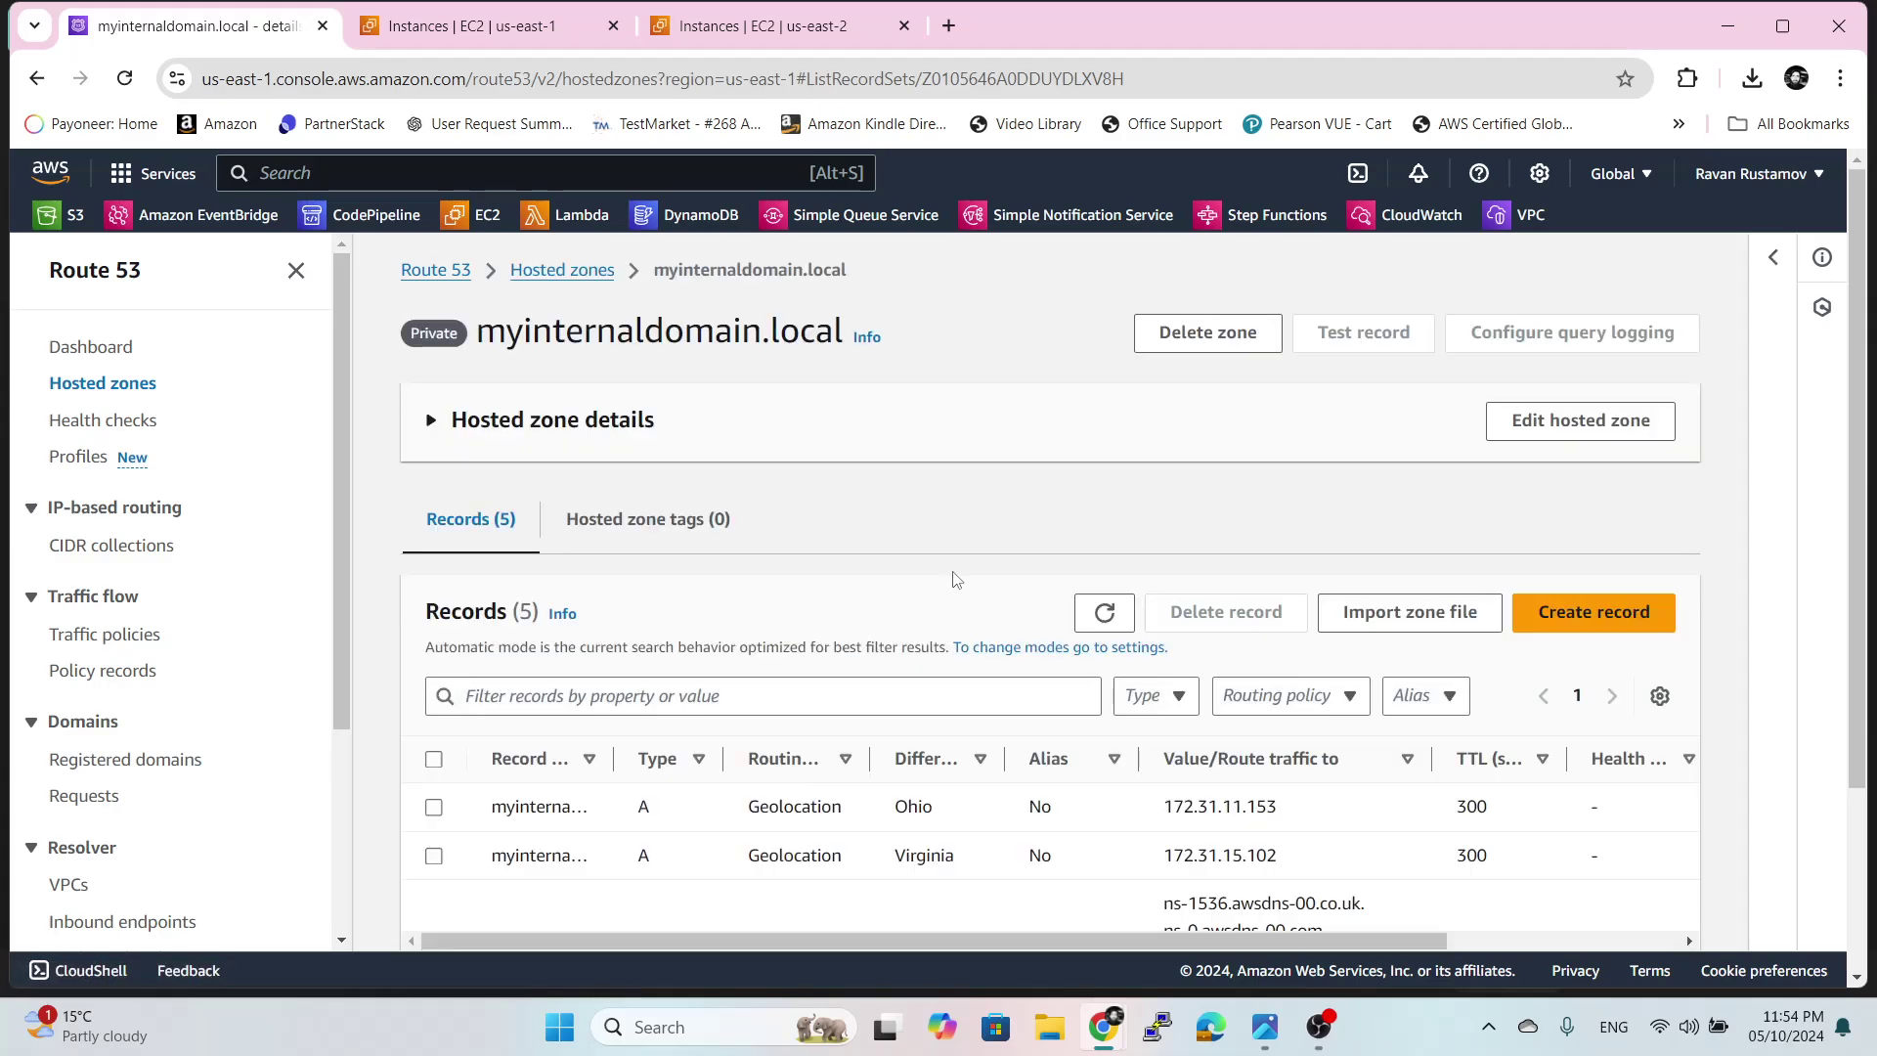
{"action": "scroll", "coordinate": [978, 587], "scroll_direction": "down", "scroll_amount": 3}
{"action": "scroll", "coordinate": [1027, 599], "scroll_direction": "up", "scroll_amount": 3}
{"action": "left_click", "coordinate": [1533, 421]}
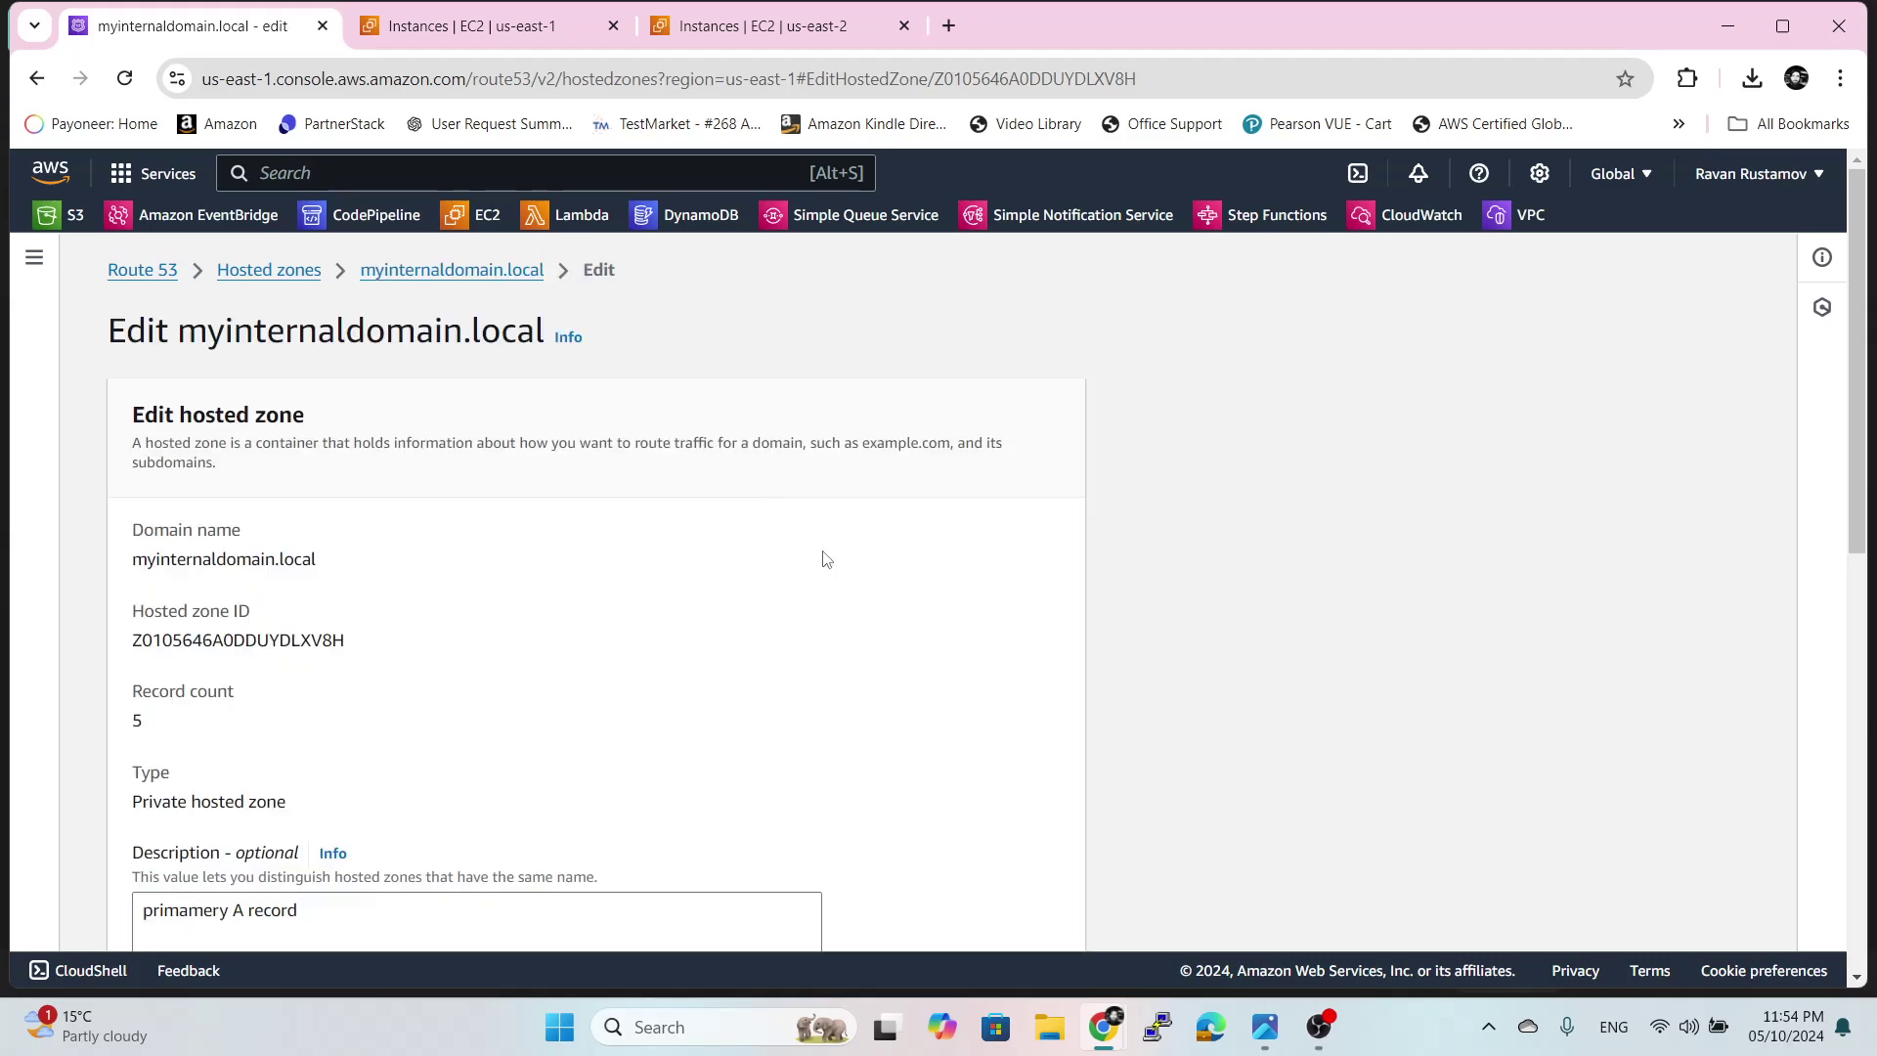
- Add another VPC association to the hosted zone with the region US East (Ohio)
{"action": "scroll", "coordinate": [746, 612], "scroll_direction": "down", "scroll_amount": 10}
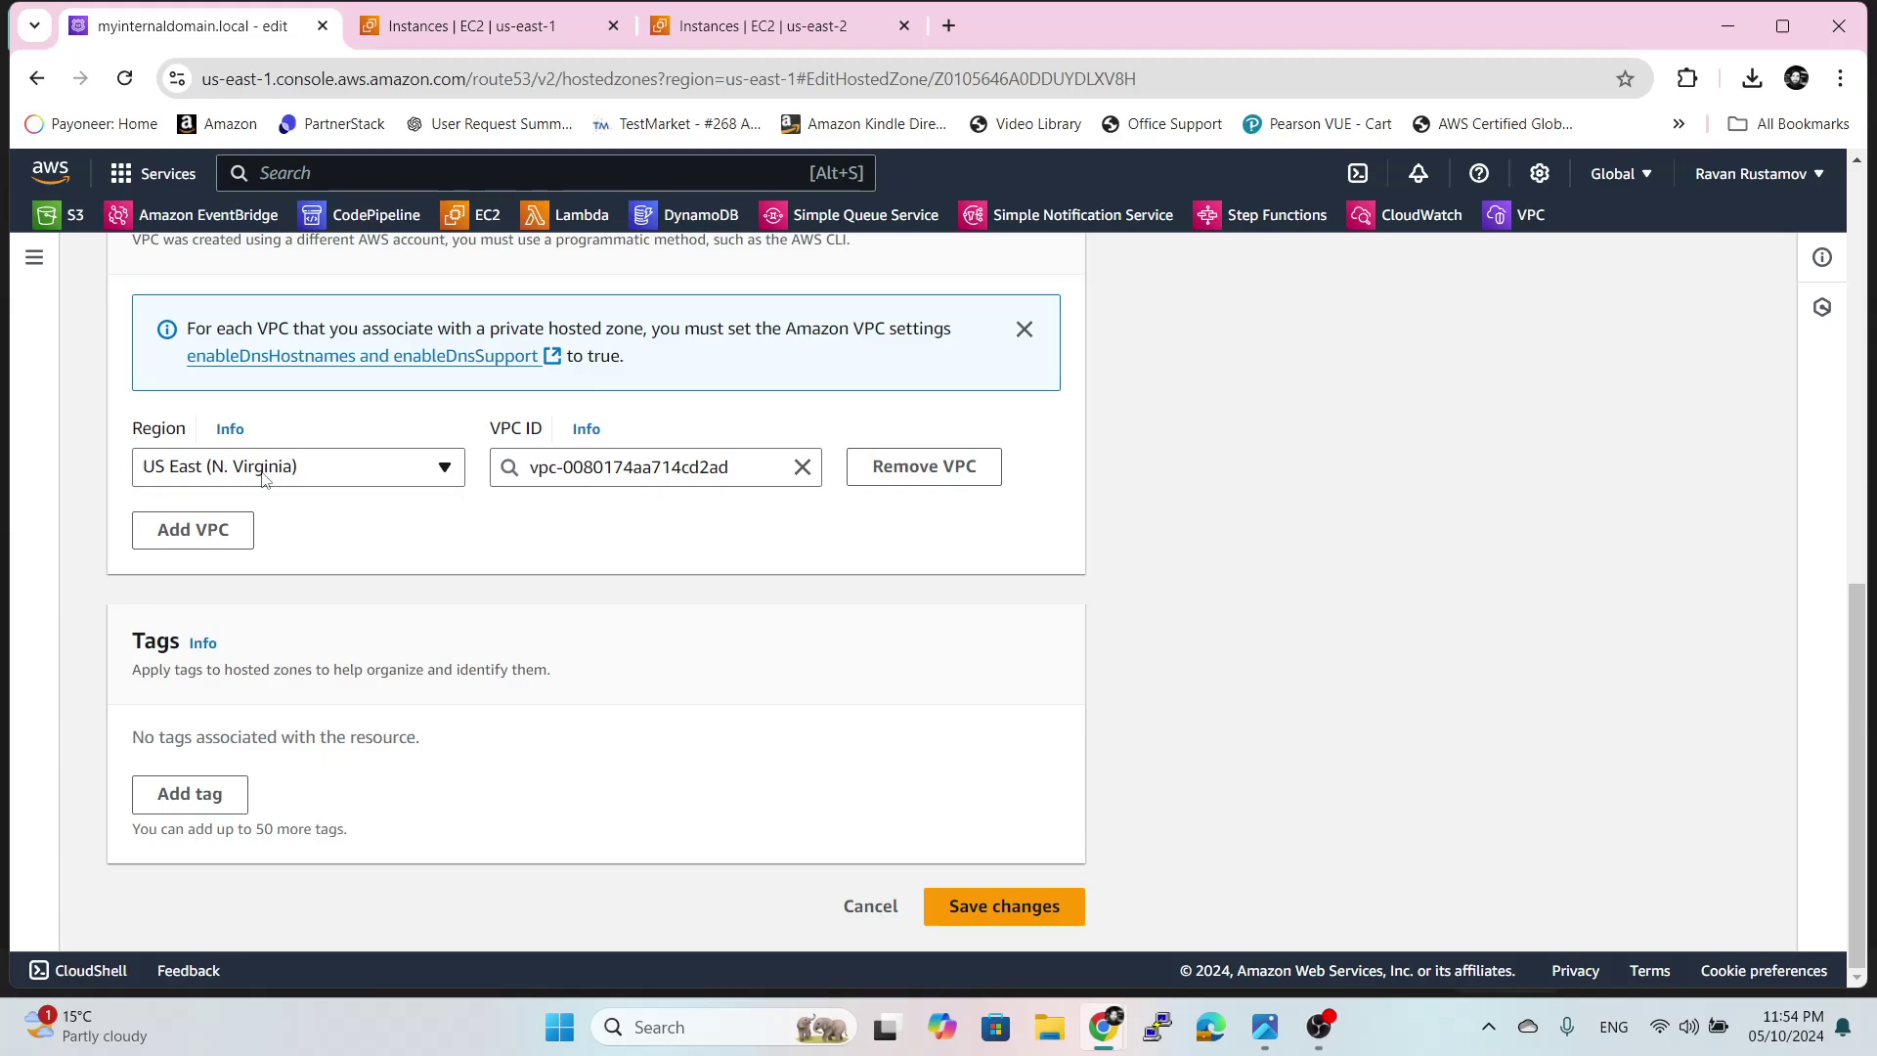
{"action": "left_click", "coordinate": [186, 533]}
{"action": "left_click", "coordinate": [325, 543]}
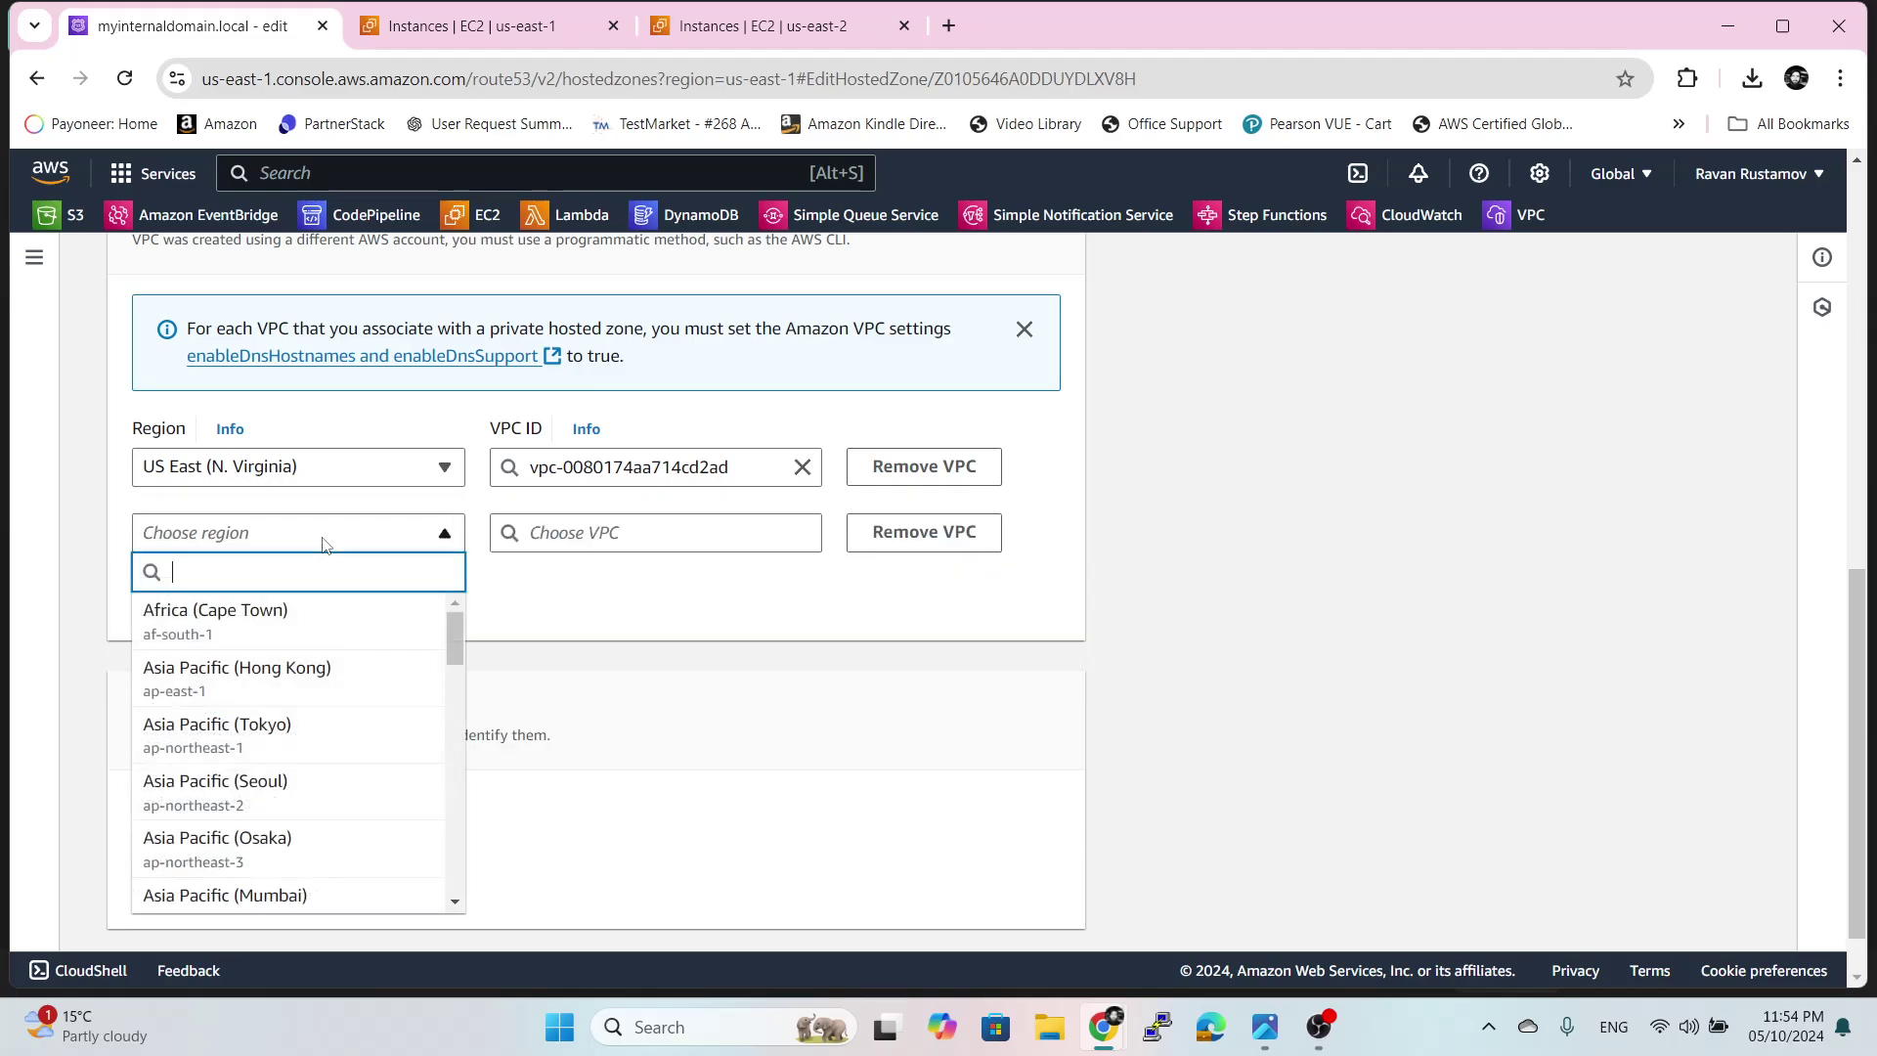
{"action": "type", "text": "o"}
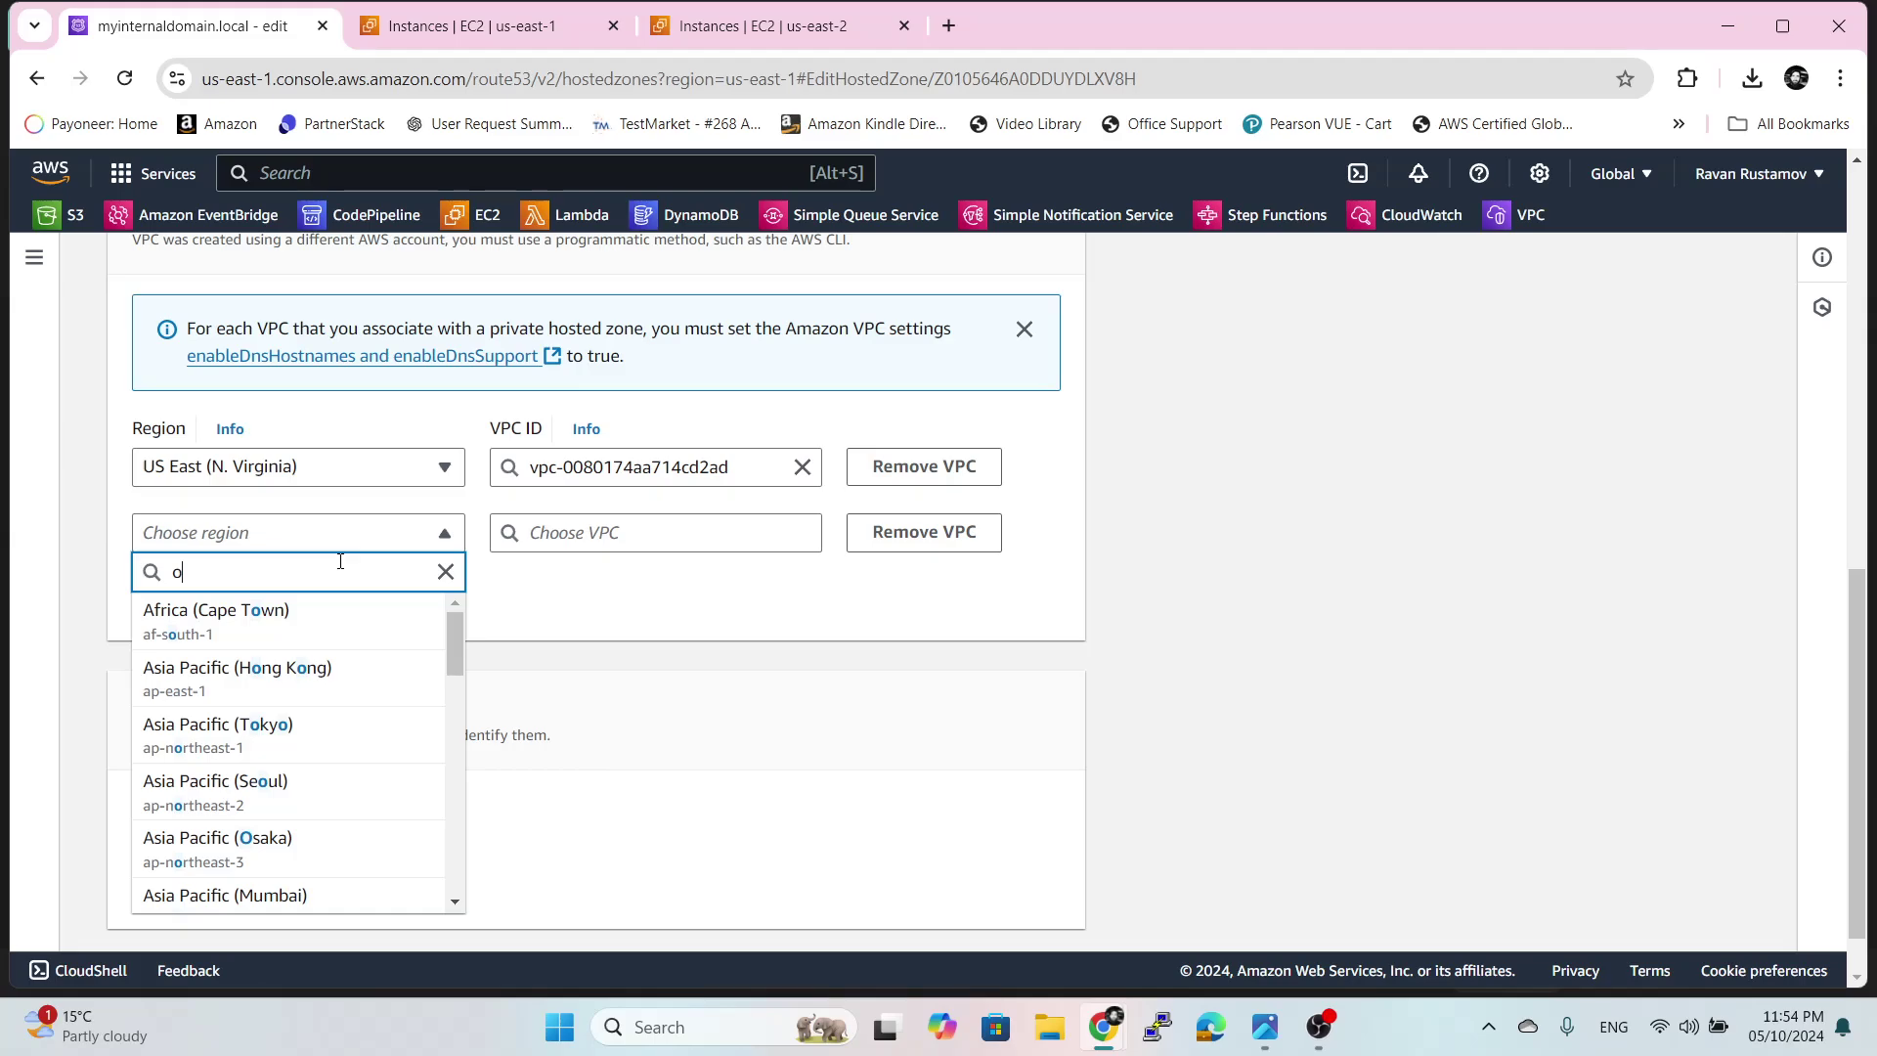
{"action": "type", "text": "h"}
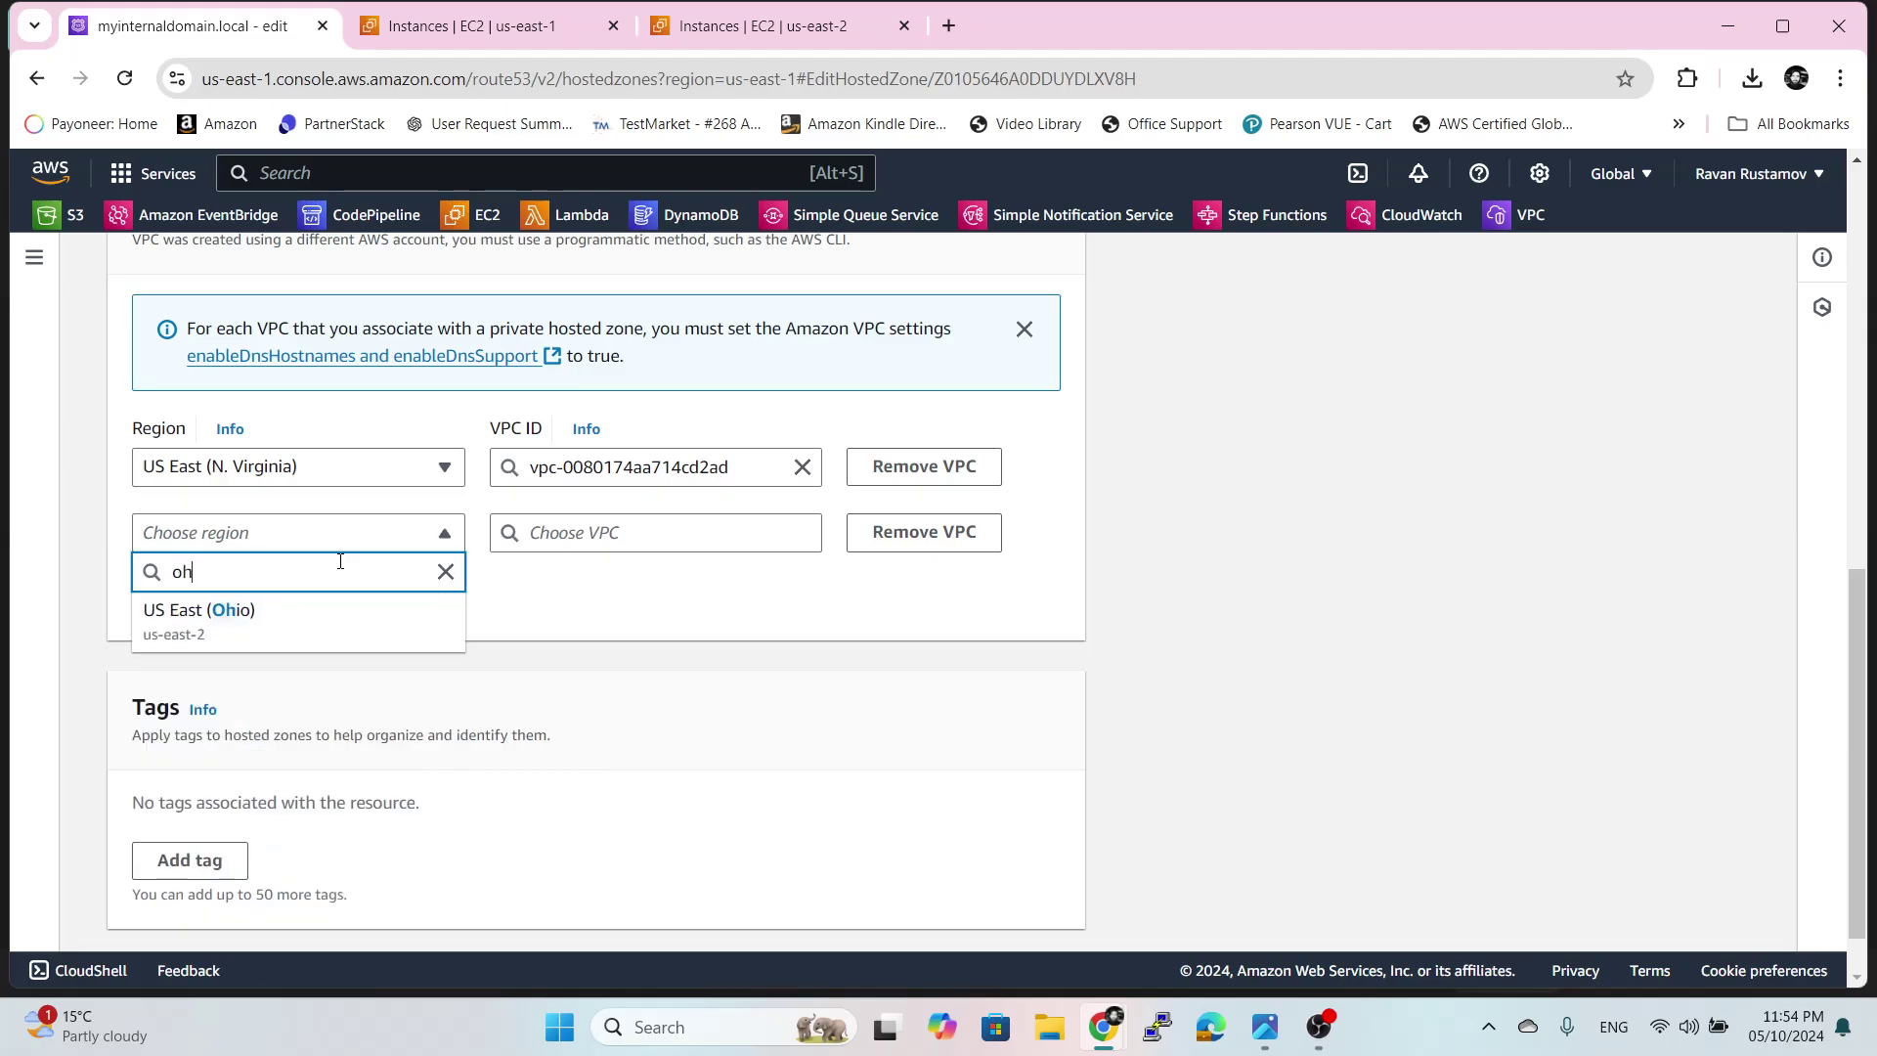
{"action": "left_click", "coordinate": [328, 616]}
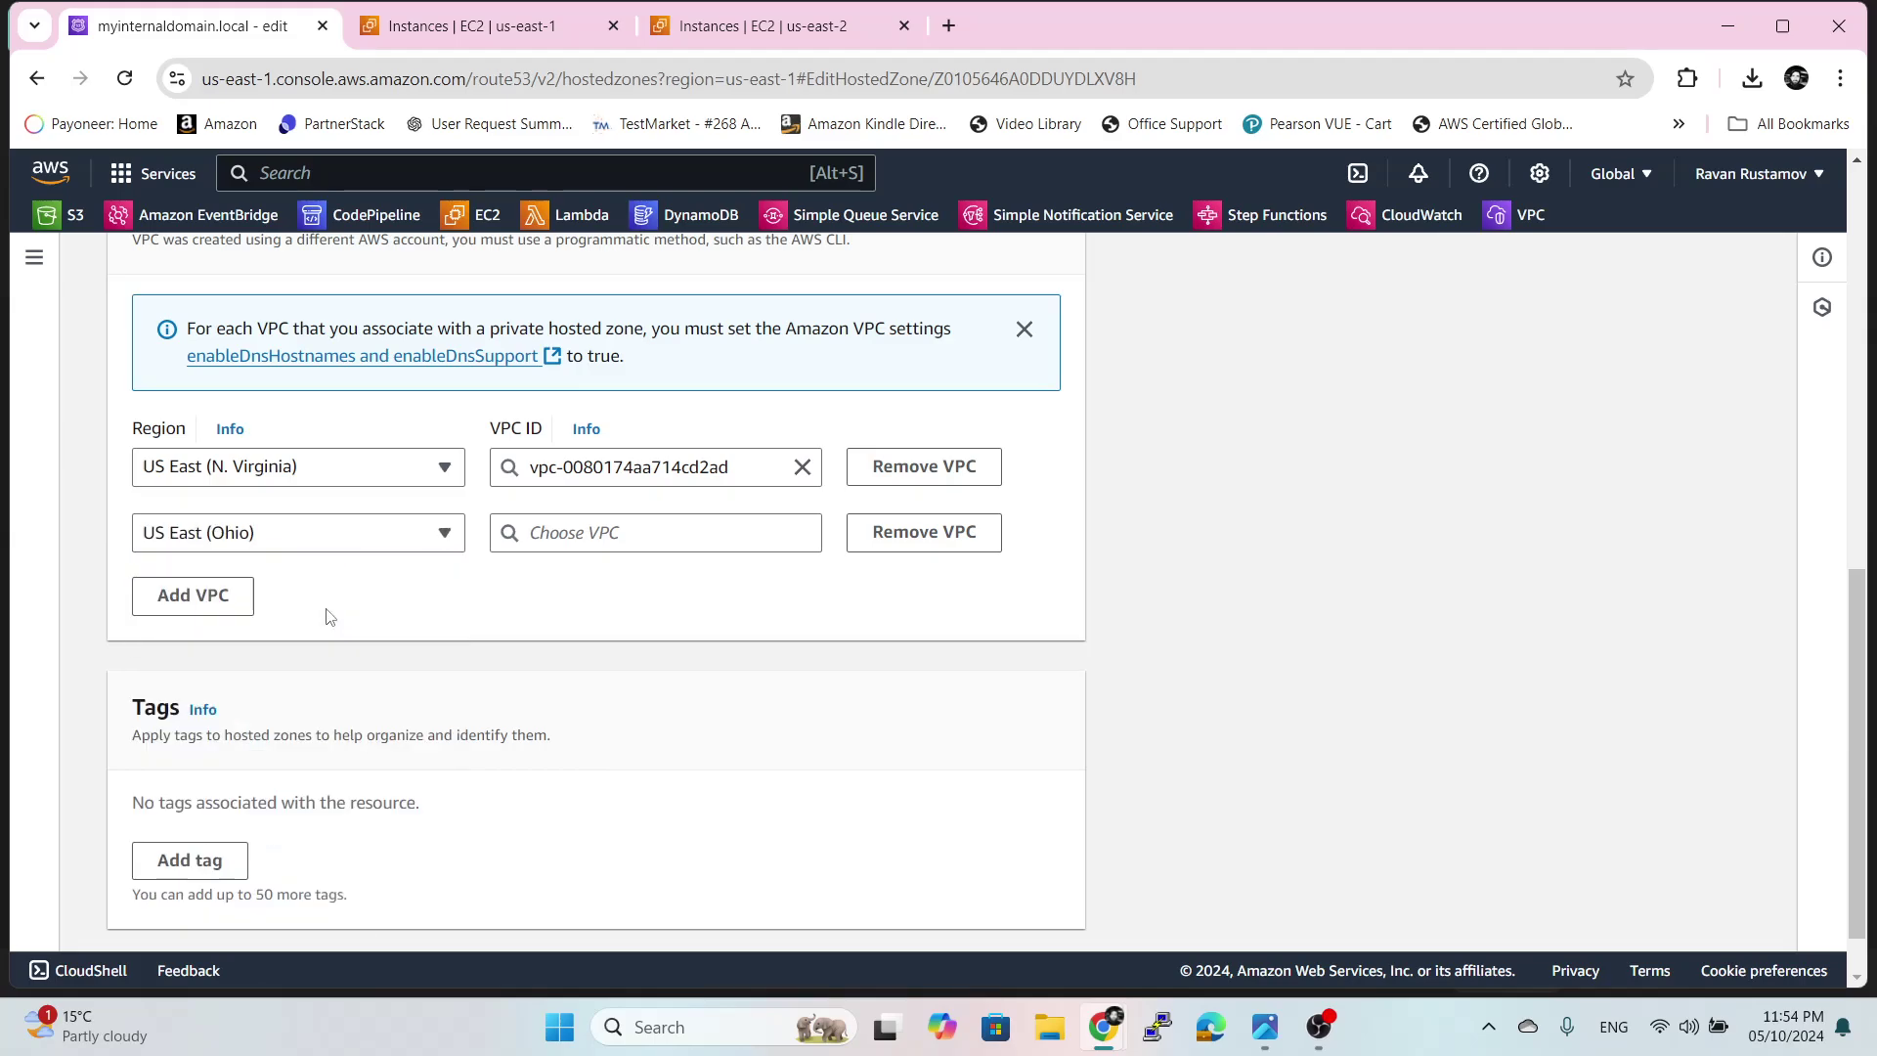
- Choose vpc-026538ac591c45ccb for the Ohio association, save the hosted zone changes and dismiss the notification
{"action": "left_click", "coordinate": [605, 534]}
{"action": "left_click", "coordinate": [622, 571]}
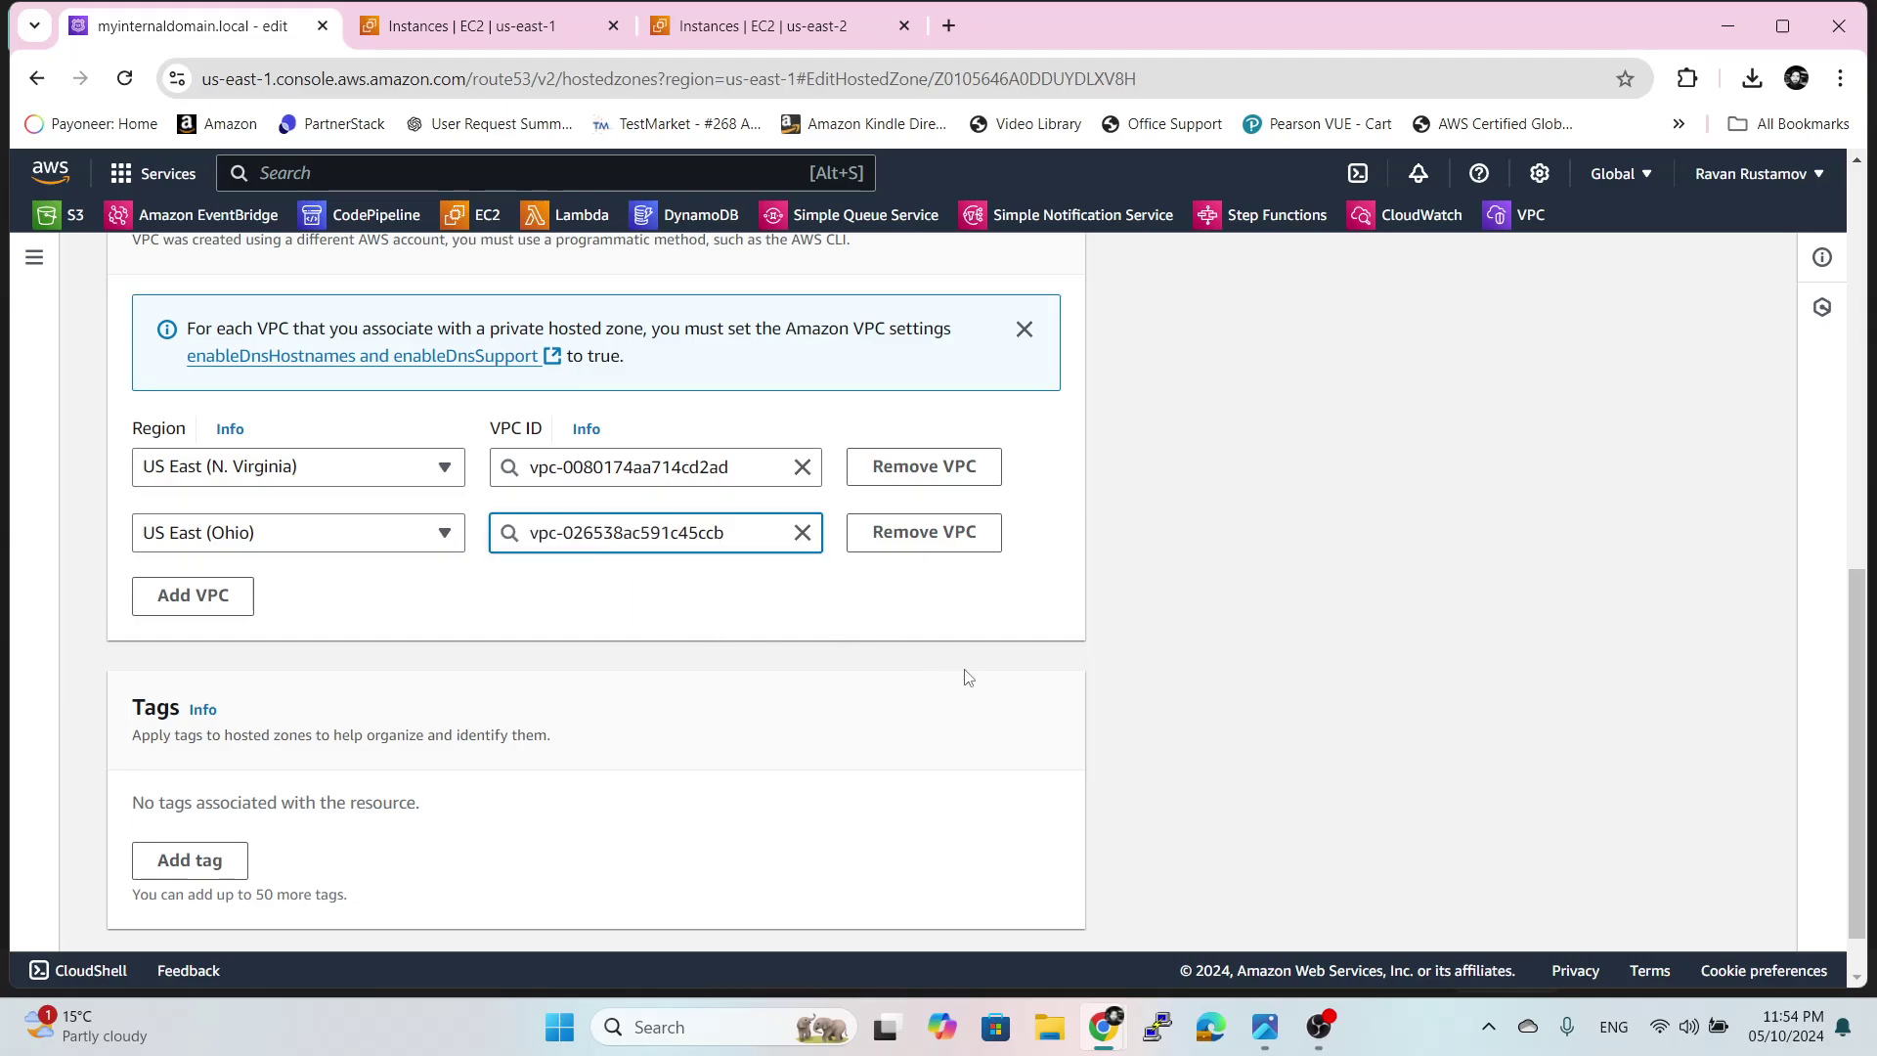
{"action": "scroll", "coordinate": [968, 678], "scroll_direction": "down", "scroll_amount": 2}
{"action": "left_click", "coordinate": [994, 924]}
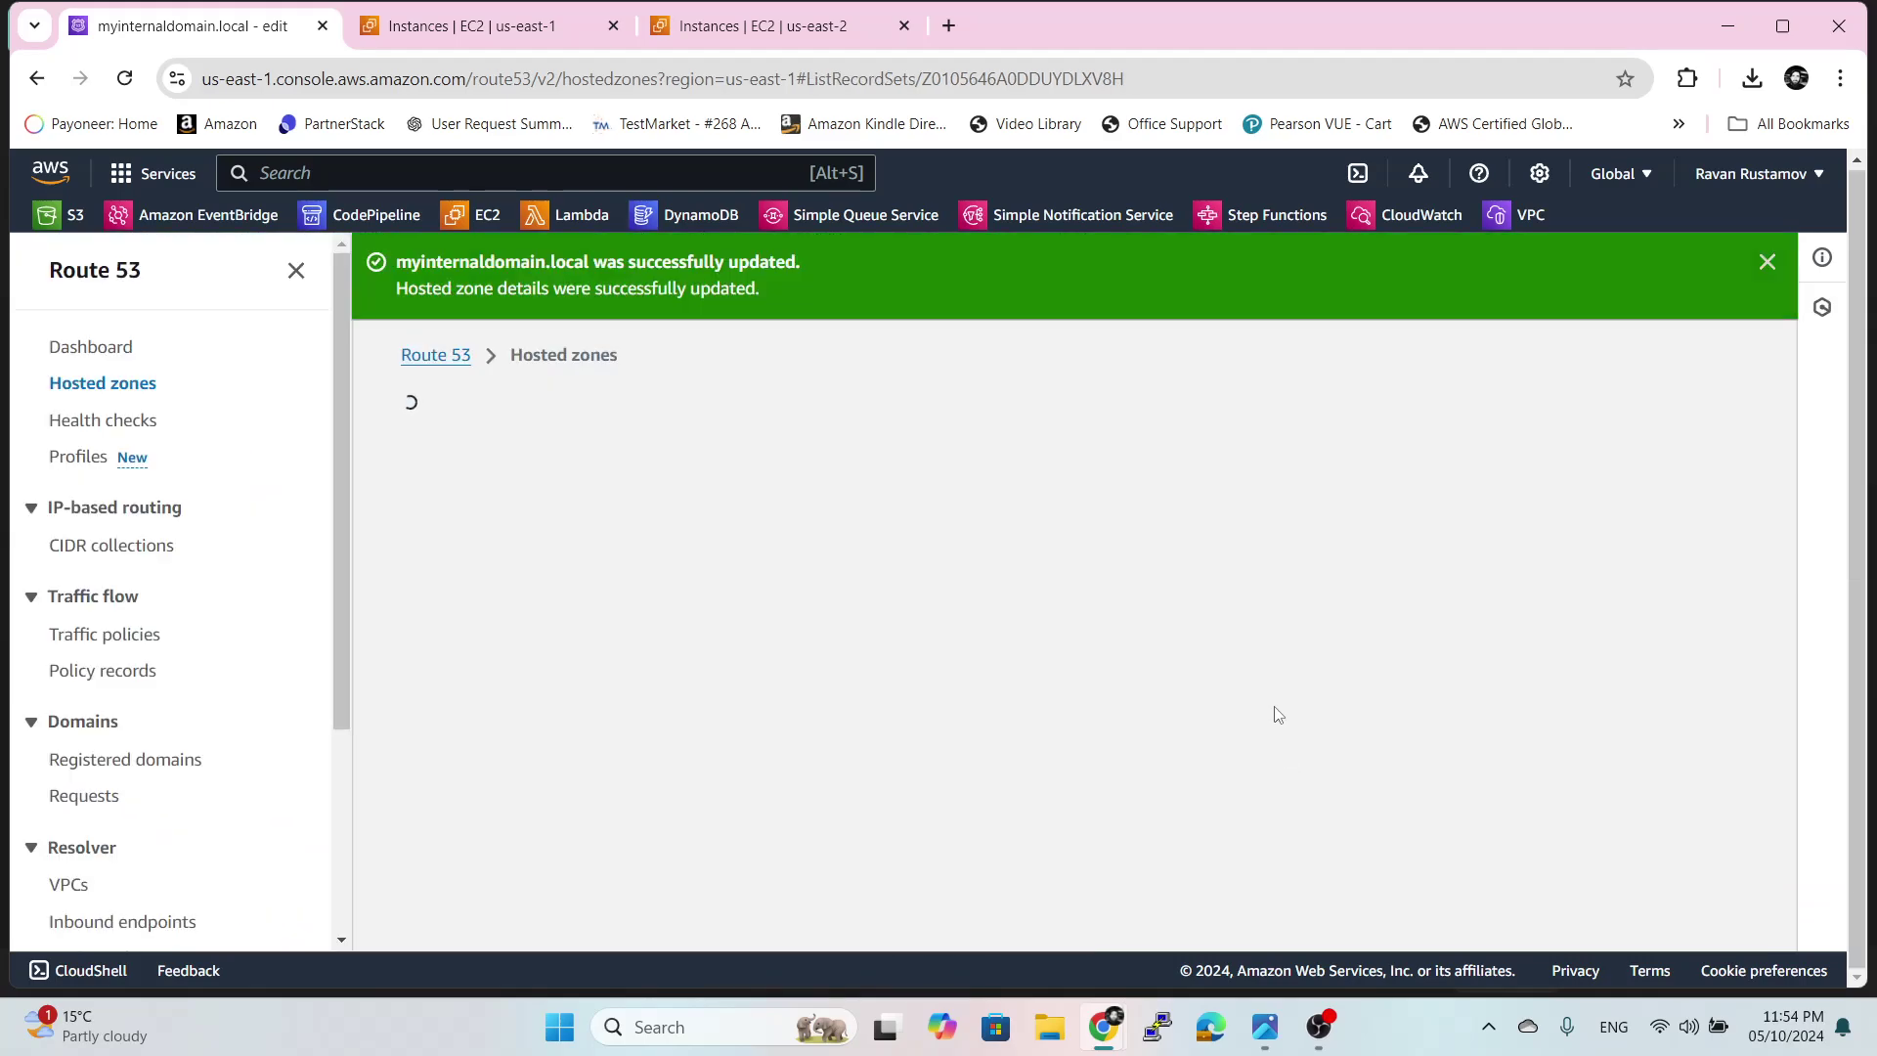
{"action": "scroll", "coordinate": [1542, 537], "scroll_direction": "down", "scroll_amount": 3}
{"action": "left_click", "coordinate": [1725, 264]}
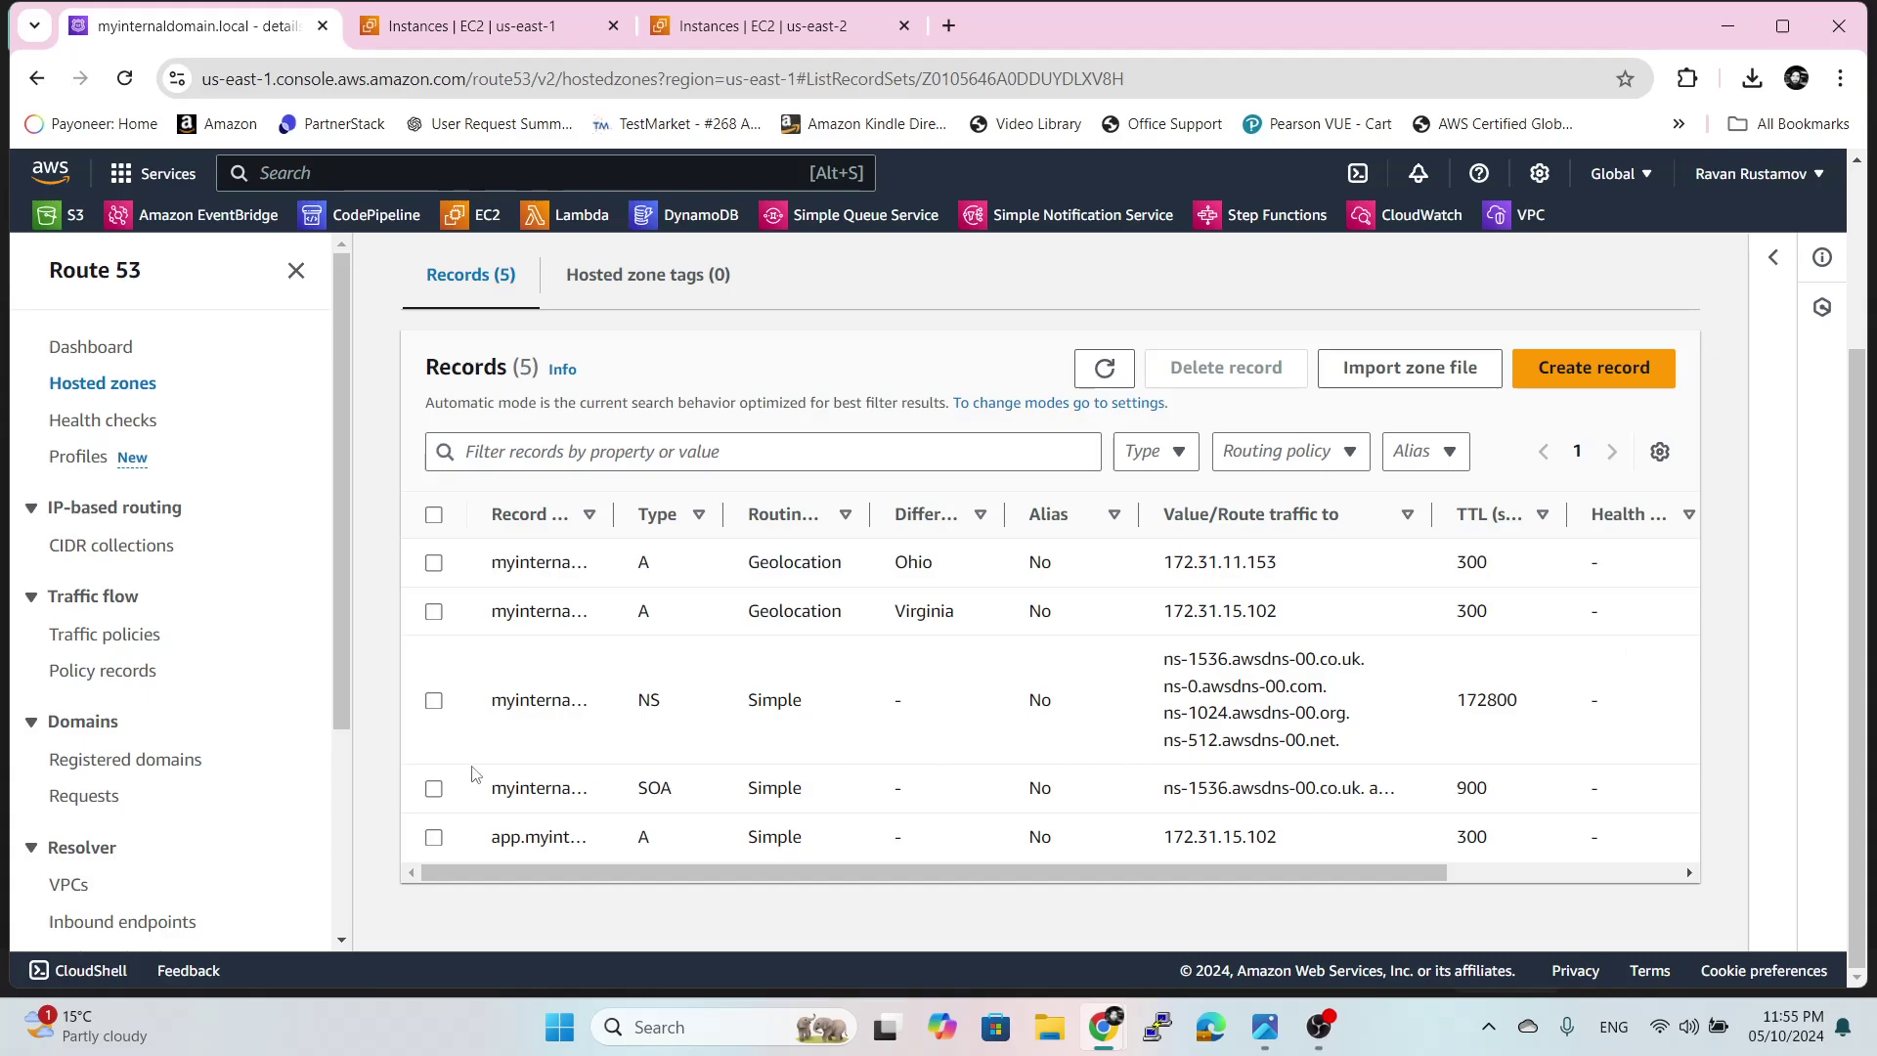
- Look over the Virginia and Ohio instances and connect to Virginia's ec2-A through EC2 Instance Connect
{"action": "left_click", "coordinate": [435, 25]}
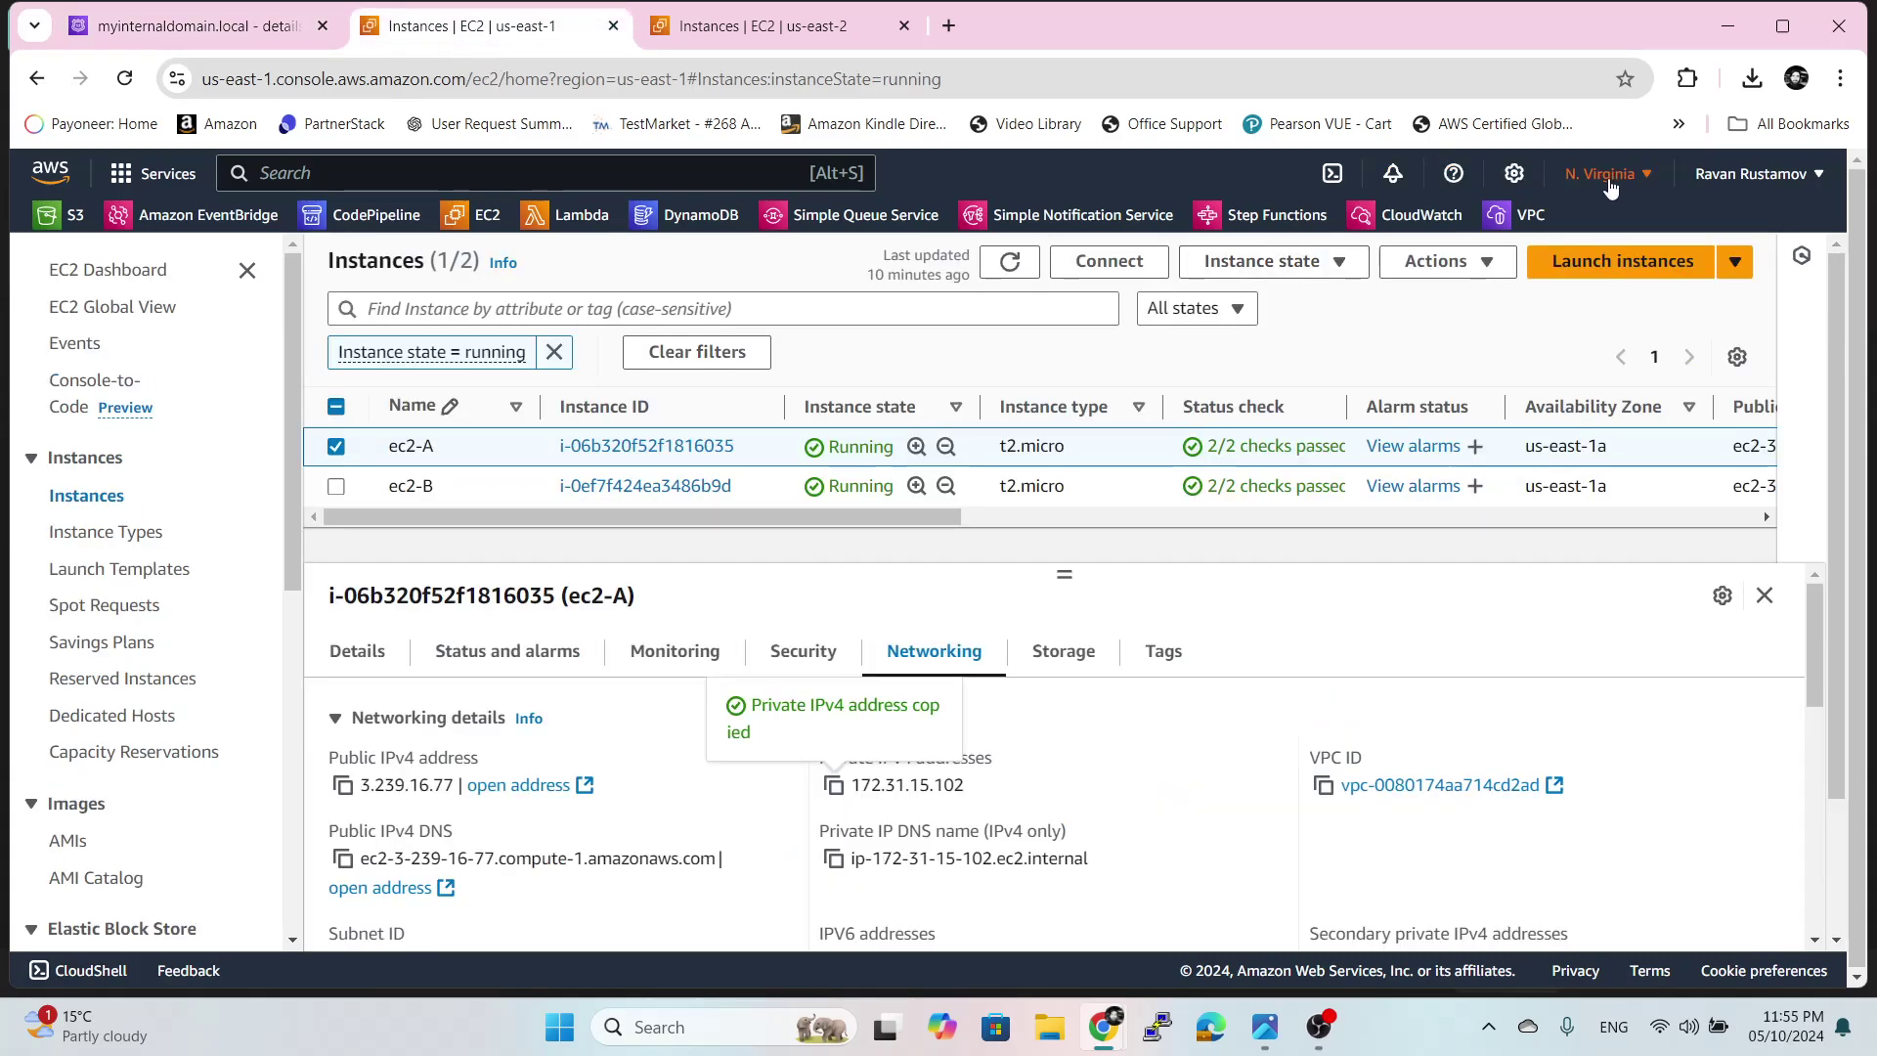
{"action": "left_click", "coordinate": [810, 22]}
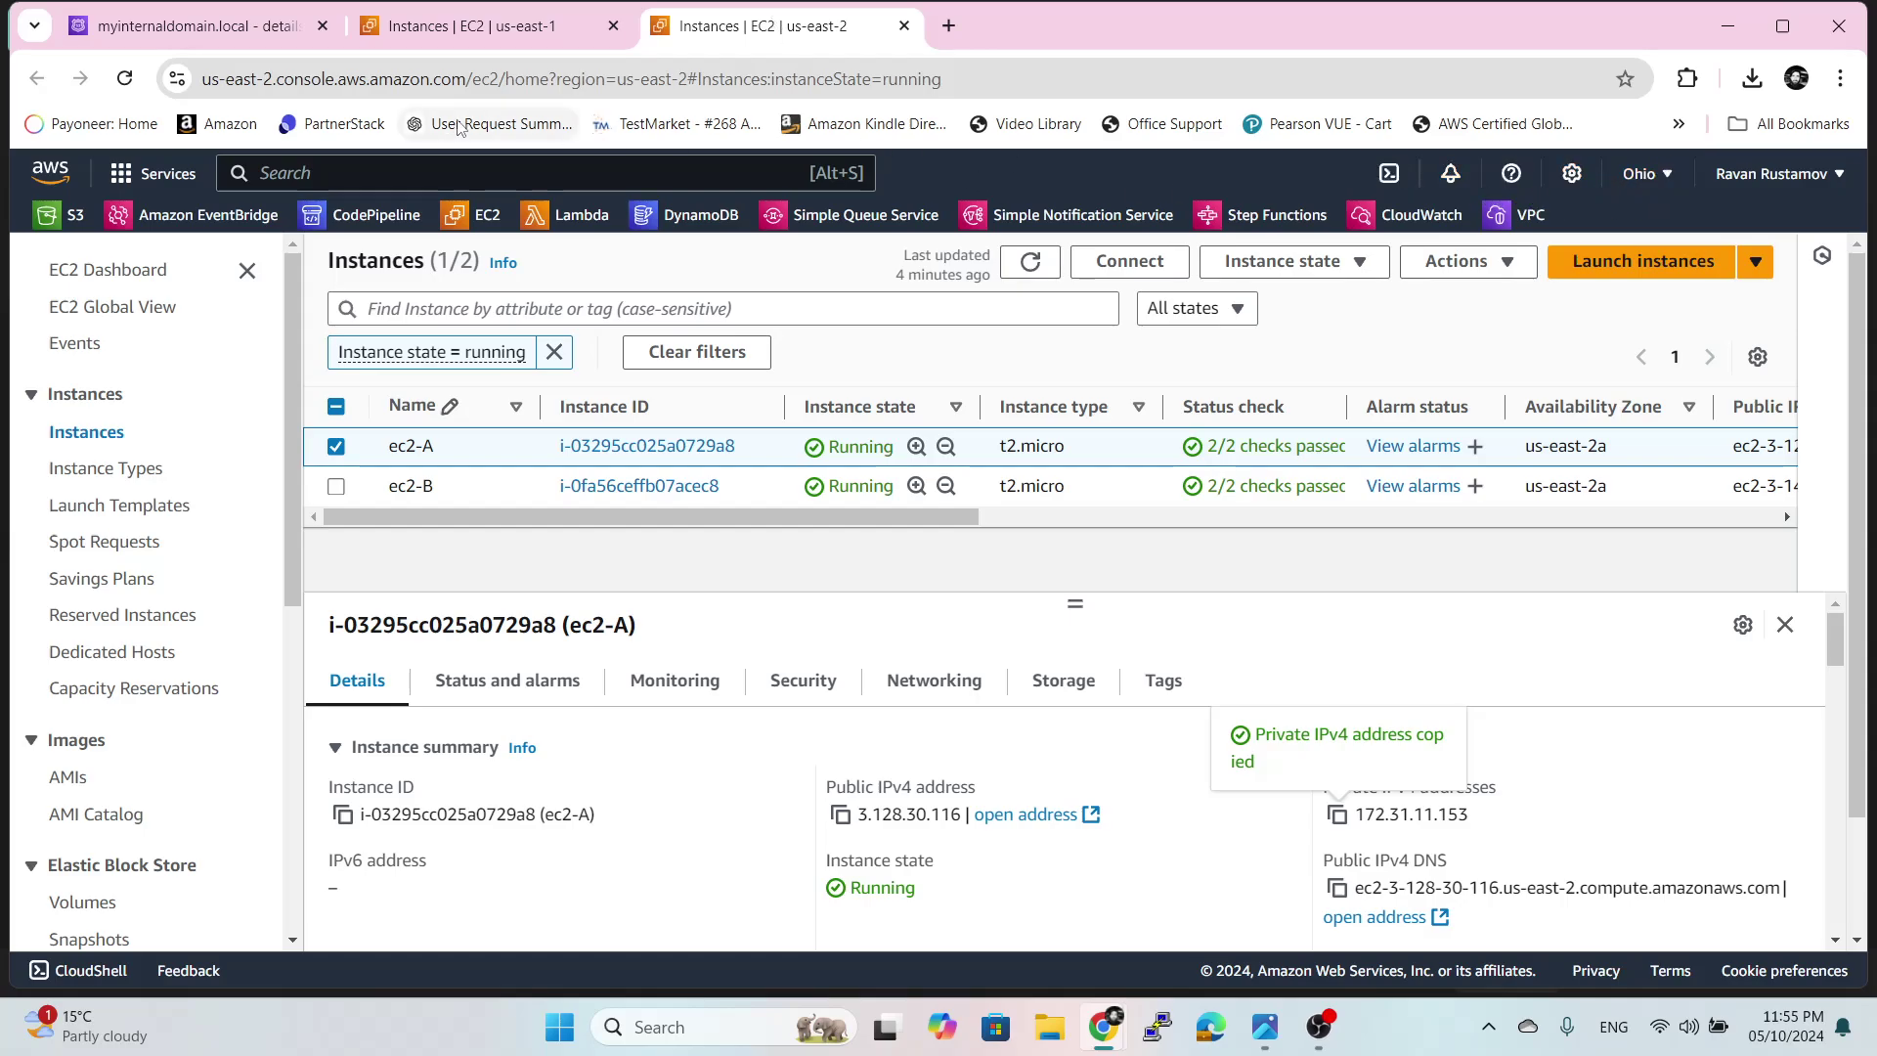
{"action": "left_click", "coordinate": [466, 30]}
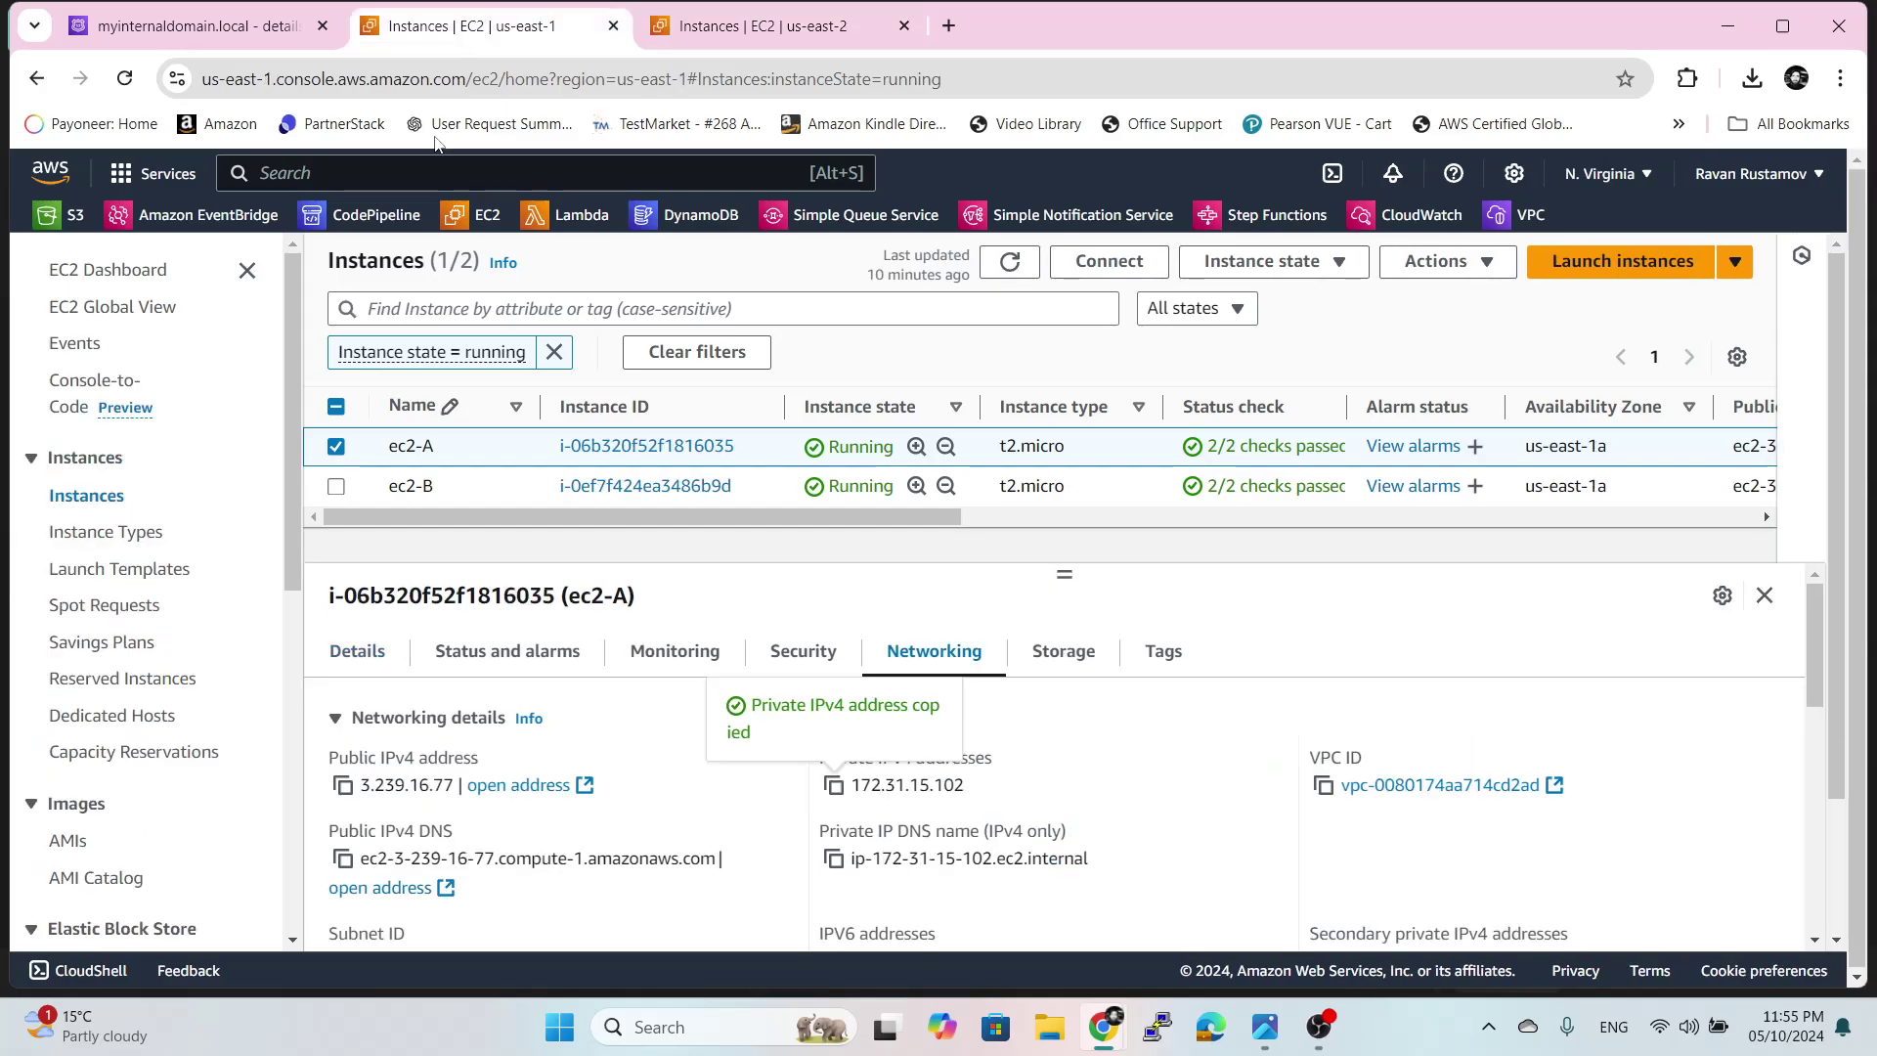
{"action": "left_click", "coordinate": [1095, 262]}
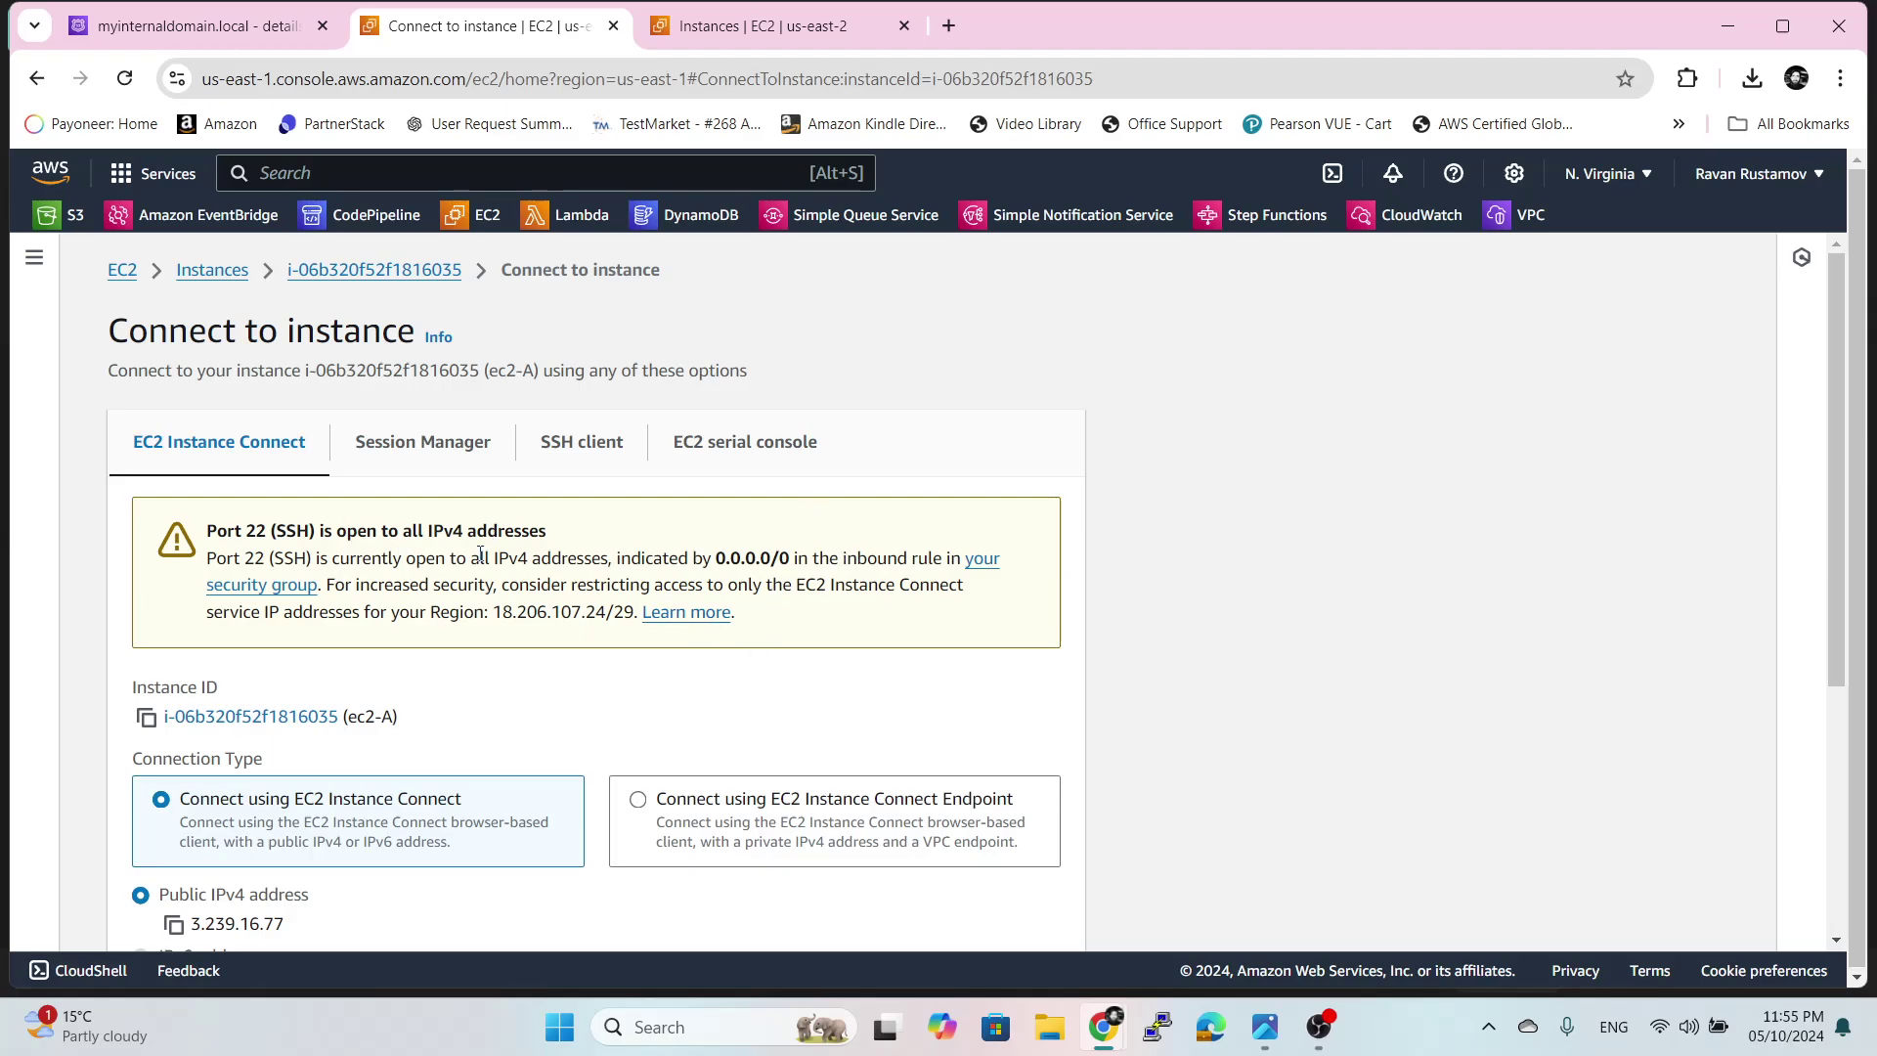
{"action": "scroll", "coordinate": [547, 611], "scroll_direction": "down", "scroll_amount": 4}
{"action": "left_click", "coordinate": [1019, 907]}
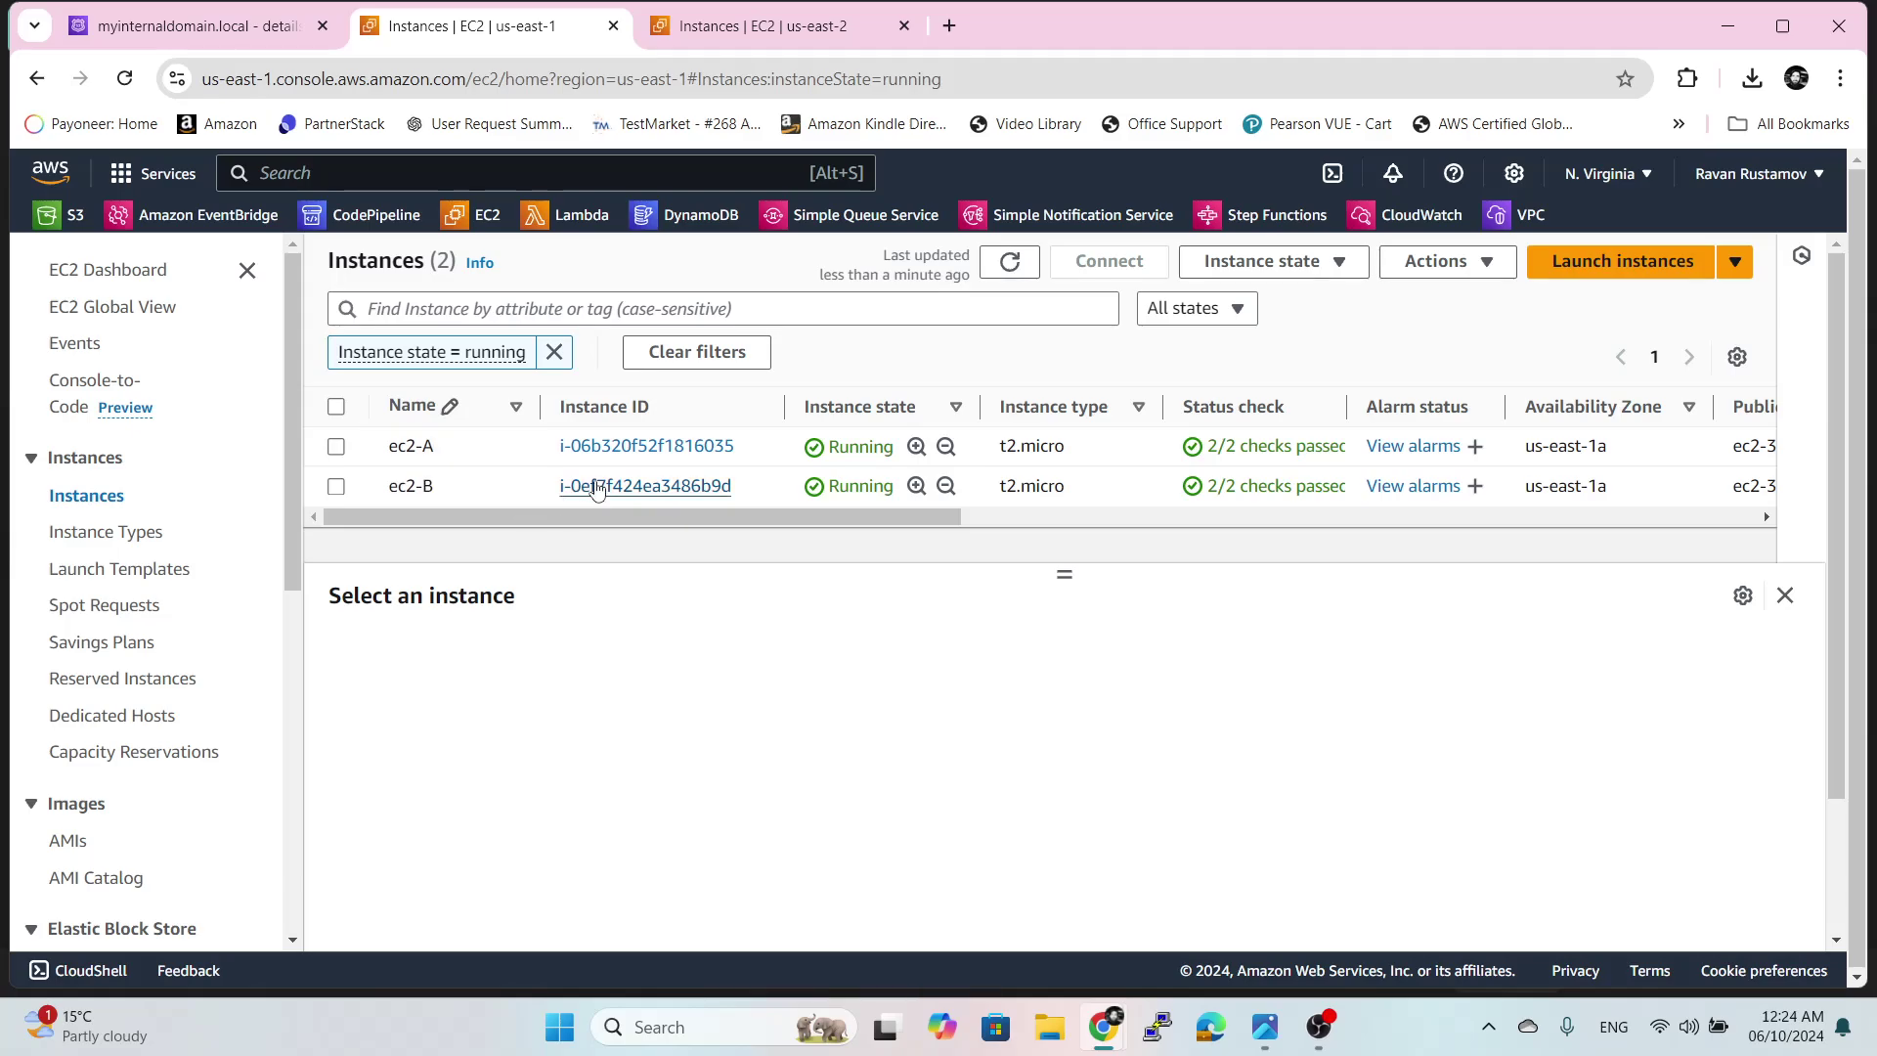
- Connect to the ec2-B instance in N. Virginia through EC2 Instance Connect using its public IPv4 address
{"action": "left_click", "coordinate": [783, 20]}
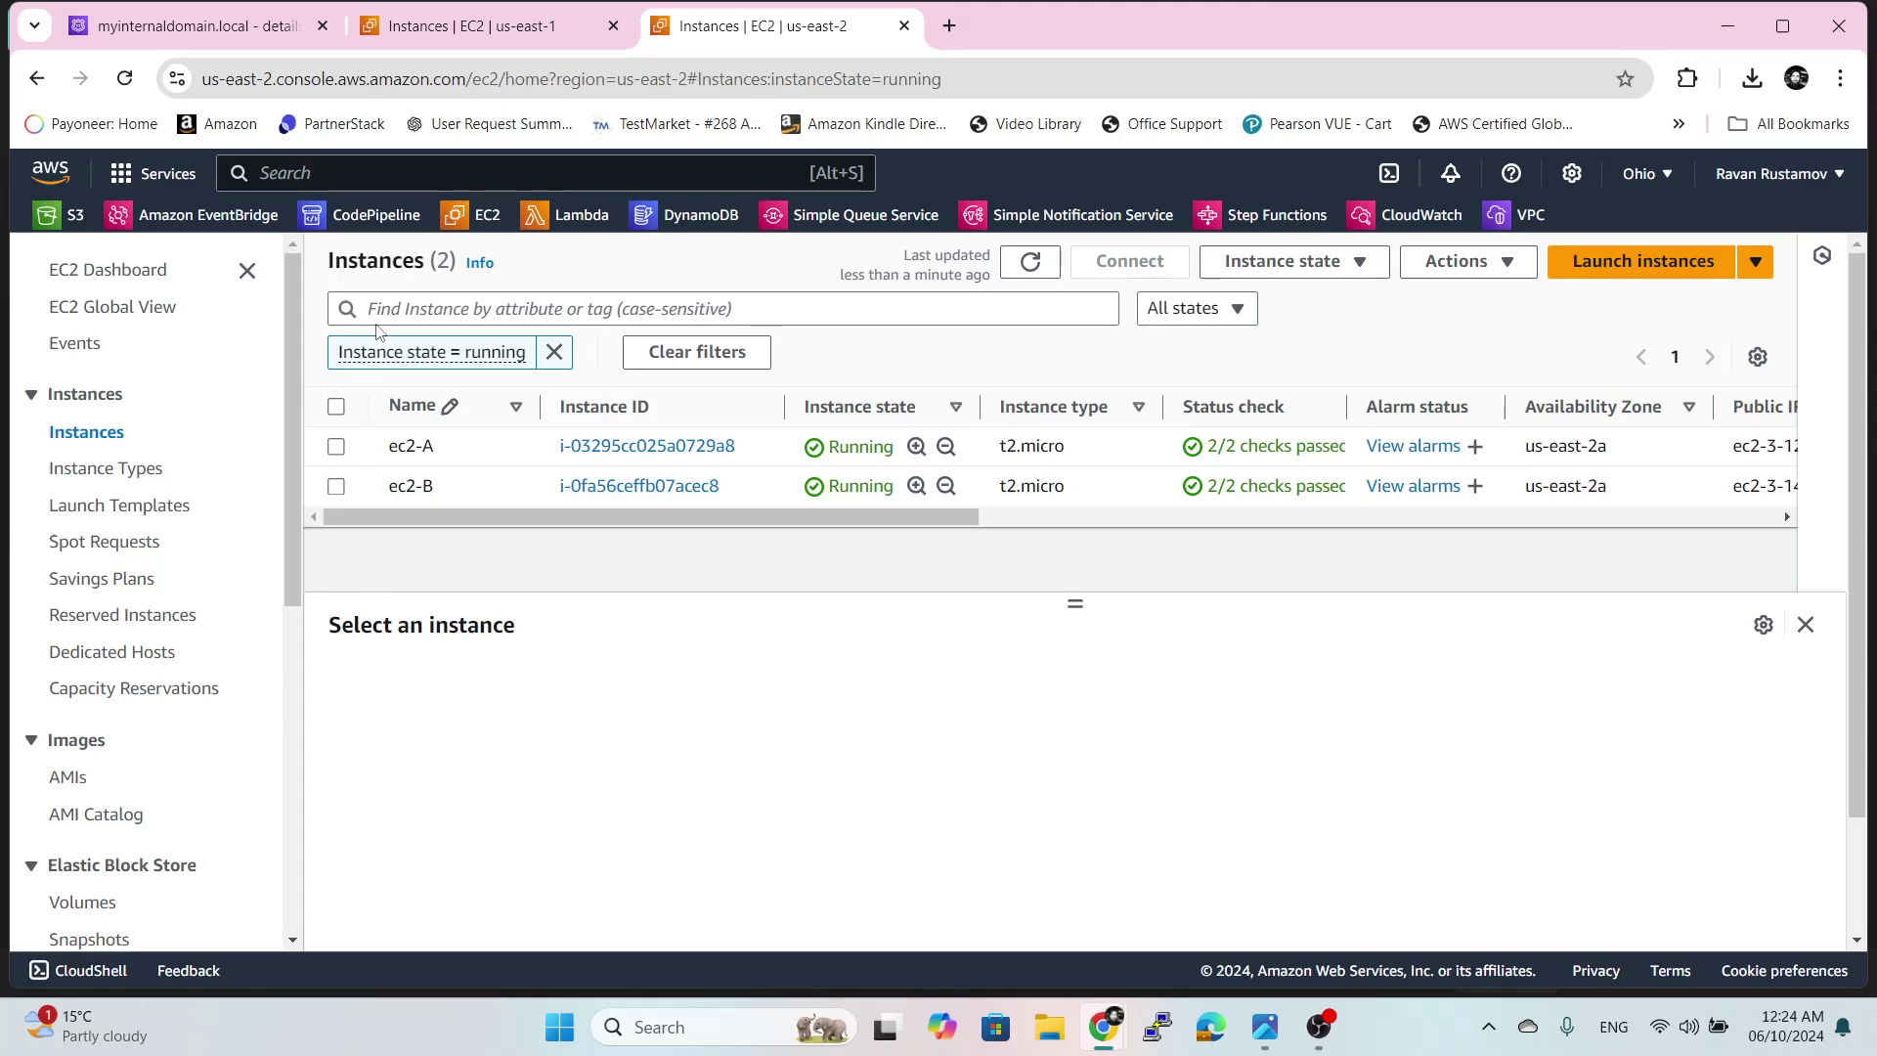
{"action": "left_click", "coordinate": [469, 25]}
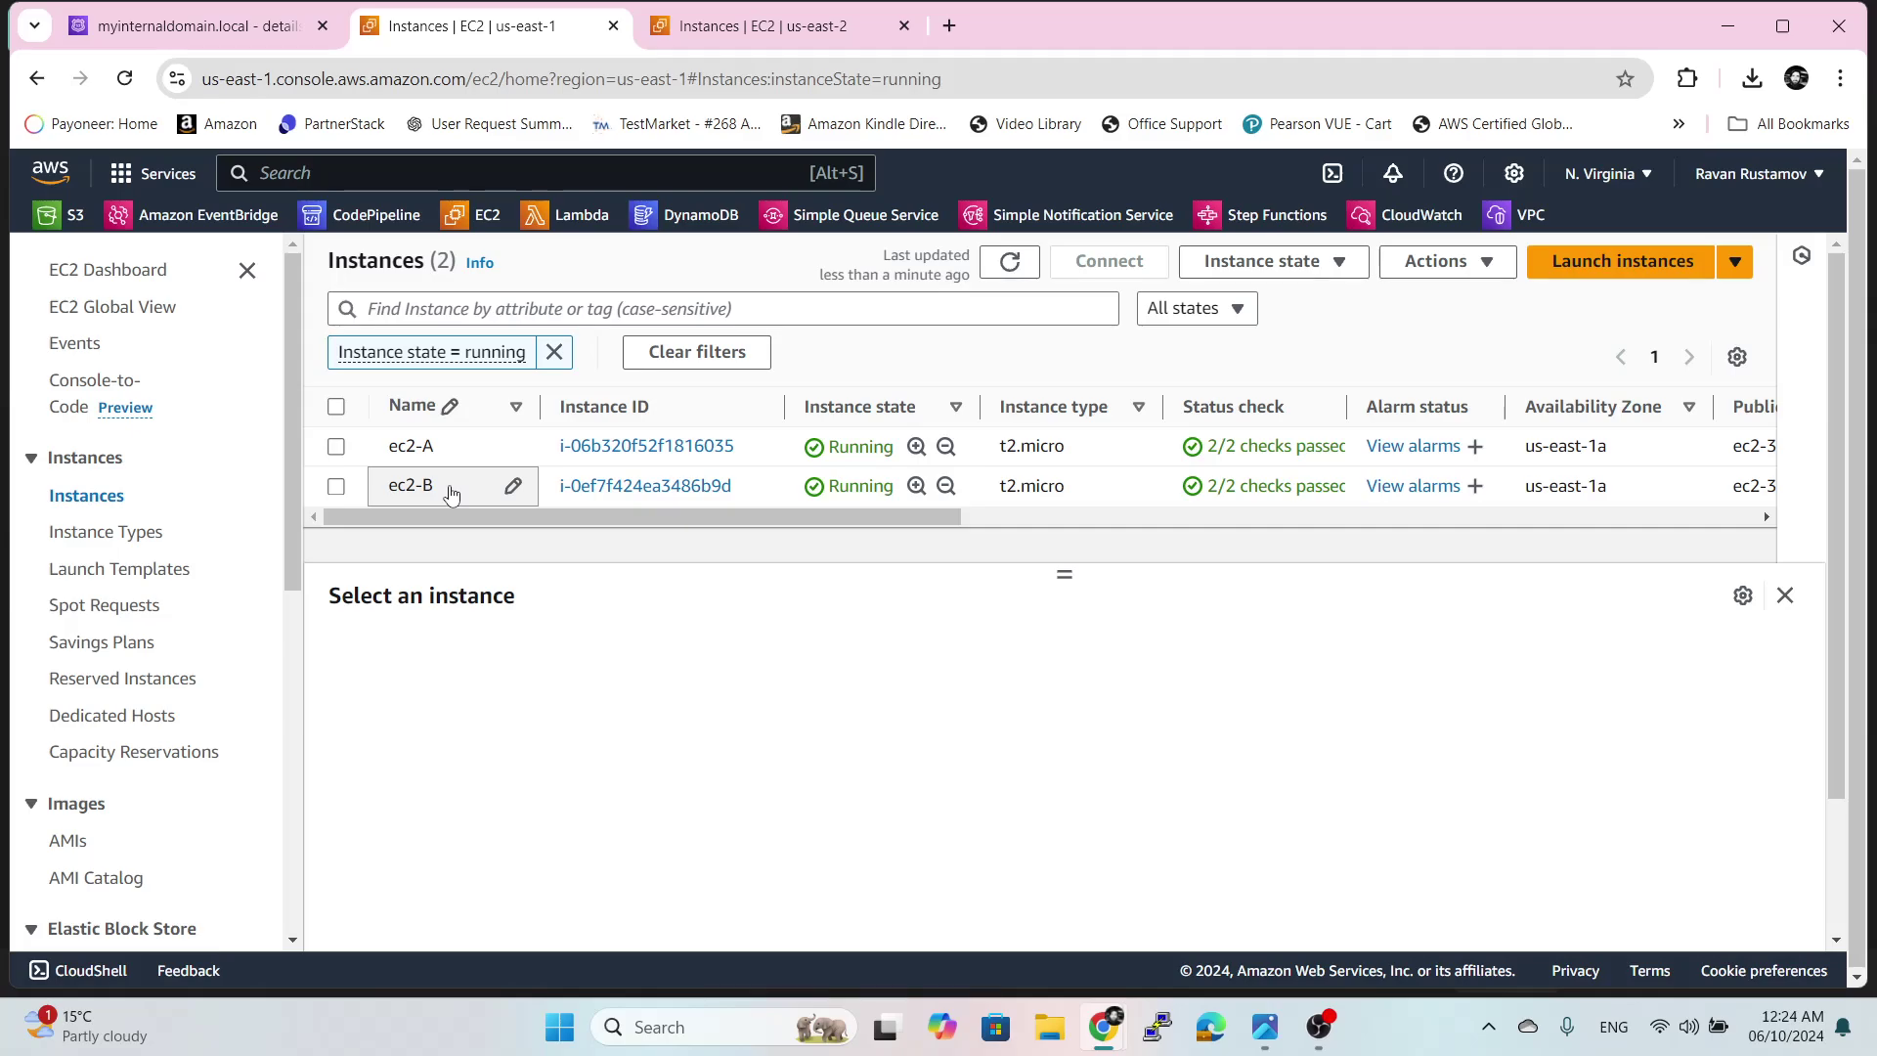
{"action": "left_click", "coordinate": [336, 488]}
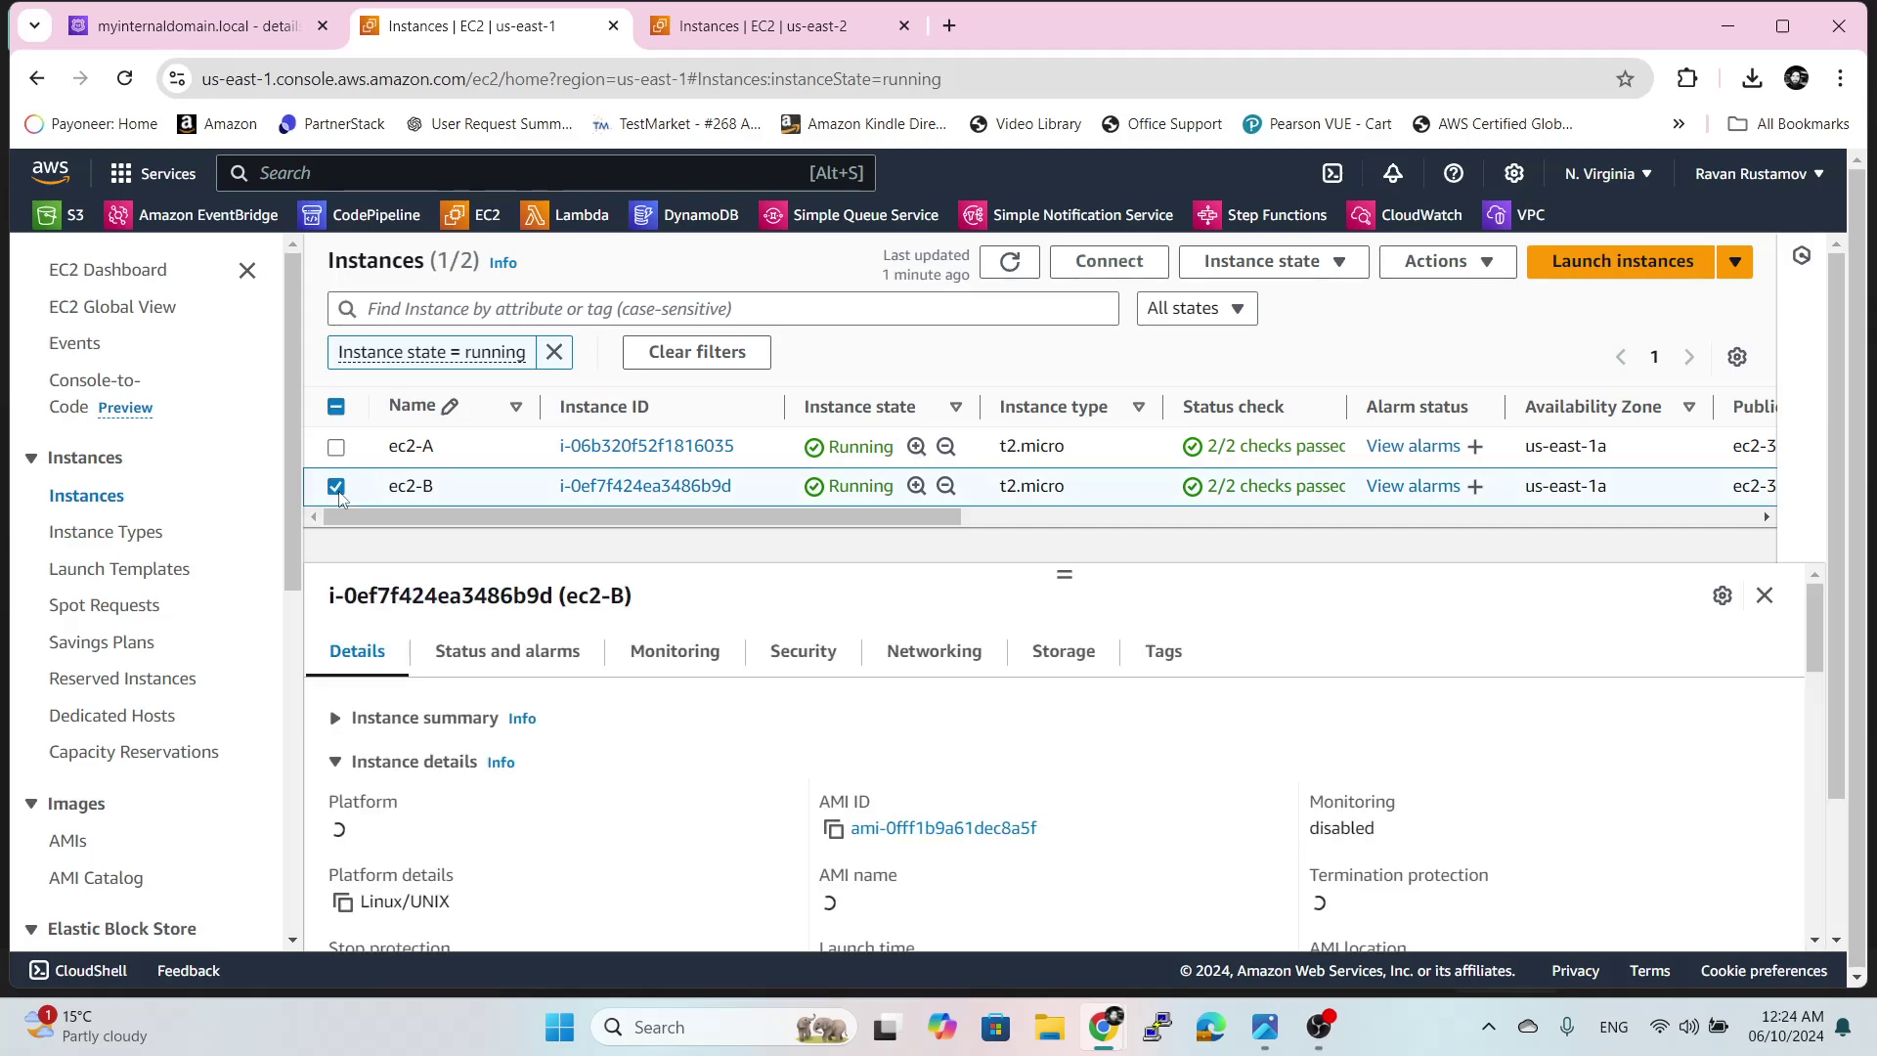
{"action": "left_click", "coordinate": [337, 488]}
{"action": "left_click", "coordinate": [336, 488]}
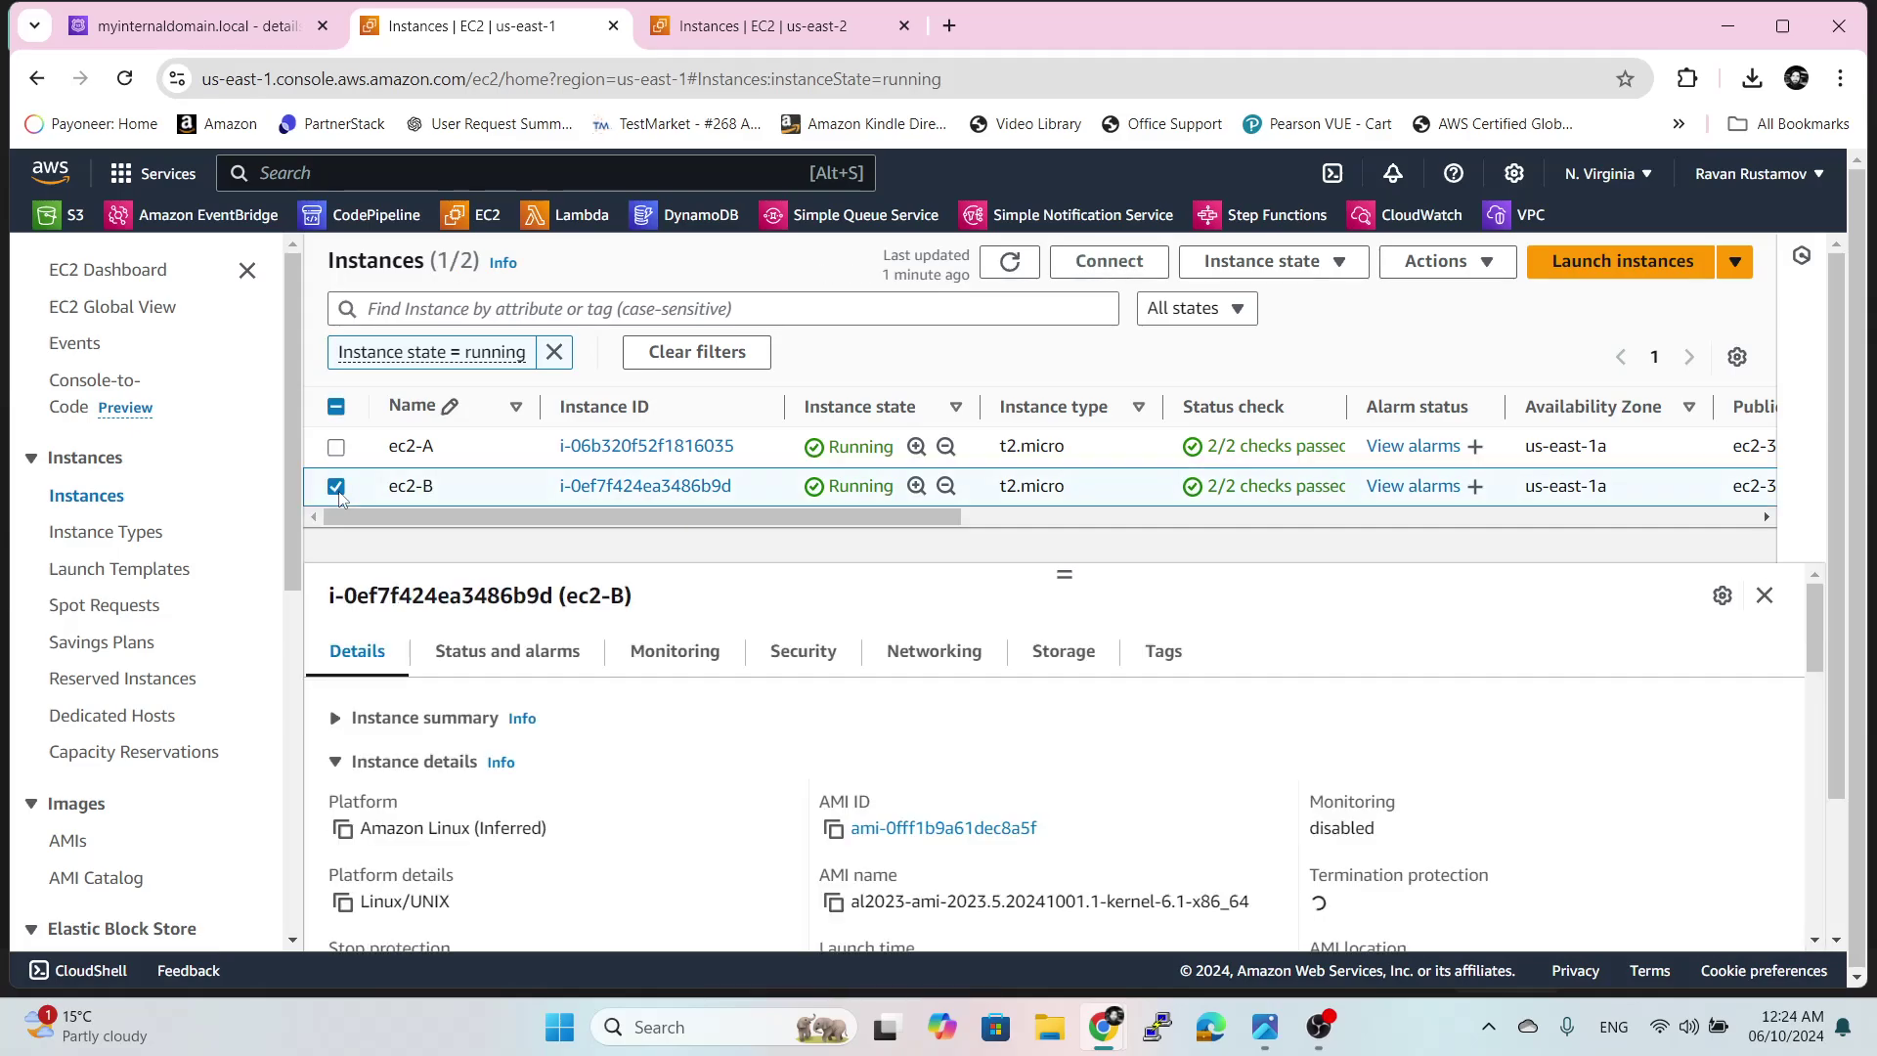
{"action": "left_click", "coordinate": [1107, 262]}
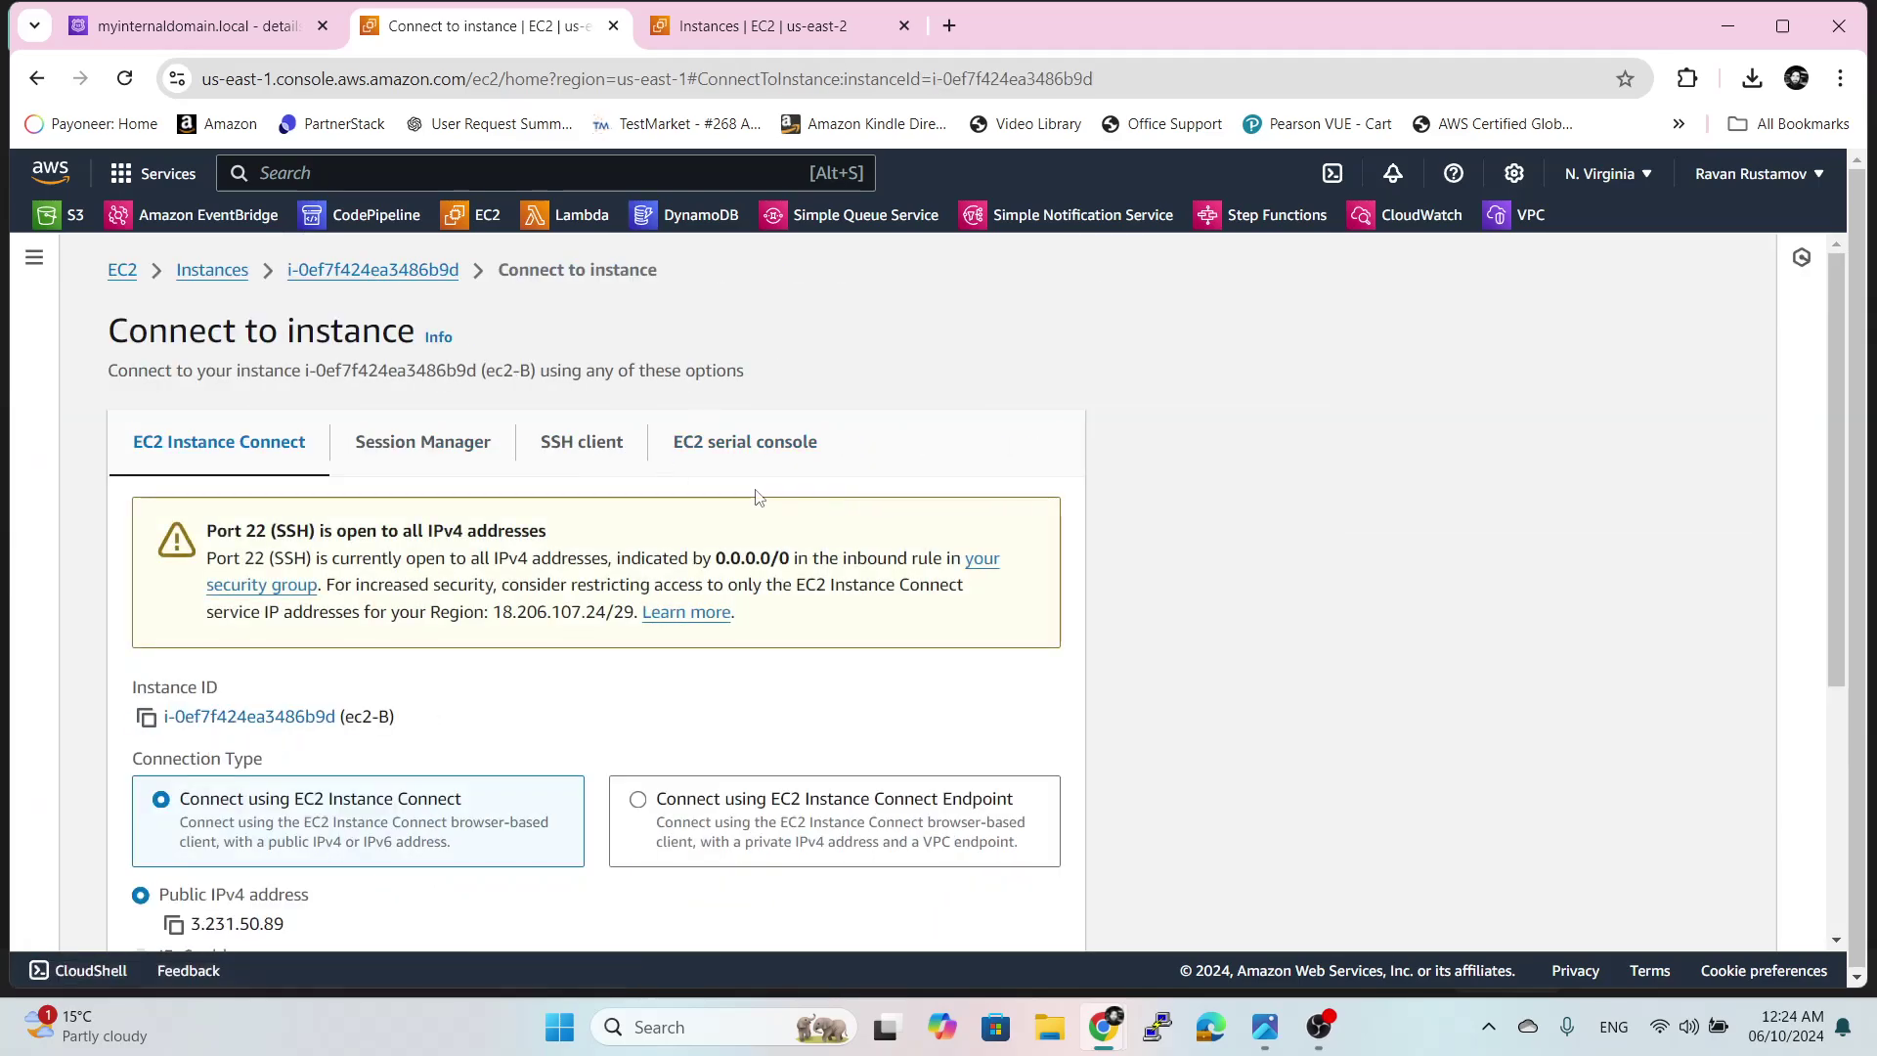
{"action": "scroll", "coordinate": [1066, 459], "scroll_direction": "down", "scroll_amount": 5}
{"action": "left_click", "coordinate": [1041, 912]}
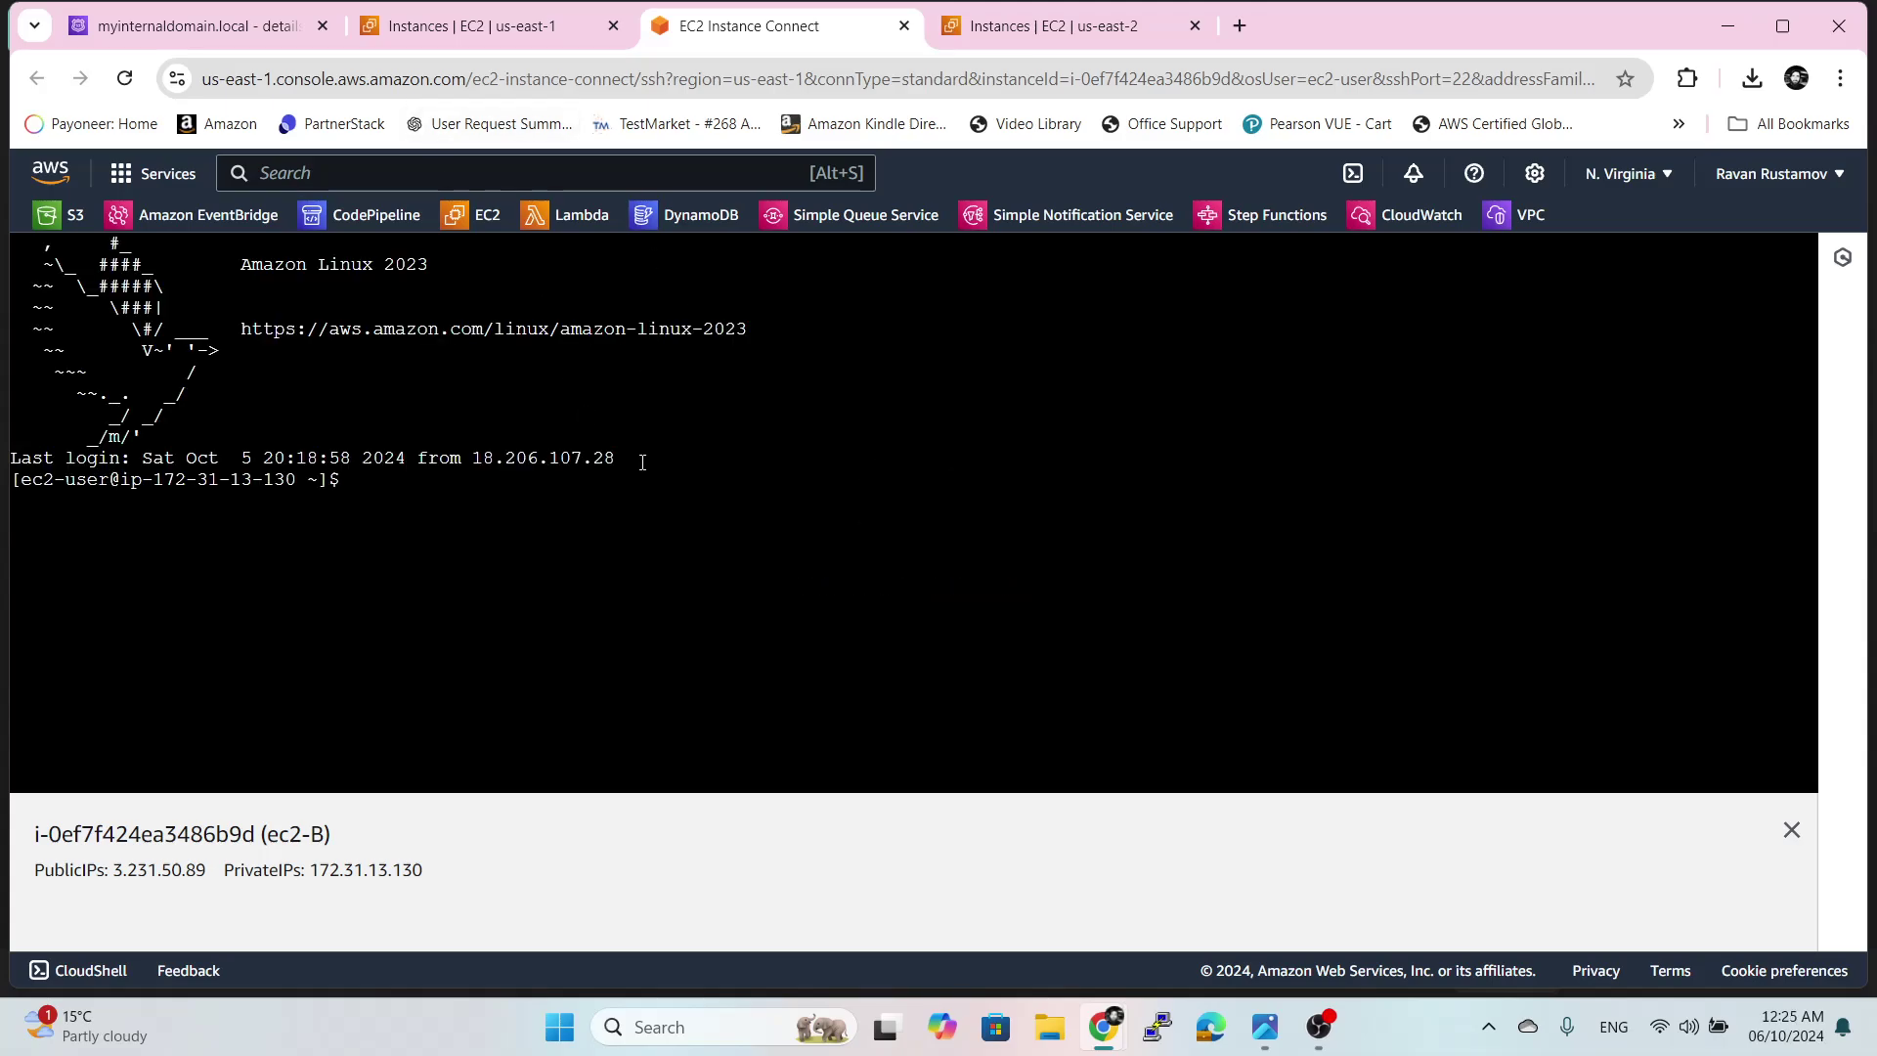
- Clear the Virginia ec2-B terminal and run curl app.myinternaldomain.local
{"action": "left_click", "coordinate": [426, 484]}
{"action": "type", "text": "cur"}
{"action": "type", "text": "l"}
{"action": "type", "text": "P"}
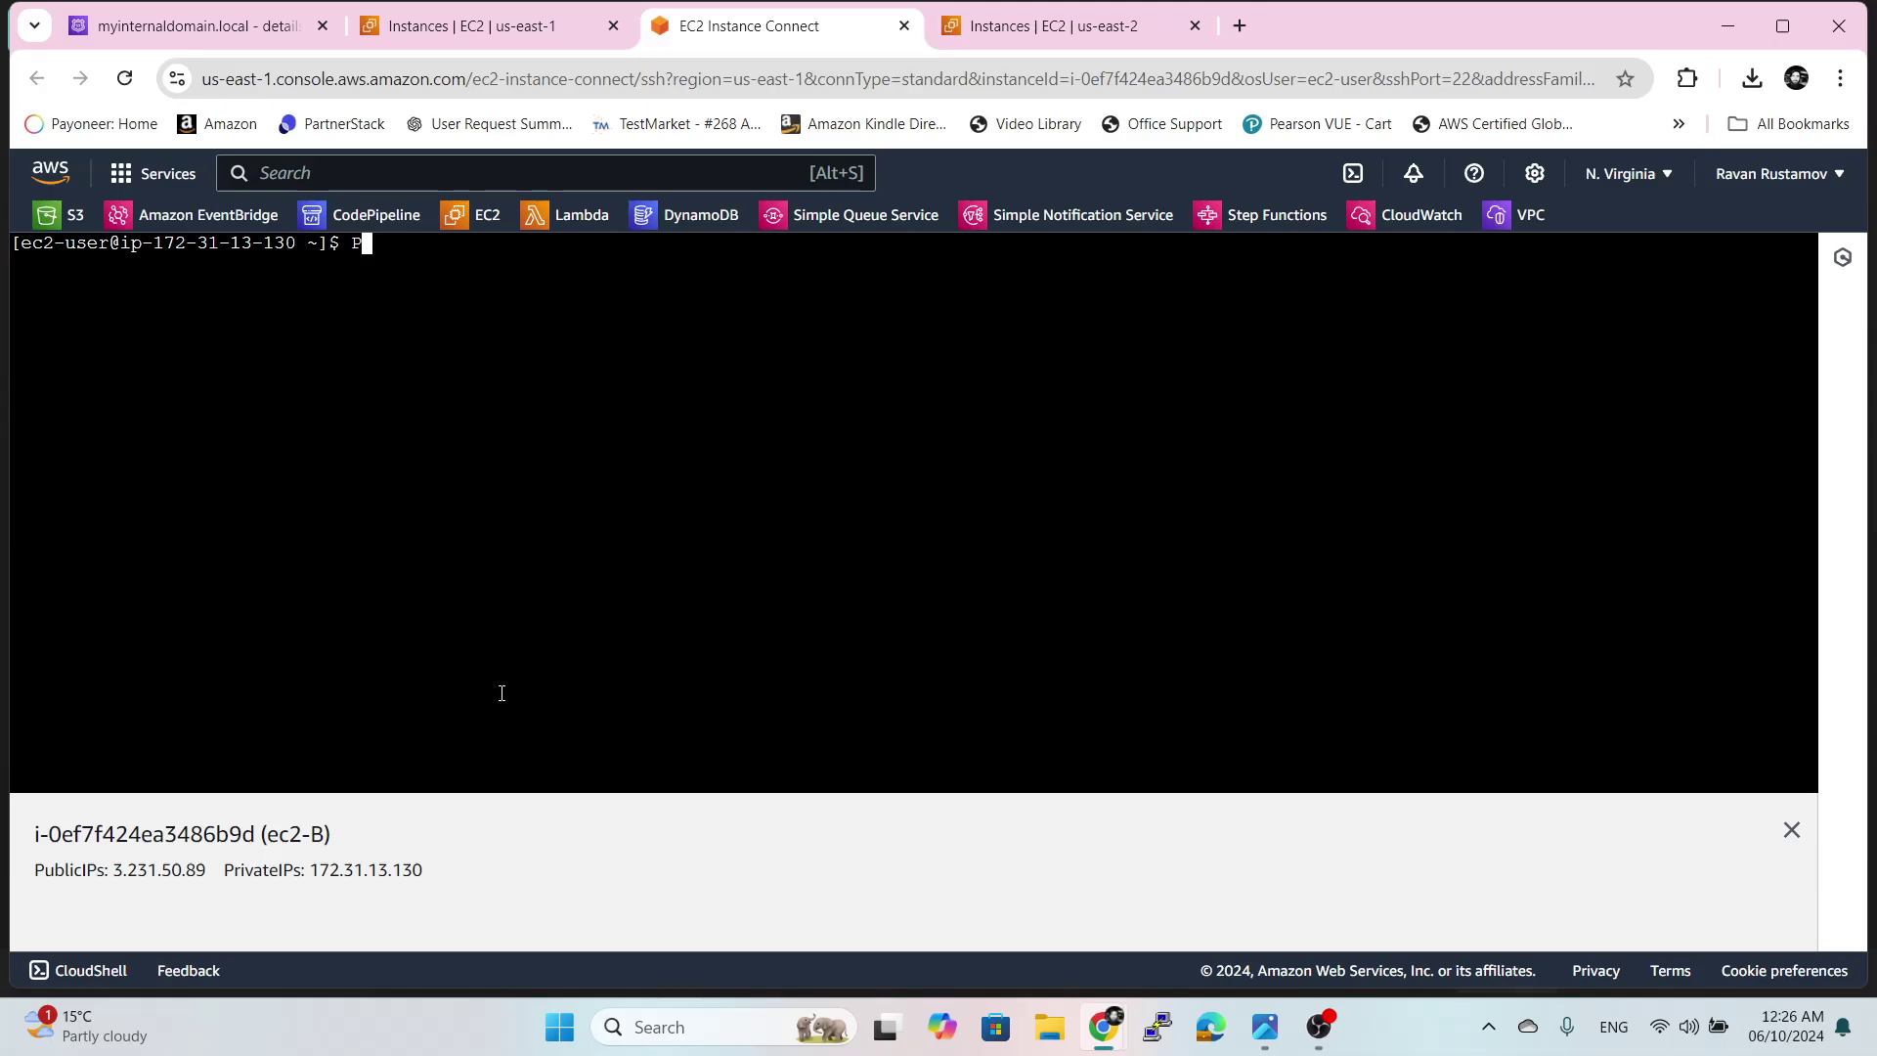
{"action": "key", "text": "BackSpace"}
{"action": "type", "text": "clear"}
{"action": "key", "text": "Return"}
{"action": "key", "text": "Up"}
{"action": "key", "text": "Up"}
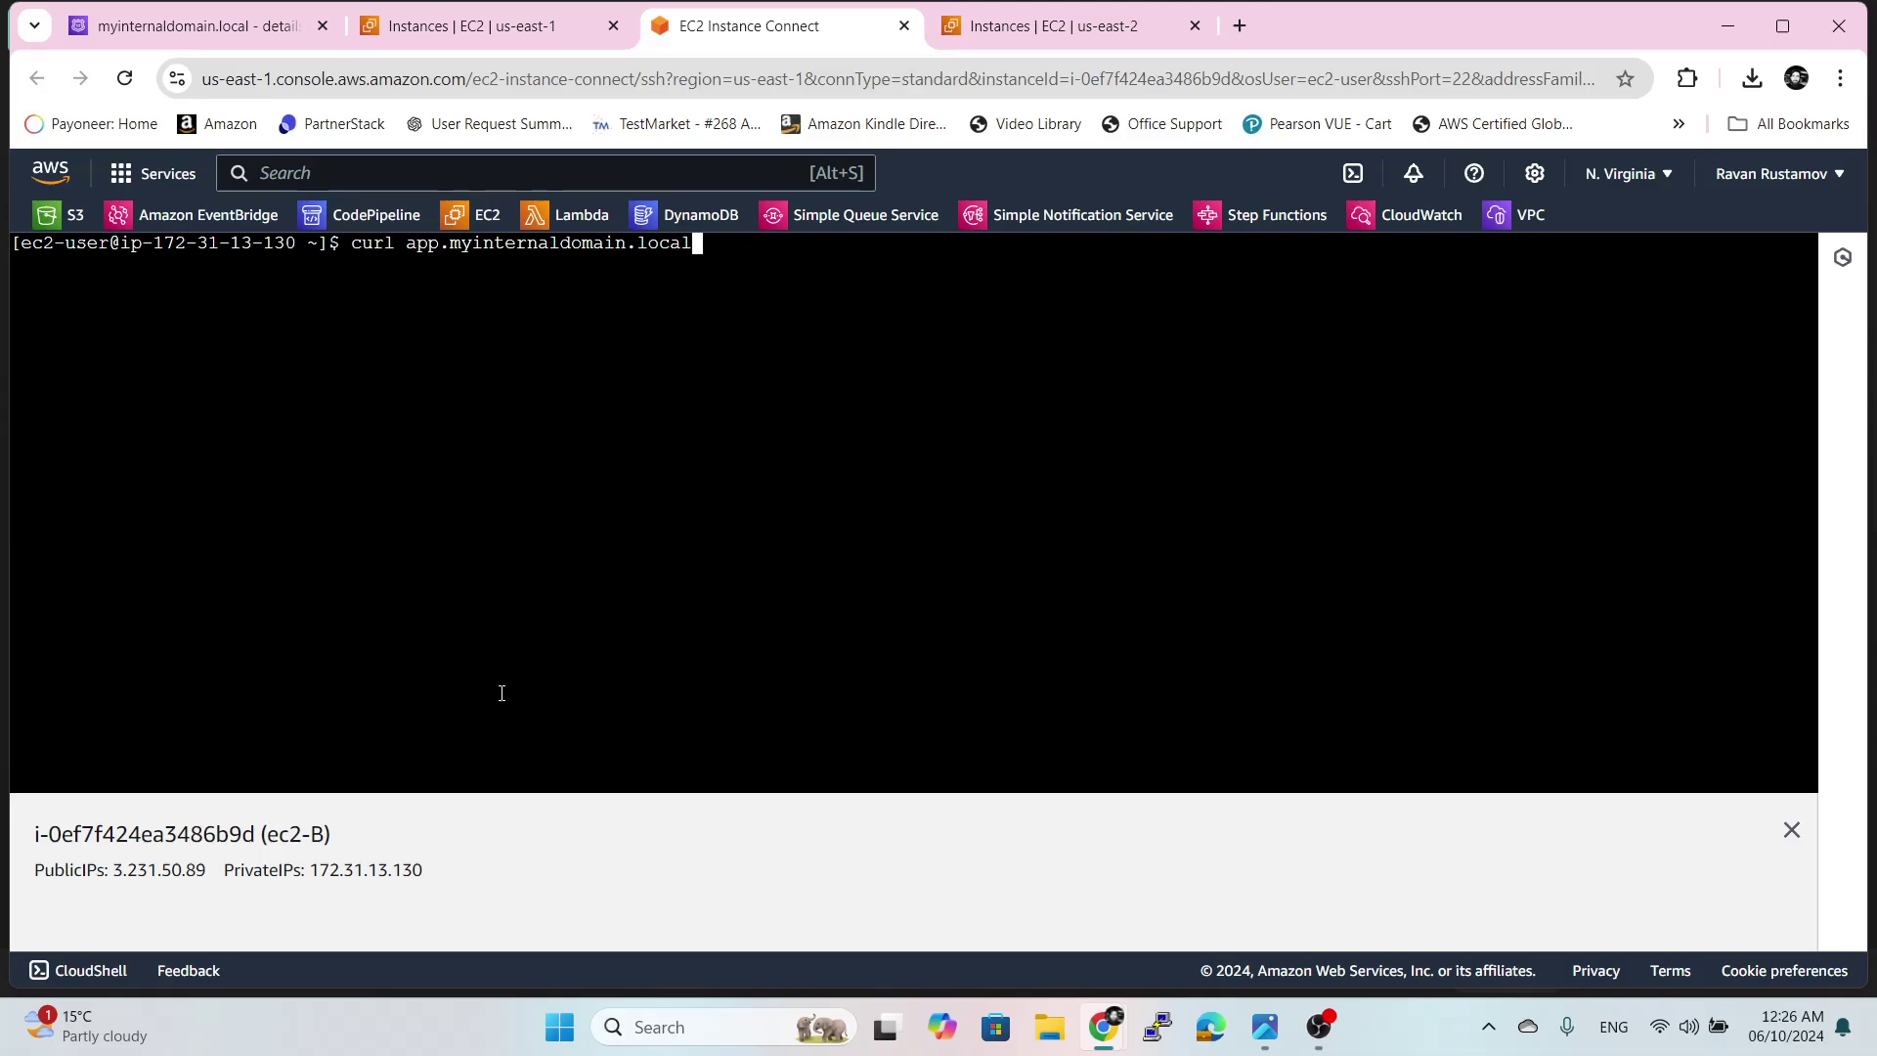
{"action": "key", "text": "Return"}
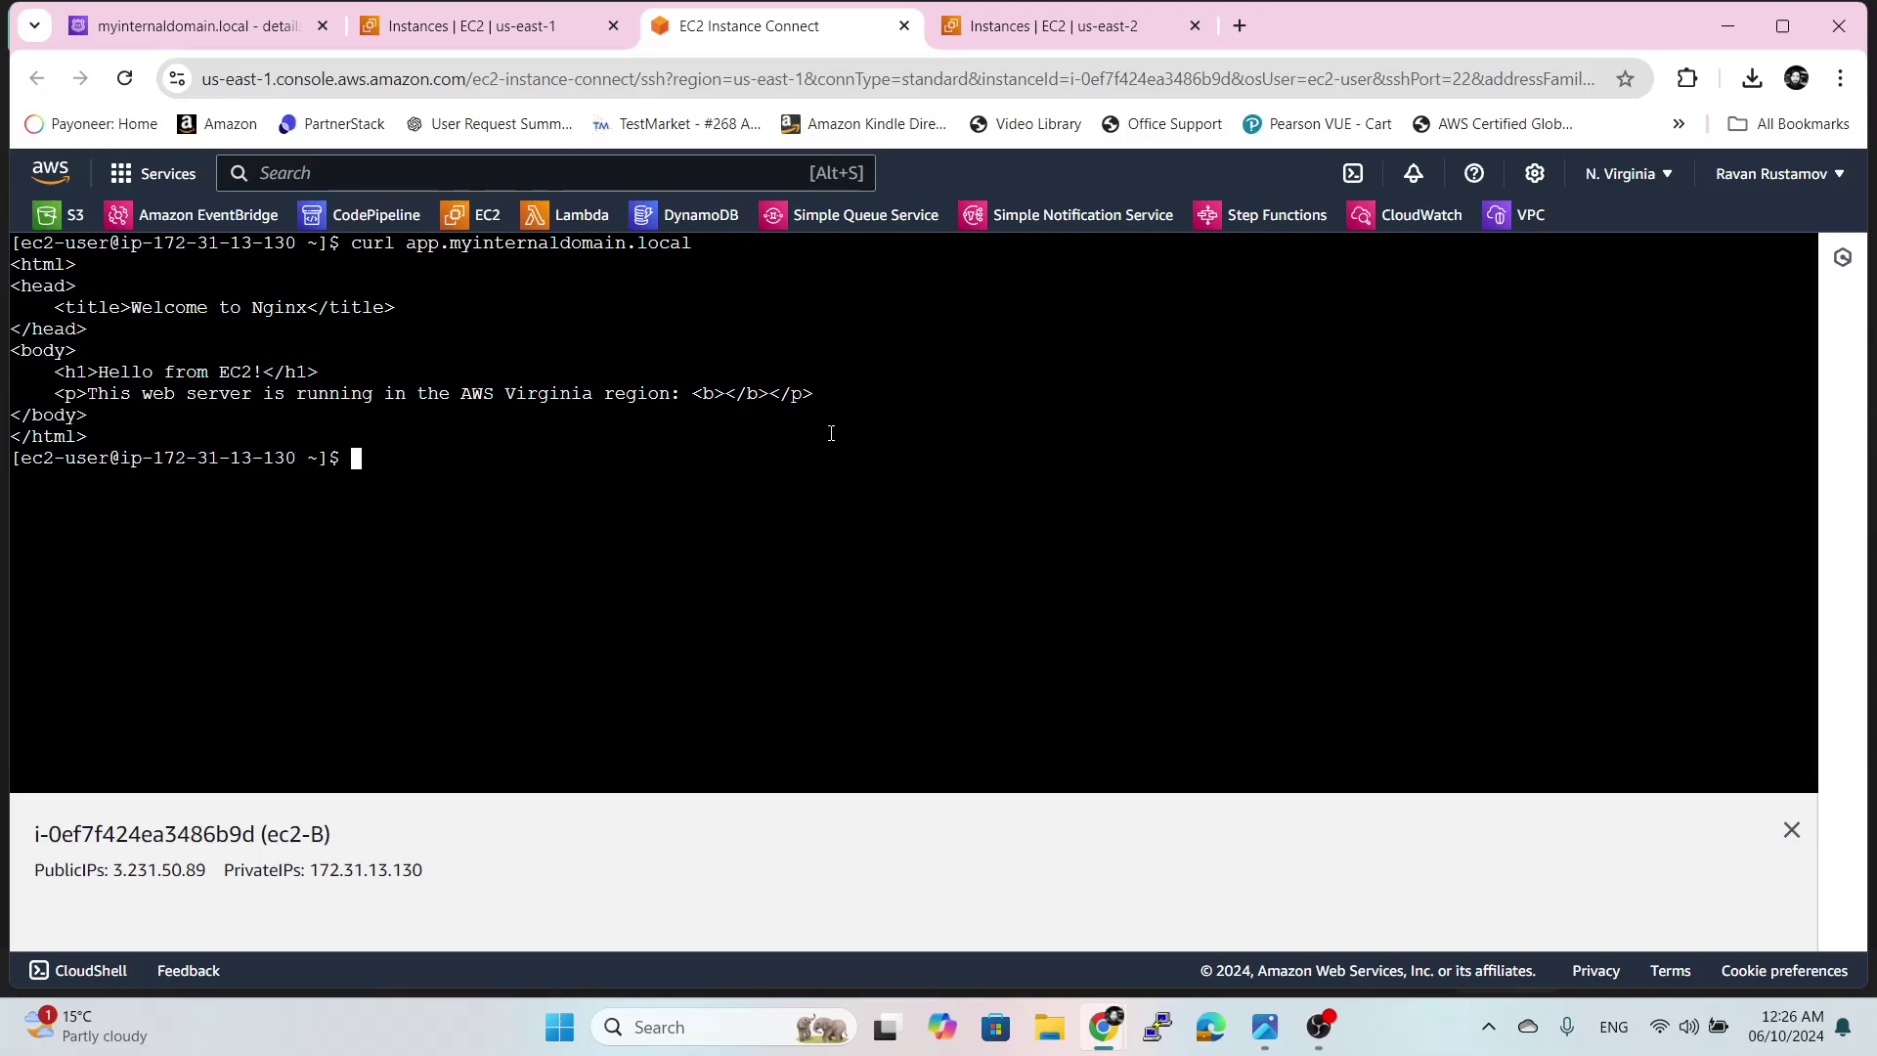
- Connect to the ec2-B instance in the Ohio region through EC2 Instance Connect using its public IPv4 address and the username ec2-user
{"action": "left_click", "coordinate": [511, 29]}
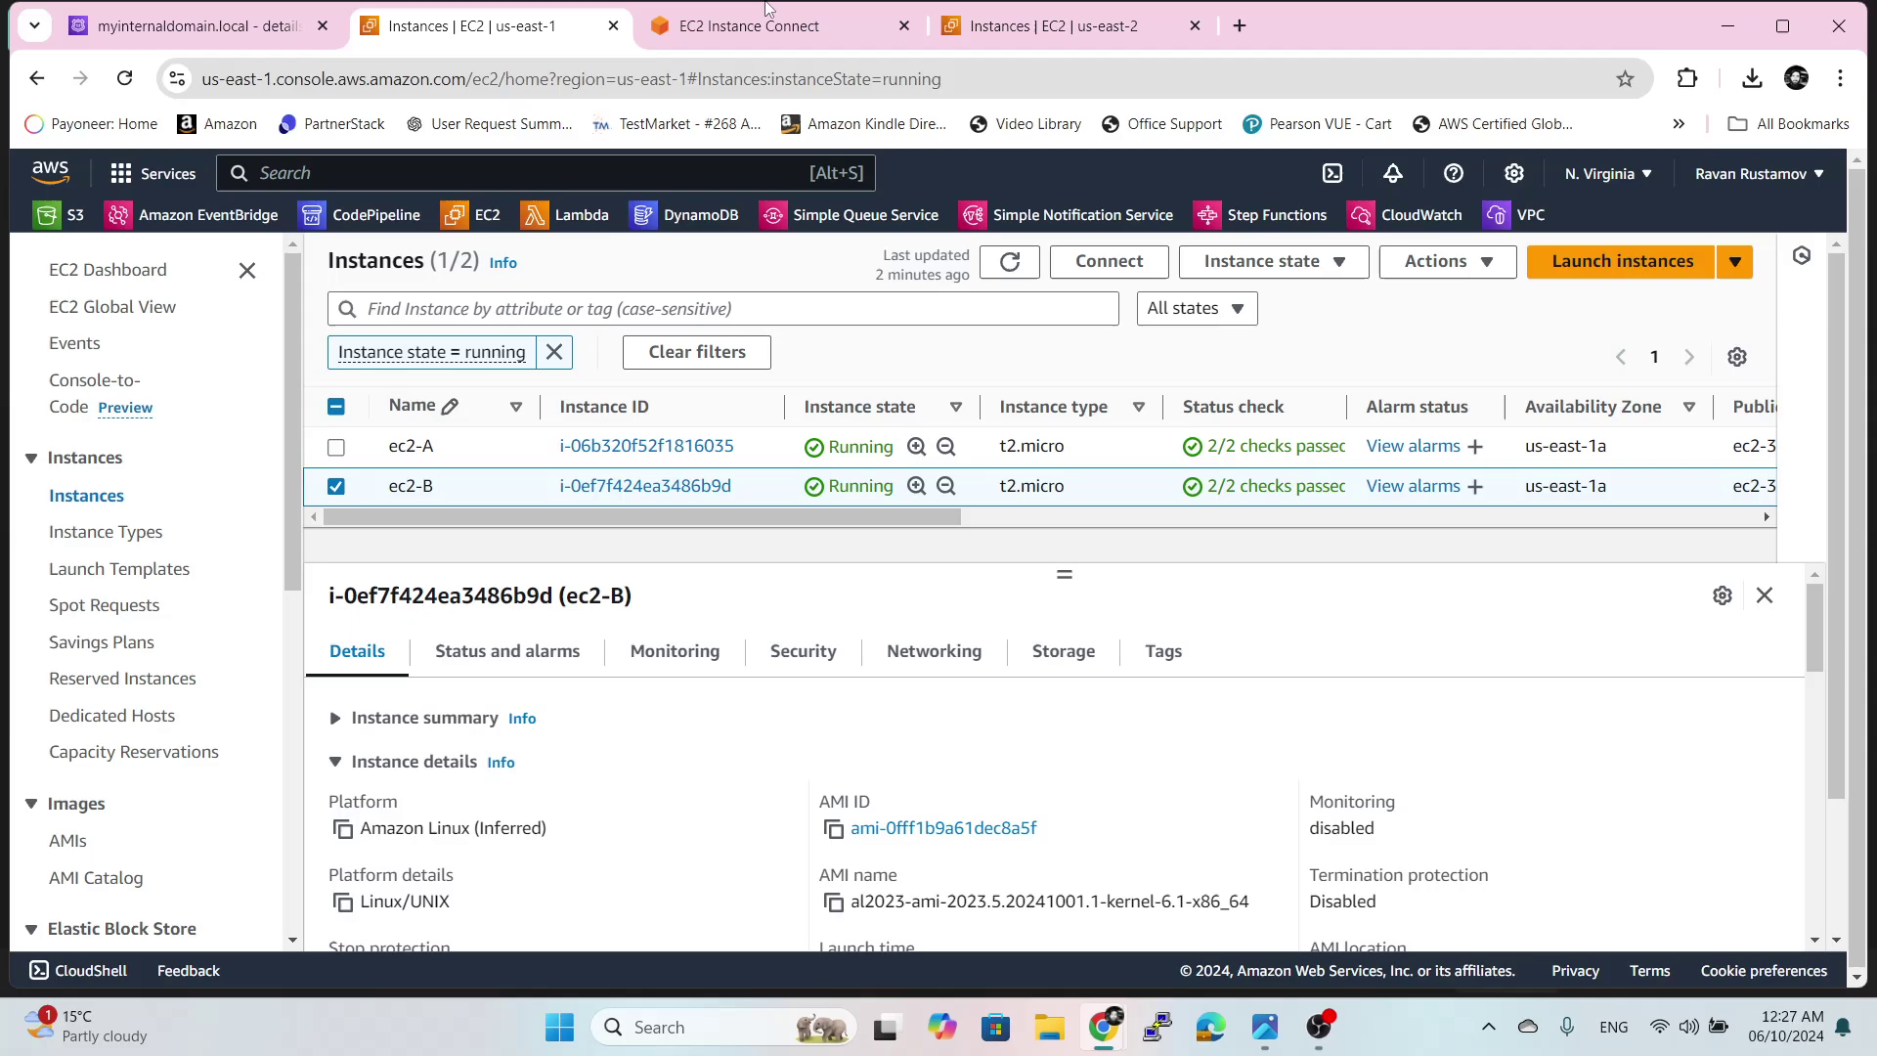
{"action": "left_click", "coordinate": [748, 28]}
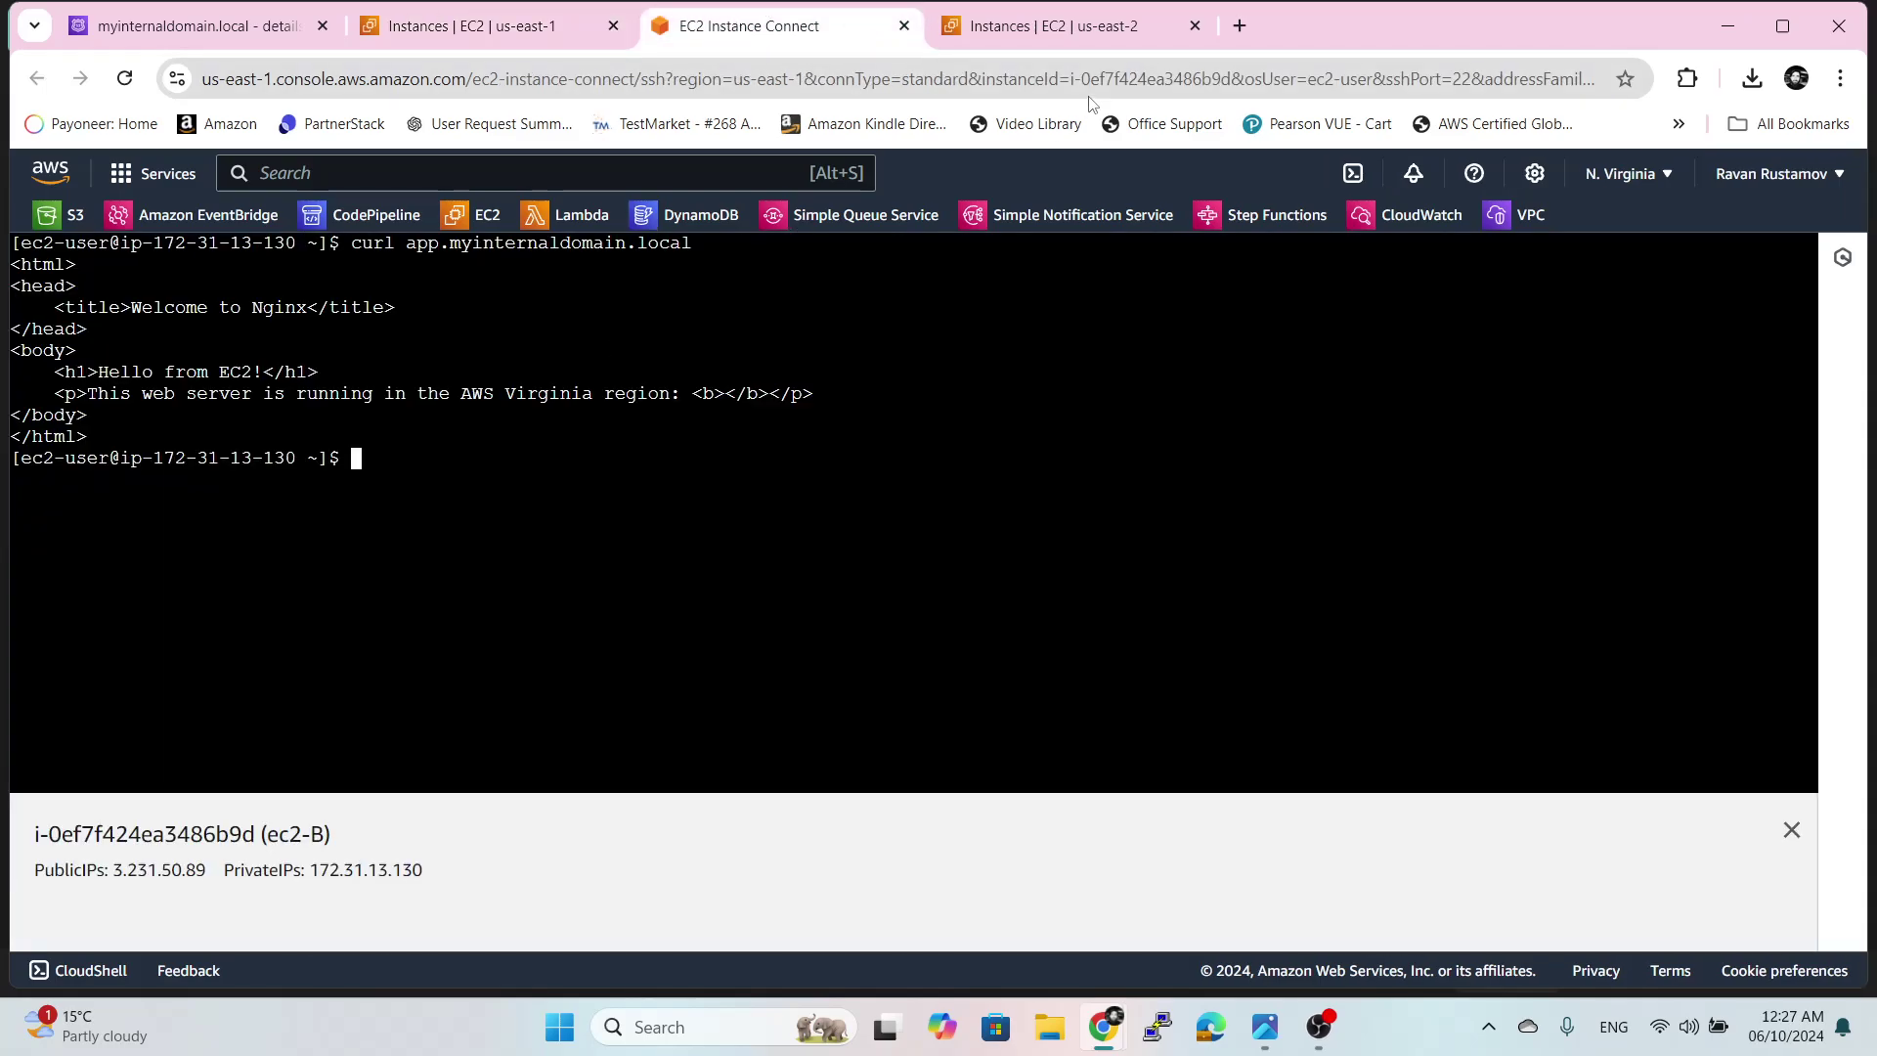
{"action": "left_click", "coordinate": [1056, 26]}
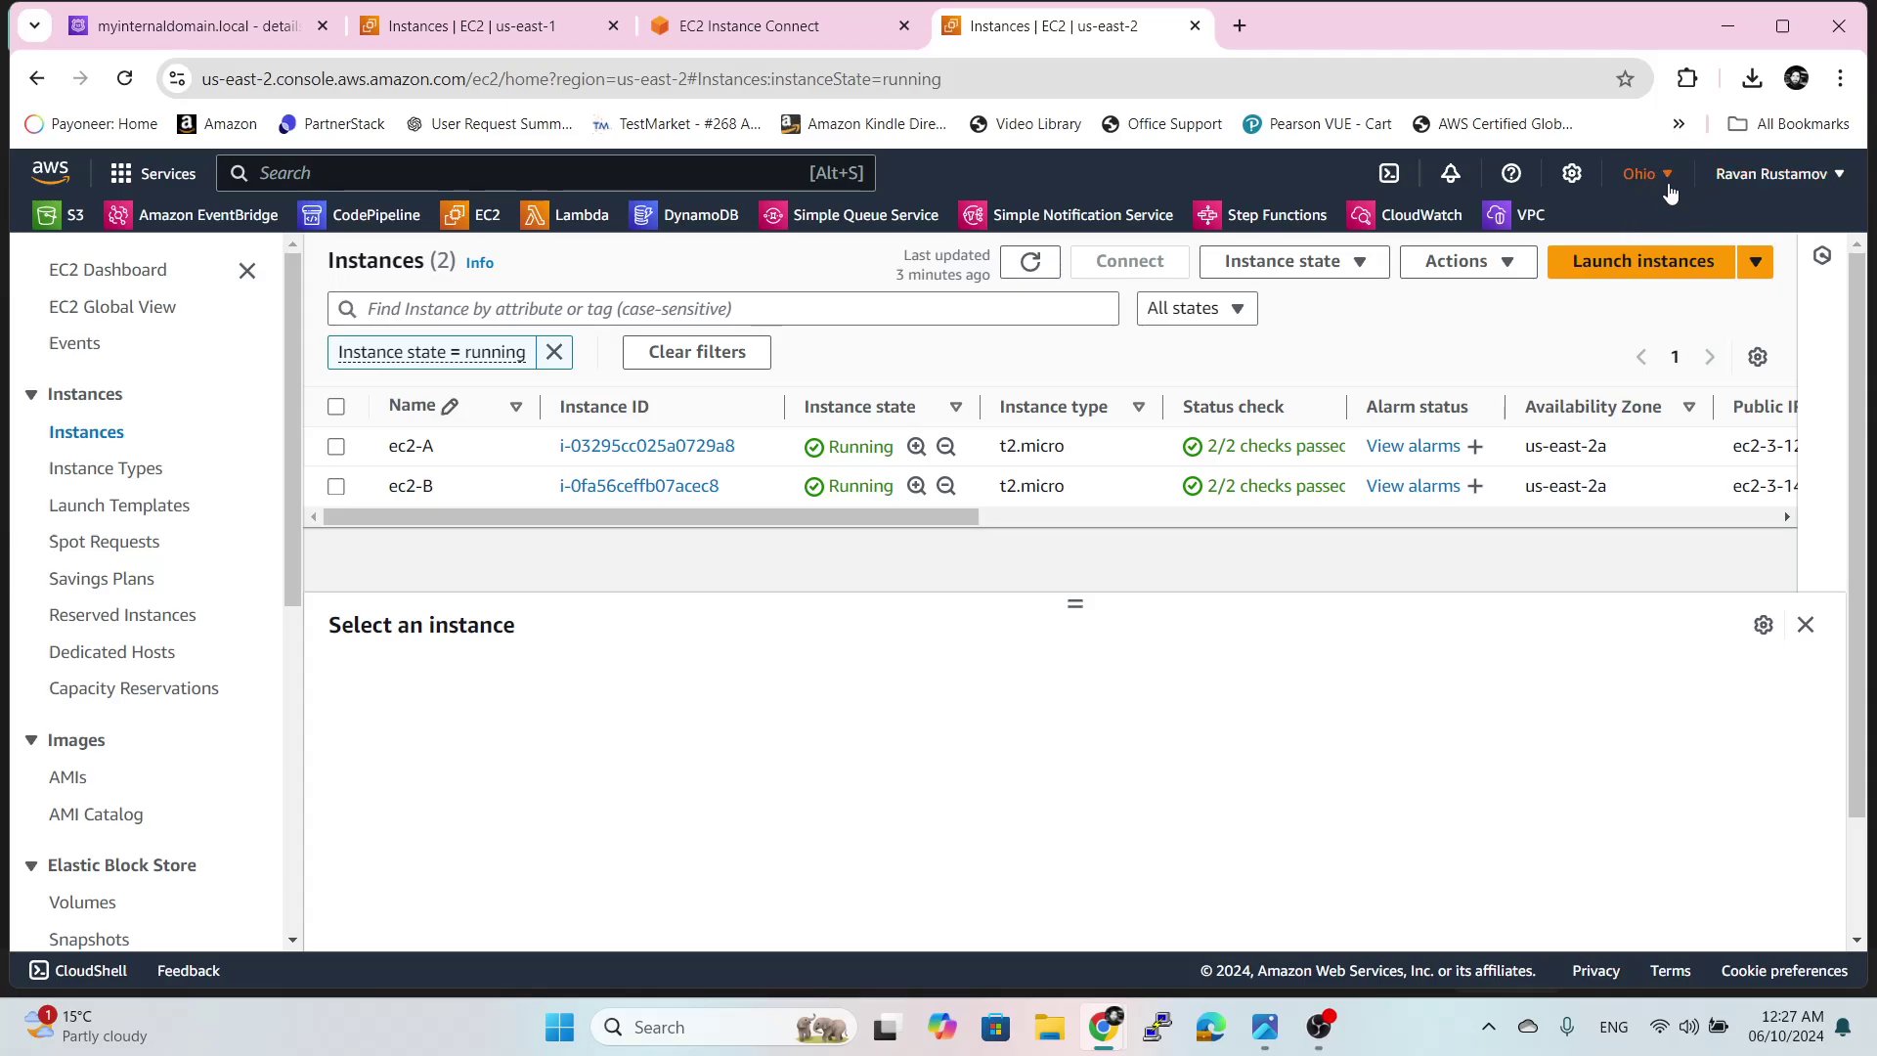
{"action": "left_click", "coordinate": [336, 488]}
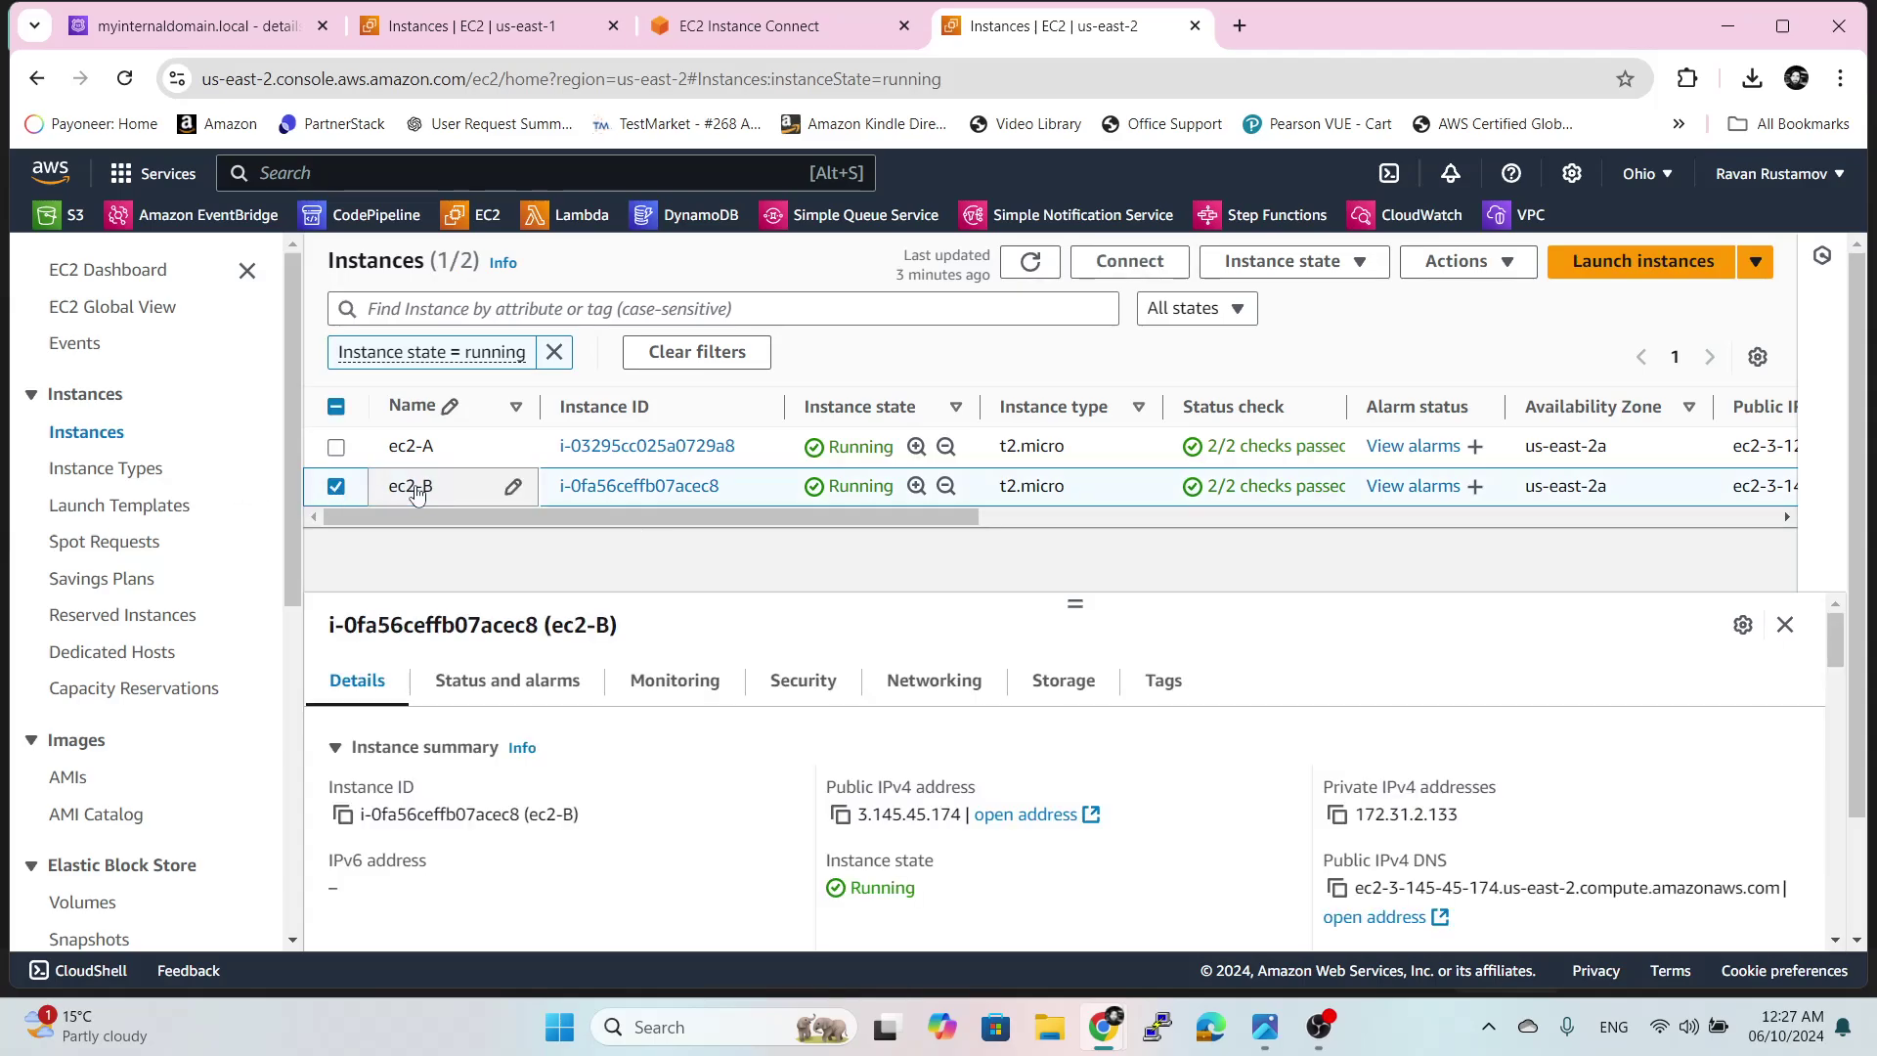
{"action": "left_click", "coordinate": [1130, 261]}
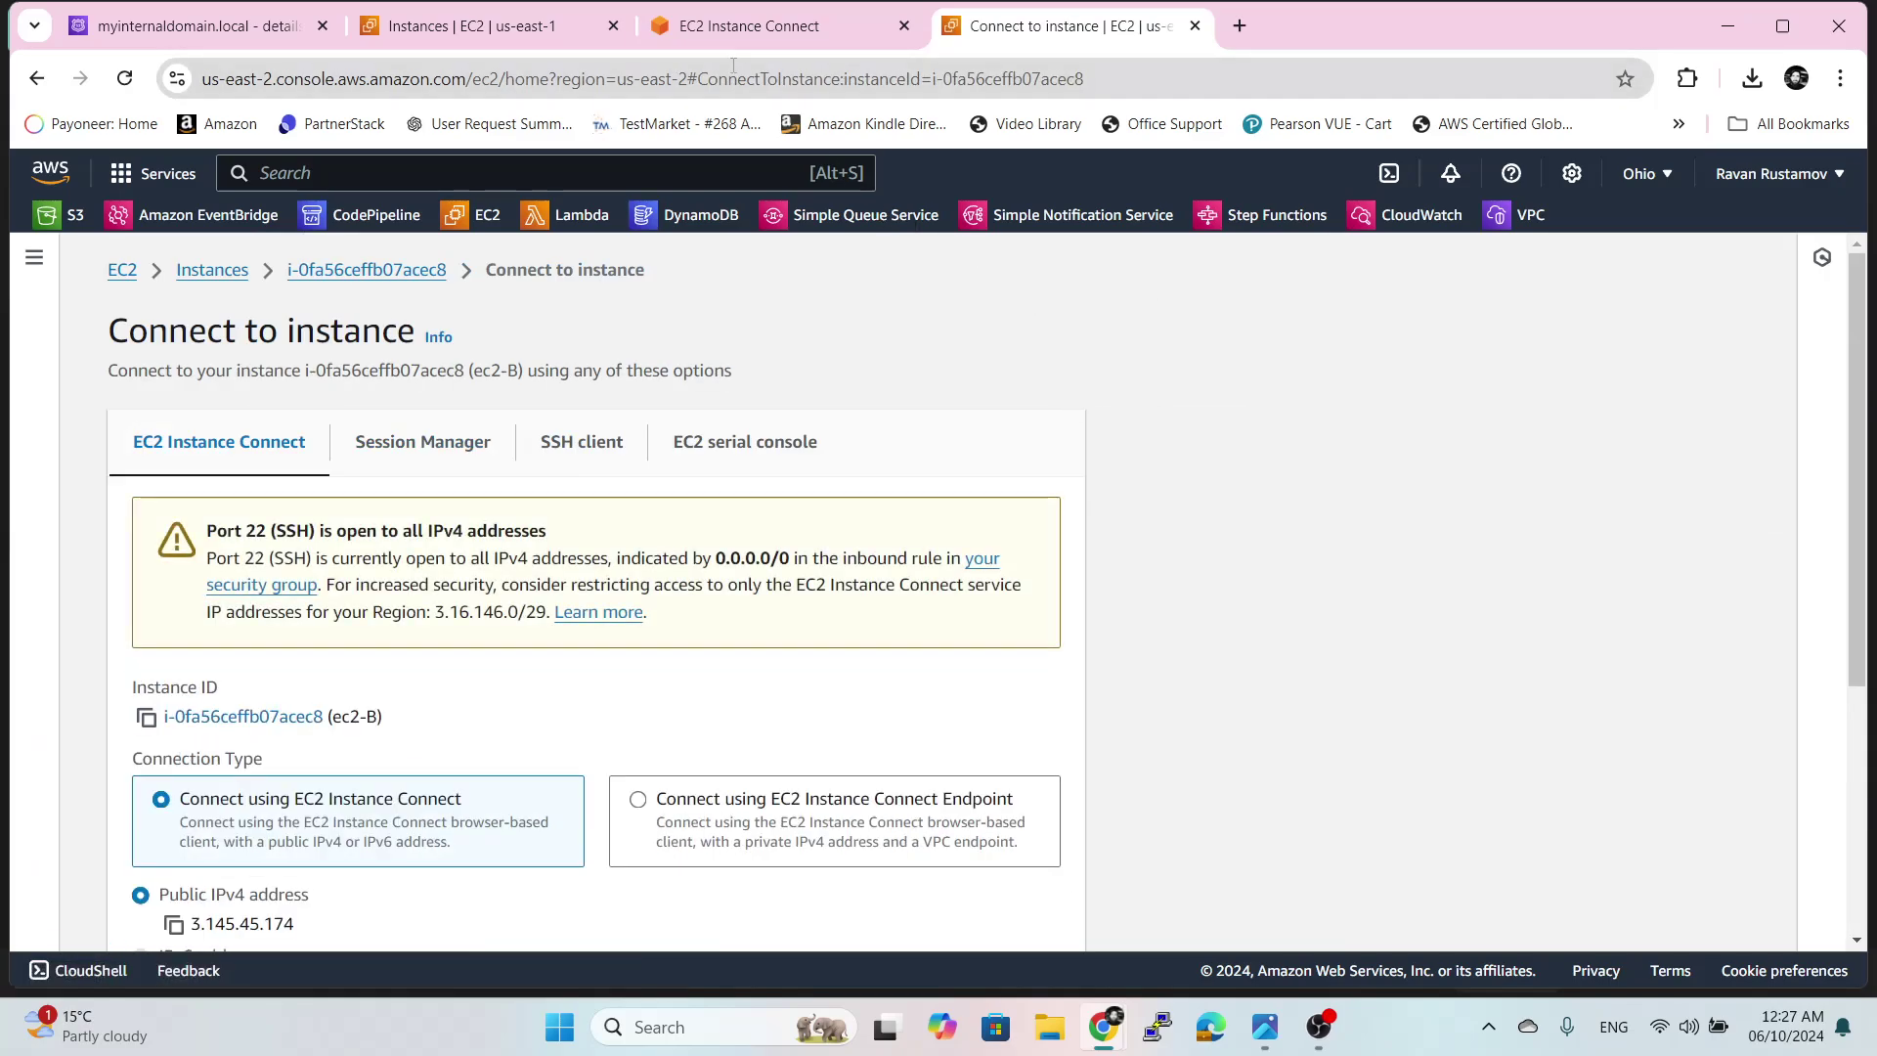
{"action": "scroll", "coordinate": [860, 625], "scroll_direction": "down", "scroll_amount": 3}
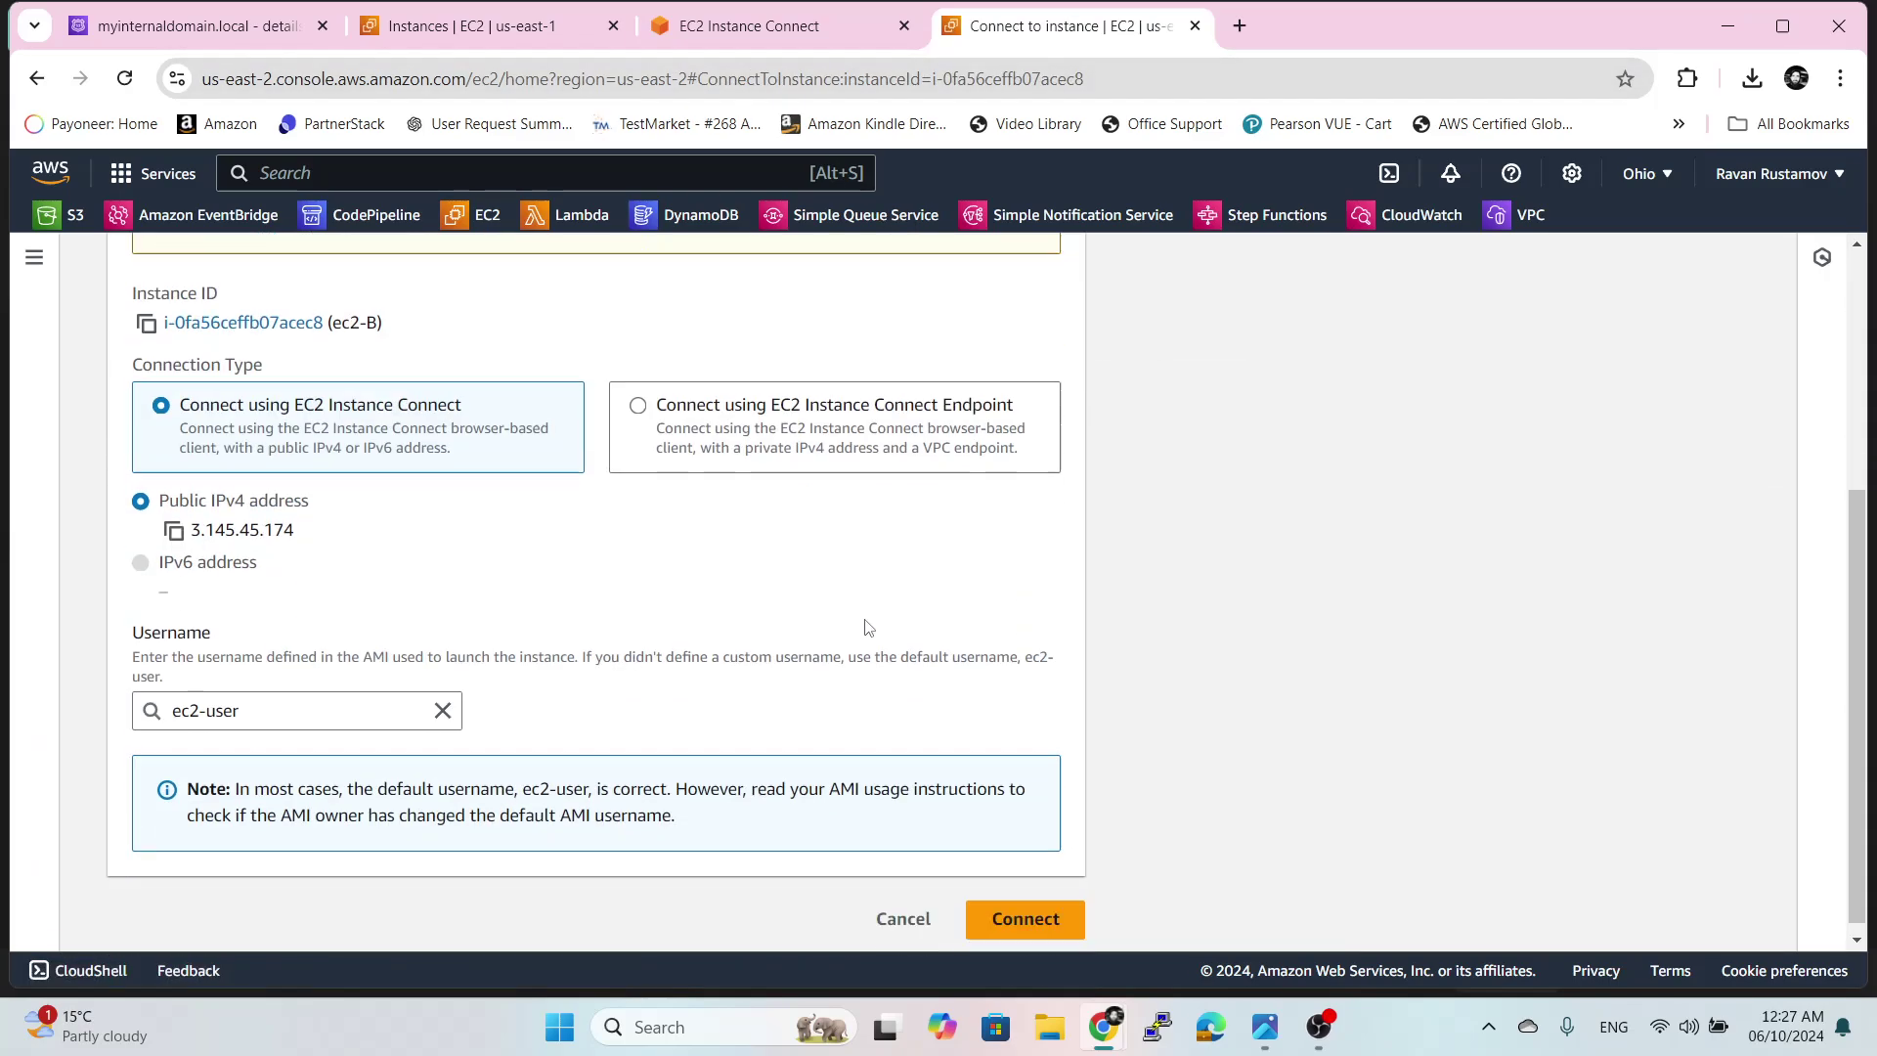
{"action": "left_click", "coordinate": [1052, 911]}
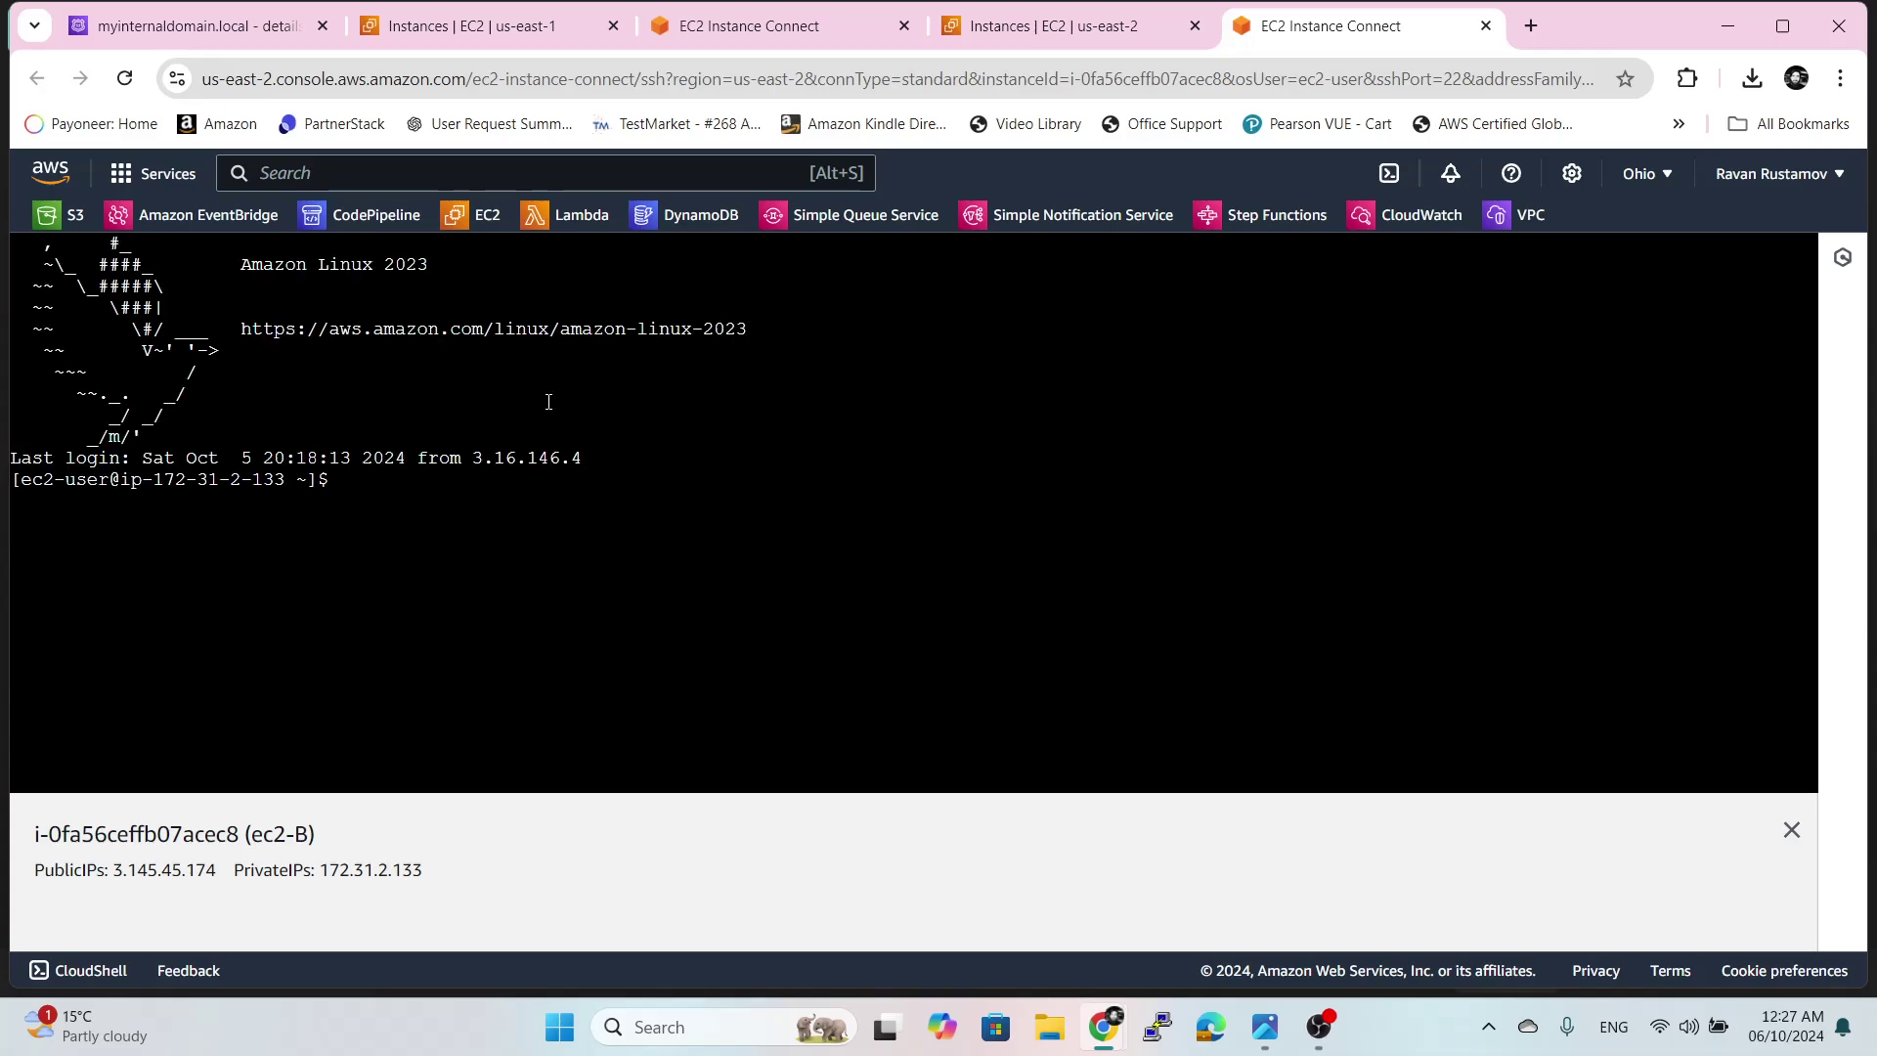
- Paste app.myinternaldomain into the Ohio ec2-B terminal, complete it to curl app.myinternaldomain.local and run the command
{"action": "right_click", "coordinate": [405, 482]}
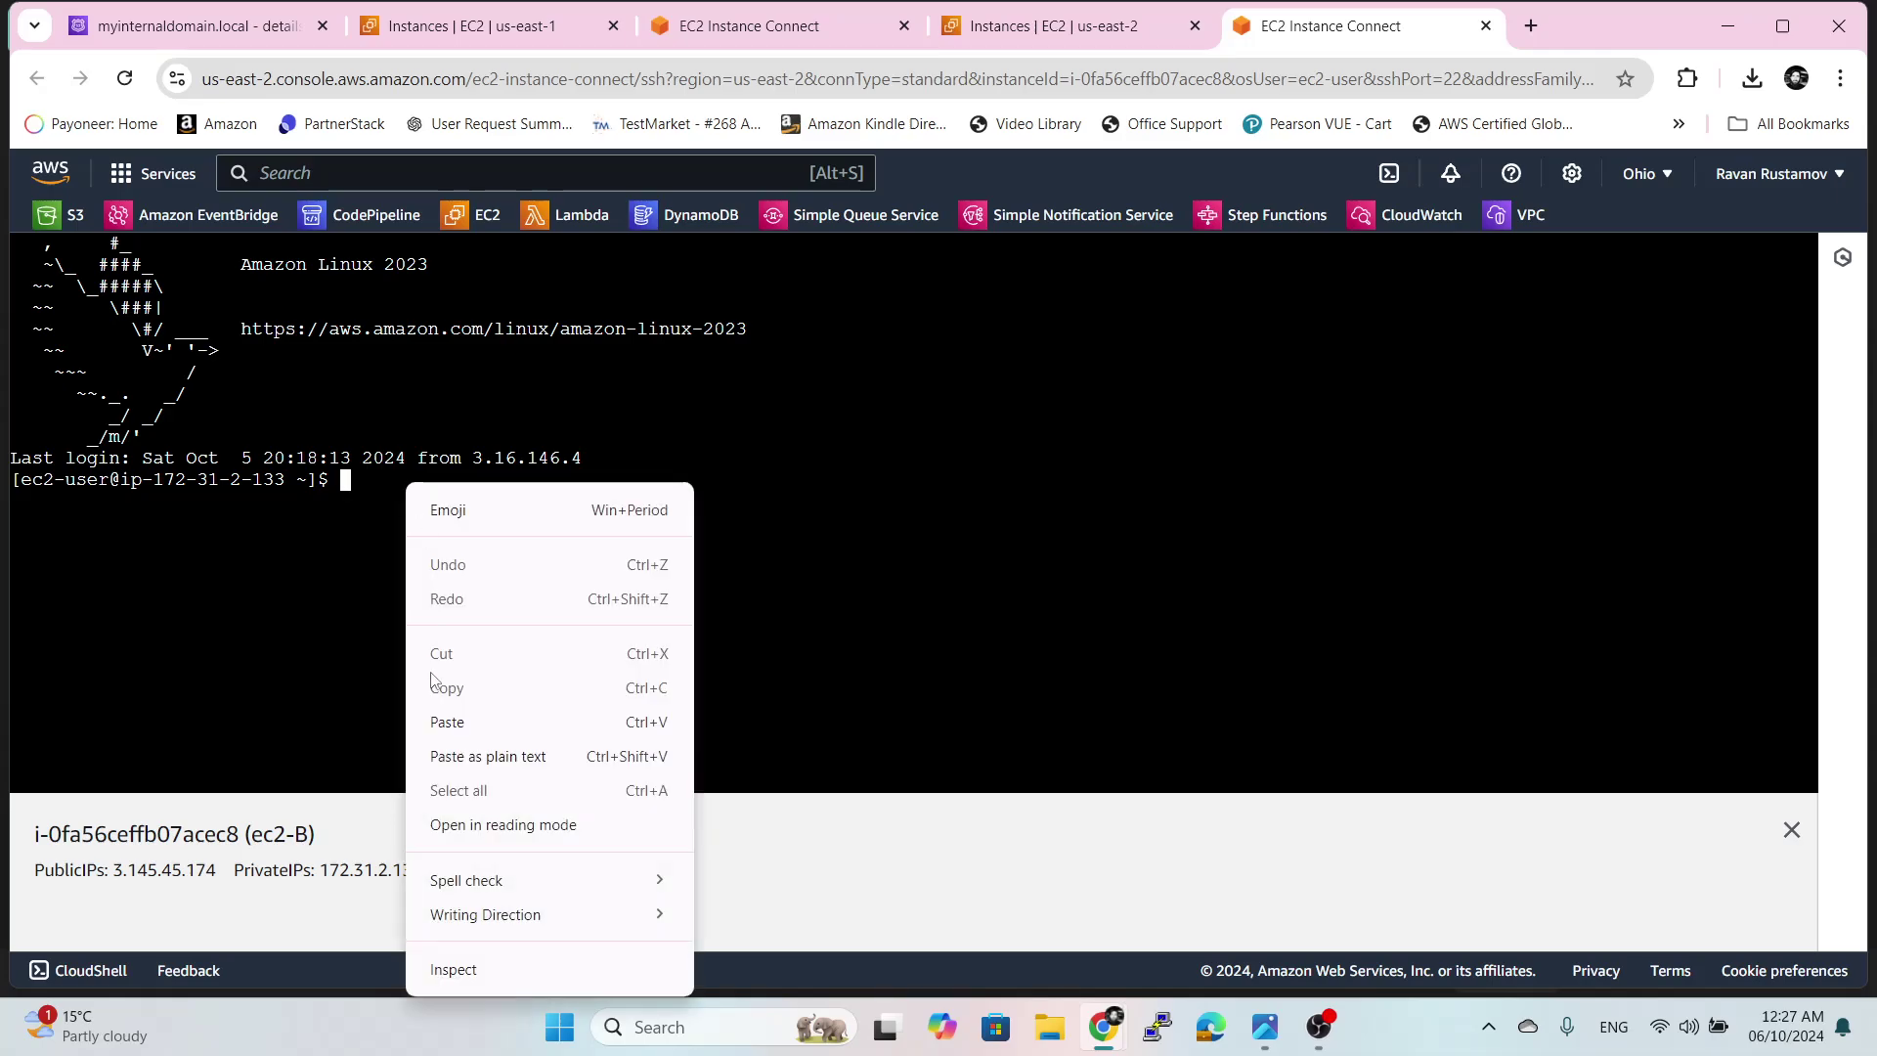
{"action": "left_click", "coordinate": [446, 722]}
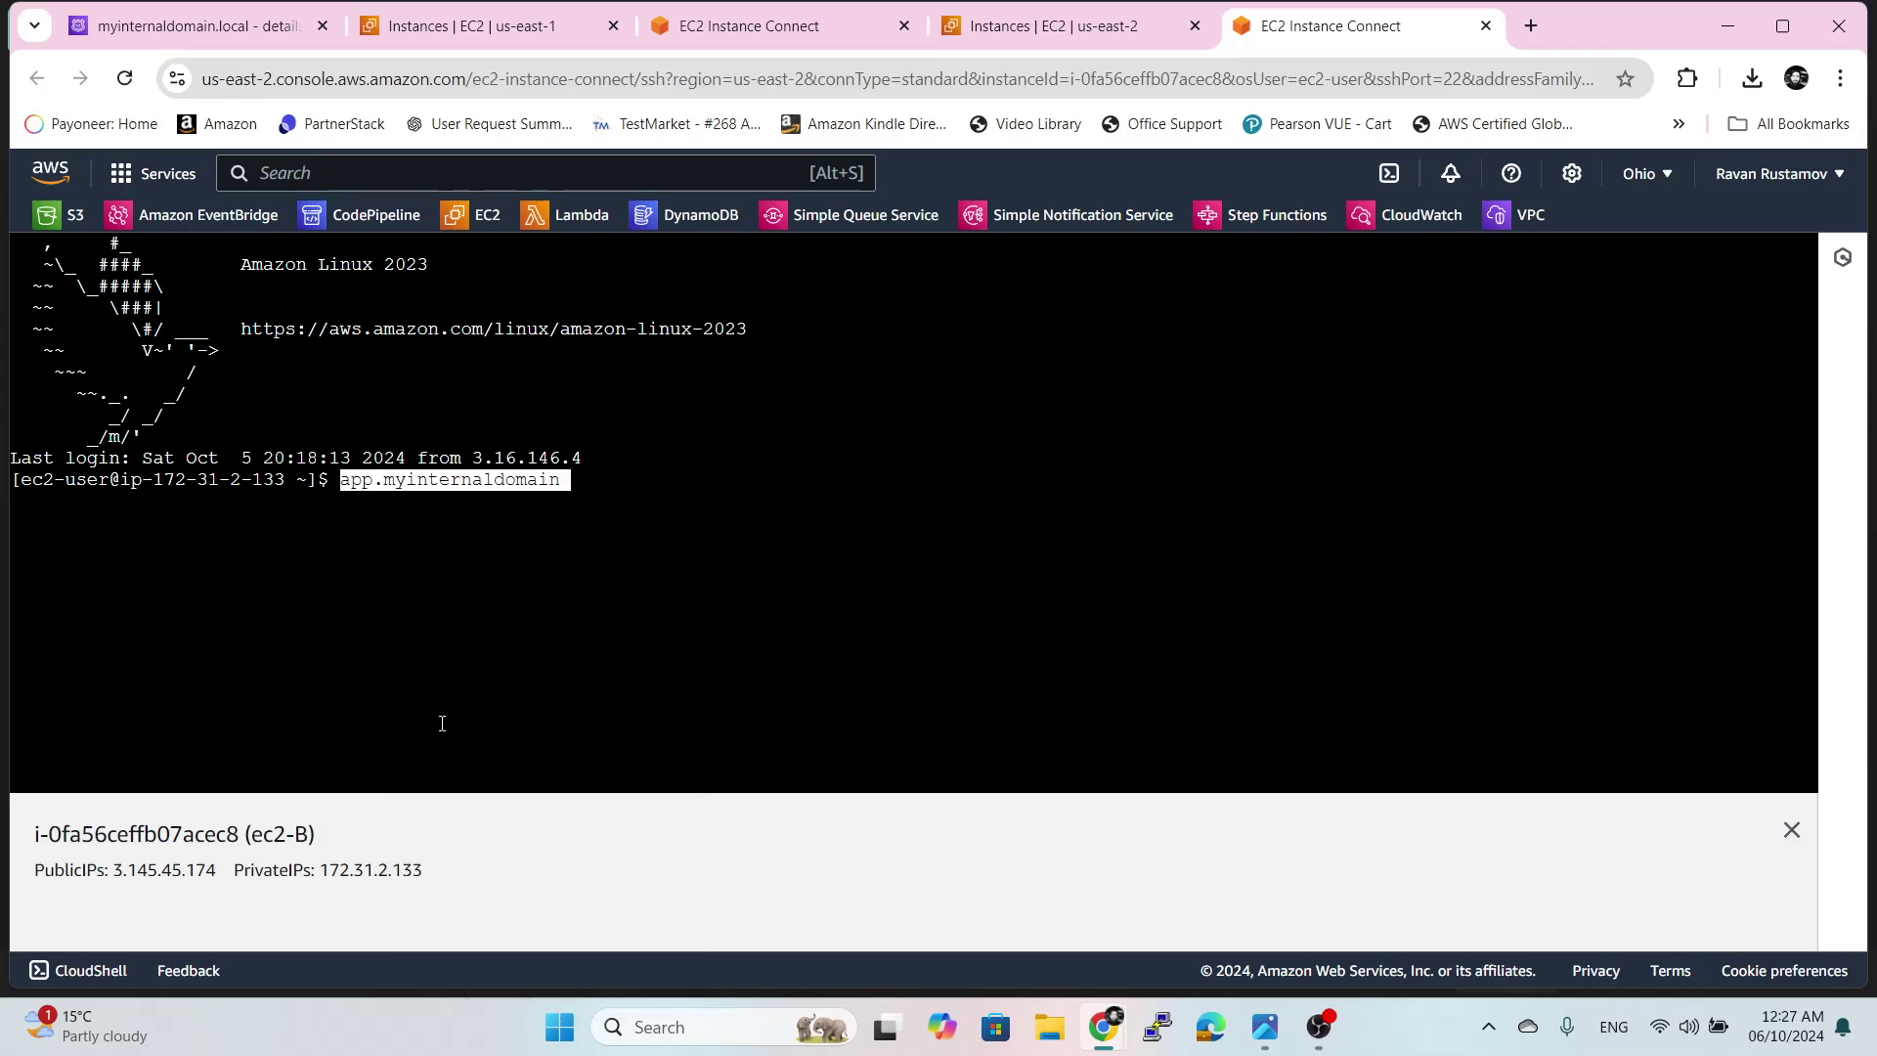
{"action": "key", "text": "Left"}
{"action": "key", "text": "Left"}
{"action": "key", "text": "Left"}
{"action": "key", "text": "Left"}
{"action": "key", "text": "Left"}
{"action": "key", "text": "Left"}
{"action": "key", "text": "Left"}
{"action": "key", "text": "Left"}
{"action": "key", "text": "Left"}
{"action": "key", "text": "Left"}
{"action": "key", "text": "Left"}
{"action": "key", "text": "Left"}
{"action": "key", "text": "Left"}
{"action": "key", "text": "Left"}
{"action": "key", "text": "Left"}
{"action": "key", "text": "Left"}
{"action": "key", "text": "Left"}
{"action": "key", "text": "Left"}
{"action": "key", "text": "Left"}
{"action": "key", "text": "Left"}
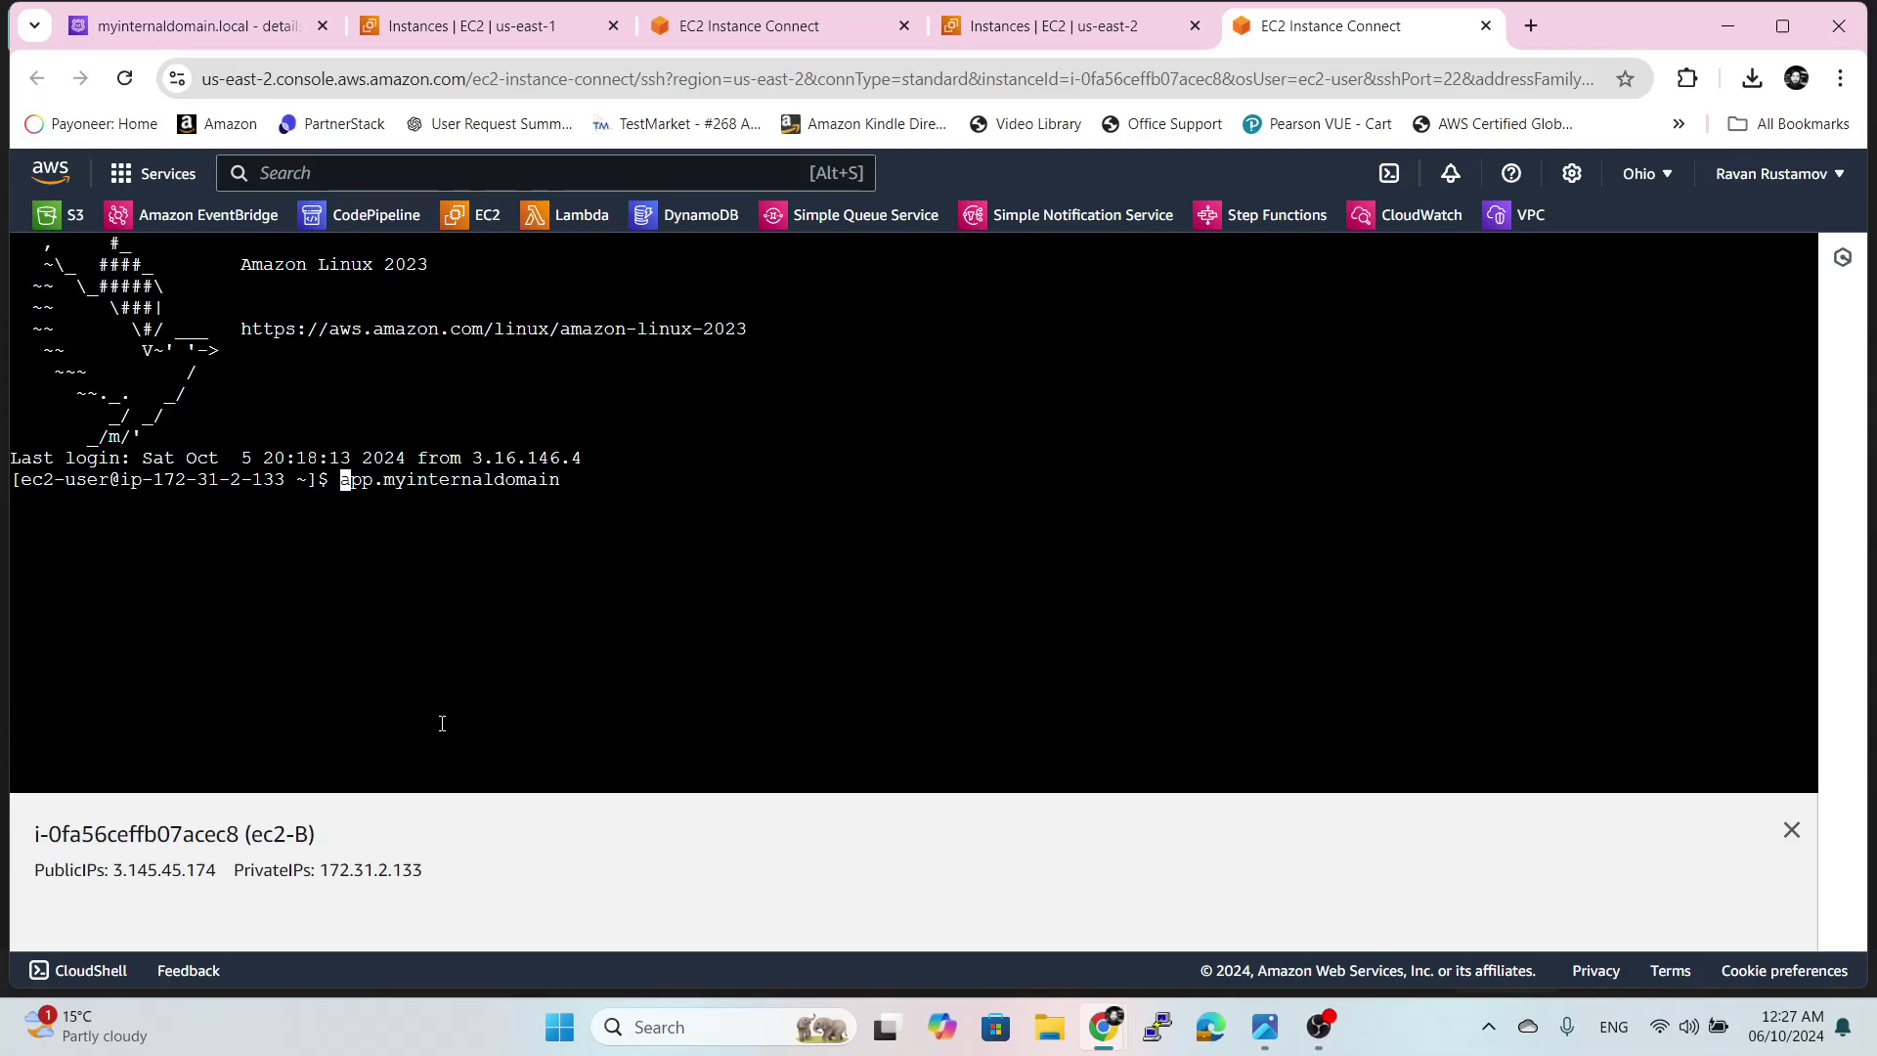
{"action": "type", "text": "curl"}
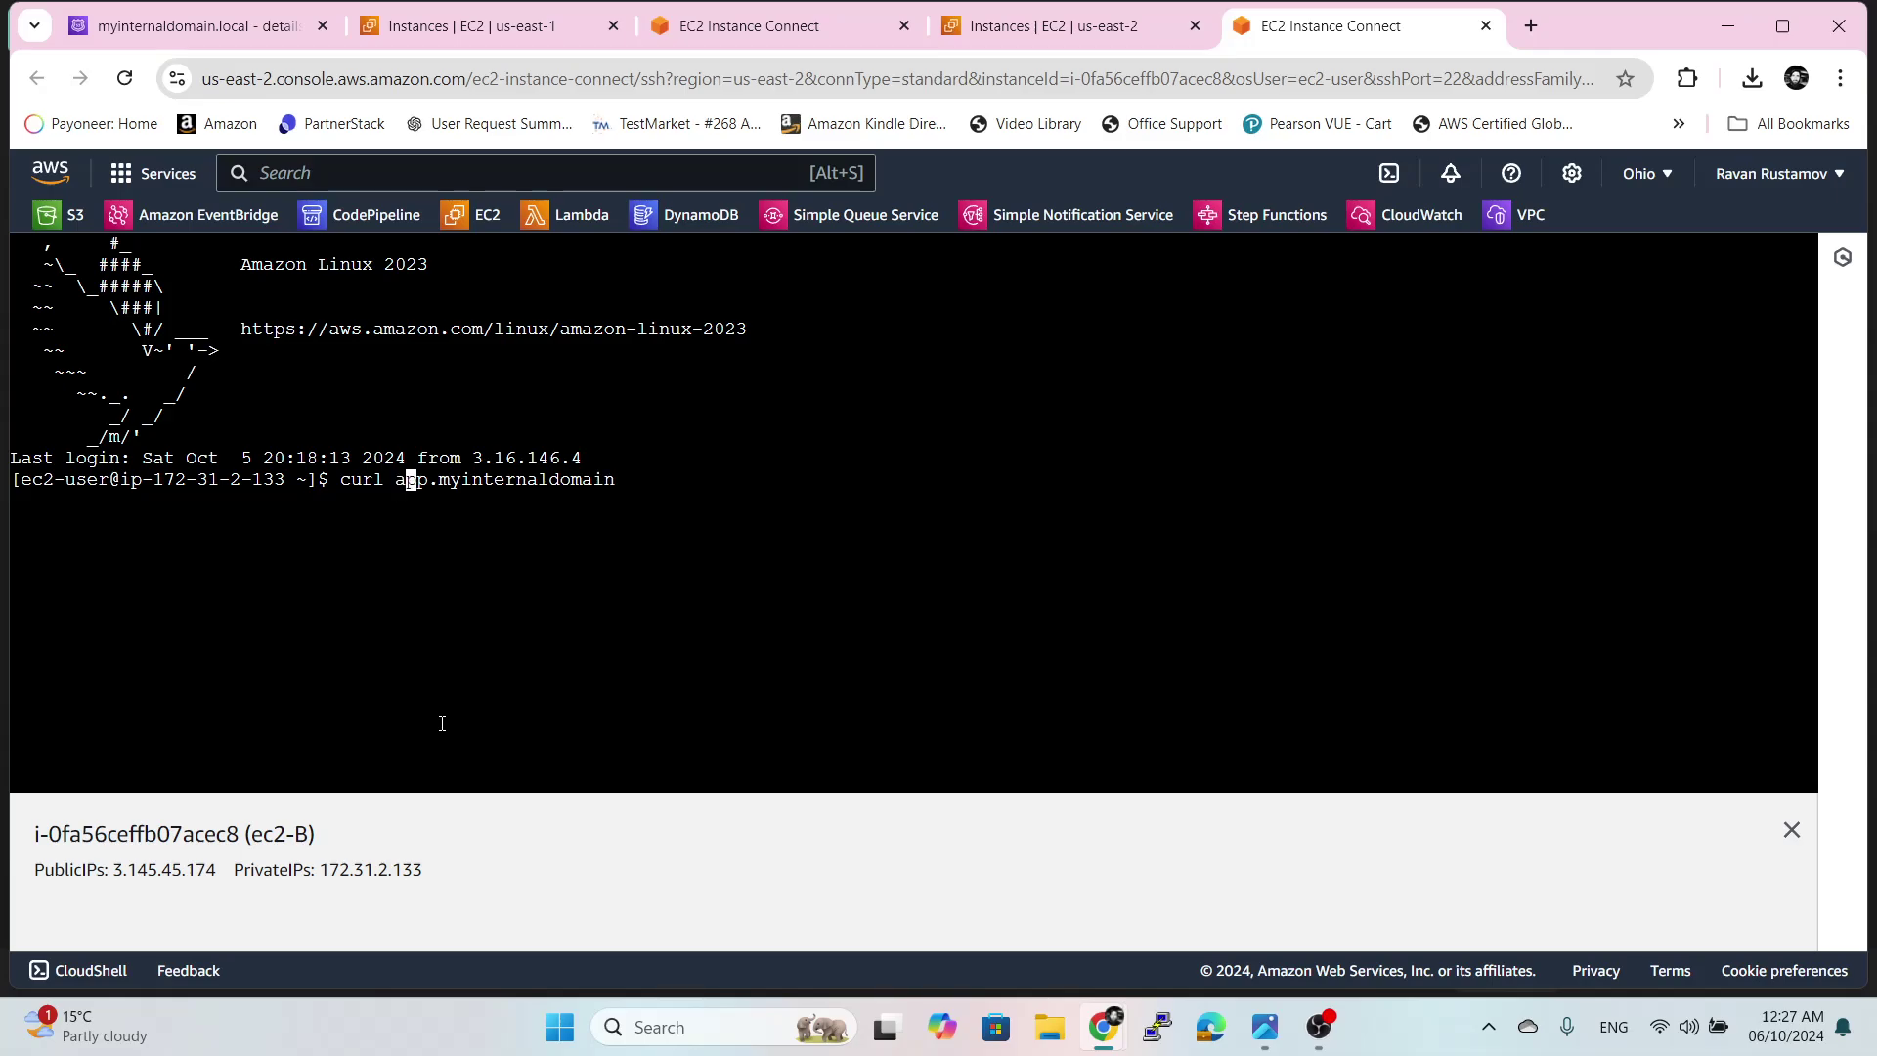
{"action": "key", "text": "Right"}
{"action": "key", "text": "Right"}
{"action": "key", "text": "Right"}
{"action": "key", "text": "Right"}
{"action": "key", "text": "Right"}
{"action": "key", "text": "Right"}
{"action": "key", "text": "Right"}
{"action": "key", "text": "Right"}
{"action": "key", "text": "Right"}
{"action": "key", "text": "Right"}
{"action": "key", "text": "Right"}
{"action": "key", "text": "Right"}
{"action": "key", "text": "Right"}
{"action": "key", "text": "Right"}
{"action": "key", "text": "Right"}
{"action": "key", "text": "Right"}
{"action": "key", "text": "Right"}
{"action": "key", "text": "Right"}
{"action": "key", "text": "Right"}
{"action": "key", "text": "Right"}
{"action": "type", "text": ".local"}
{"action": "key", "text": "Return"}
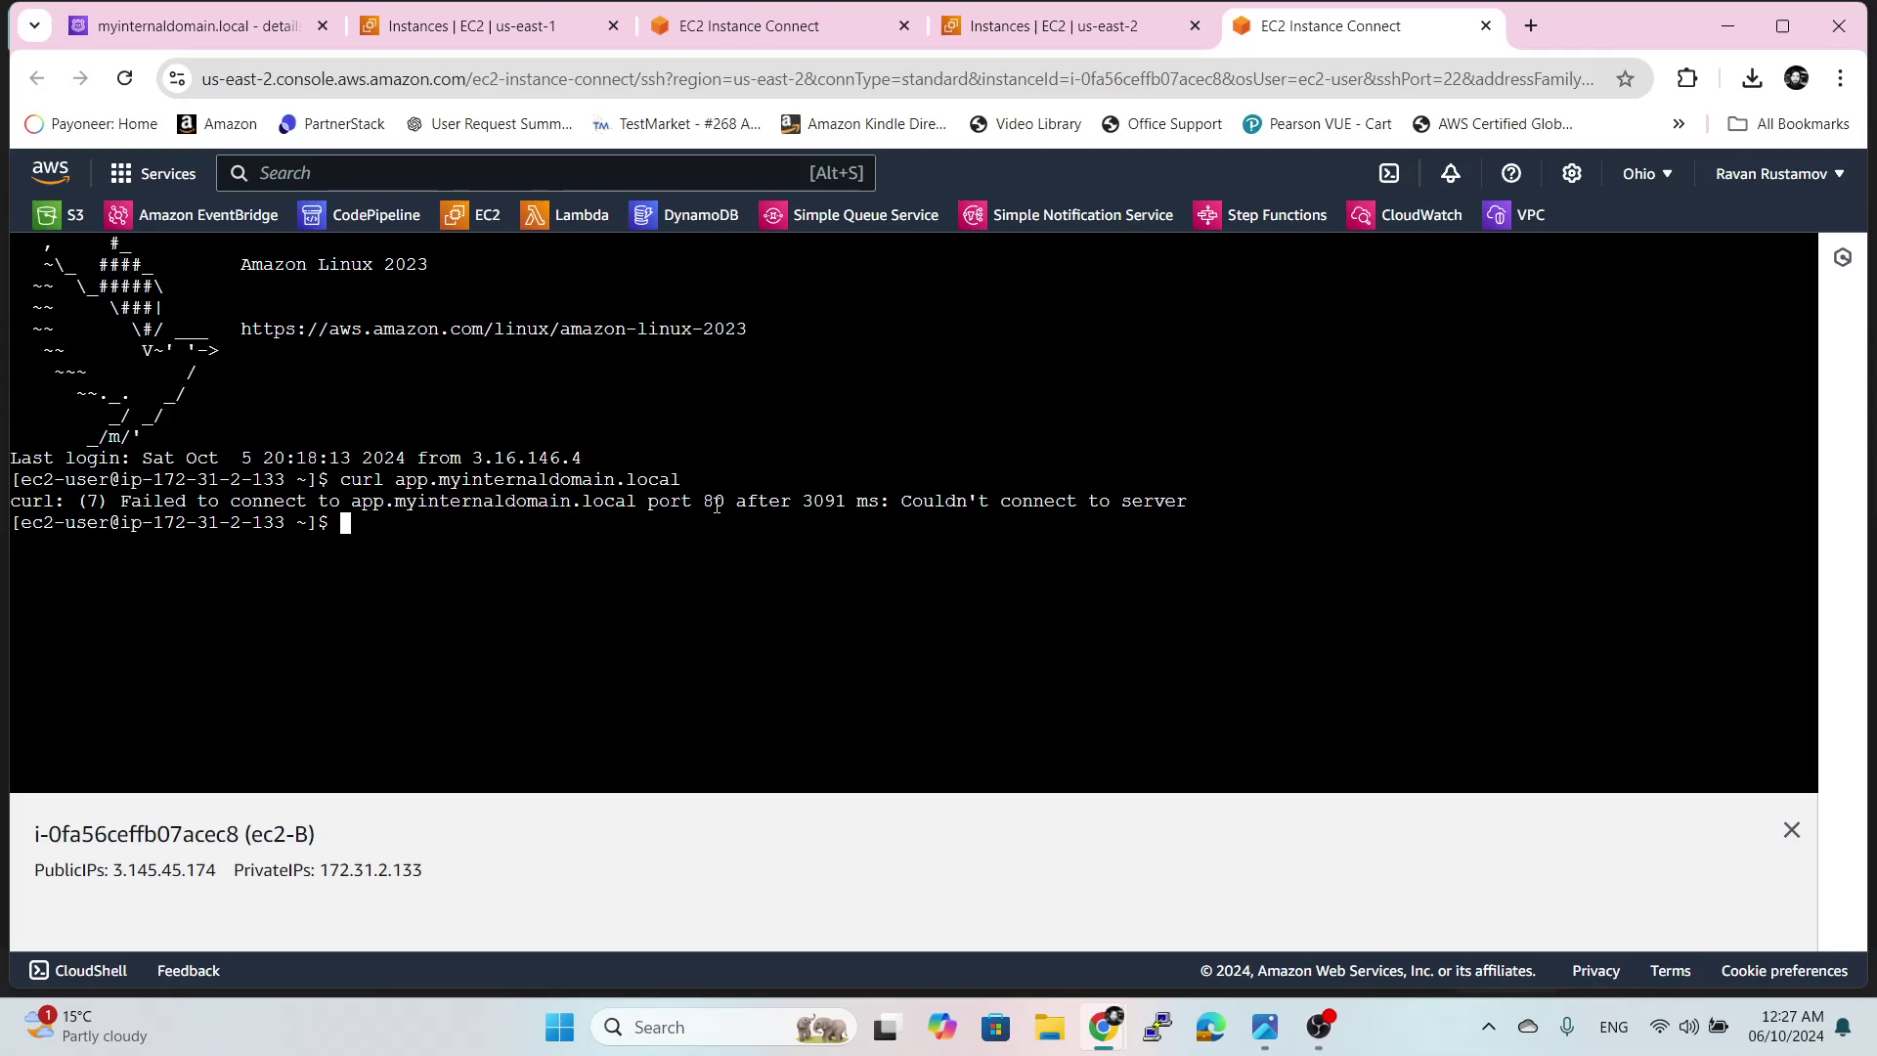
- Open the launch-wizard-2 security group of Ohio's ec2-B instance and examine its inbound rules
{"action": "left_click", "coordinate": [1151, 40]}
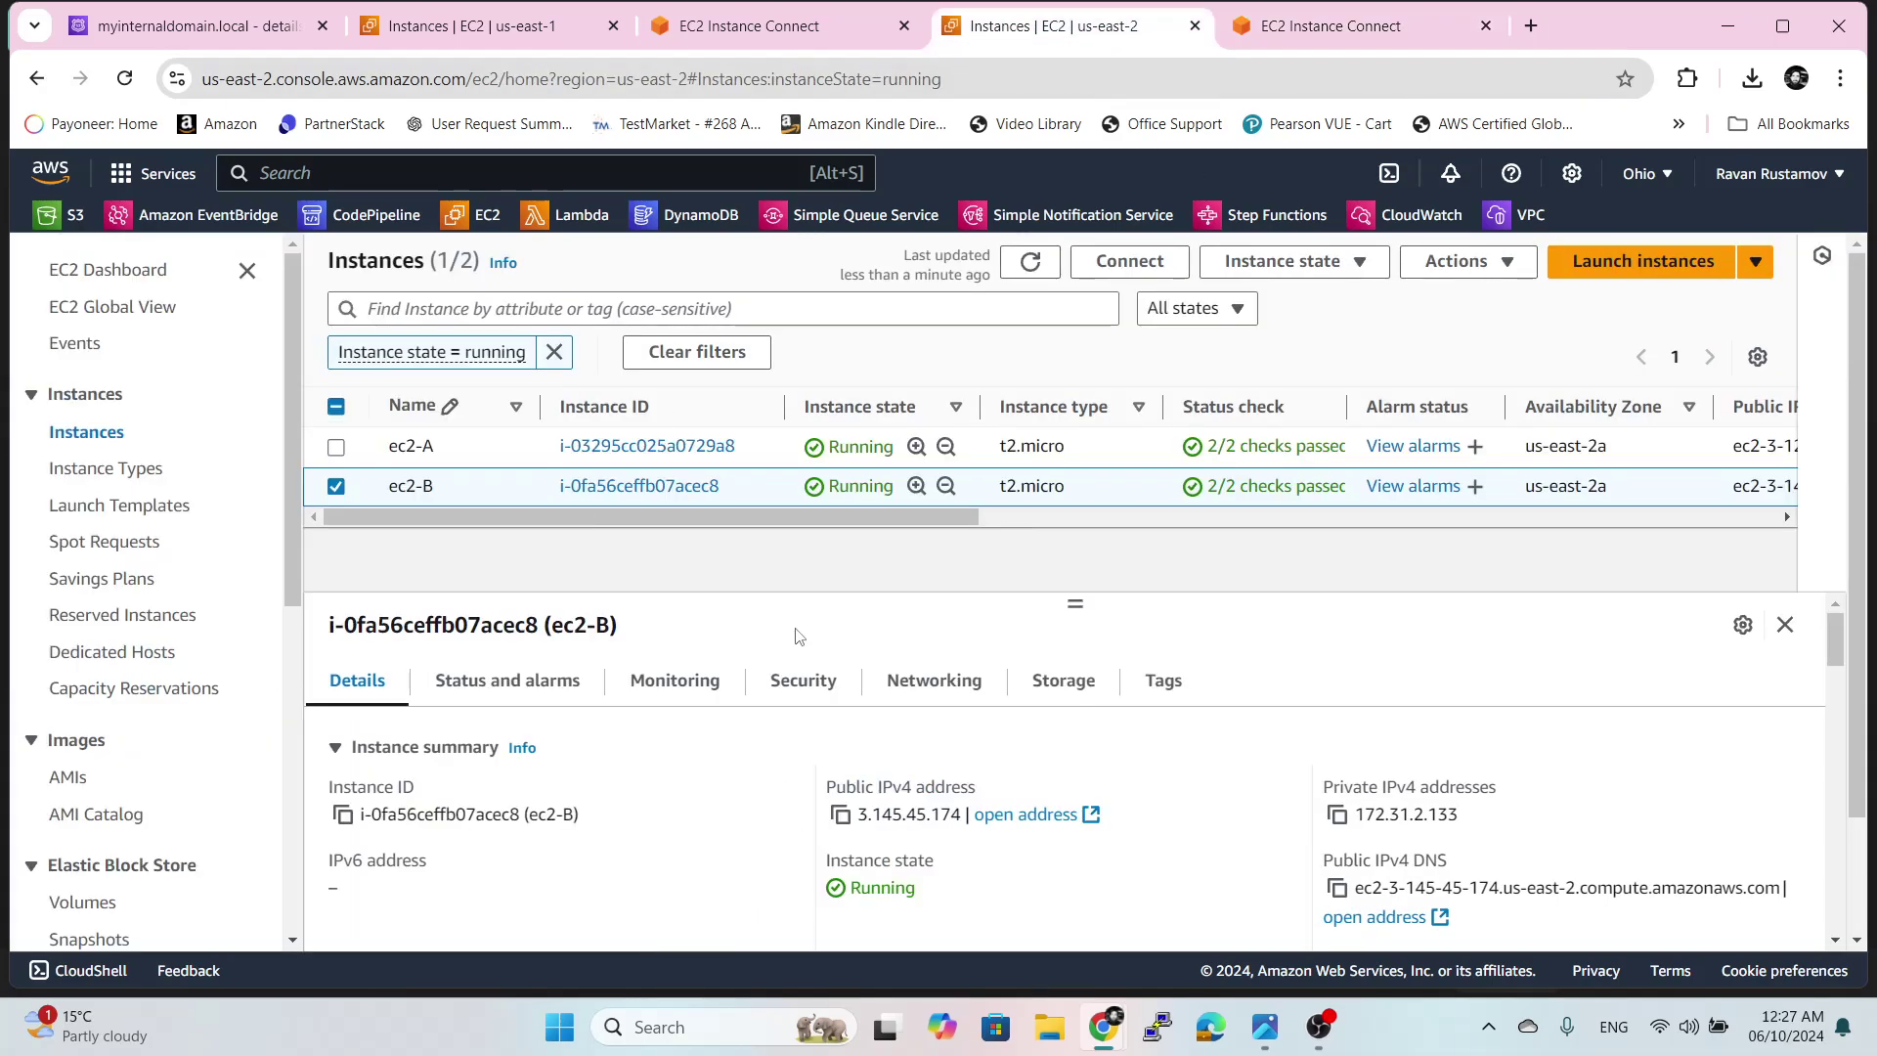
{"action": "left_click", "coordinate": [797, 679]}
{"action": "scroll", "coordinate": [1154, 650], "scroll_direction": "down", "scroll_amount": 5}
{"action": "scroll", "coordinate": [1154, 650], "scroll_direction": "up", "scroll_amount": 3}
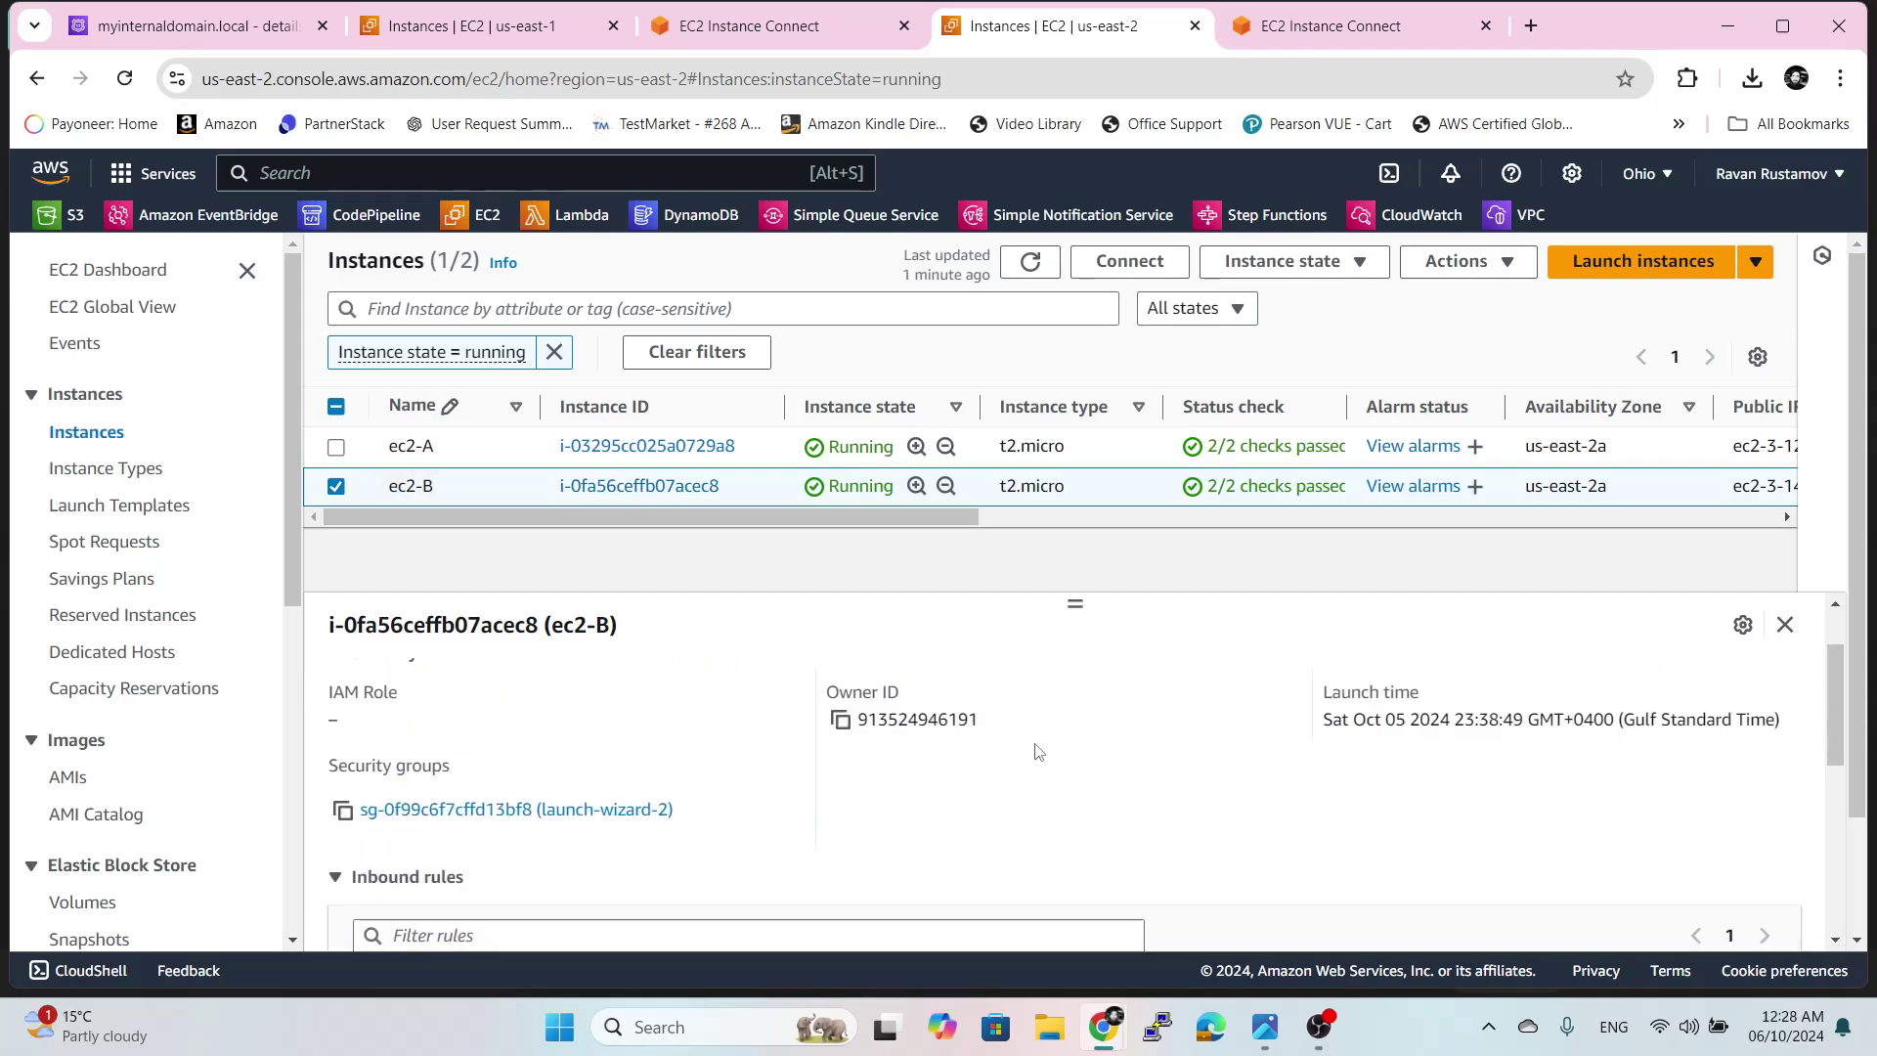
{"action": "left_click", "coordinate": [532, 810]}
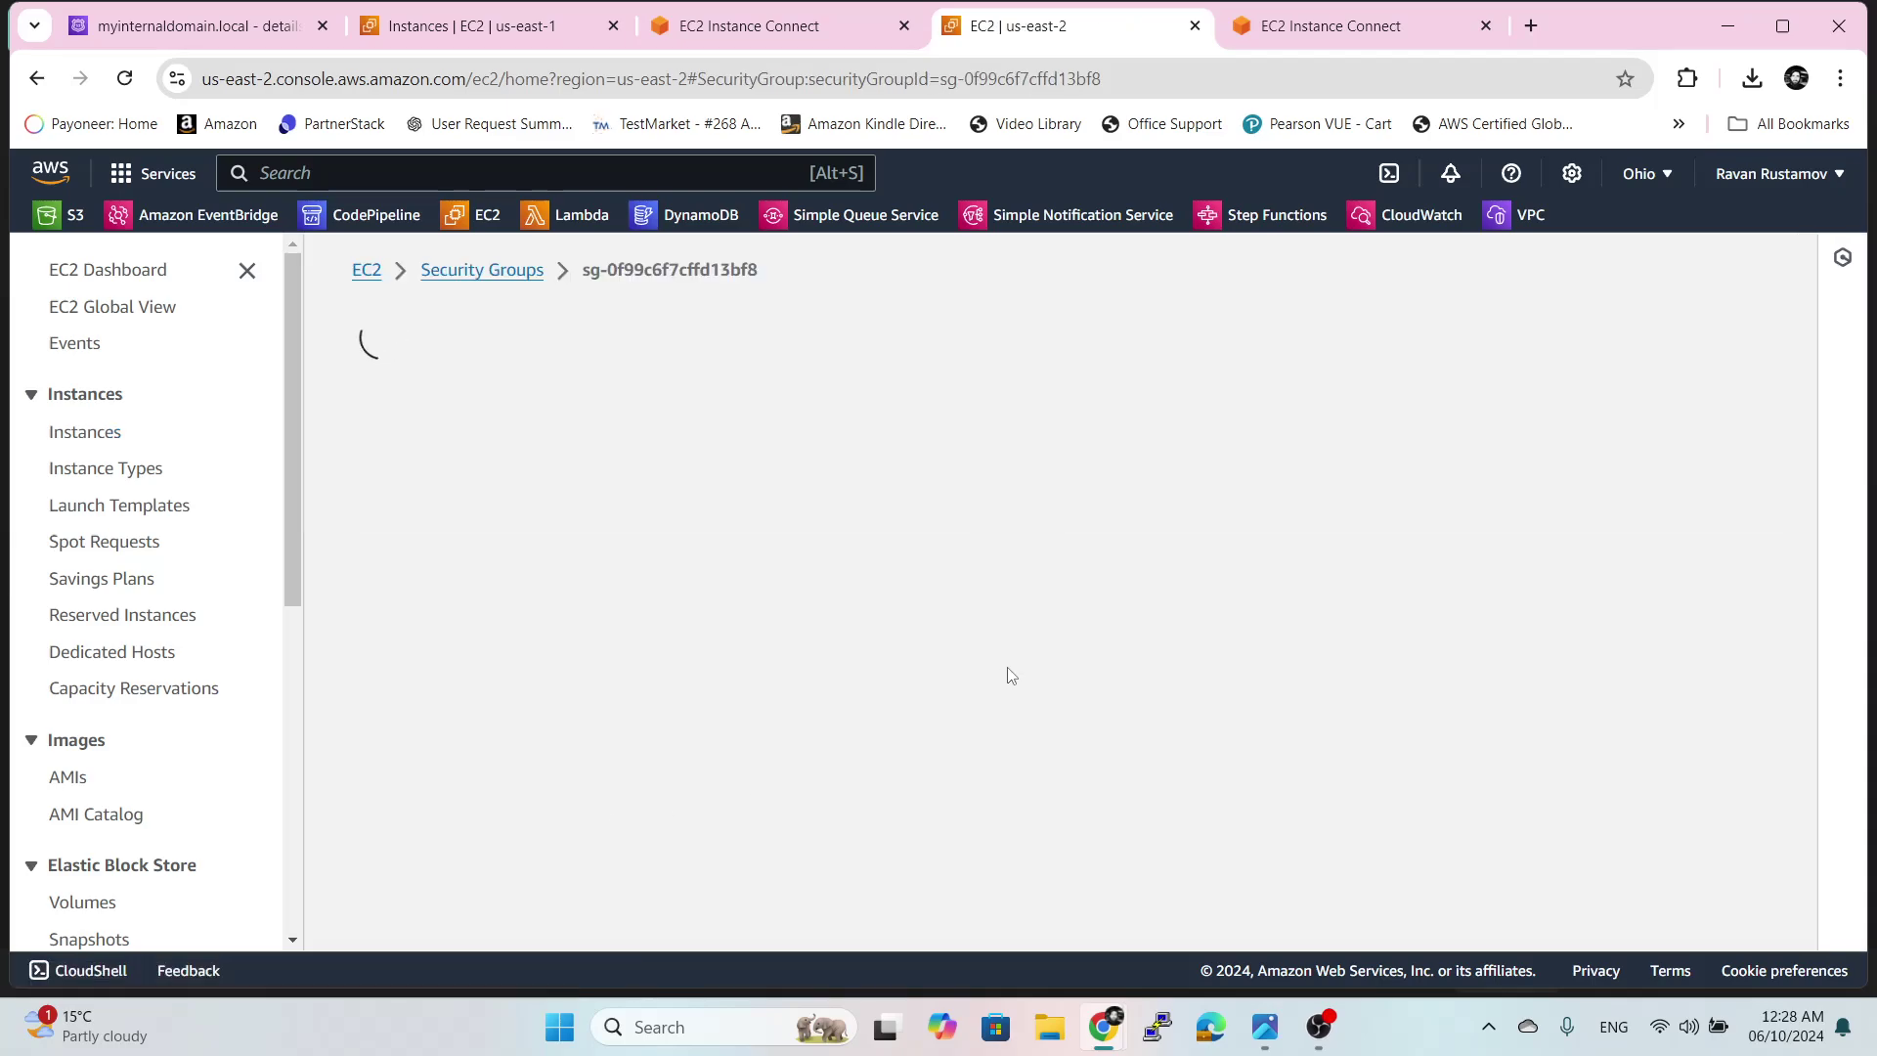
{"action": "scroll", "coordinate": [1060, 720], "scroll_direction": "down", "scroll_amount": 3}
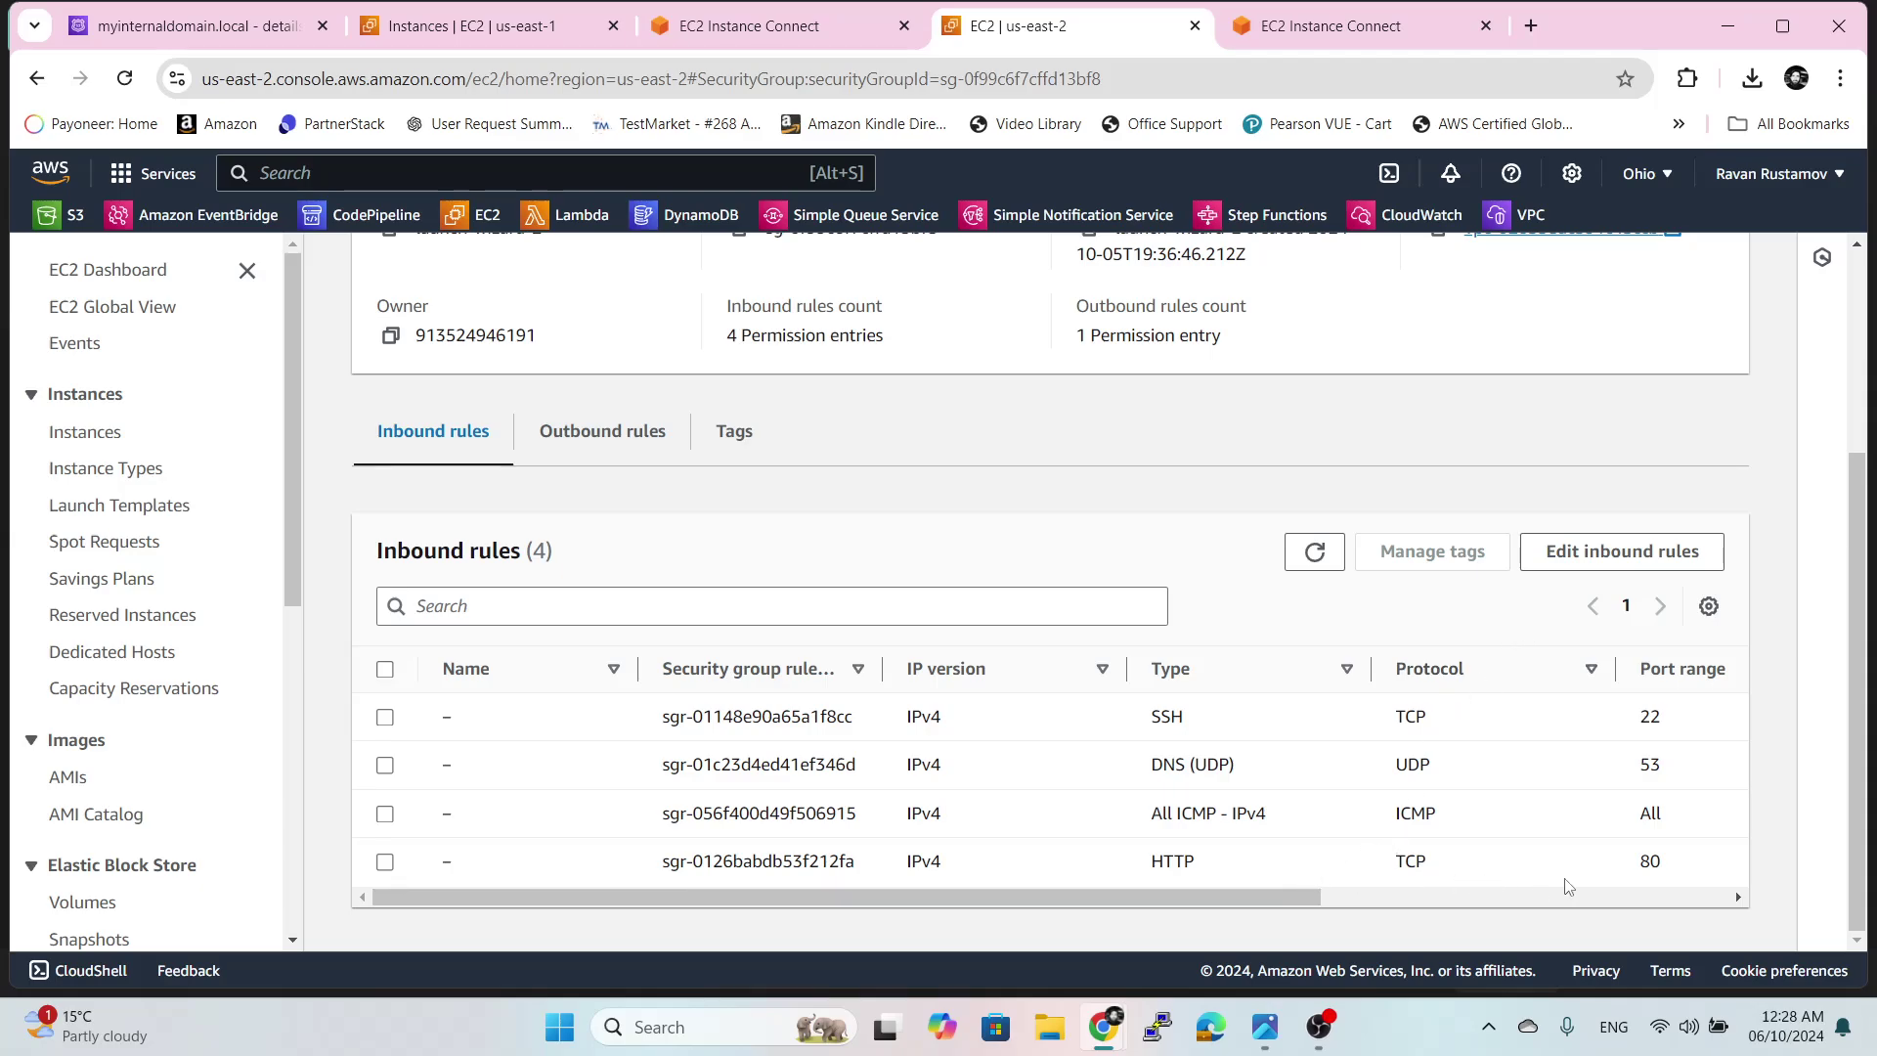
- Recall the last command in the Ohio ec2-B terminal, remove the app. prefix and run curl myinternaldomain.local
{"action": "left_click", "coordinate": [1315, 27]}
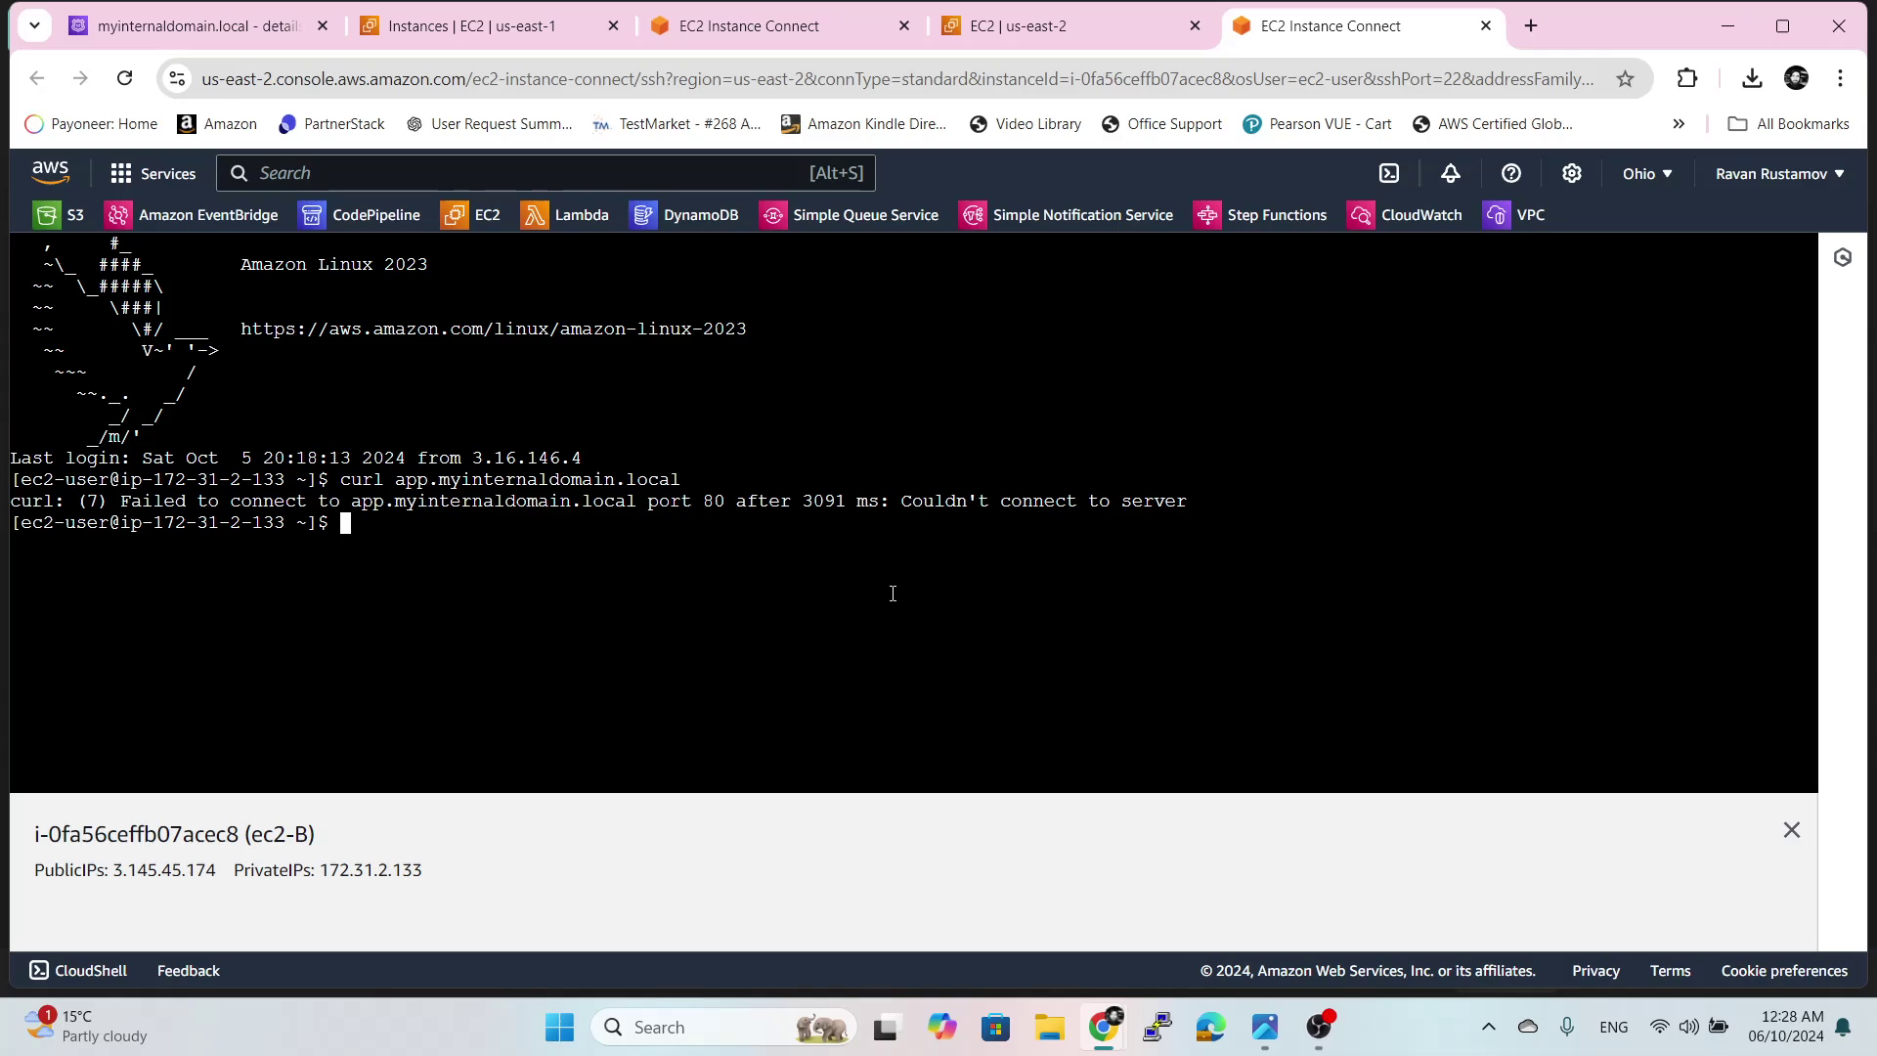
{"action": "key", "text": "Up"}
{"action": "key", "text": "Left"}
{"action": "key", "text": "Left"}
{"action": "key", "text": "Left"}
{"action": "key", "text": "Left"}
{"action": "key", "text": "Left"}
{"action": "key", "text": "Left"}
{"action": "key", "text": "Left"}
{"action": "key", "text": "Left"}
{"action": "key", "text": "Left"}
{"action": "key", "text": "Left"}
{"action": "key", "text": "Left"}
{"action": "key", "text": "Left"}
{"action": "key", "text": "Left"}
{"action": "key", "text": "Left"}
{"action": "key", "text": "Left"}
{"action": "key", "text": "Left"}
{"action": "key", "text": "Left"}
{"action": "key", "text": "Left"}
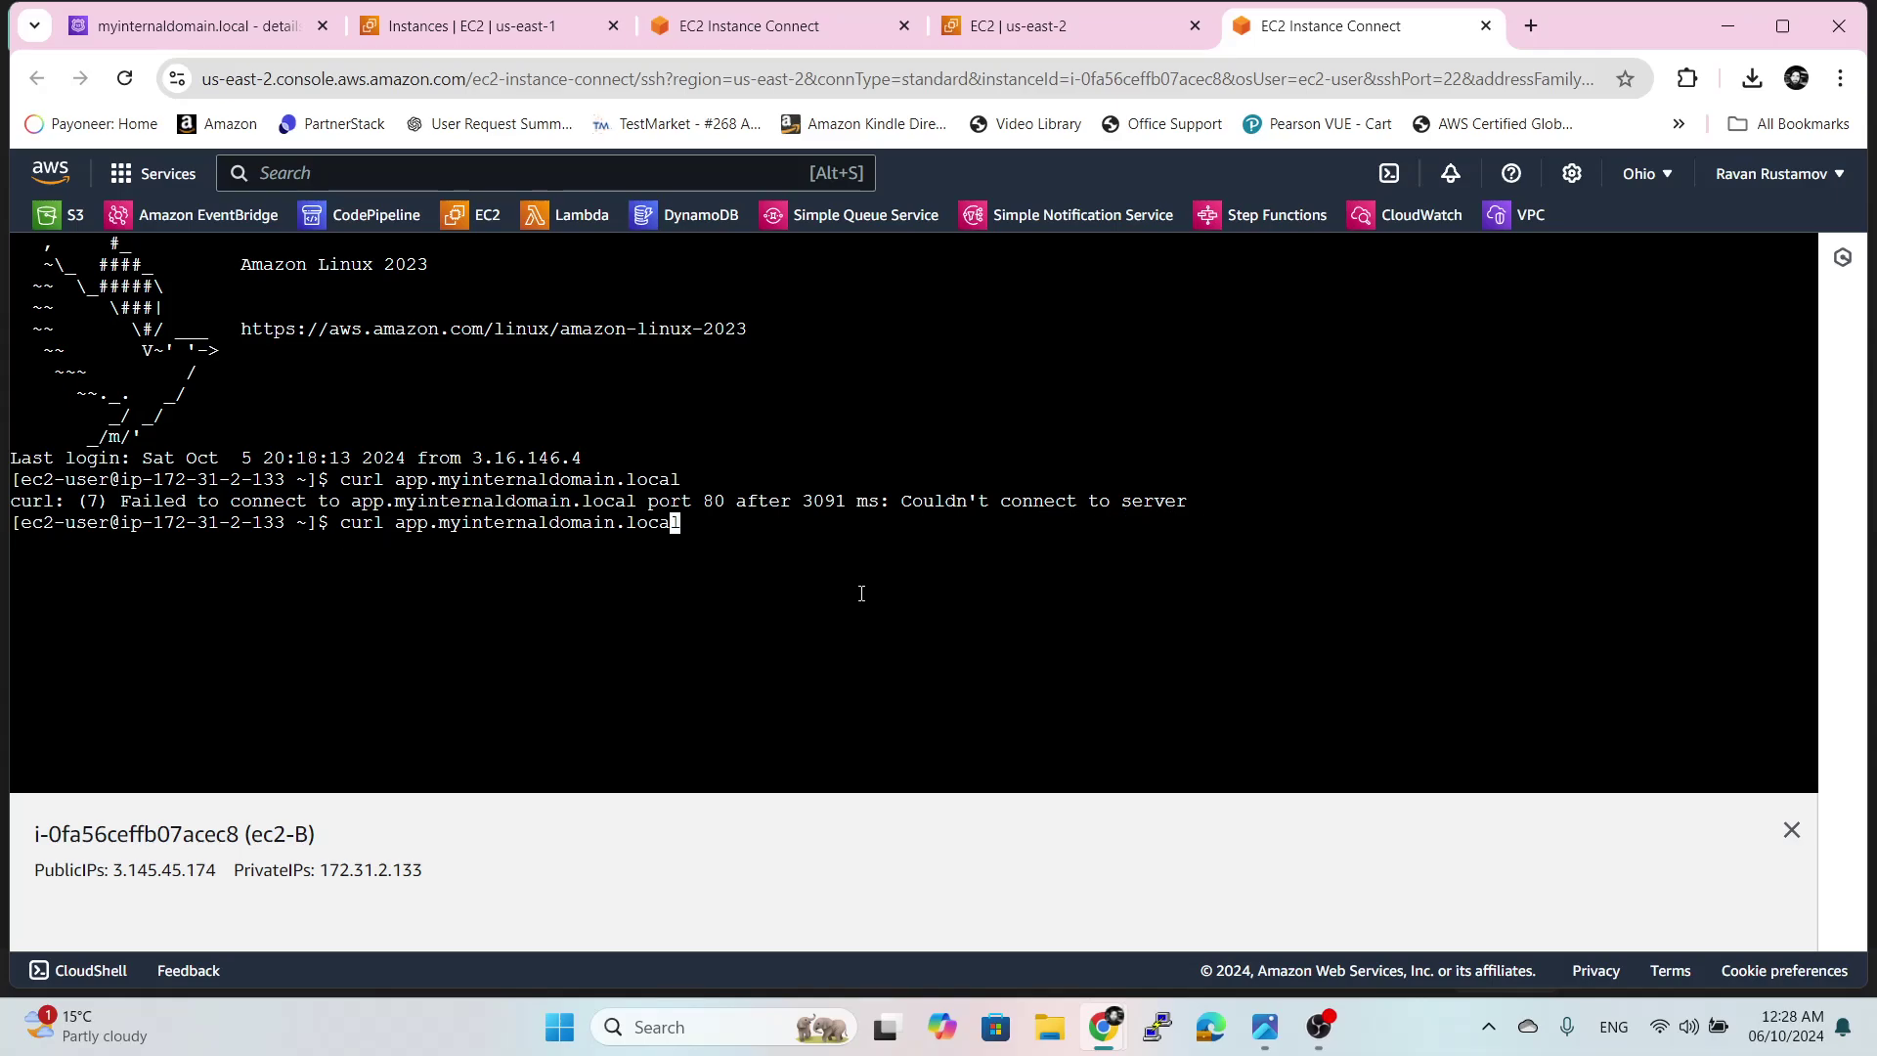
{"action": "key", "text": "Left"}
{"action": "key", "text": "Left"}
{"action": "key", "text": "Left"}
{"action": "key", "text": "Left"}
{"action": "key", "text": "BackSpace"}
{"action": "key", "text": "BackSpace"}
{"action": "key", "text": "BackSpace"}
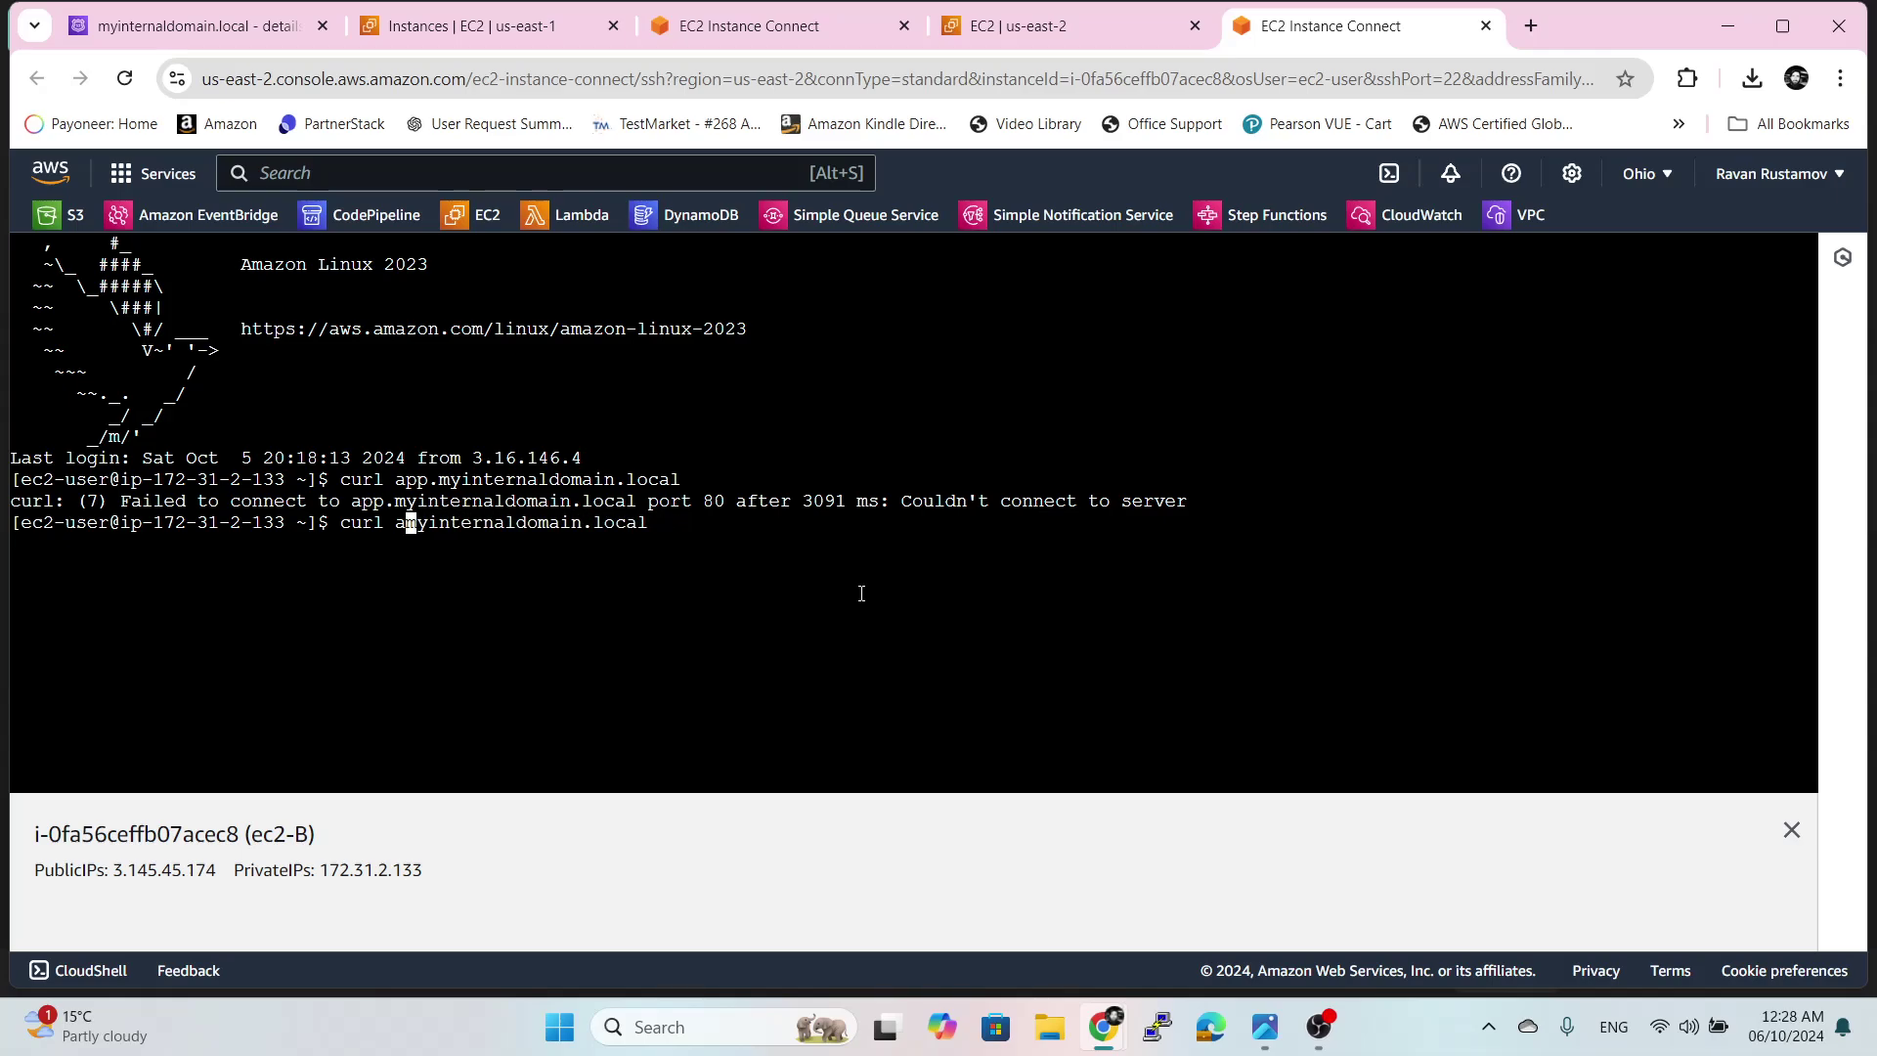
{"action": "key", "text": "BackSpace"}
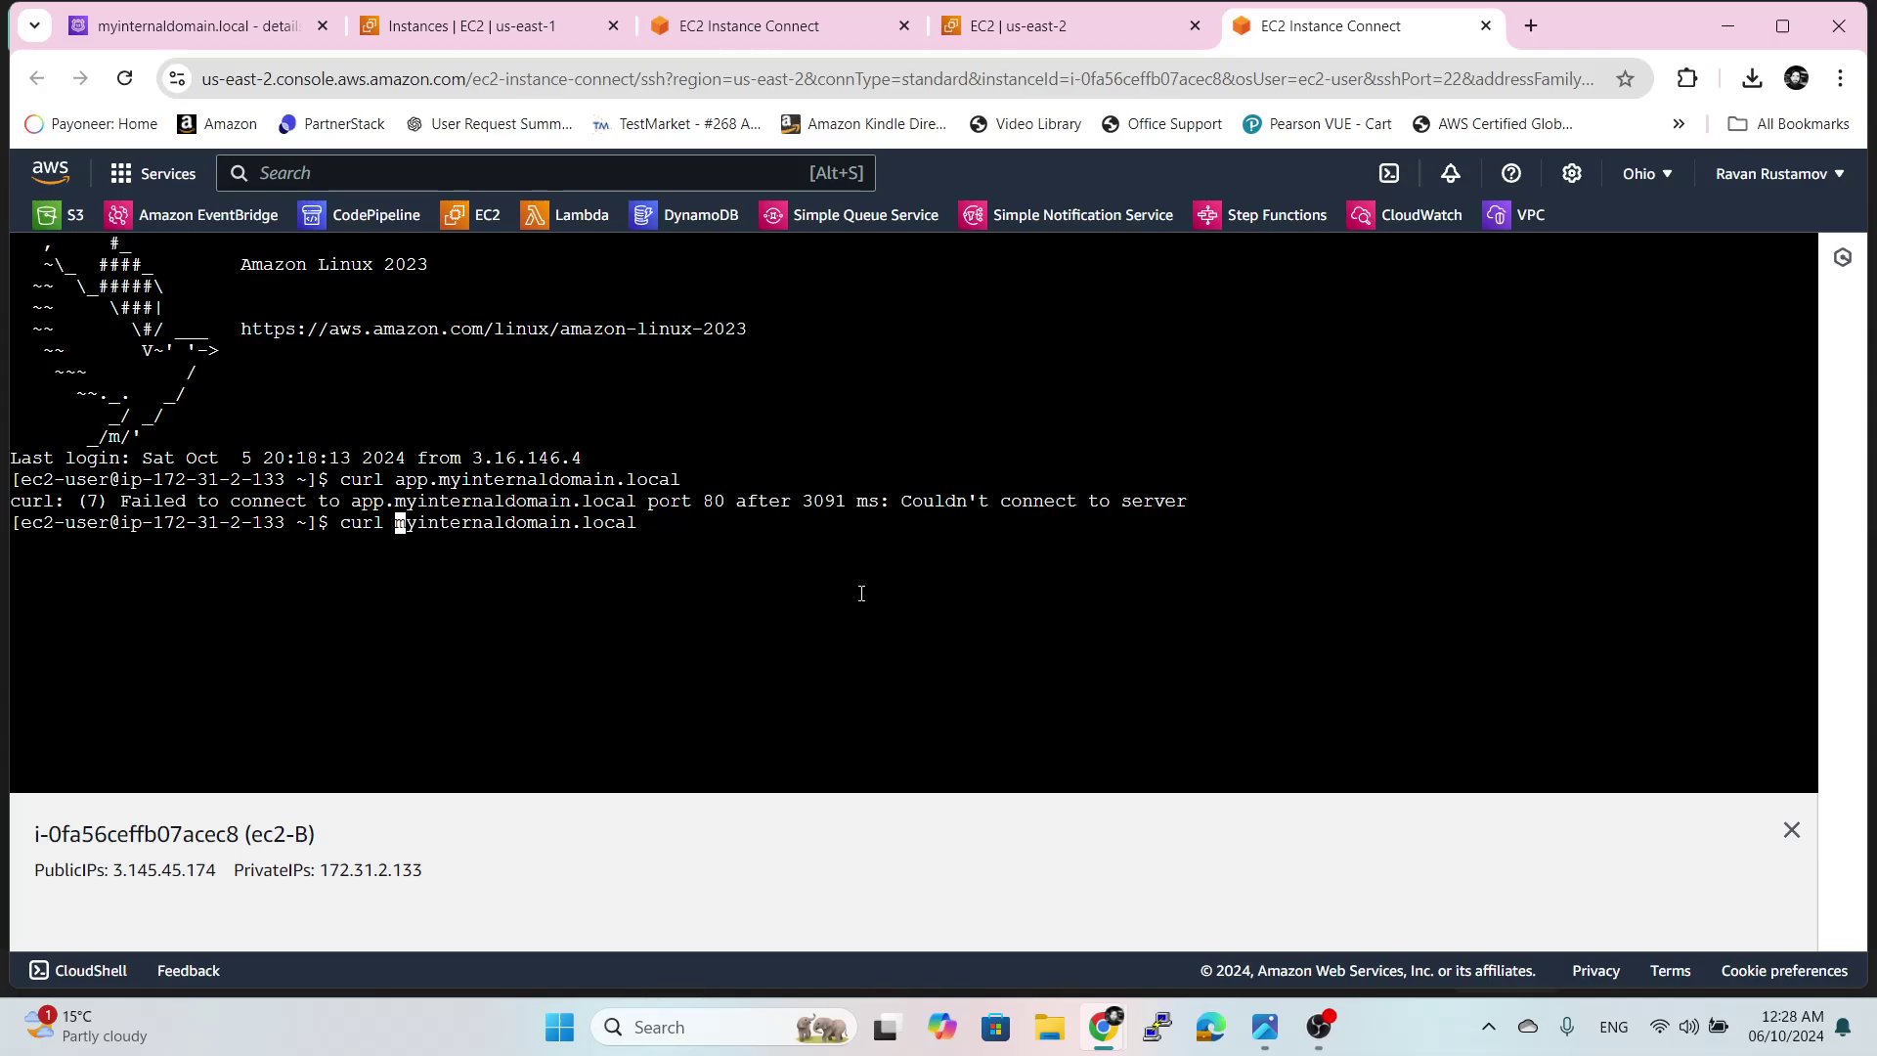
{"action": "key", "text": "Return"}
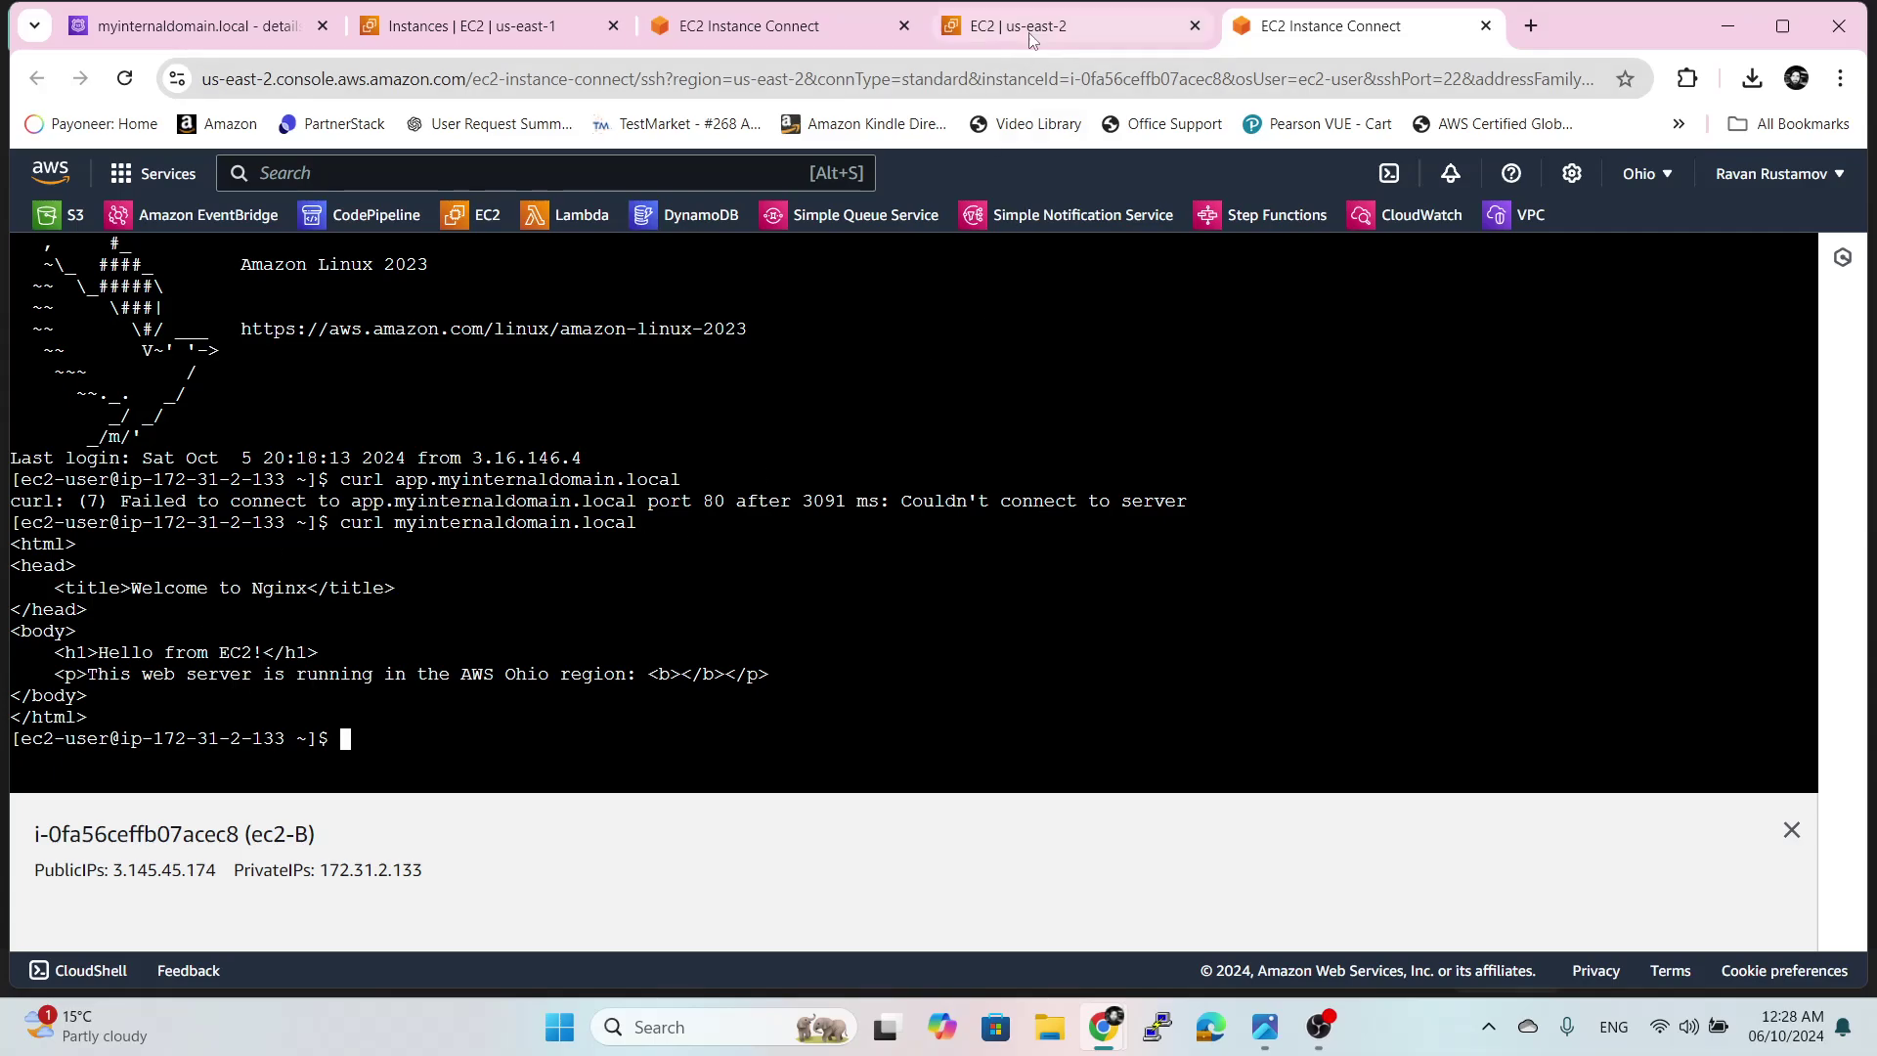
- Leave the security group page and reopen the list of running instances in Ohio
{"action": "left_click", "coordinate": [1066, 26]}
{"action": "scroll", "coordinate": [757, 550], "scroll_direction": "up", "scroll_amount": 3}
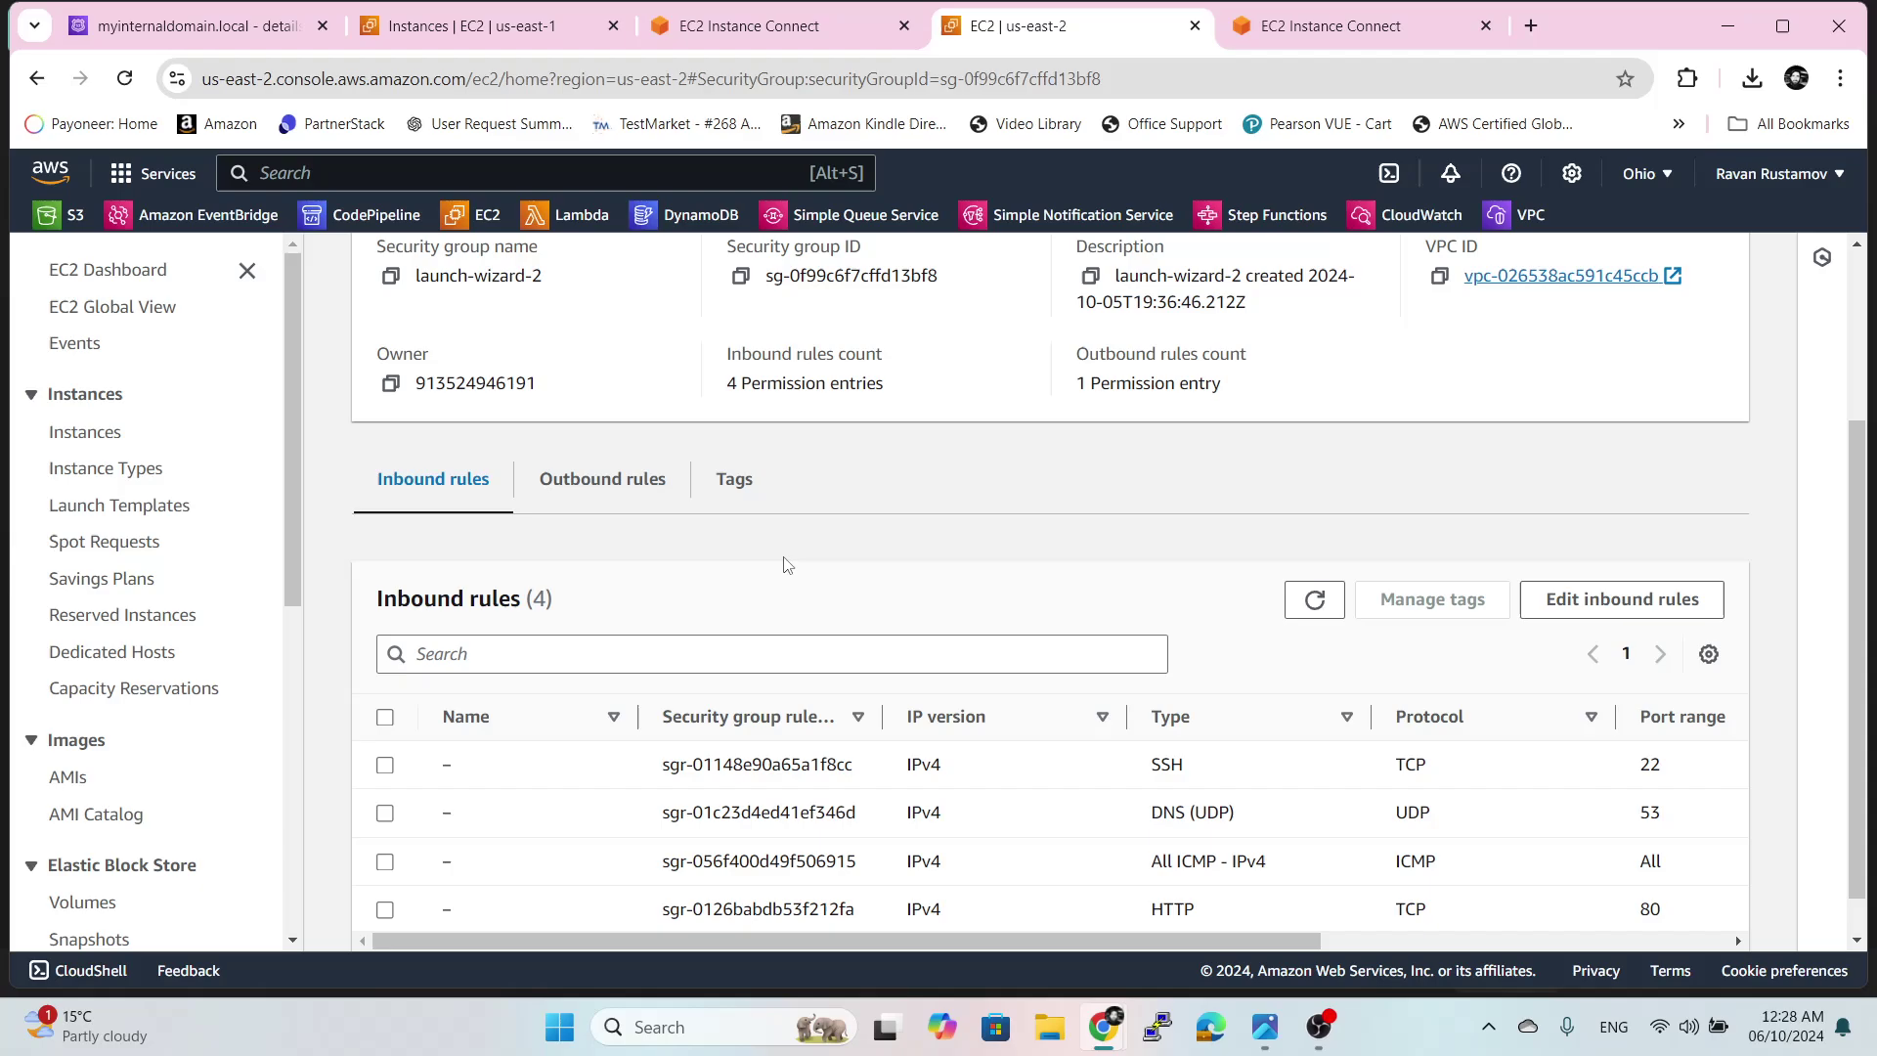
{"action": "left_click", "coordinate": [367, 270]}
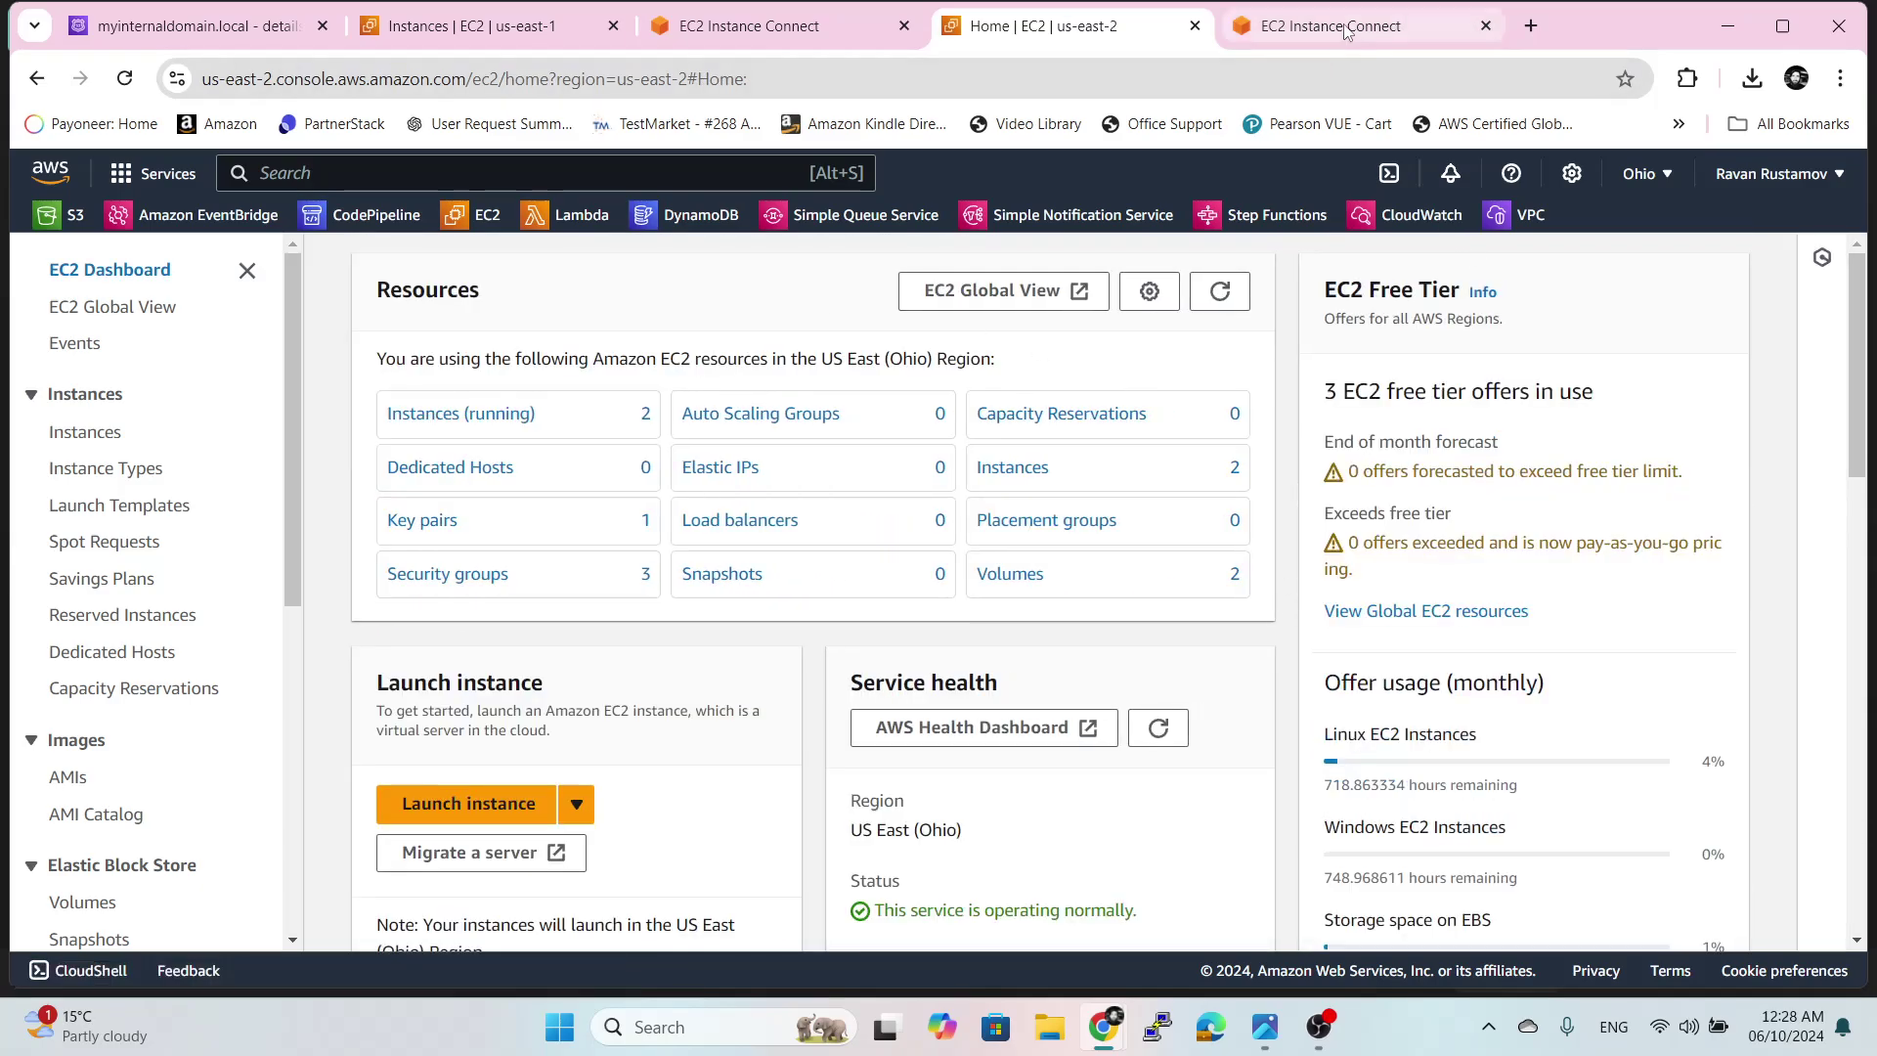
{"action": "left_click", "coordinate": [407, 418]}
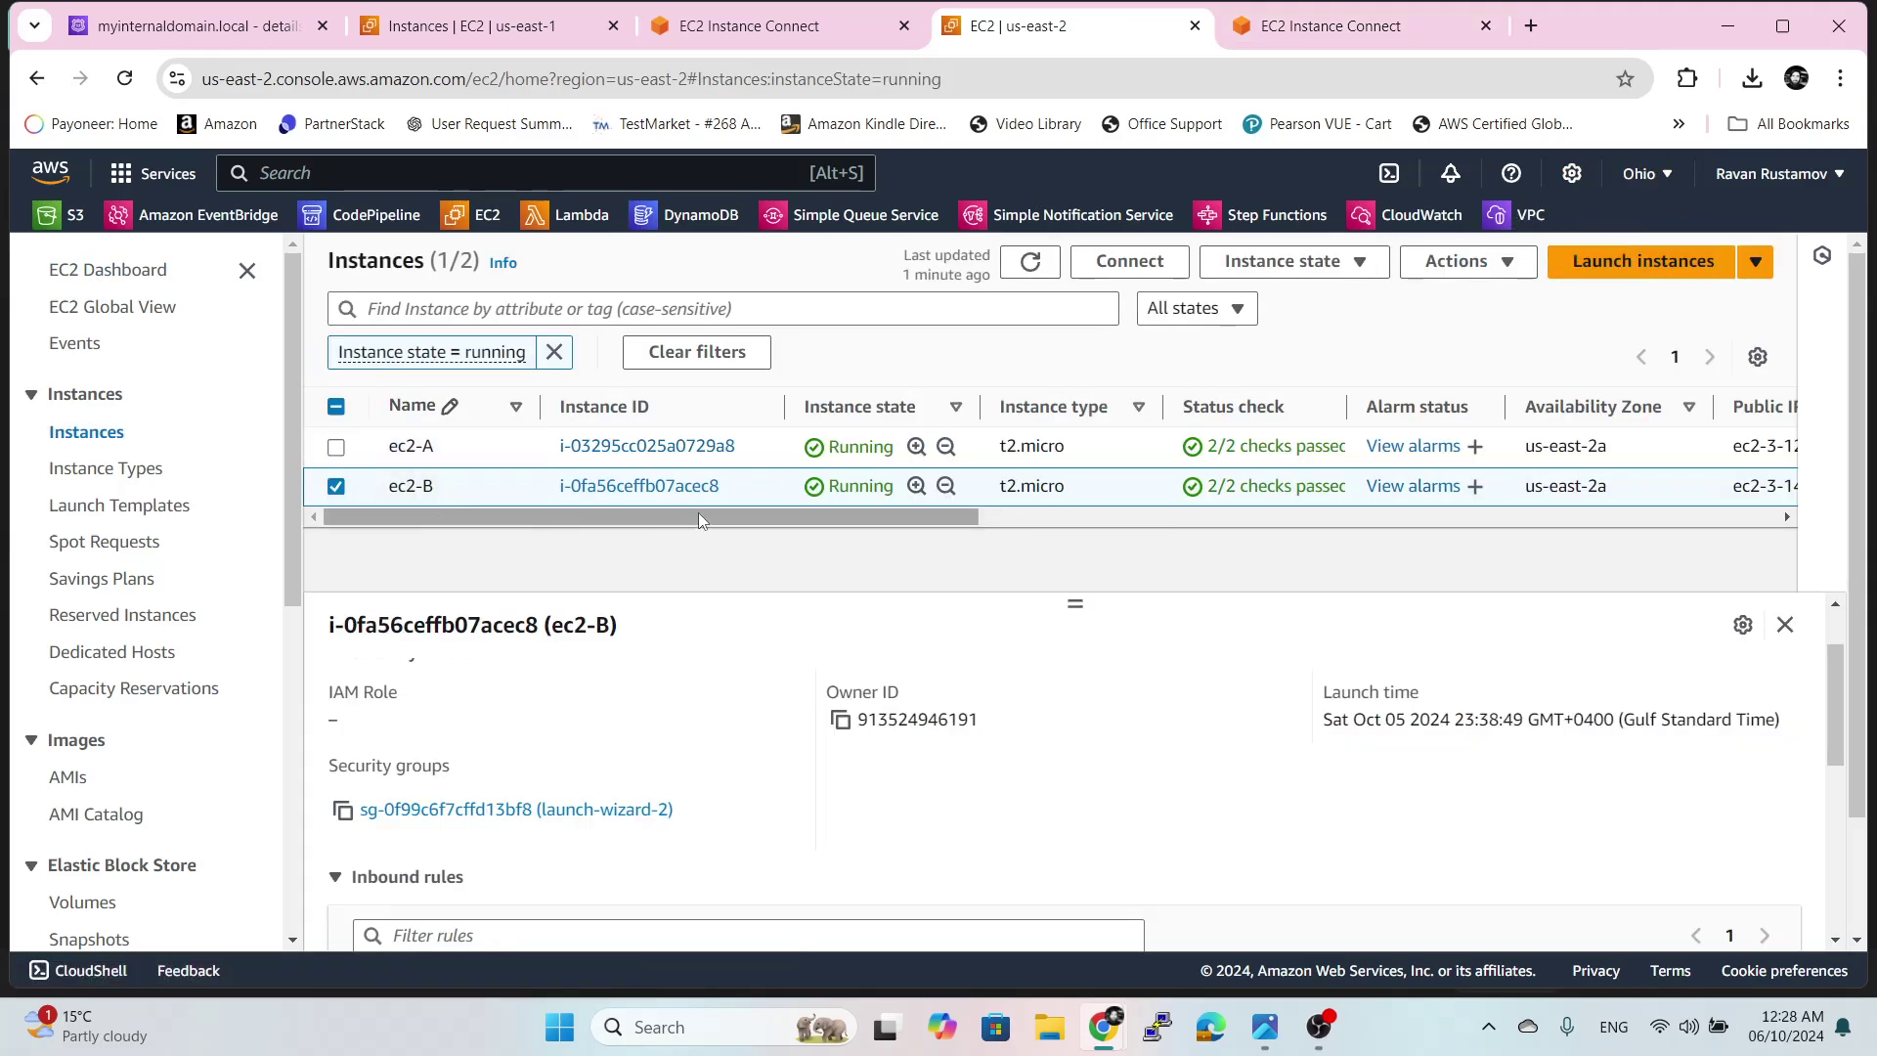
- Recheck the Ohio ec2-B terminal output and look over the records of the myinternaldomain.local hosted zone
{"action": "left_click", "coordinate": [1345, 32]}
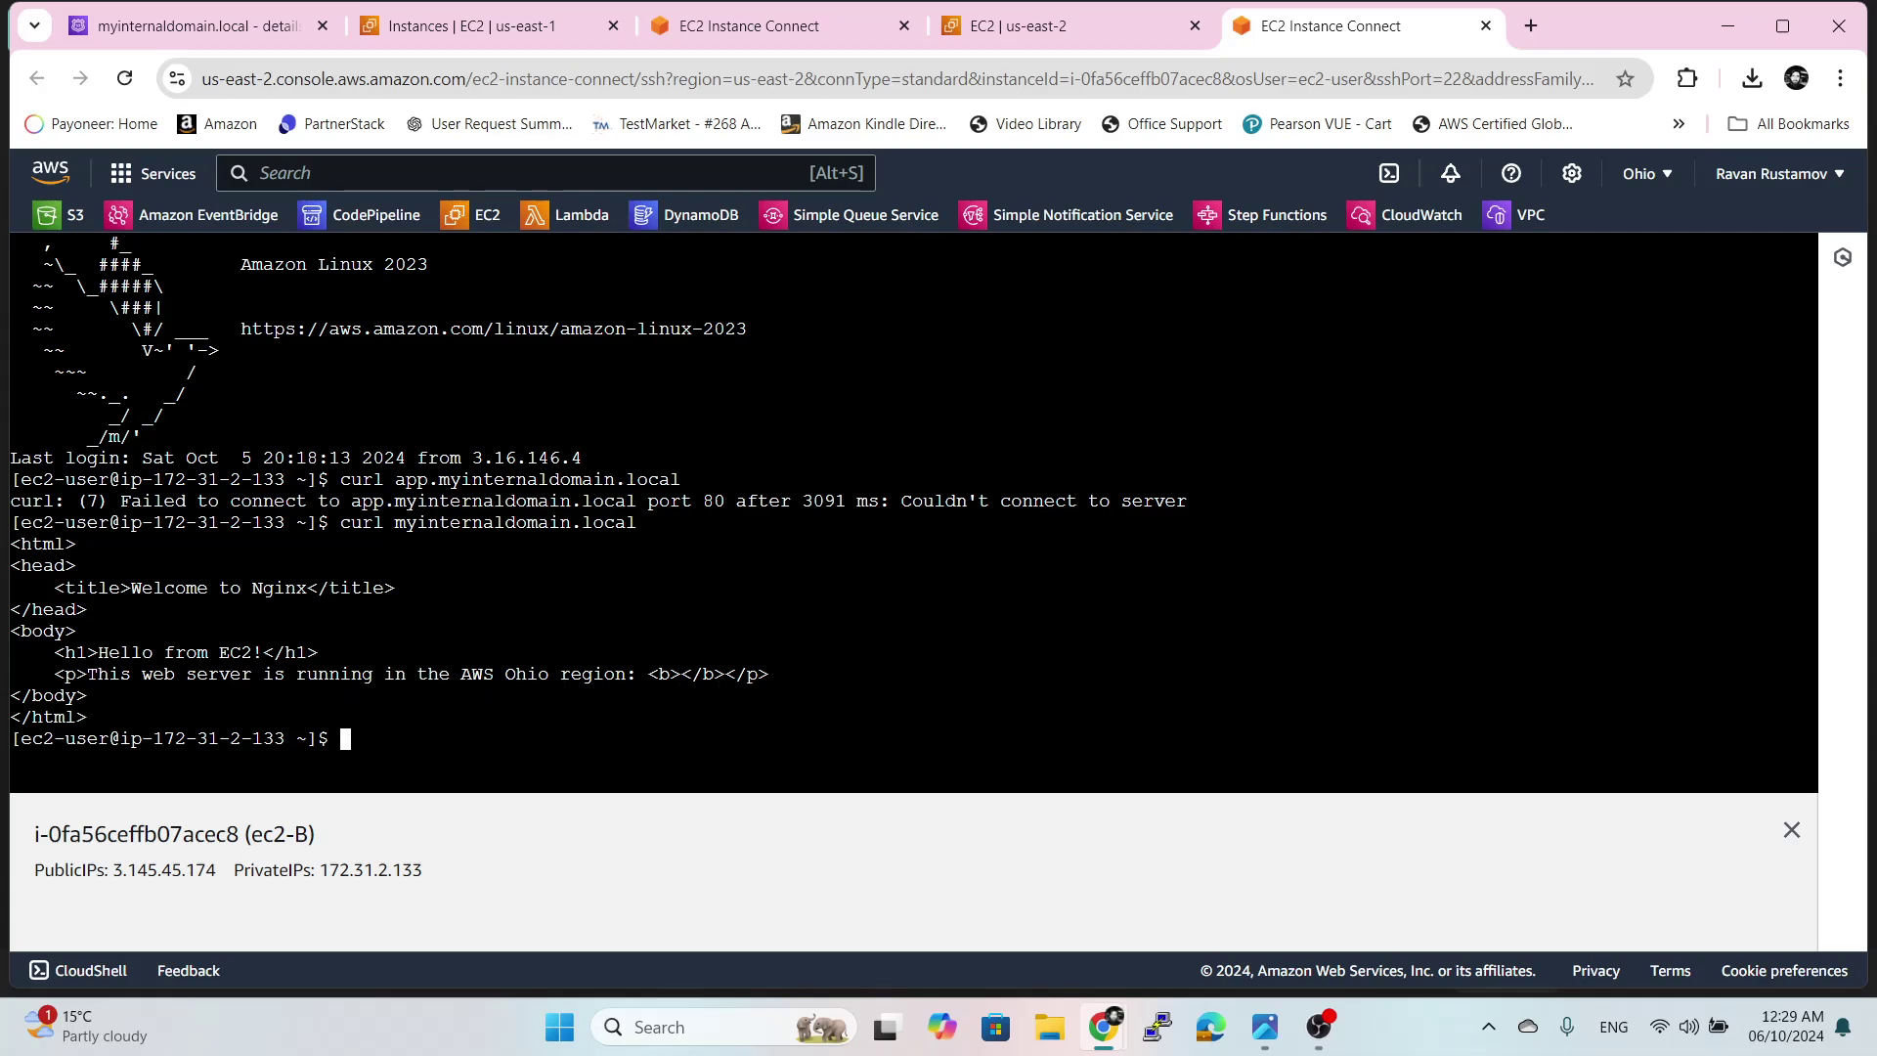
{"action": "type", "text": "PP"}
{"action": "left_click", "coordinate": [103, 26]}
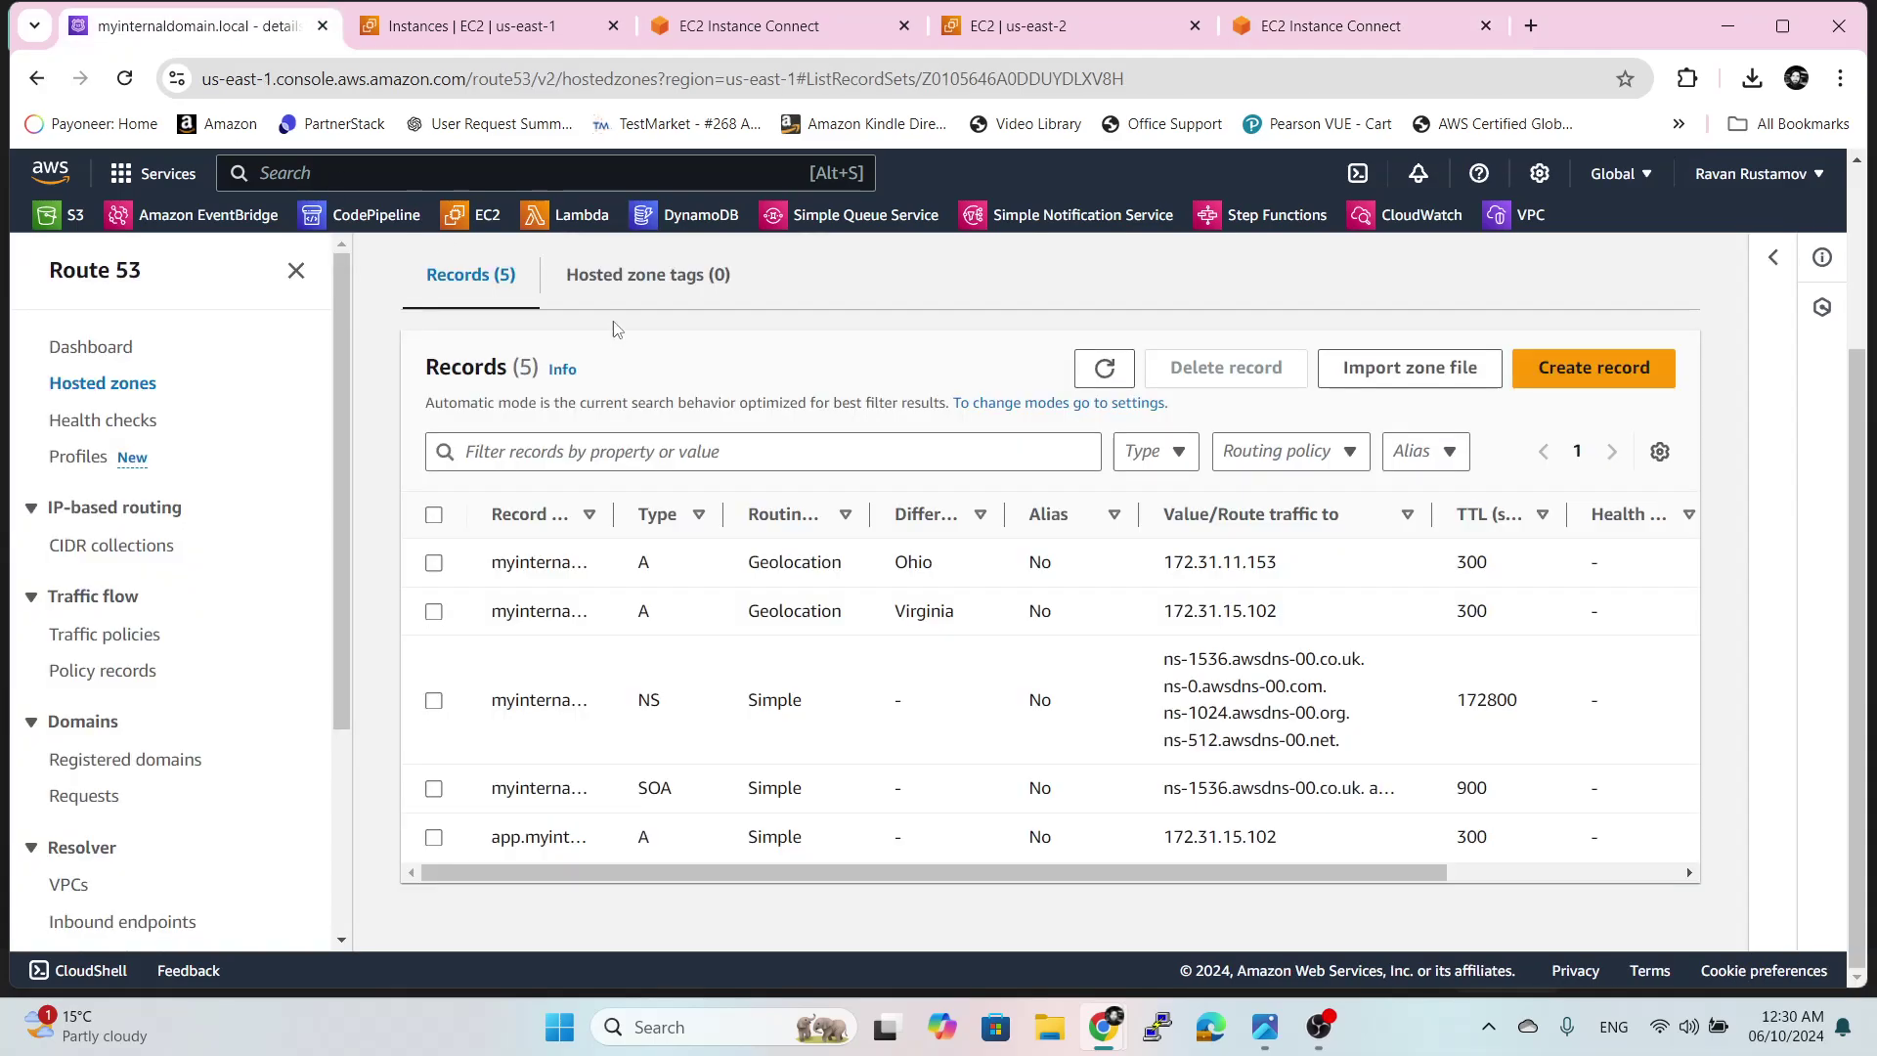